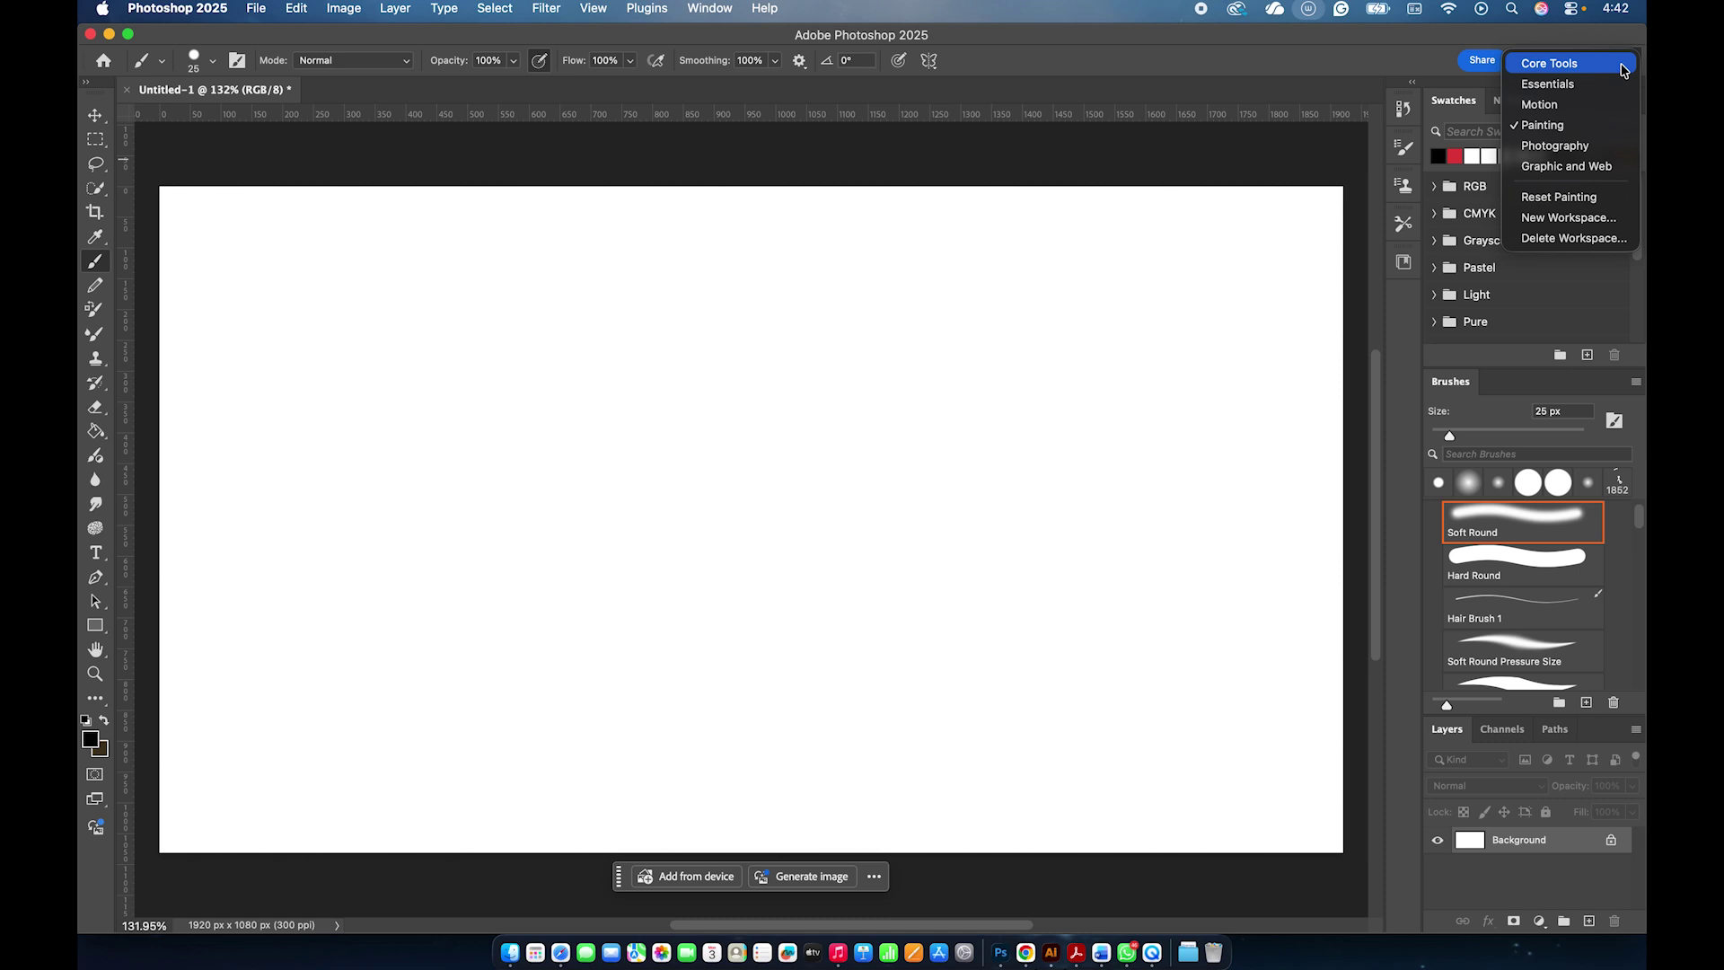
Choose the Painting workspace and view the list of available panels.
click(1607, 126)
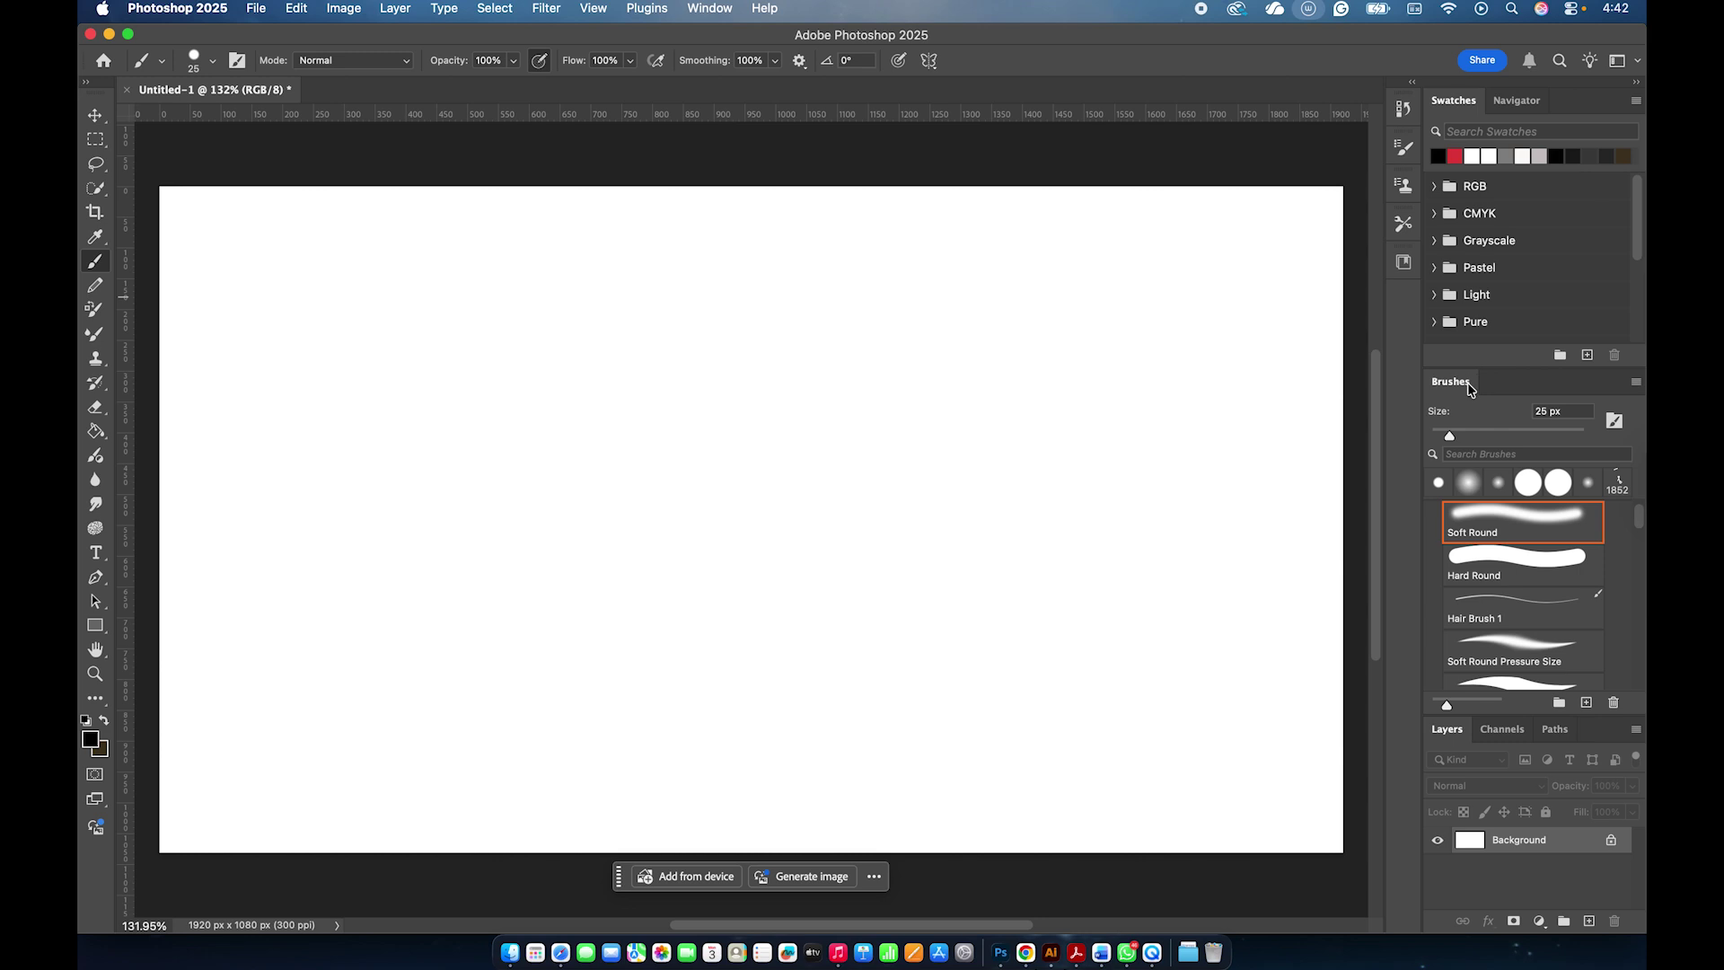
click(709, 9)
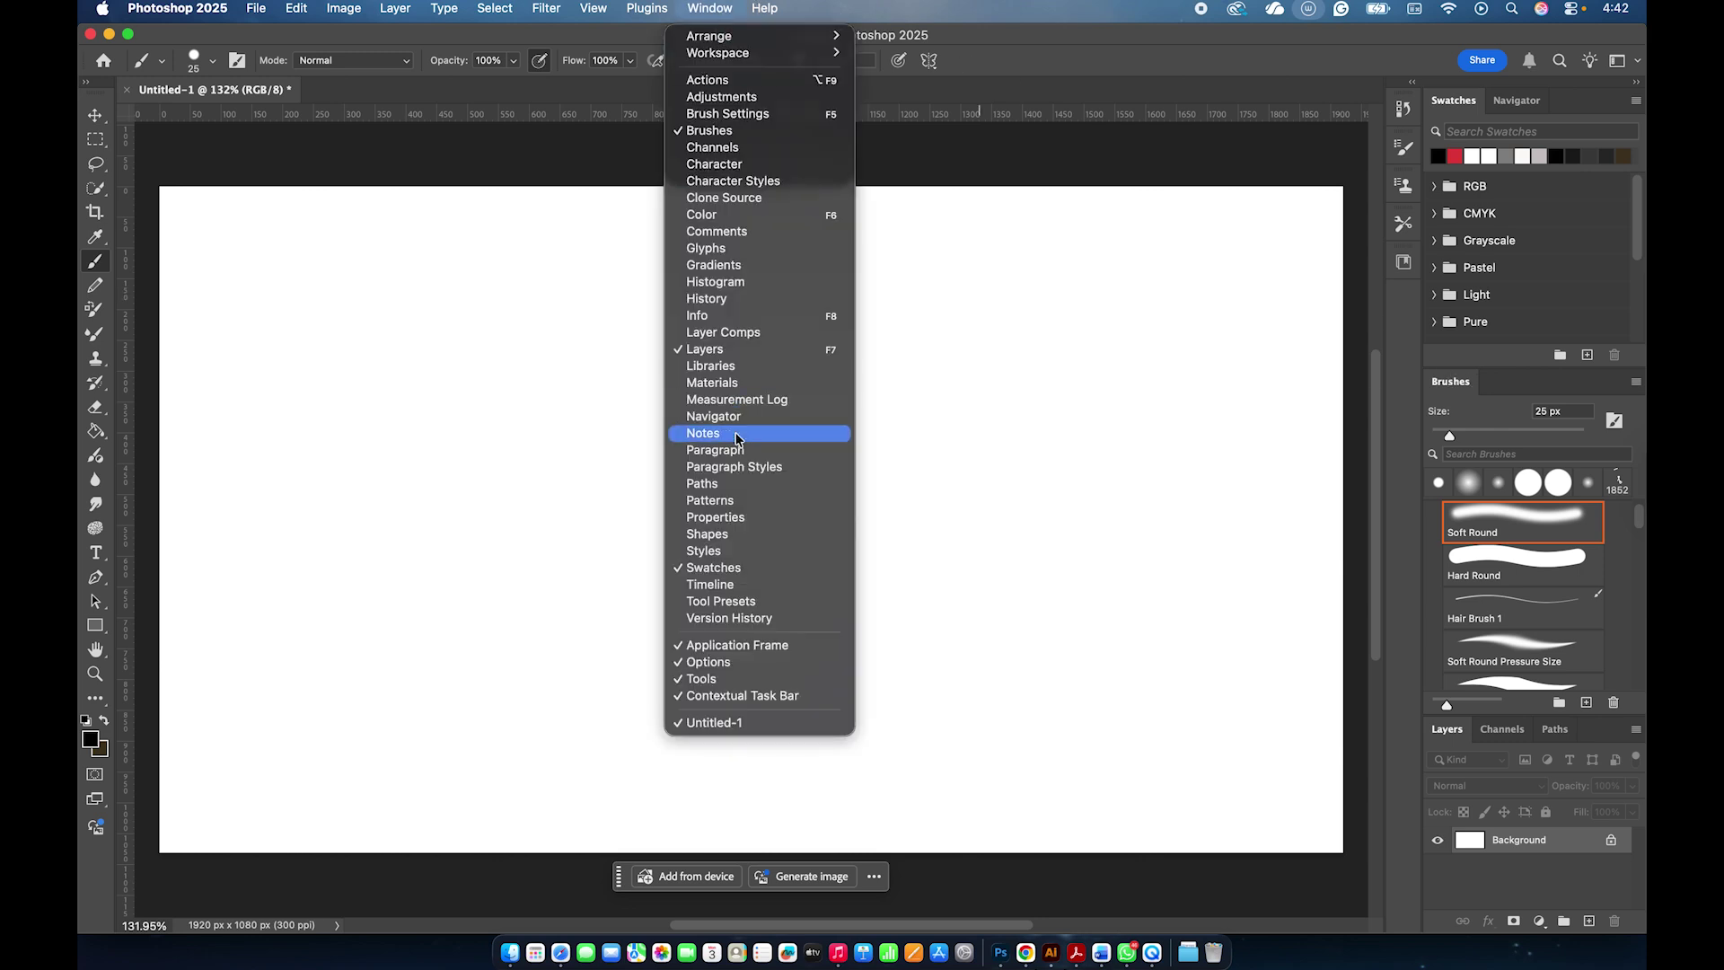
click(472, 169)
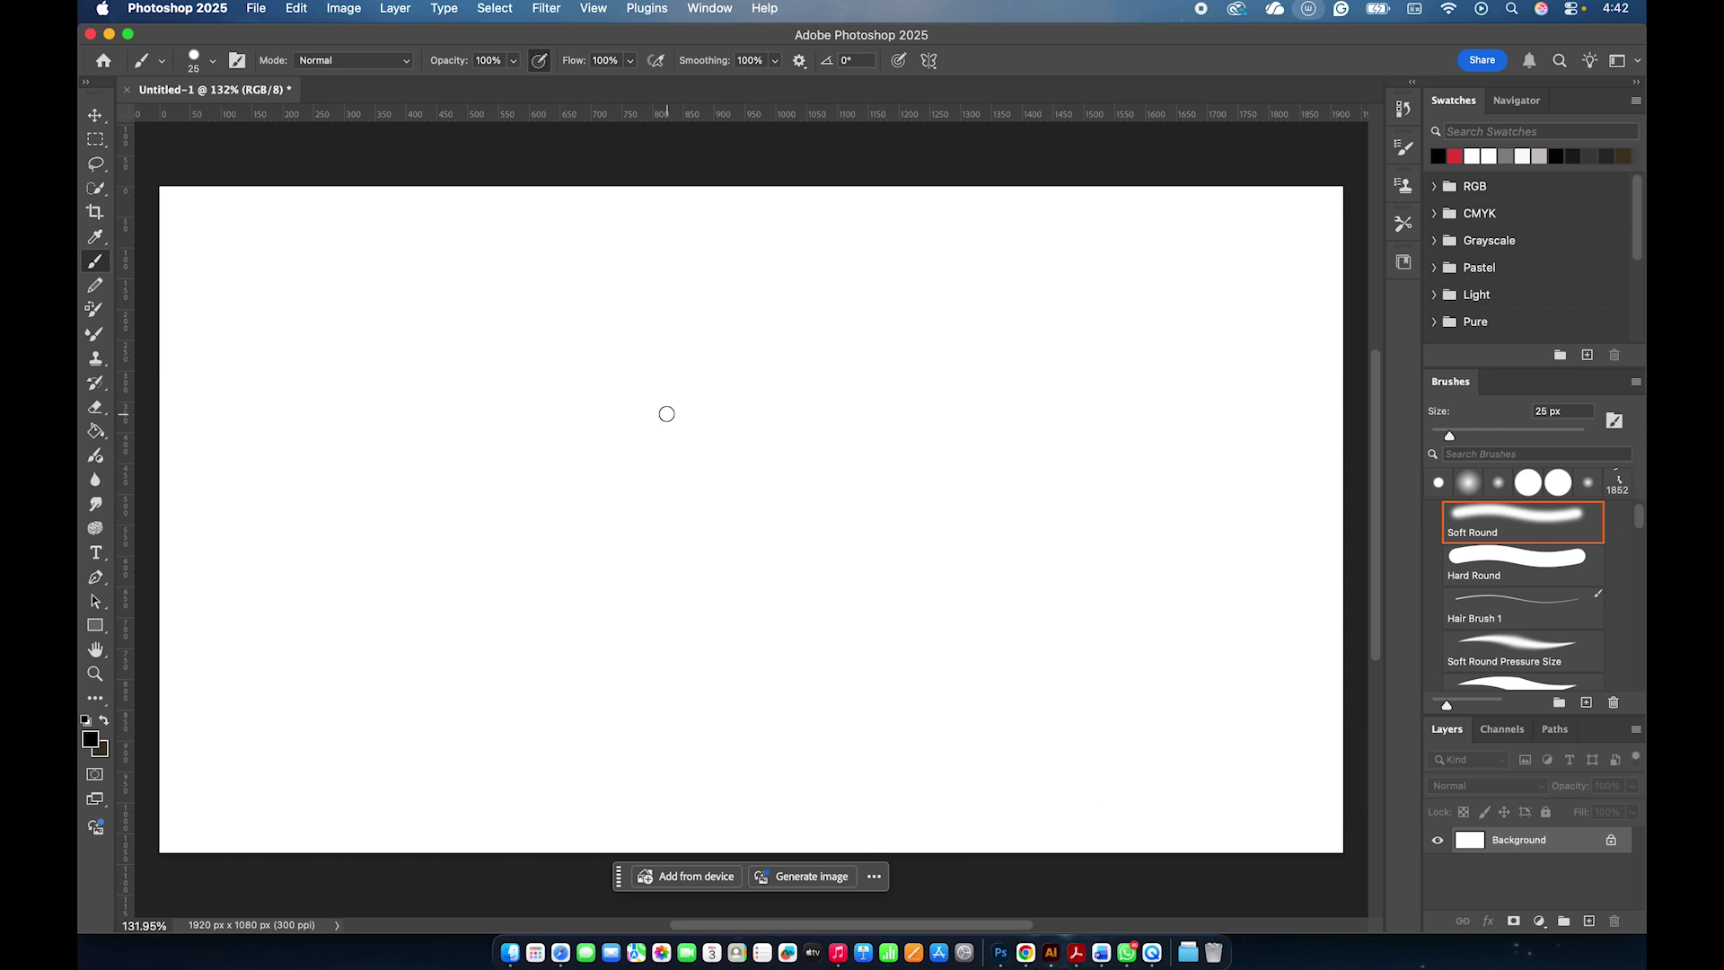
Enlarge the brush tip stepwise to about 50 px.
key(bracketright)
key(bracketright)
key(bracketright)
key(bracketright)
key(bracketright)
key(bracketright)
key(bracketright)
key(bracketright)
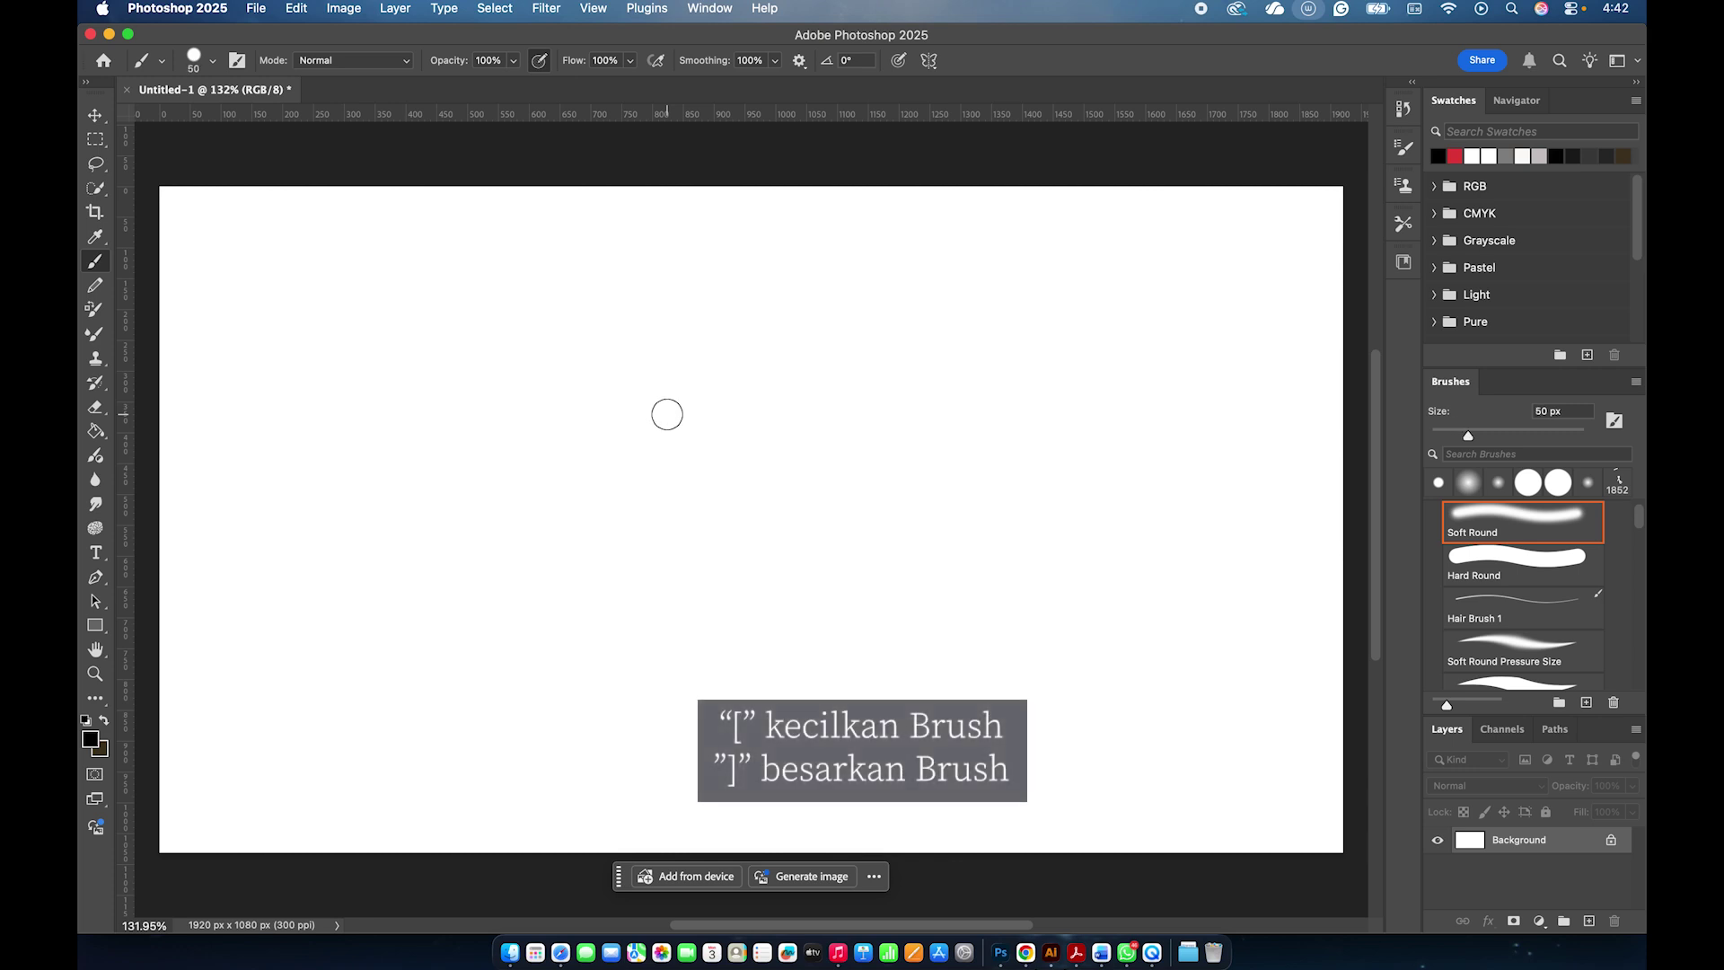
Shrink the brush tip stepwise and adjust it to 45 px.
key(bracketleft)
key(bracketleft)
key(bracketleft)
key(bracketleft)
key(bracketleft)
key(bracketleft)
key(bracketleft)
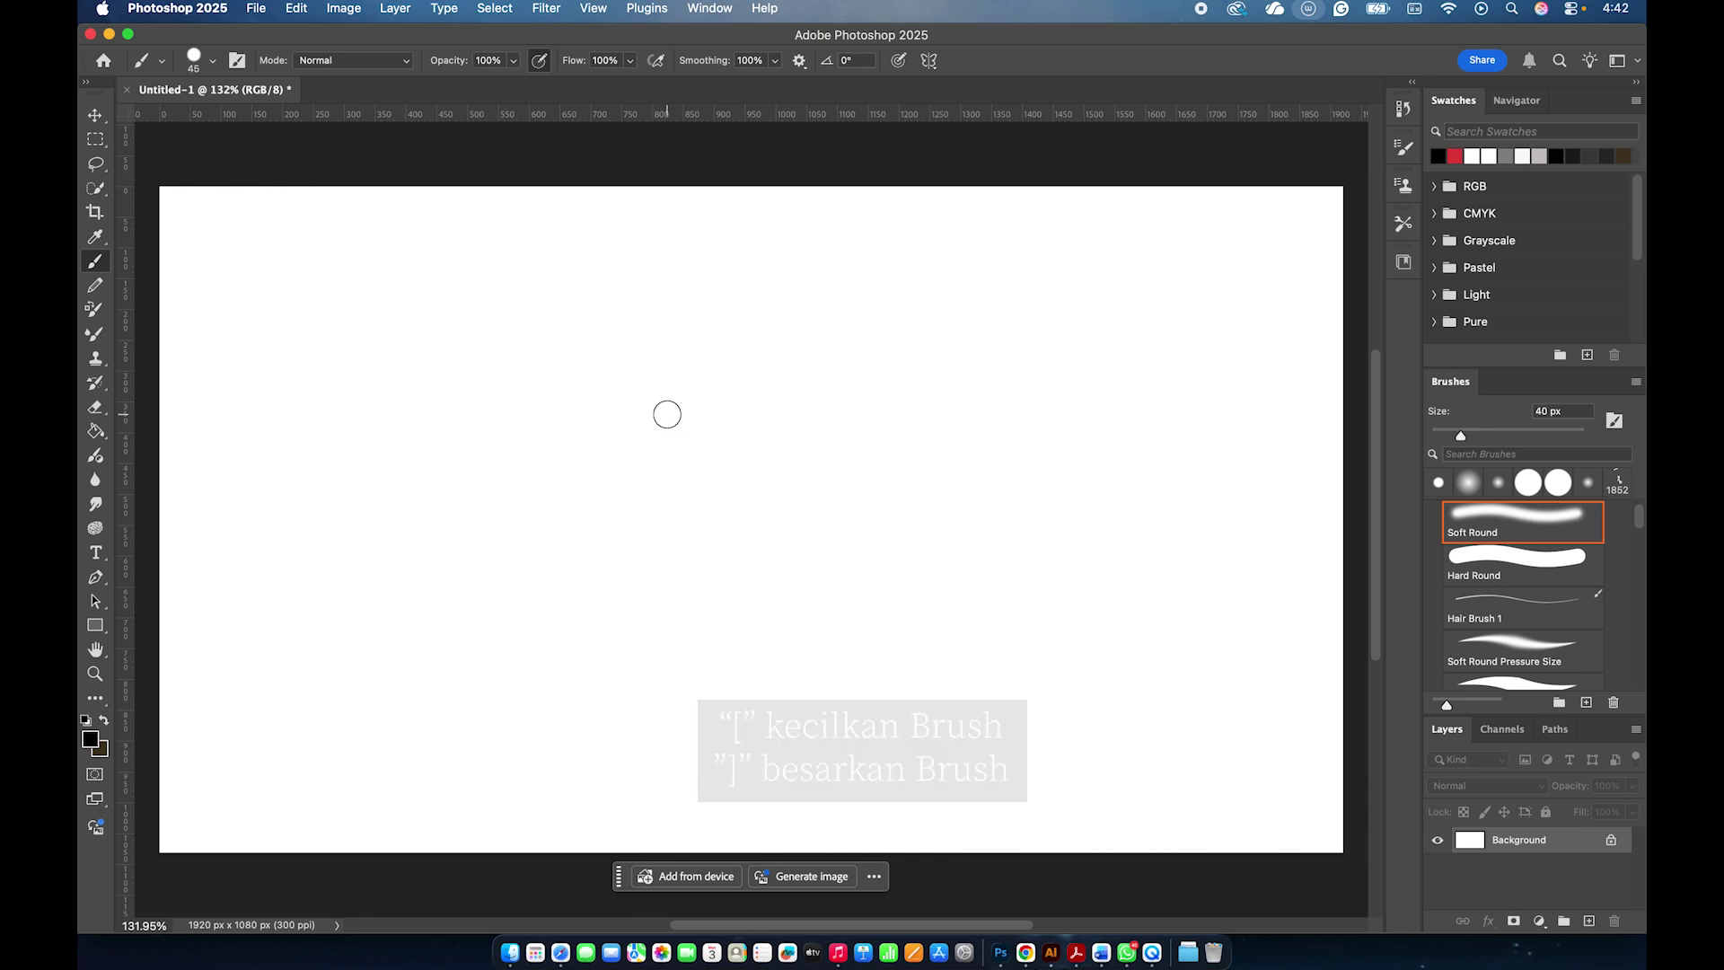
key(bracketright)
key(bracketright)
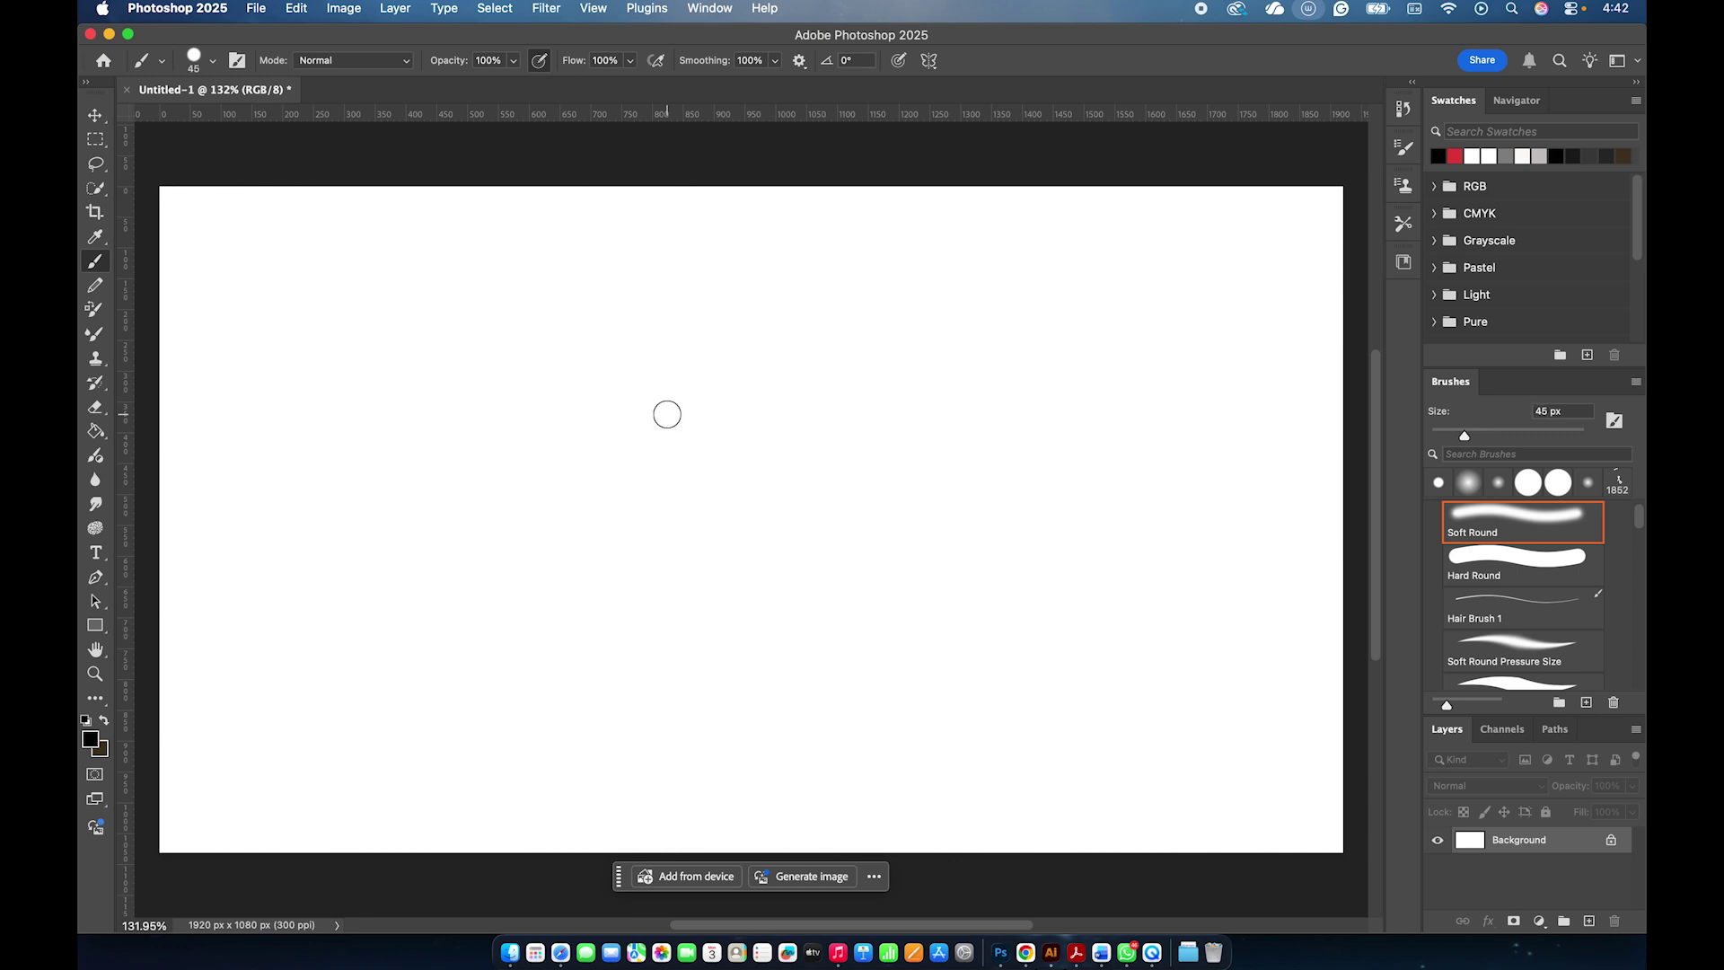
Set the brush size to 51 px in the brush preset picker.
right_click(629, 356)
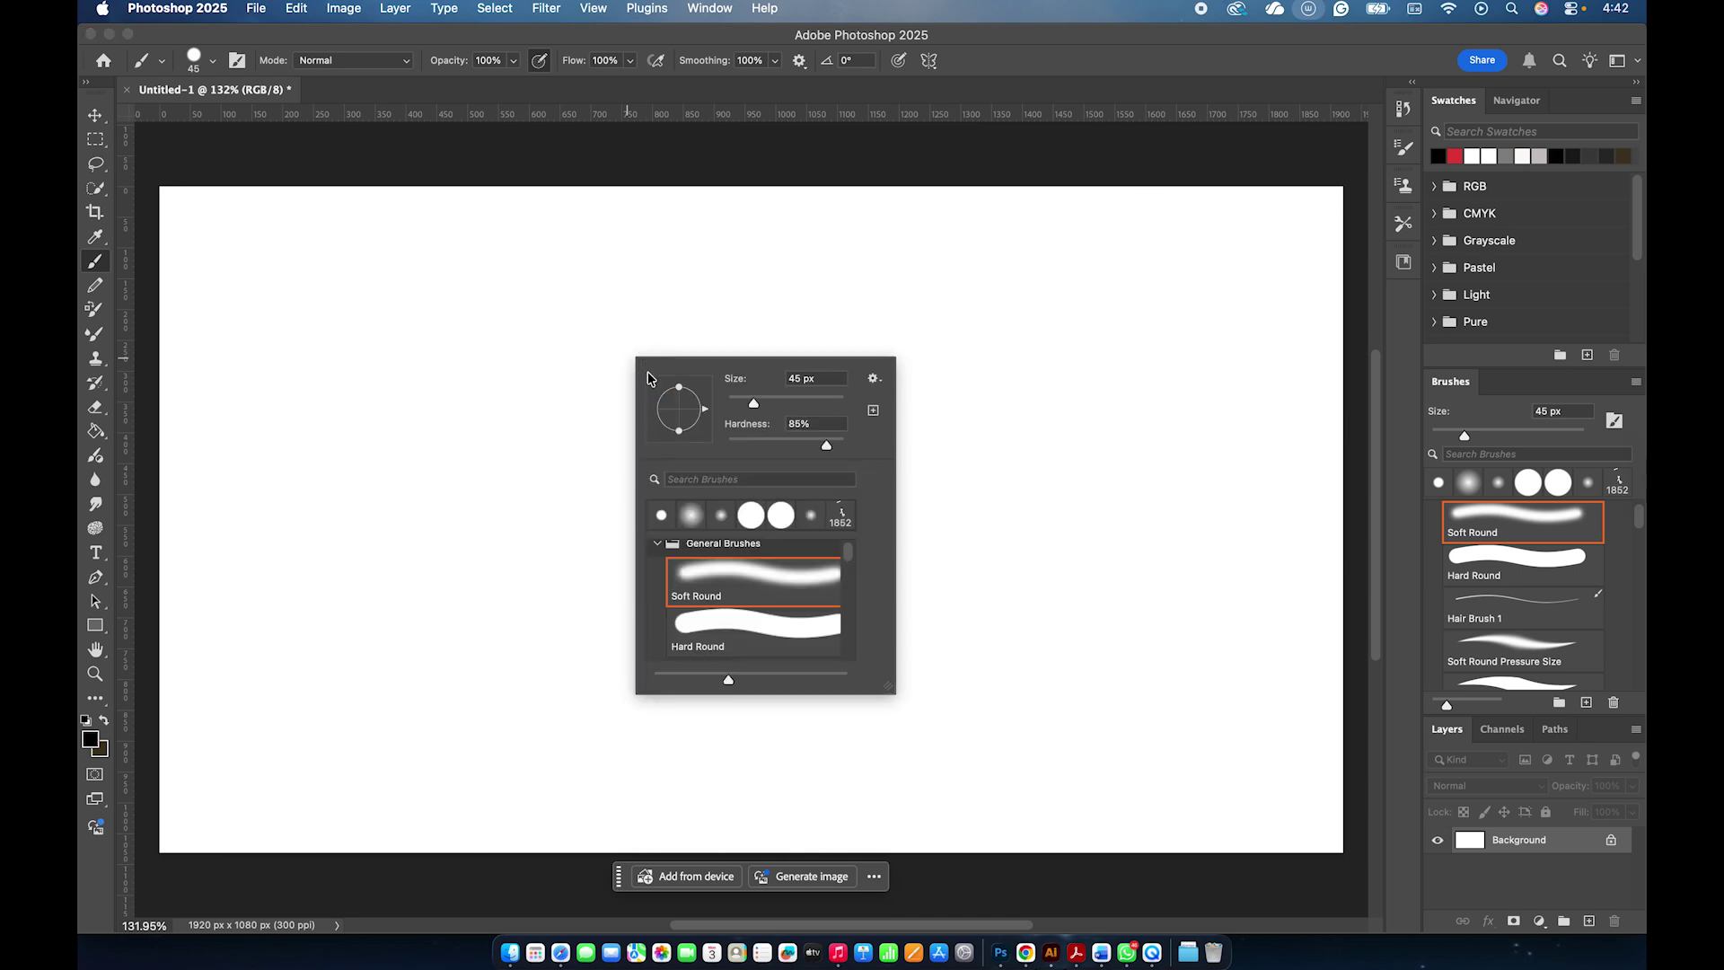
drag(752, 405, 754, 407)
click(192, 74)
click(192, 73)
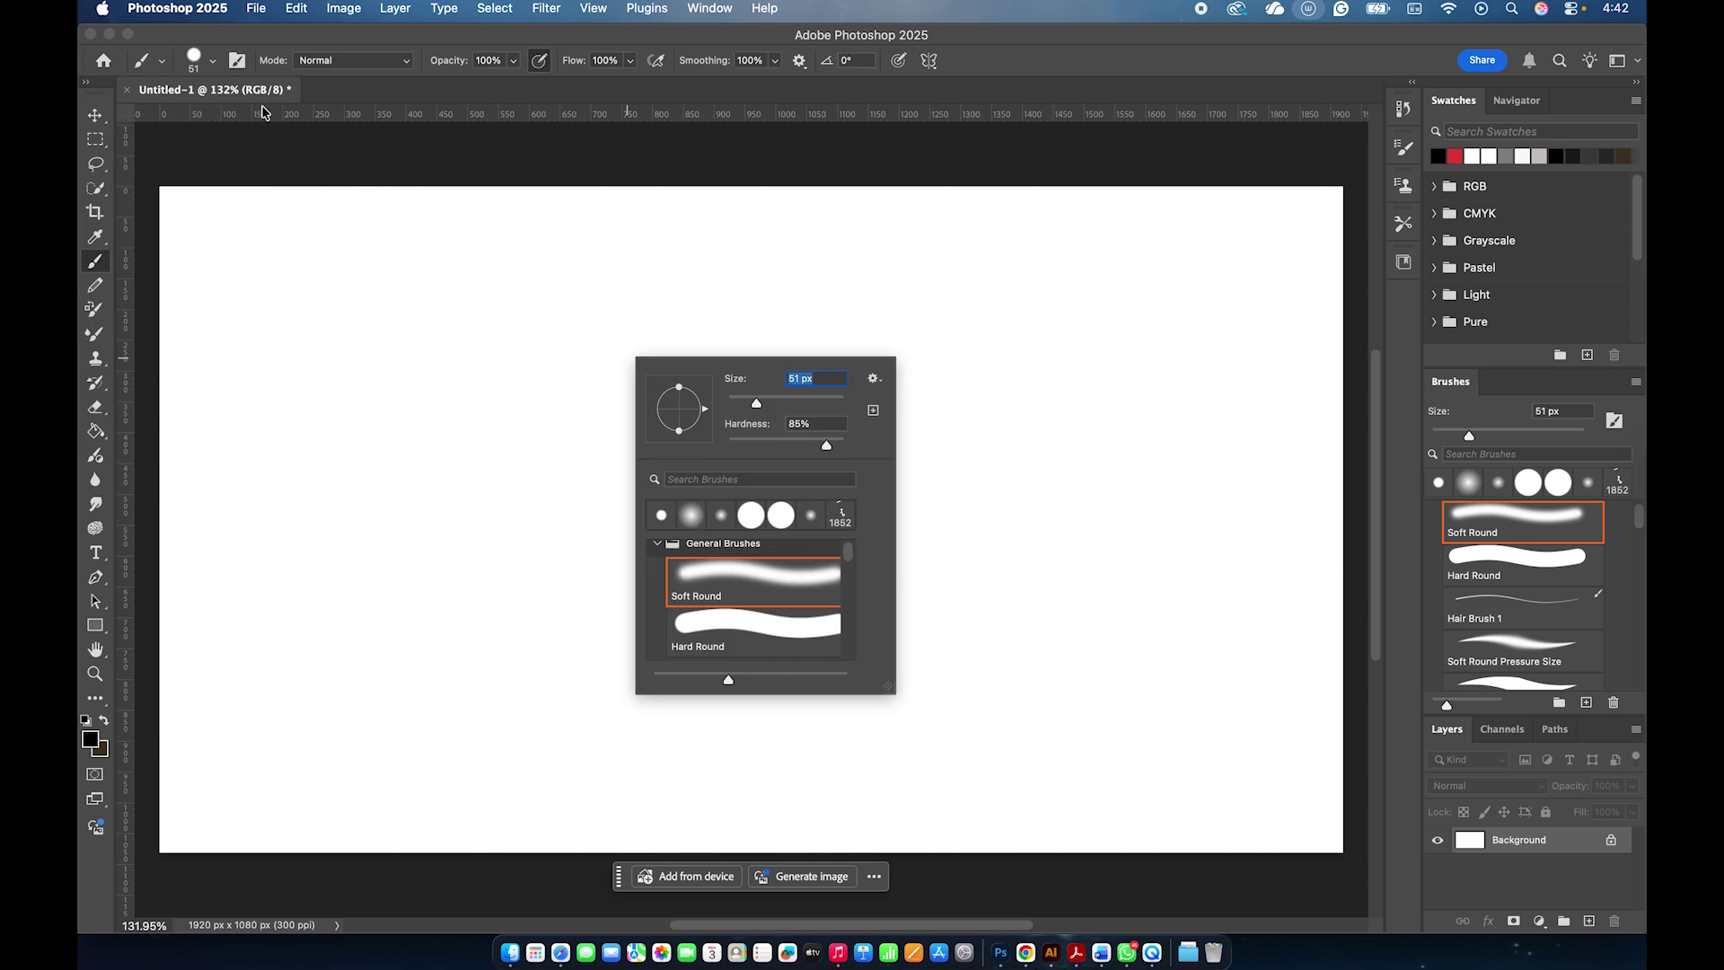
click(193, 63)
click(193, 65)
click(194, 67)
Try the Hard Round and Soft Round Pressure Size presets, and choose Hard Round as the brush.
right_click(618, 392)
scroll(762, 610, down, 1)
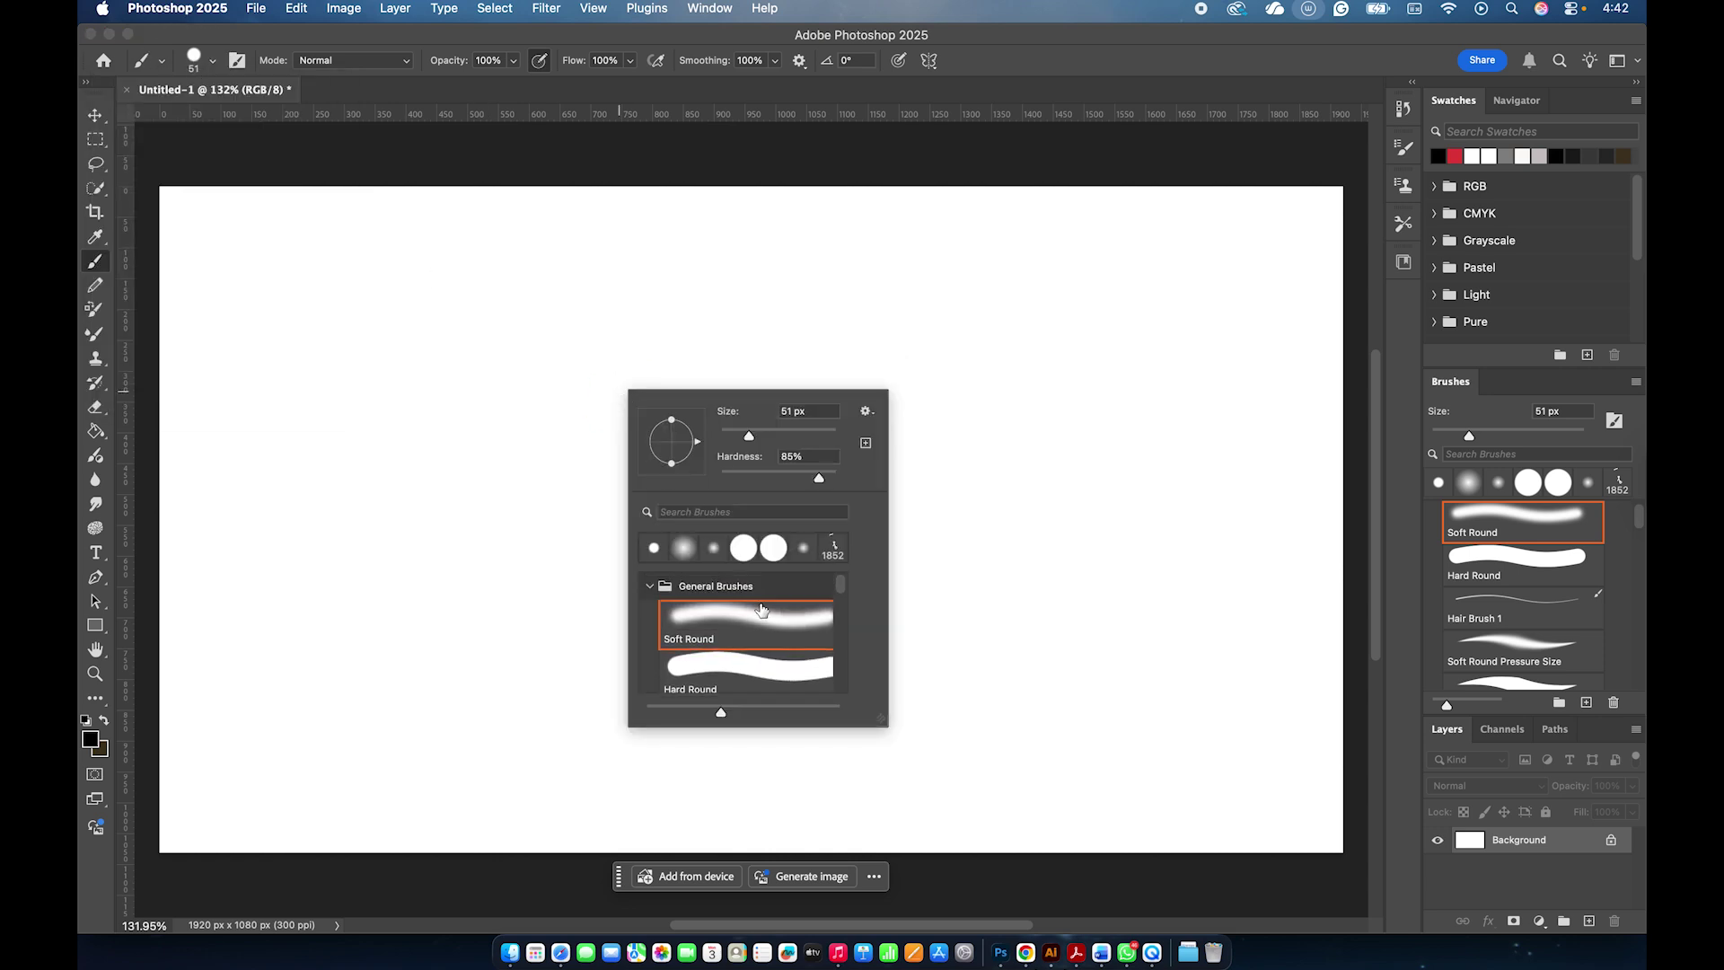
click(762, 642)
scroll(762, 642, down, 5)
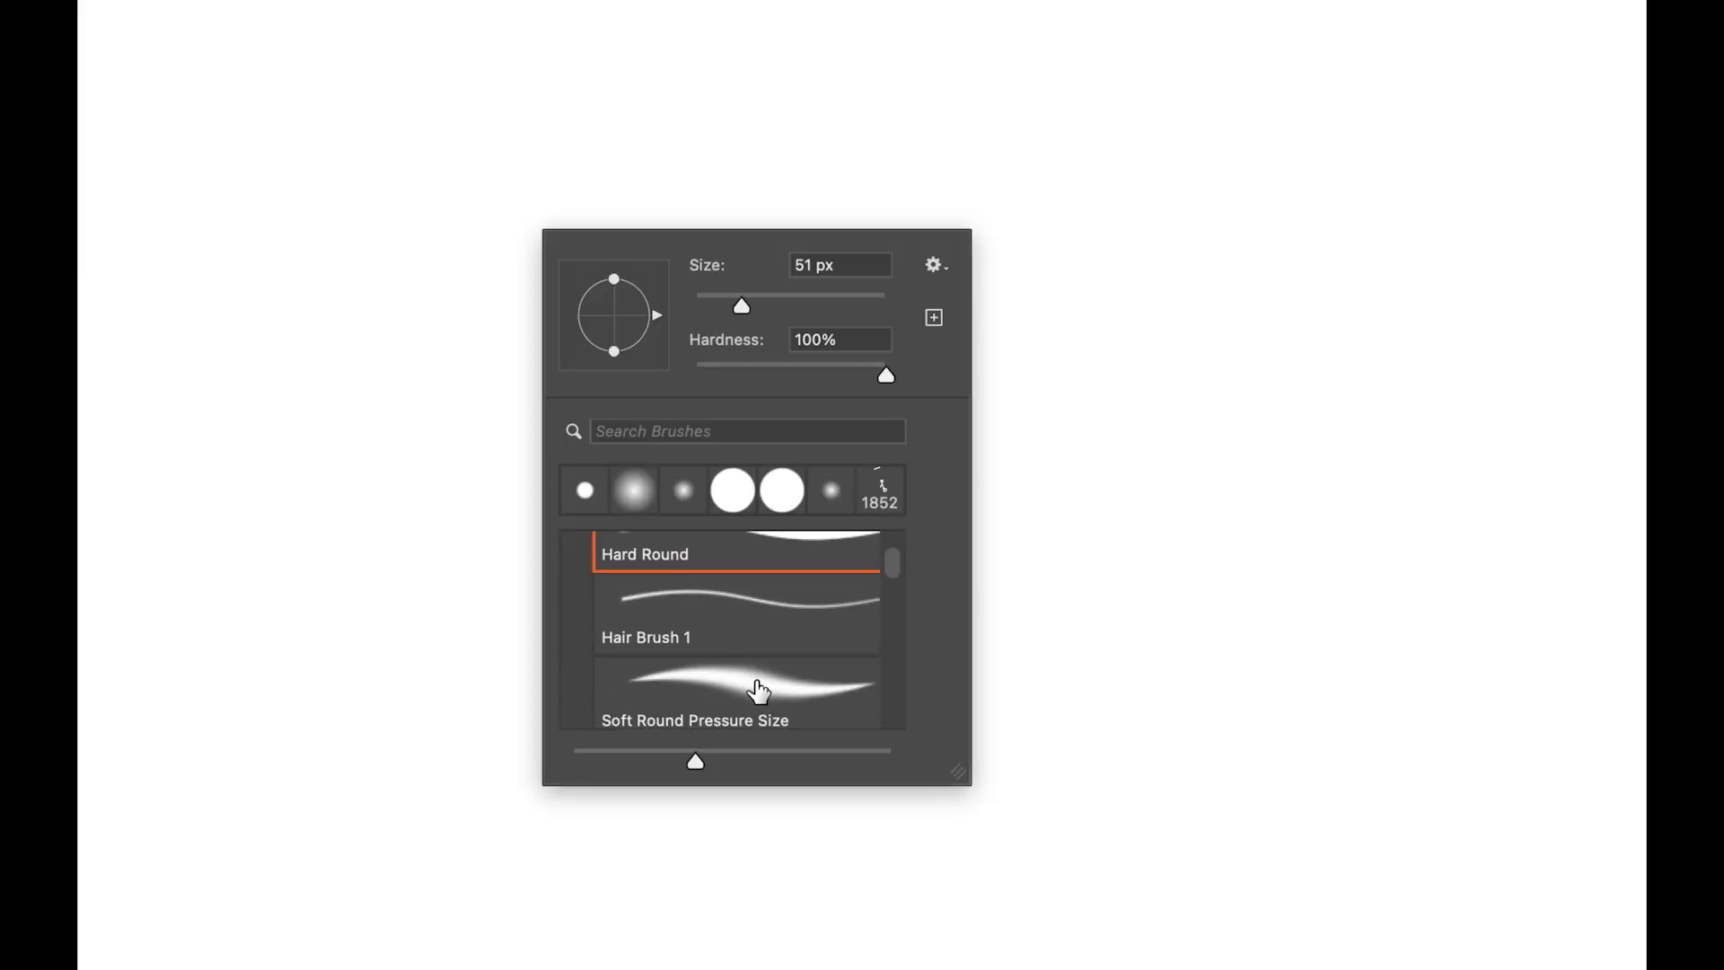
click(759, 691)
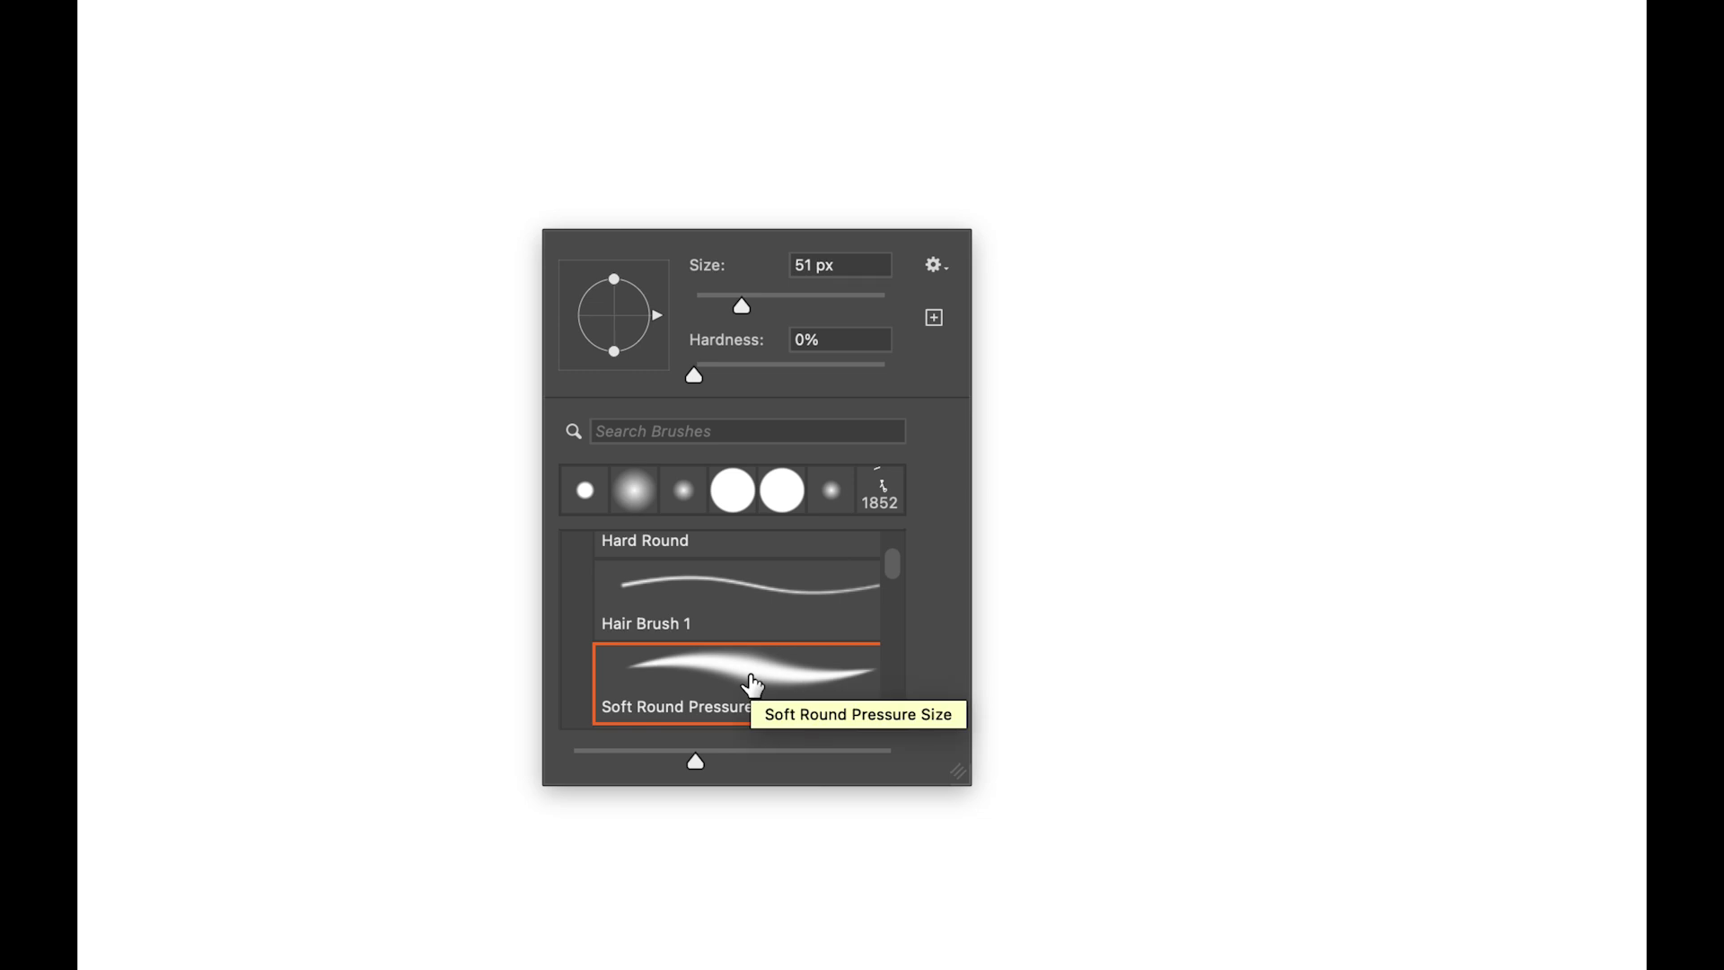
scroll(753, 685, up, 3)
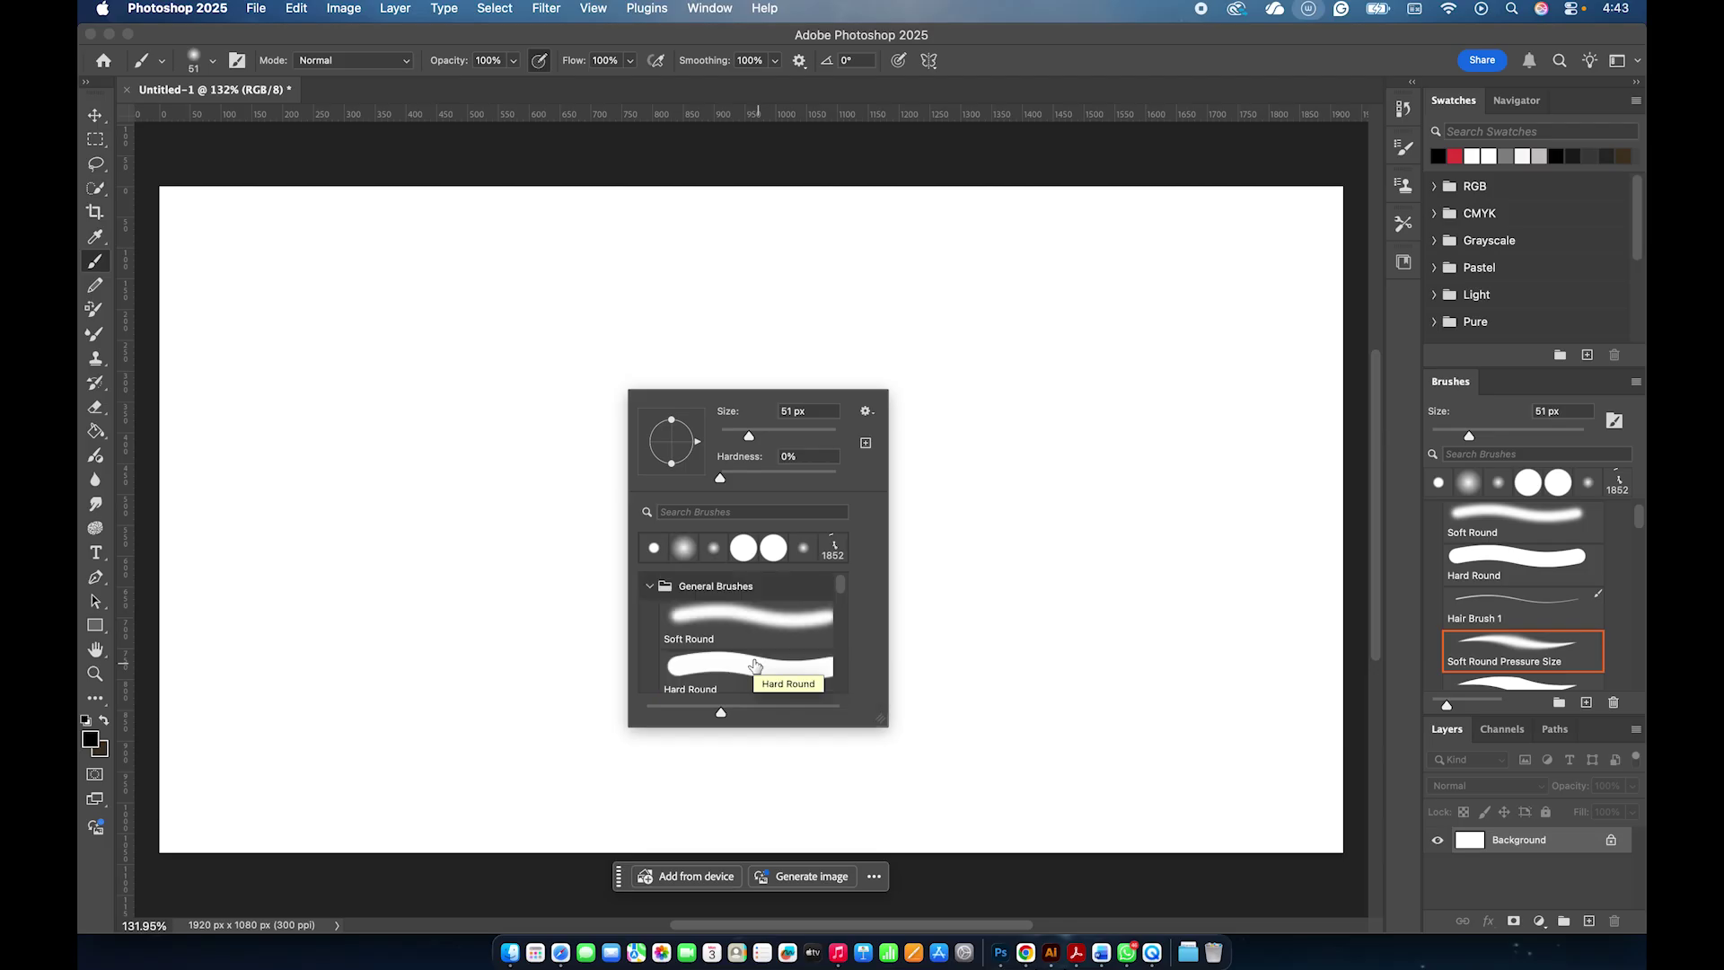
click(754, 666)
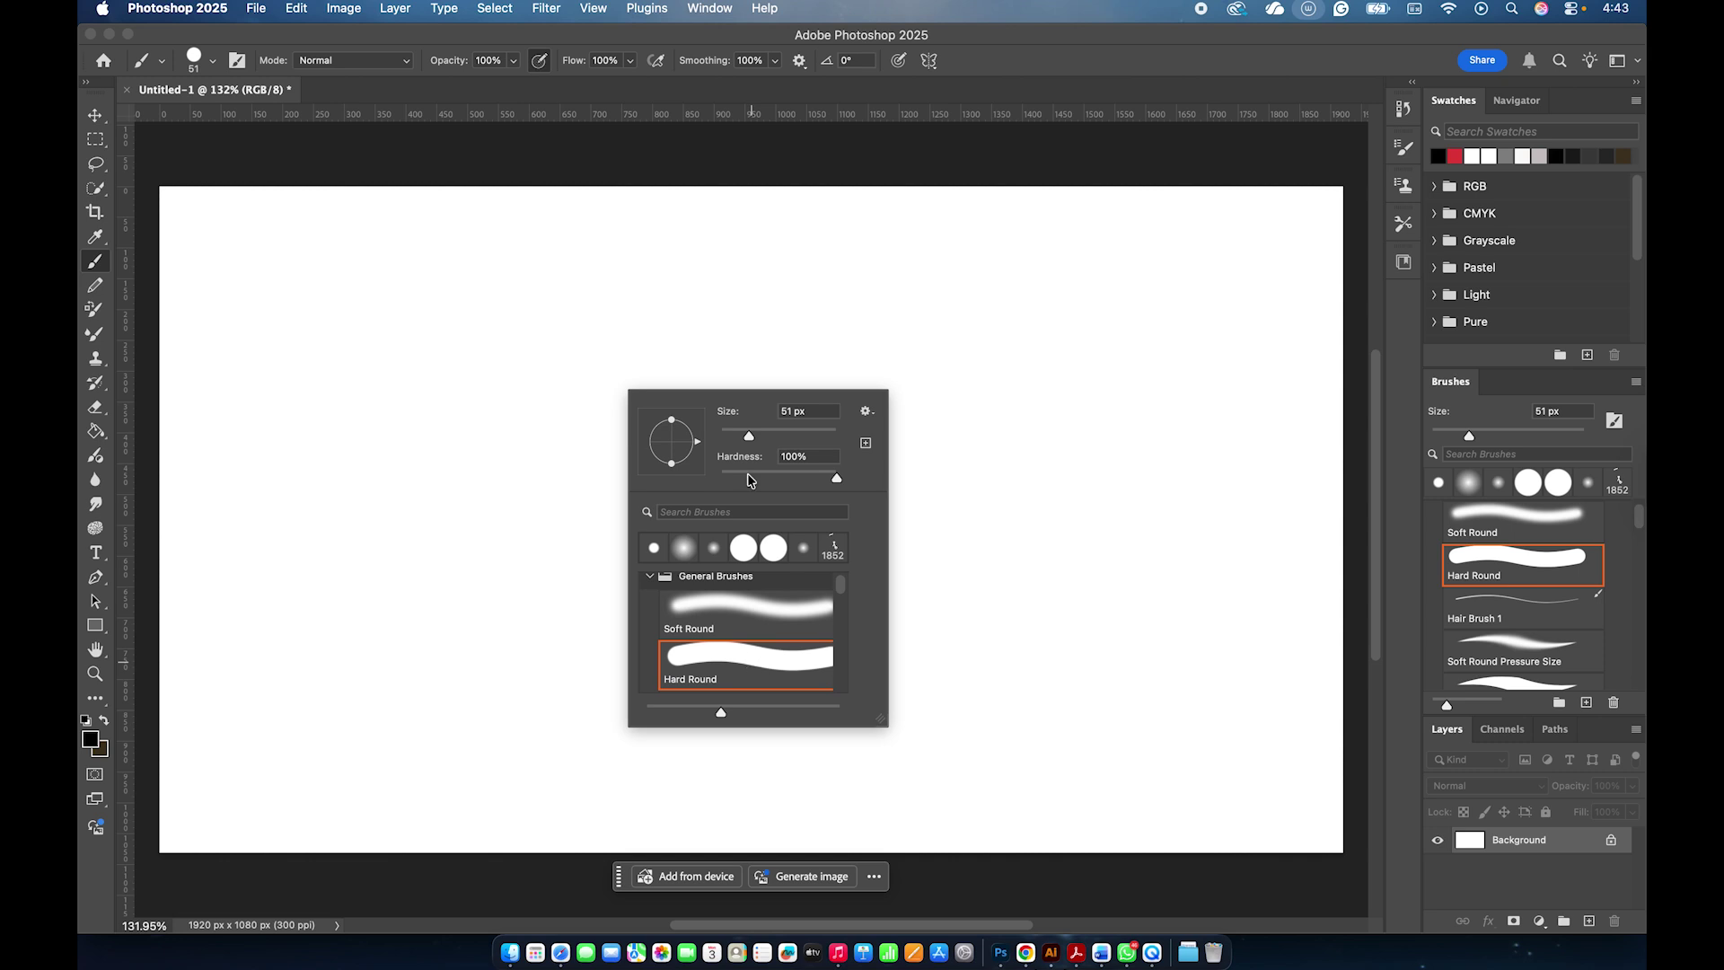
click(350, 41)
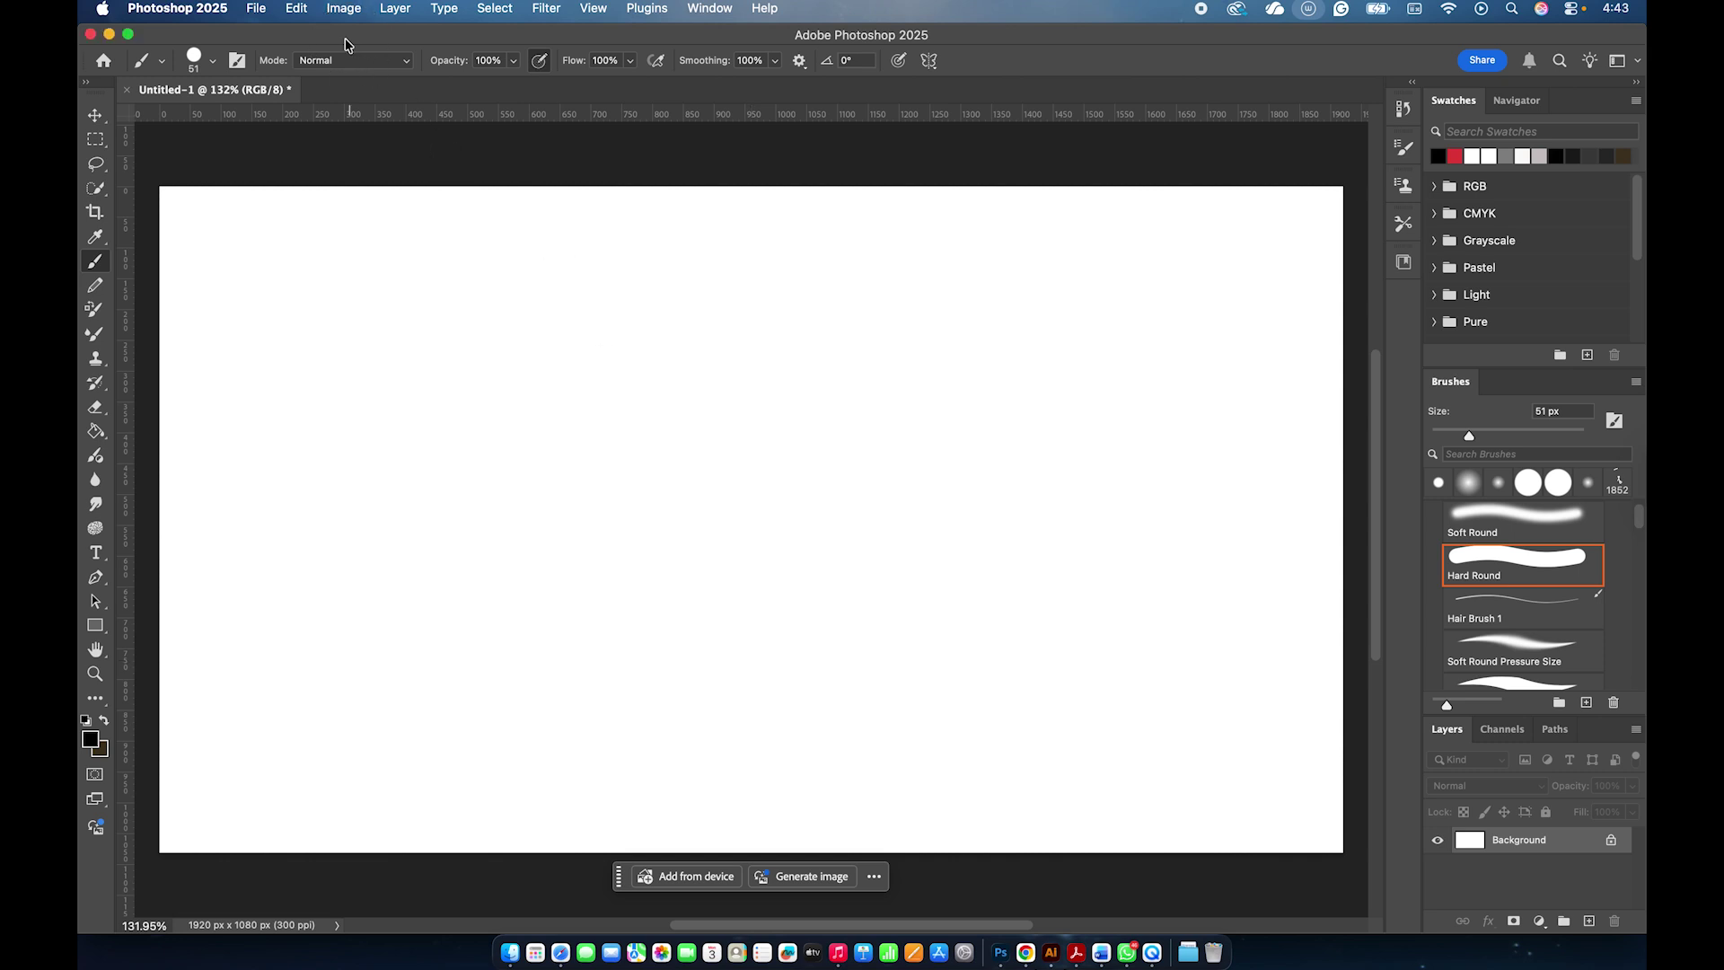
Show the Brush Settings and paint three stacked horizontal strokes at 100%, about 50% and 15% opacity.
click(238, 65)
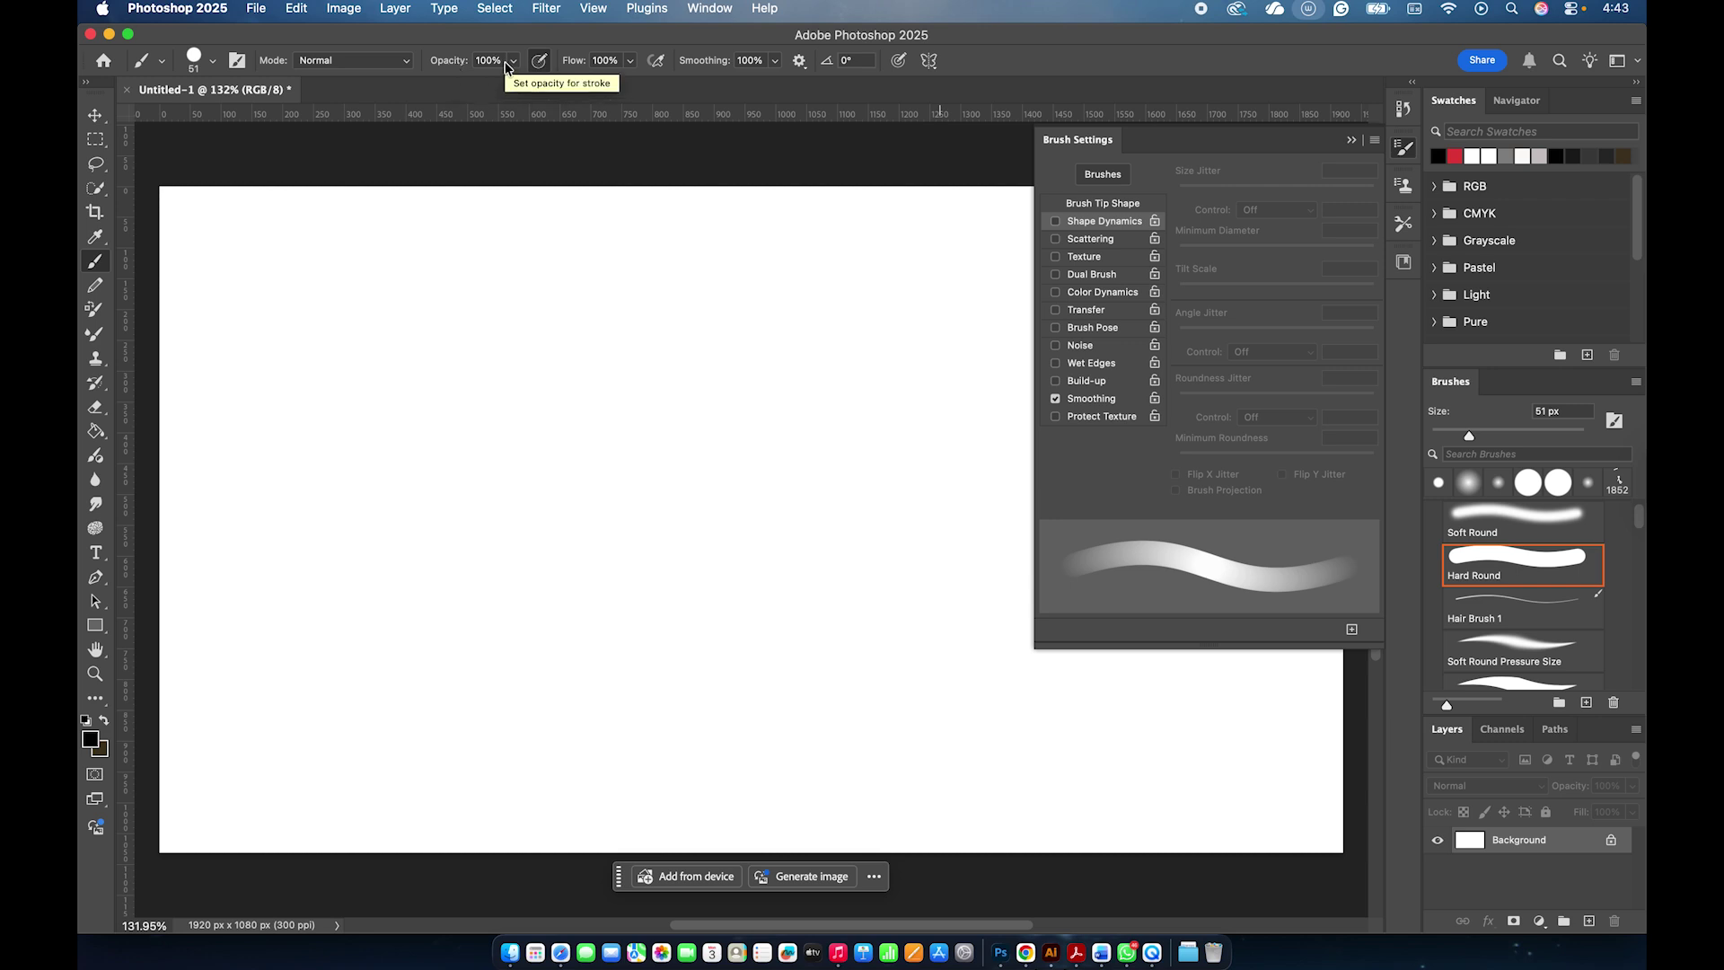
drag(404, 286, 633, 283)
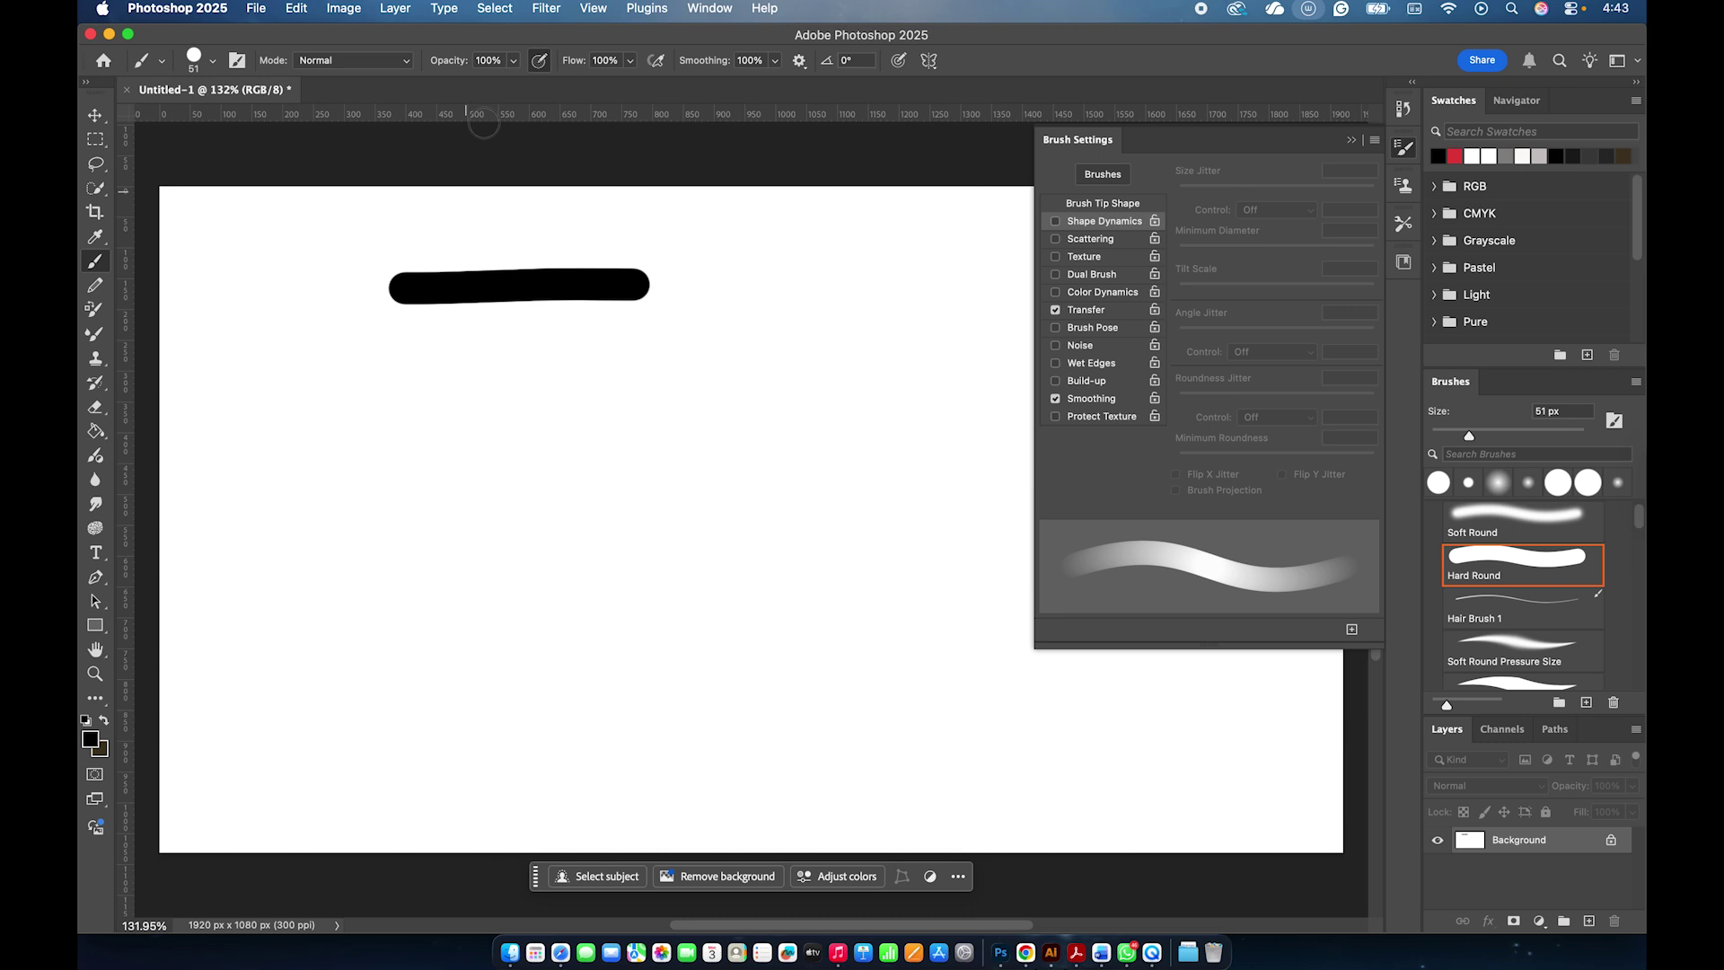
click(512, 61)
drag(500, 88, 467, 84)
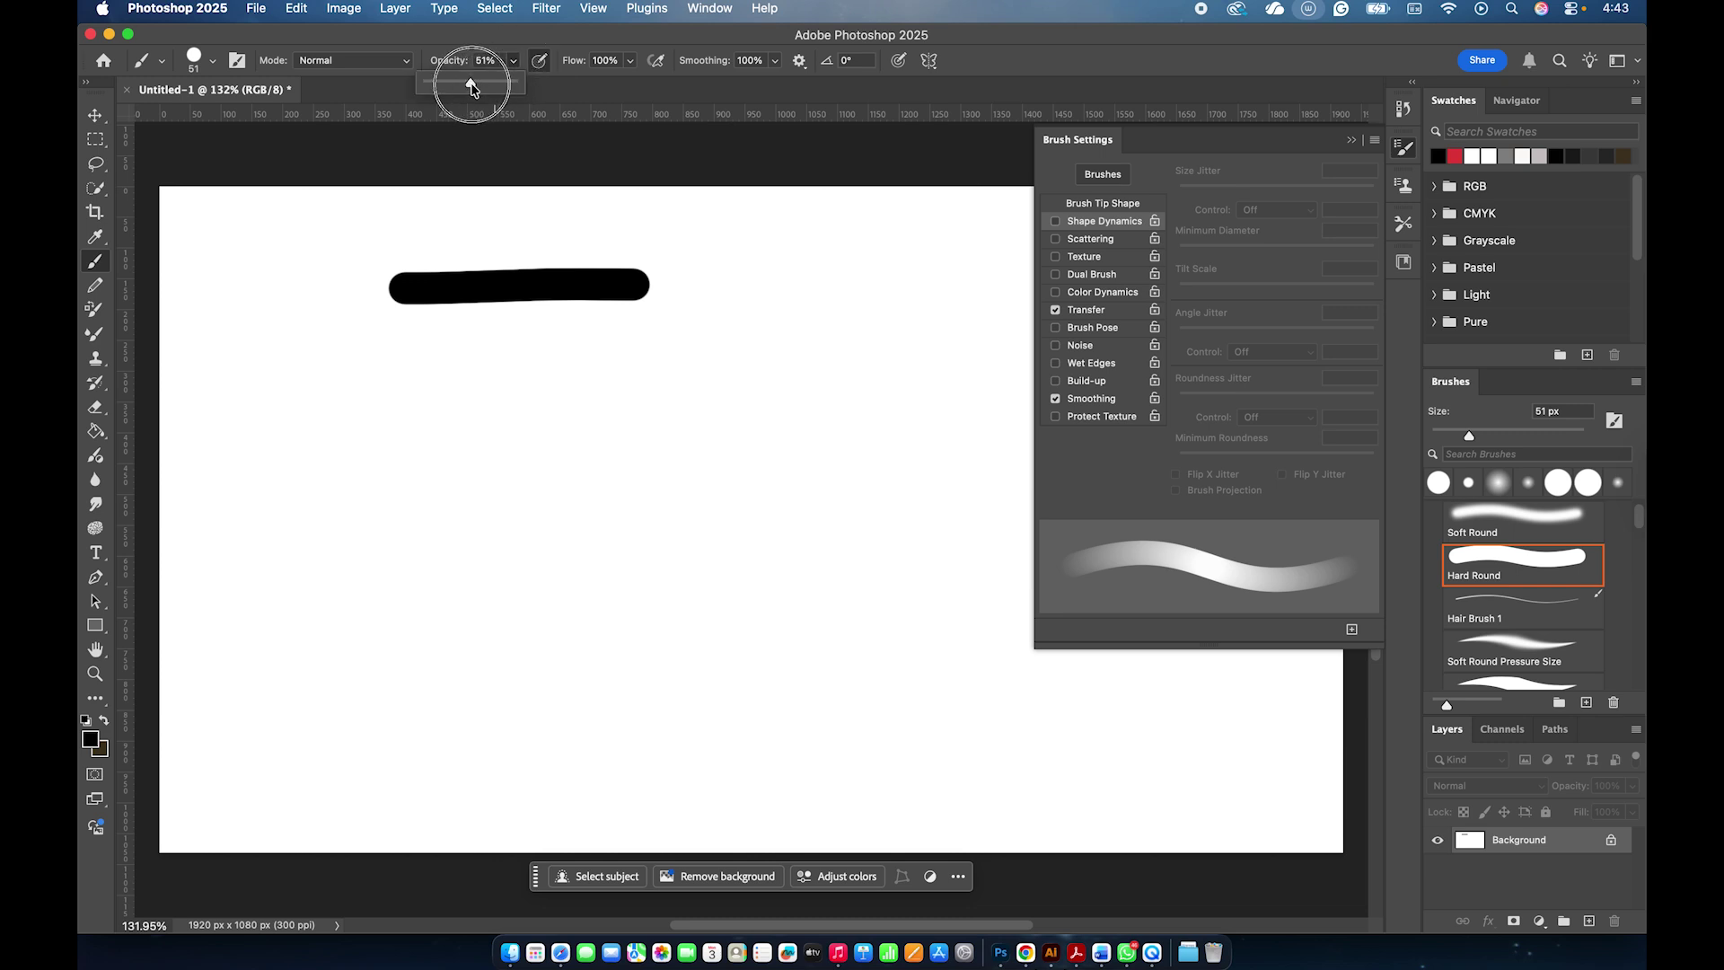
drag(392, 375, 596, 375)
click(512, 60)
drag(513, 83, 481, 87)
drag(390, 446, 559, 447)
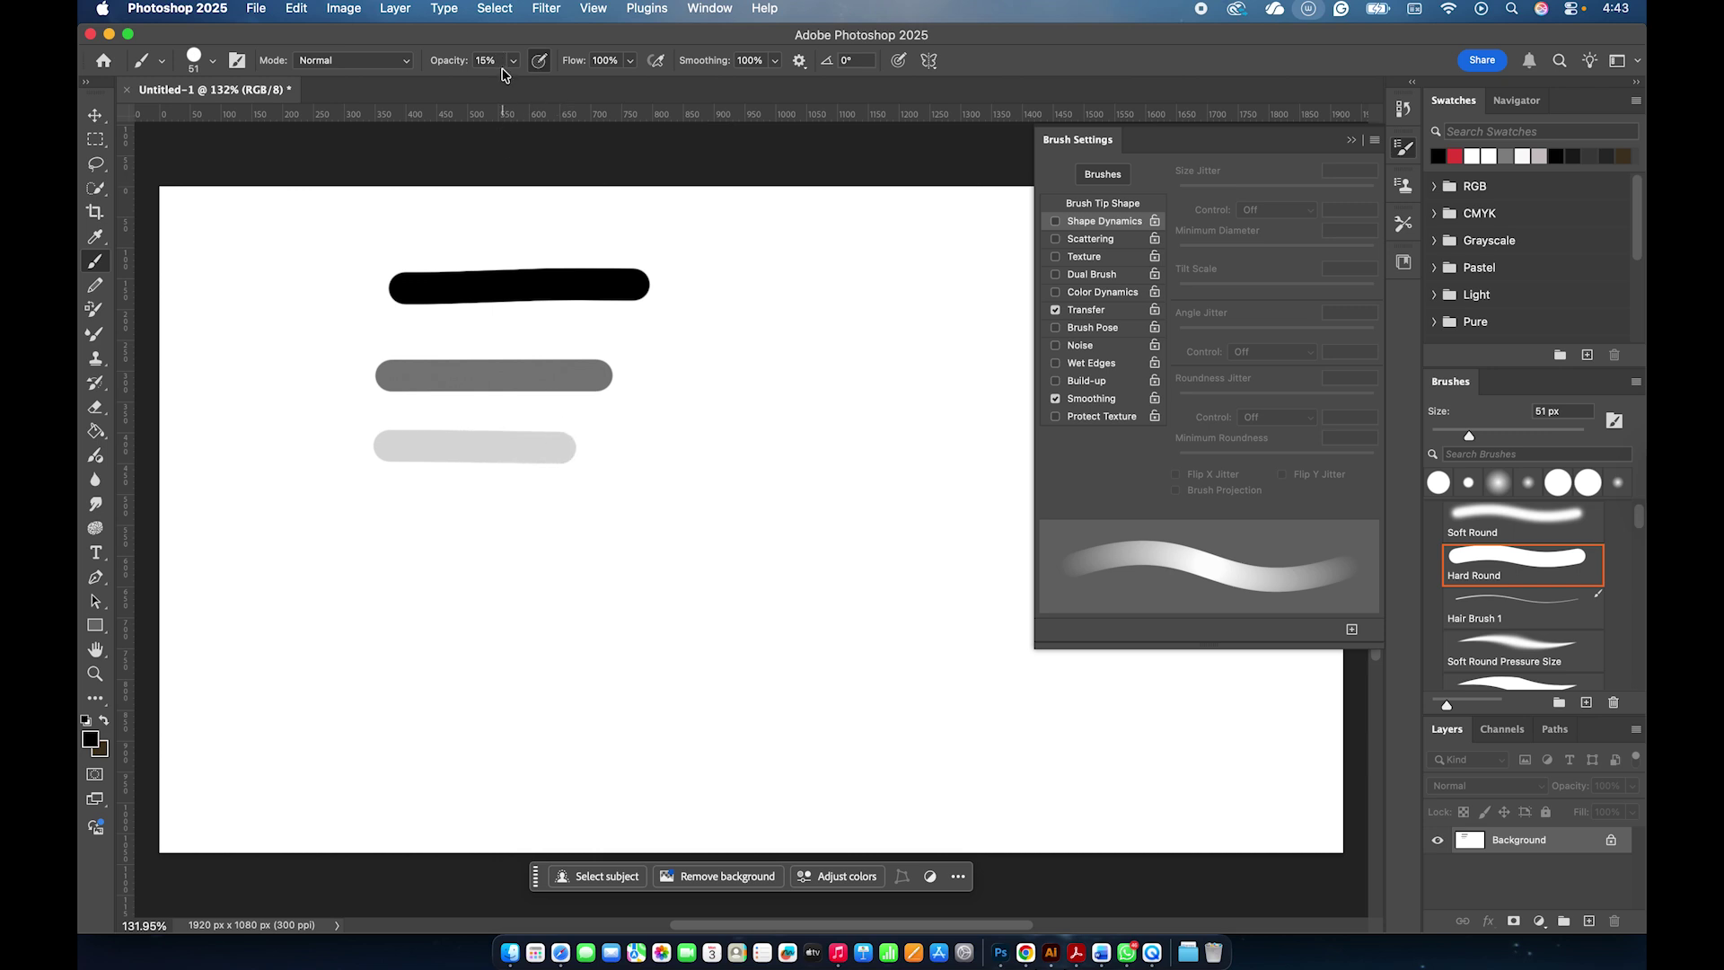
Set the brush opacity in turn to 10%, 40%, 50% and 60%.
key(1)
drag(489, 60, 492, 60)
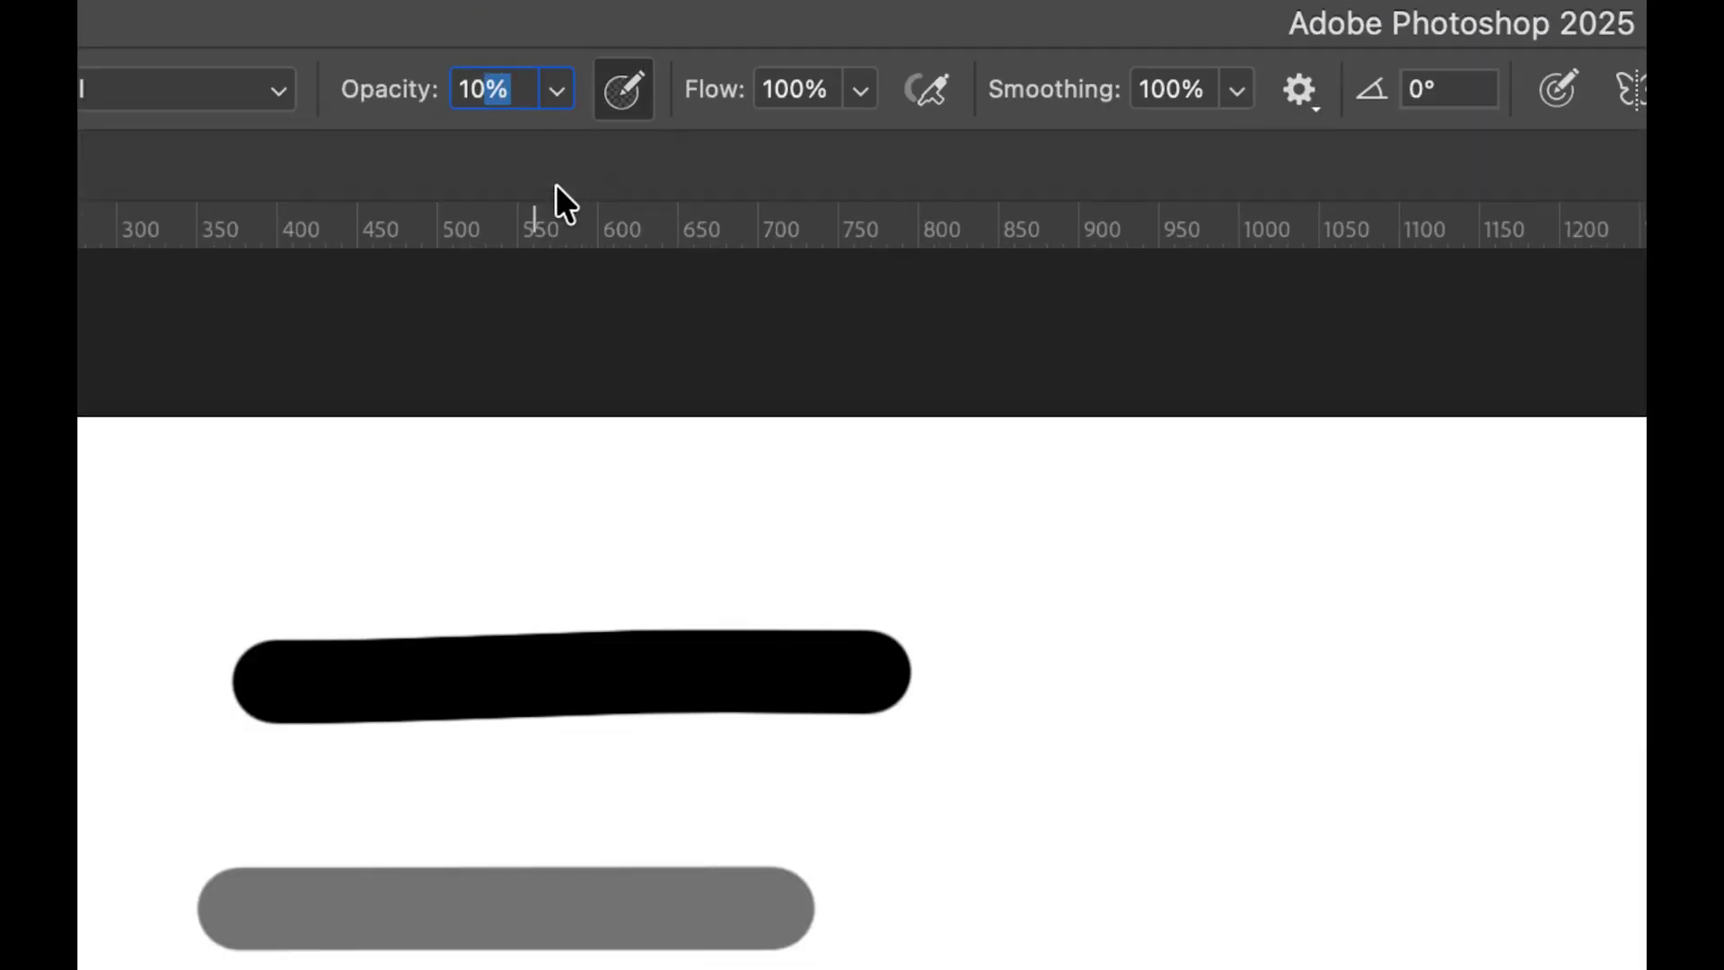
key(1)
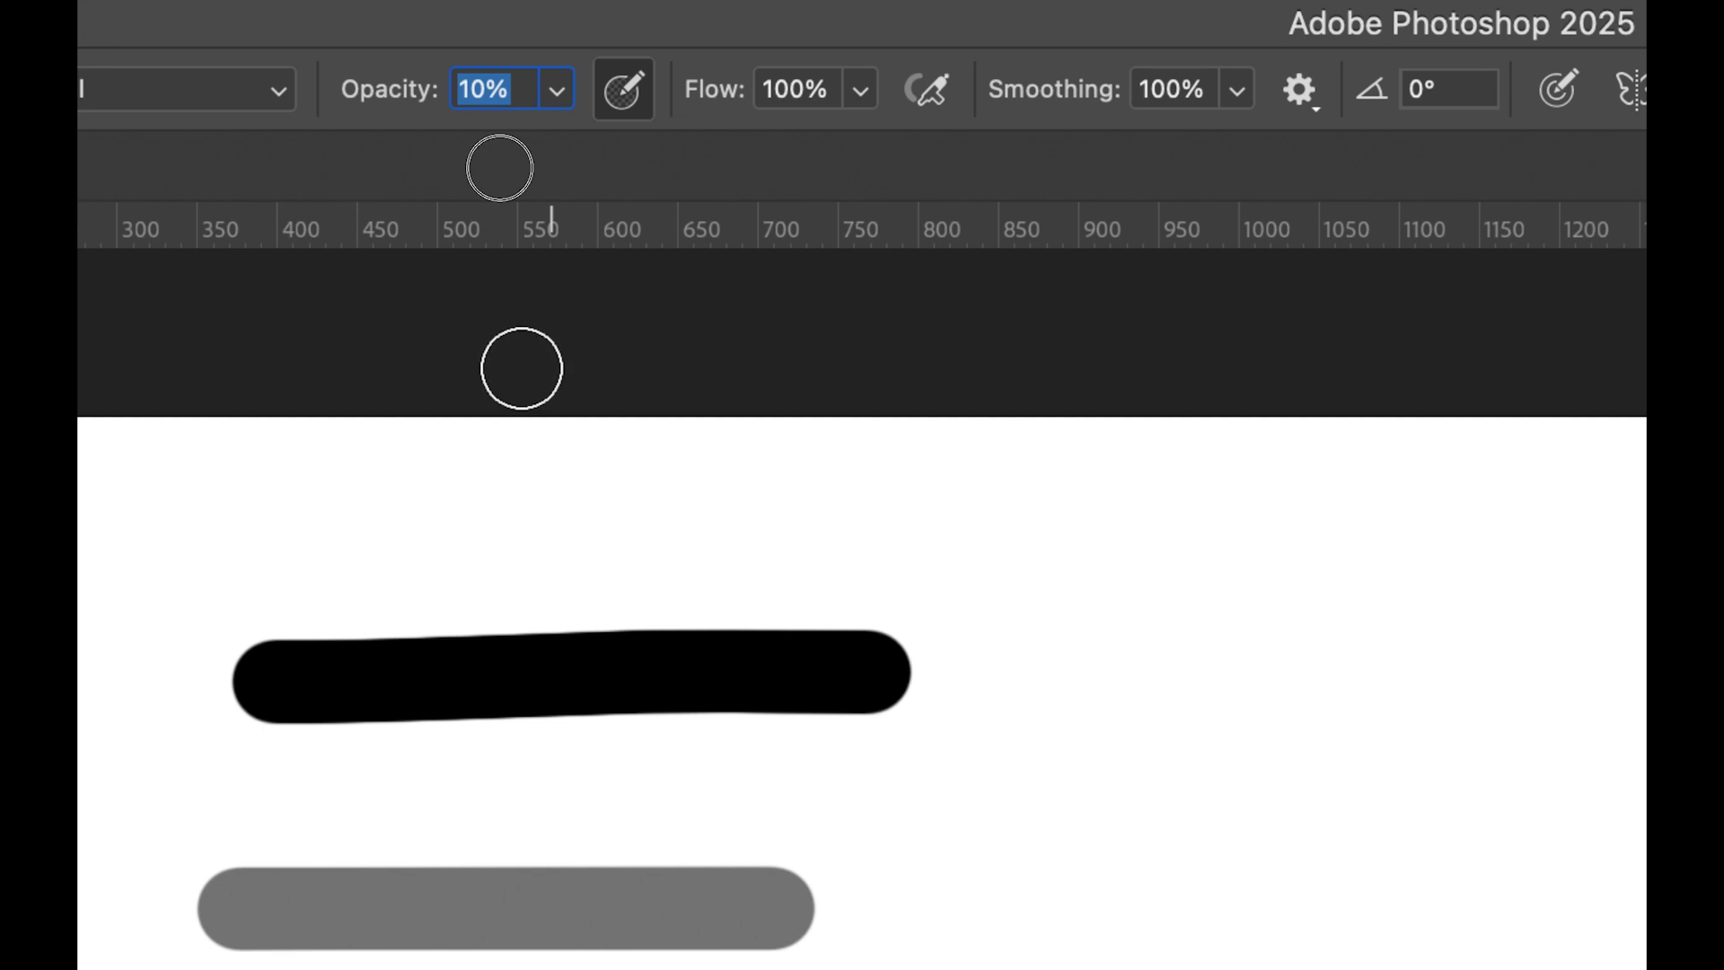
text(40)
key(Return)
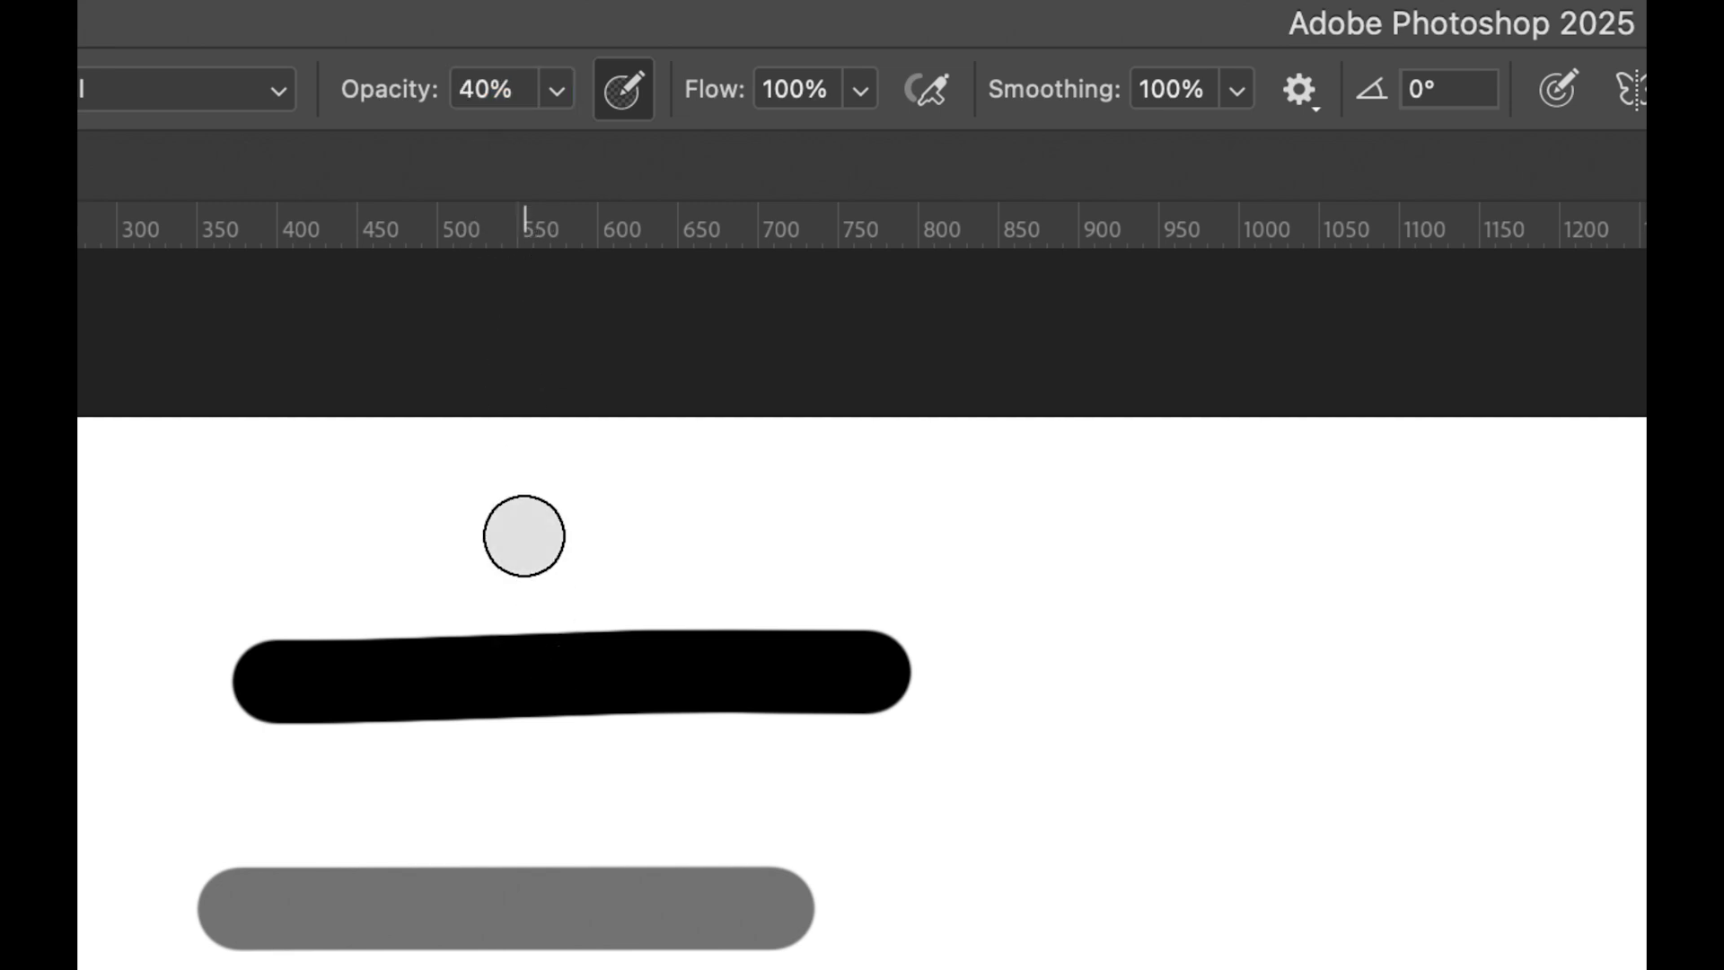
key(5)
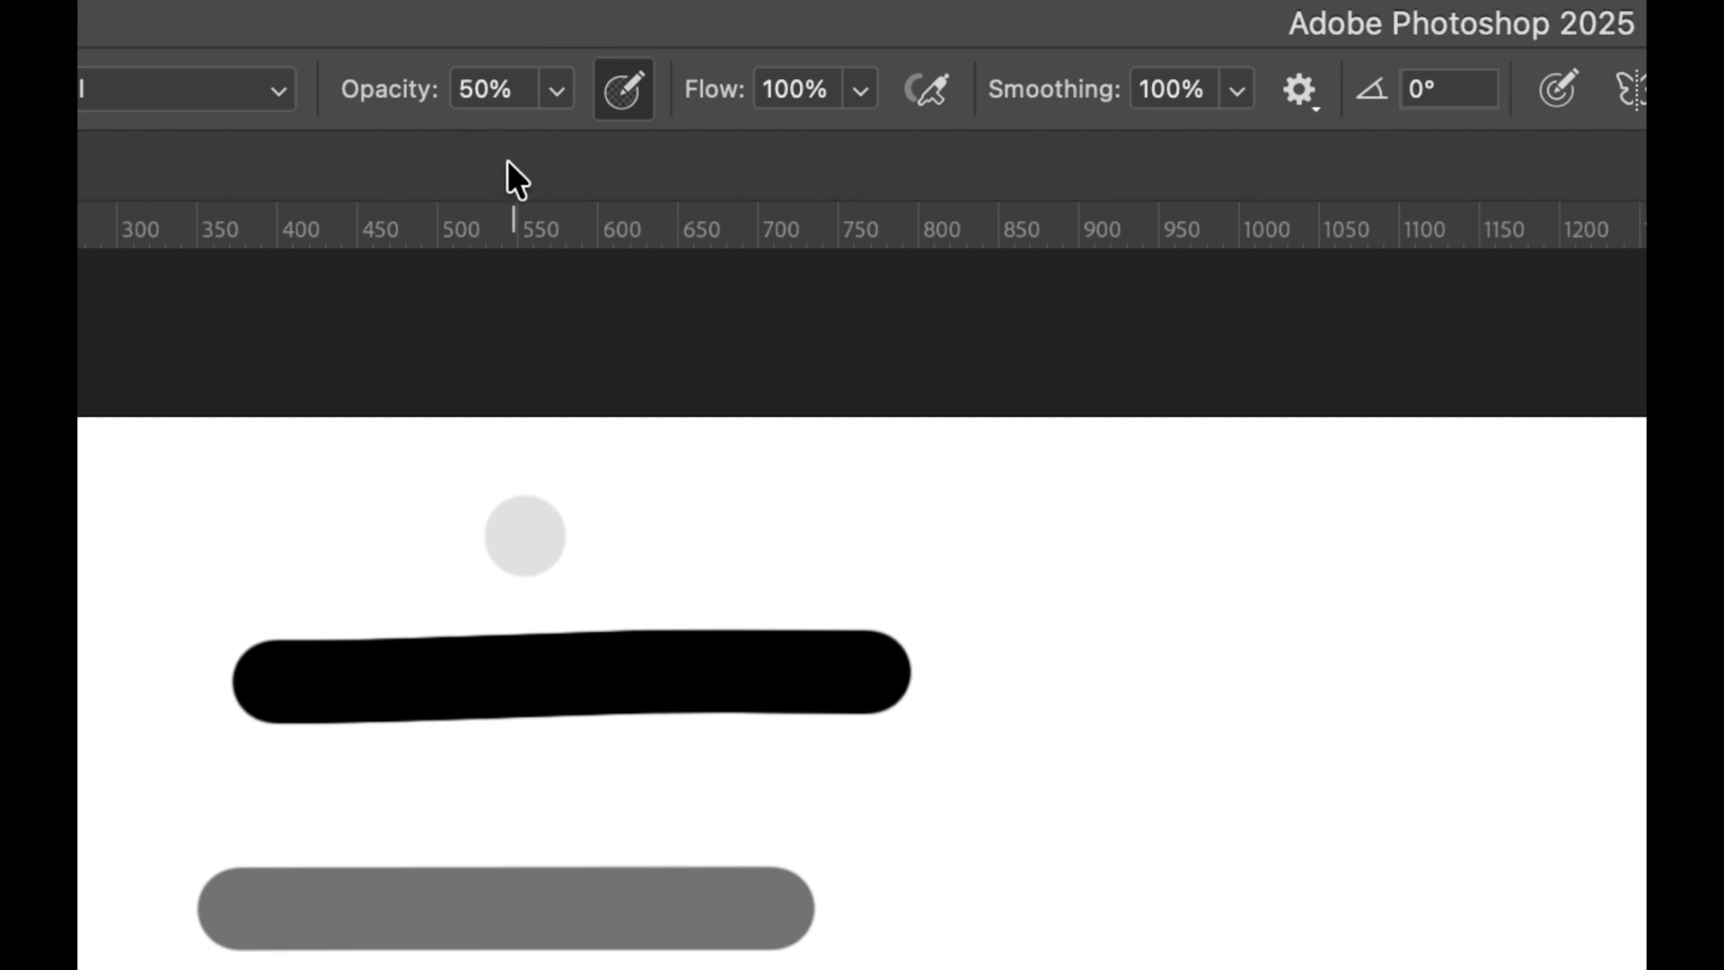
key(6)
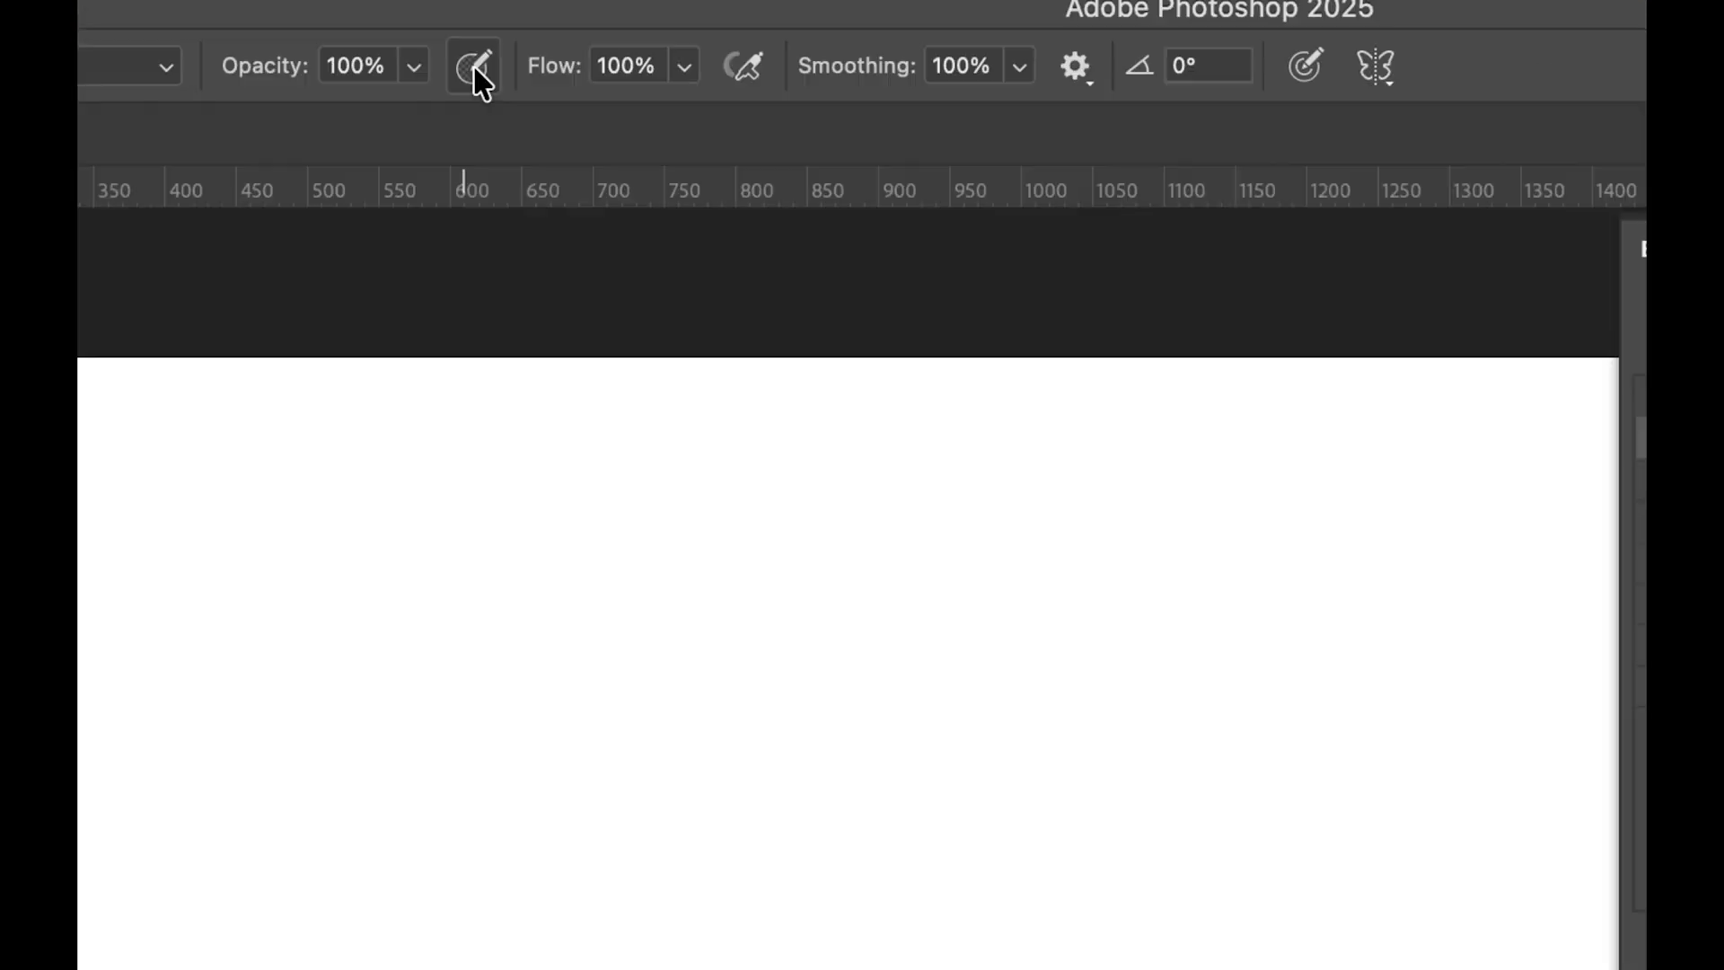
Toggle the brush's pressure control for opacity off and back on.
click(541, 66)
click(541, 65)
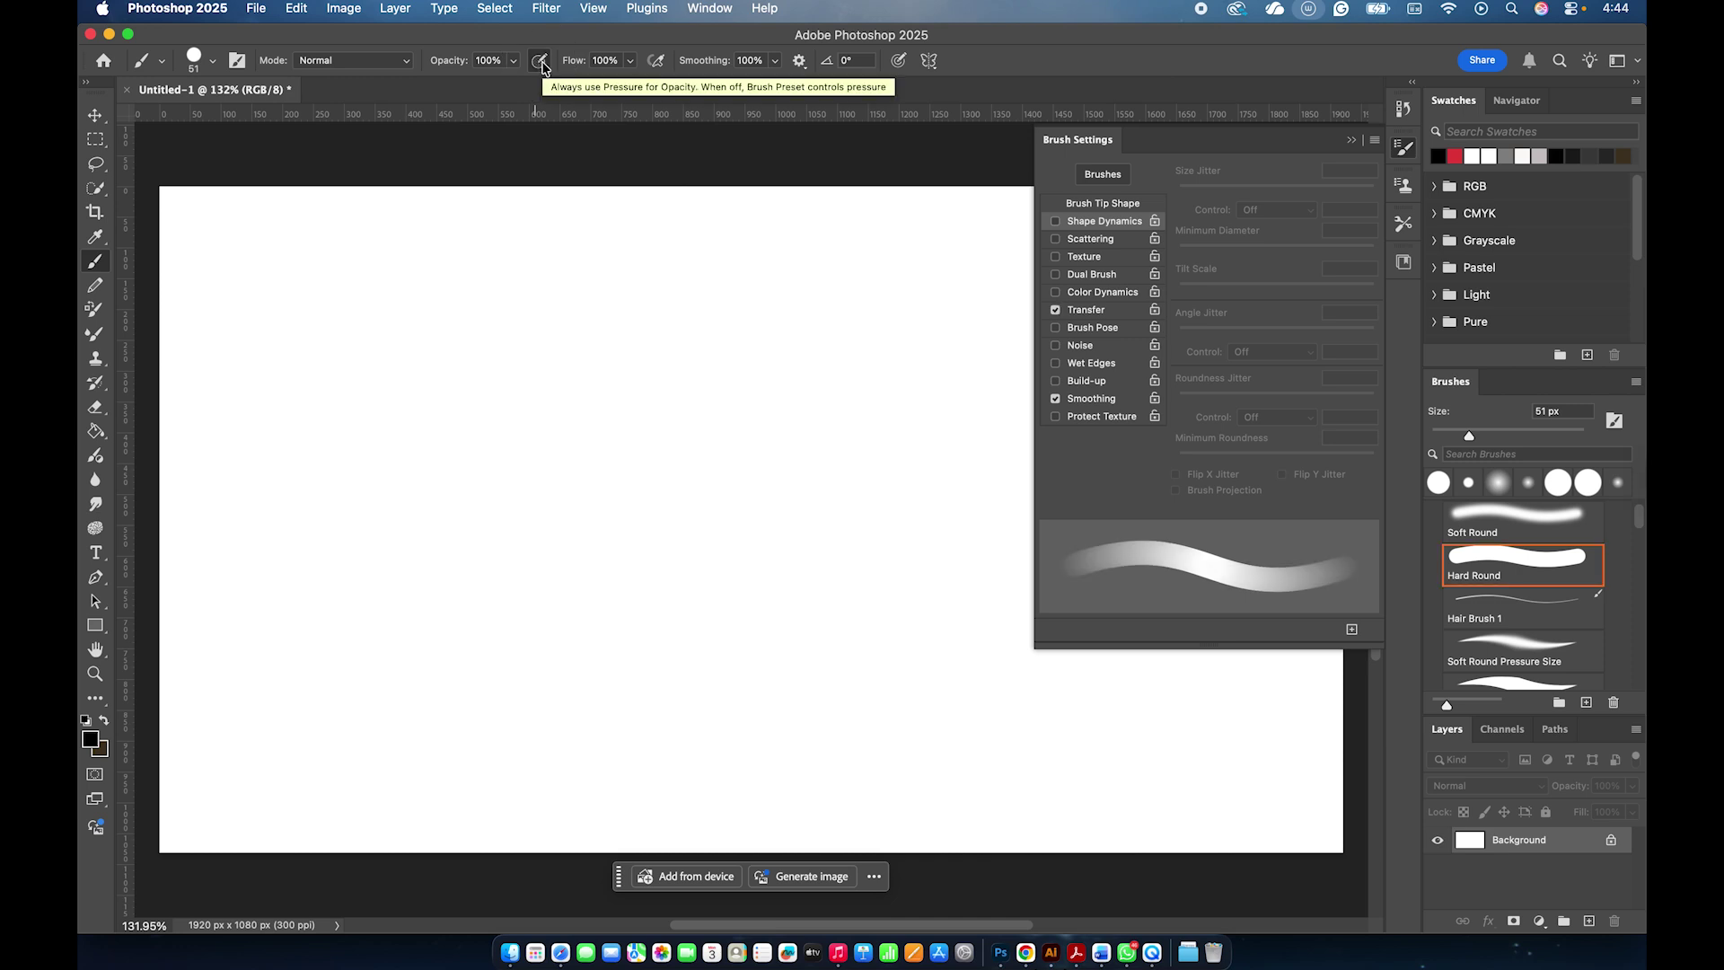
click(541, 63)
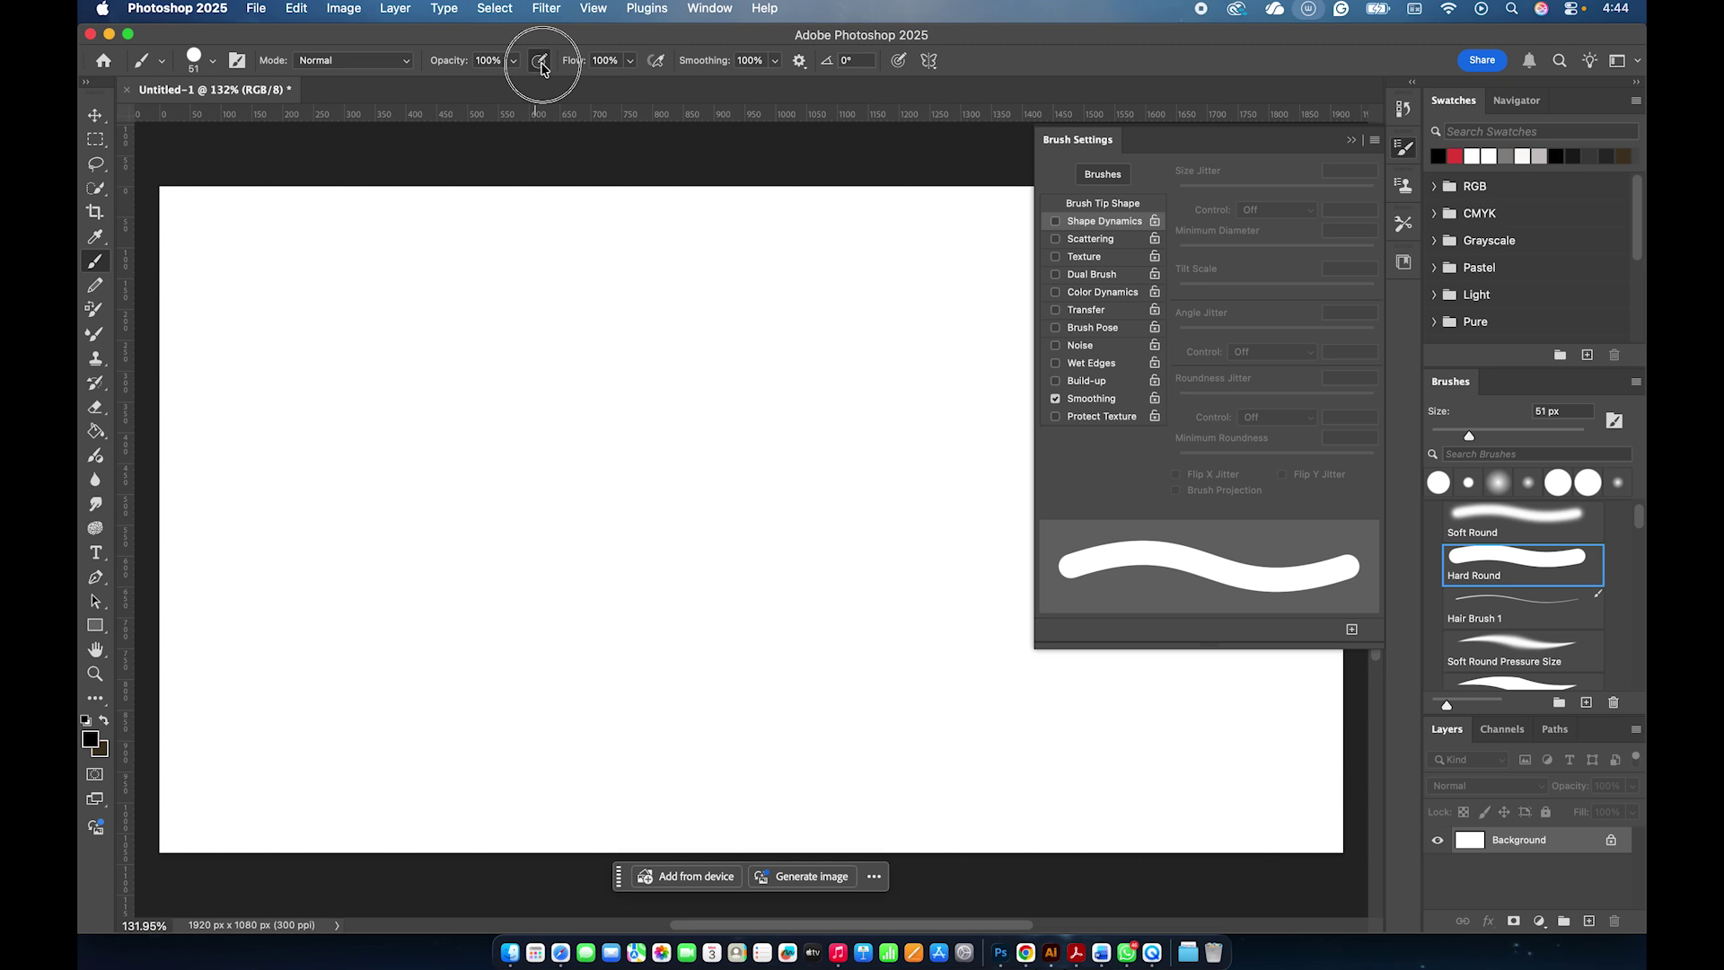
click(540, 66)
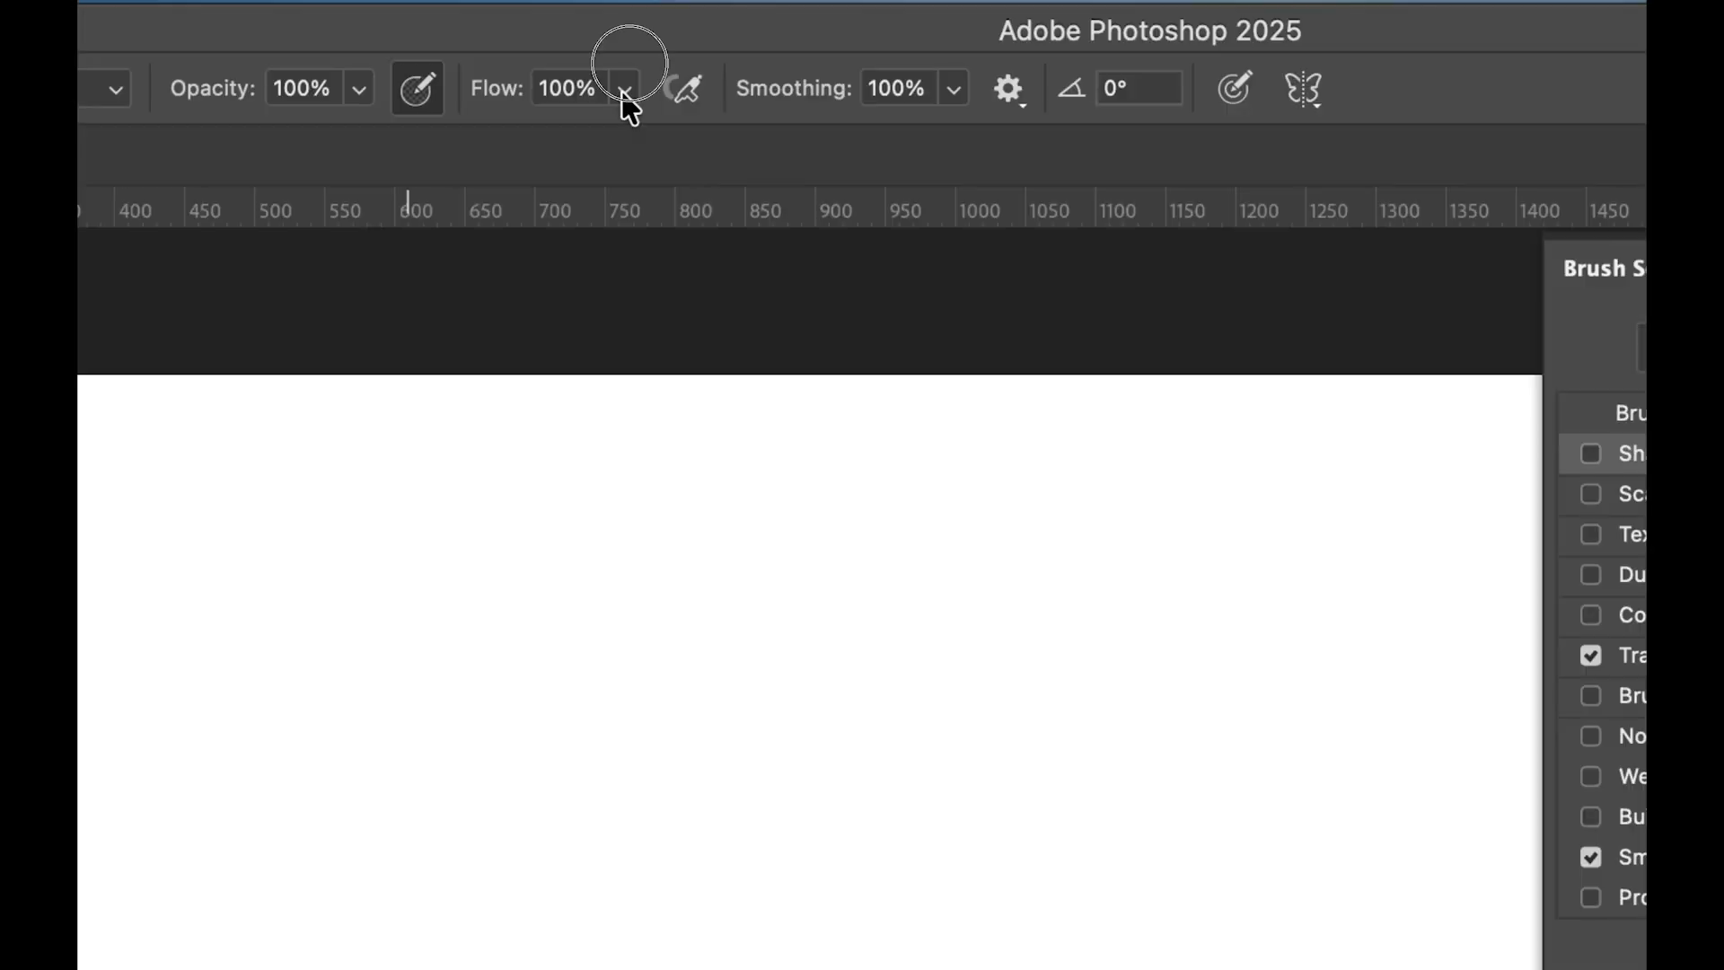
Paint a short horizontal black stroke near the canvas's upper edge with 100% flow.
click(630, 61)
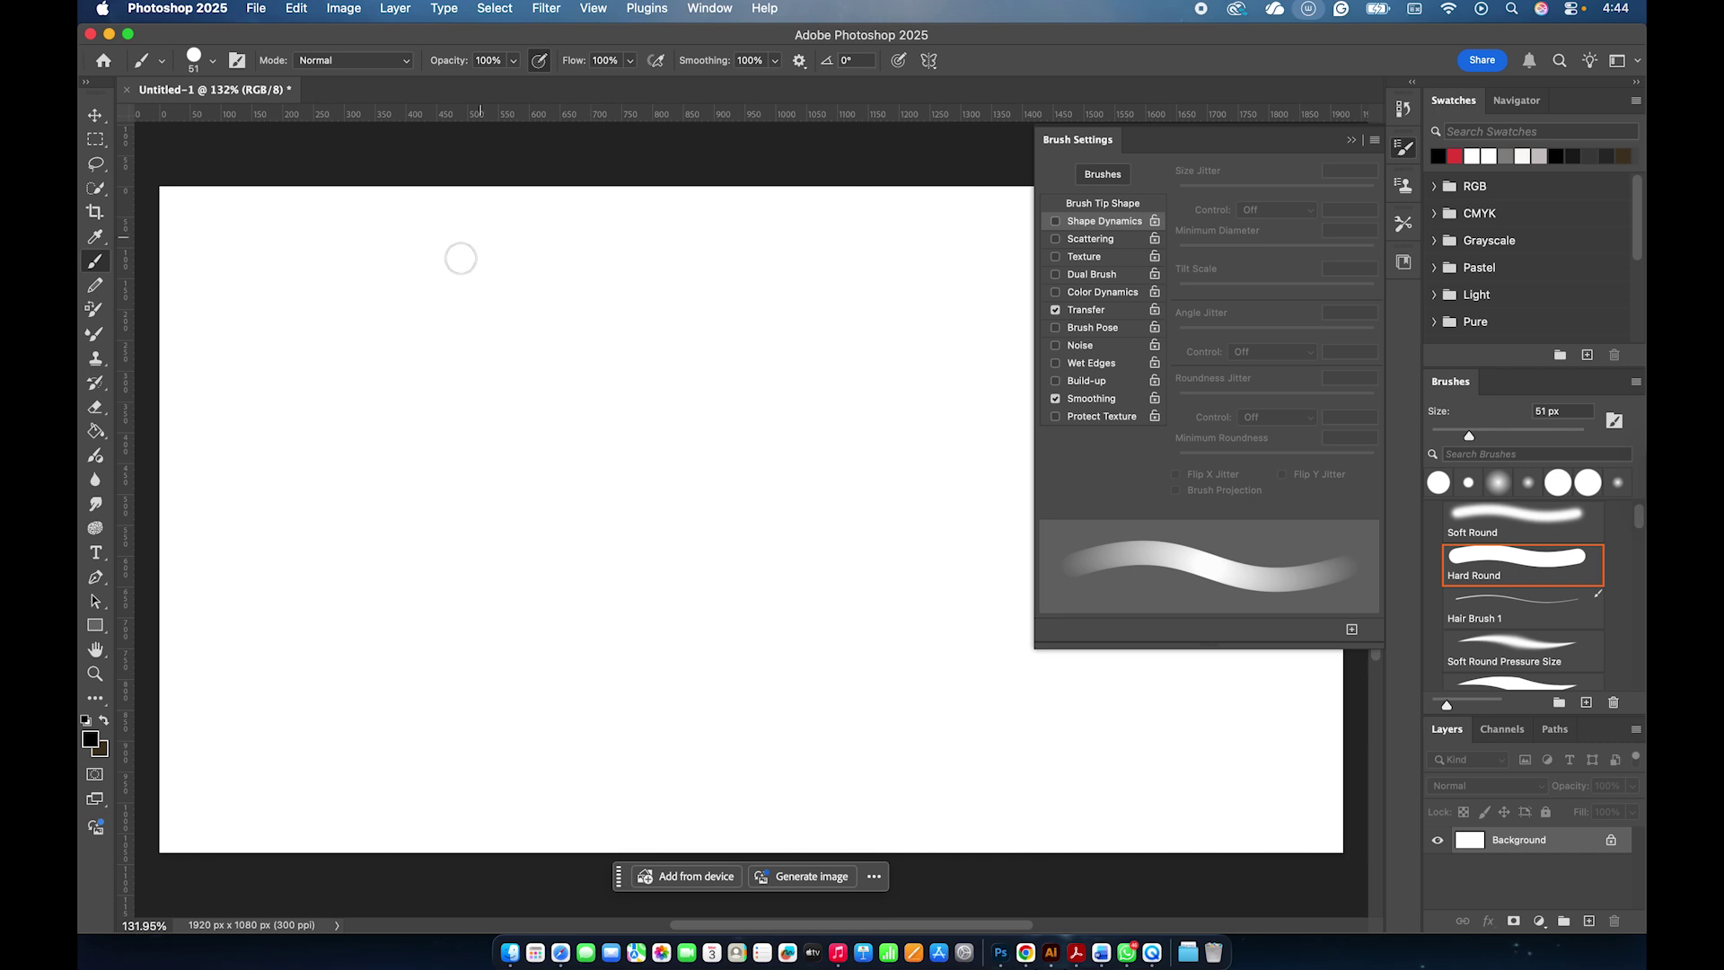
drag(203, 580, 653, 580)
drag(640, 279, 640, 278)
Try a horizontal stroke with reduced flow below the black one and undo it.
click(634, 60)
drag(632, 86, 566, 89)
click(414, 372)
drag(487, 363, 637, 359)
key(cmd+z)
Set the brush flow to 5% and paint a horizontal stroke and an overlapping looped scribble below the black stroke.
click(632, 60)
drag(626, 84, 618, 86)
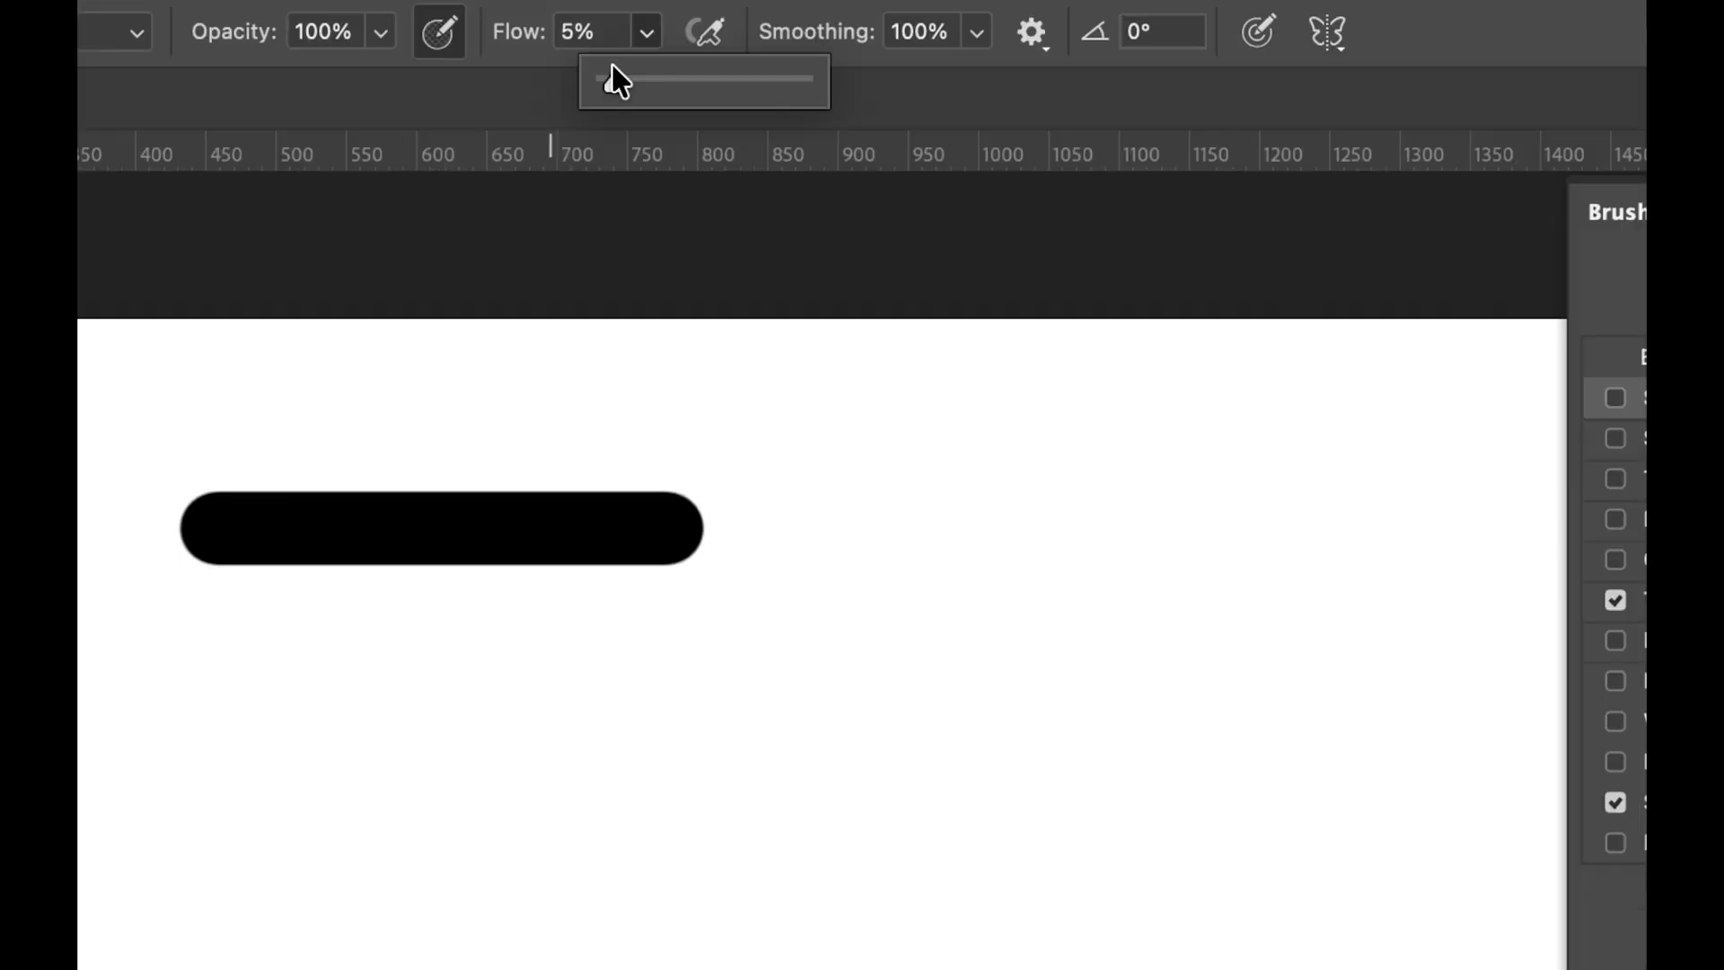
drag(485, 348, 664, 349)
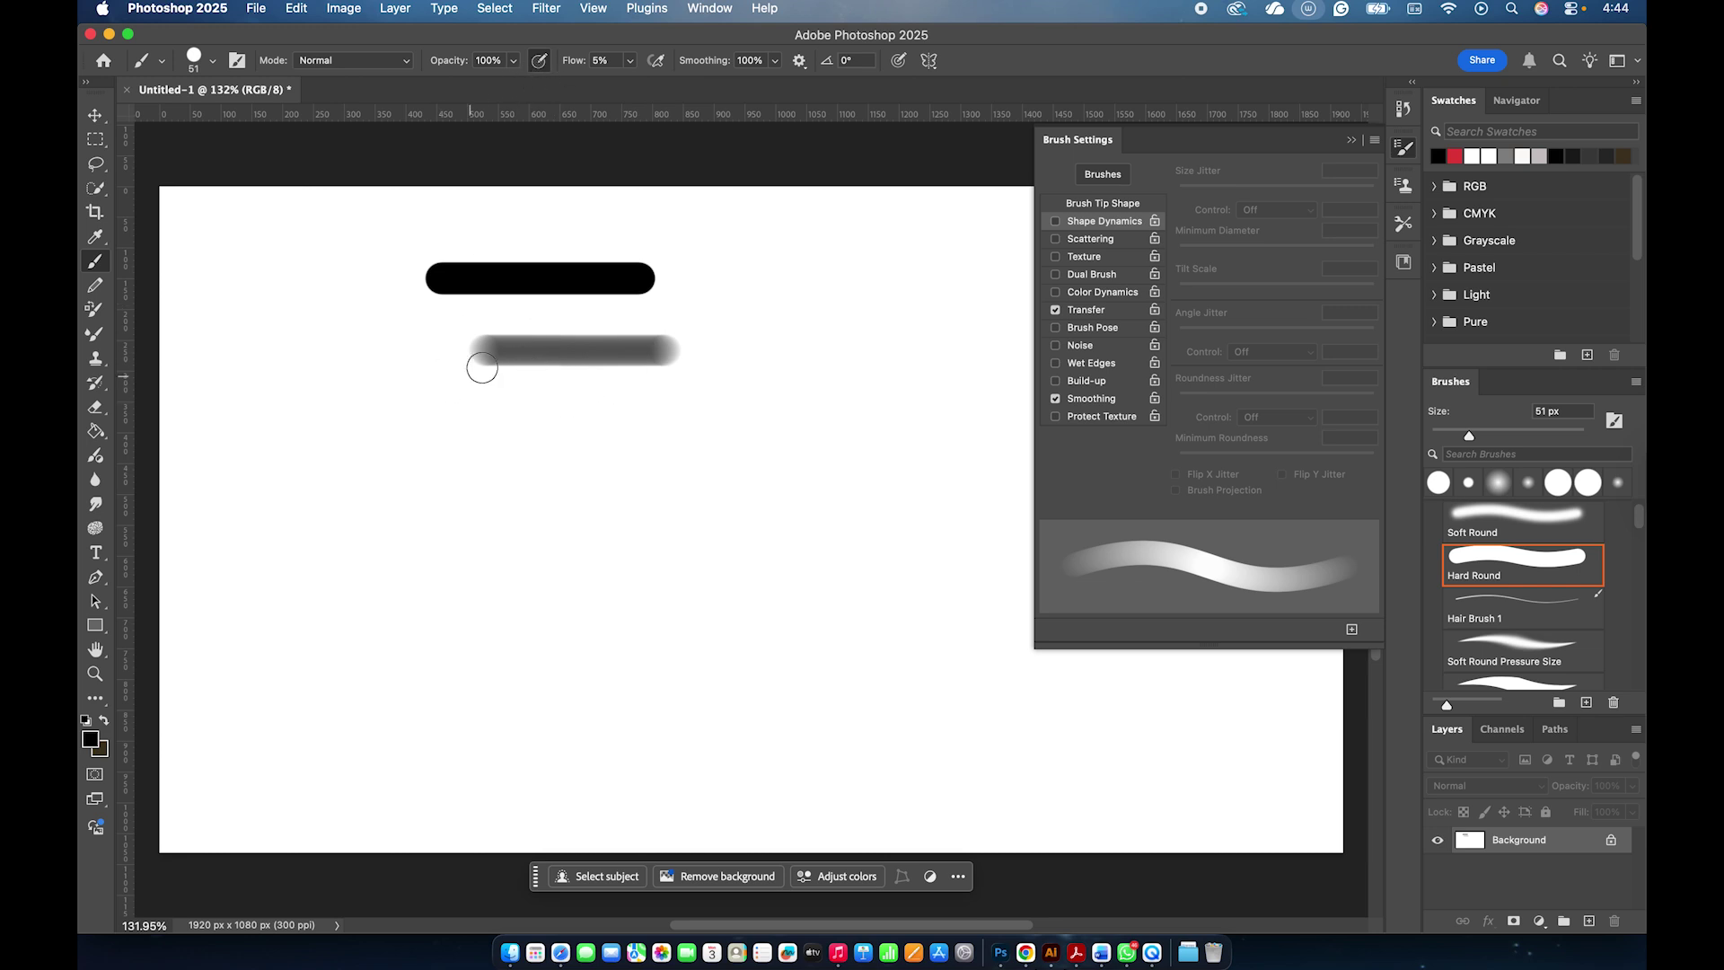
mouse_move(481, 475)
mouse_down()
mouse_move(497, 436)
mouse_move(681, 475)
mouse_move(634, 631)
mouse_move(501, 614)
mouse_move(530, 499)
mouse_move(604, 451)
mouse_move(636, 485)
mouse_move(593, 536)
mouse_move(595, 475)
mouse_move(620, 473)
mouse_move(618, 496)
mouse_move(579, 502)
mouse_move(617, 482)
mouse_move(611, 513)
mouse_move(605, 490)
mouse_move(583, 509)
mouse_move(572, 476)
mouse_up()
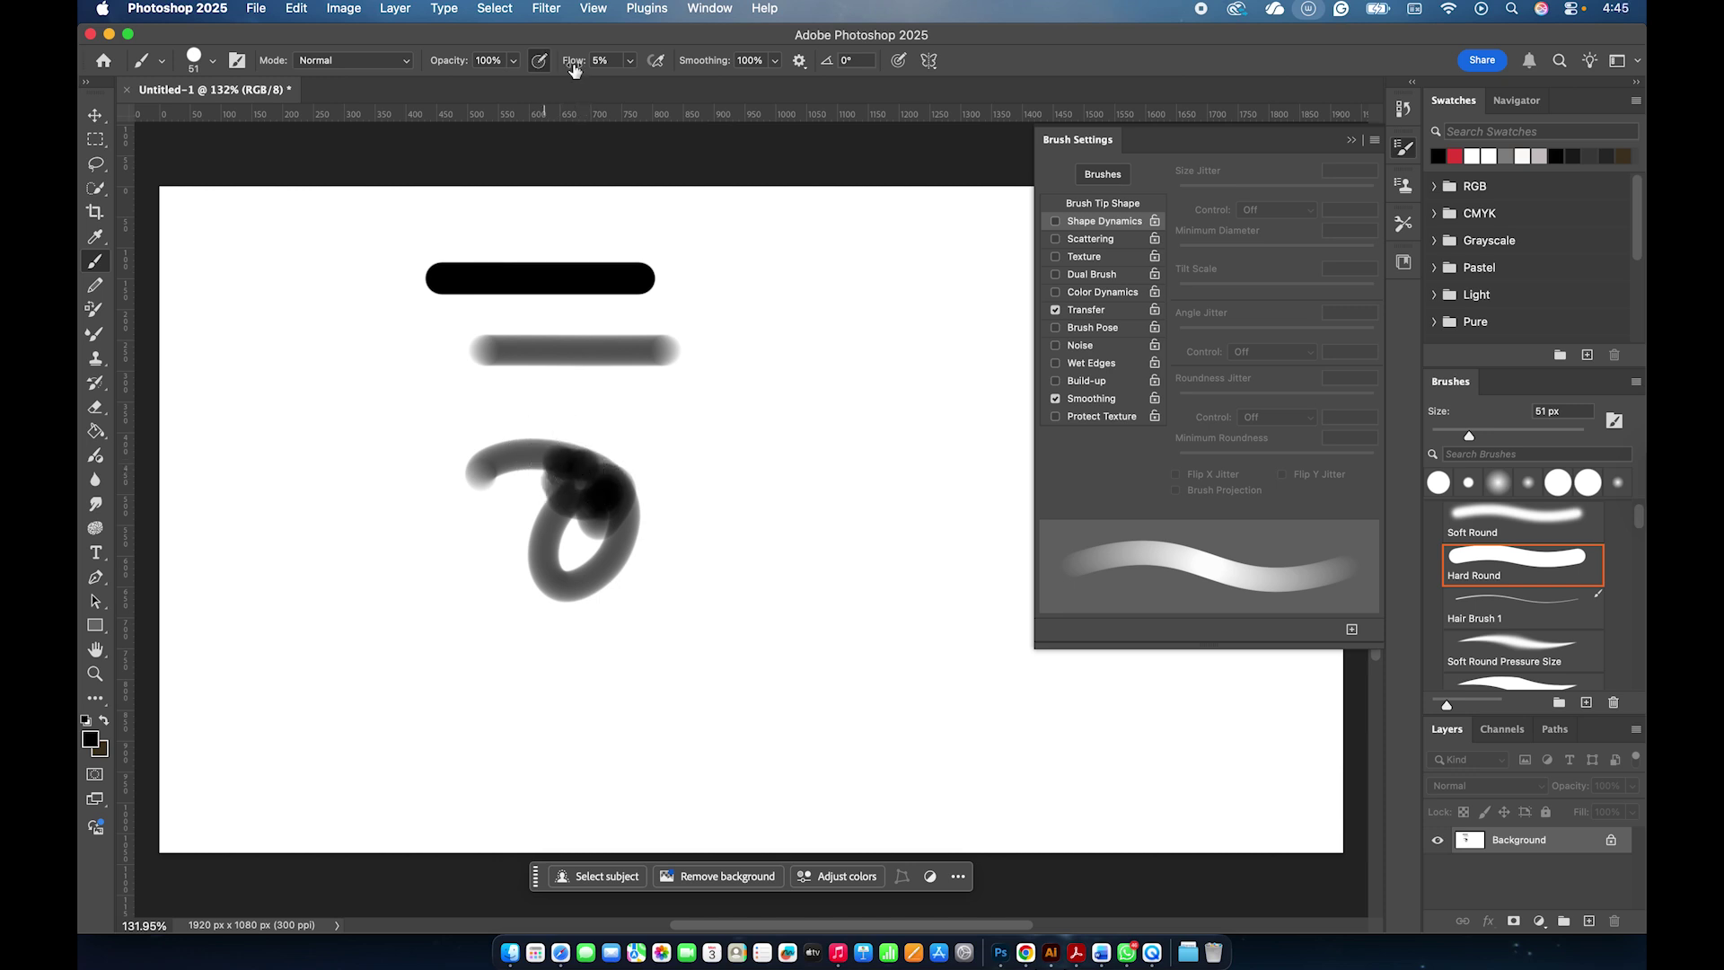
Set the flow to 100% and the opacity to 15%, and paint overlapping strokes beside the looped scribble.
click(630, 60)
drag(629, 81, 731, 85)
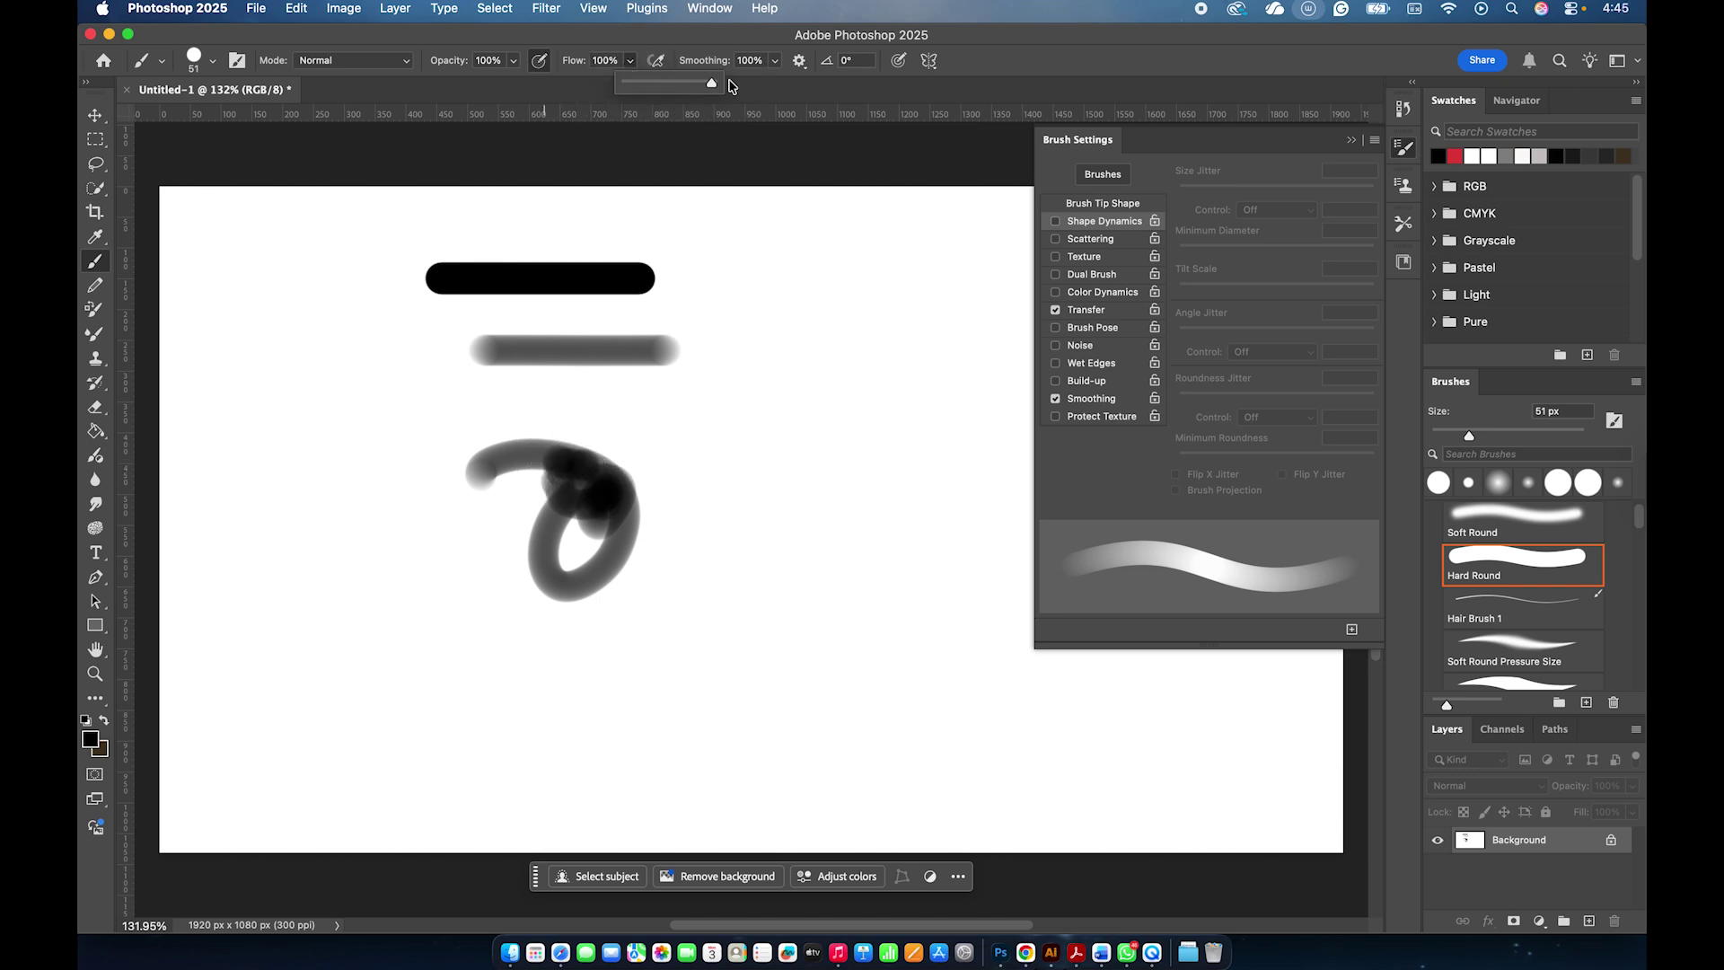
click(512, 61)
click(513, 61)
drag(511, 86, 439, 84)
mouse_move(762, 358)
mouse_down()
mouse_move(835, 390)
mouse_move(849, 454)
mouse_move(828, 469)
mouse_move(758, 447)
mouse_move(753, 405)
mouse_move(810, 374)
mouse_move(836, 406)
mouse_move(791, 434)
mouse_move(783, 407)
mouse_move(842, 436)
mouse_move(716, 409)
mouse_move(814, 394)
mouse_move(750, 440)
mouse_move(769, 382)
mouse_move(810, 396)
mouse_move(746, 389)
mouse_move(794, 401)
mouse_move(802, 442)
mouse_move(735, 415)
mouse_move(825, 436)
mouse_move(749, 468)
mouse_move(729, 427)
mouse_move(813, 429)
mouse_move(776, 485)
mouse_move(827, 427)
mouse_move(808, 460)
mouse_up()
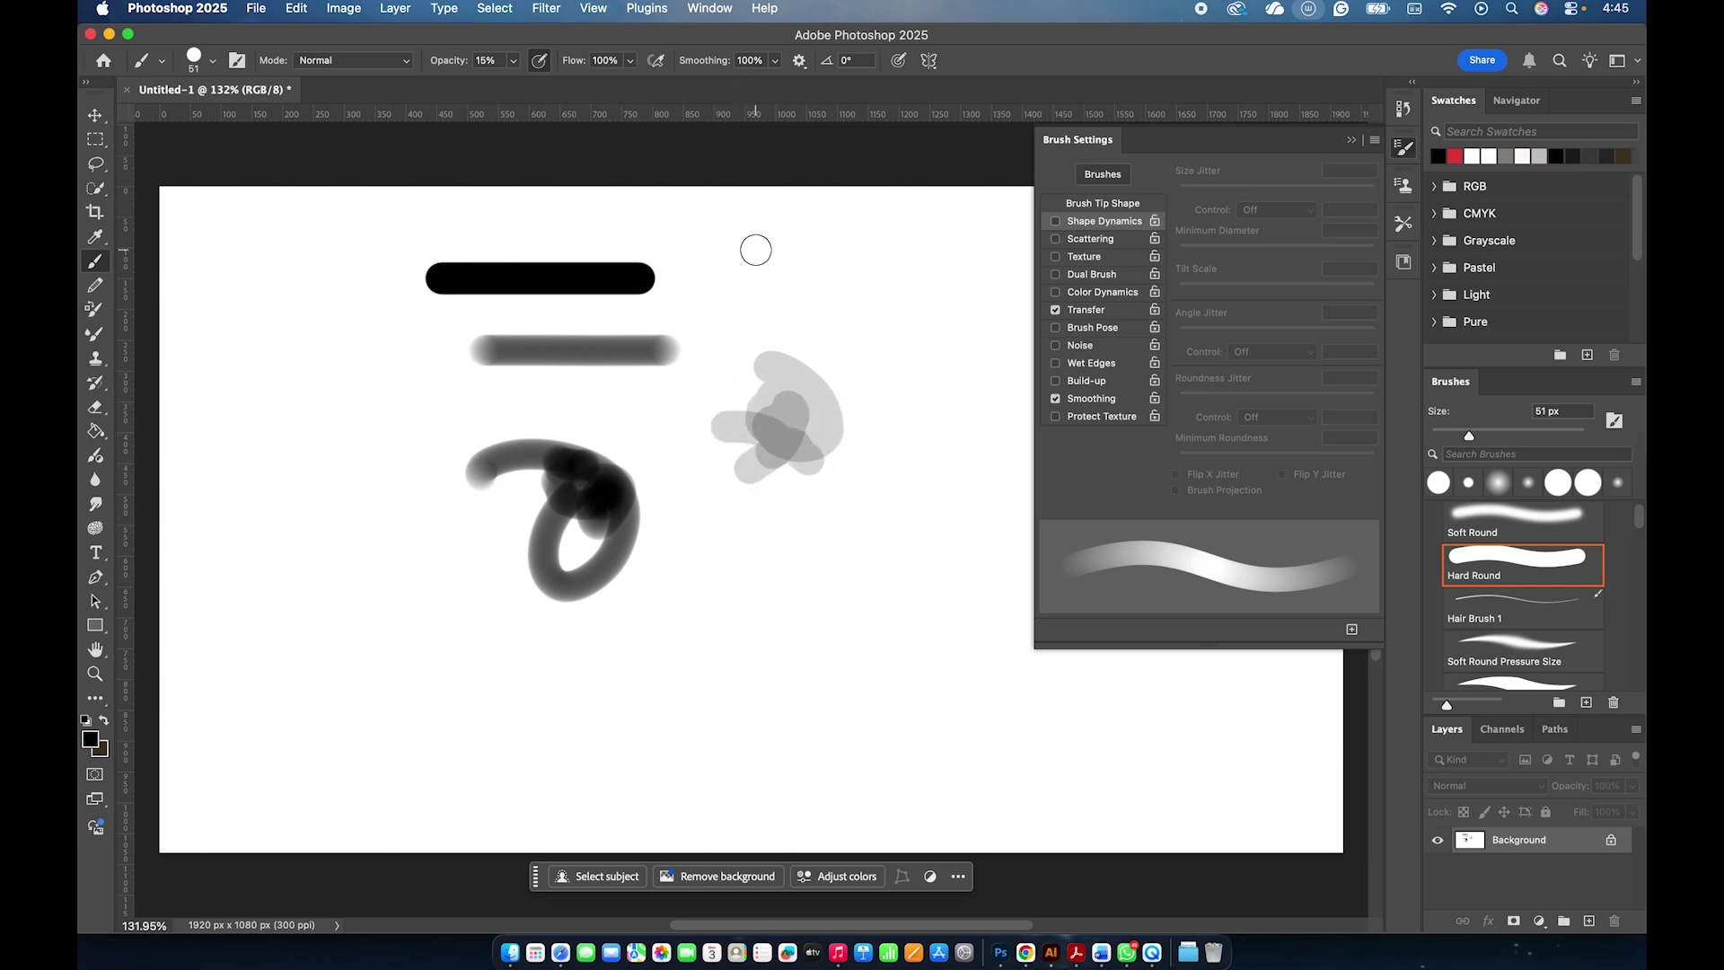
Restore the brush opacity to 100% with the flow at 100%.
click(631, 60)
click(513, 61)
drag(517, 87, 675, 91)
click(634, 61)
click(680, 93)
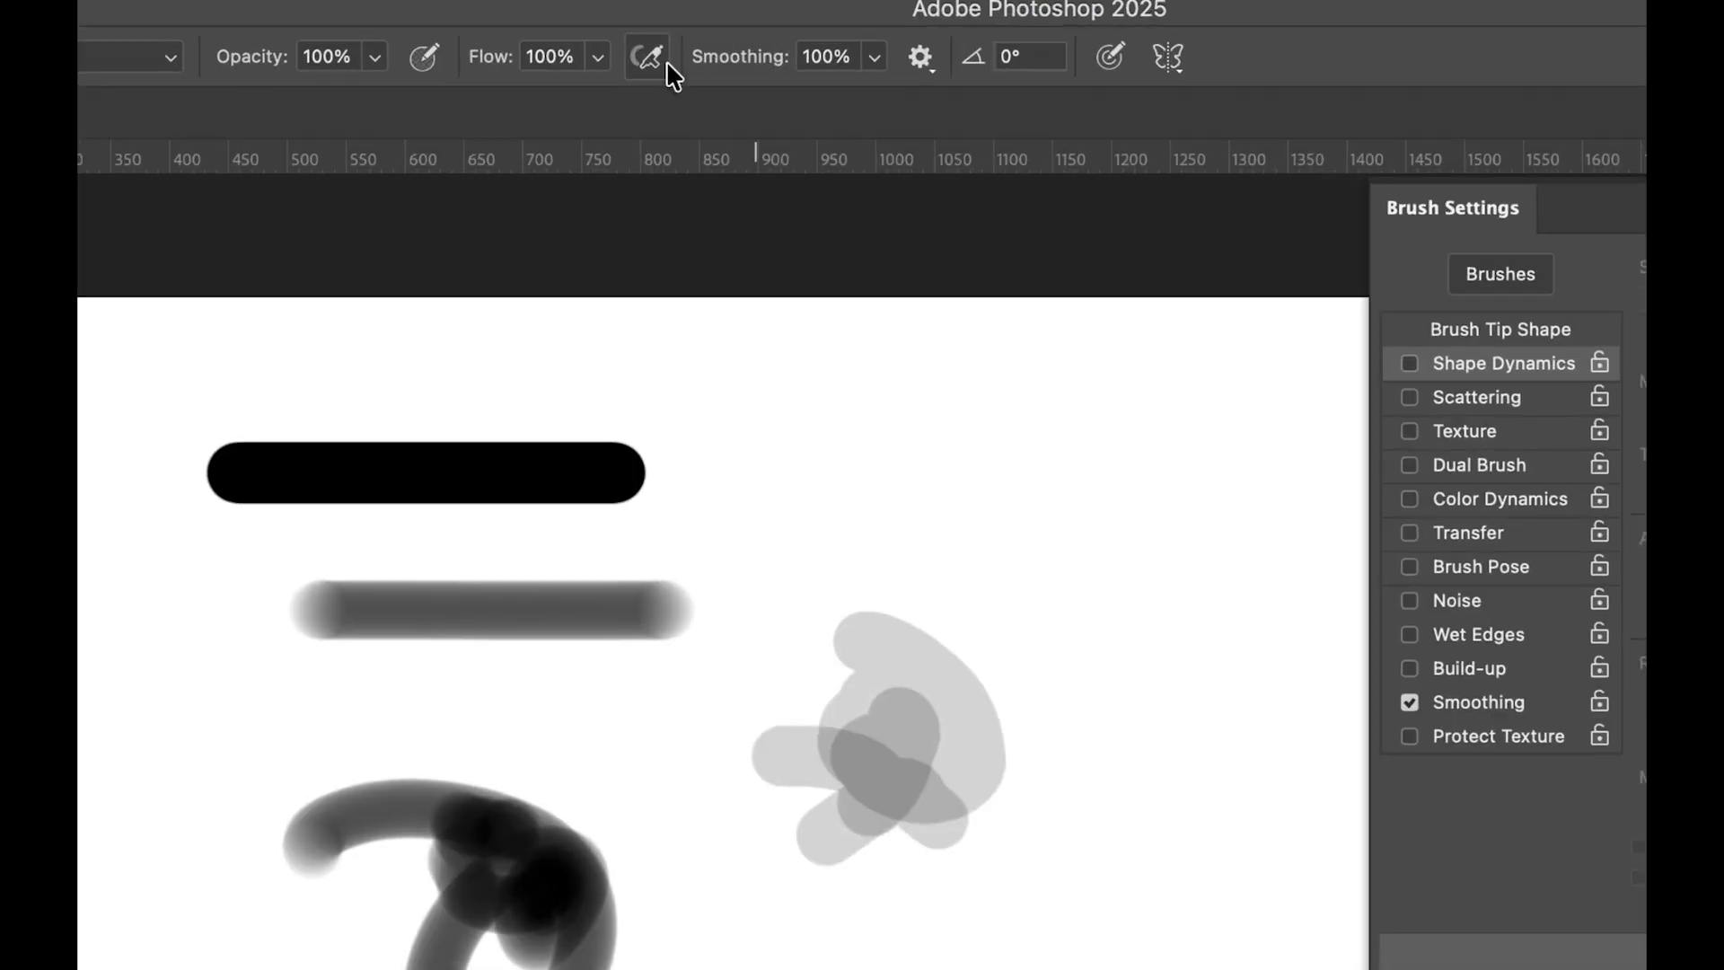
Set the brush smoothing to 0% and shrink the brush tip to 15 px.
click(868, 57)
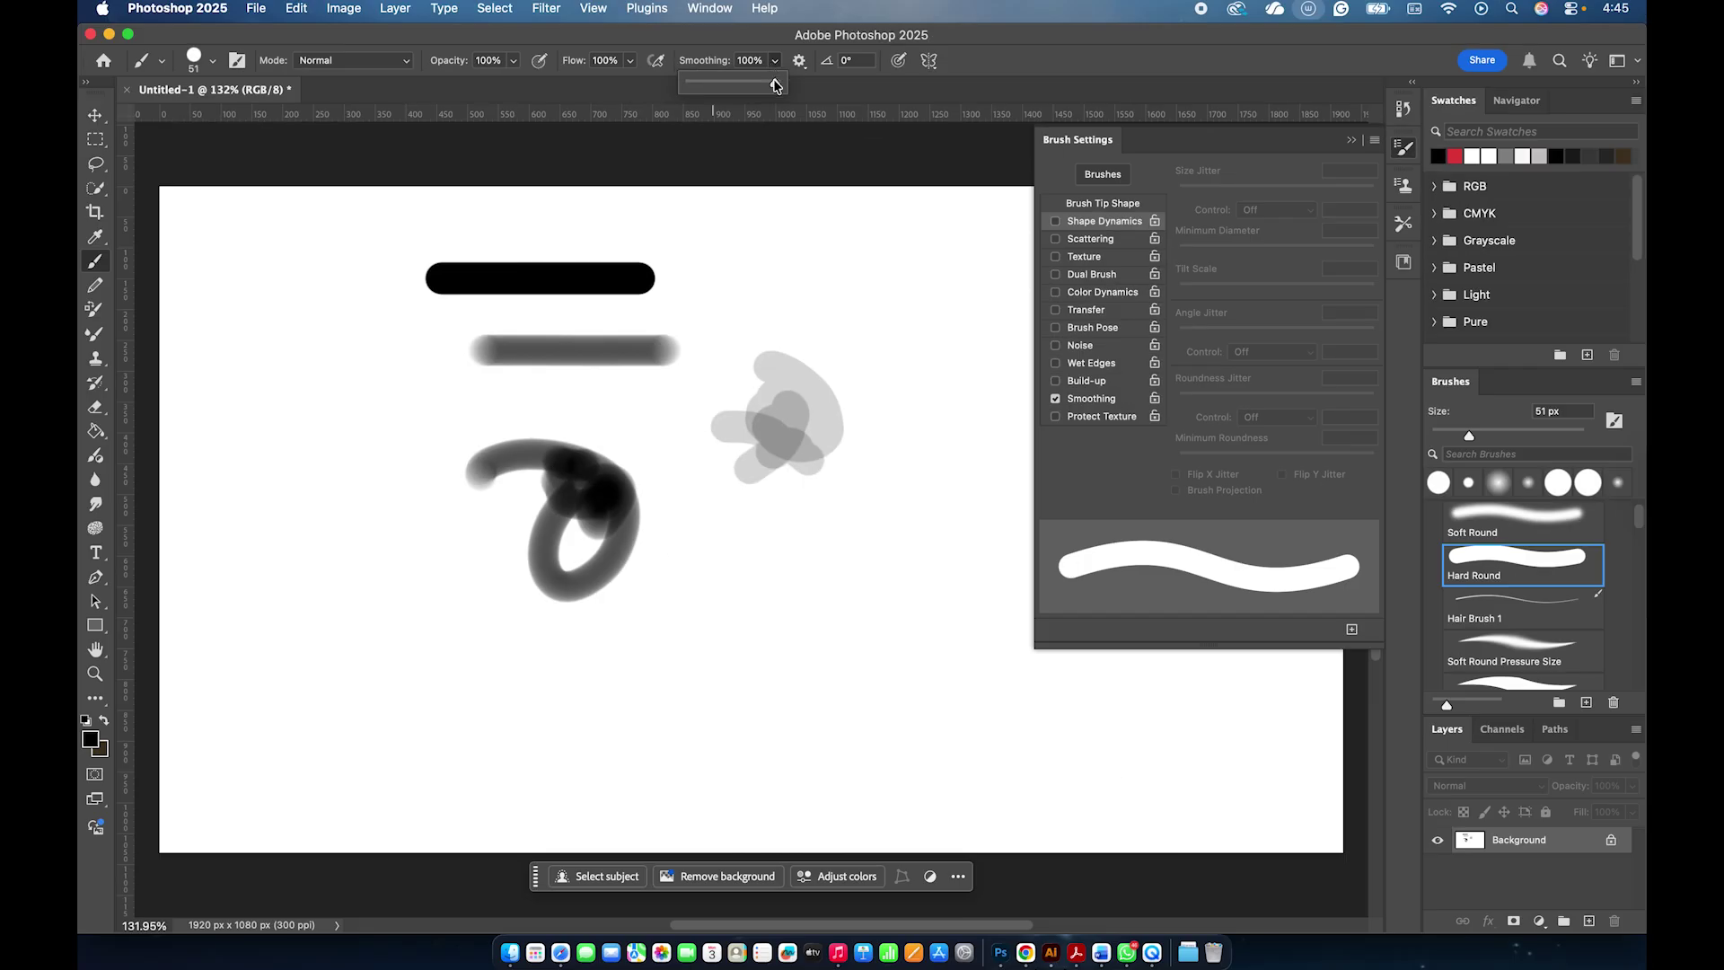
drag(775, 85, 682, 84)
click(351, 500)
key(bracketleft)
key(bracketleft)
key(bracketleft)
key(bracketleft)
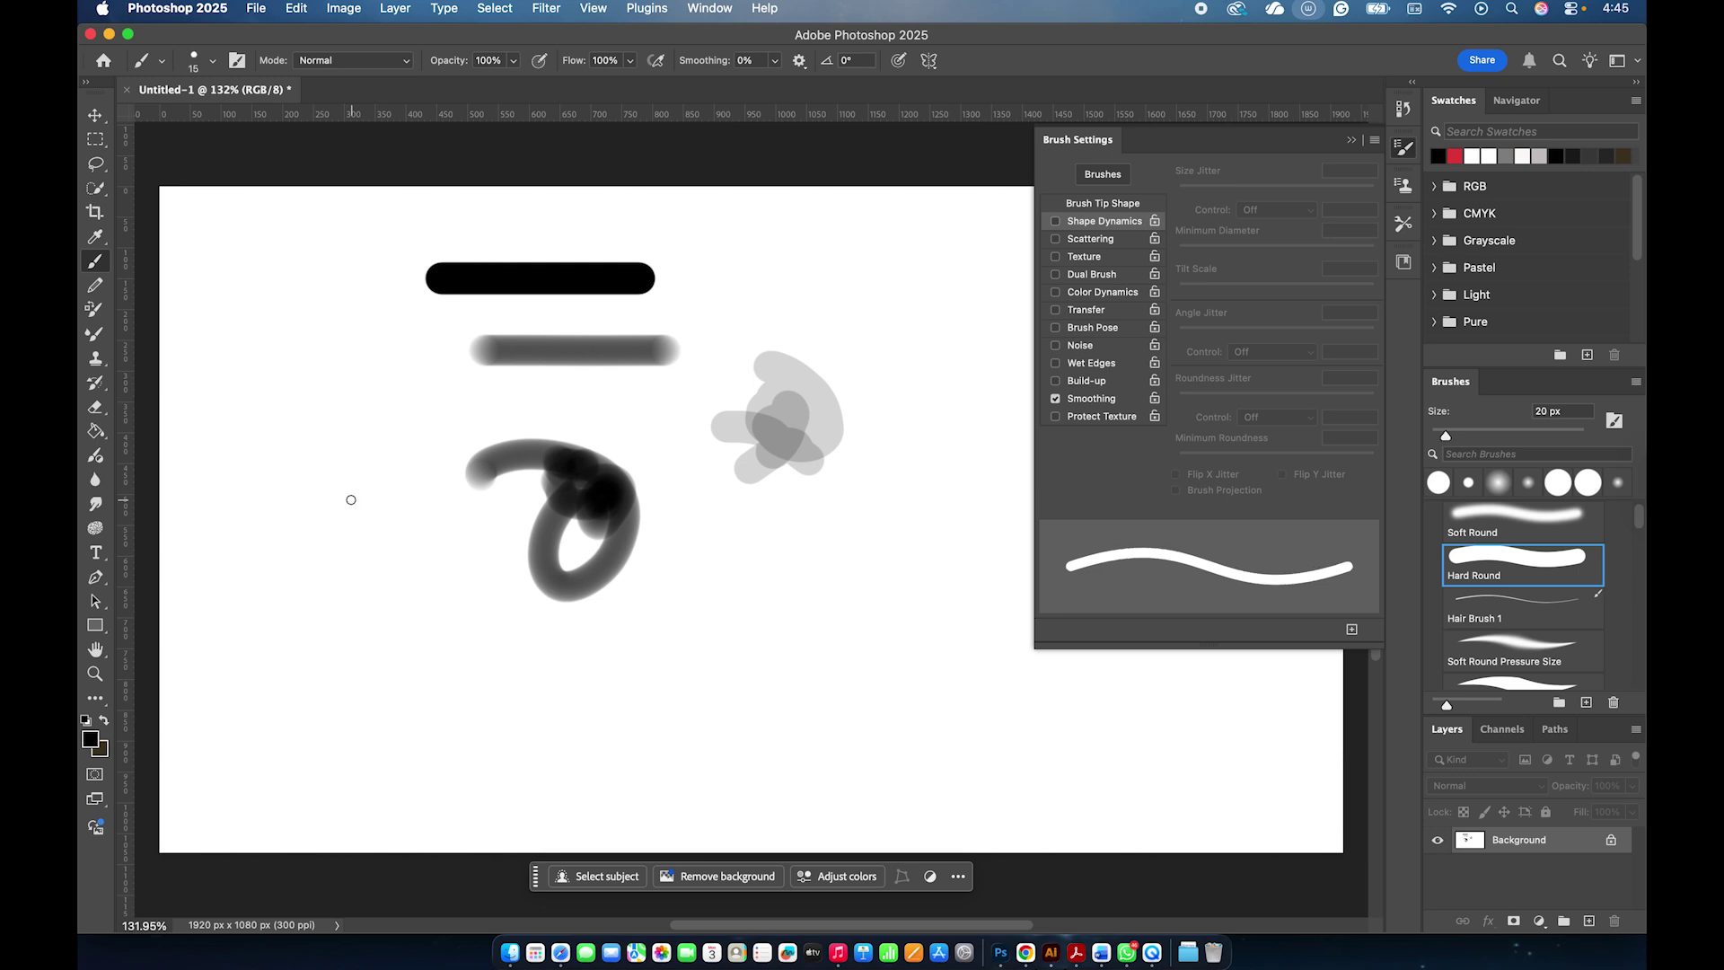
Paint several wavy and jagged 15 px black strokes across the canvas with smoothing at 0%.
mouse_move(386, 745)
mouse_down()
mouse_move(618, 692)
mouse_move(635, 662)
mouse_move(753, 709)
mouse_move(787, 694)
mouse_up()
mouse_move(272, 556)
mouse_down()
mouse_move(380, 559)
mouse_move(534, 597)
mouse_up()
mouse_move(280, 414)
mouse_down()
mouse_move(442, 392)
mouse_move(510, 413)
mouse_up()
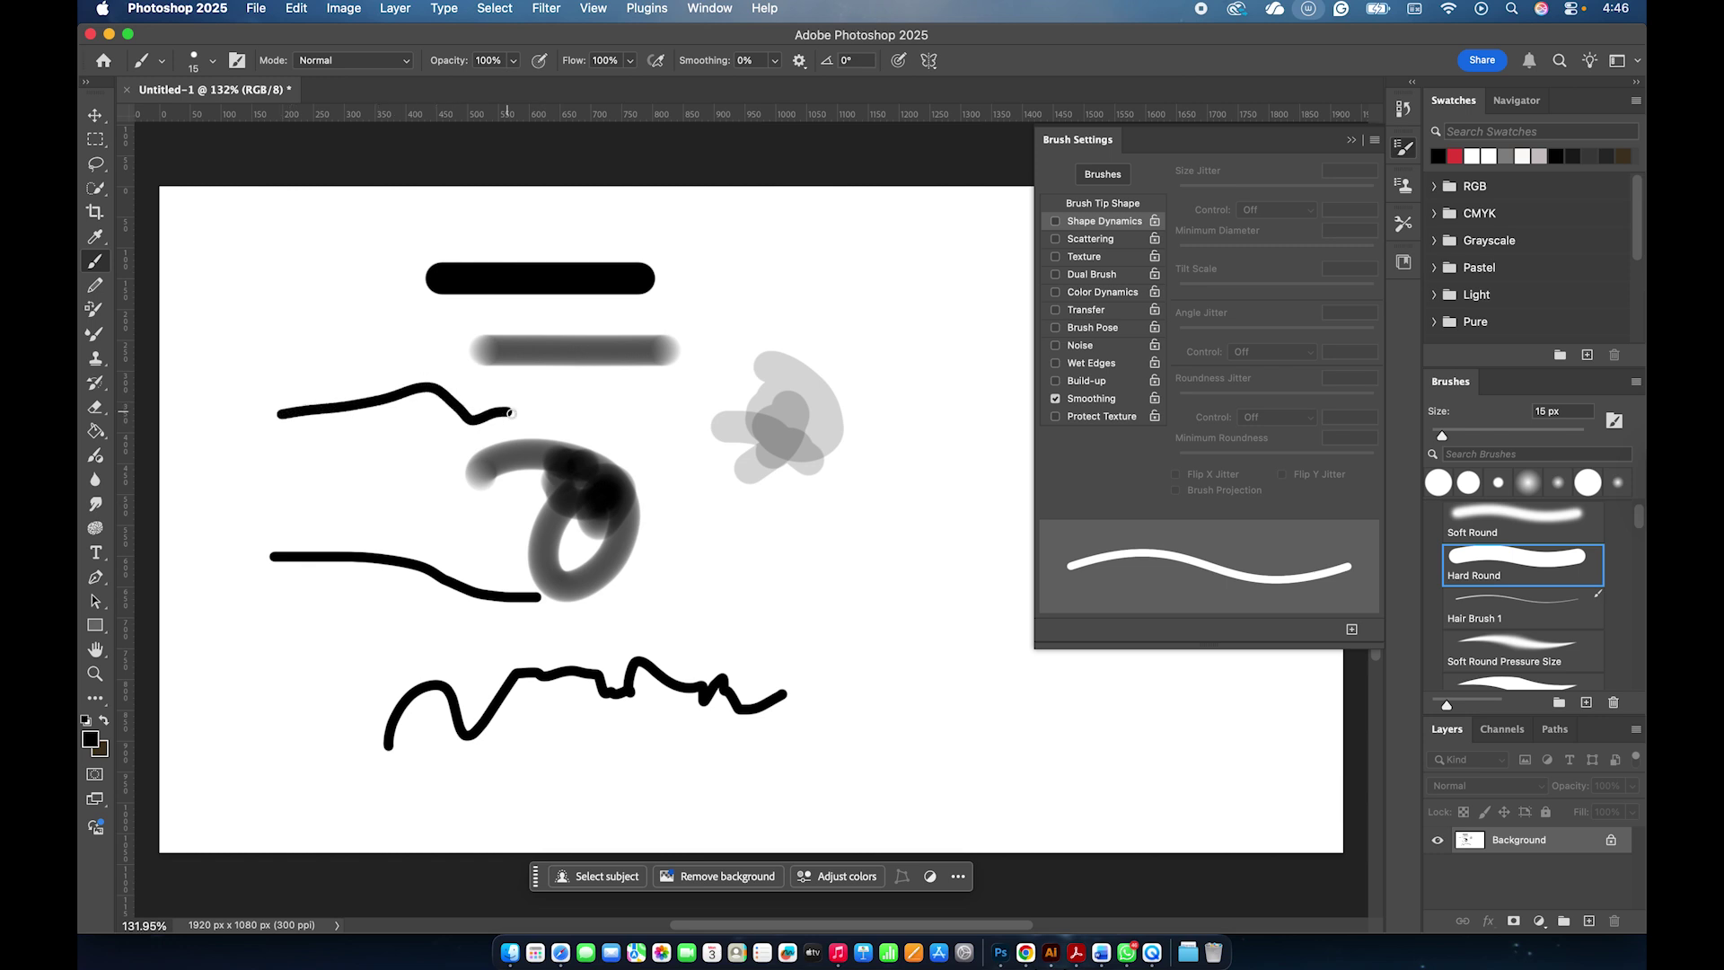
mouse_move(837, 721)
mouse_down()
mouse_move(824, 659)
mouse_move(856, 711)
mouse_move(850, 662)
mouse_move(880, 701)
mouse_up()
drag(892, 679, 980, 700)
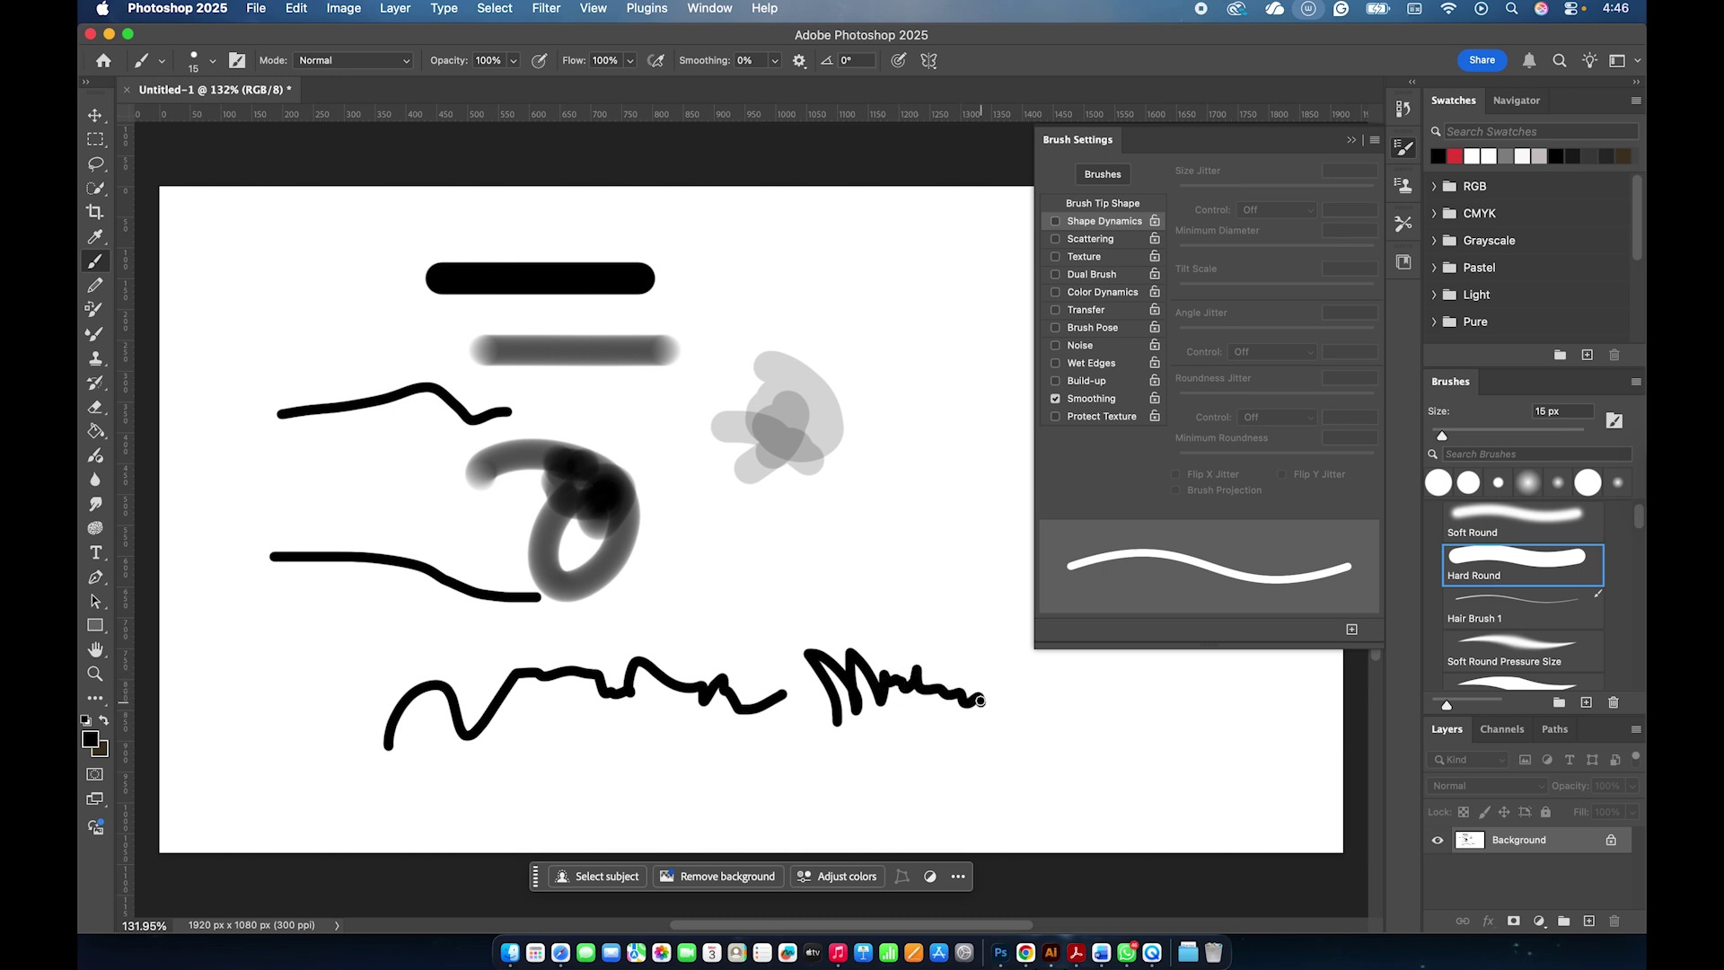
Set the brush smoothing to 77% and paint a looped scribble and a short curved stroke around the gray overlapping strokes.
click(774, 60)
drag(782, 83, 840, 83)
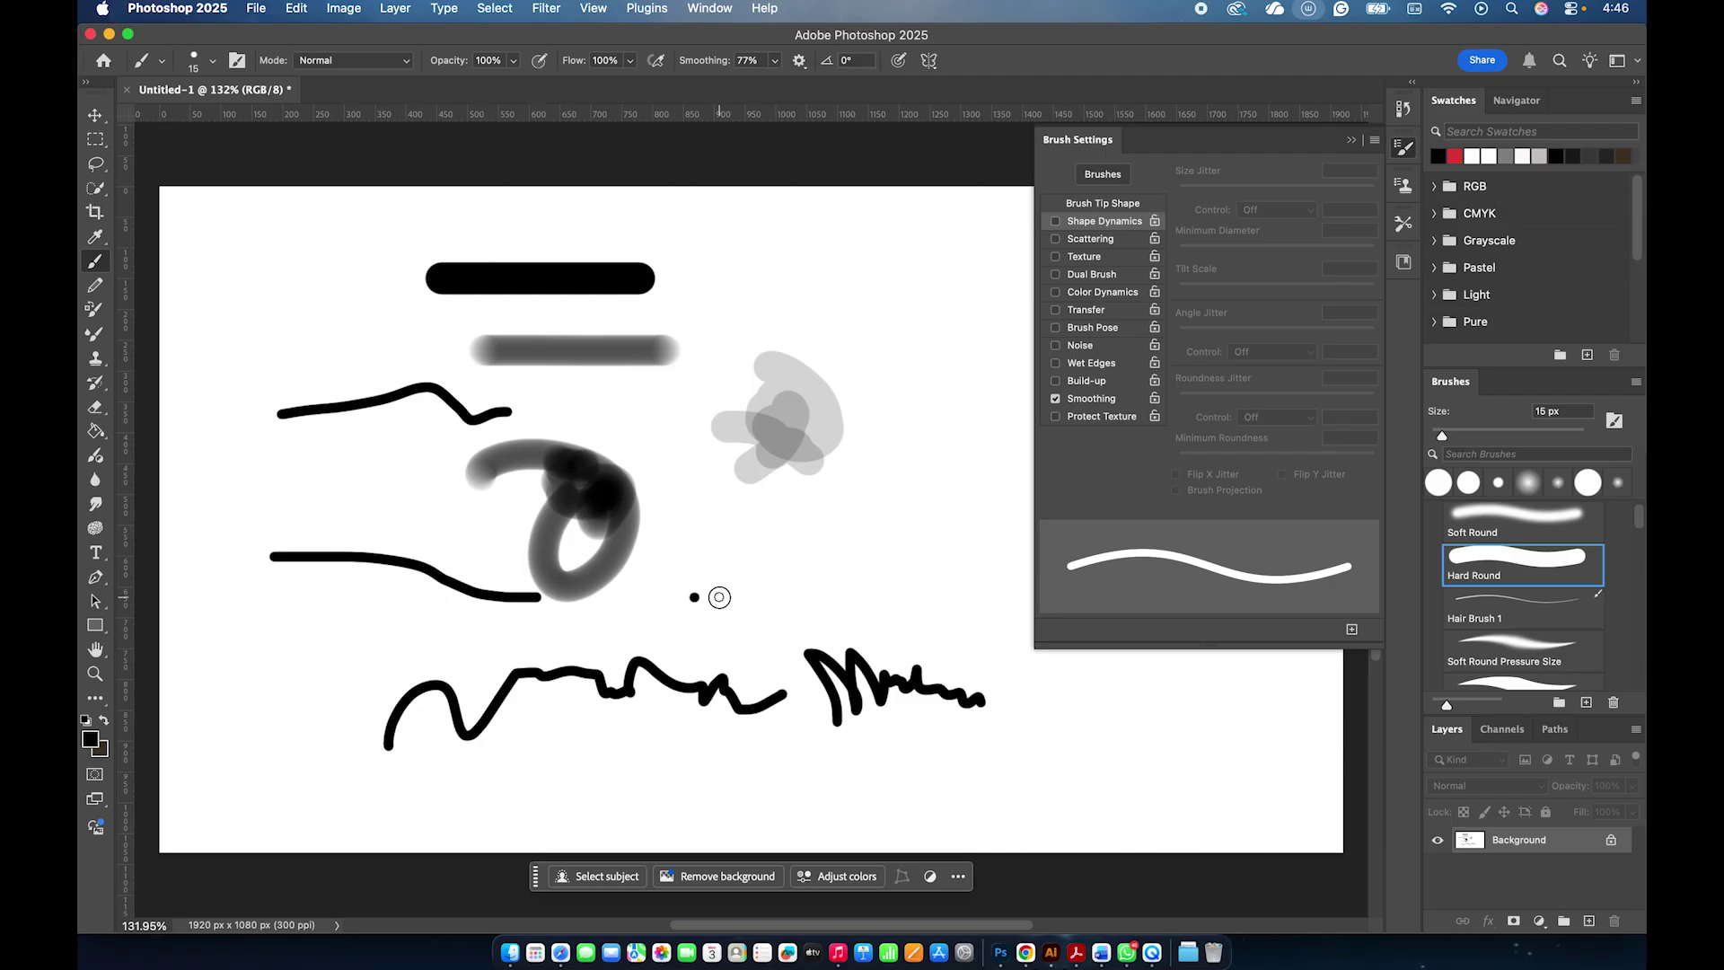
mouse_move(694, 596)
mouse_down()
mouse_move(808, 529)
mouse_move(846, 551)
mouse_move(857, 606)
mouse_move(782, 601)
mouse_move(866, 615)
mouse_move(745, 644)
mouse_up()
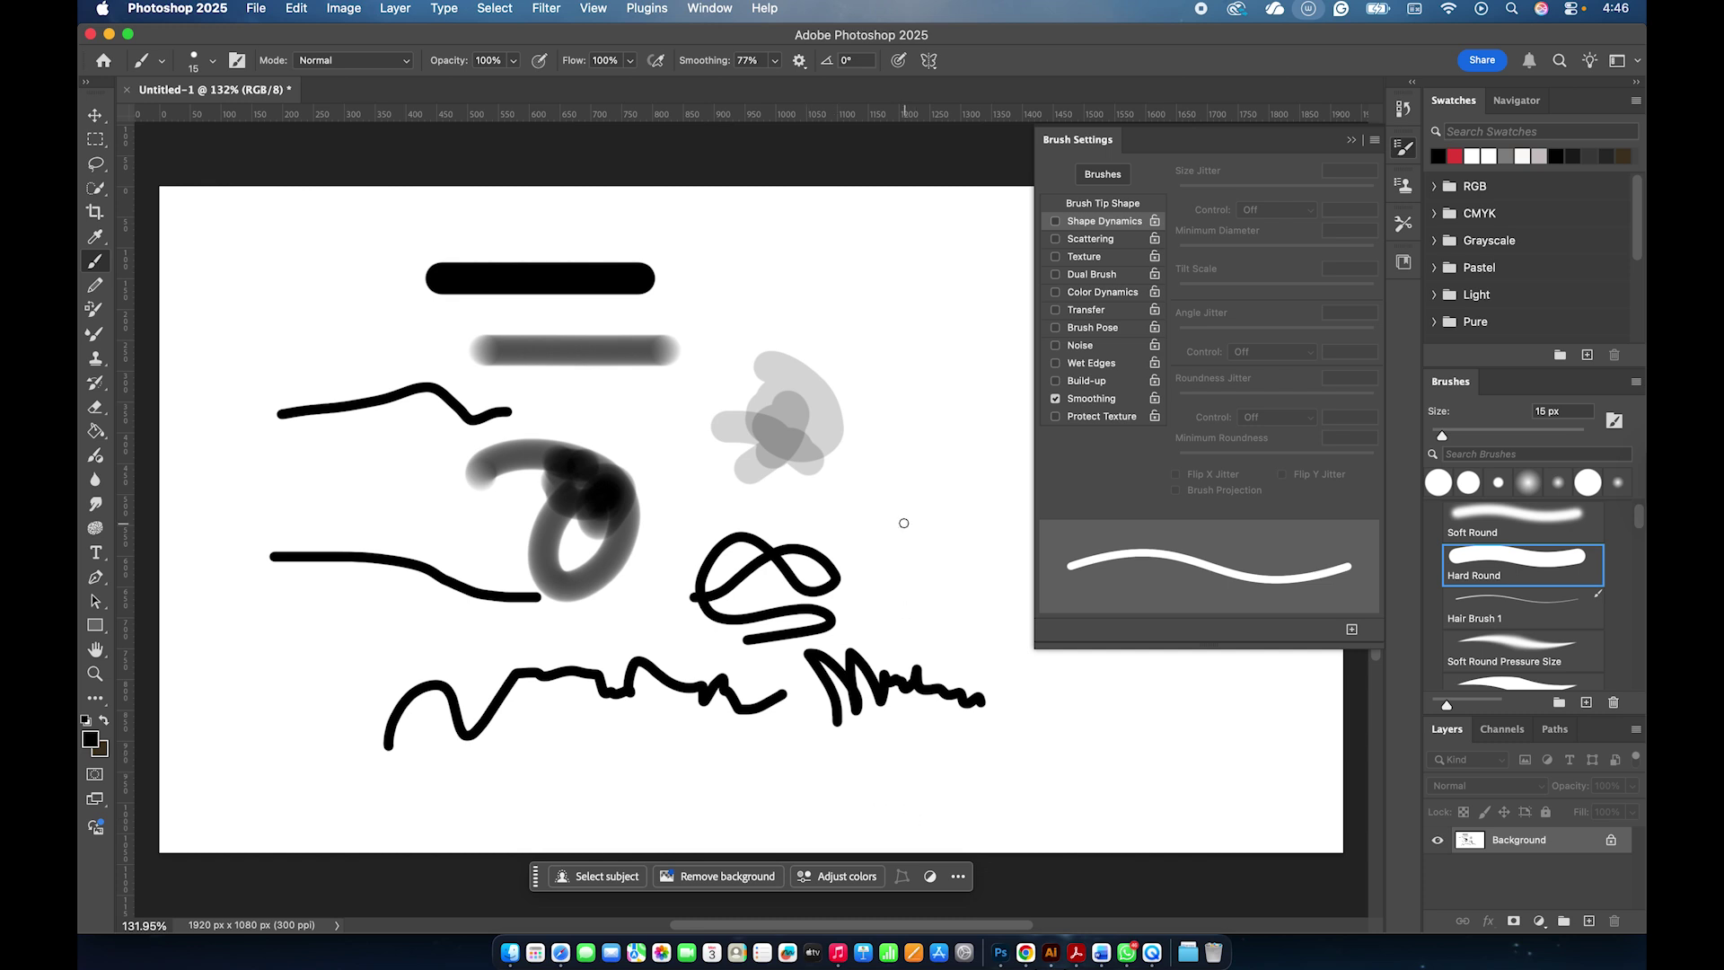
mouse_move(742, 341)
mouse_down()
mouse_move(836, 278)
mouse_move(822, 225)
mouse_move(786, 299)
mouse_move(849, 325)
mouse_up()
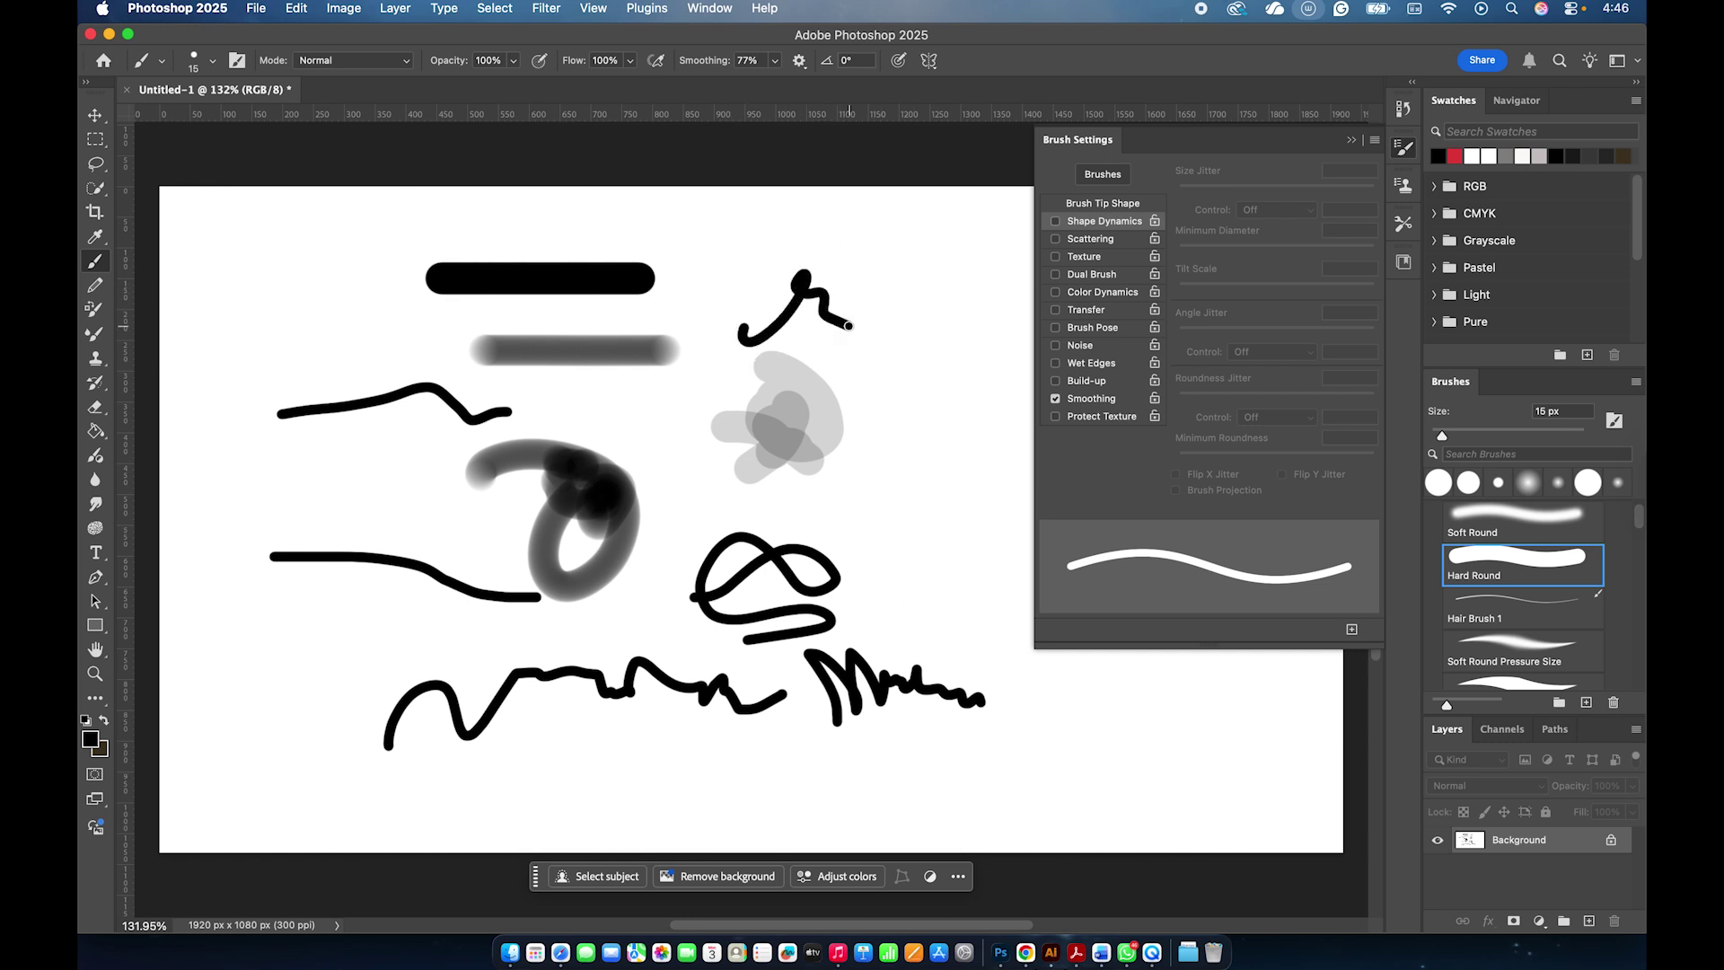
Raise the brush smoothing to 100%, and settle it at 50%.
click(774, 60)
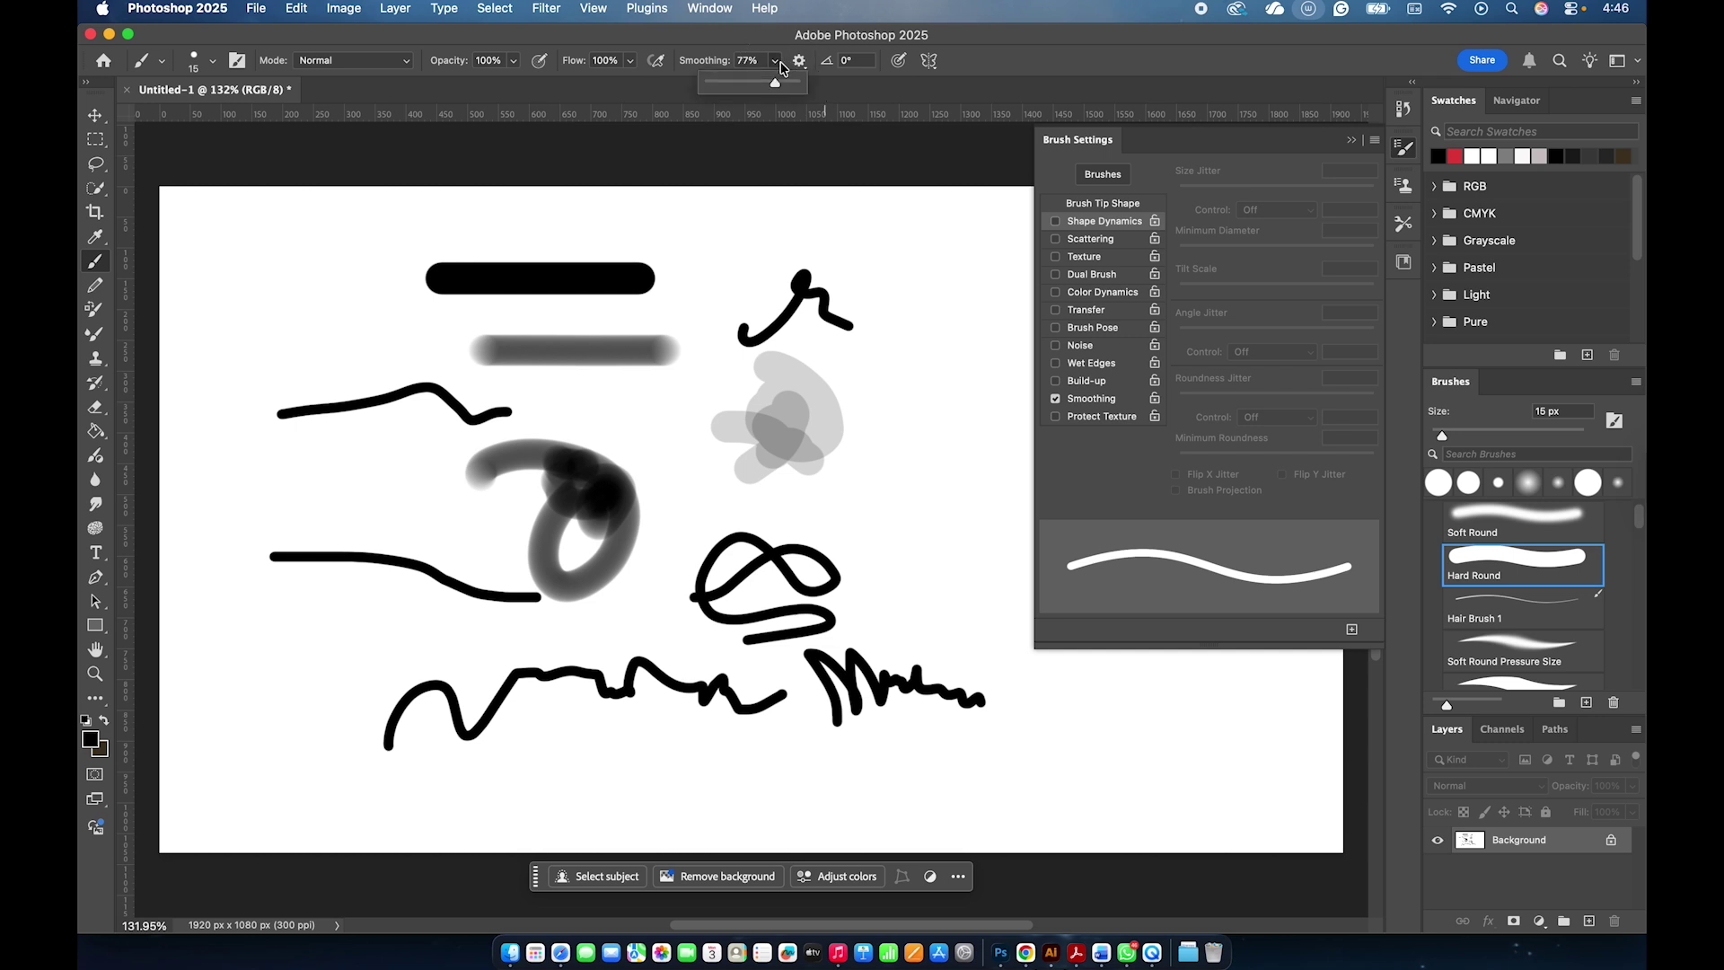
drag(781, 85, 806, 93)
key(Return)
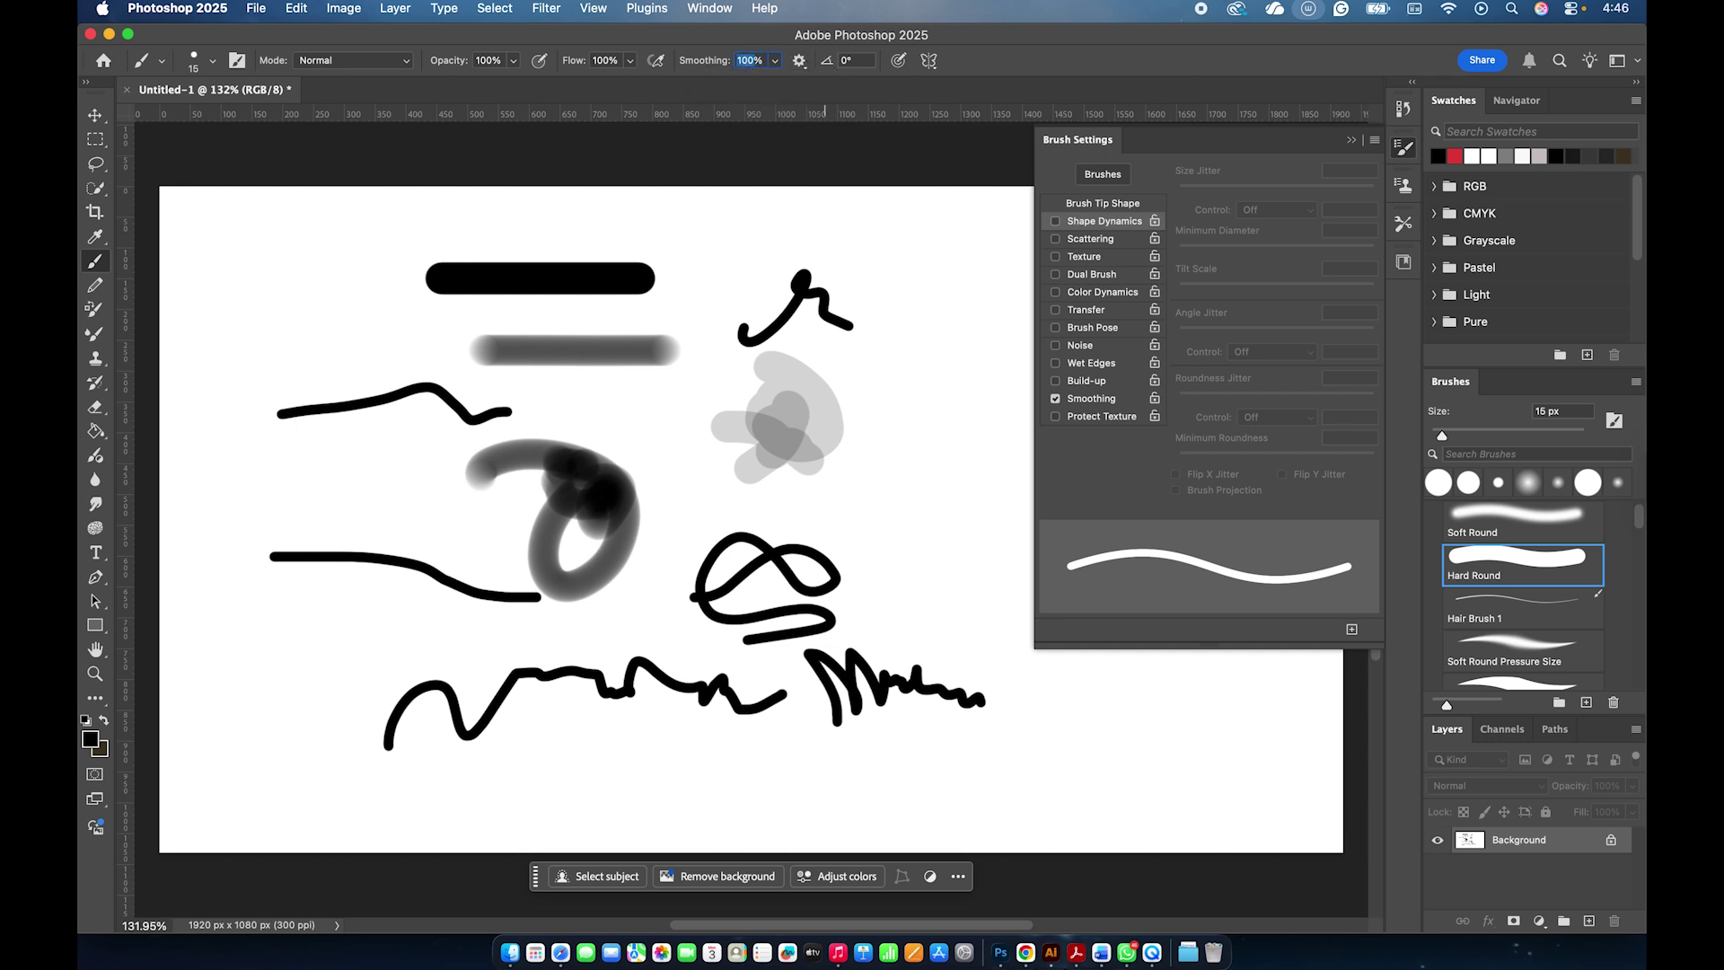
text(50)
key(Return)
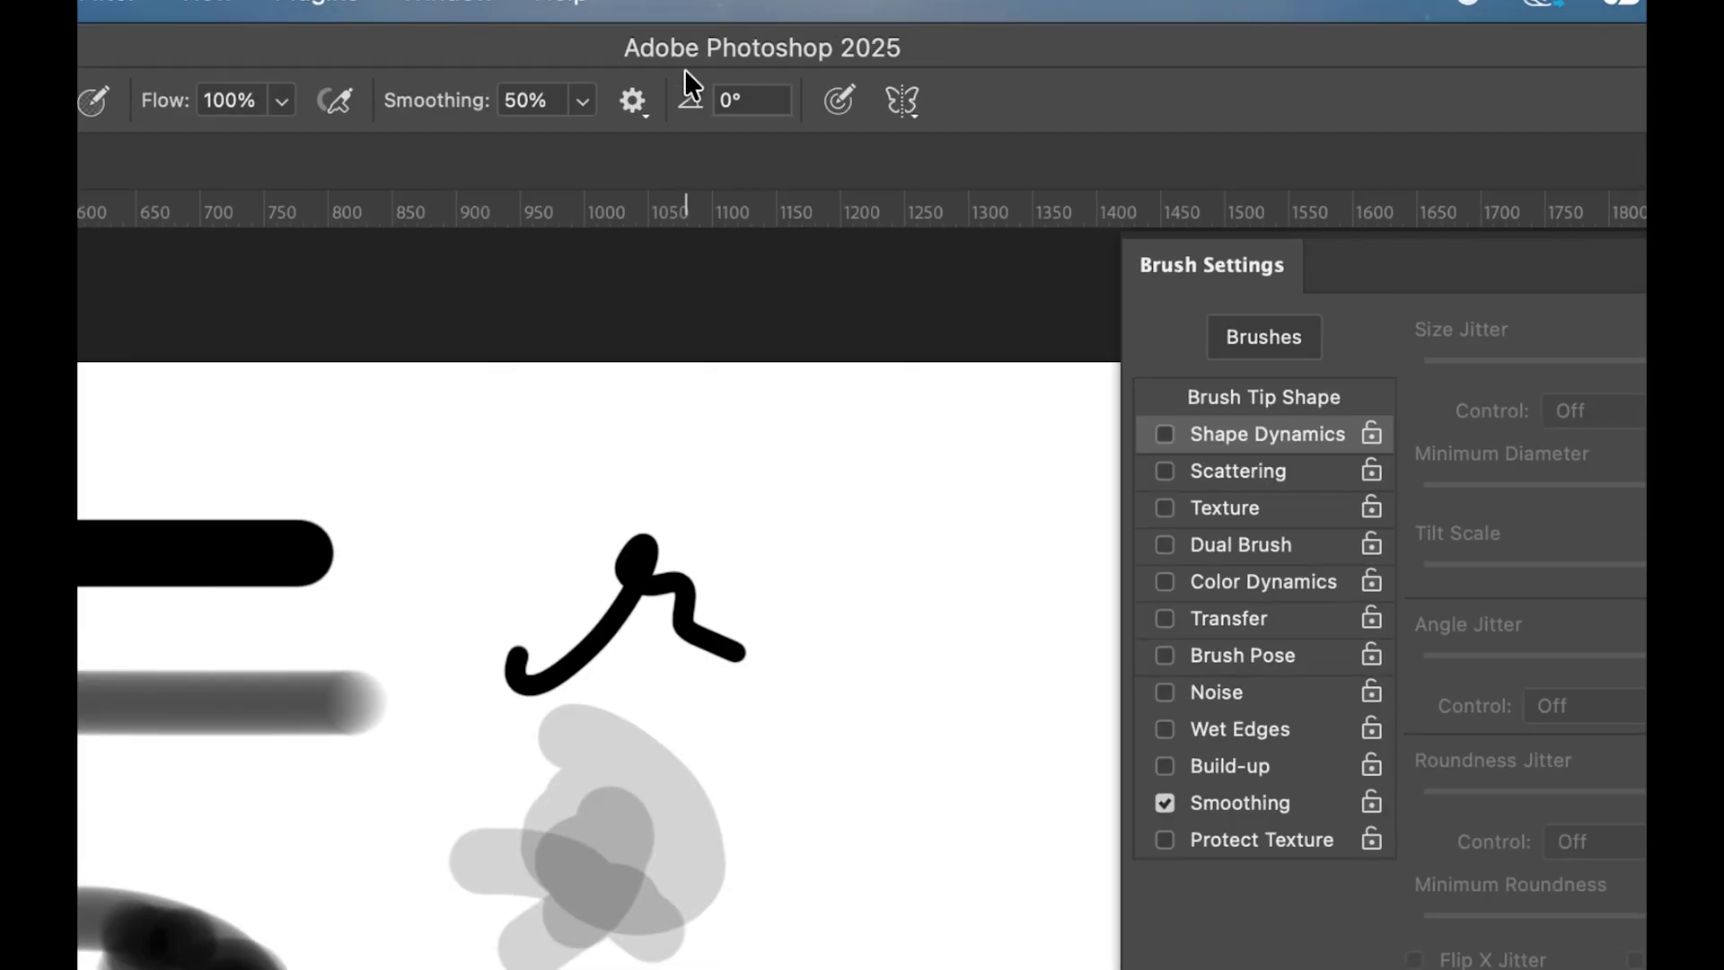
Toggle pen pressure control of the brush size on and off twice, leaving it off.
click(836, 110)
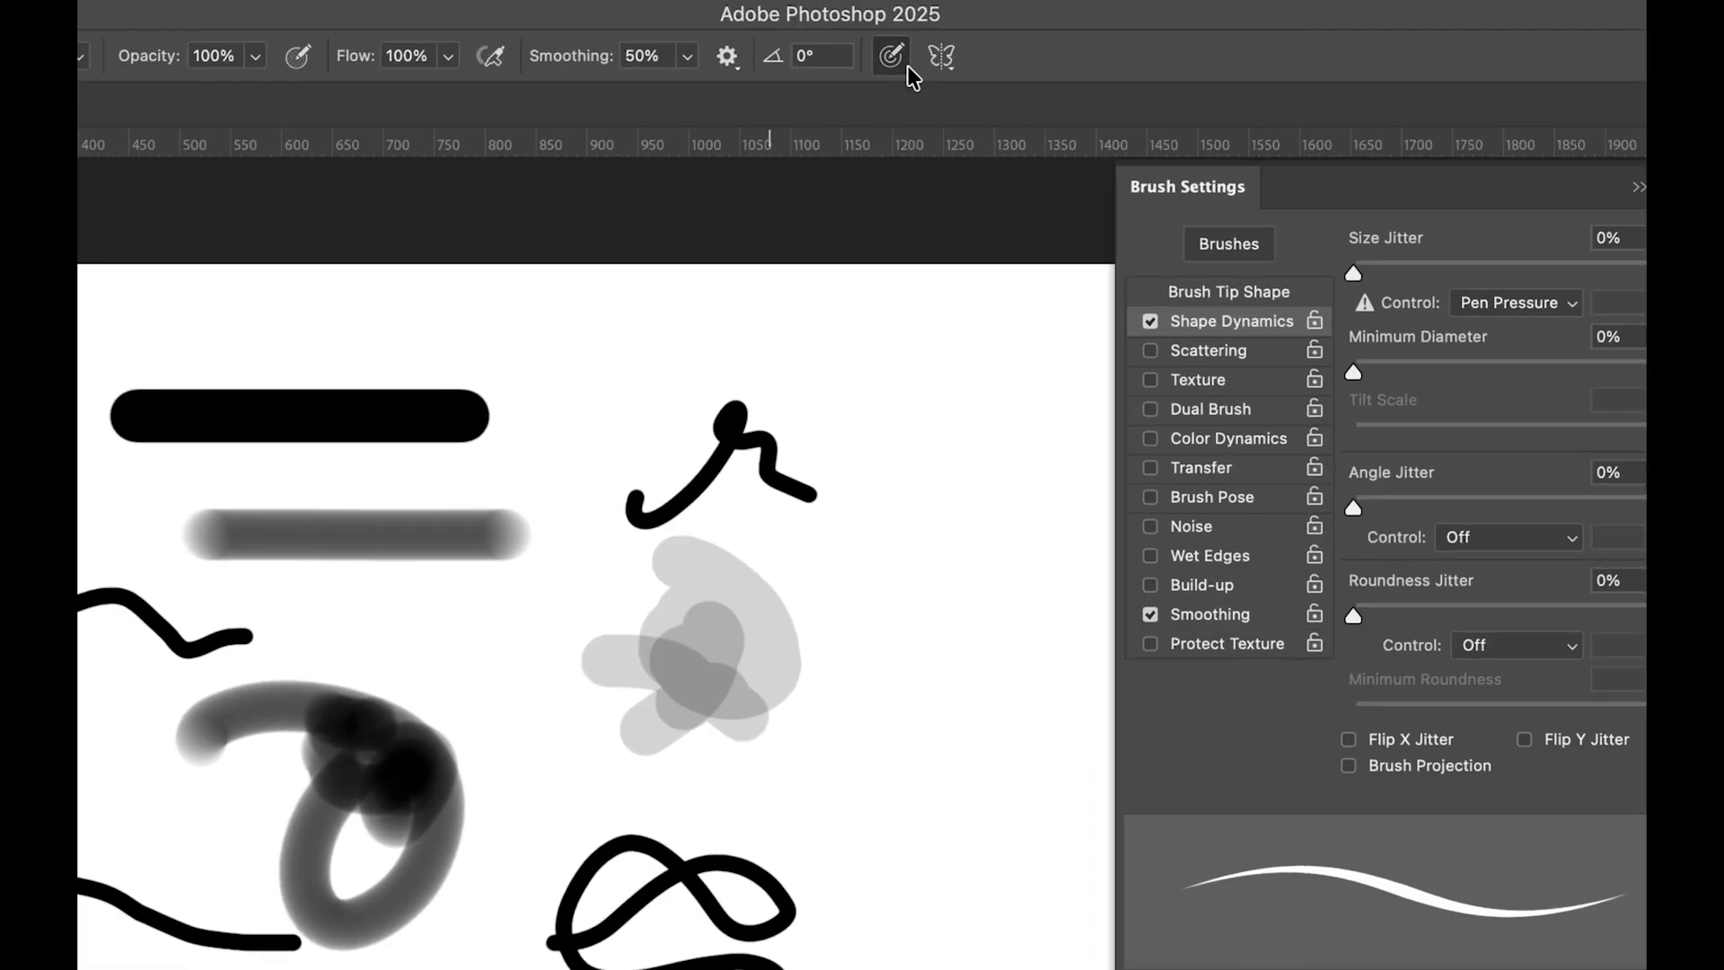
click(887, 66)
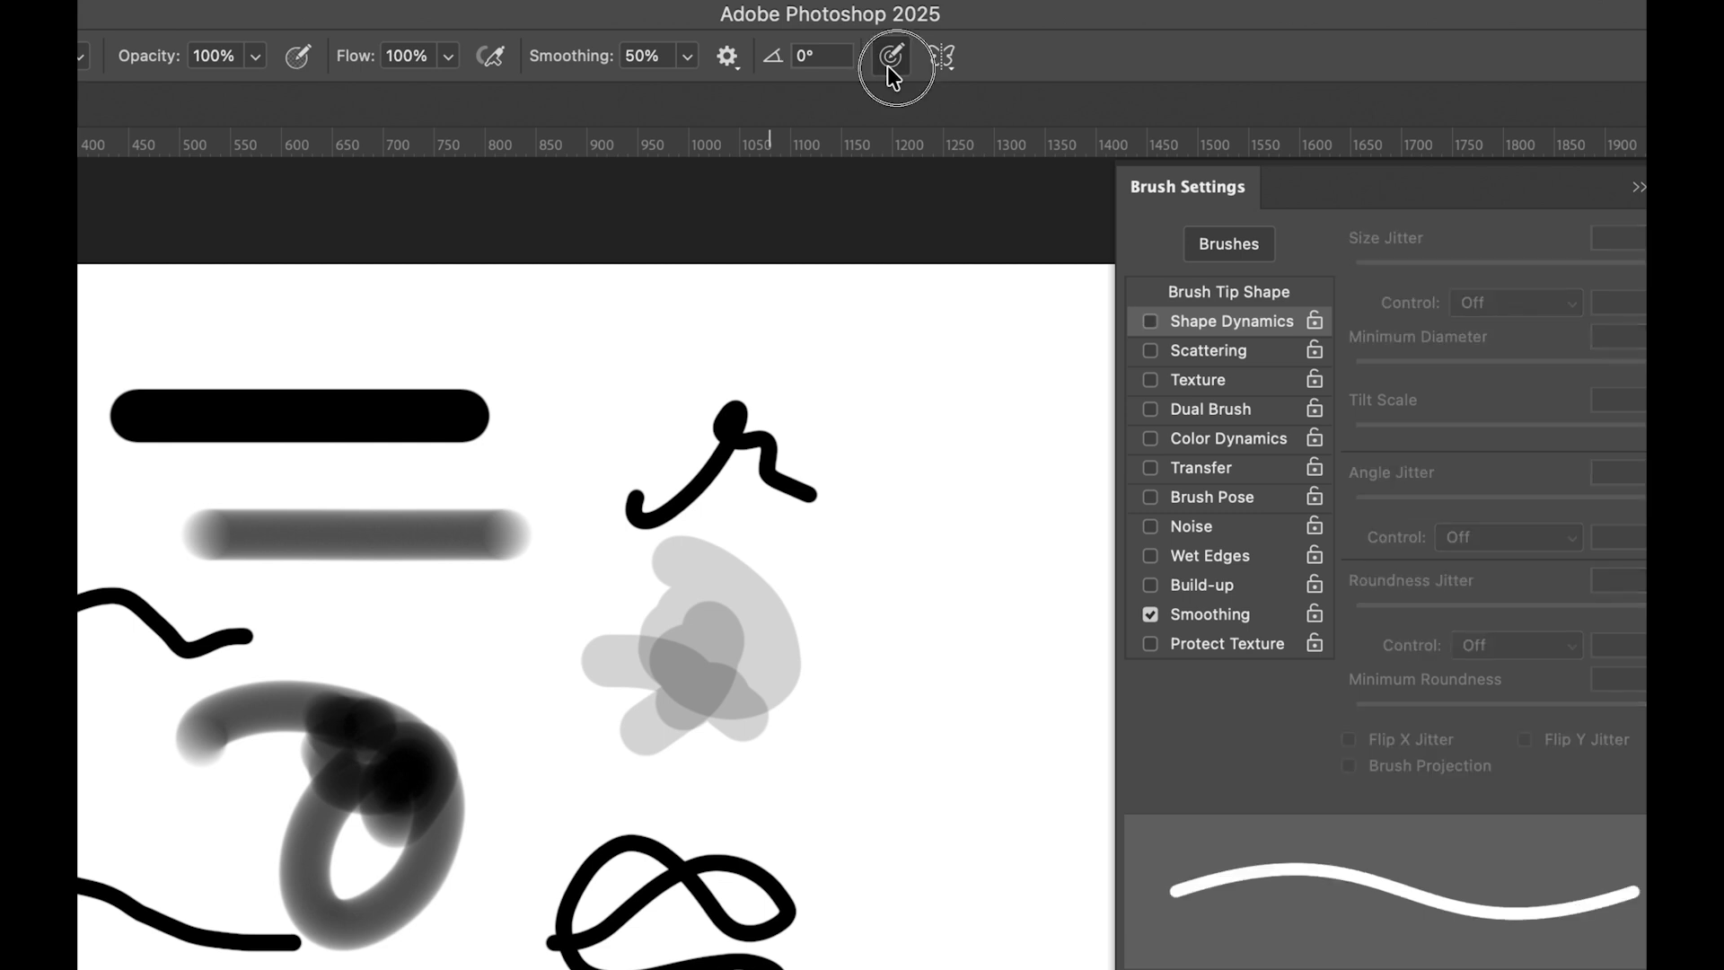
click(889, 67)
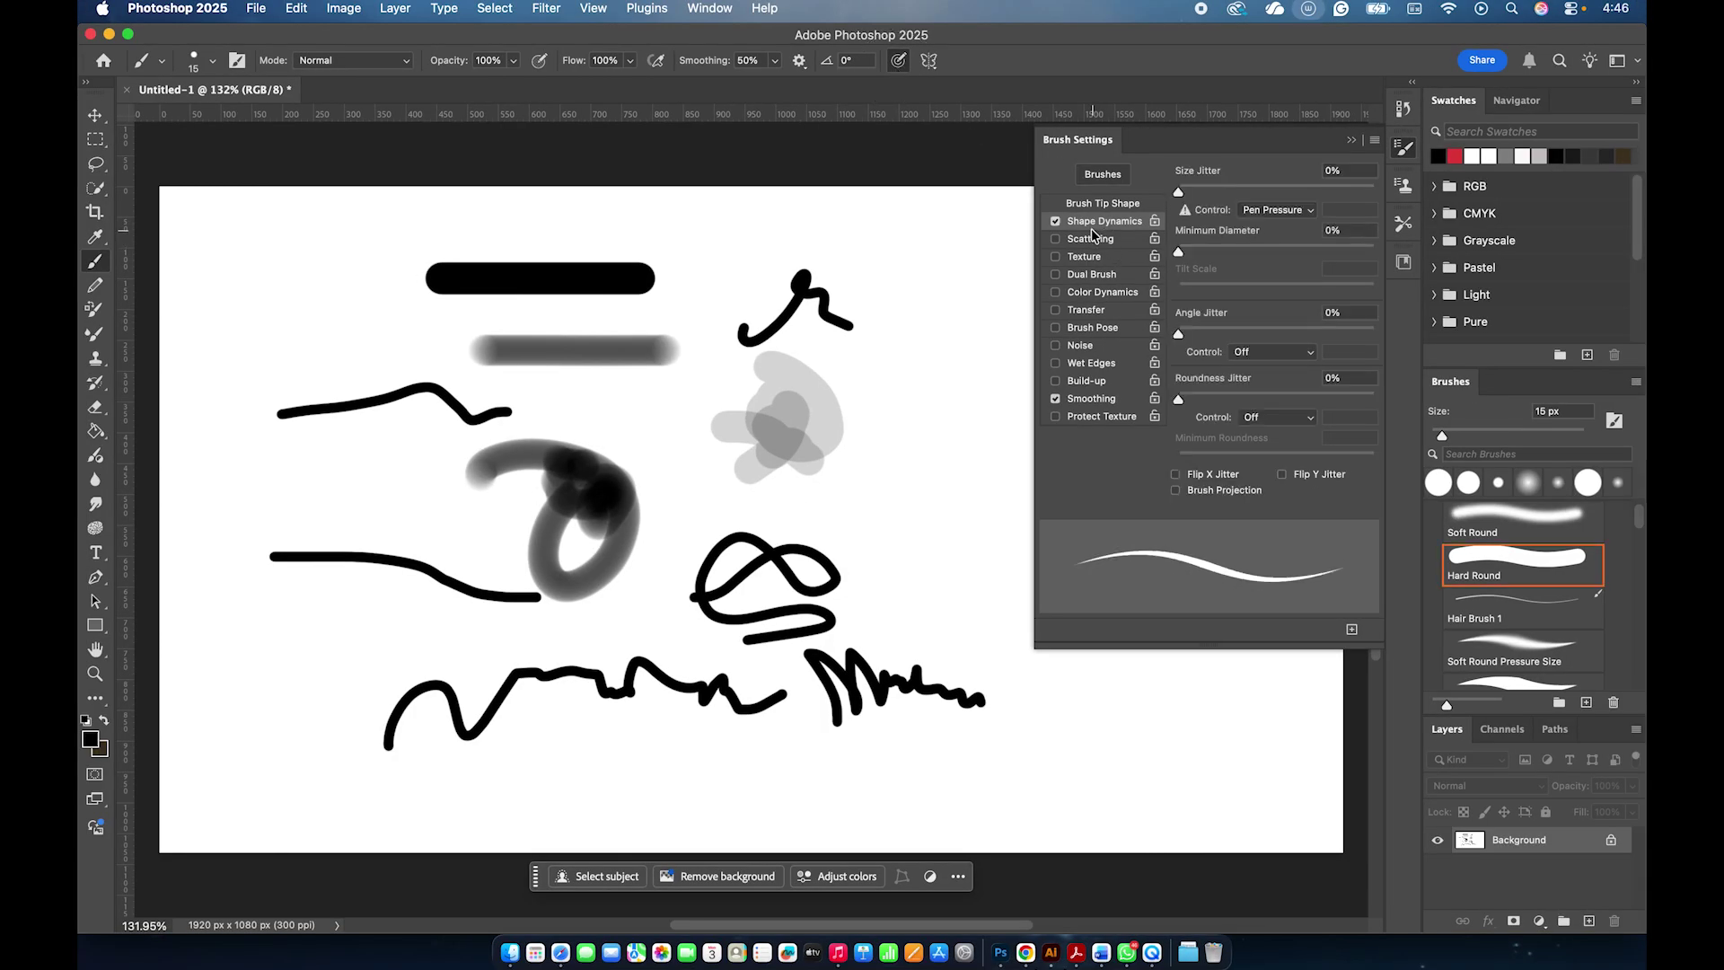
click(899, 60)
Undo all the painted test strokes until the canvas is blank.
key(cmd+z)
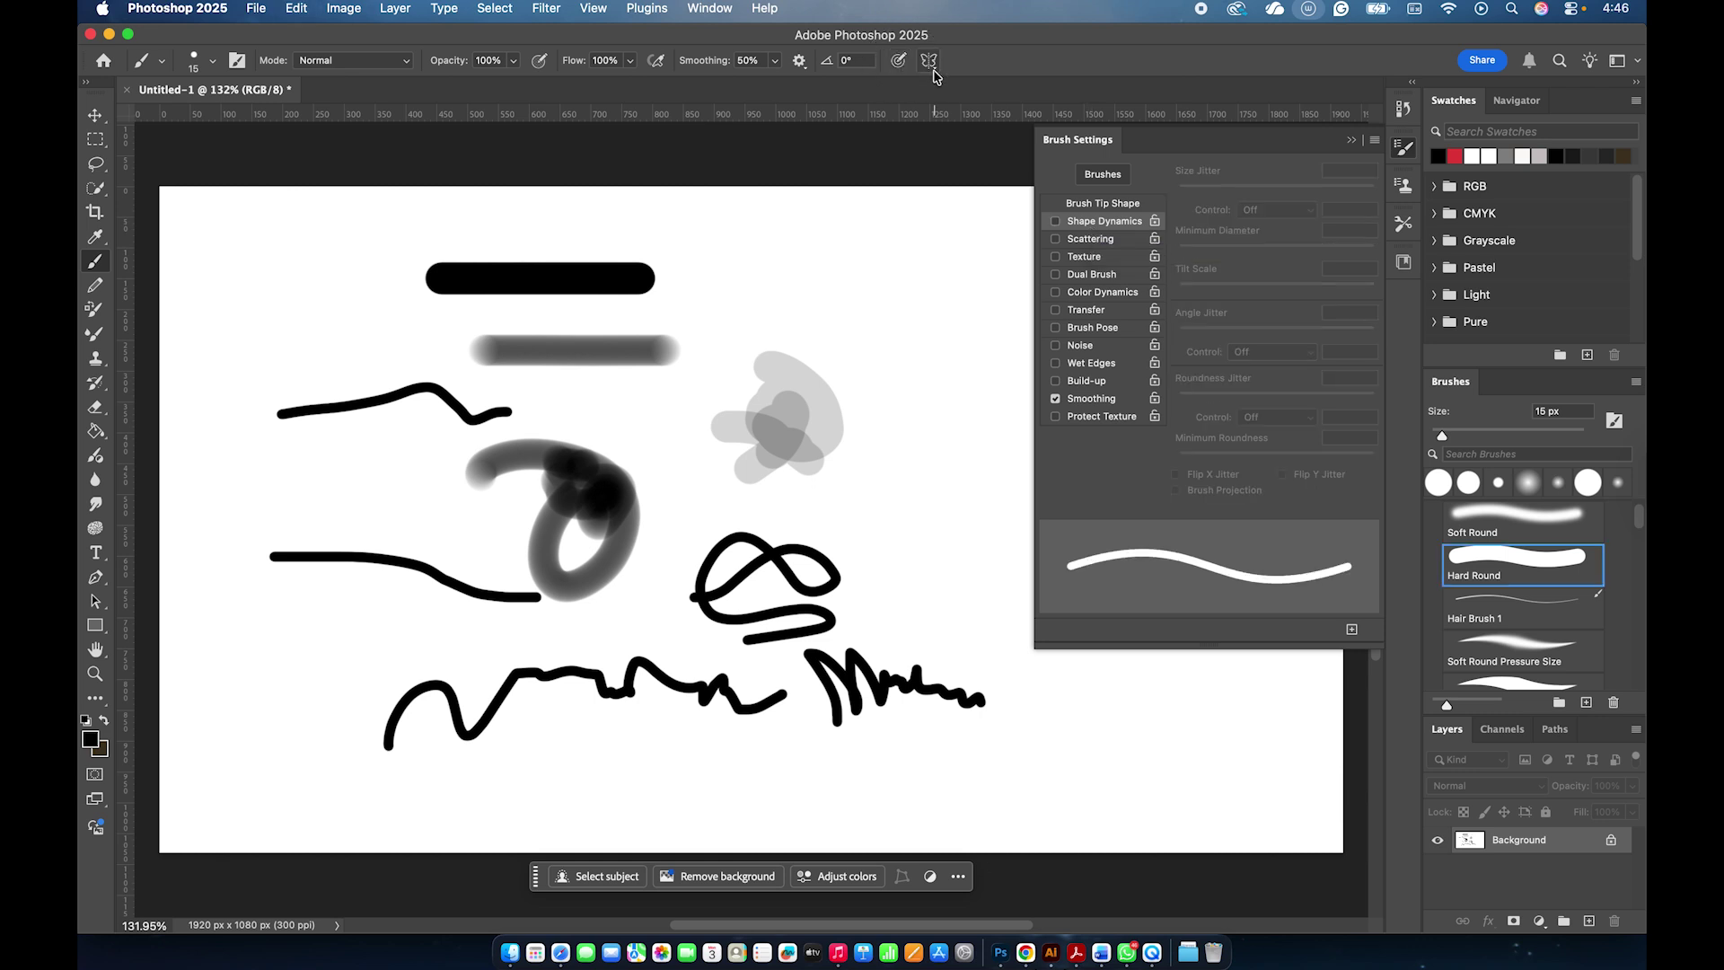
click(929, 60)
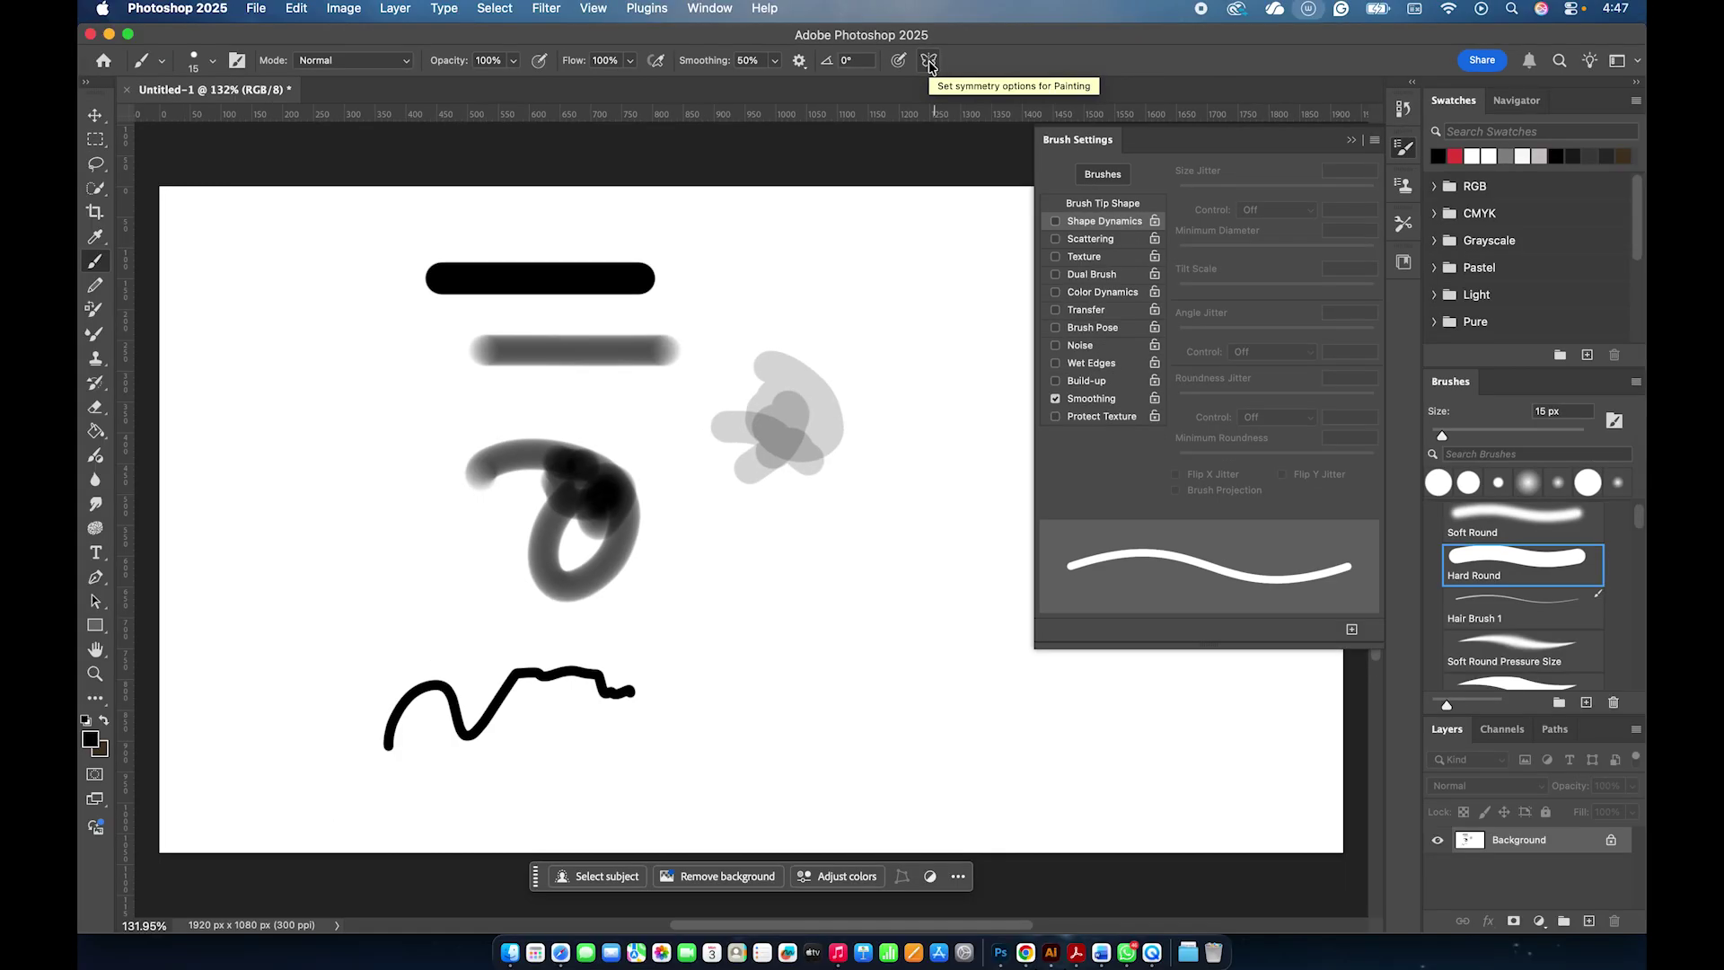
key(ctrl+z)
key(ctrl+z)
key(ctrl+z)
key(ctrl+z)
key(ctrl+z)
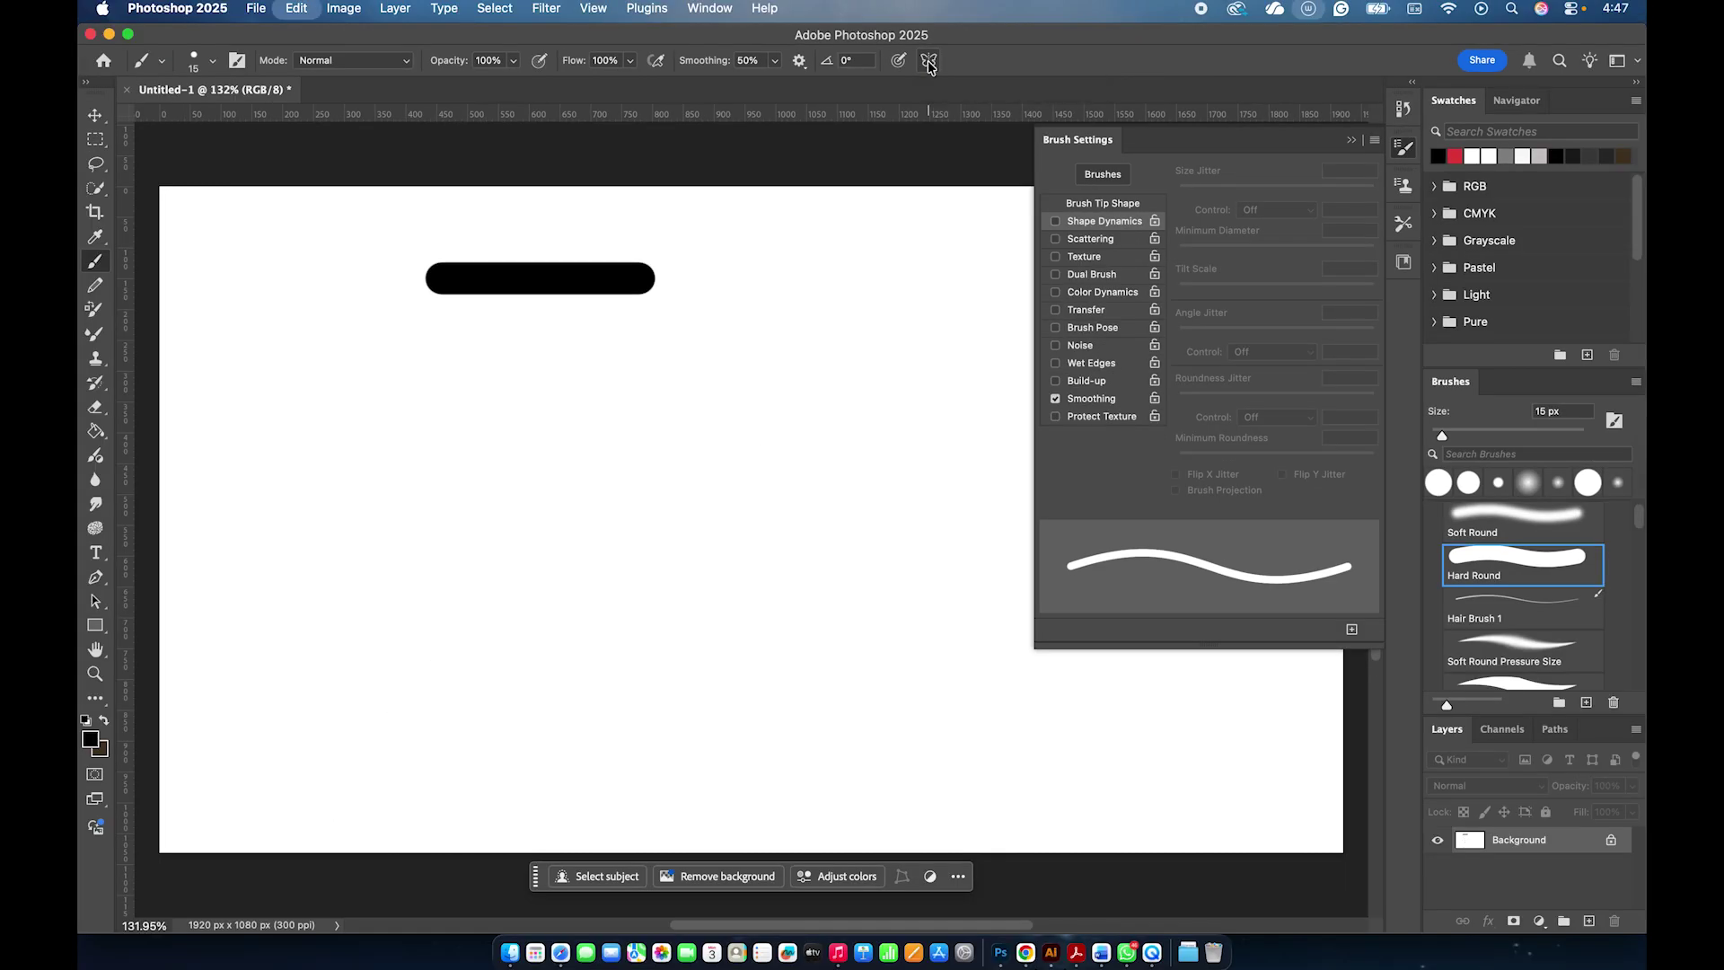
Add a vertical paint symmetry axis, scale it to about 122%, and apply it with the Brush settings collapsed.
click(929, 63)
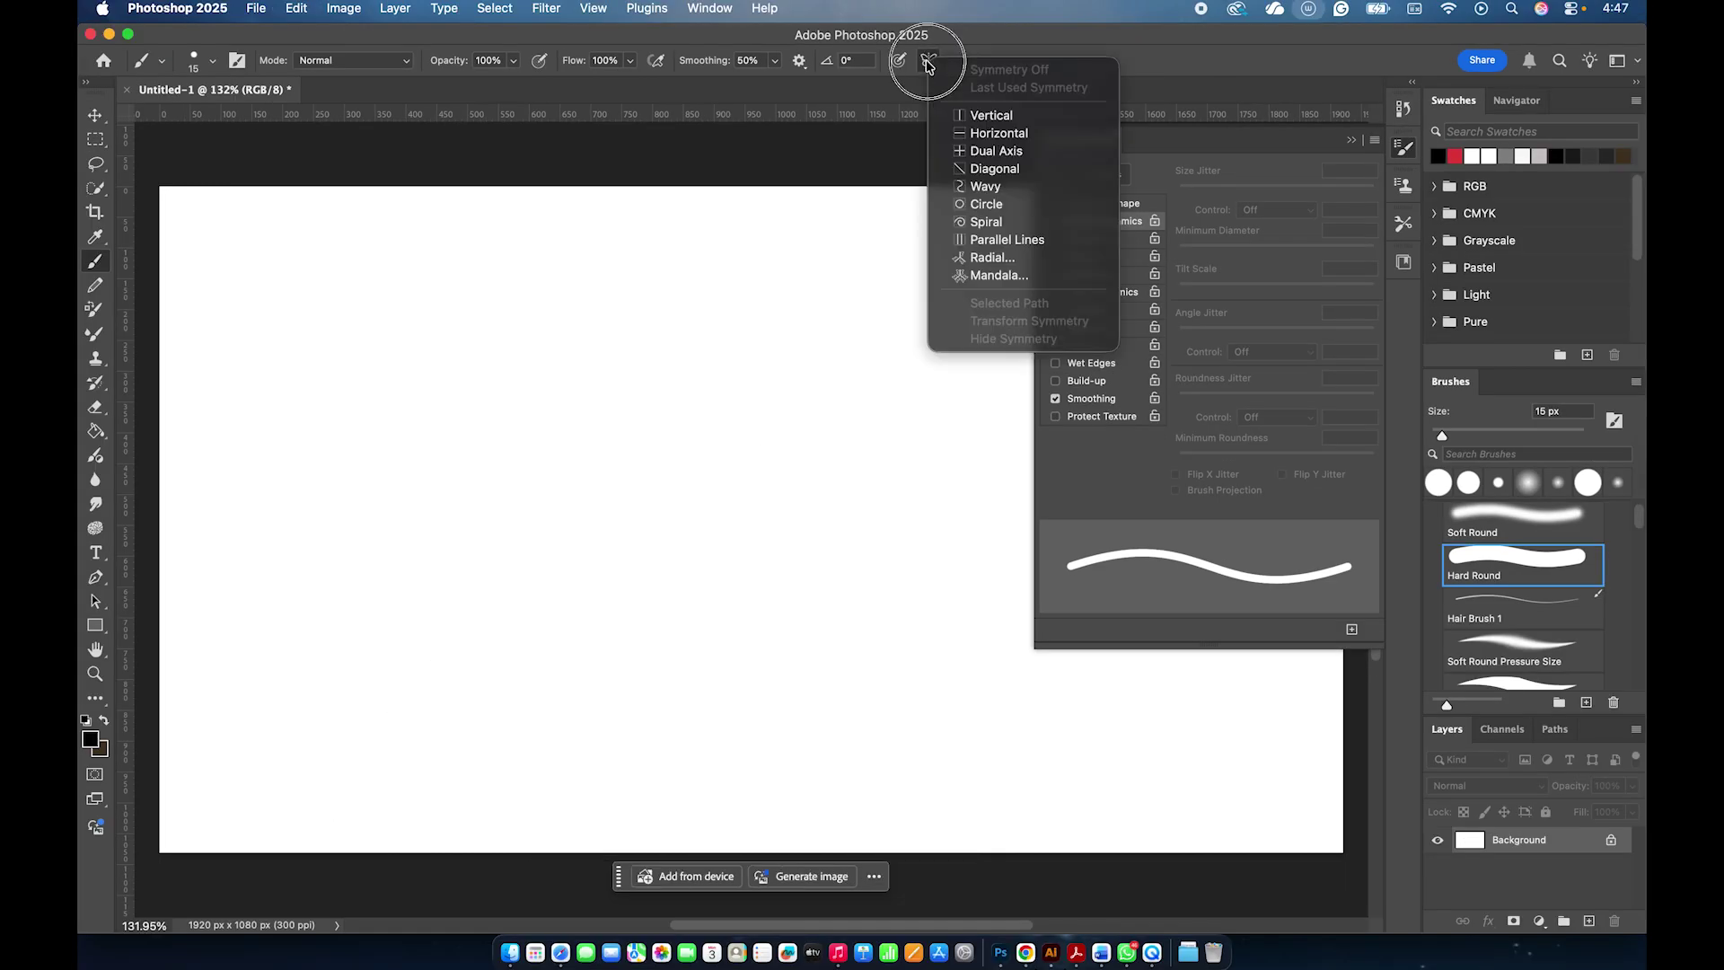
click(979, 116)
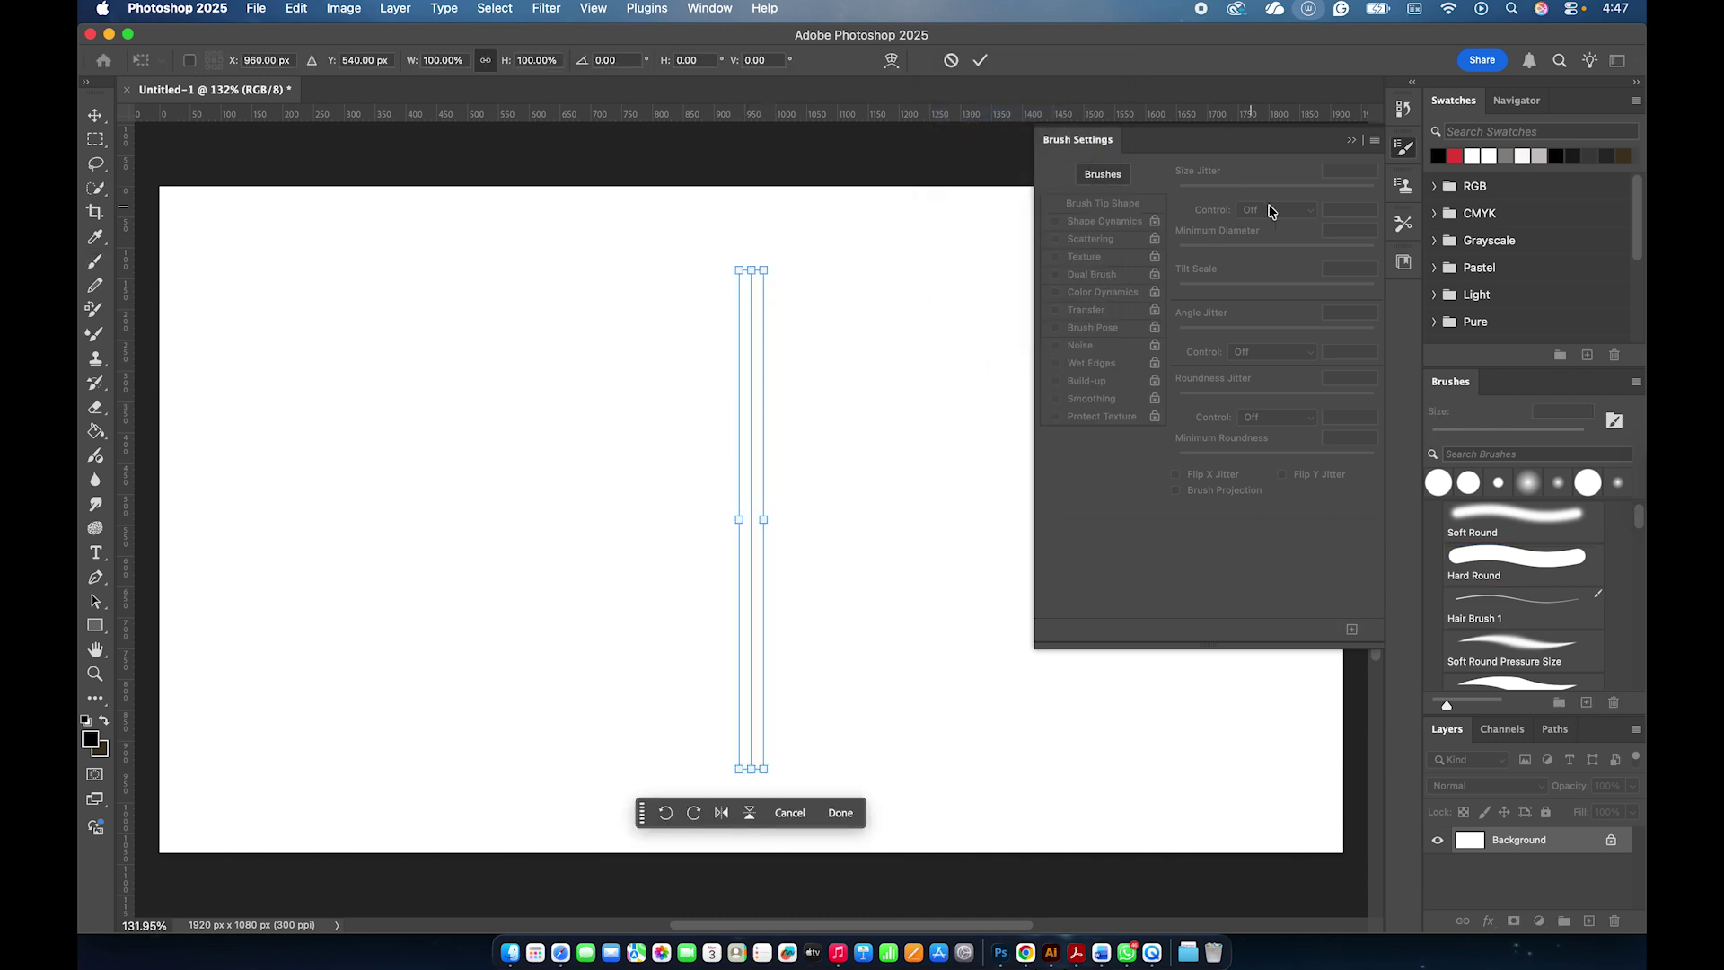
click(1404, 147)
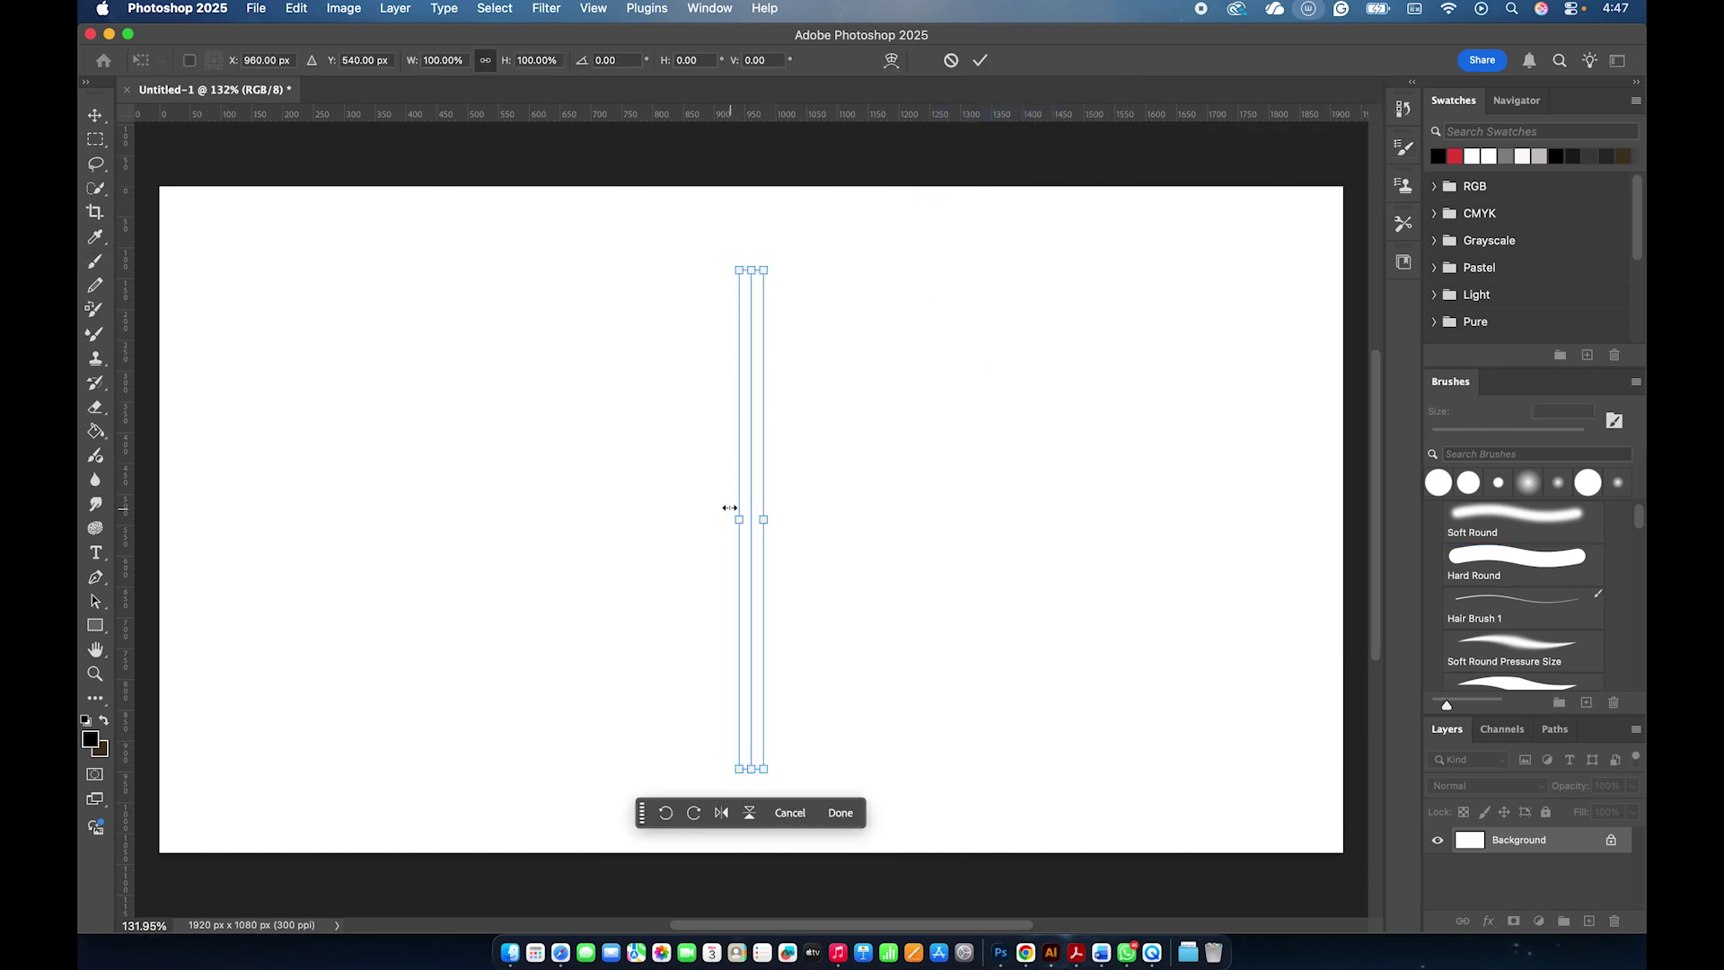
mouse_move(730, 519)
mouse_down()
mouse_move(680, 519)
mouse_move(729, 517)
mouse_up()
drag(793, 177, 787, 268)
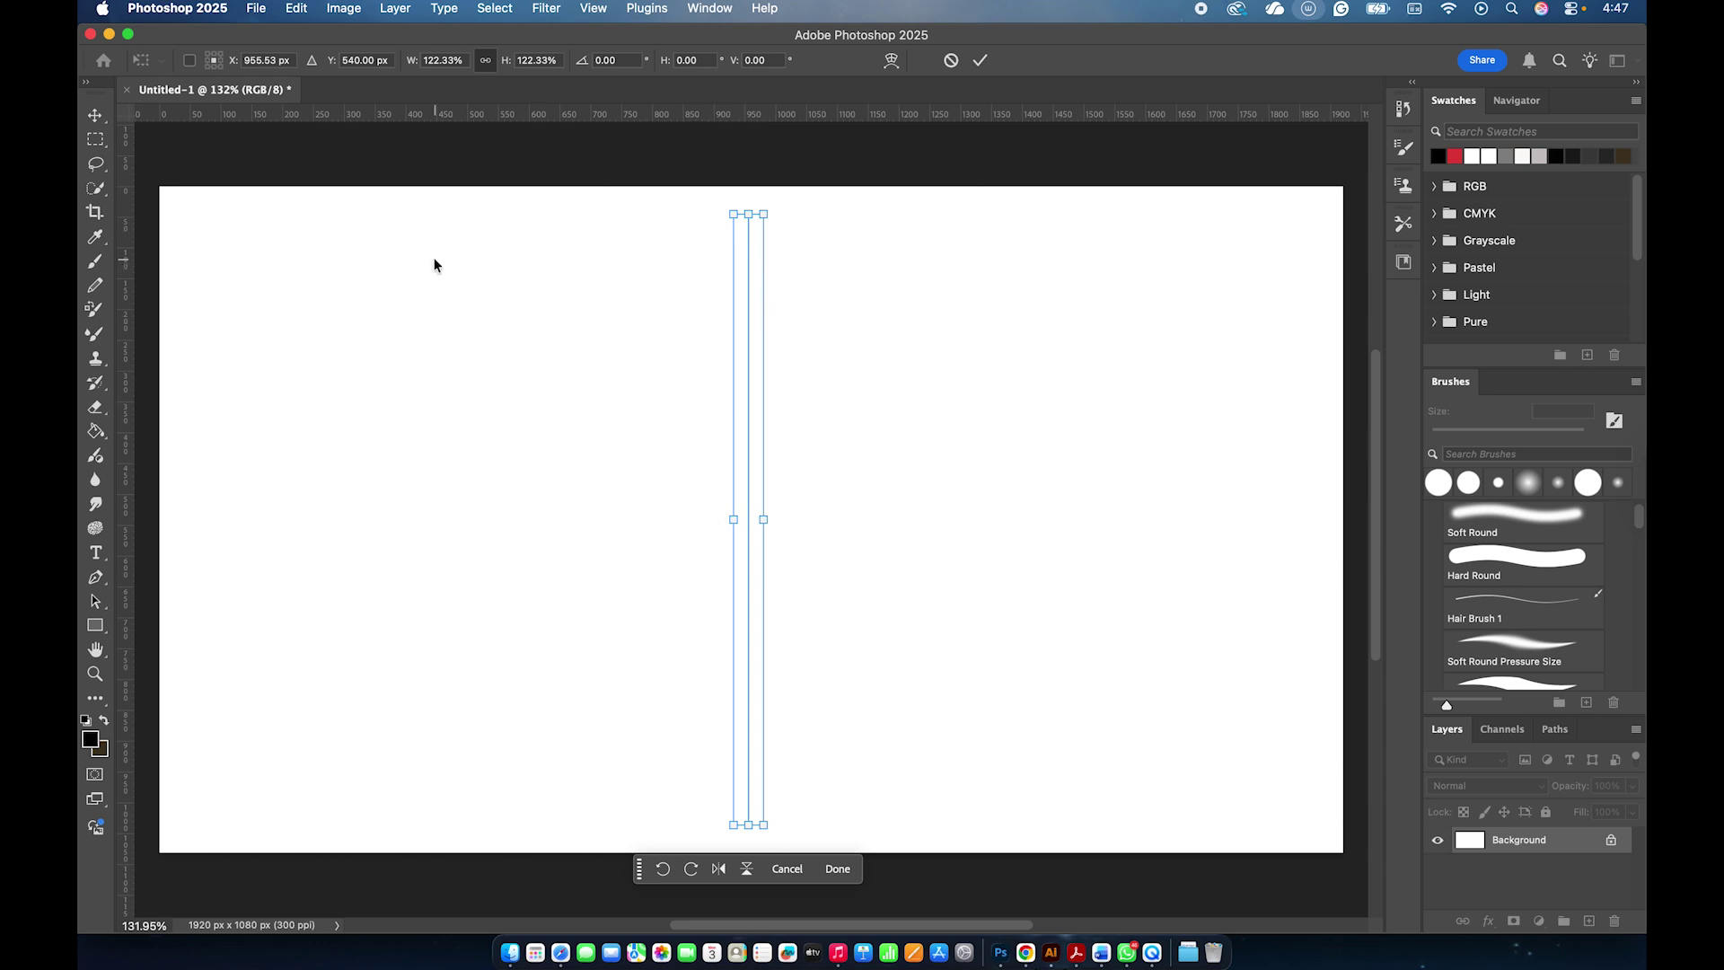
click(94, 264)
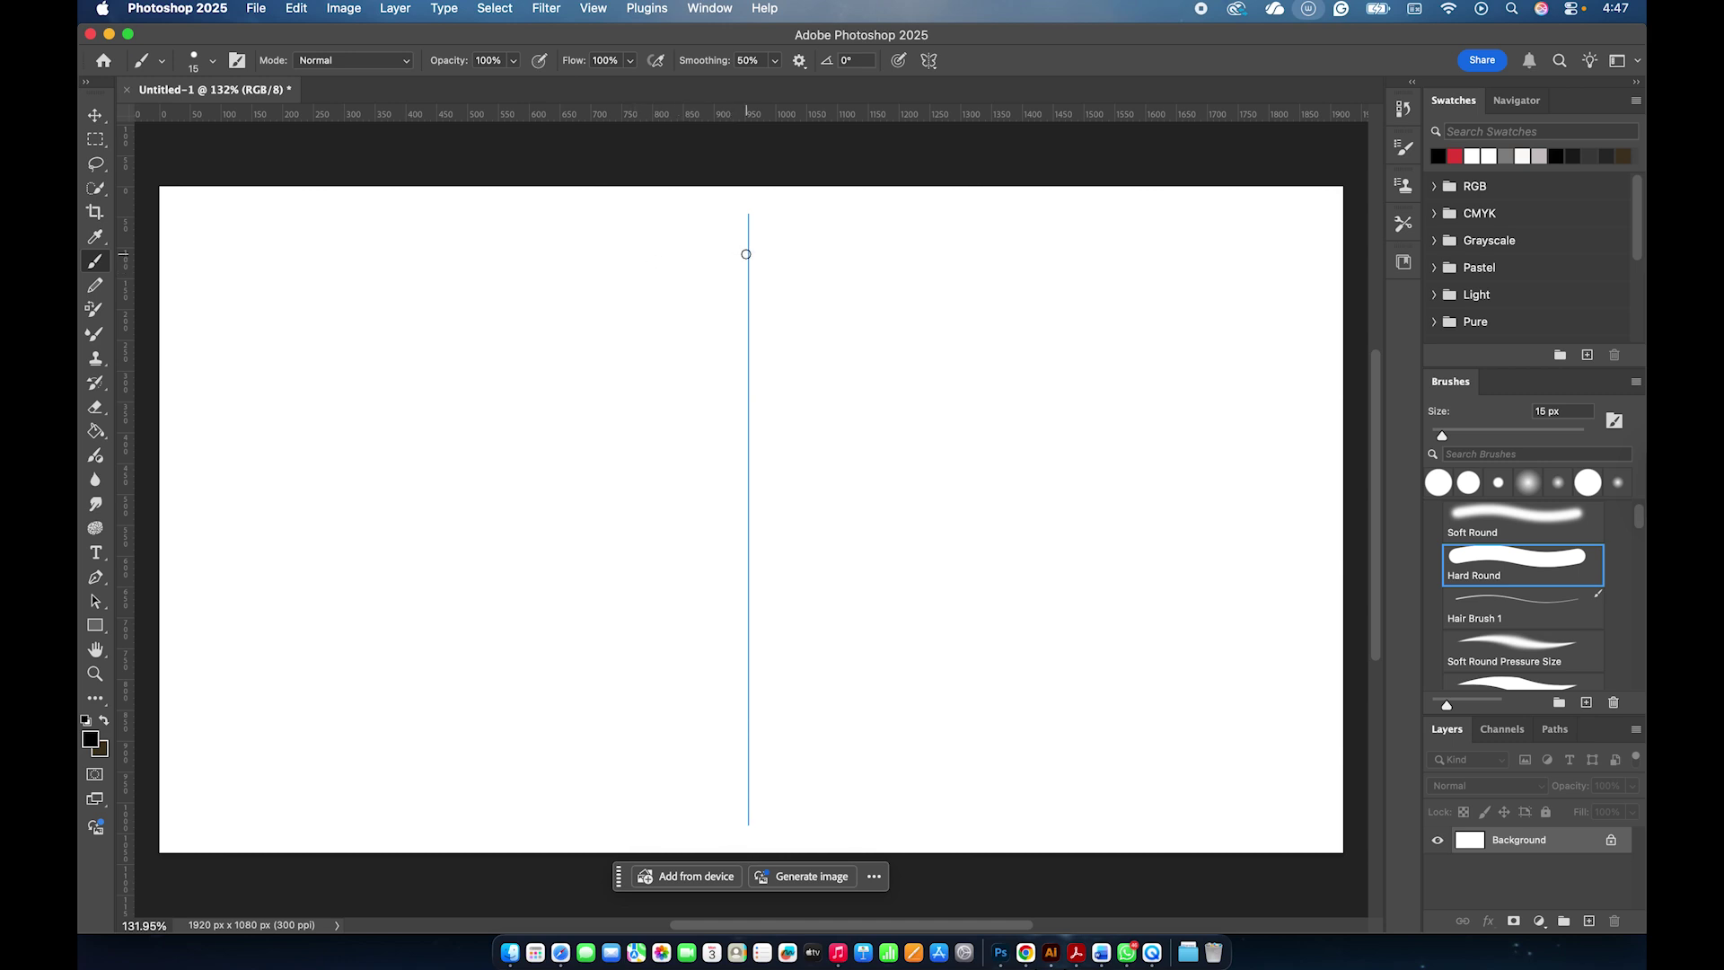
Paint a mirrored skull across the vertical axis, with a head outline, eye sockets, brows and cheek lines.
mouse_move(749, 254)
mouse_down()
mouse_move(639, 265)
mouse_move(590, 298)
mouse_move(574, 344)
mouse_move(585, 447)
mouse_move(696, 509)
mouse_move(694, 577)
mouse_move(749, 565)
mouse_up()
mouse_move(685, 328)
mouse_down()
mouse_move(643, 328)
mouse_move(624, 407)
mouse_move(693, 327)
mouse_move(650, 288)
mouse_move(721, 301)
mouse_up()
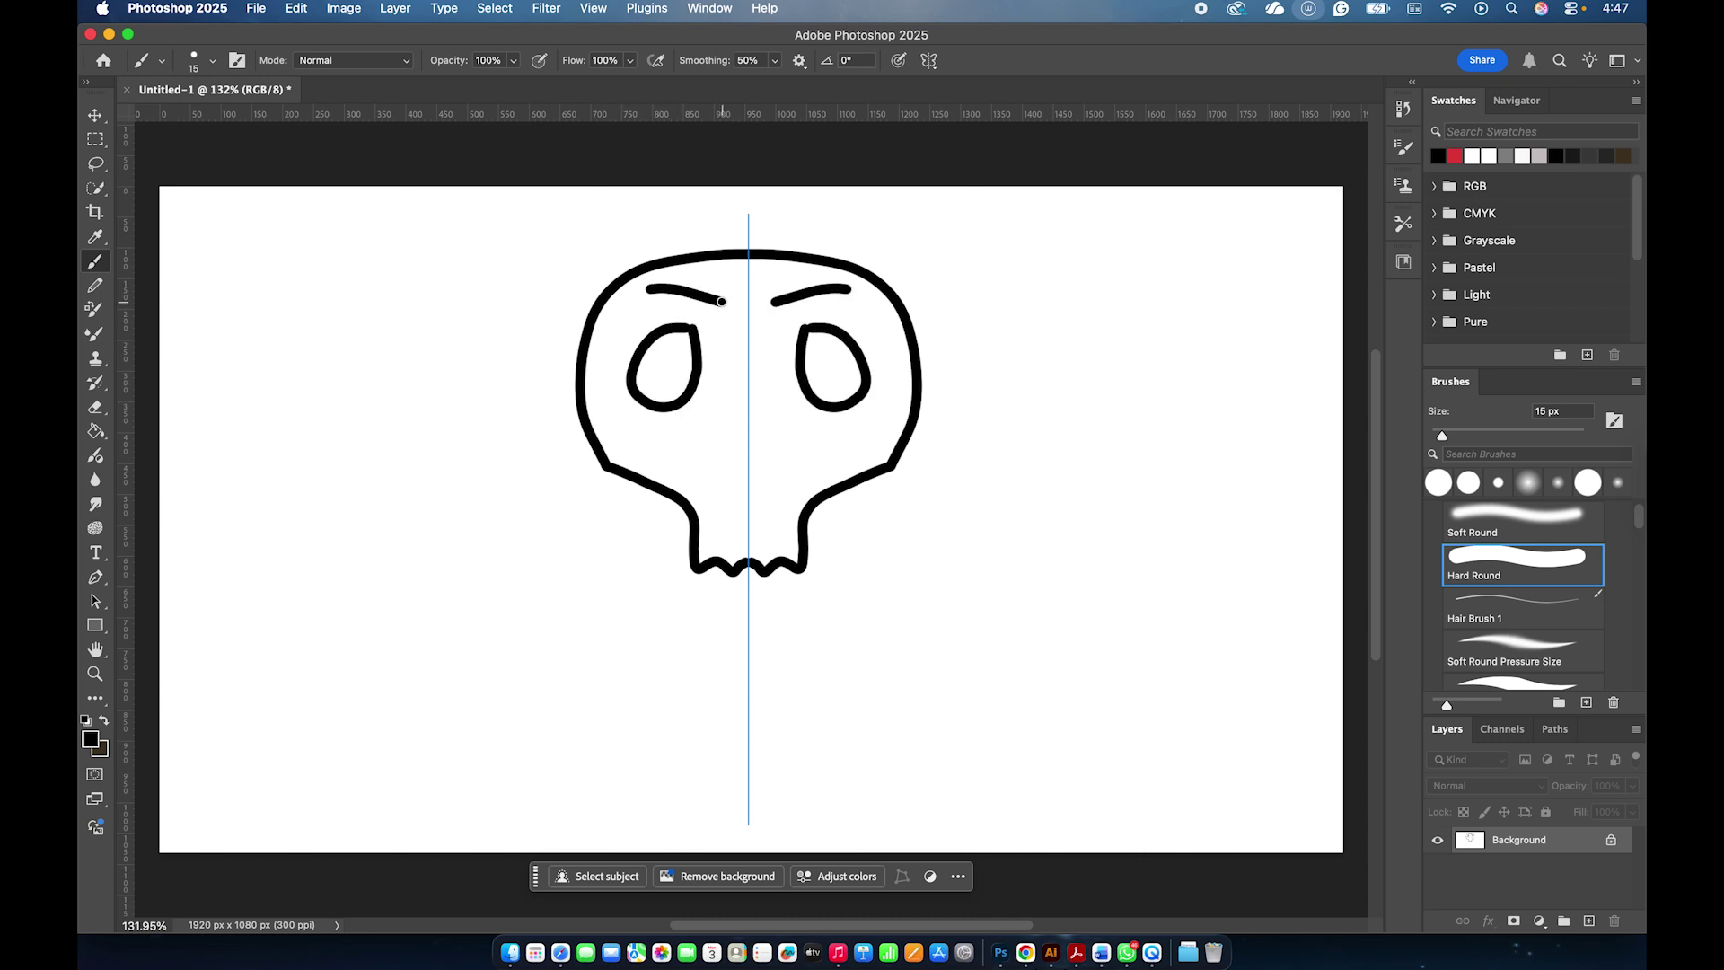
drag(789, 446, 854, 435)
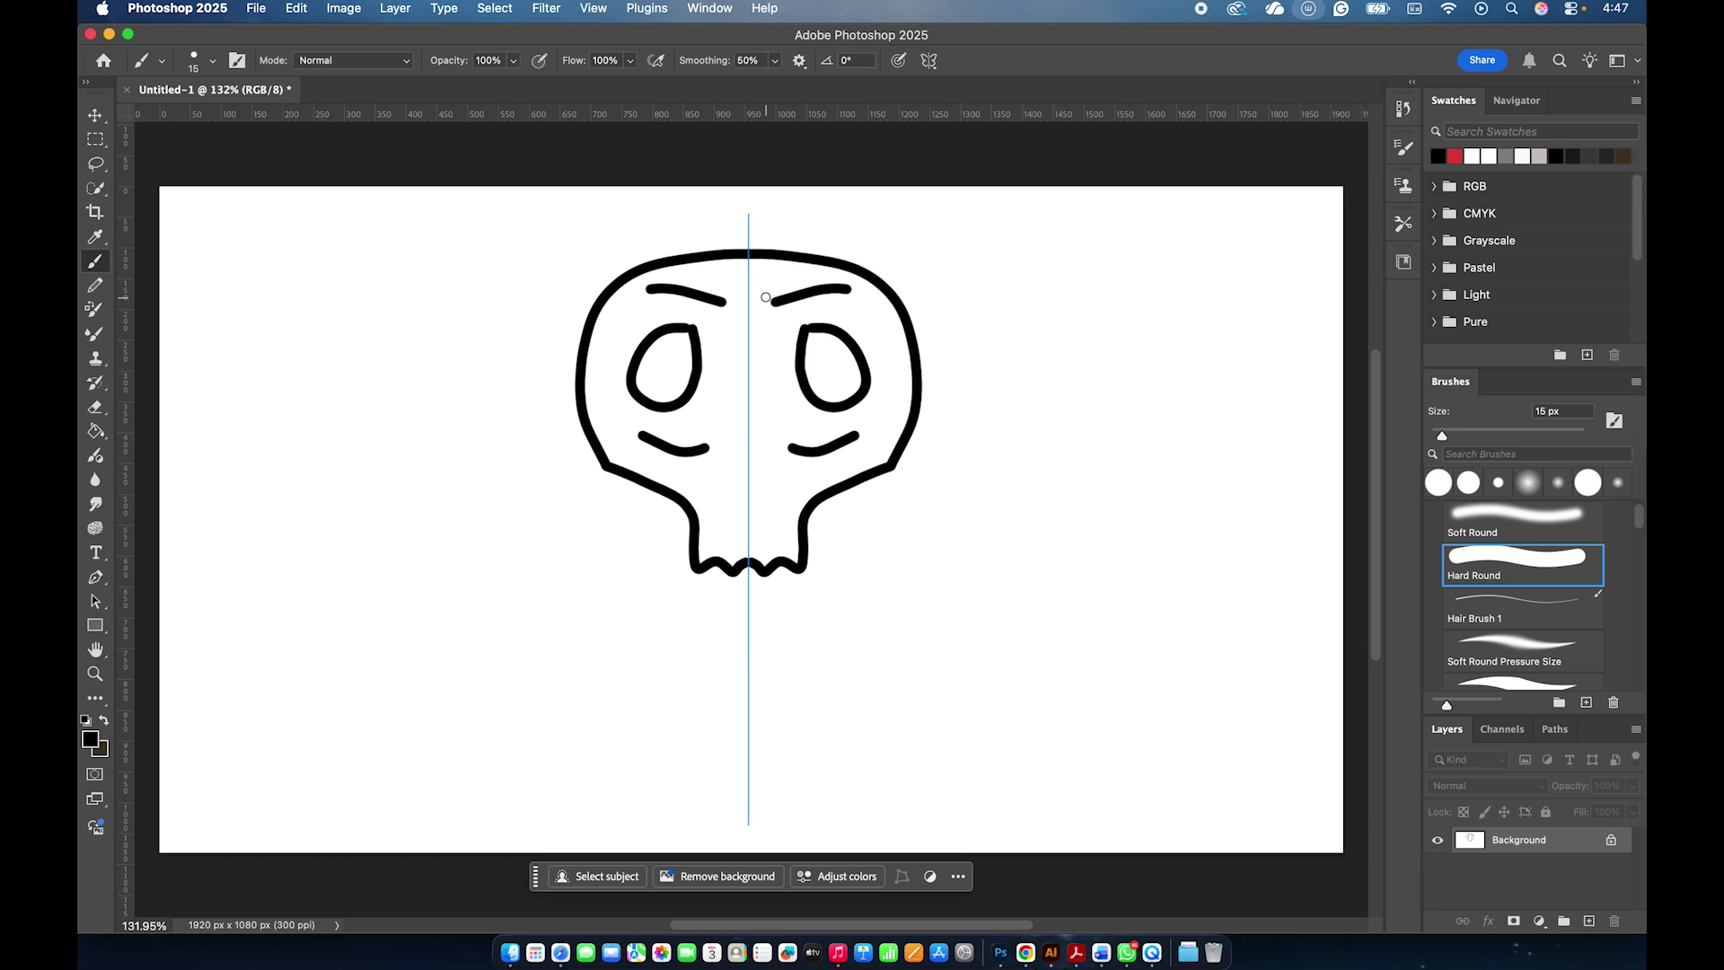
Undo the mirrored skull strokes.
key(super+z)
key(super+z)
key(super+z)
key(super+z)
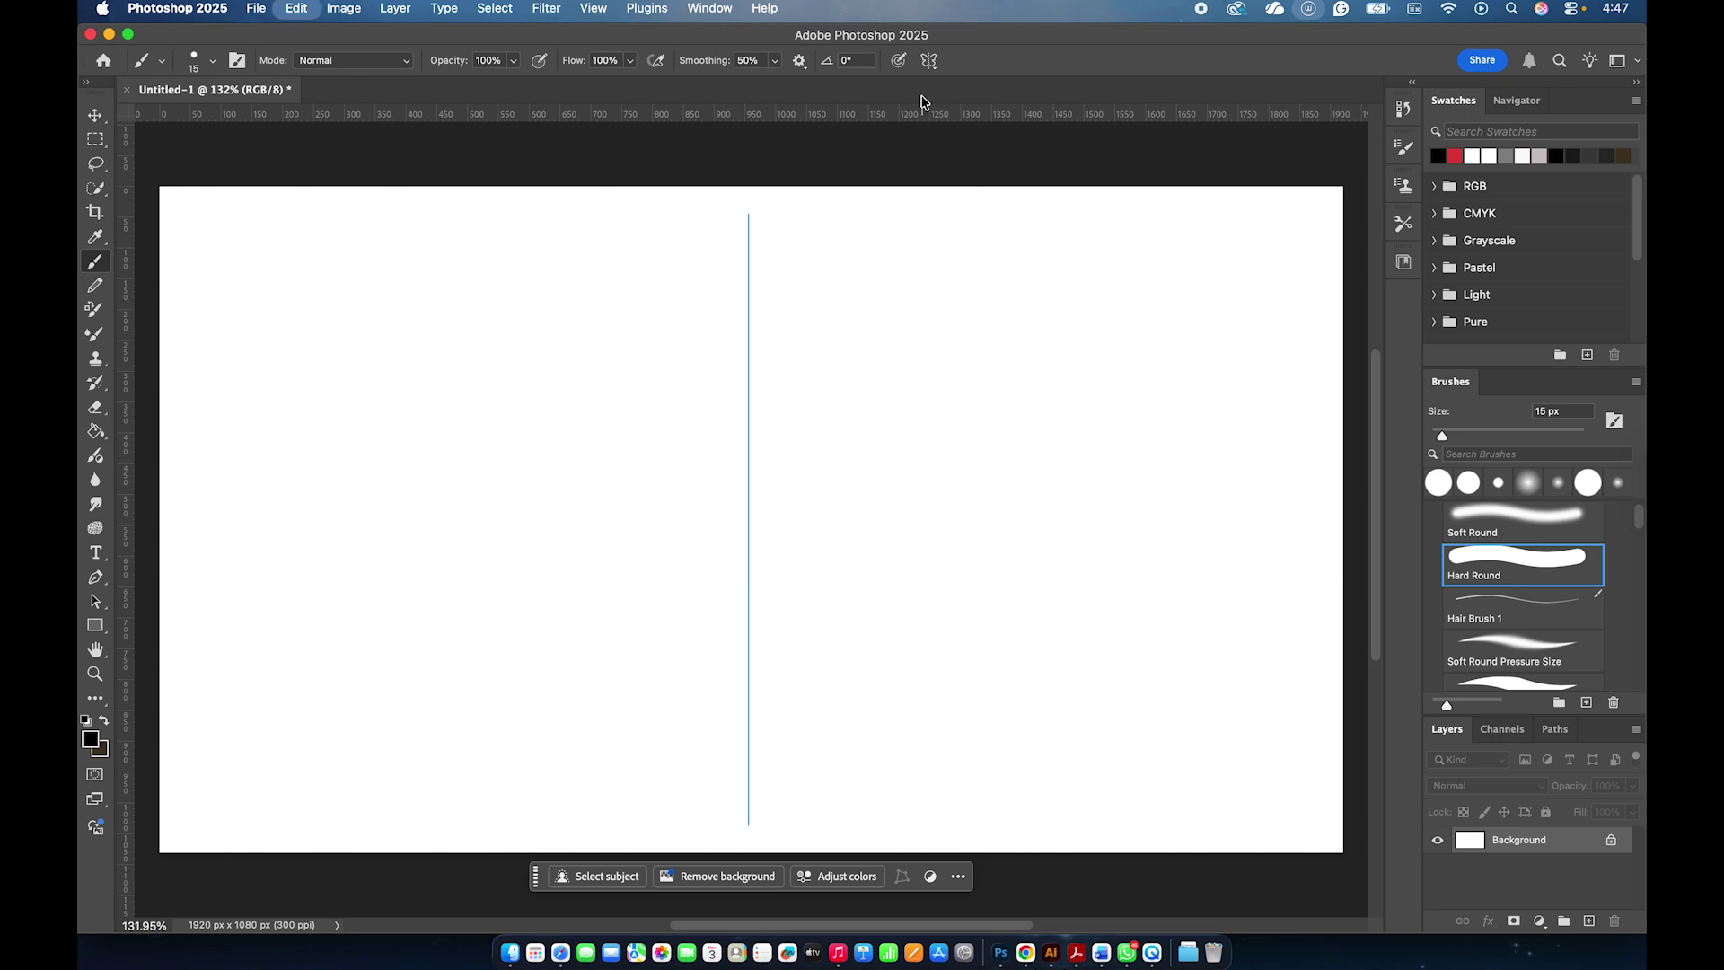
Replace the vertical axis with a radial paint symmetry of 5 segments and apply it with the Brush tool.
click(925, 61)
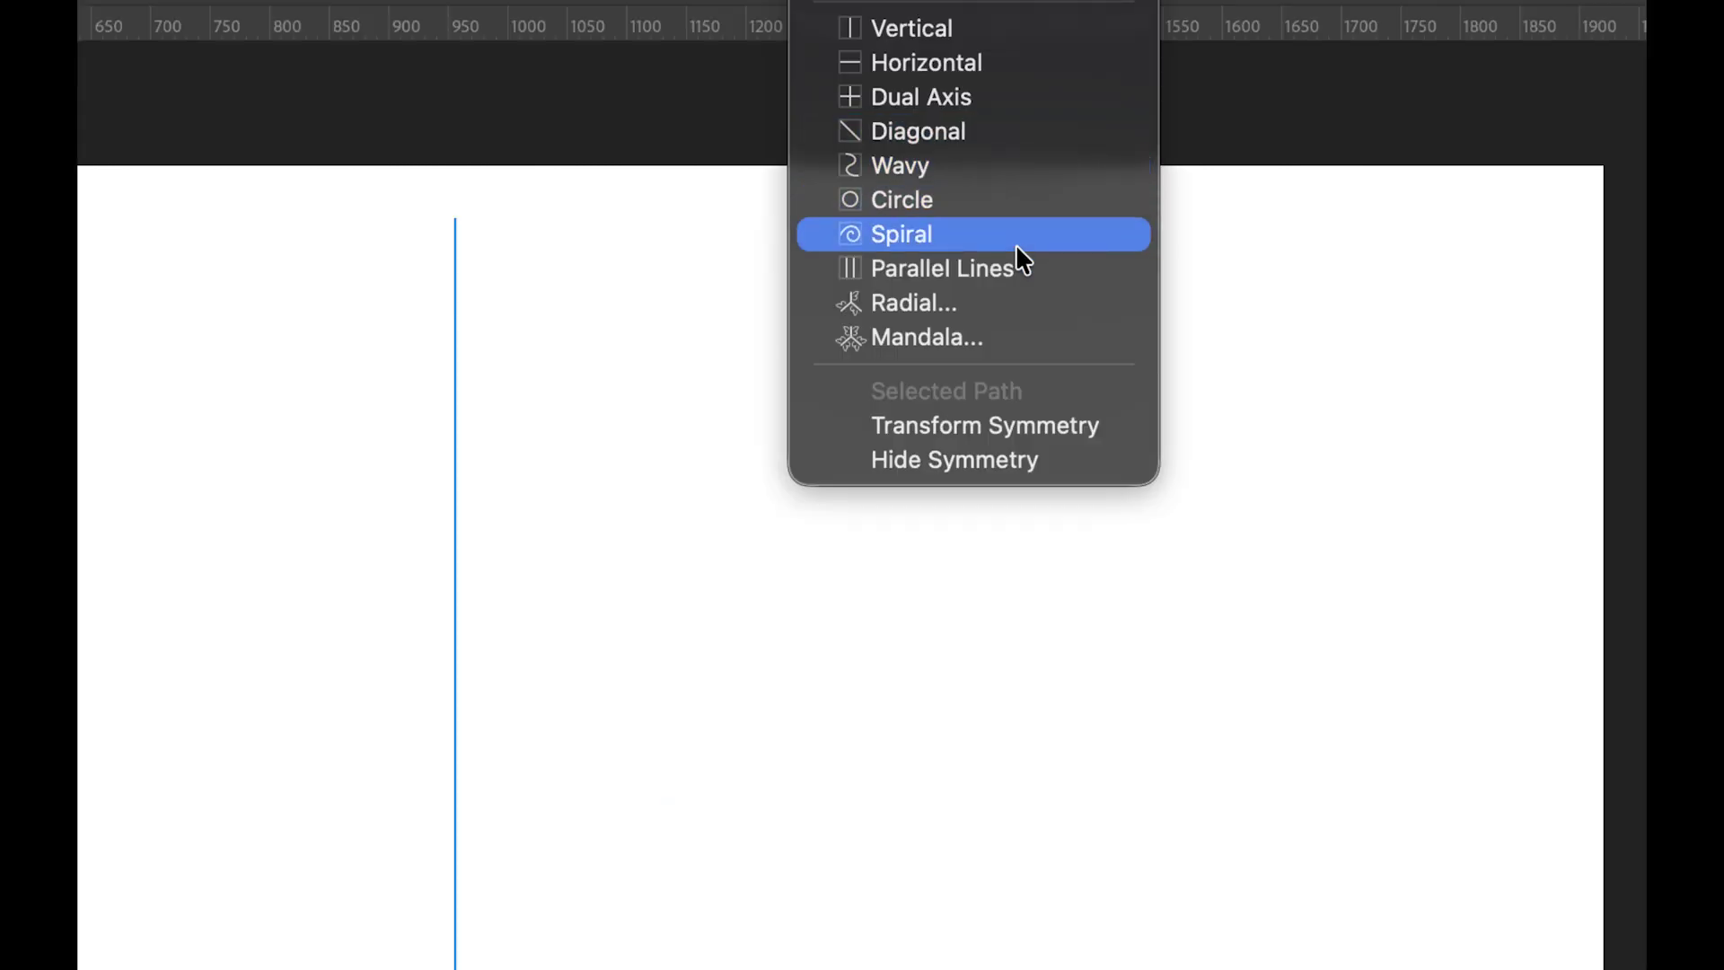
click(1021, 316)
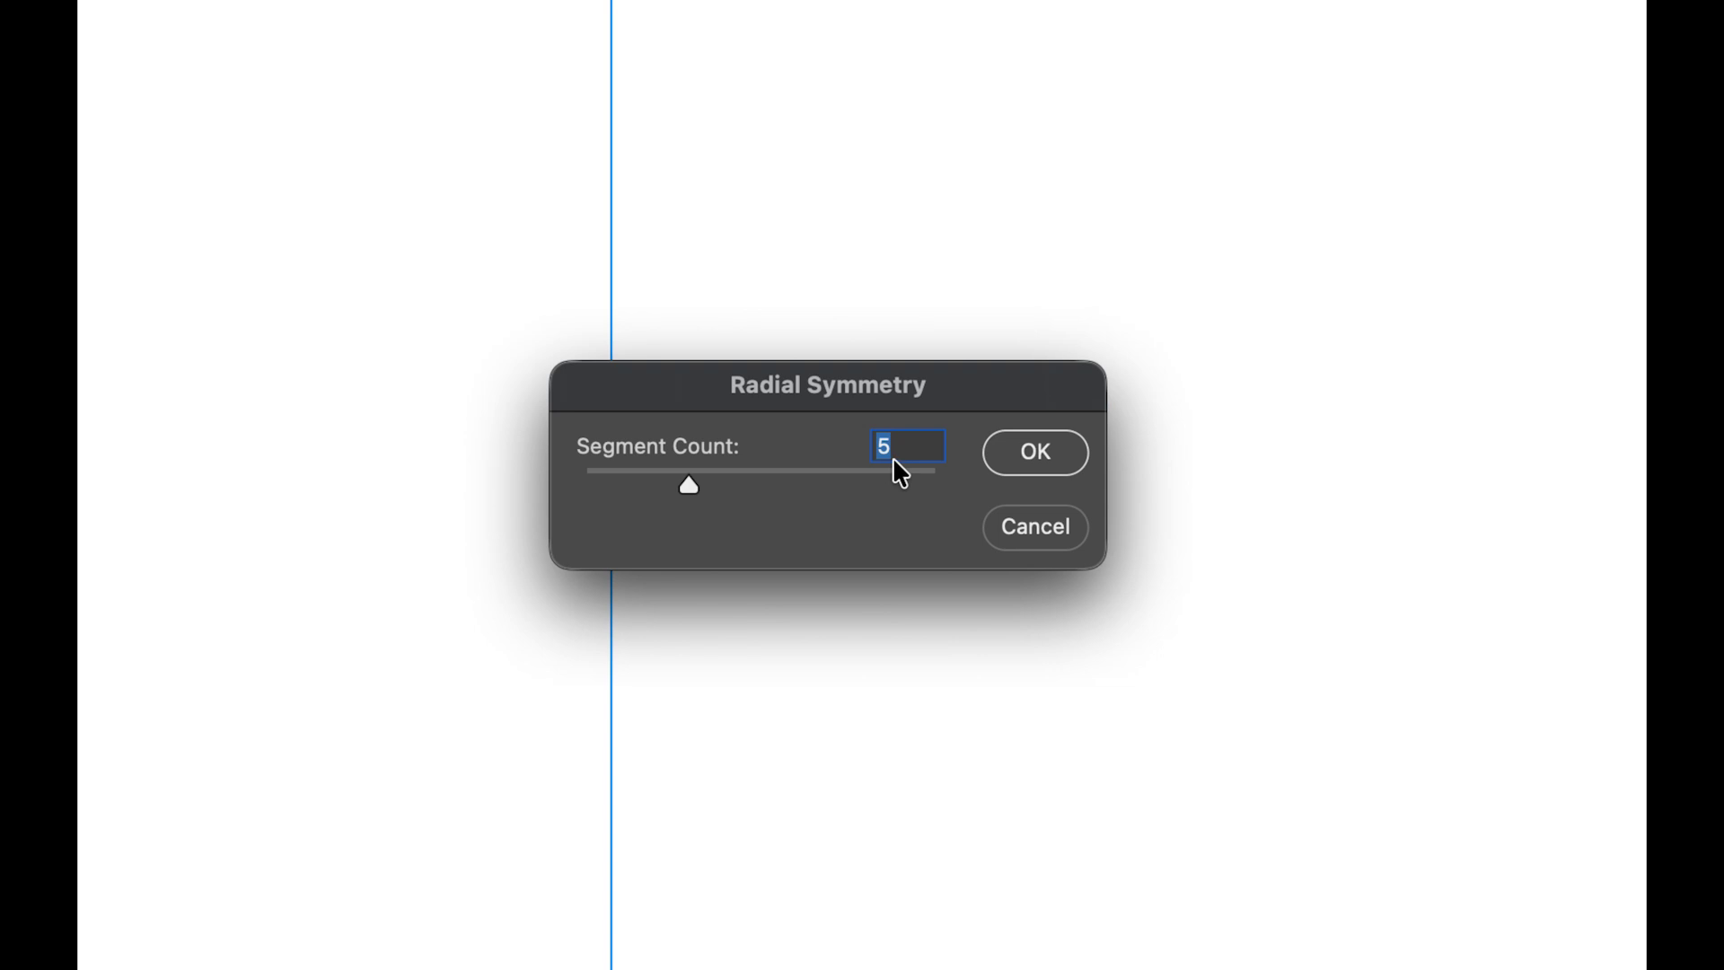
click(1021, 458)
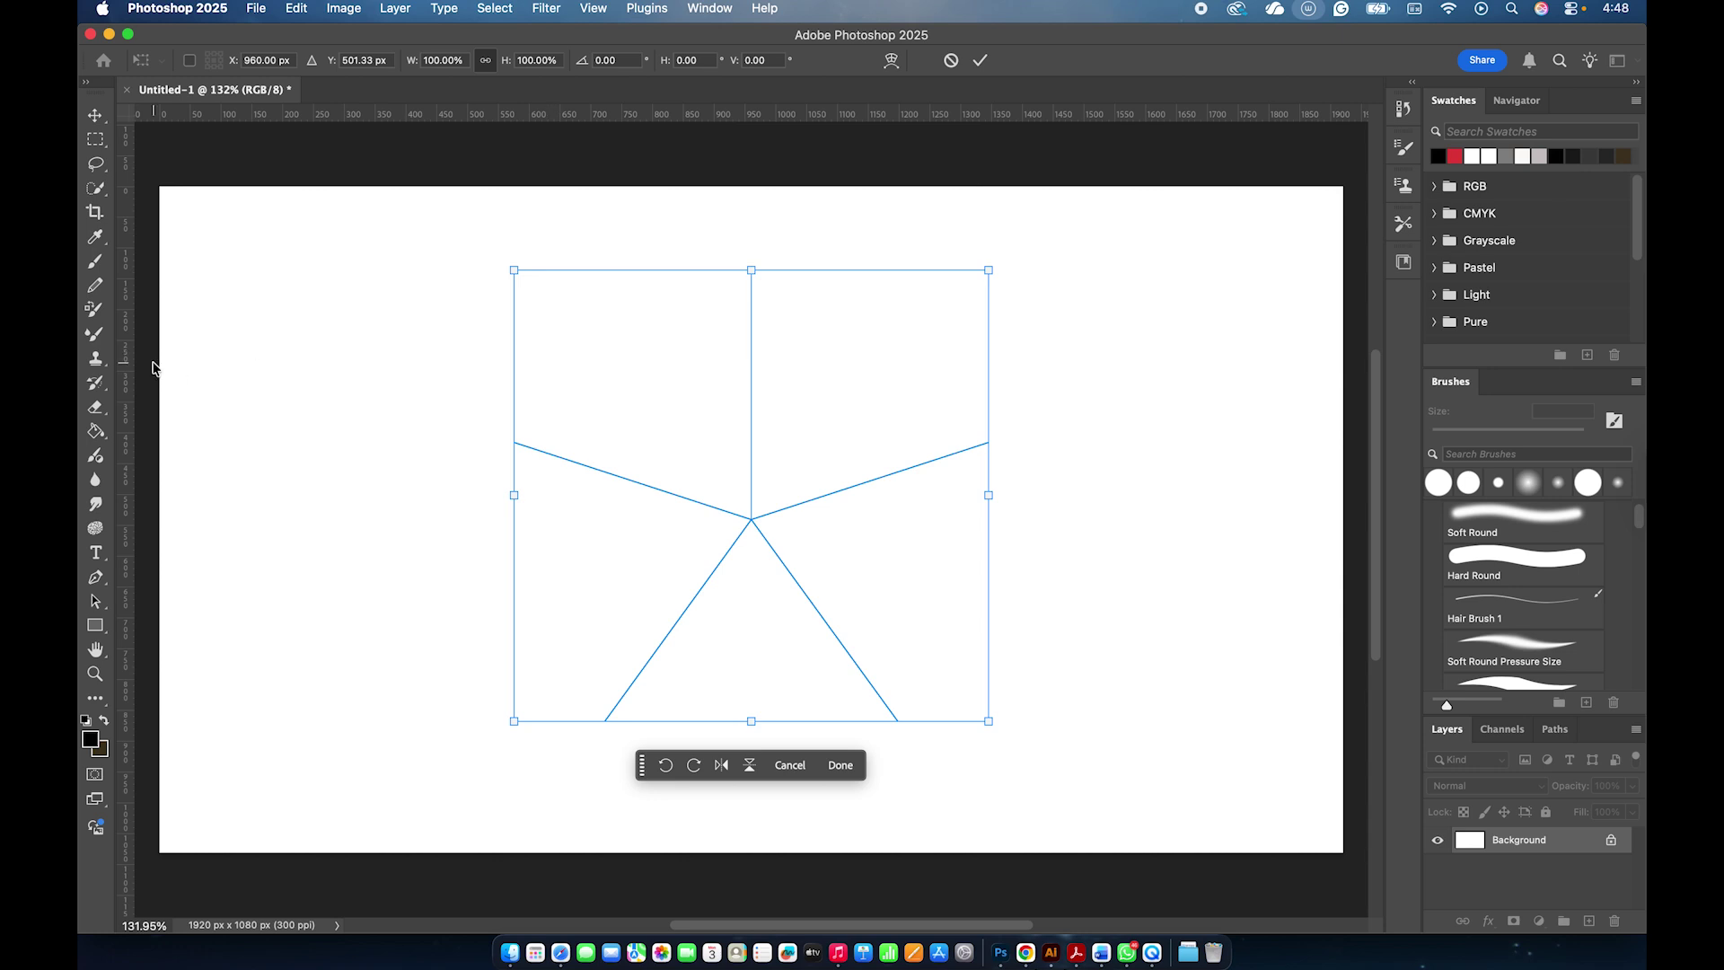
click(94, 268)
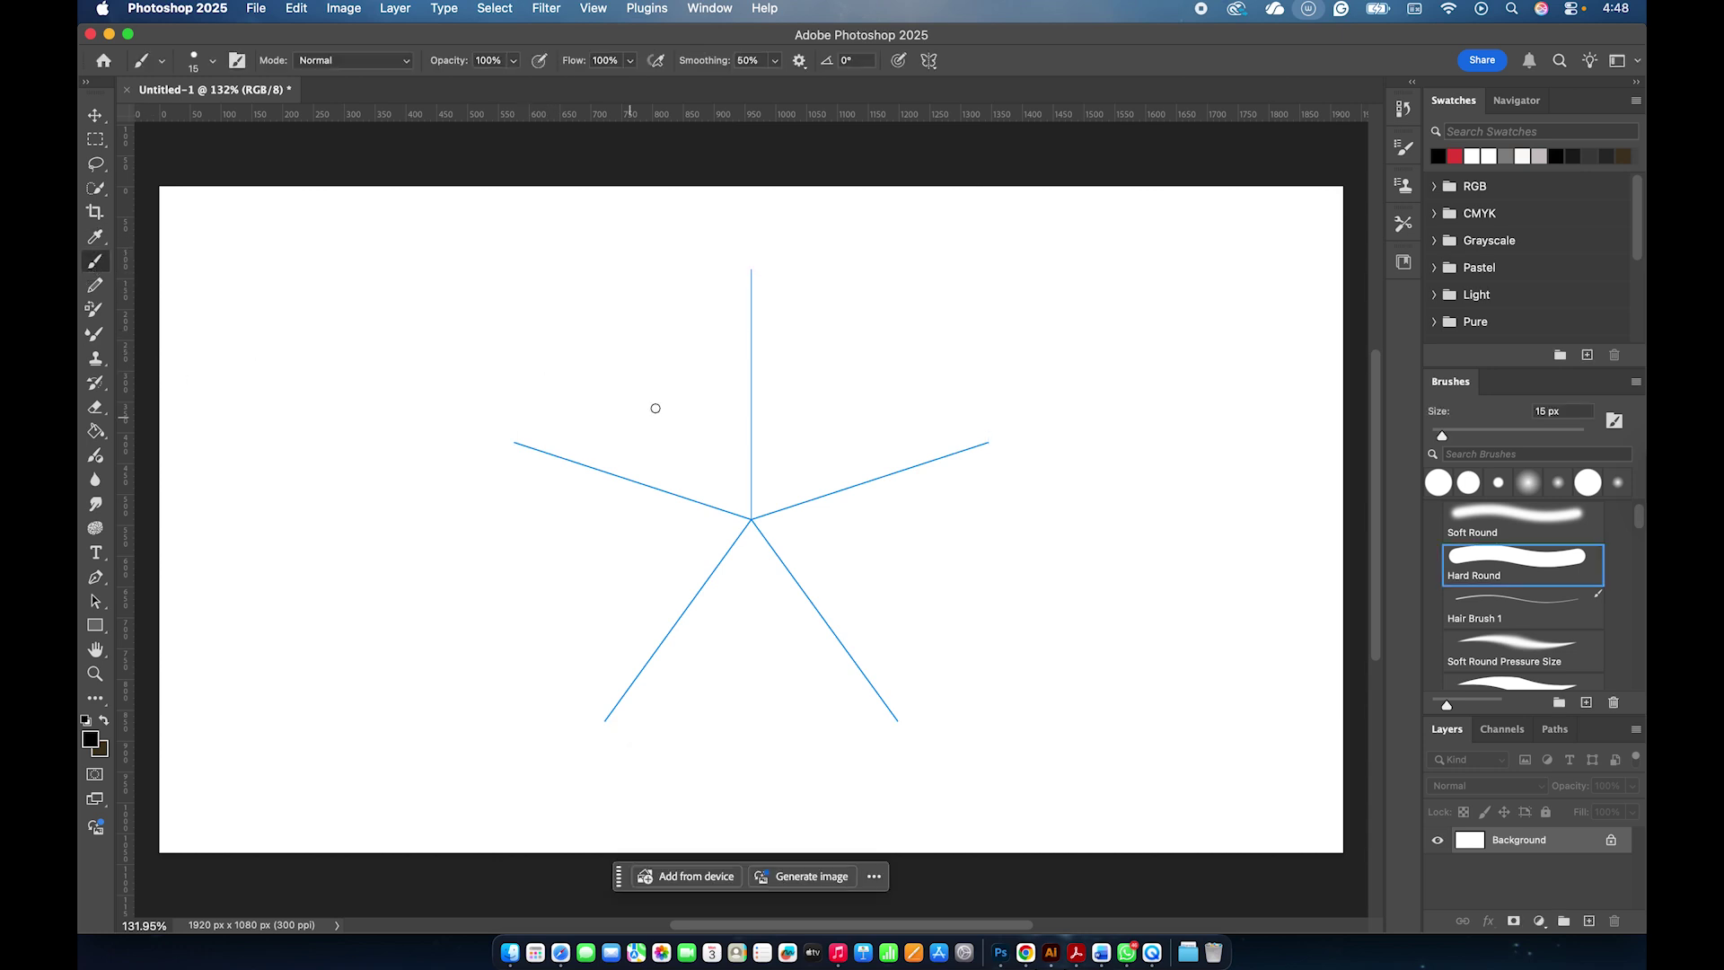
Paint S-curves, a central pentagon and hooked straight strokes repeated around the radial symmetry center.
mouse_move(571, 368)
mouse_down()
mouse_move(655, 412)
mouse_move(685, 346)
mouse_move(736, 354)
mouse_move(741, 385)
mouse_up()
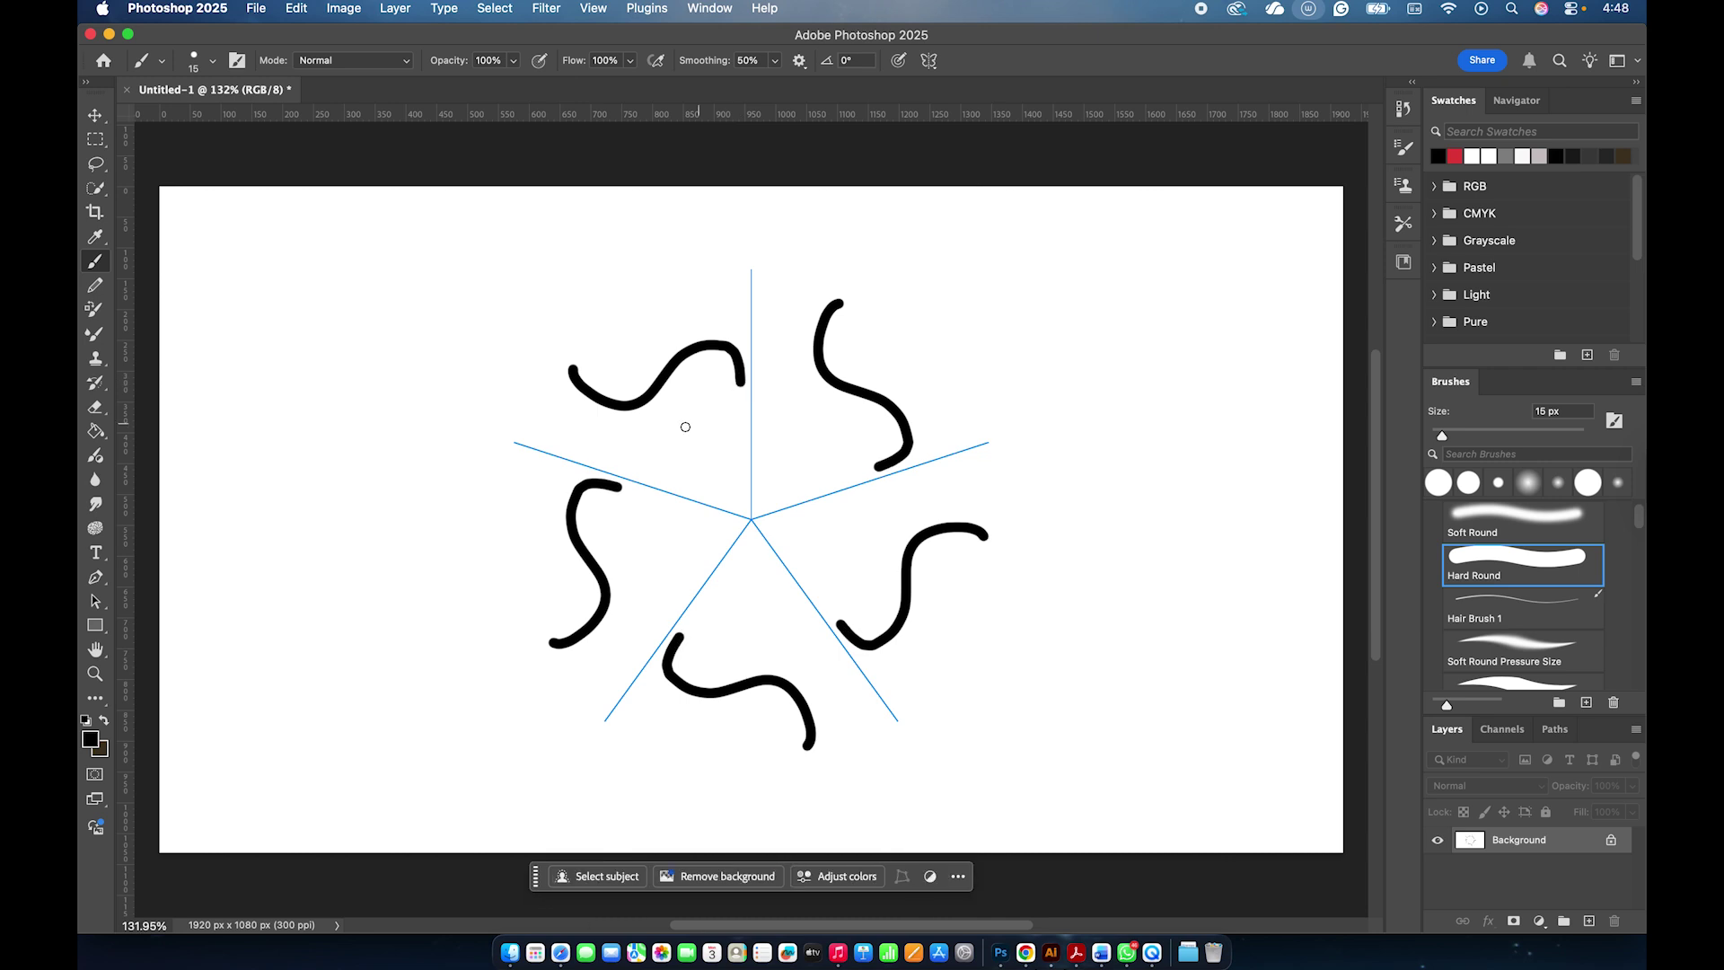
drag(673, 493, 750, 436)
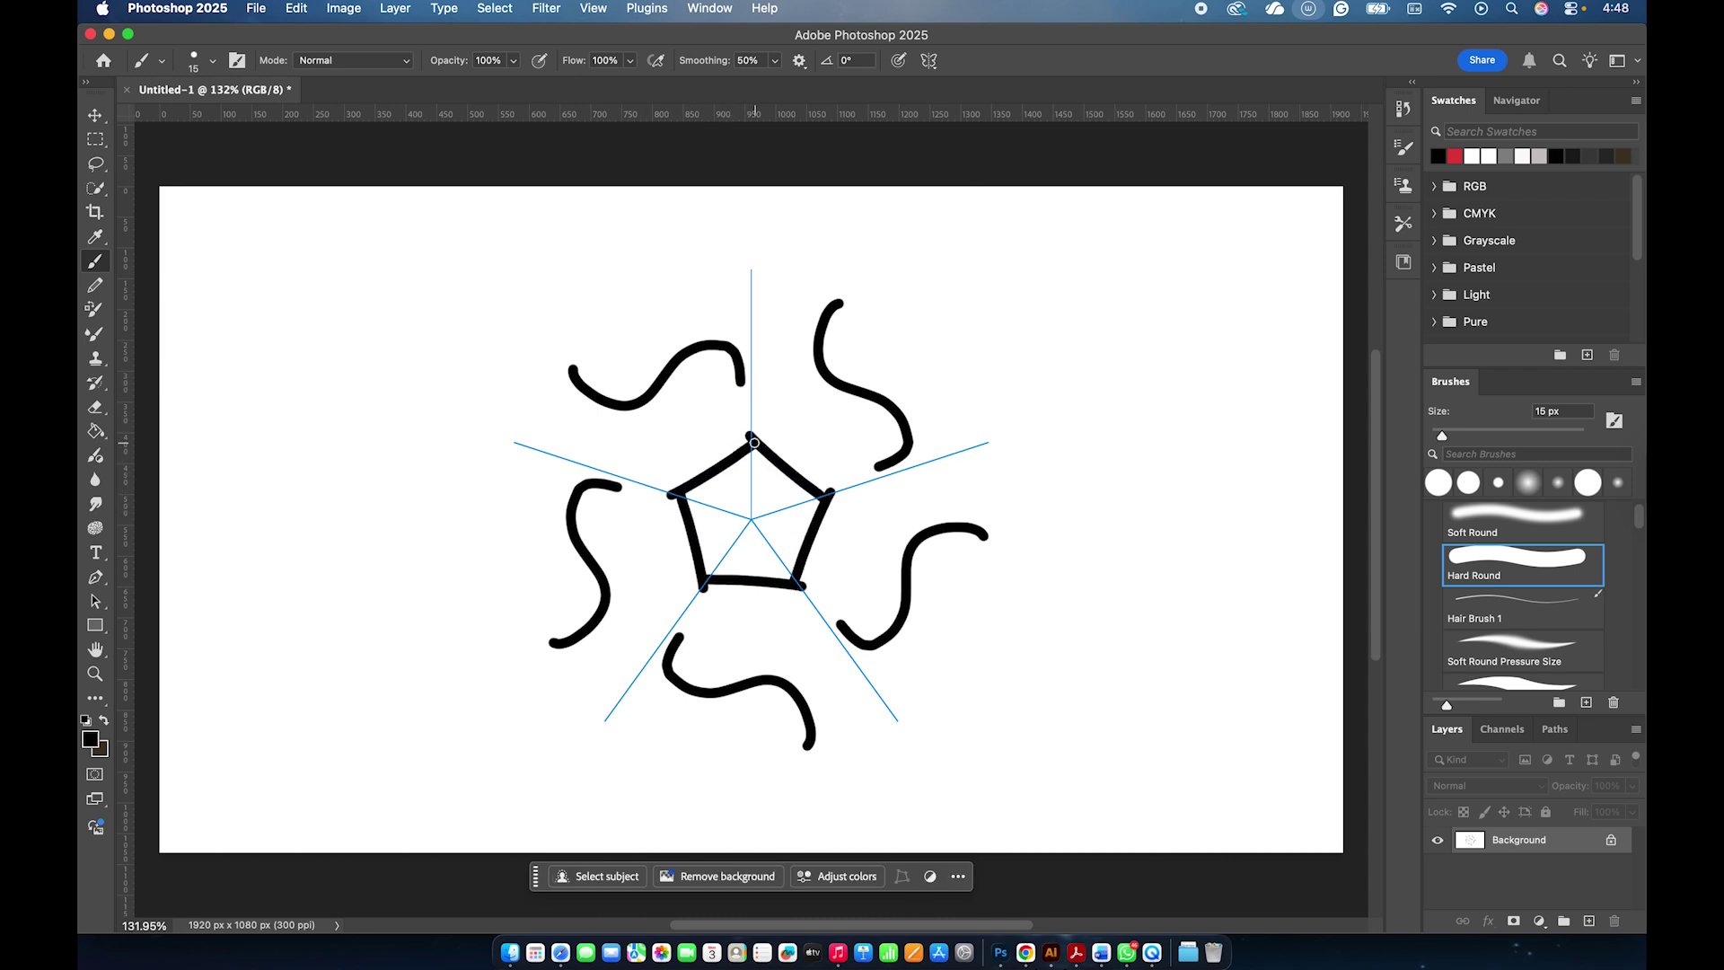
mouse_move(478, 554)
mouse_down()
mouse_move(662, 568)
mouse_move(631, 550)
mouse_up()
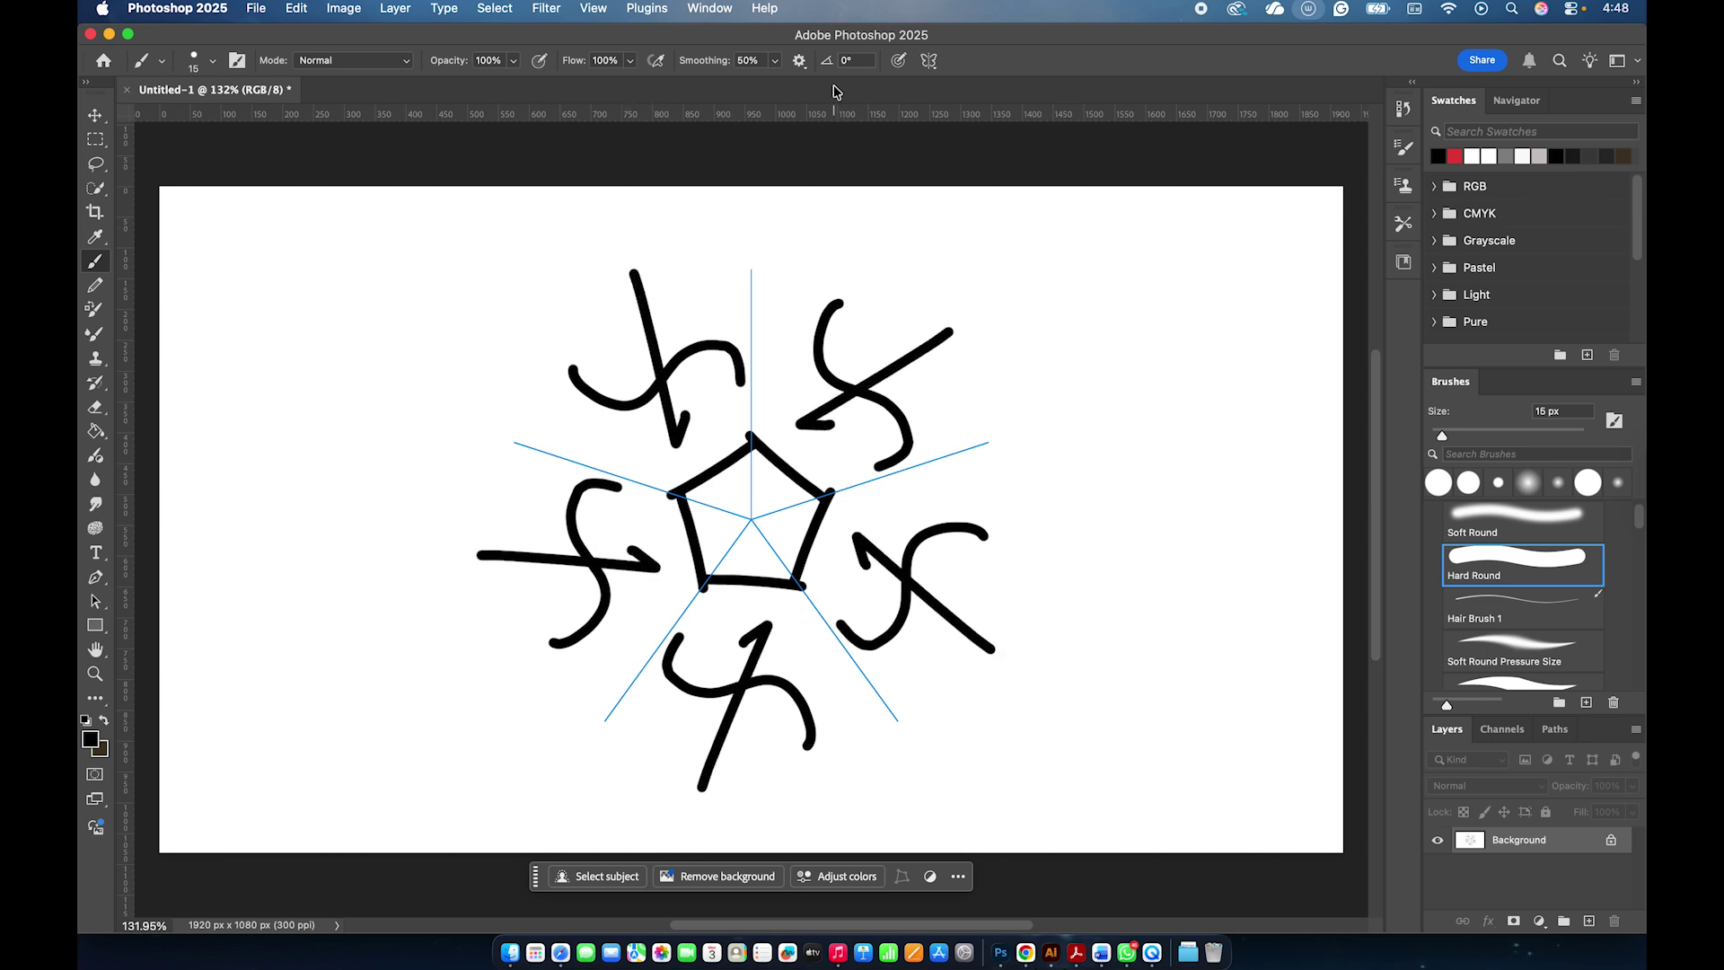
Undo the radial strokes and remove the symmetry guide so the canvas is blank.
click(928, 60)
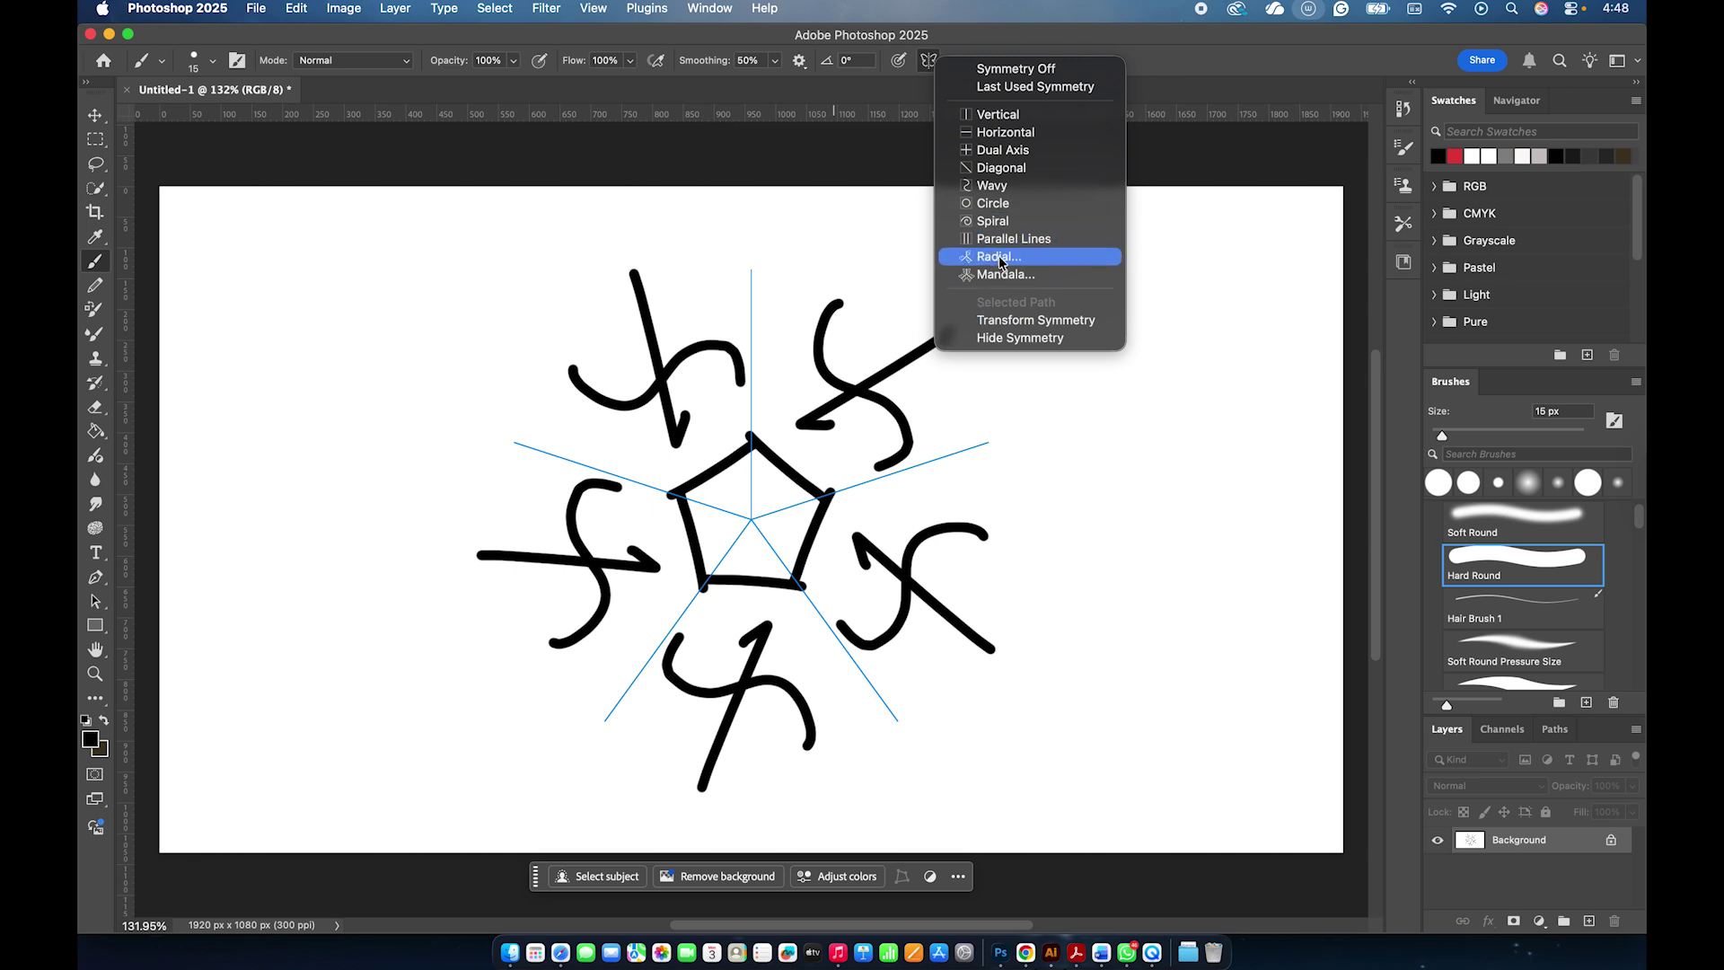
click(1014, 43)
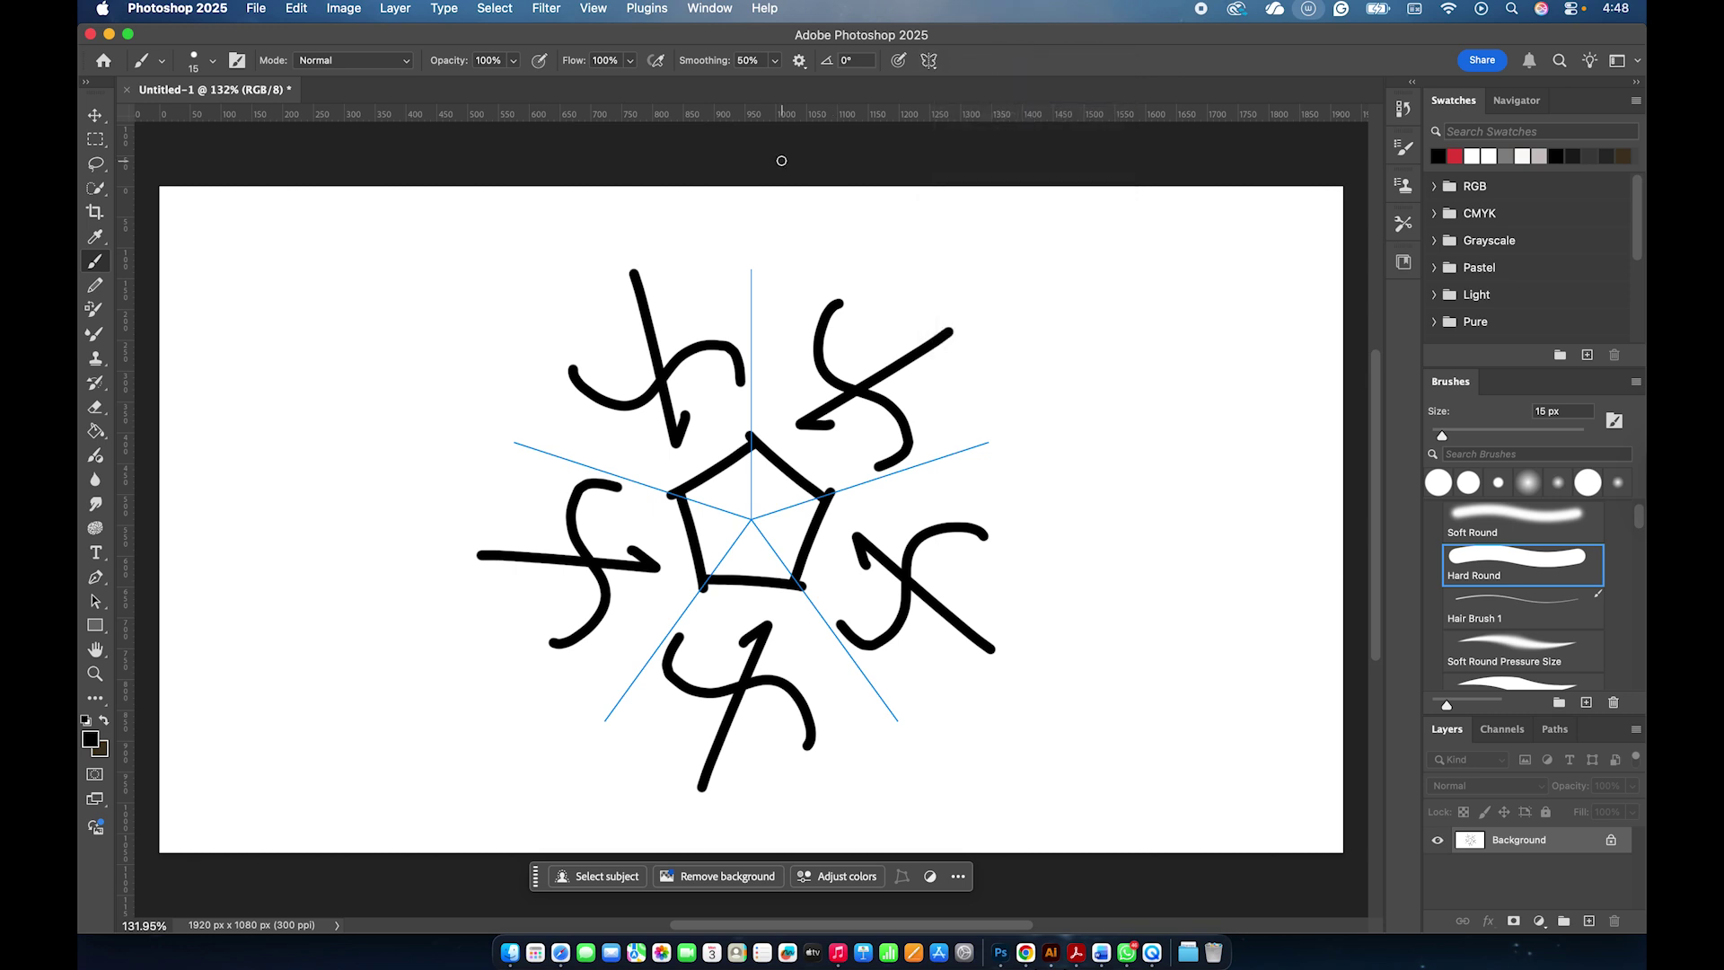
key(super+z)
key(super+z)
key(super+z)
key(super+z)
key(super+z)
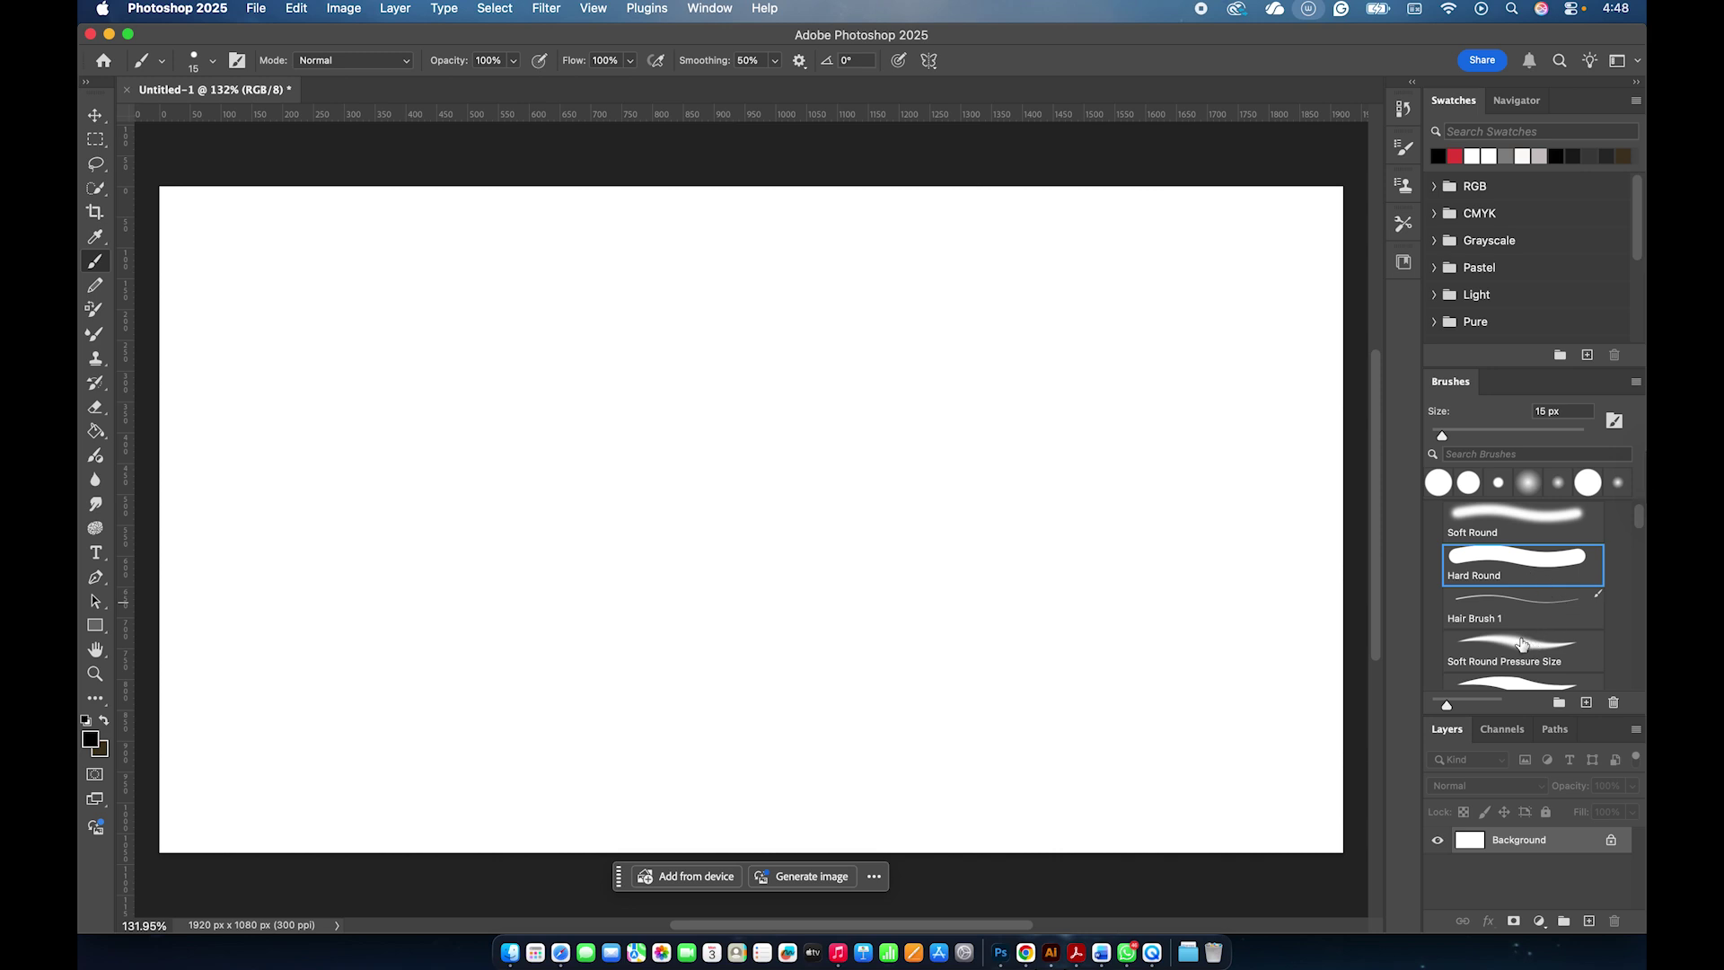
Pick the Soft Round Pressure Size brush, paint two test strokes on the blank canvas, and undo each one.
scroll(1537, 635, down, 1)
click(1539, 613)
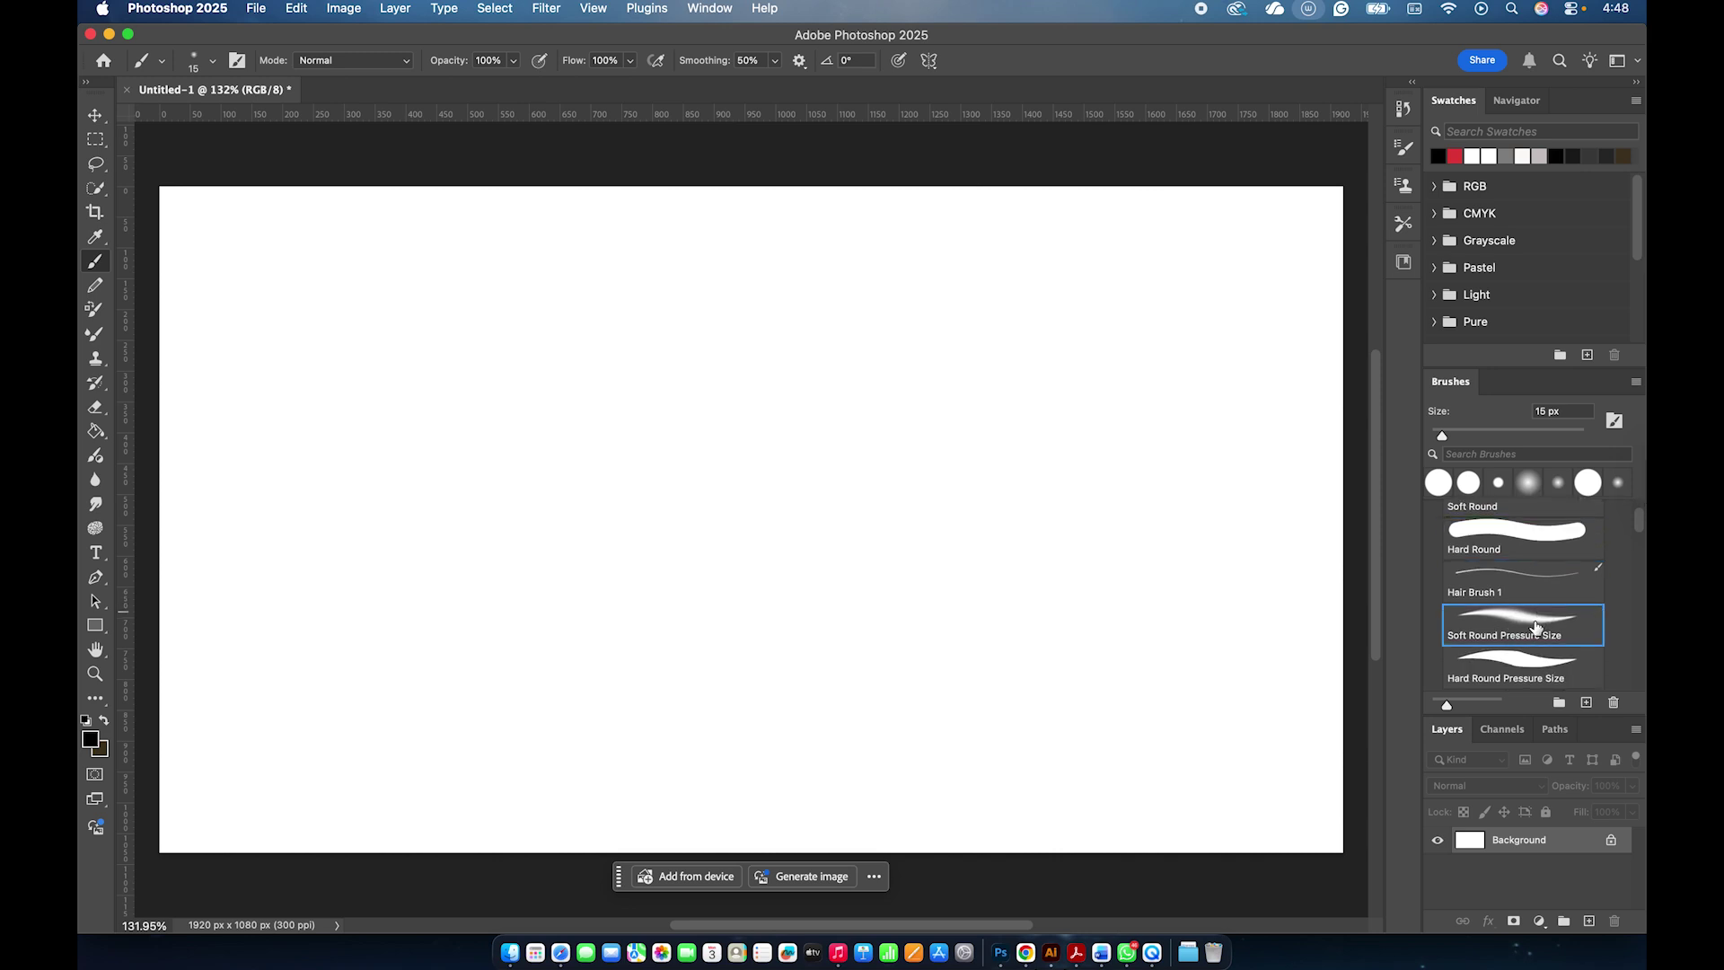
mouse_move(597, 429)
mouse_down()
mouse_move(740, 424)
mouse_move(794, 451)
mouse_up()
key(super+z)
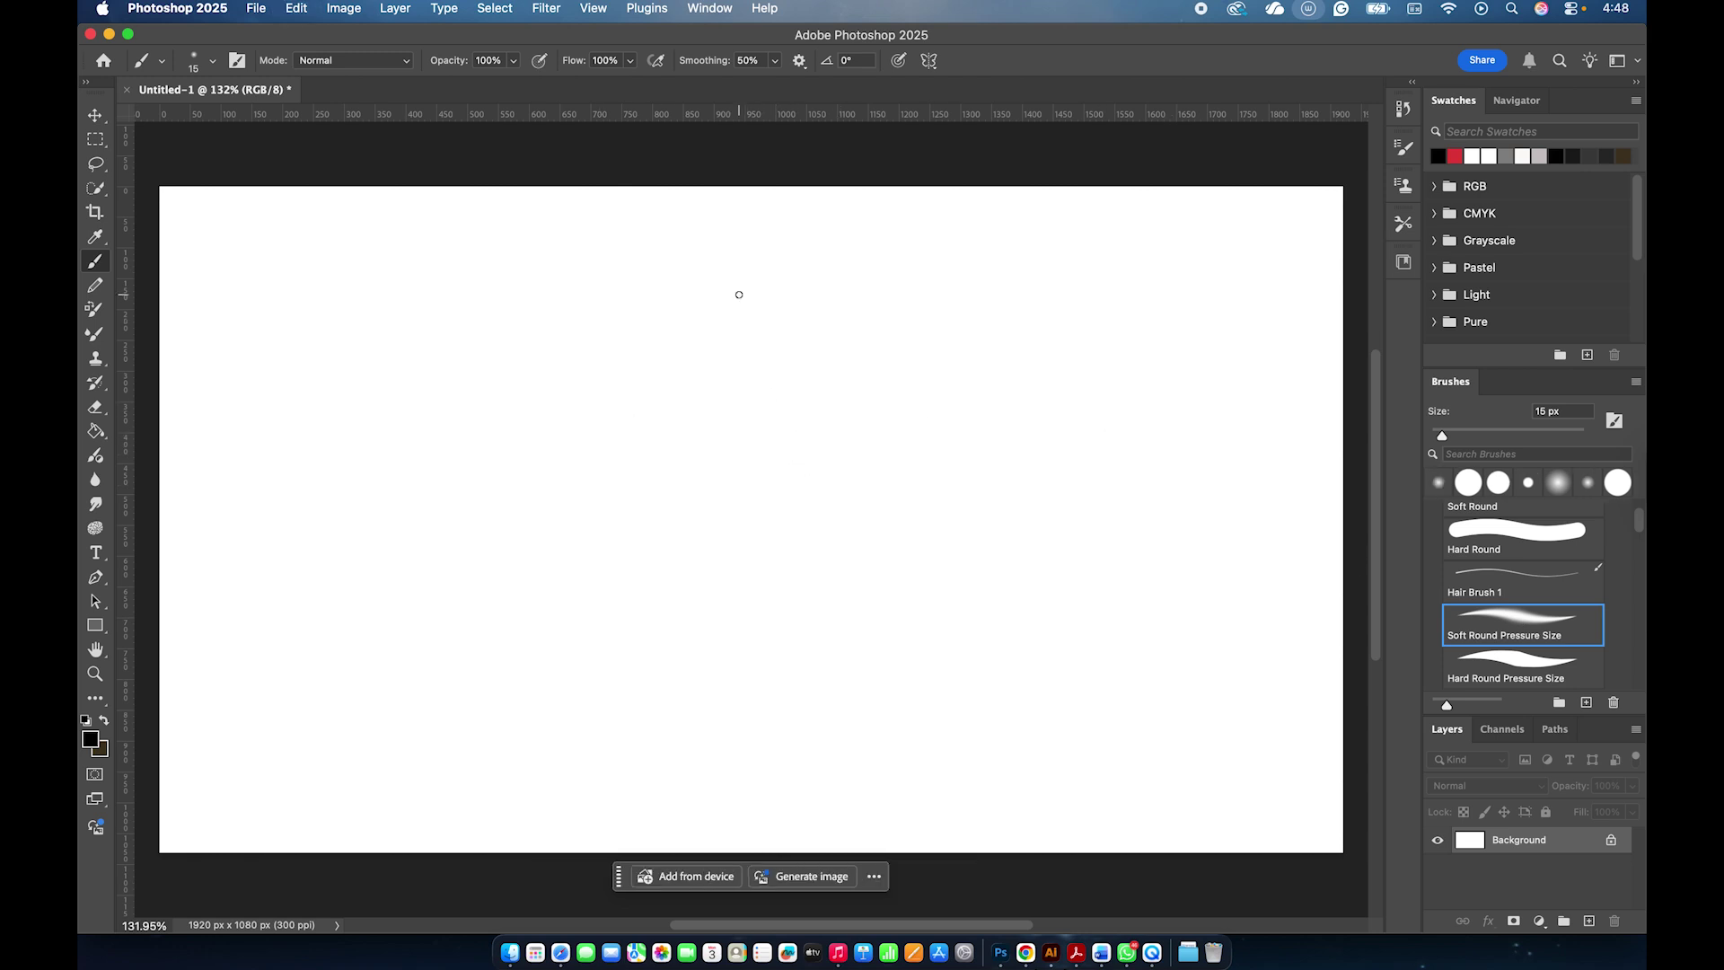
drag(584, 310, 724, 356)
key(super+z)
Choose the Hard Round Pressure Size brush preset.
click(1547, 637)
click(1542, 655)
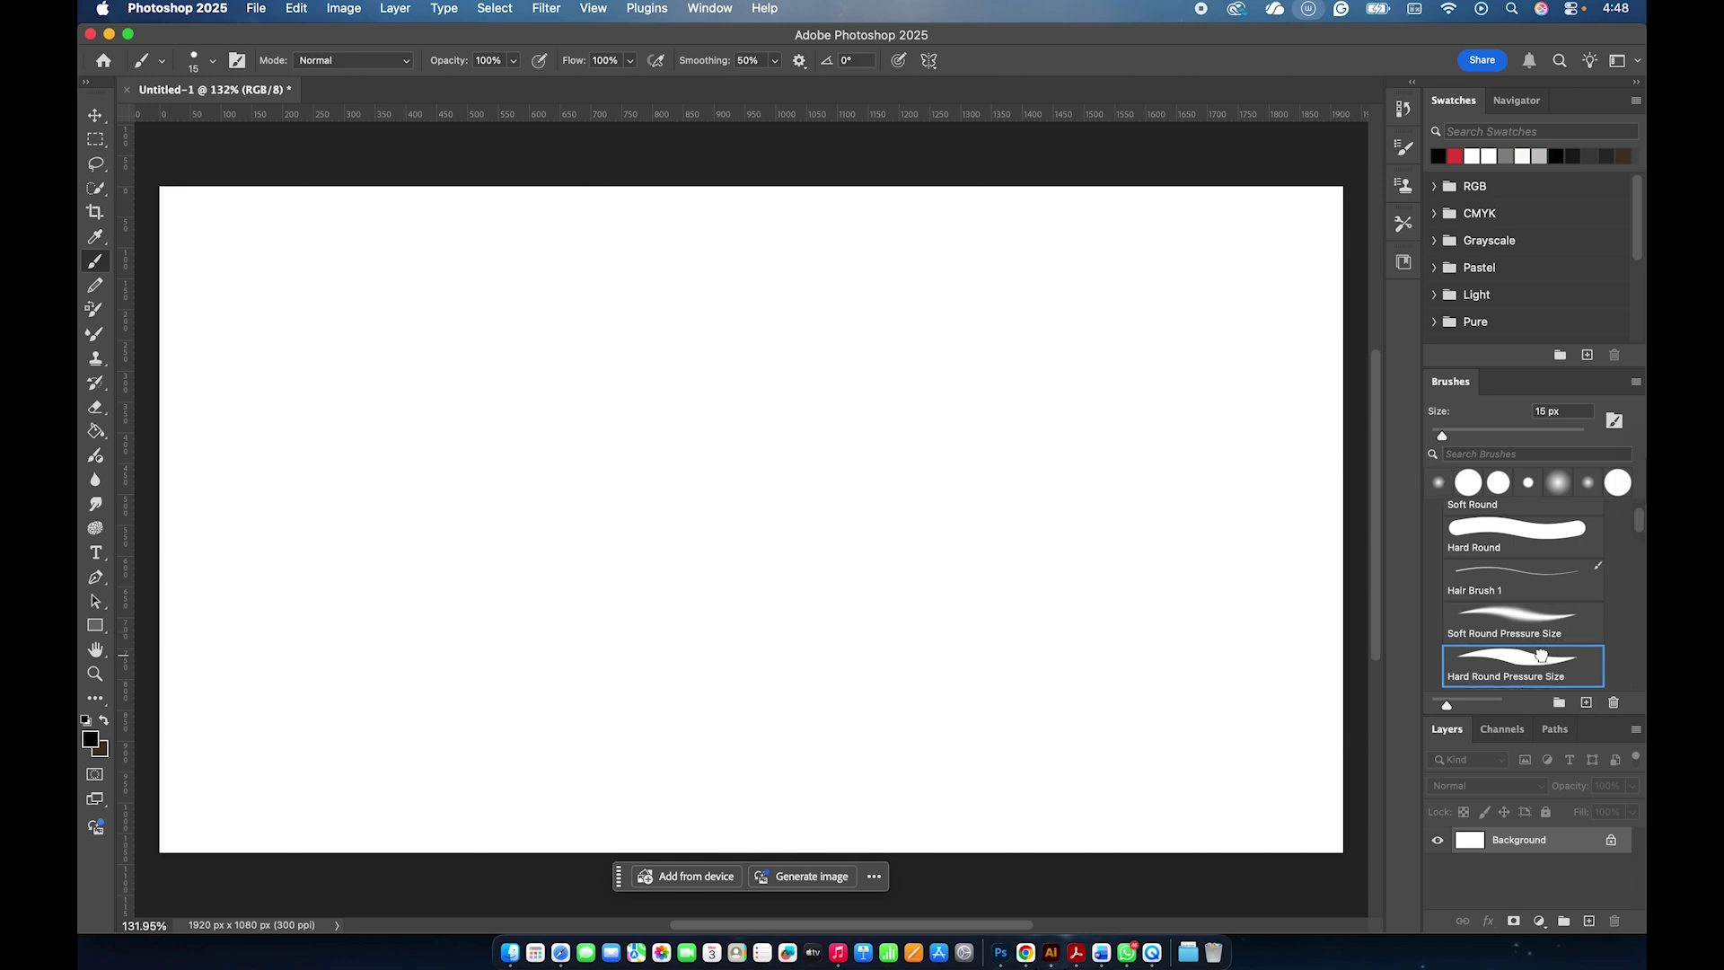
Turn on pressure-controlled opacity, paint a test stroke with the Hard Round Pressure Size brush, and undo it.
click(539, 61)
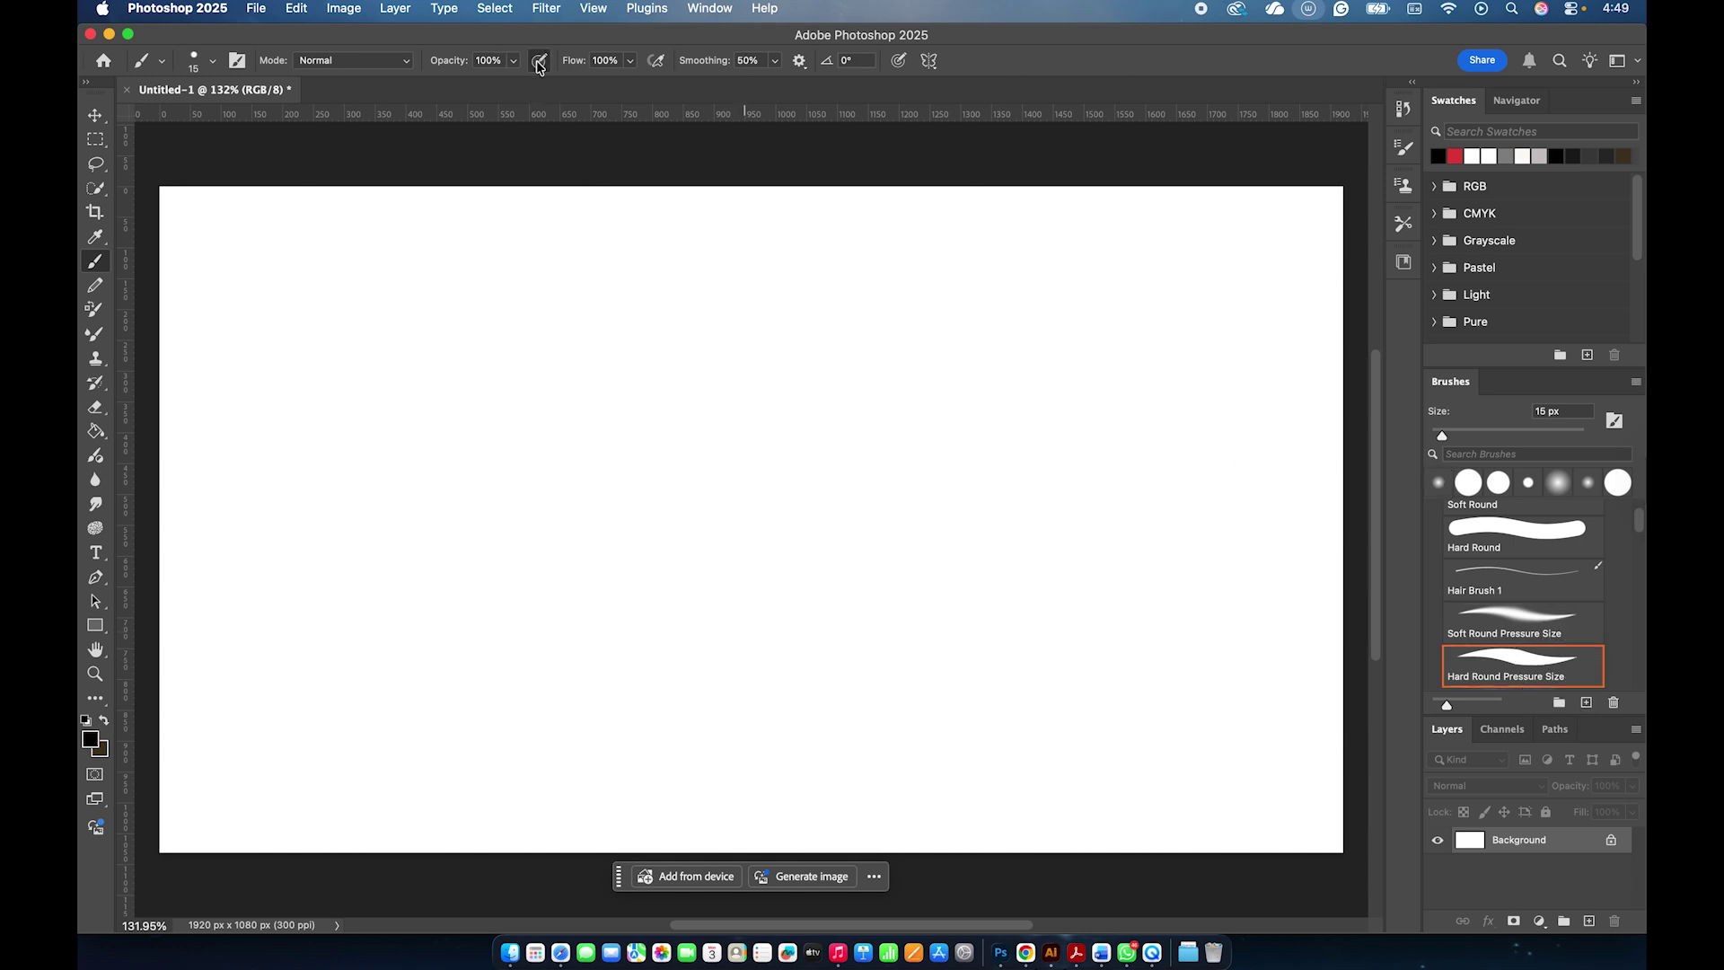
mouse_move(461, 288)
mouse_down()
mouse_move(693, 311)
mouse_move(759, 383)
mouse_move(666, 470)
mouse_move(622, 395)
mouse_move(743, 345)
mouse_up()
key(super+z)
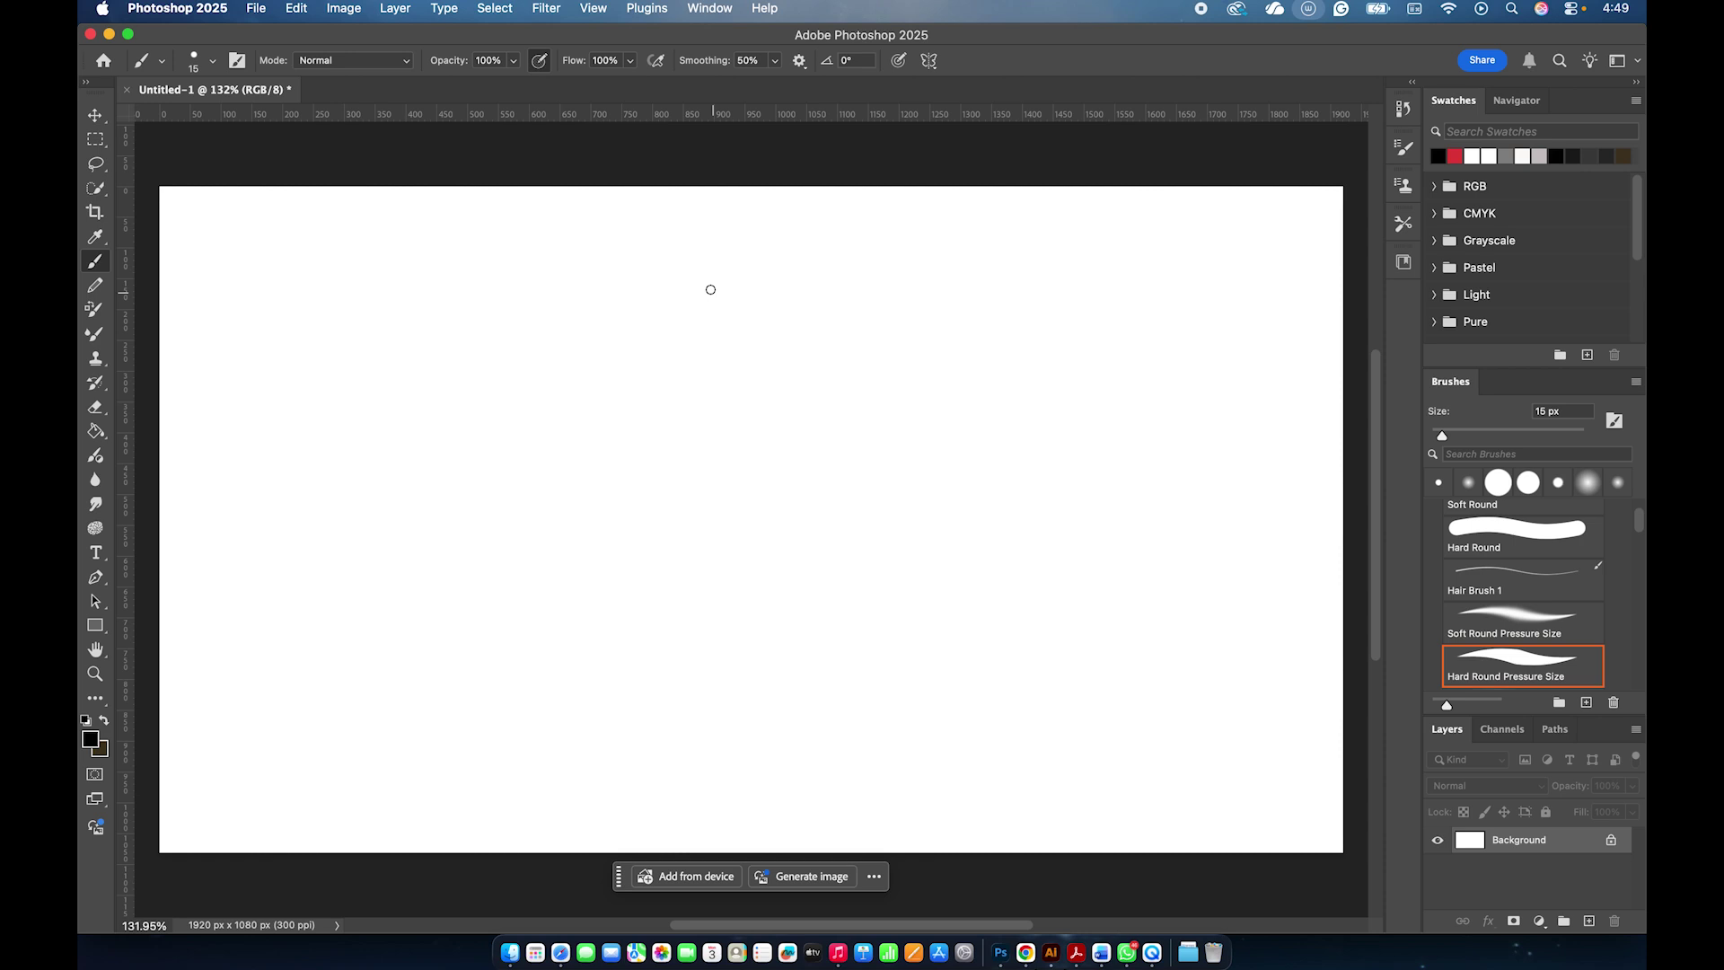
scroll(1450, 613, down, 3)
scroll(1450, 613, up, 5)
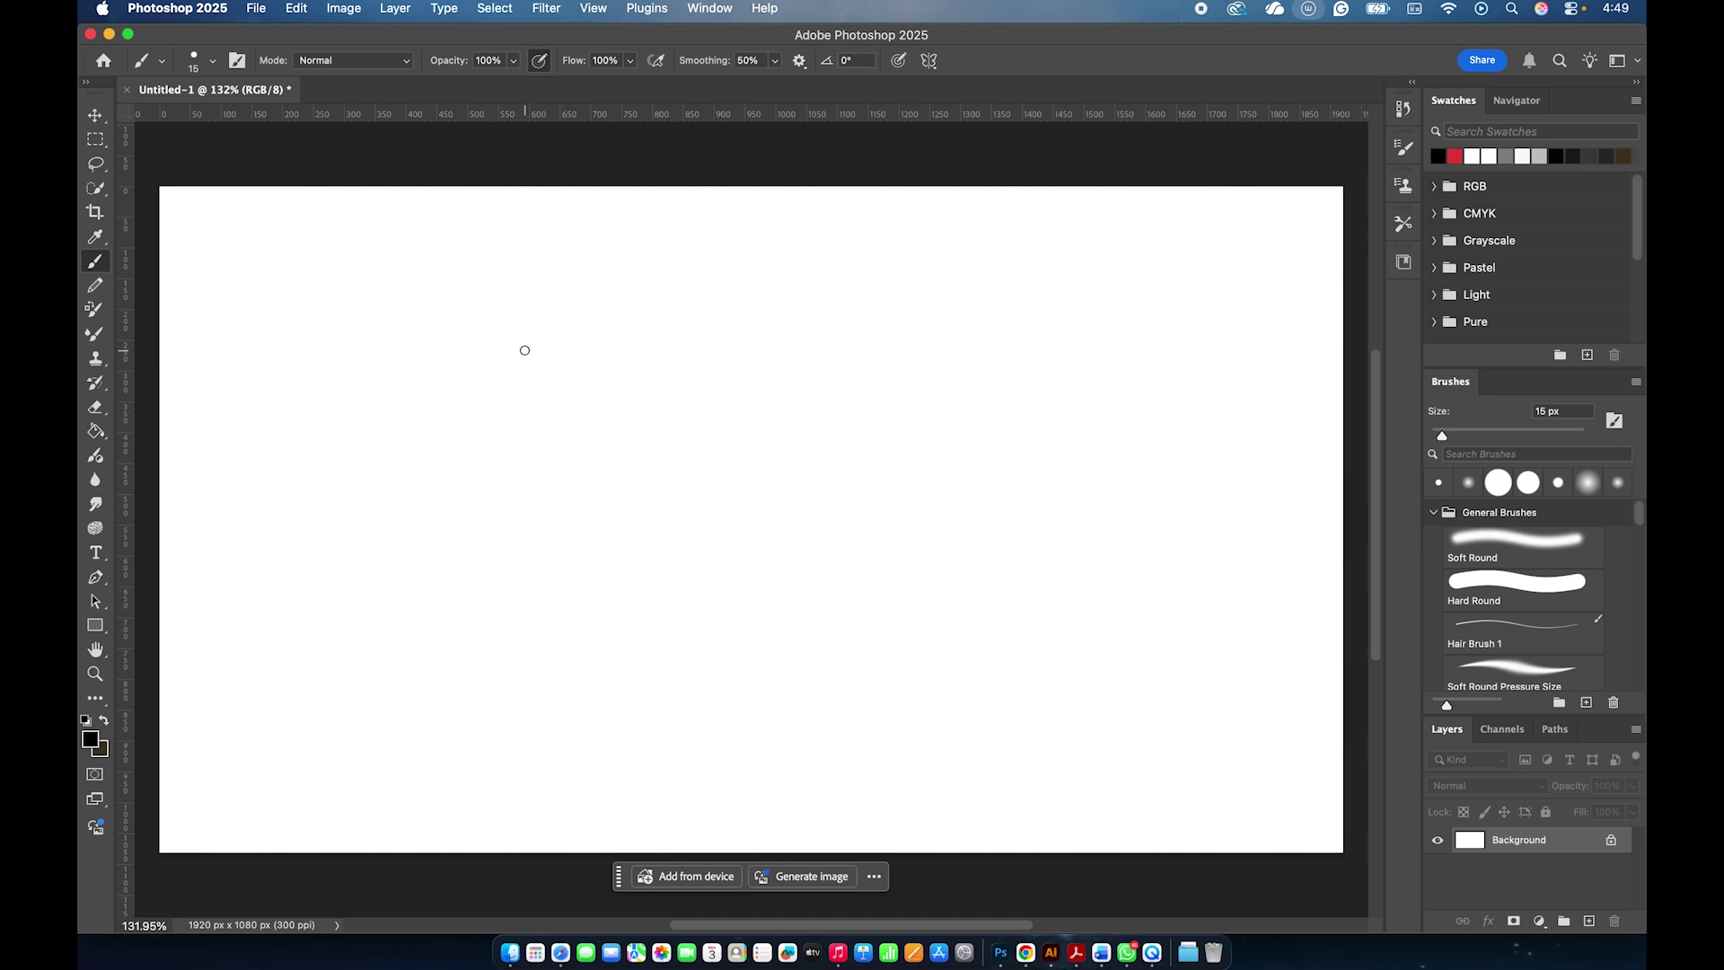
Paint a small S shape on the blank canvas and define it as a brush preset named "s".
mouse_move(525, 350)
mouse_down()
mouse_move(477, 381)
mouse_move(535, 392)
mouse_move(485, 419)
mouse_up()
click(95, 115)
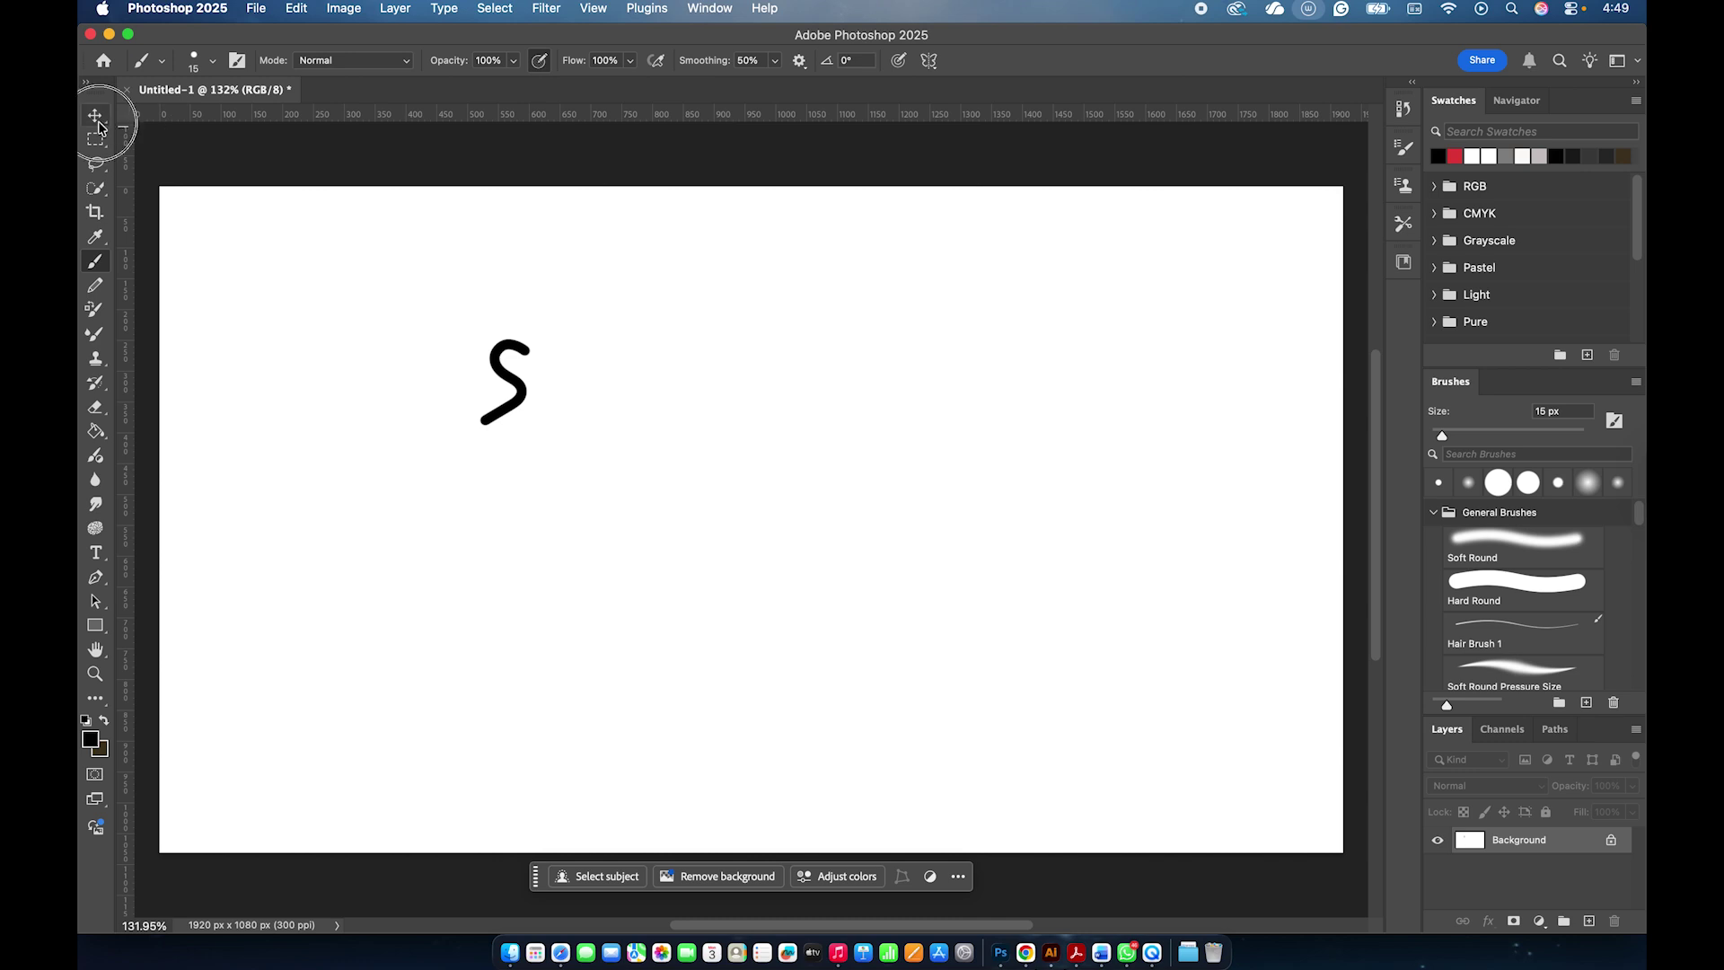
click(346, 11)
mouse_move(295, 14)
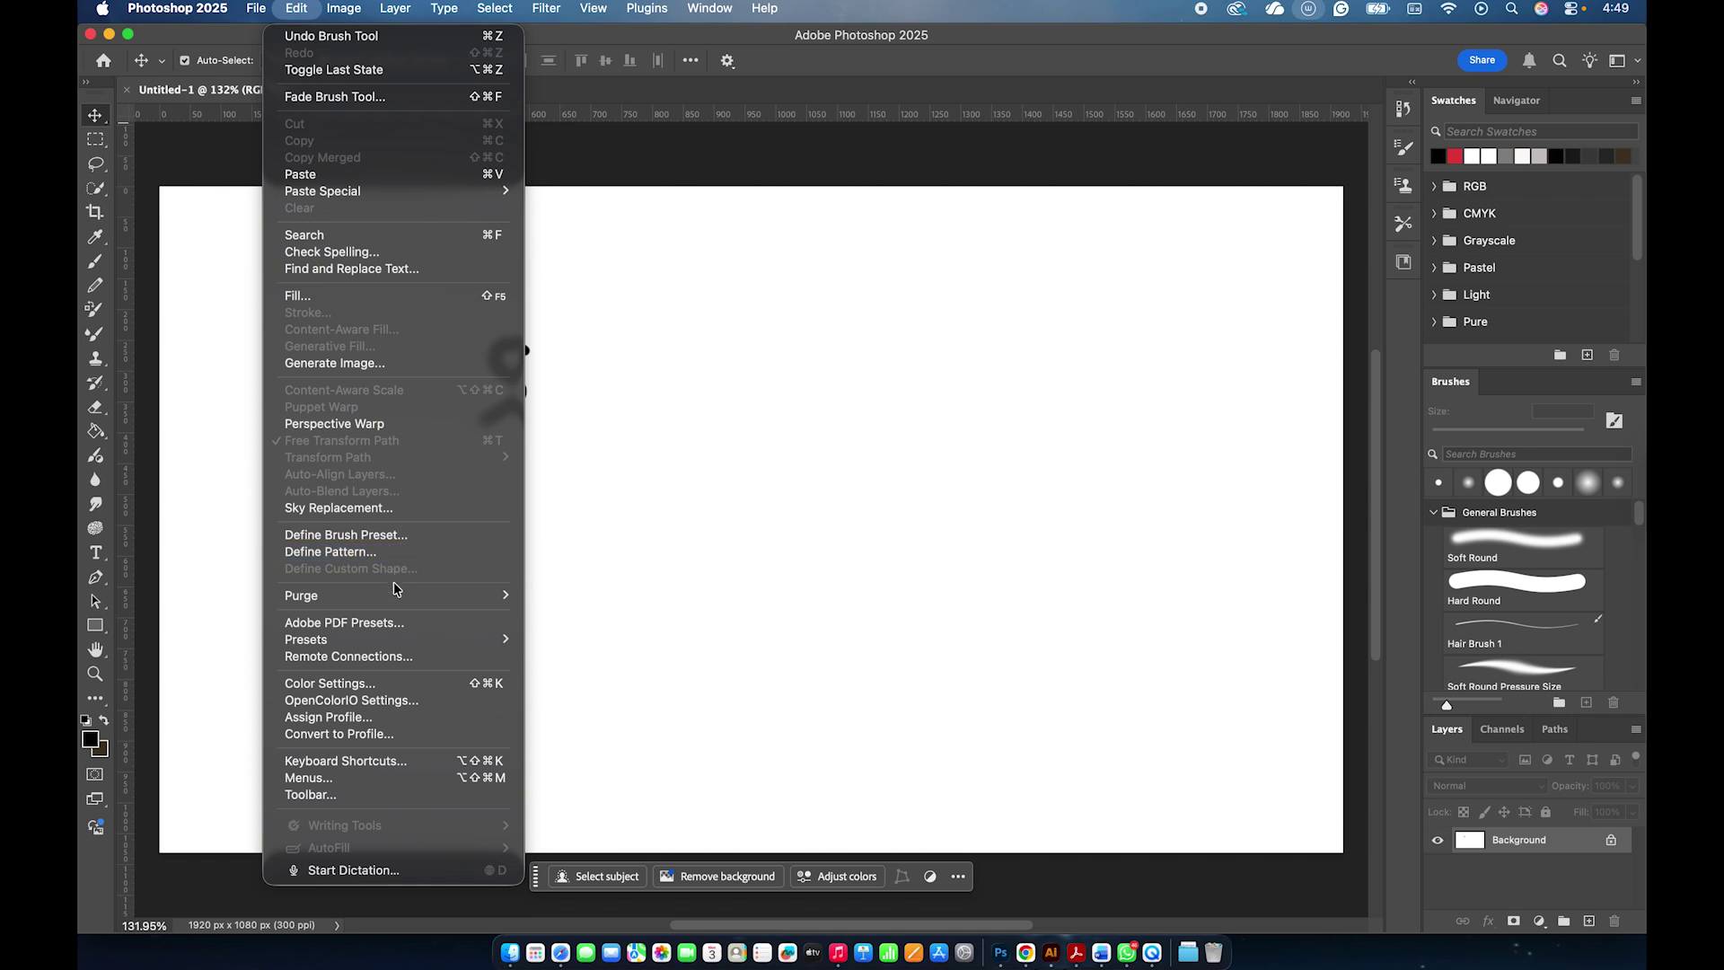
click(396, 535)
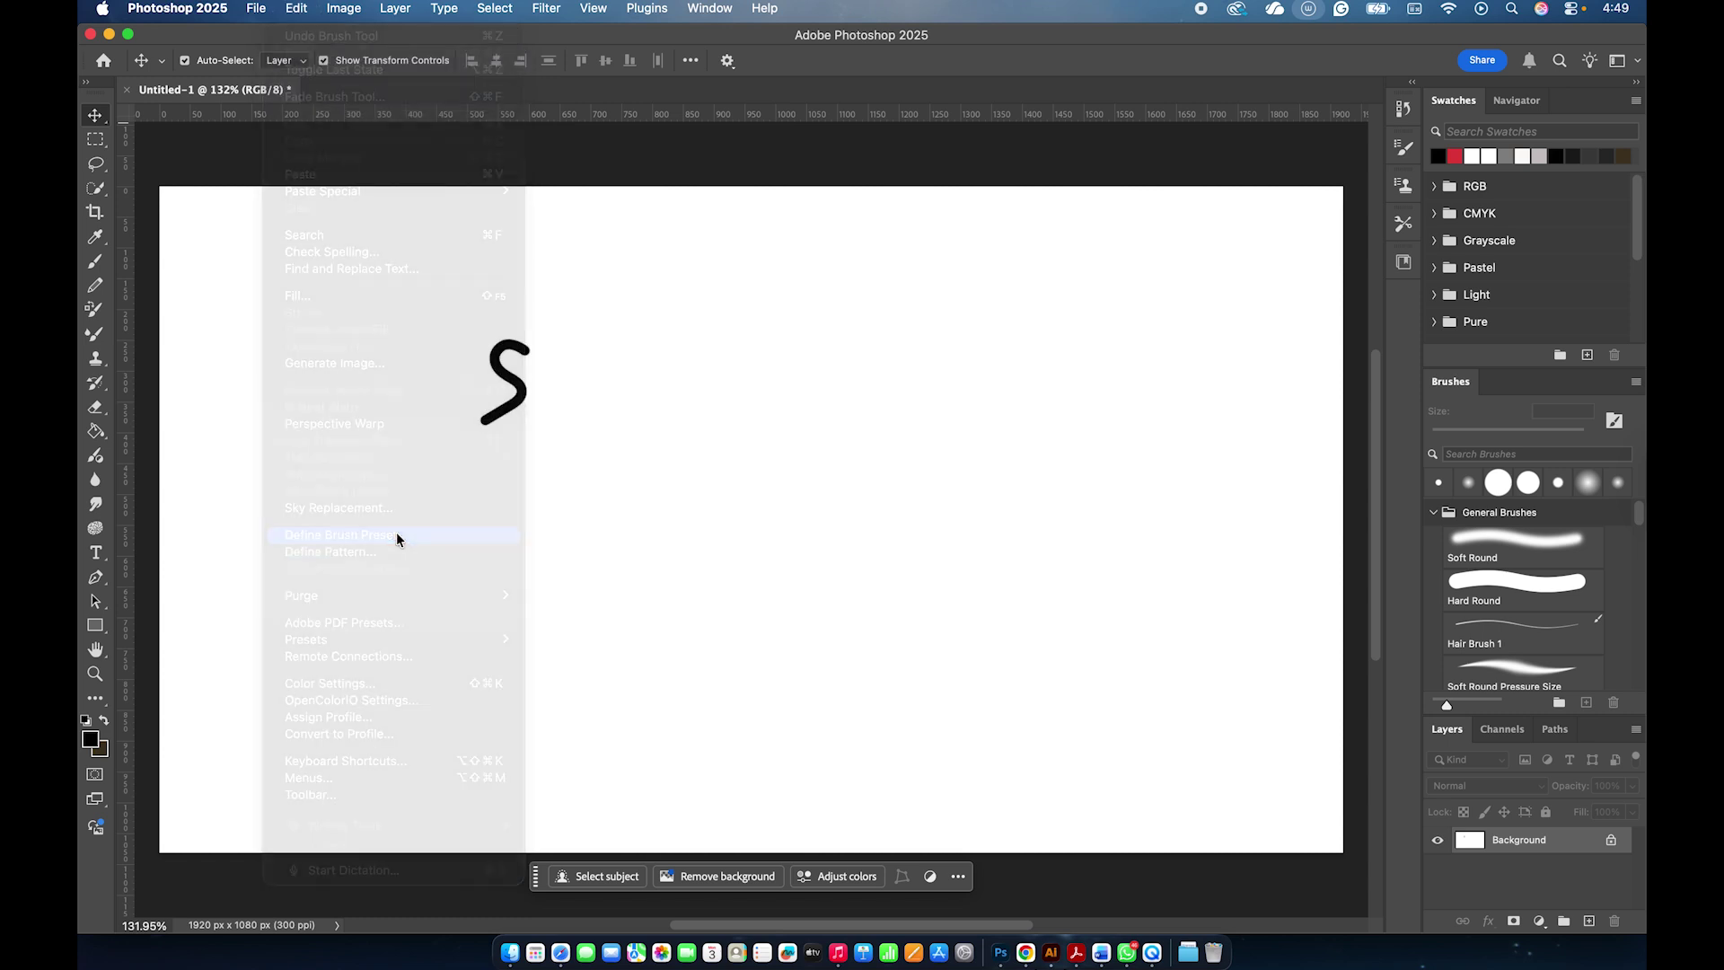
text(s)
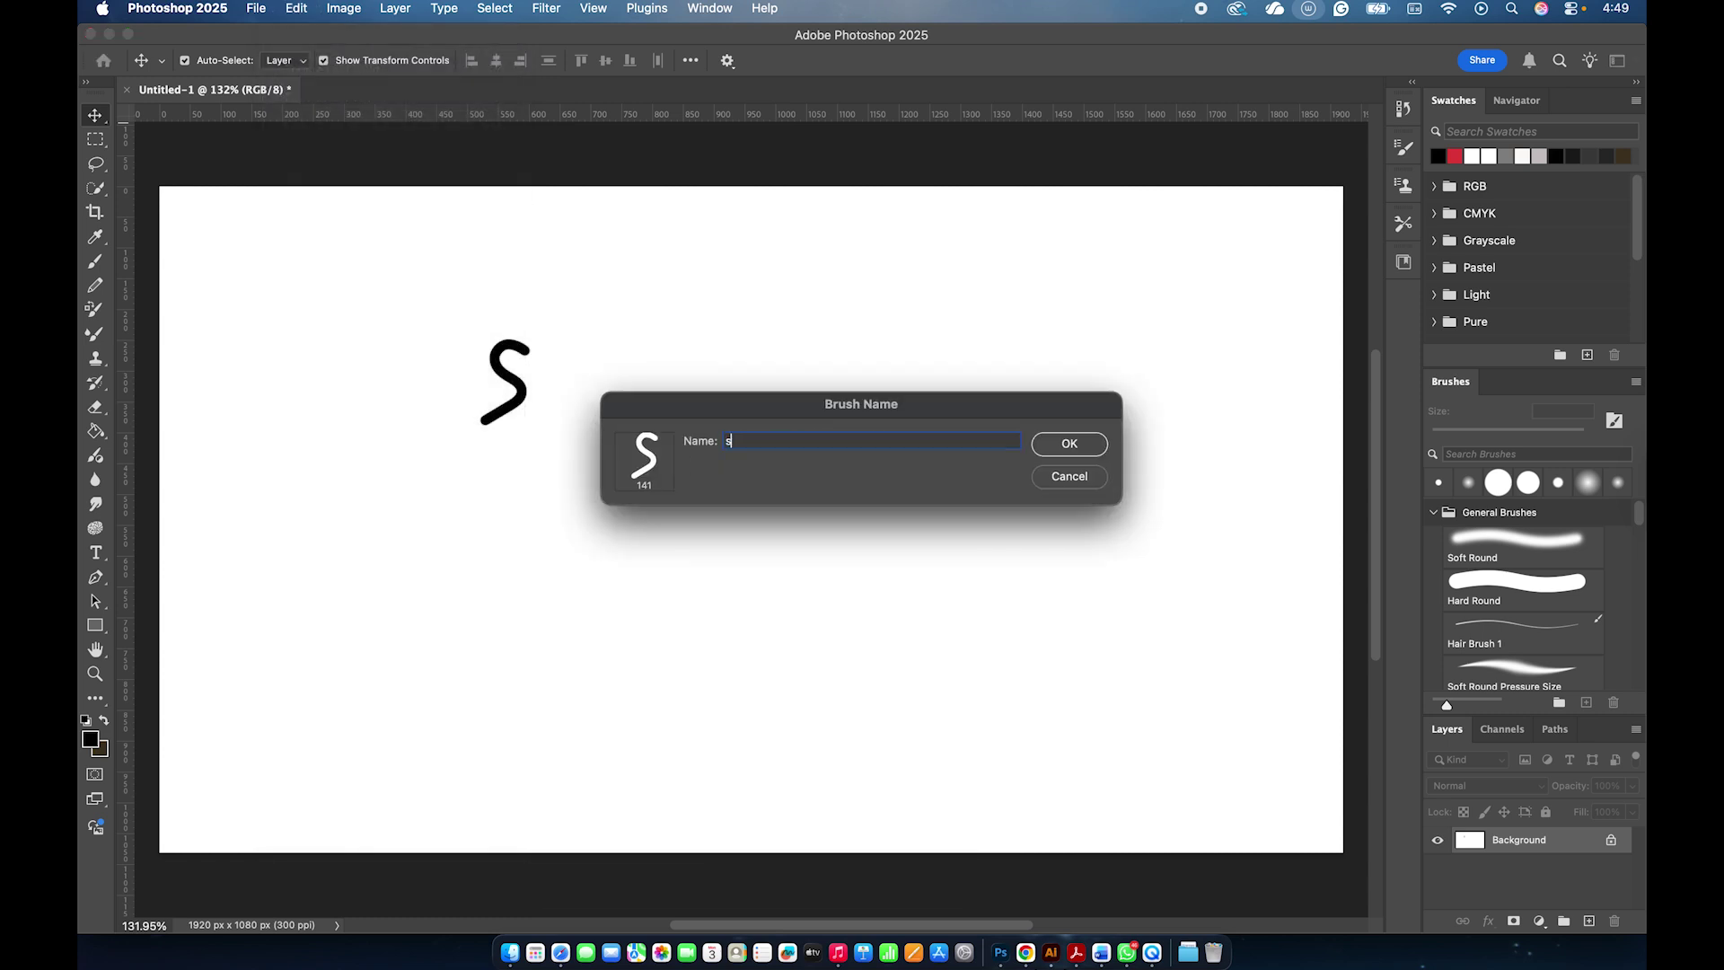
click(1064, 444)
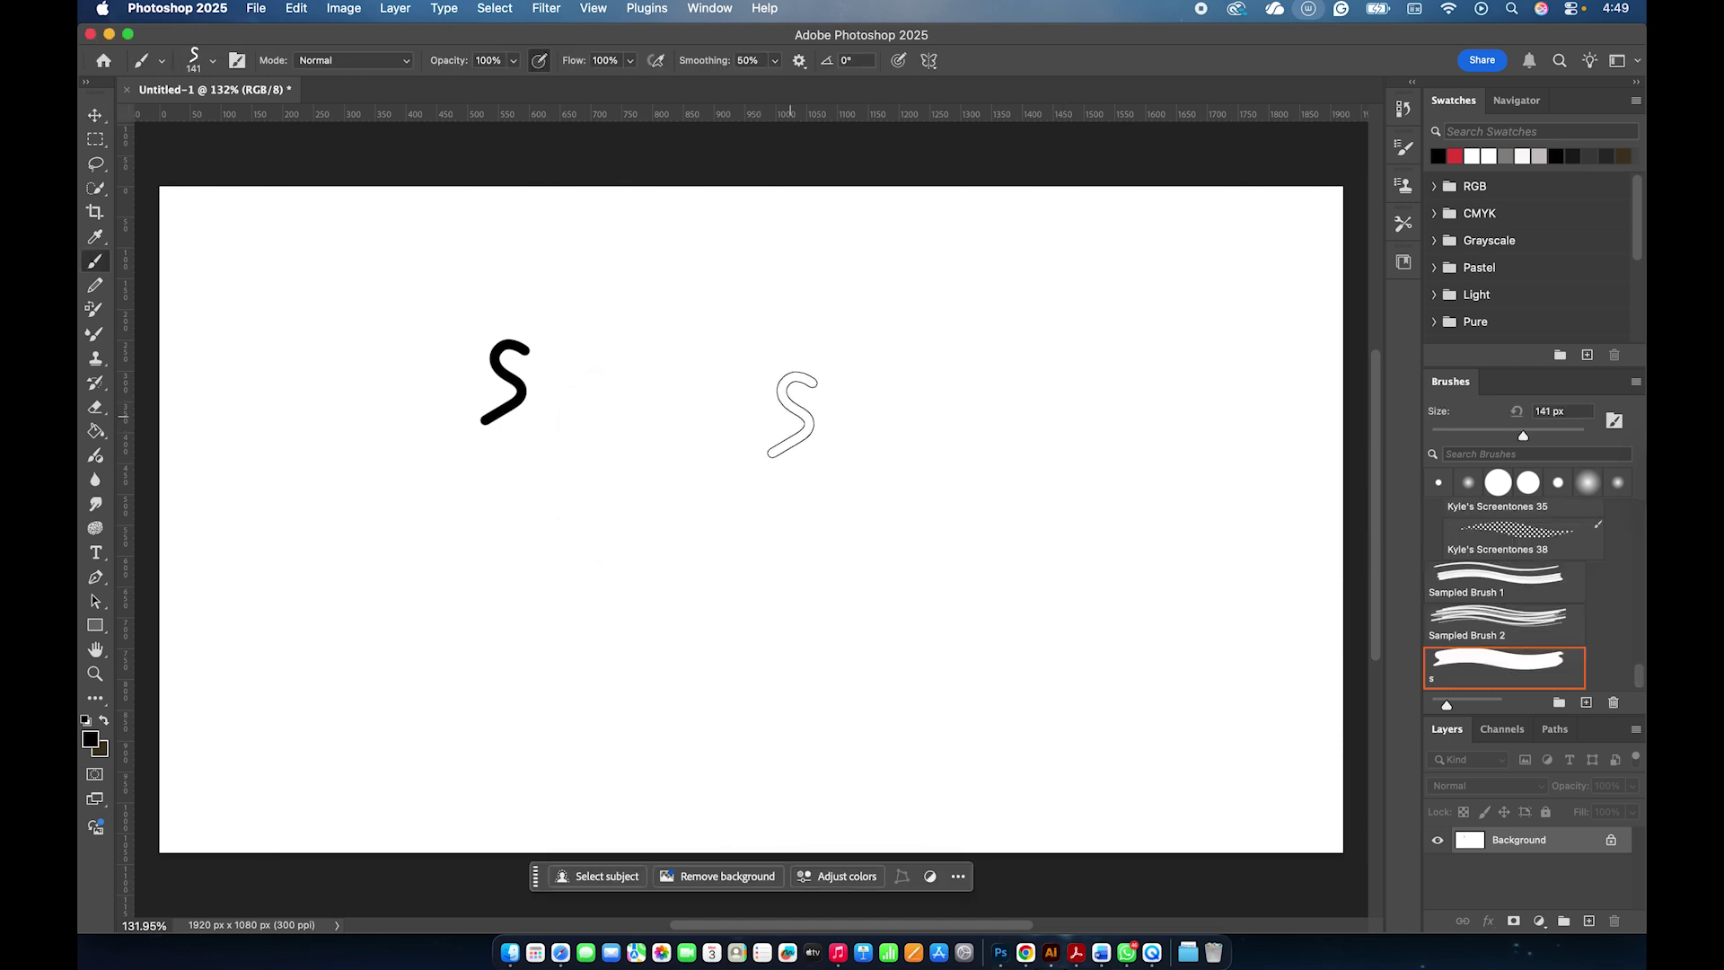
Paint a test stroke with the new S-shaped brush at full opacity and undo it.
click(840, 409)
mouse_move(787, 382)
mouse_down()
mouse_move(705, 385)
mouse_move(705, 493)
mouse_move(620, 542)
mouse_move(609, 596)
mouse_up()
key(super+z)
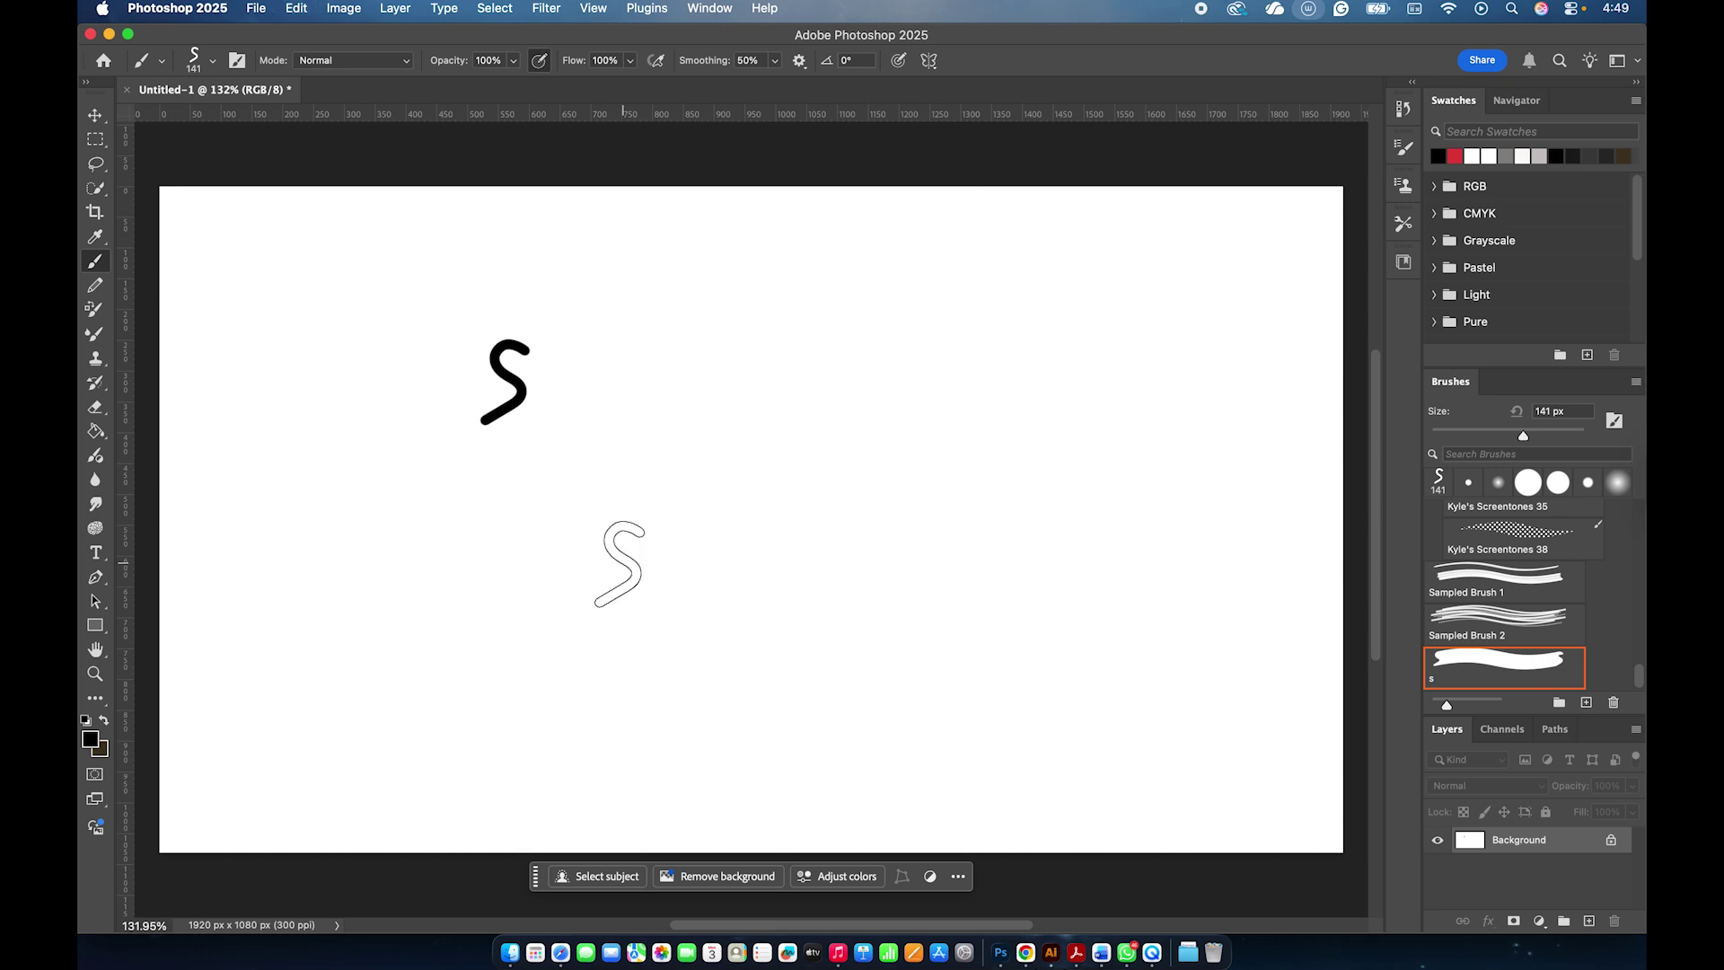
Lower the brush opacity to 21% and paint overlapping strokes with the S-shaped brush beside the original S.
click(515, 62)
drag(515, 85, 442, 84)
mouse_move(909, 380)
mouse_down()
mouse_move(851, 443)
mouse_move(1010, 385)
mouse_move(962, 367)
mouse_move(844, 385)
mouse_move(987, 337)
mouse_move(867, 421)
mouse_move(894, 441)
mouse_move(827, 498)
mouse_move(790, 512)
mouse_up()
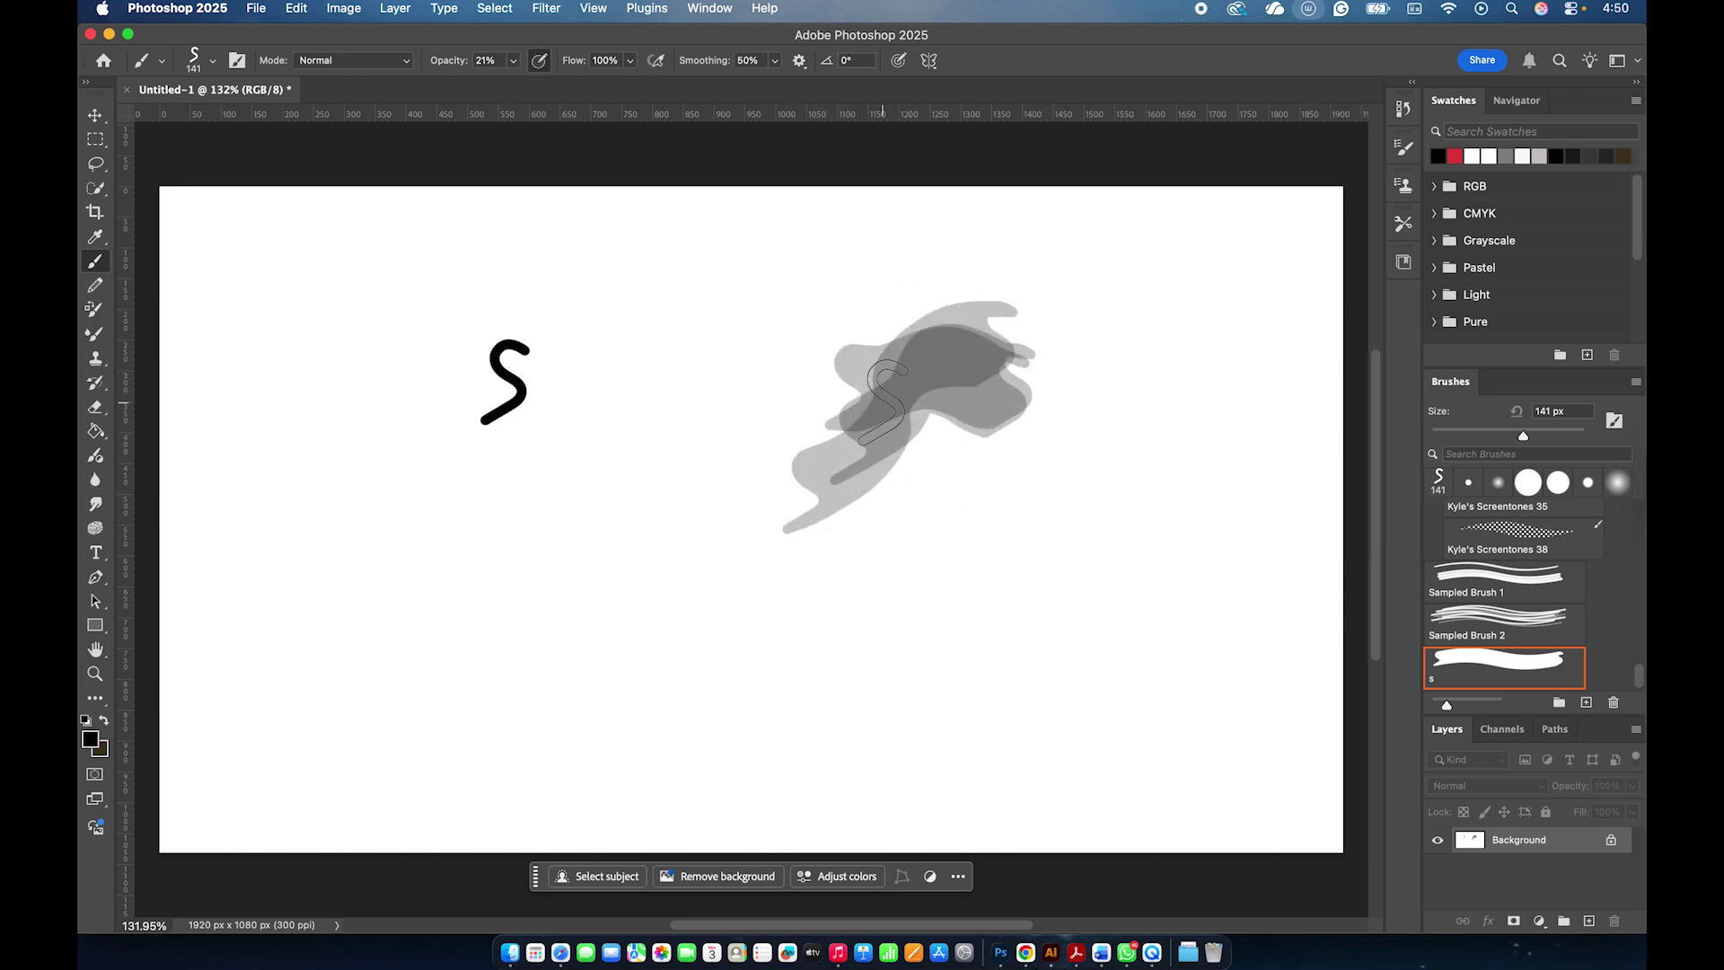
Set the brush angle to 90° and paint two curved strokes below the S.
click(853, 61)
text(90)
key(Return)
drag(651, 485, 648, 669)
drag(556, 477, 466, 791)
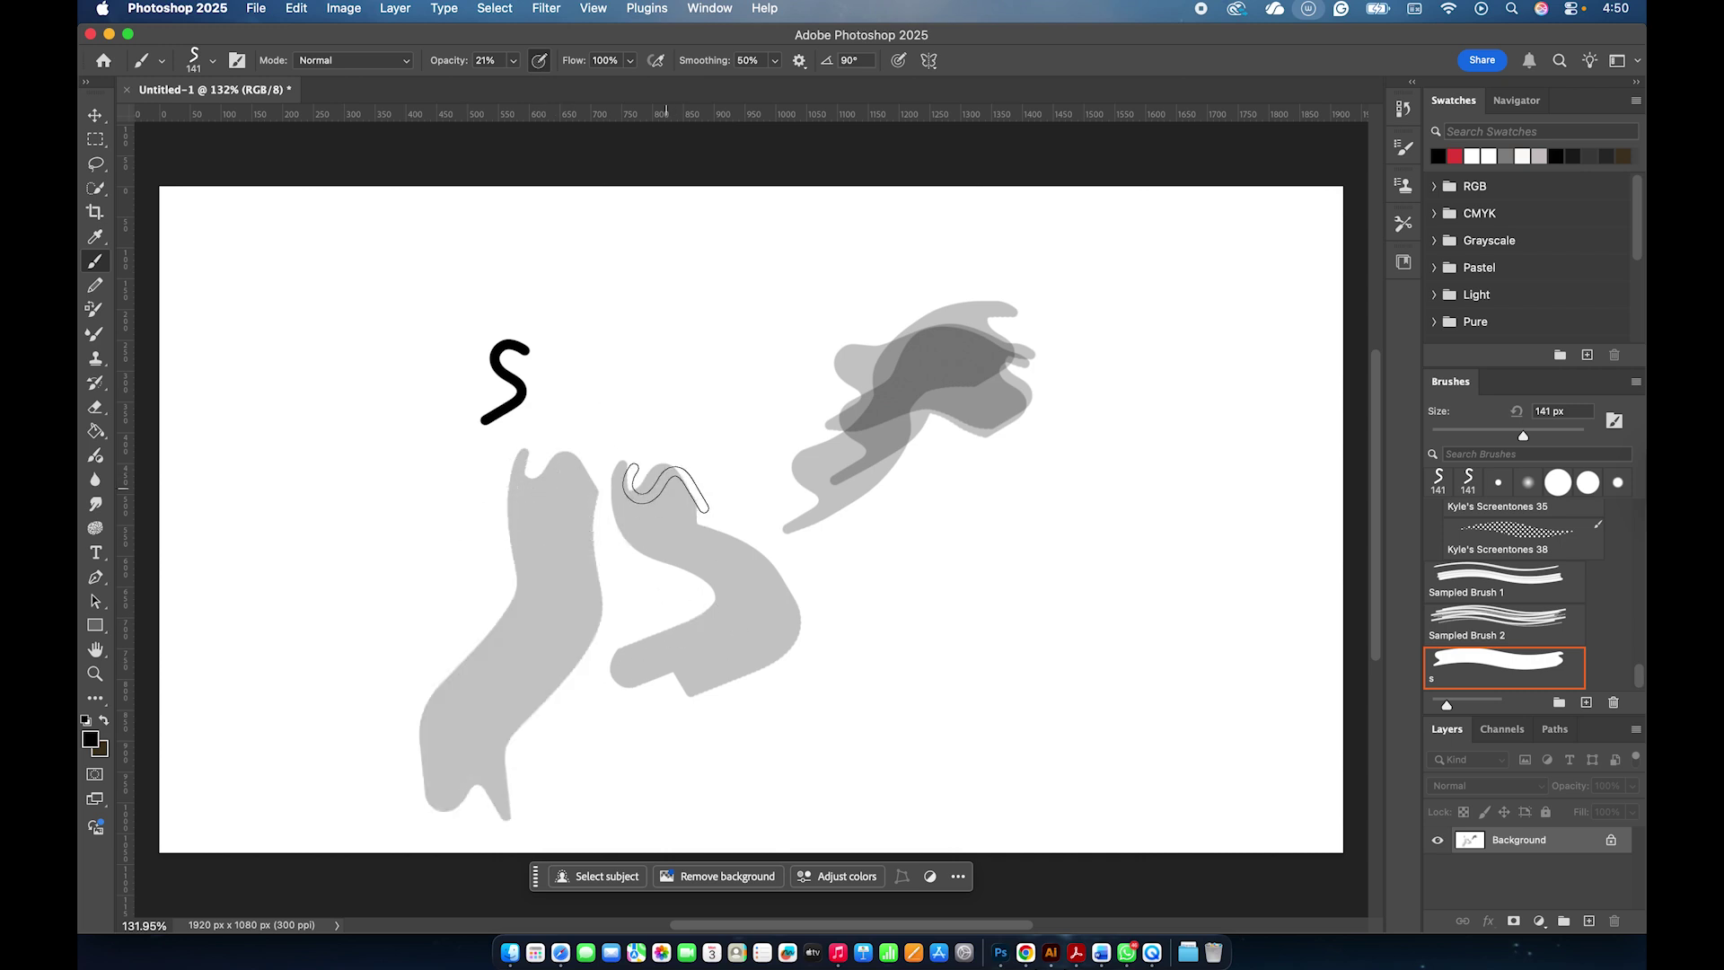
Undo all the painted strokes, including the original S, until the canvas is blank.
key(super+z)
key(super+z)
key(super+z)
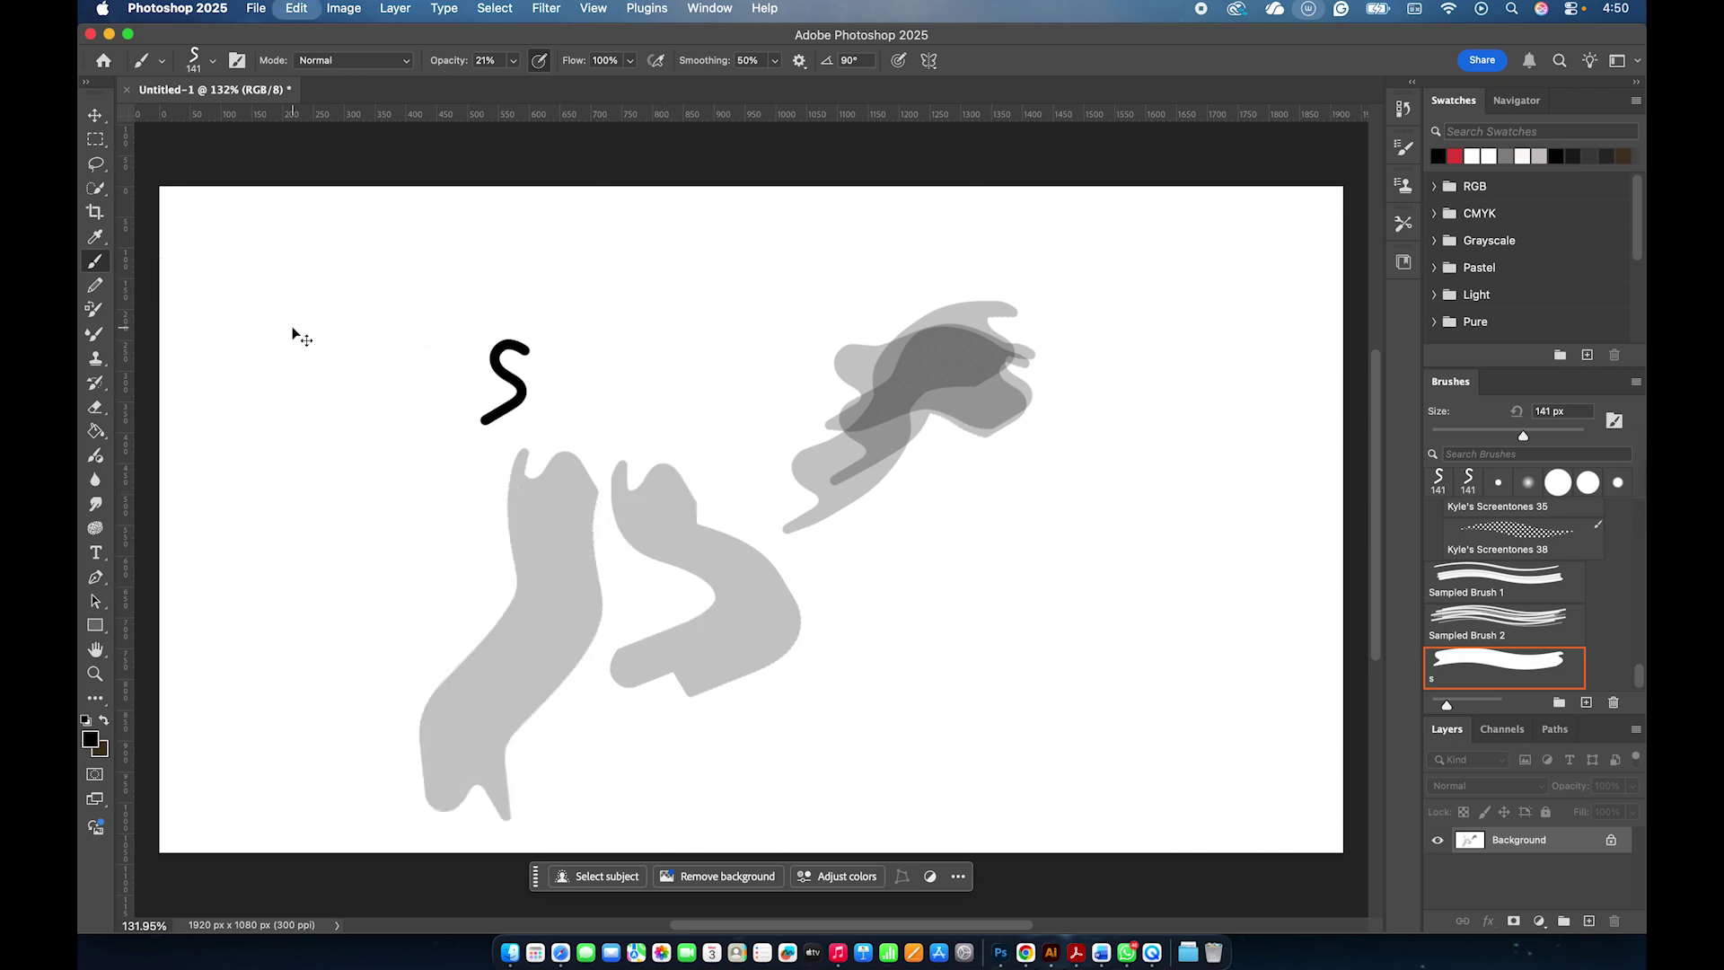
key(super+z)
key(super+z)
key(super+z)
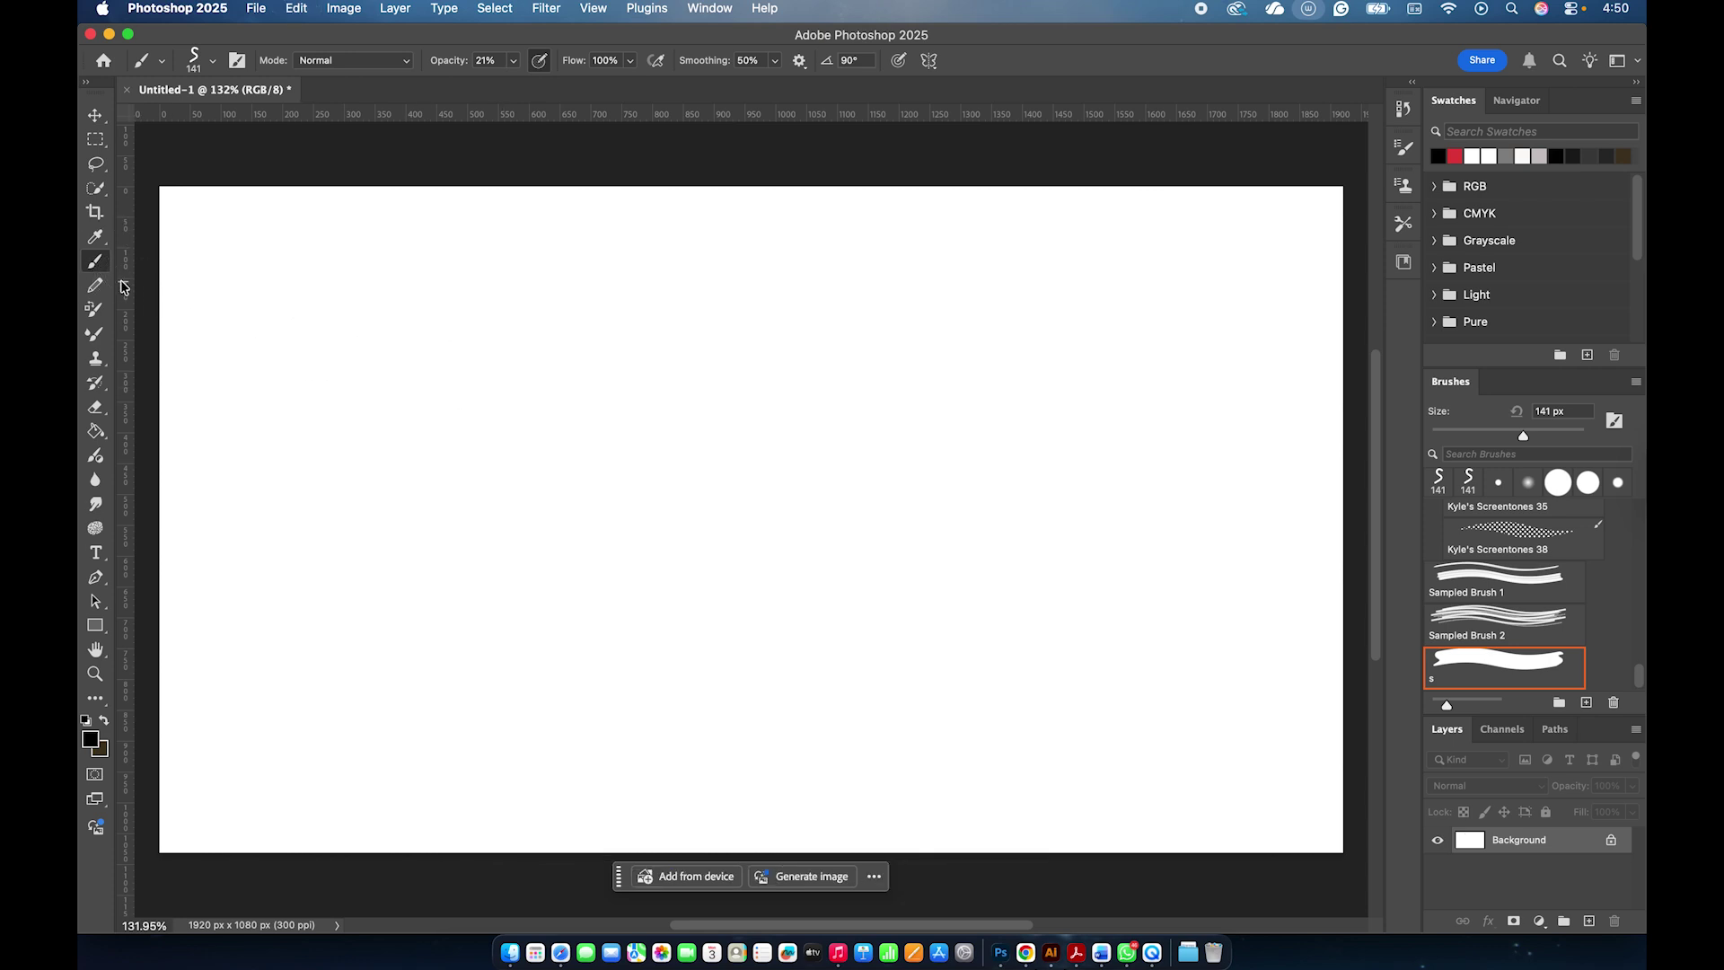
Choose the Hard Round brush preset, paint a single test dab, and undo it.
right_click(766, 400)
scroll(898, 647, up, 15)
click(889, 684)
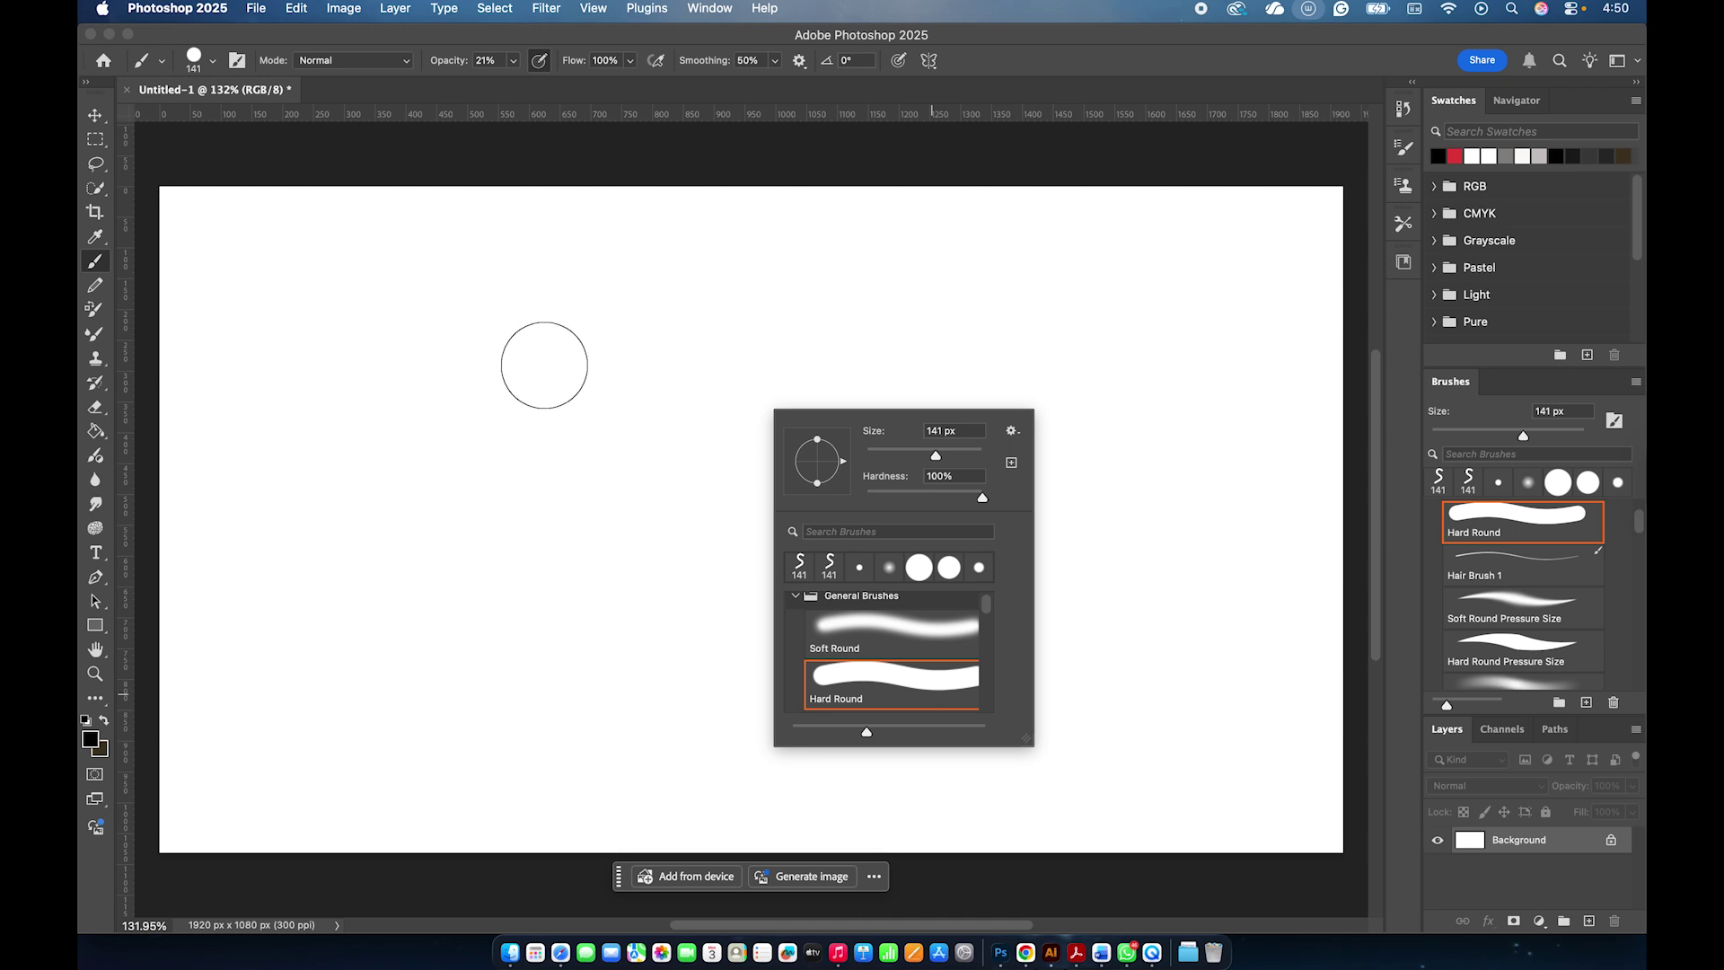
click(705, 395)
key(super+z)
Reduce the Hard Round brush to 60 px, undo a test dab, and set the opacity to 100%.
key(bracketleft)
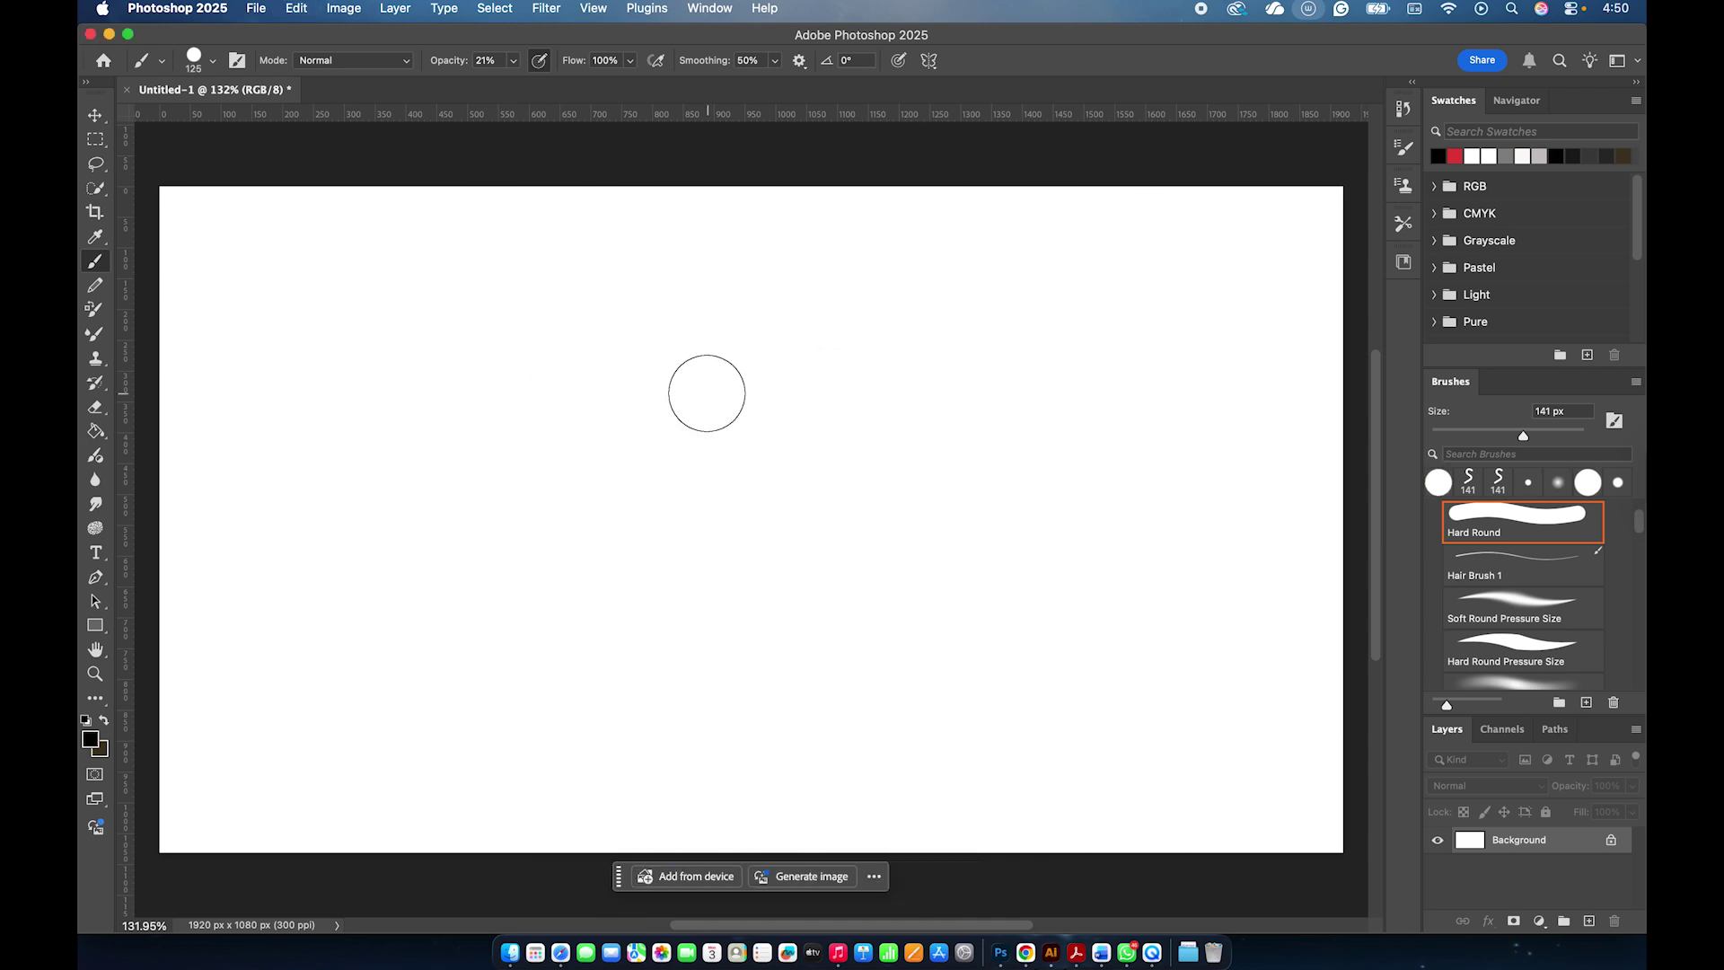
key(bracketleft)
key(bracketleft)
key(bracketleft)
key(bracketleft)
key(bracketleft)
click(566, 405)
key(super+z)
key(0)
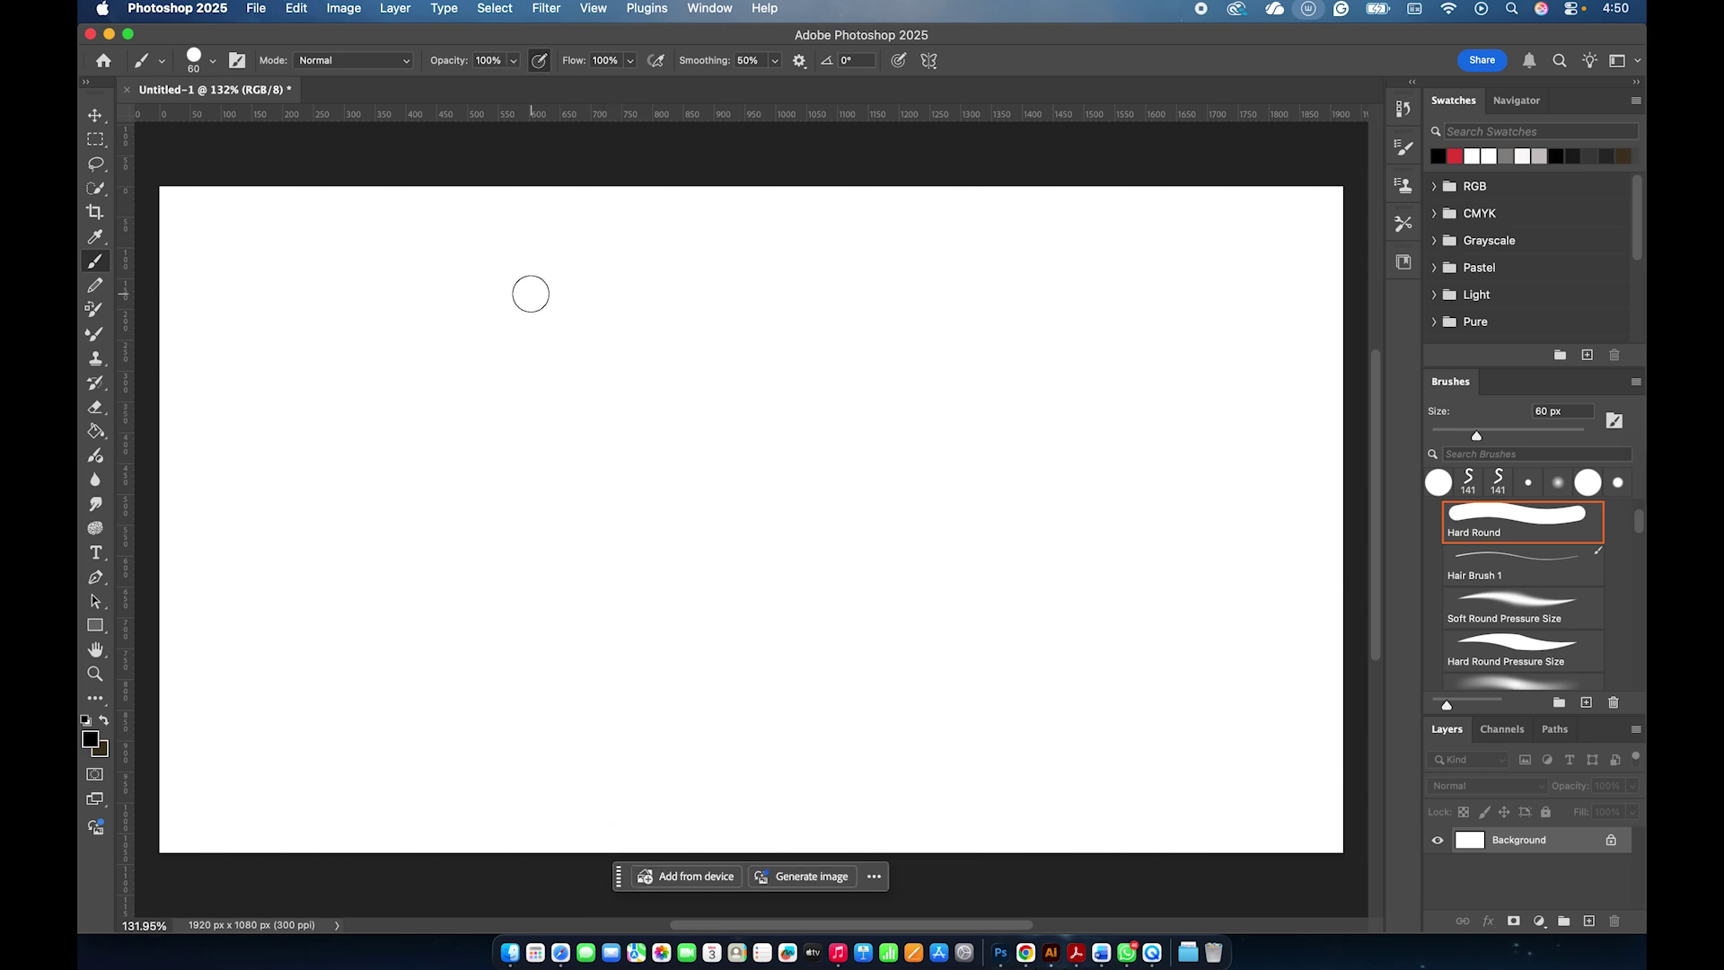
Paint four separate black dots with the 60 px brush as the corners of a loose cluster.
click(552, 475)
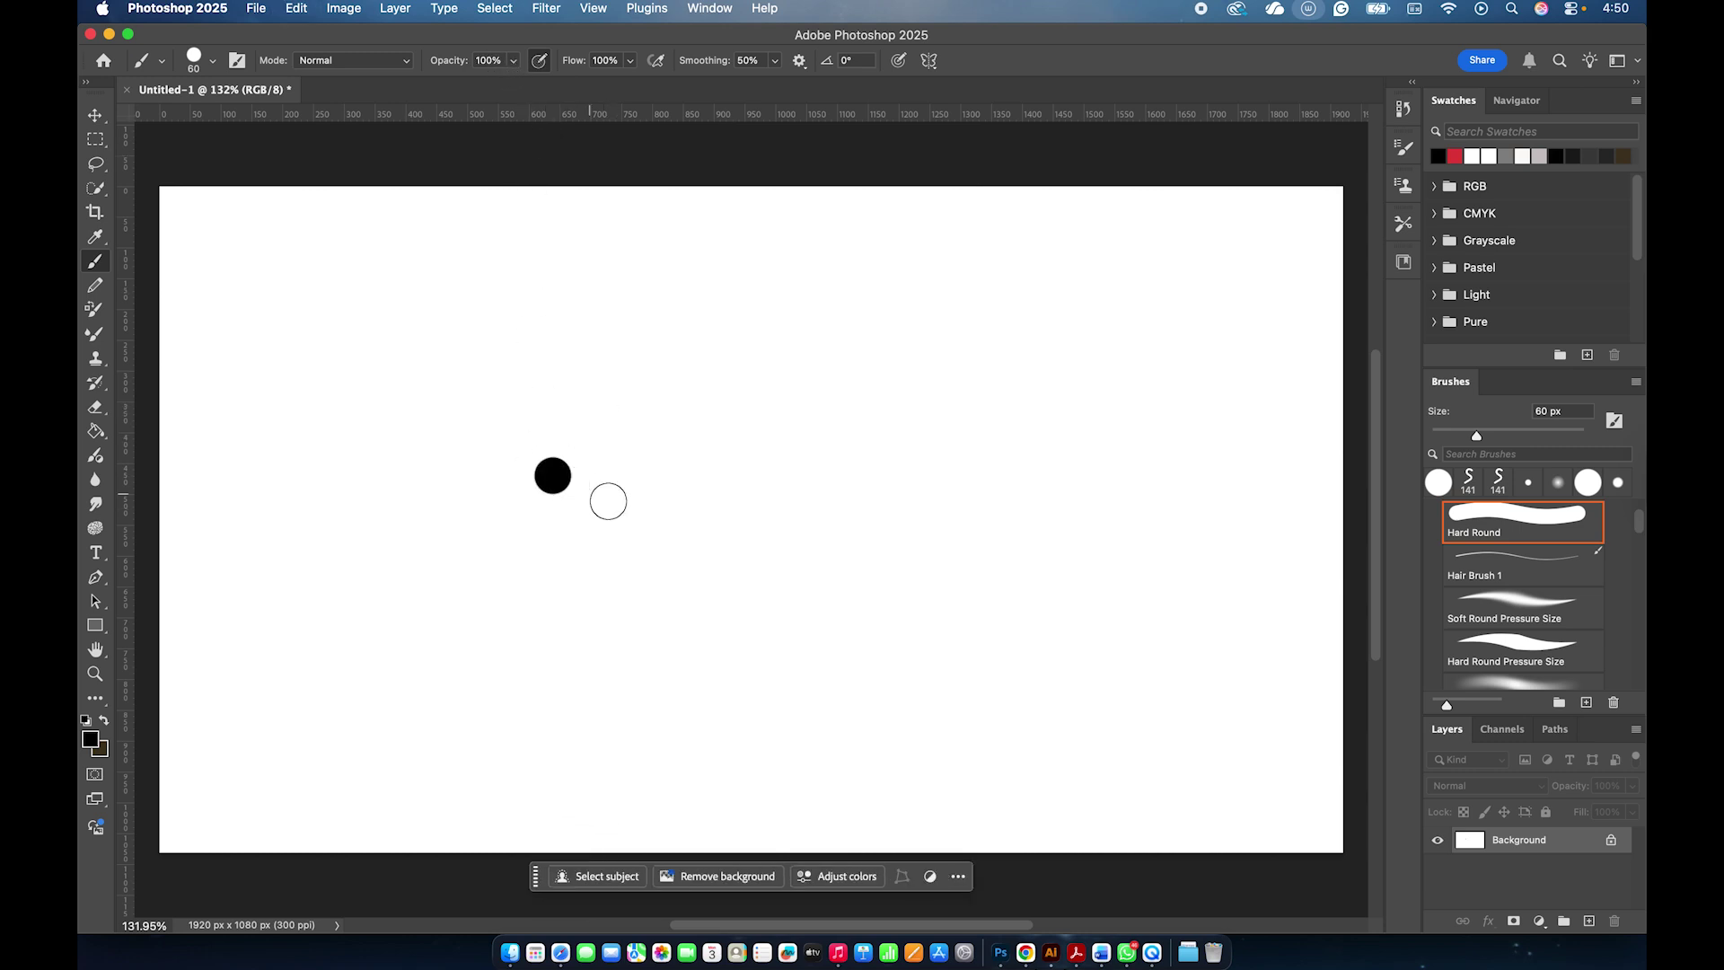
click(685, 548)
click(662, 429)
click(552, 567)
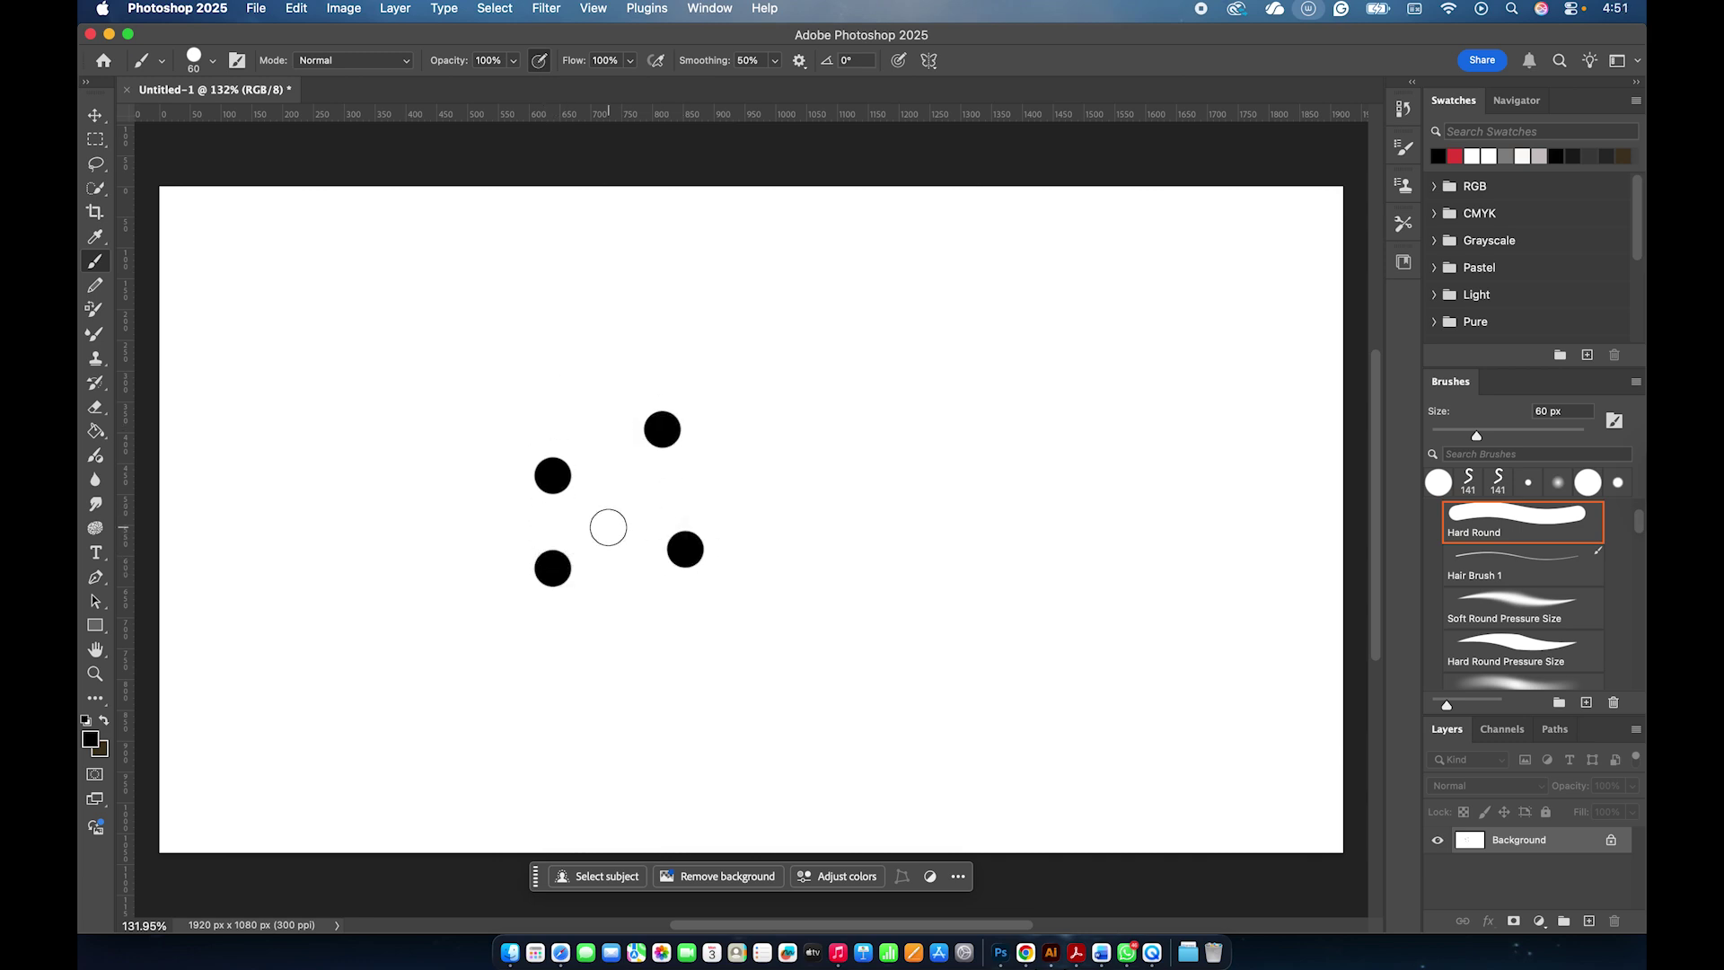
Reduce the brush to 25 px and paint five smaller dots between the four large ones.
key(bracketleft)
key(bracketleft)
key(bracketleft)
key(bracketleft)
key(bracketleft)
key(bracketleft)
click(641, 480)
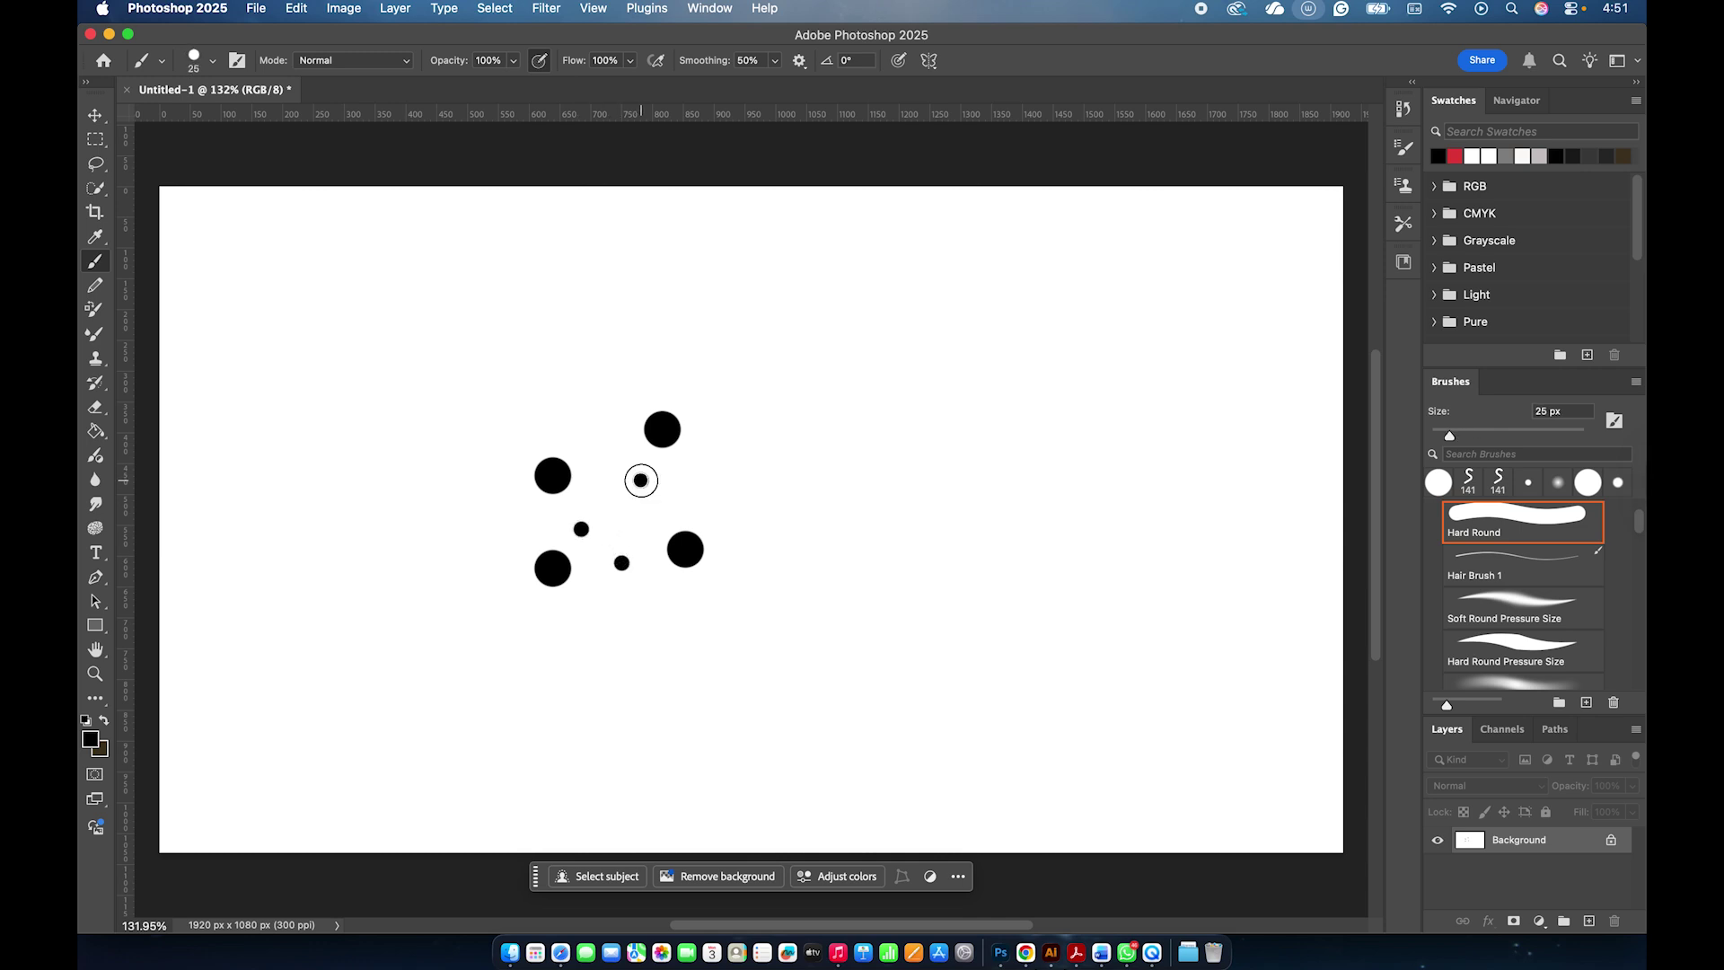
click(603, 445)
click(626, 508)
Reduce the brush to 9 px and add three tiny dots inside the cluster.
key(bracketleft)
key(bracketleft)
key(bracketleft)
Define the dot cluster as a brush preset named "Rambut" and check it in the brush picker.
click(297, 9)
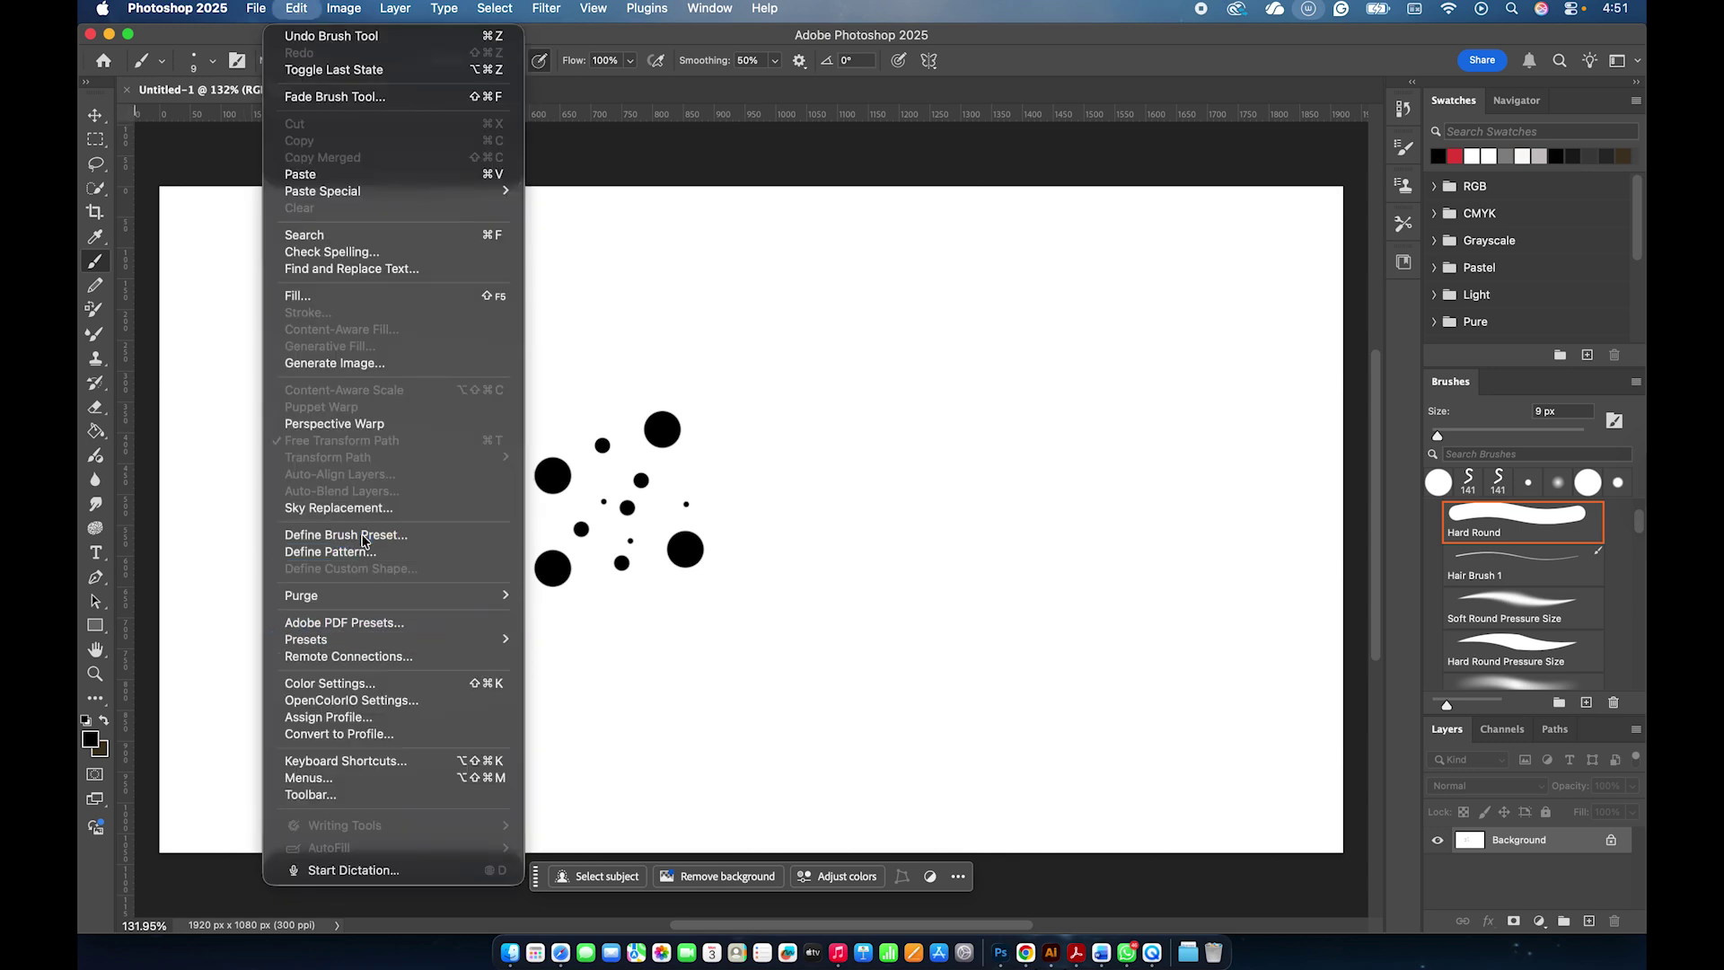
click(345, 535)
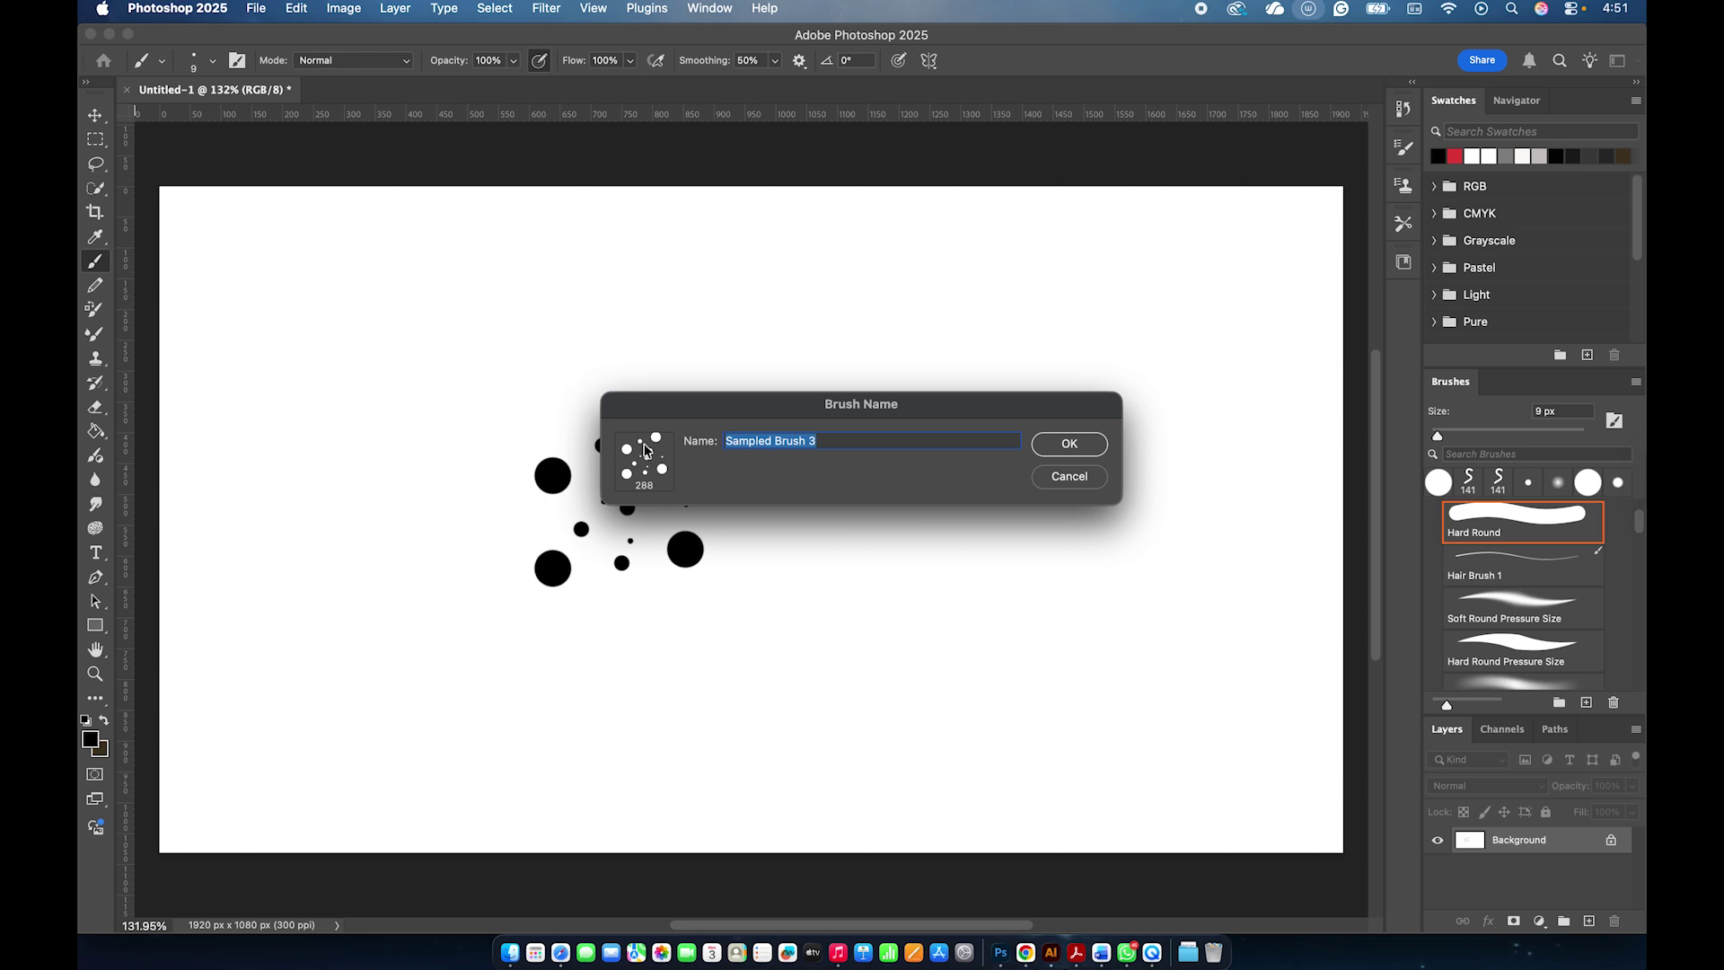
text(Rambut)
click(1073, 444)
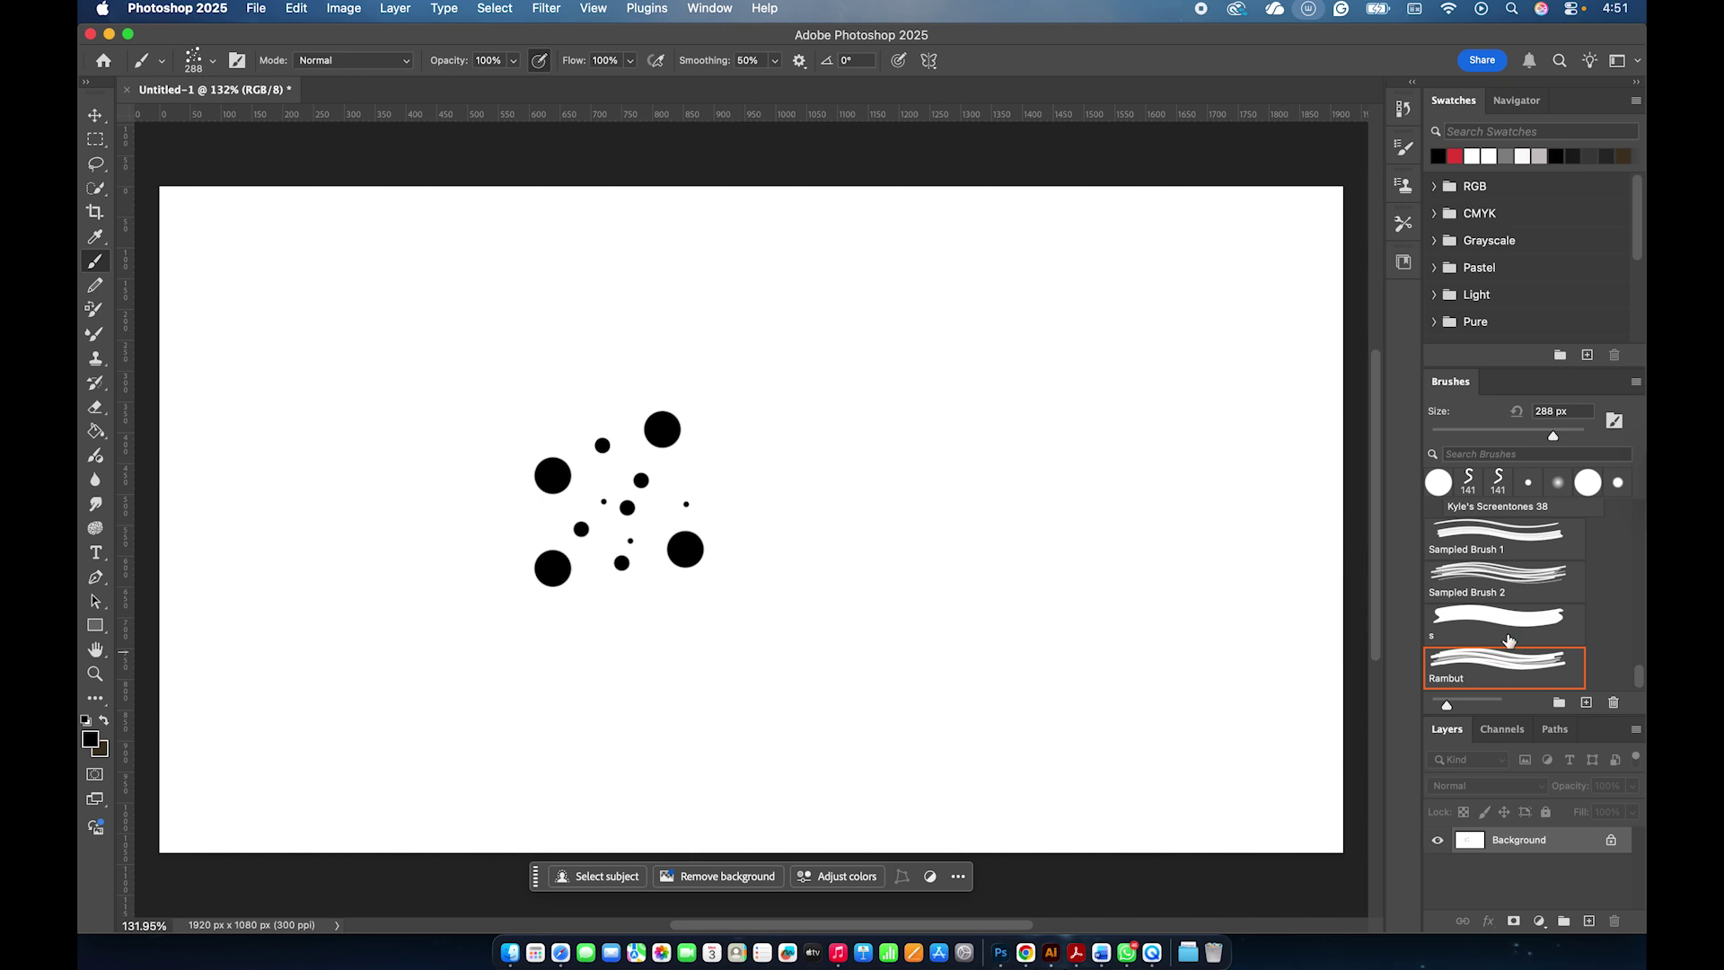
right_click(992, 429)
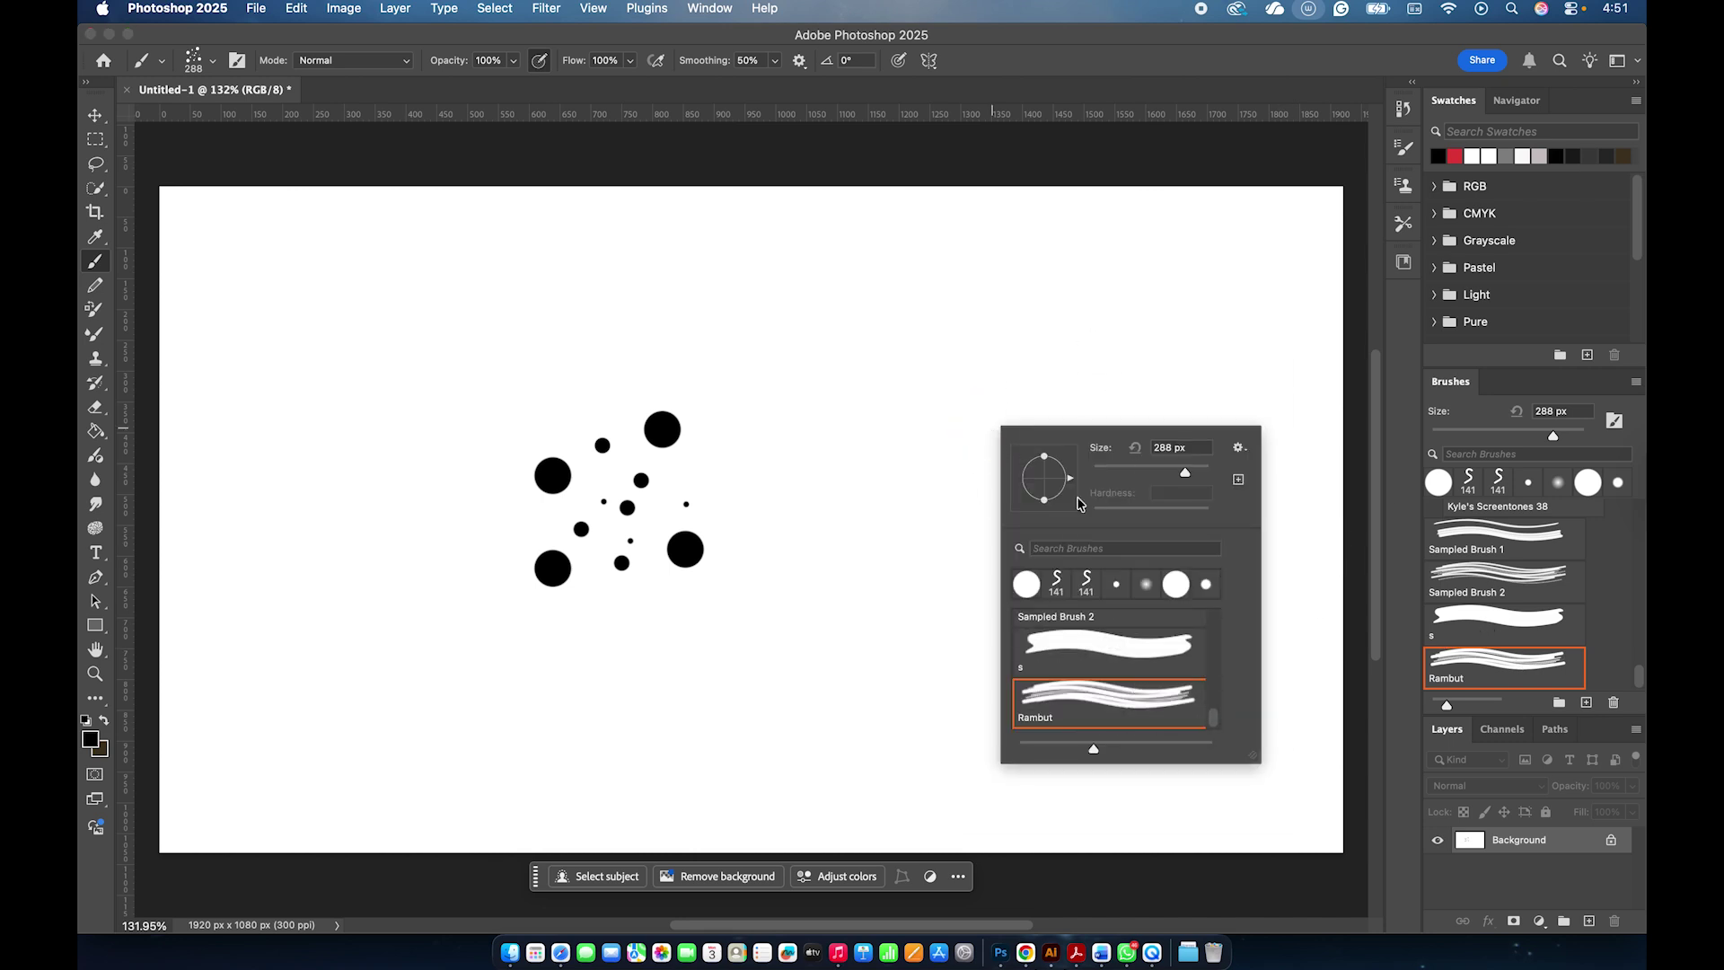
click(1021, 79)
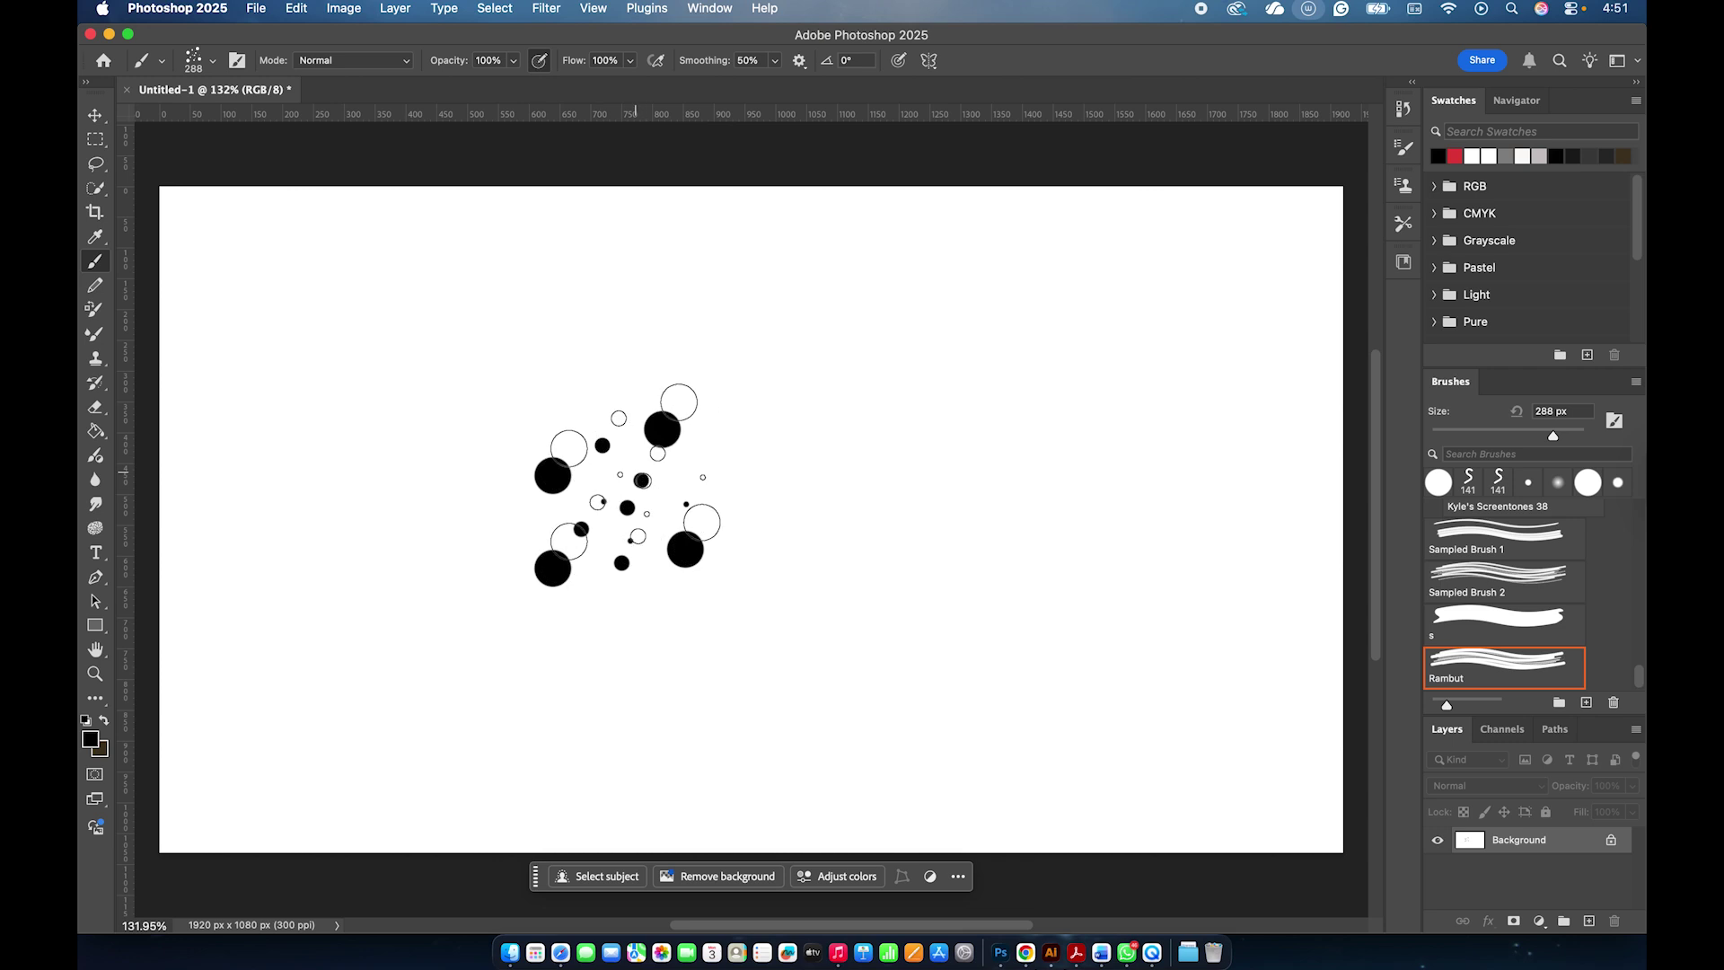
Undo all the painted dots until the canvas is blank.
key(super+z)
key(super+z)
key(super+z)
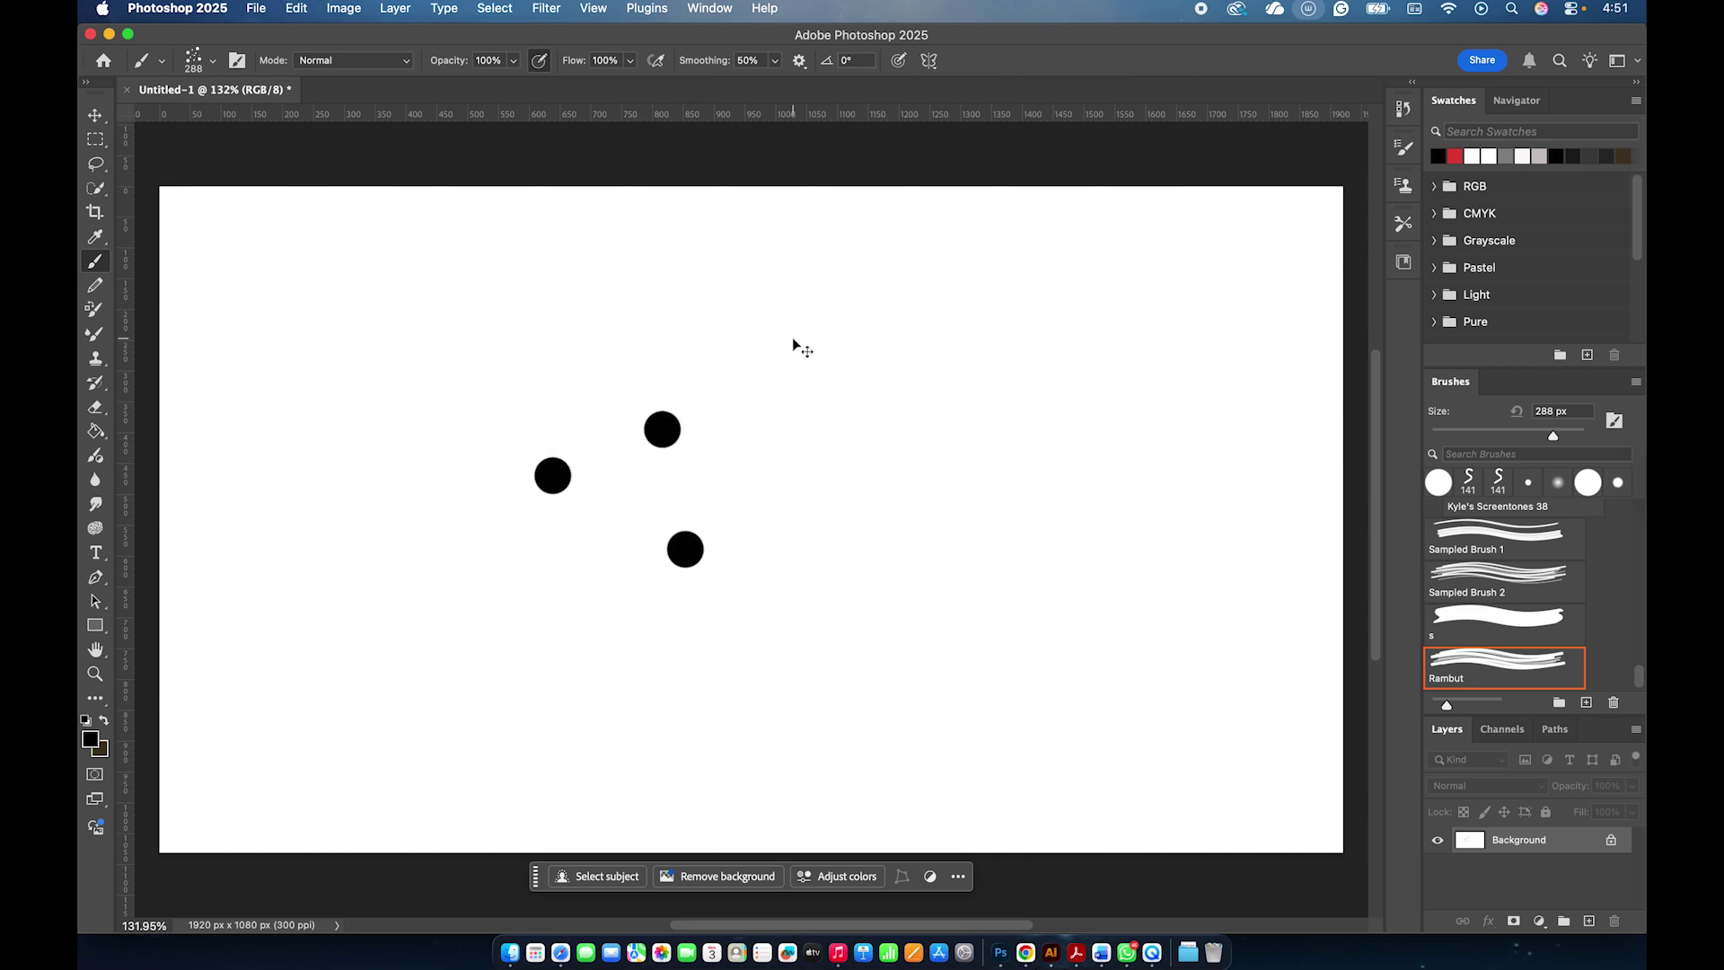
key(super+z)
key(super+z)
key(super+z)
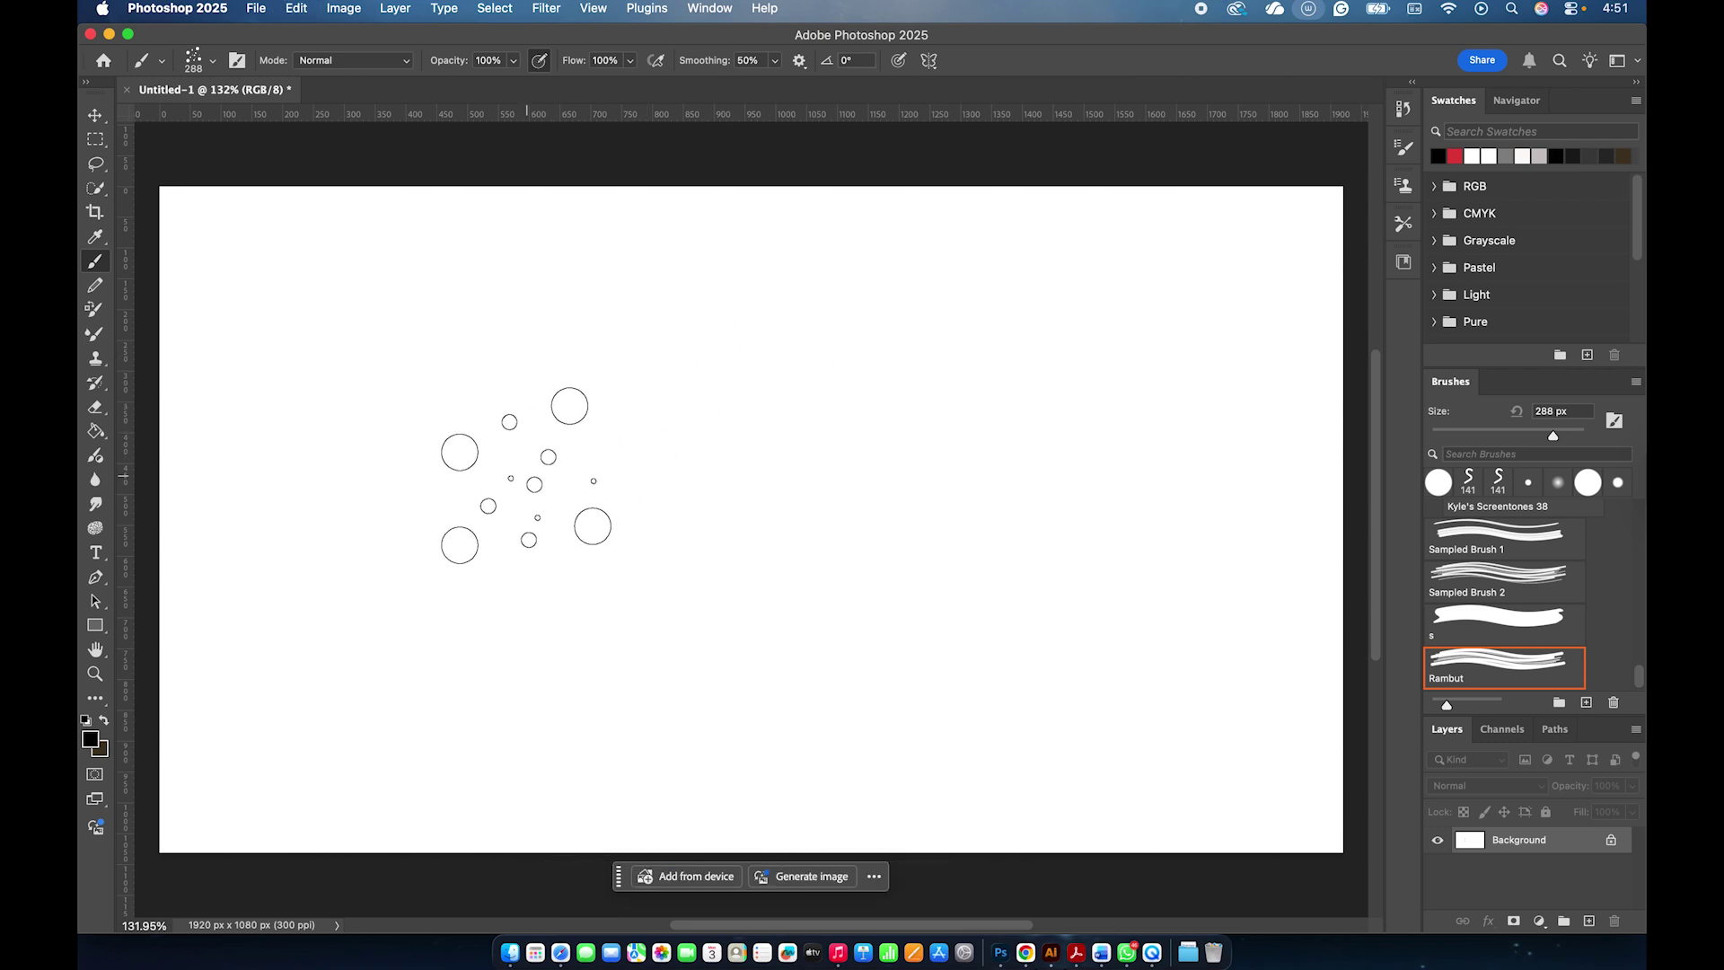
Reduce the Rambut brush to 50 px and paint a long curved hair-like stroke and two crossing curved strokes beside it.
key(bracketleft)
key(bracketleft)
key(bracketleft)
key(bracketleft)
key(bracketleft)
key(bracketleft)
key(bracketleft)
key(bracketleft)
key(bracketleft)
key(bracketleft)
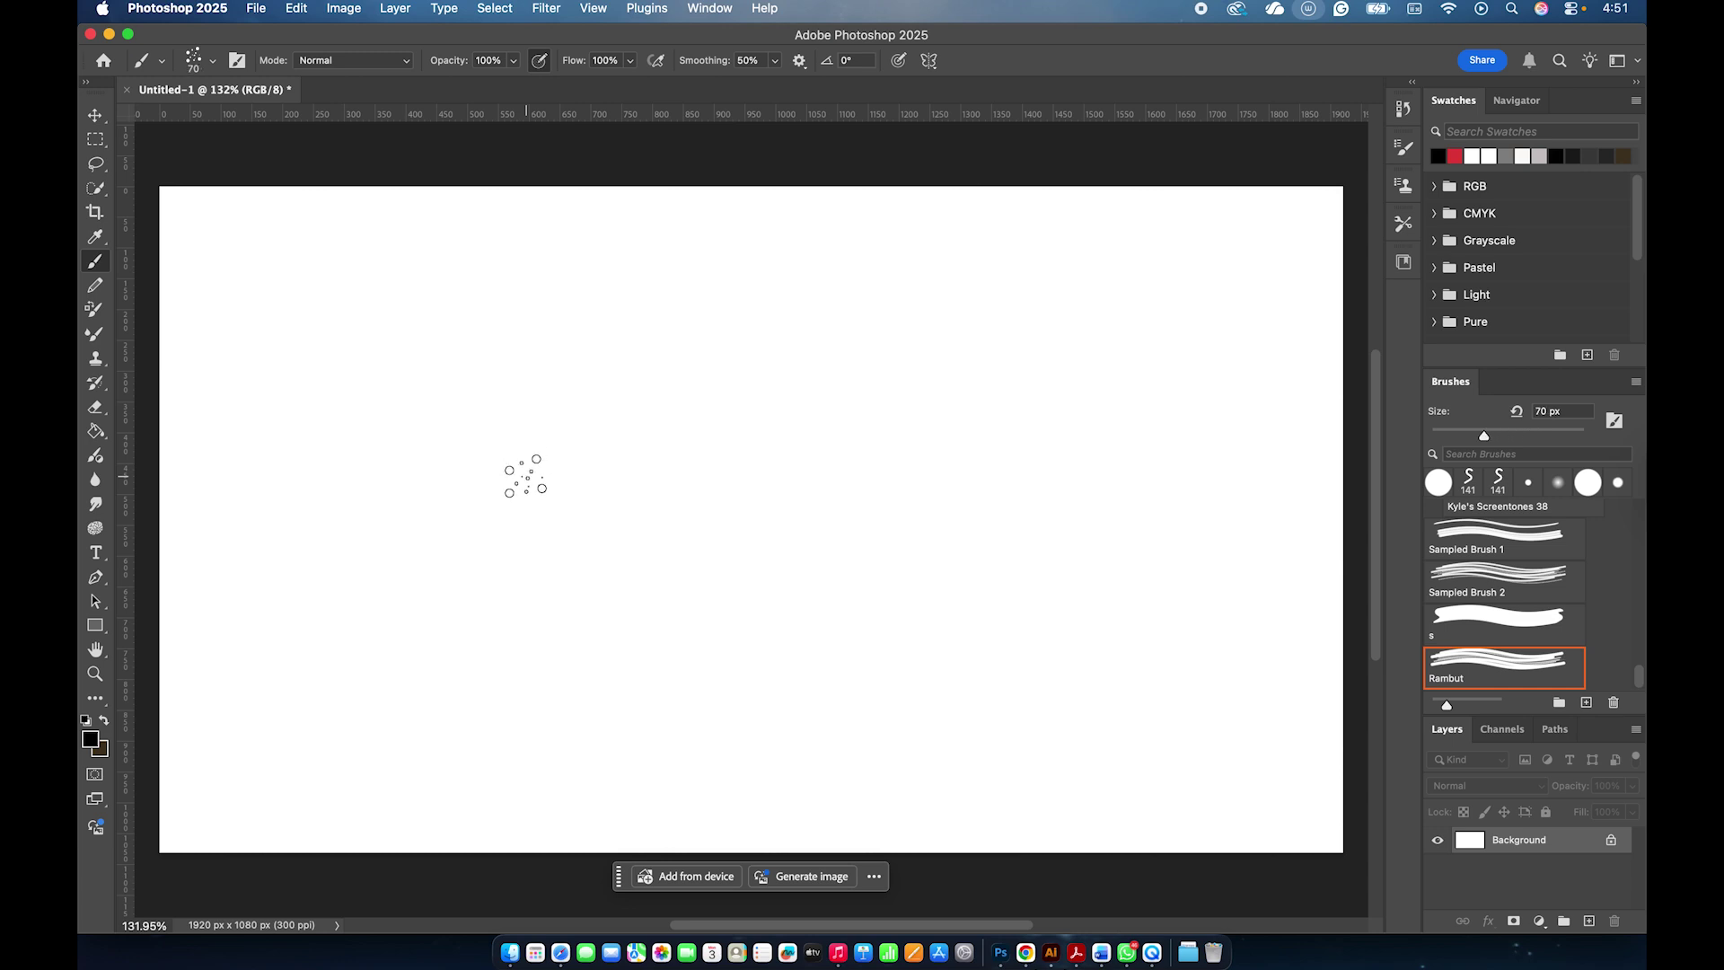
mouse_move(617, 382)
mouse_down()
mouse_move(569, 369)
mouse_move(542, 404)
mouse_move(585, 504)
mouse_move(548, 702)
mouse_move(626, 372)
mouse_move(558, 354)
mouse_move(527, 423)
mouse_move(577, 516)
mouse_move(577, 566)
mouse_move(551, 661)
mouse_move(515, 675)
mouse_up()
mouse_move(1007, 505)
mouse_down()
mouse_move(936, 480)
mouse_move(919, 416)
mouse_move(985, 345)
mouse_move(941, 312)
mouse_up()
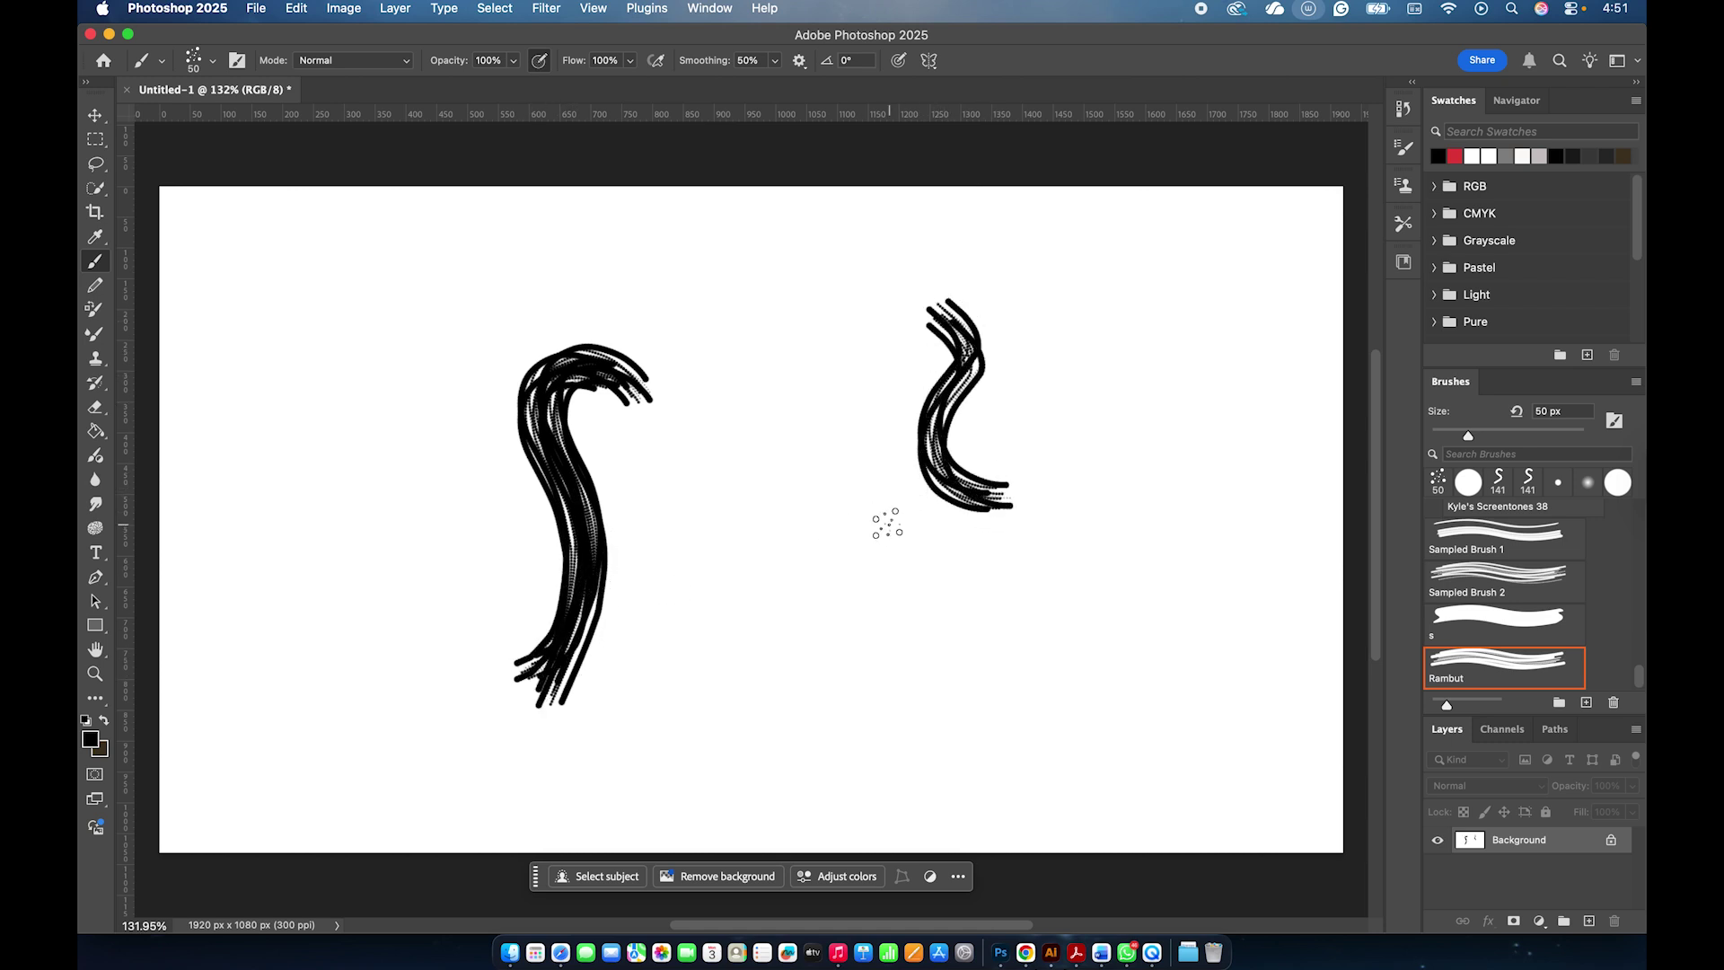
drag(835, 518, 890, 428)
mouse_move(967, 380)
mouse_down()
mouse_move(1099, 375)
mouse_move(1096, 338)
mouse_up()
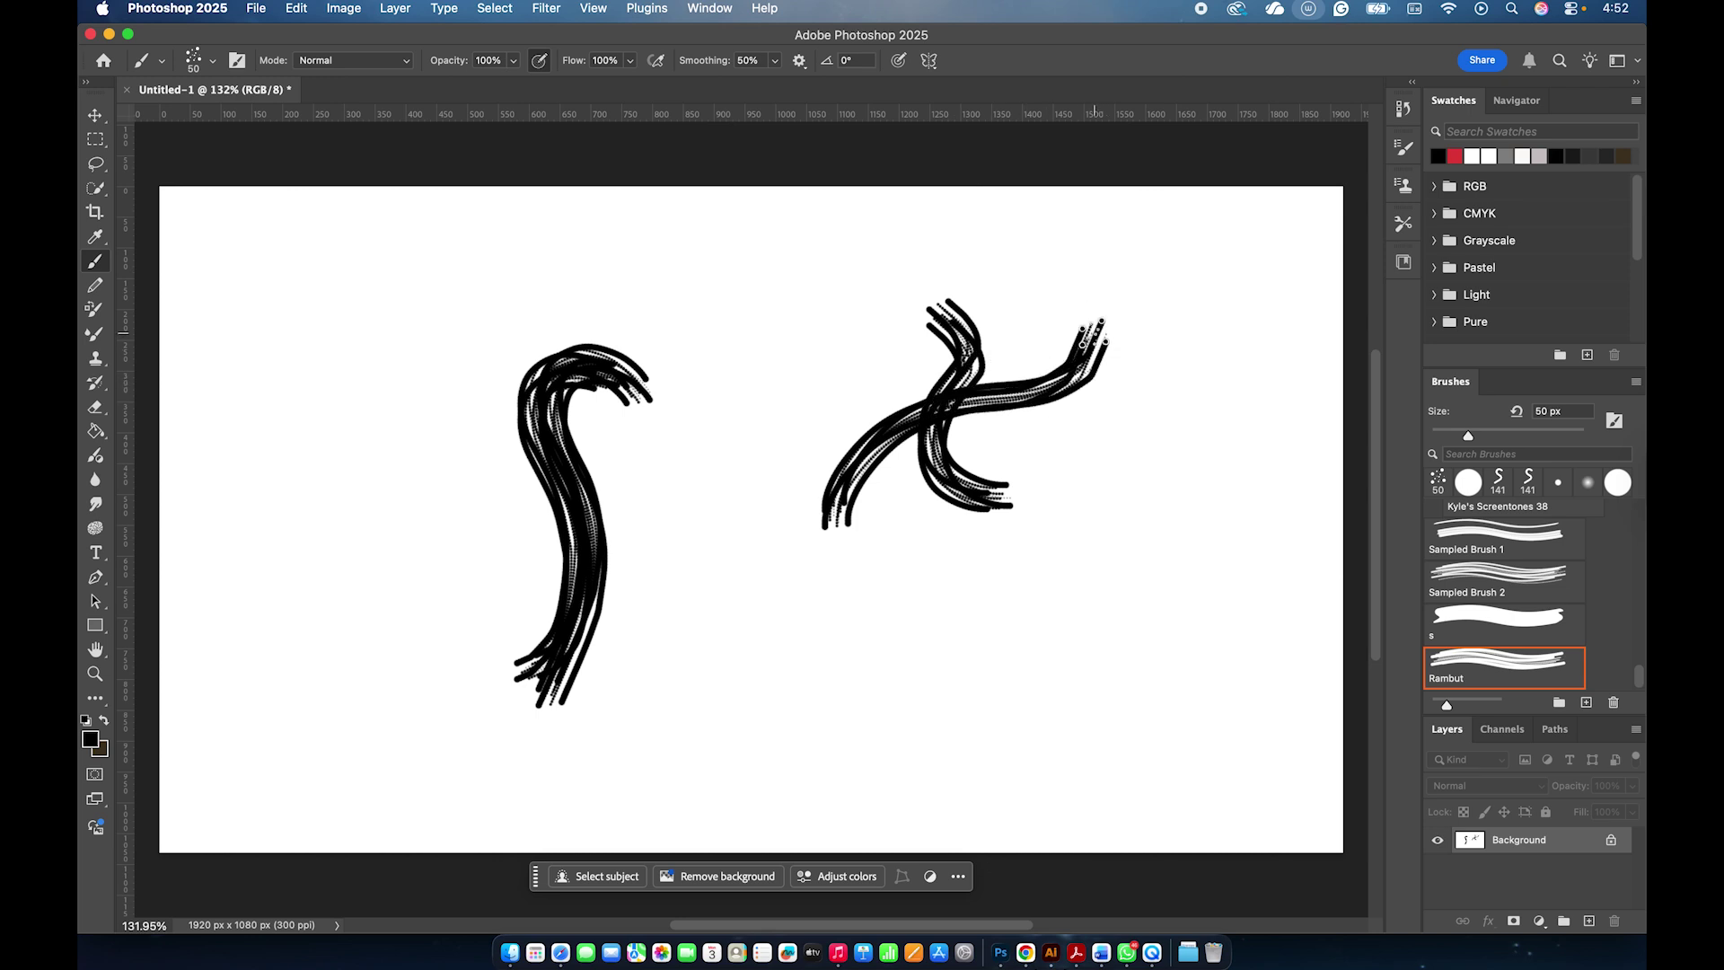
Undo the hair-like strokes, paint one more test stroke with the Rambut brush, and undo it.
key(super+z)
key(super+z)
key(super+z)
key(super+z)
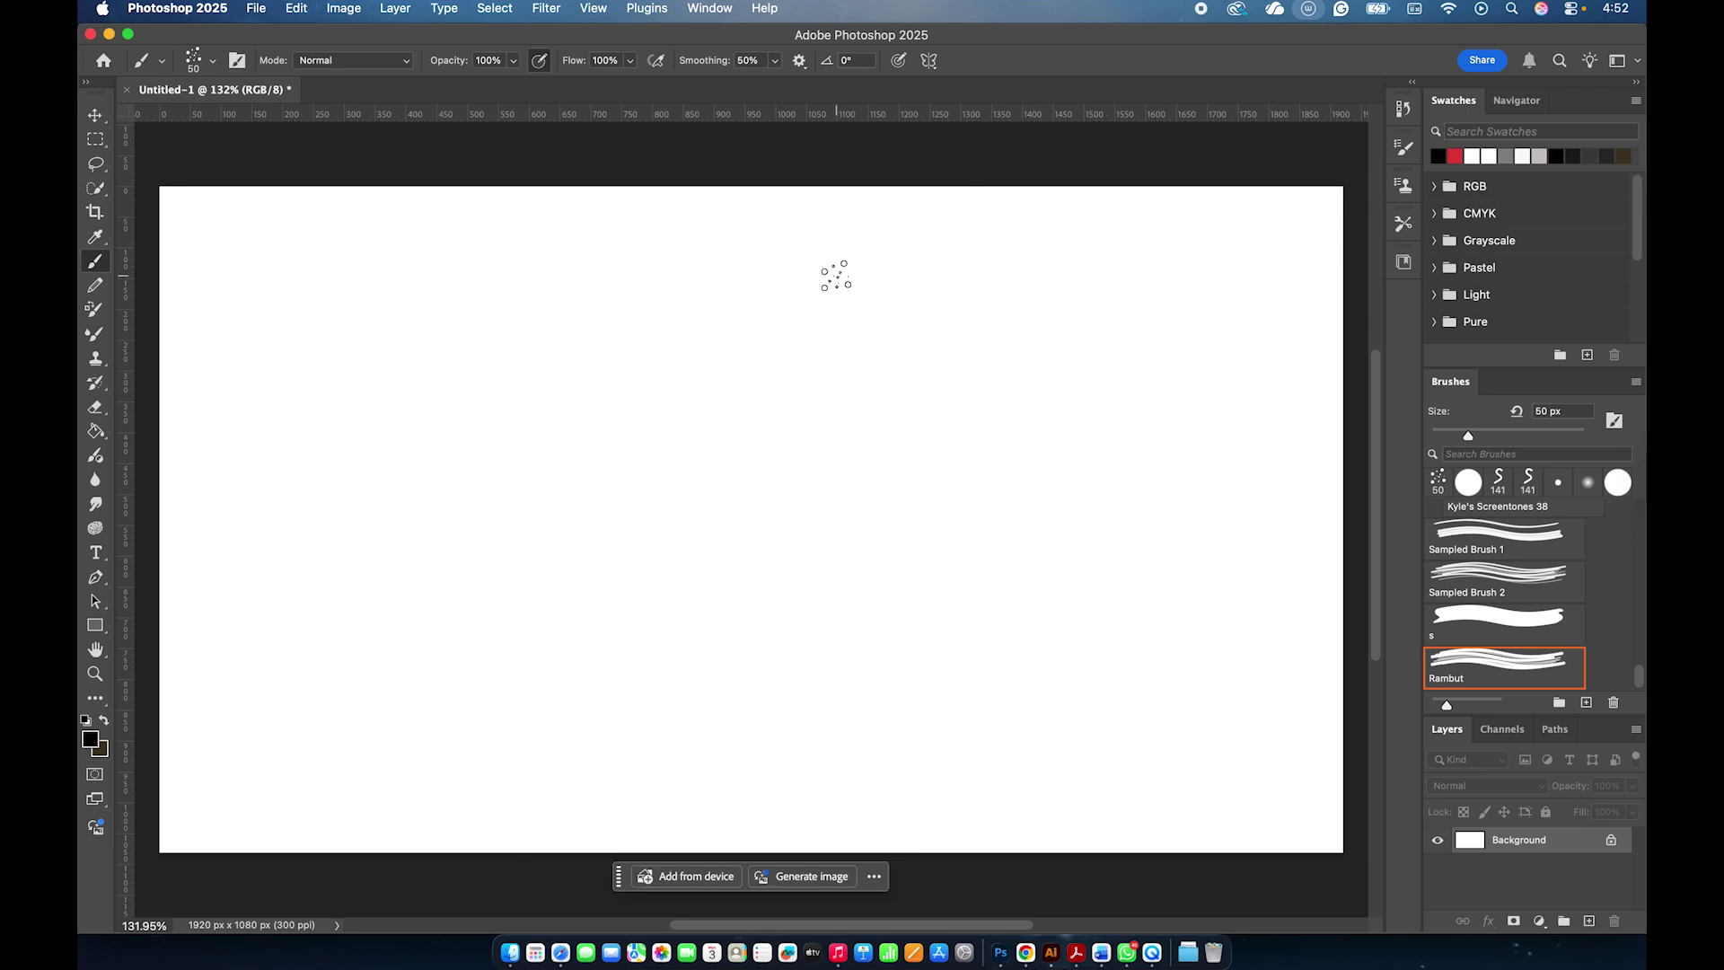
drag(835, 276, 517, 592)
key(super+z)
Enable Shape Dynamics in the Rambut brush's settings and set the Size Jitter control to Pen Pressure.
click(1401, 153)
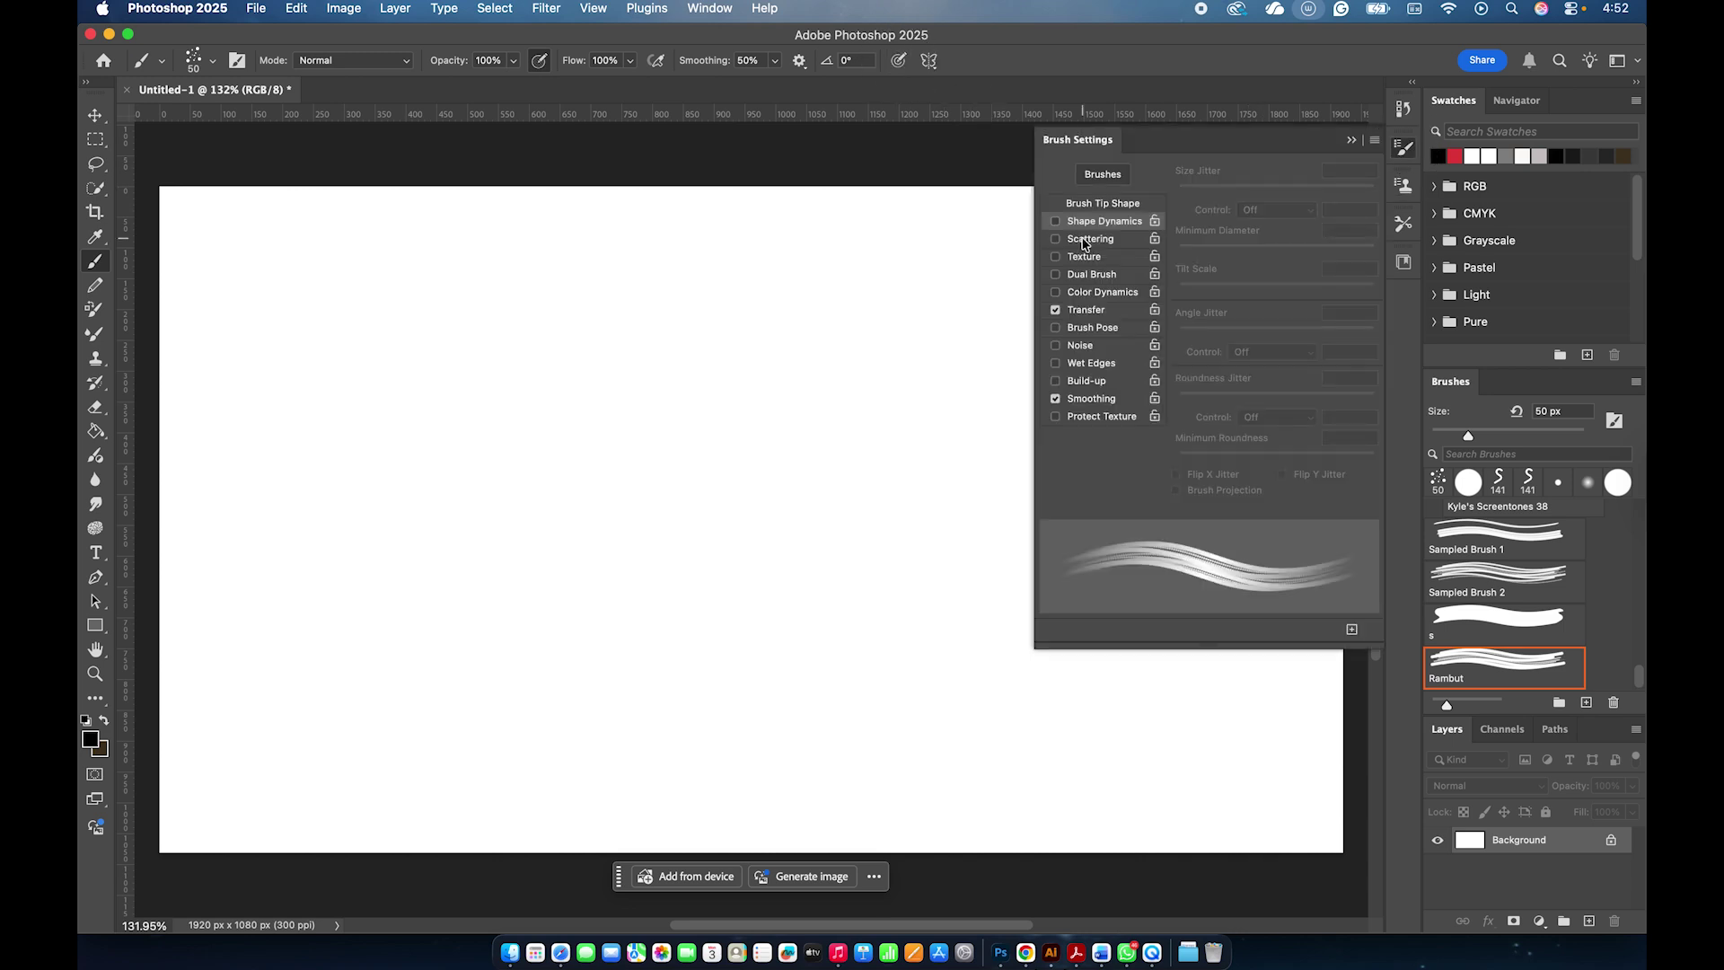
click(1057, 222)
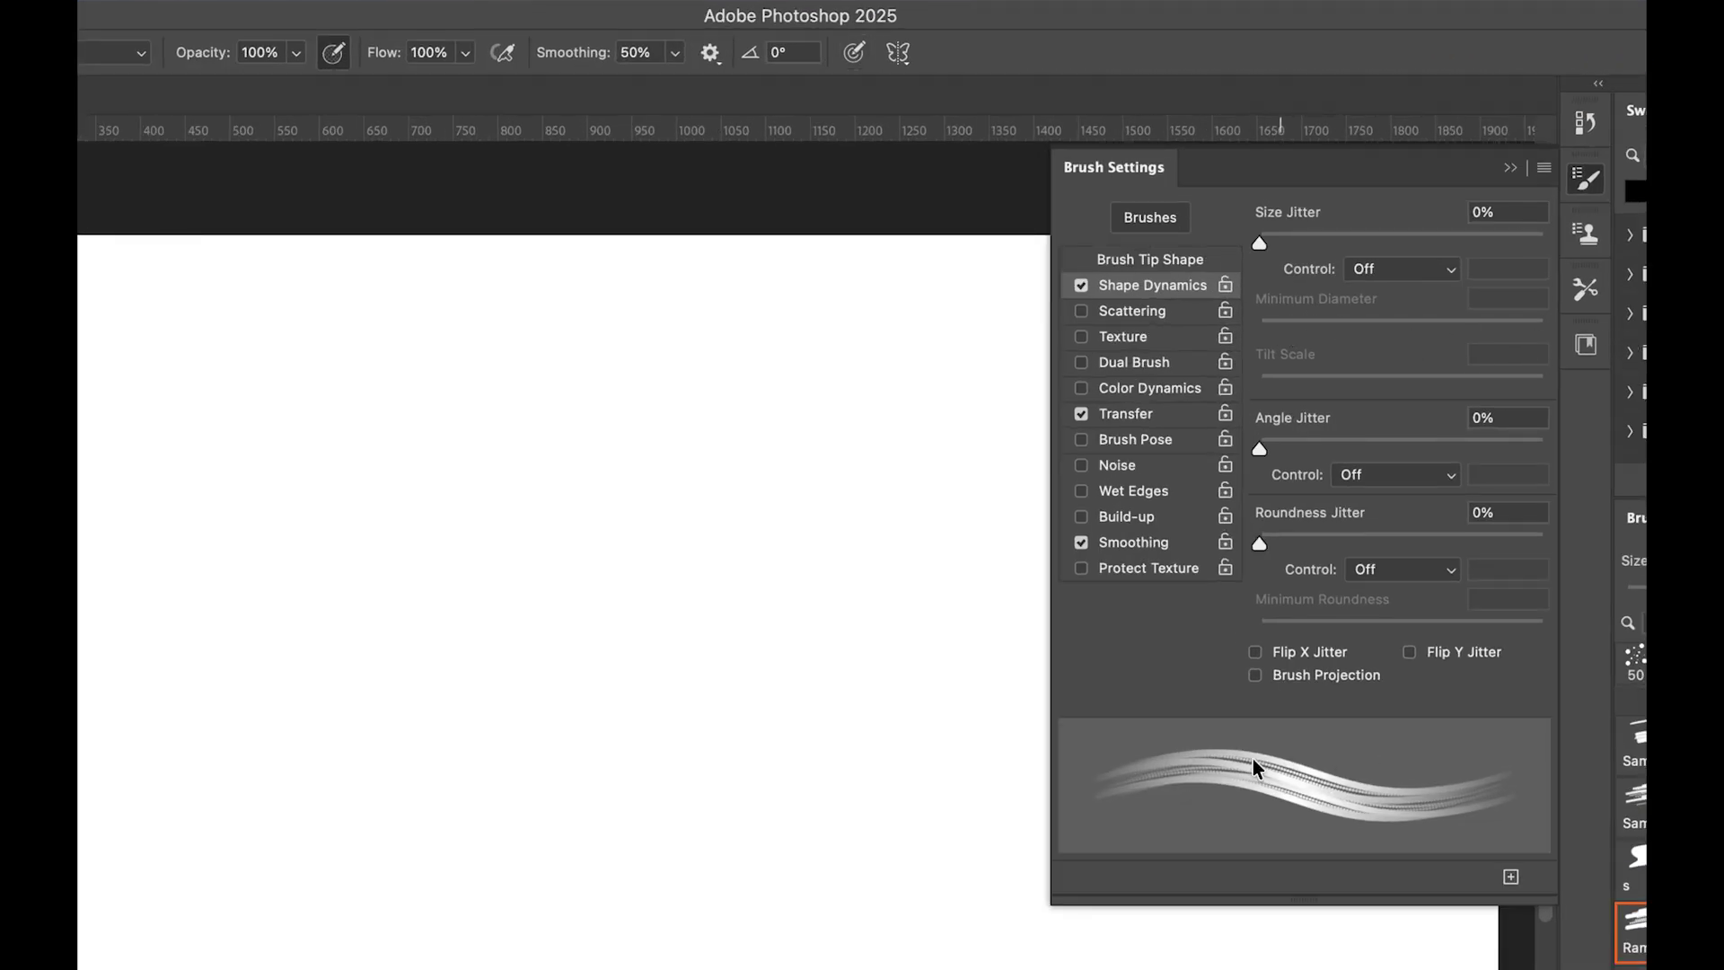
click(1401, 269)
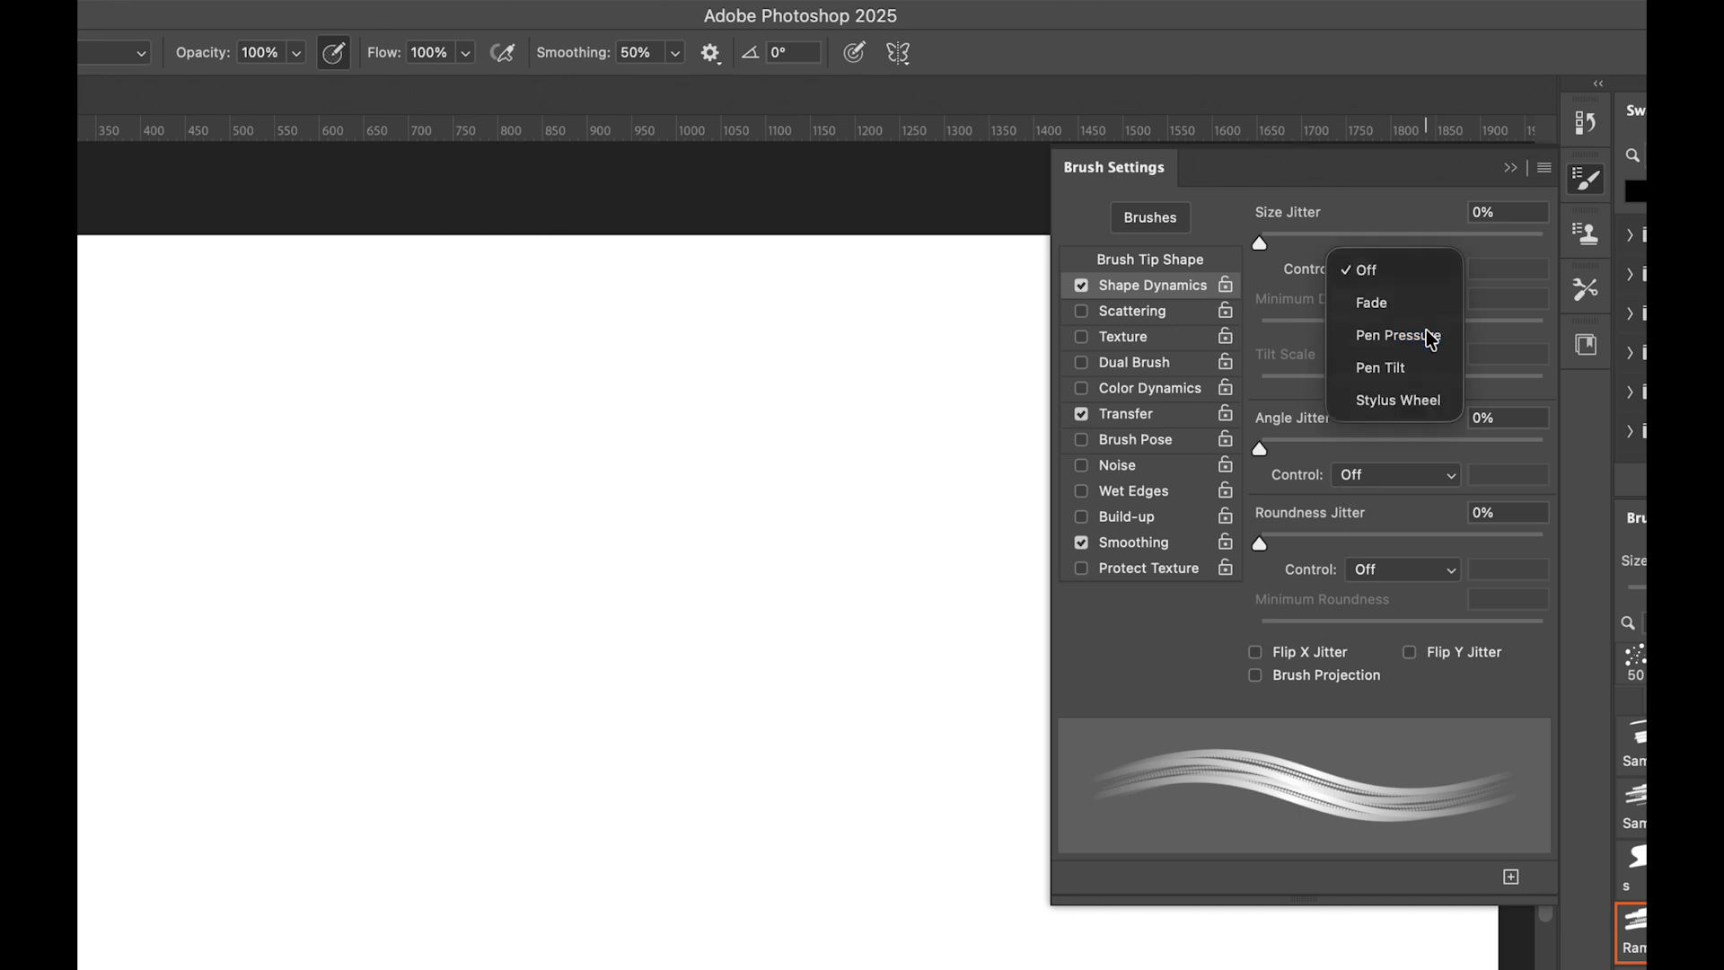
click(1426, 331)
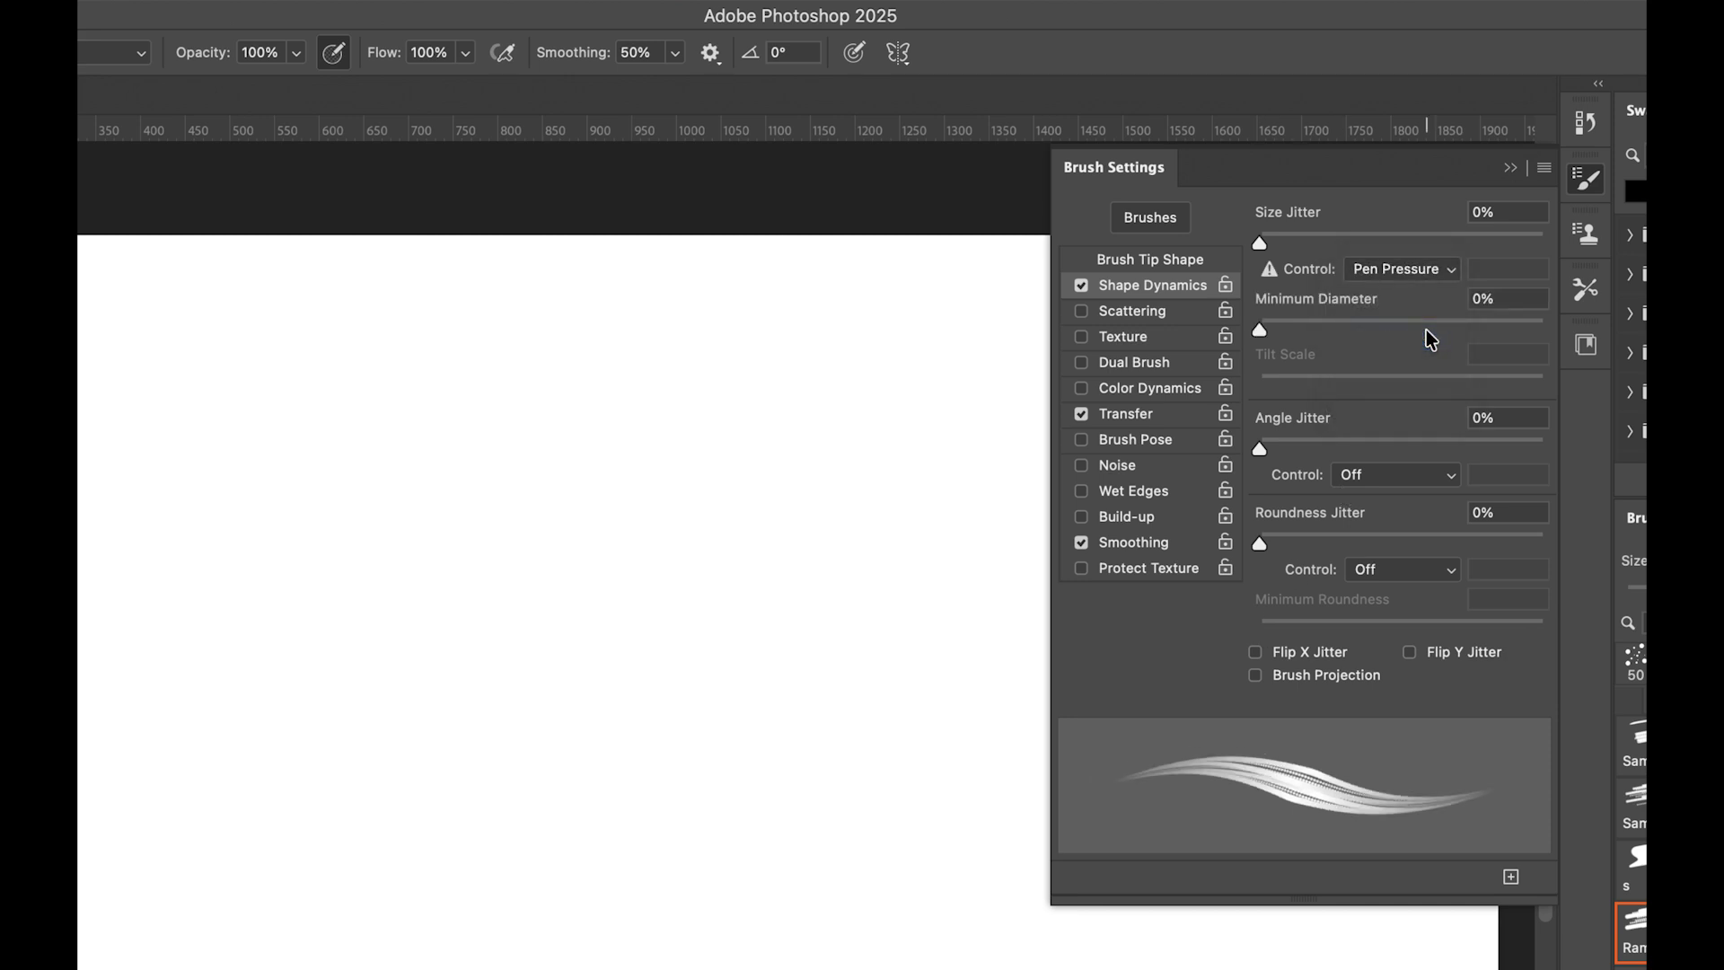
click(1400, 269)
click(1266, 287)
click(1415, 268)
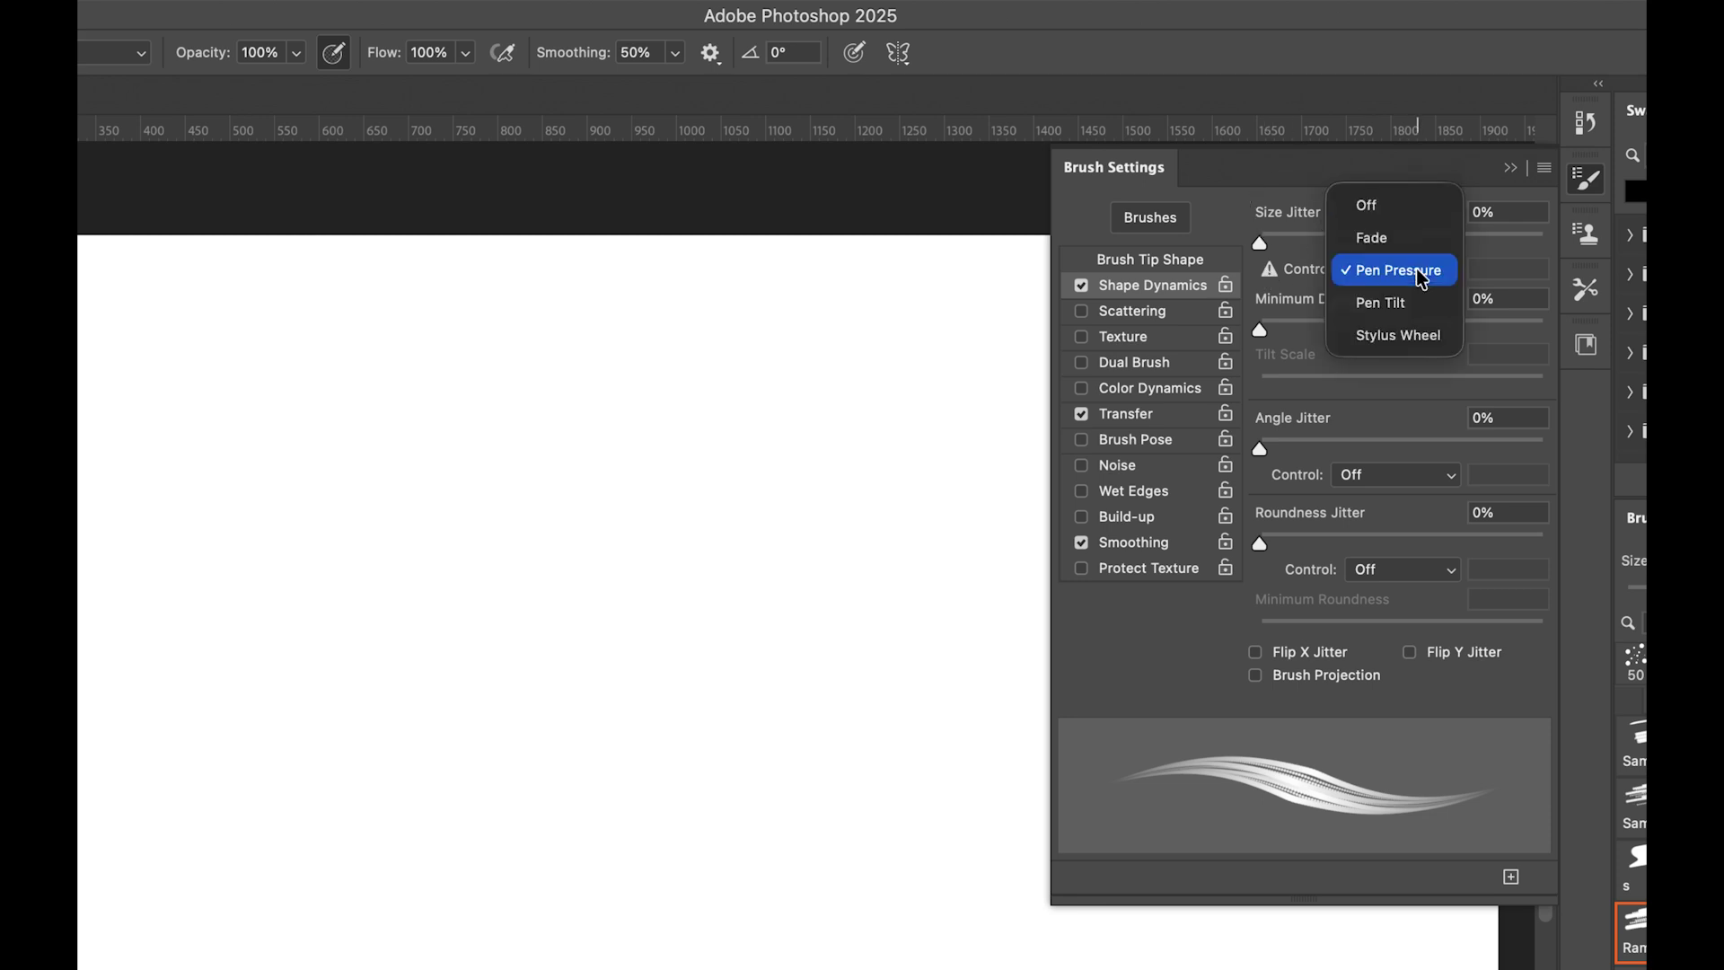
Paint a curved test stroke with the brush's Transfer turned off and its size control set to Fade at 200.
click(1405, 241)
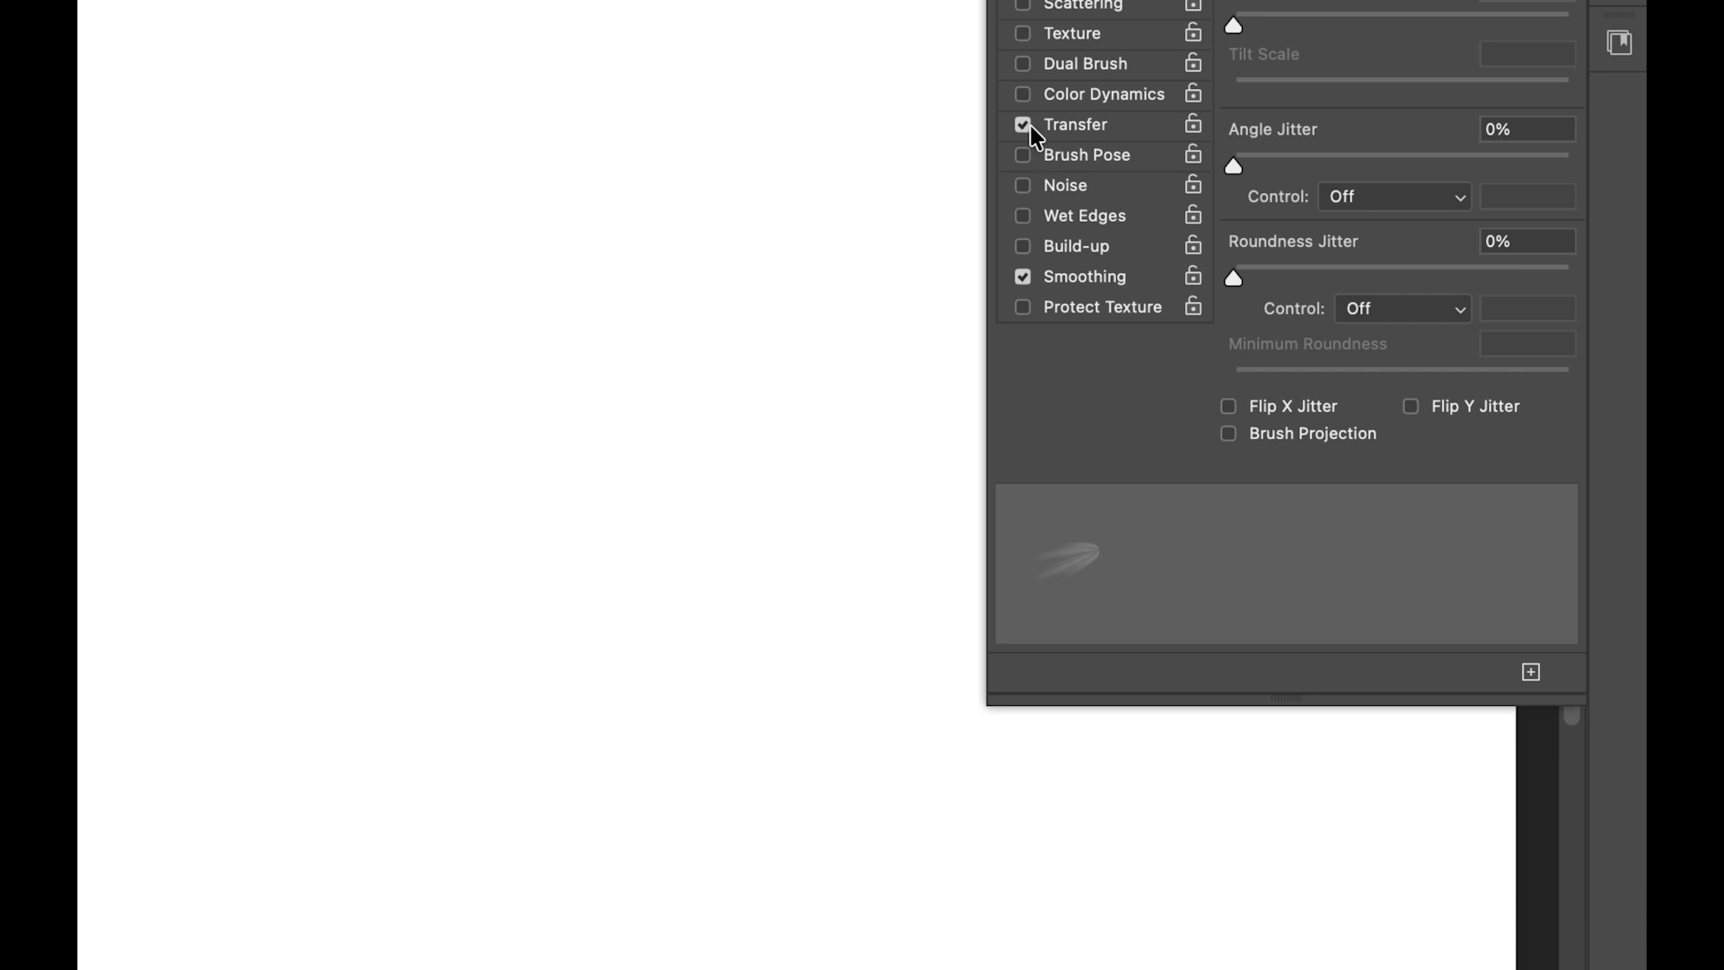
click(1081, 413)
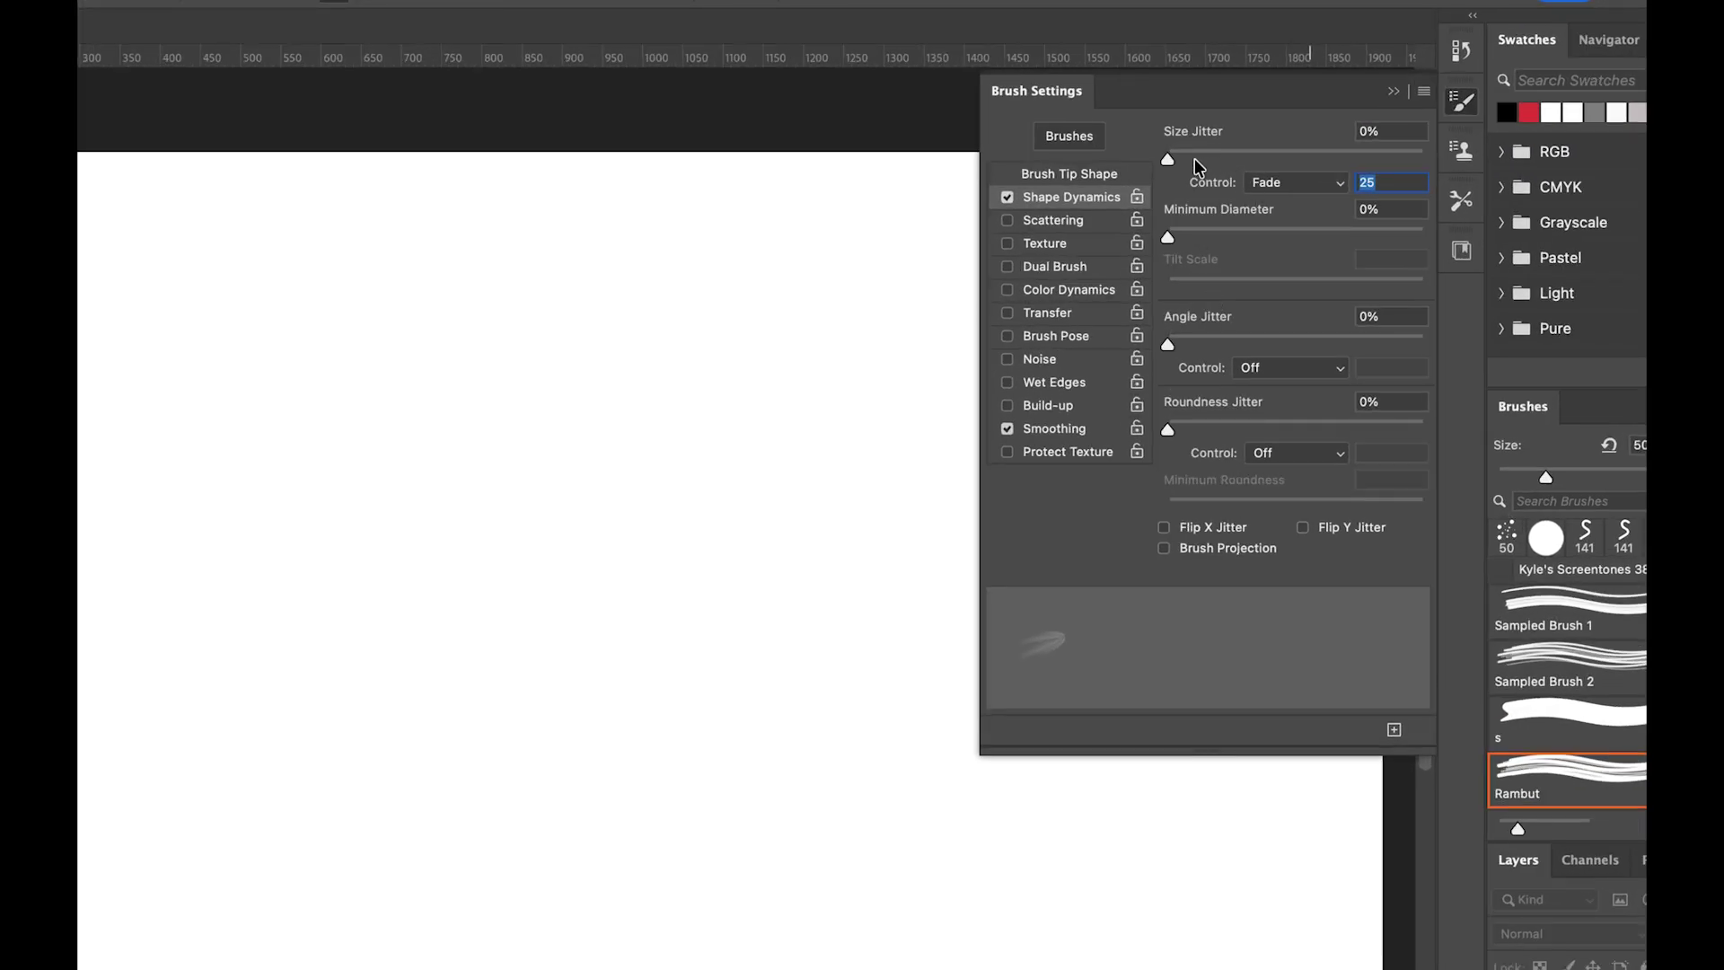
mouse_move(1170, 233)
mouse_down()
mouse_move(1189, 233)
mouse_move(1168, 235)
mouse_up()
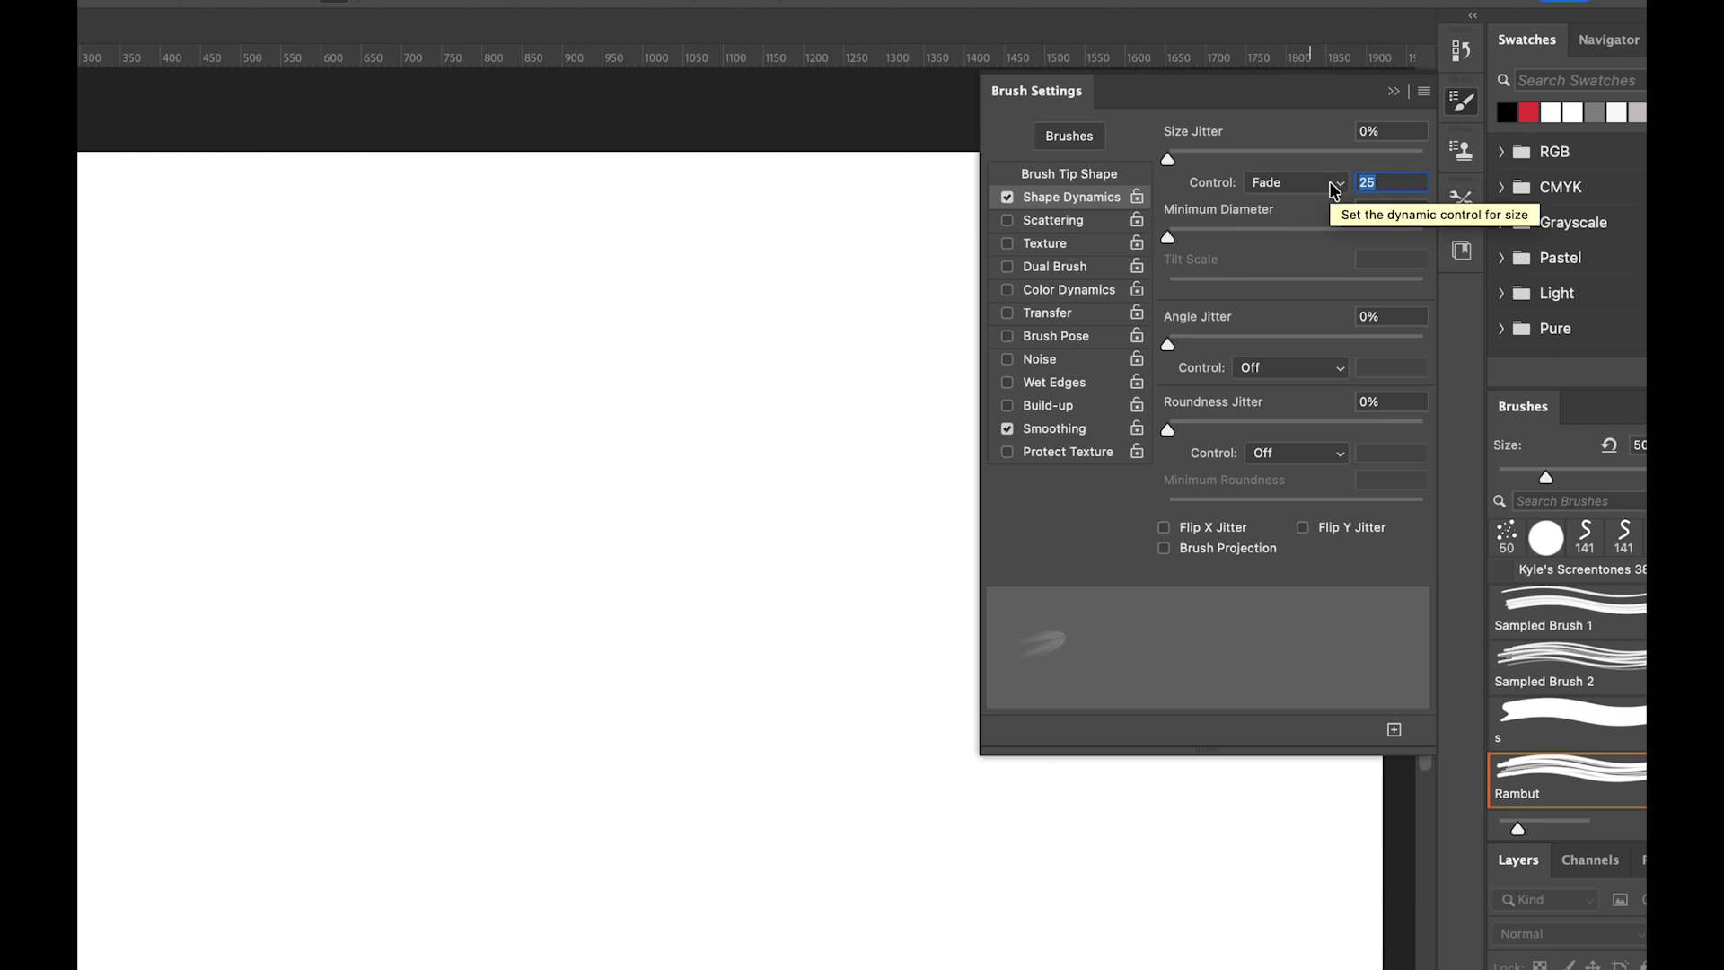
text(200)
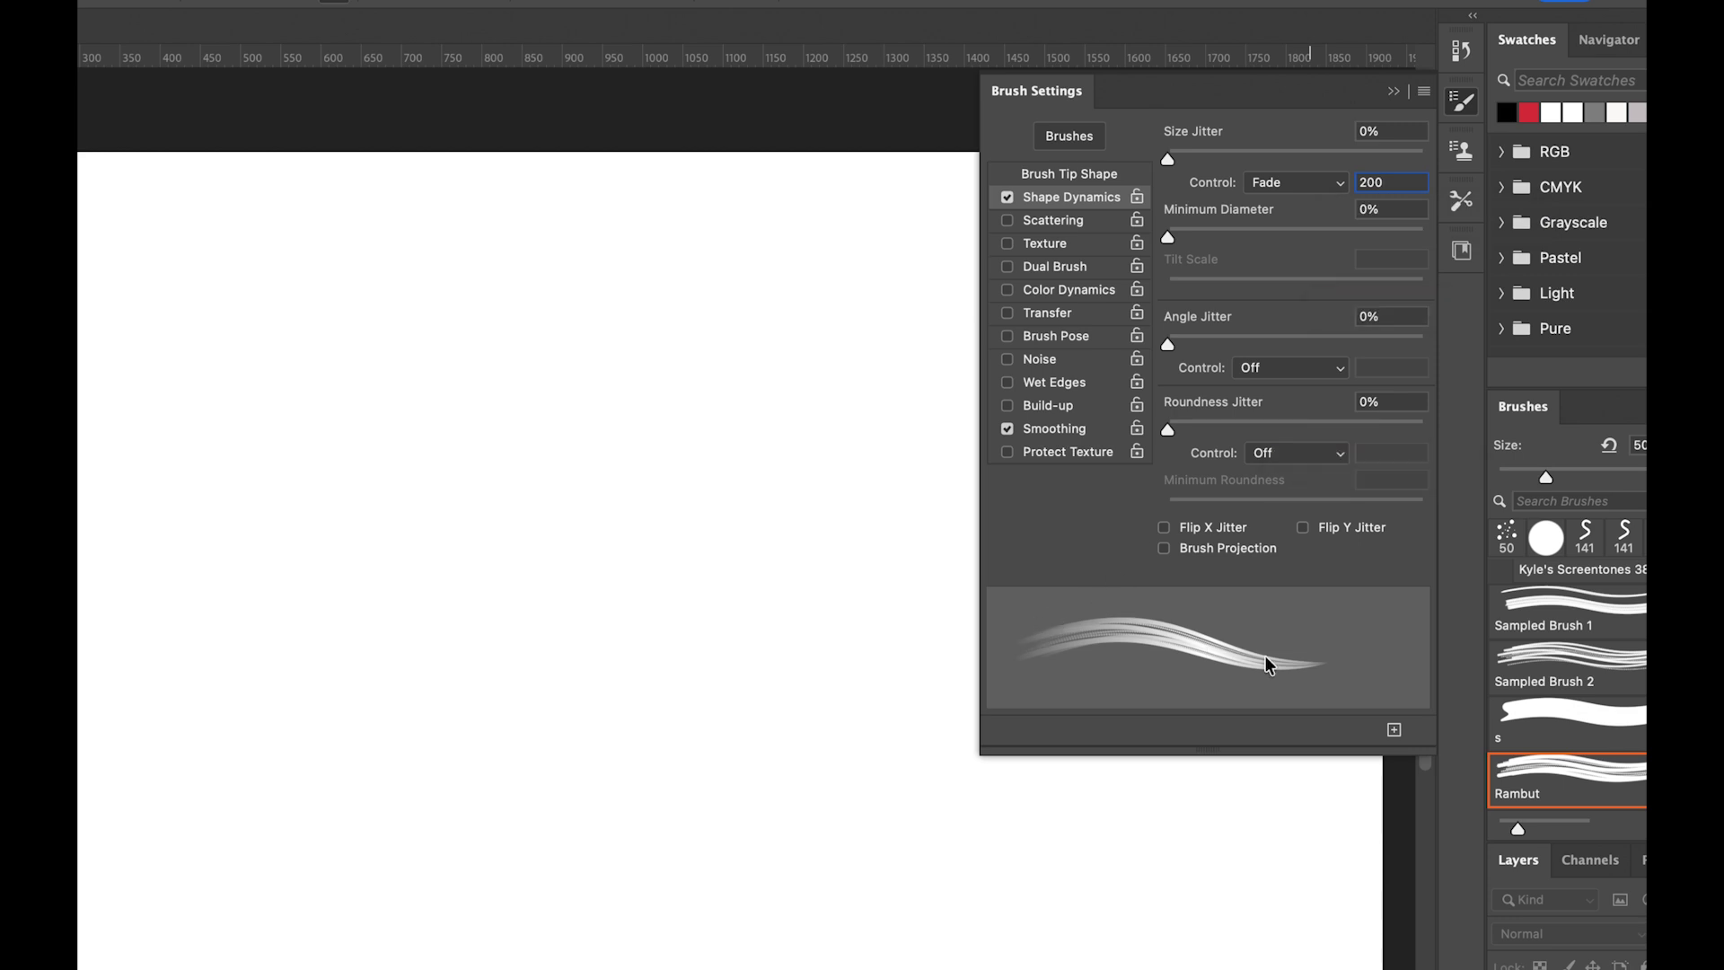
click(416, 525)
mouse_move(524, 482)
mouse_down()
mouse_move(726, 535)
mouse_move(823, 510)
mouse_up()
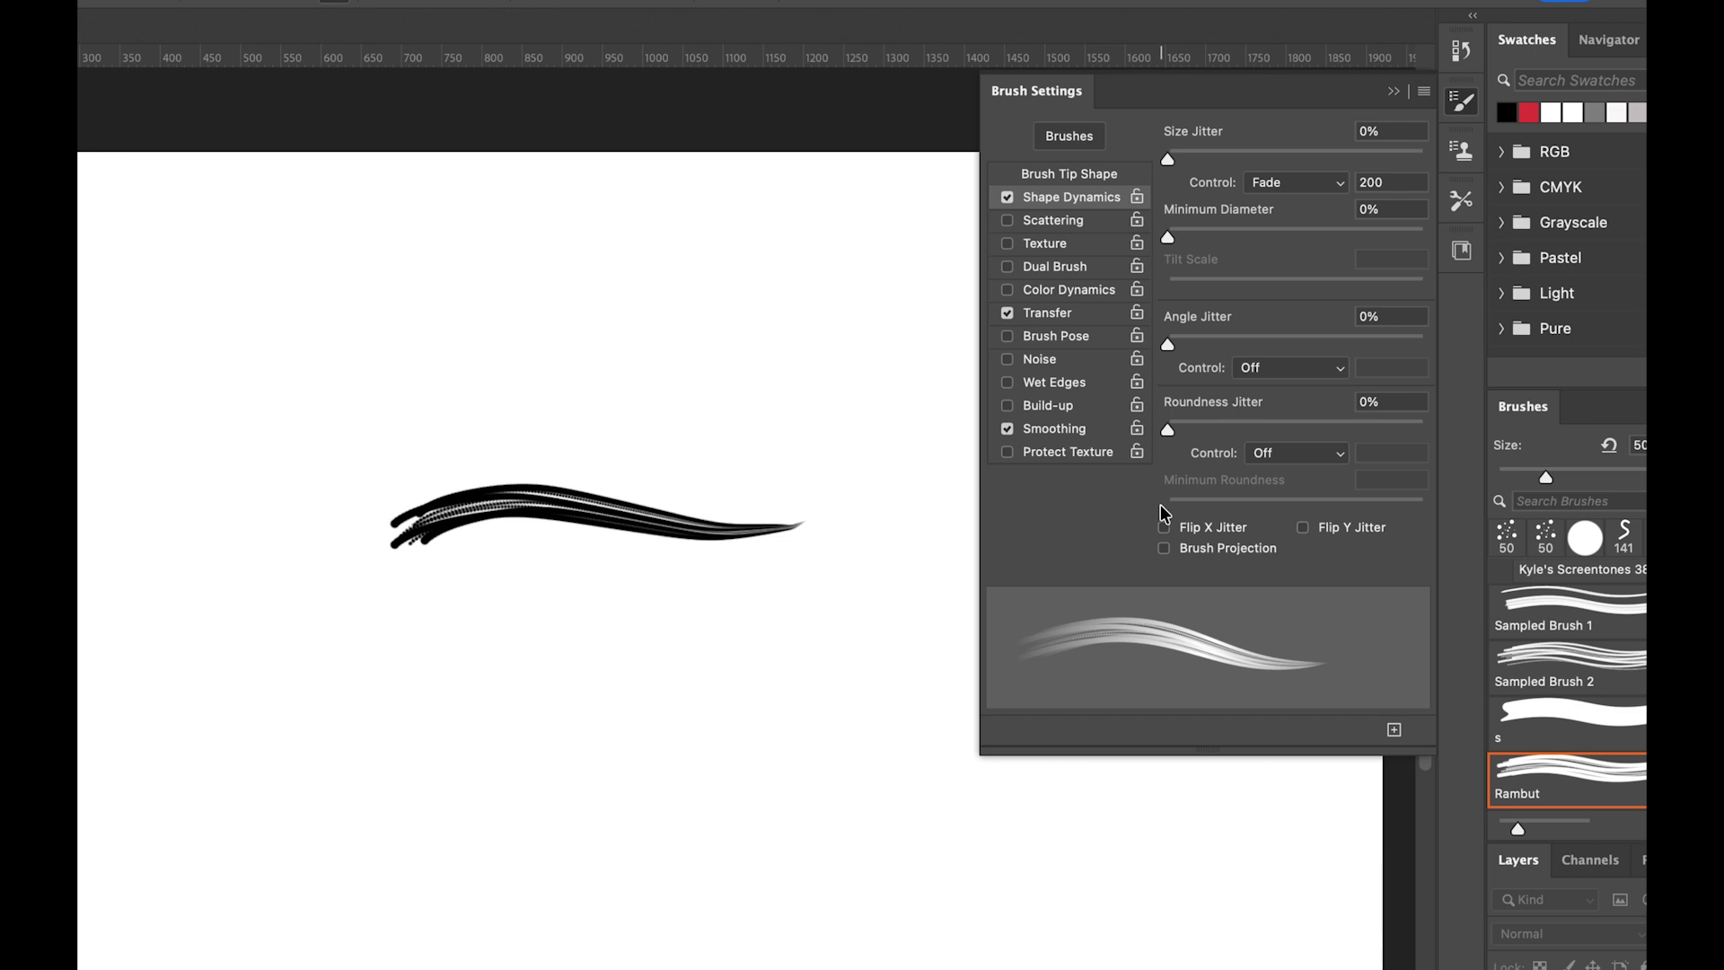
Set the size Fade to 300 and Minimum Diameter to 50%, and paint a long hooked test stroke above the first one.
double_click(1386, 188)
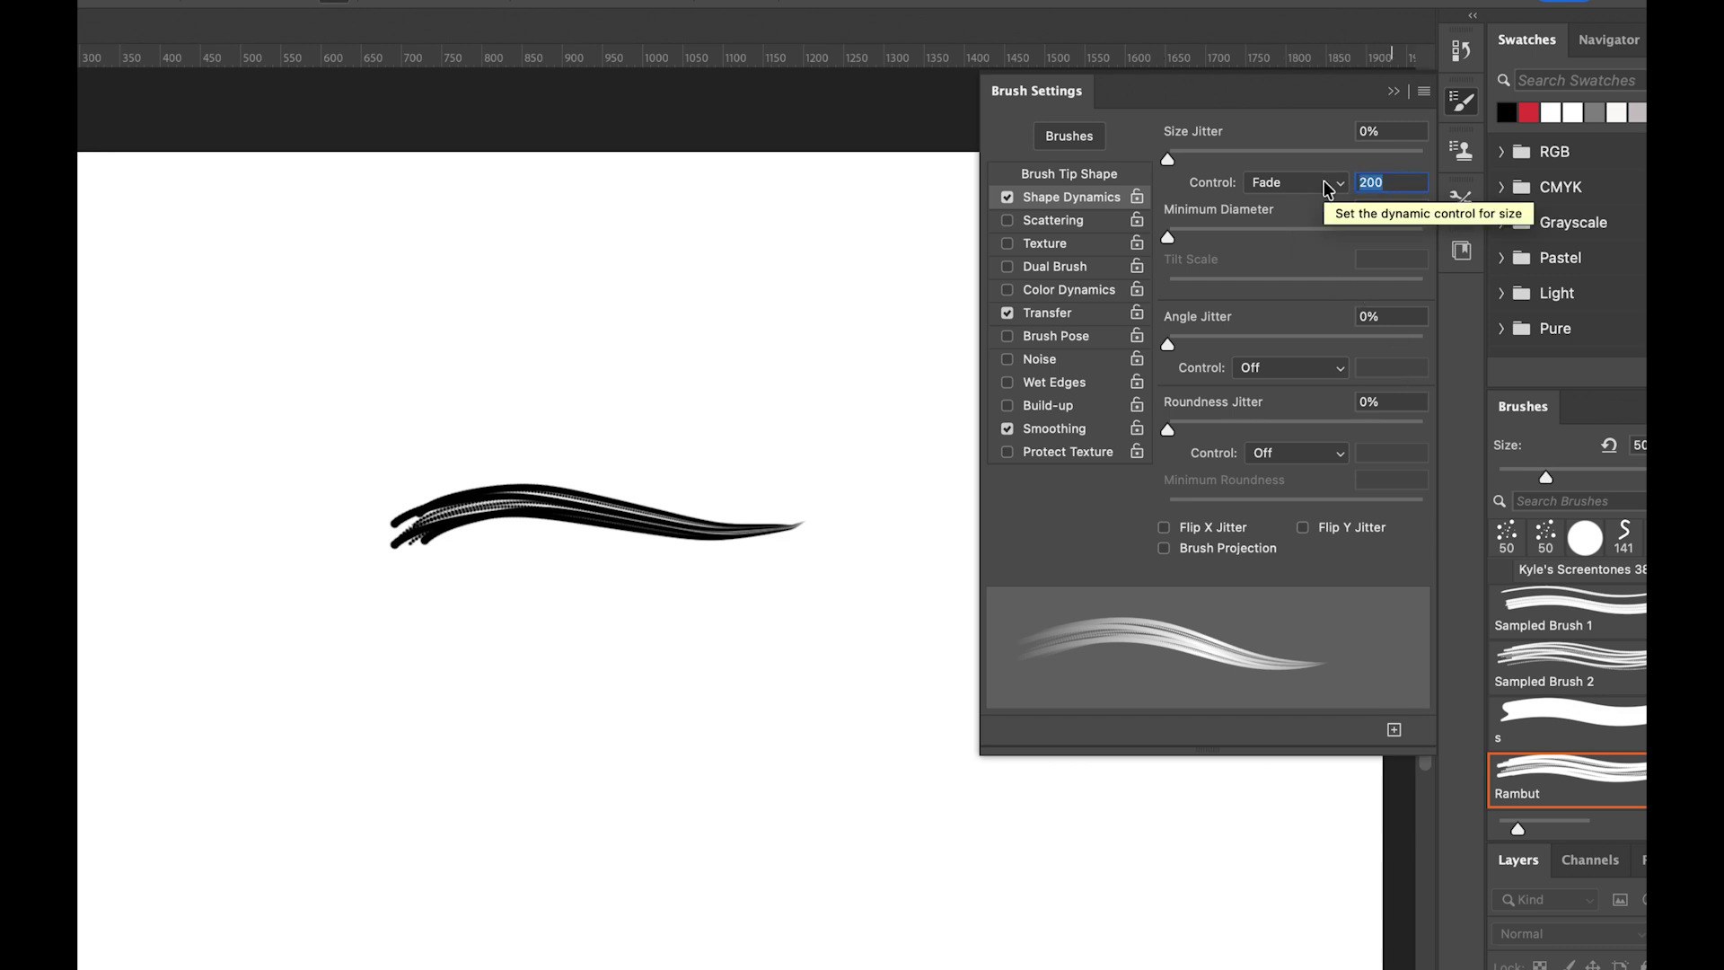
text(300)
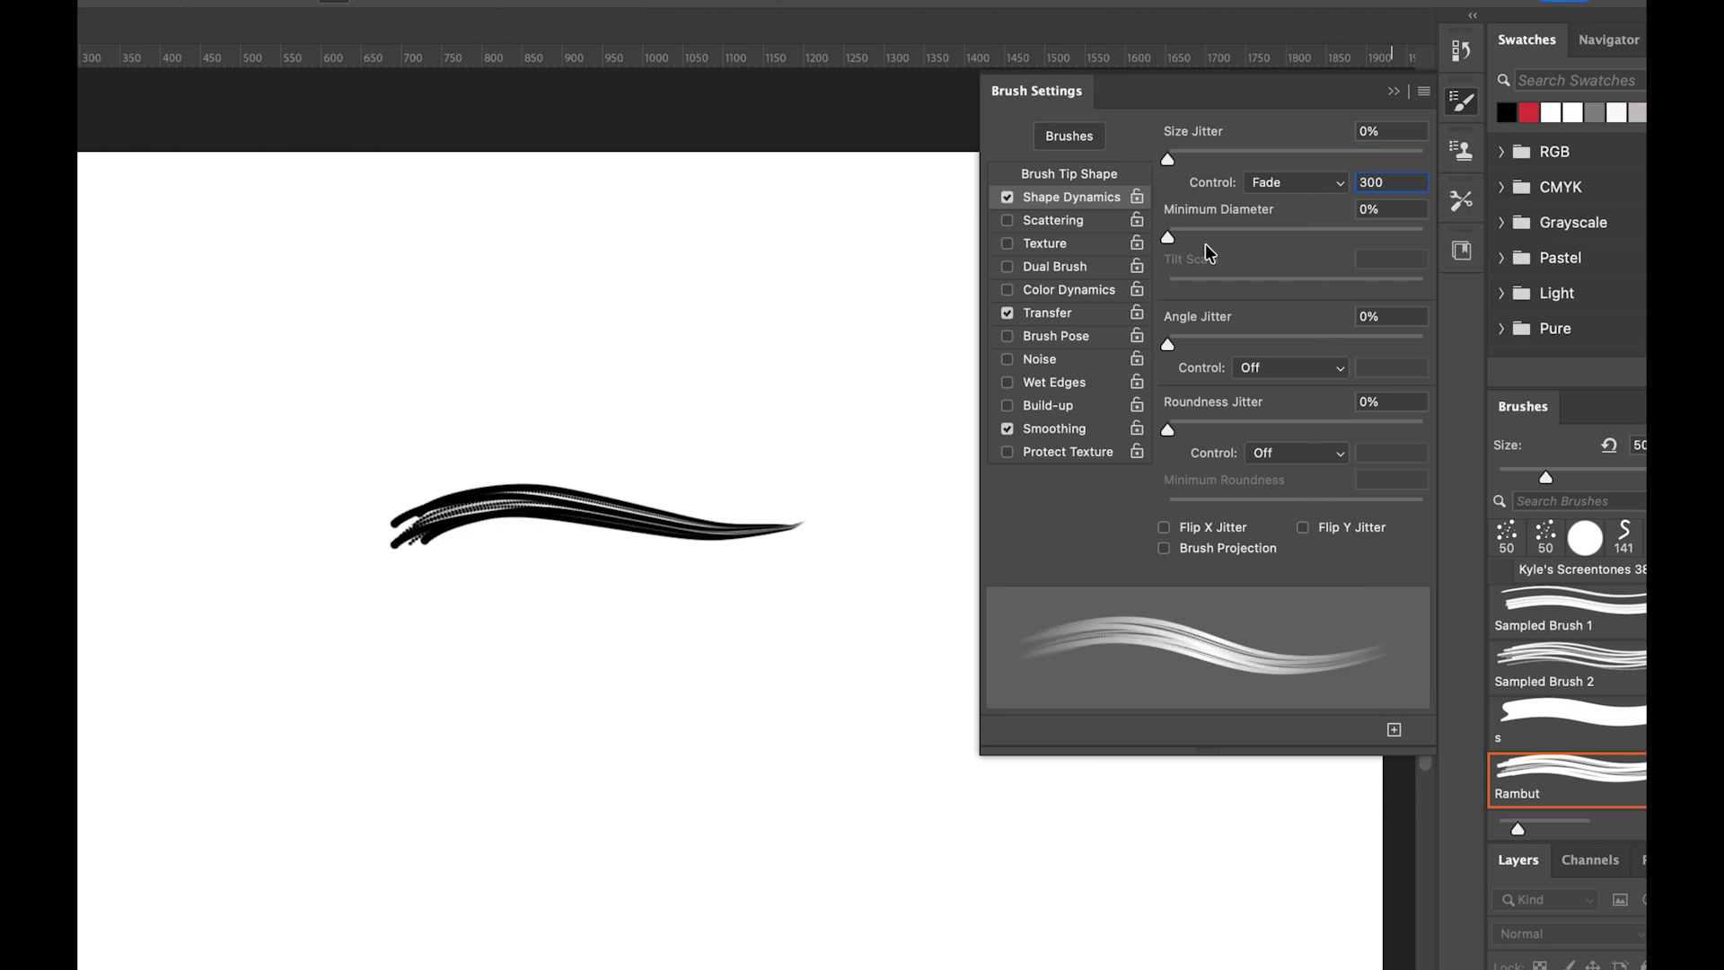
key(Return)
double_click(1369, 209)
text(50)
key(Return)
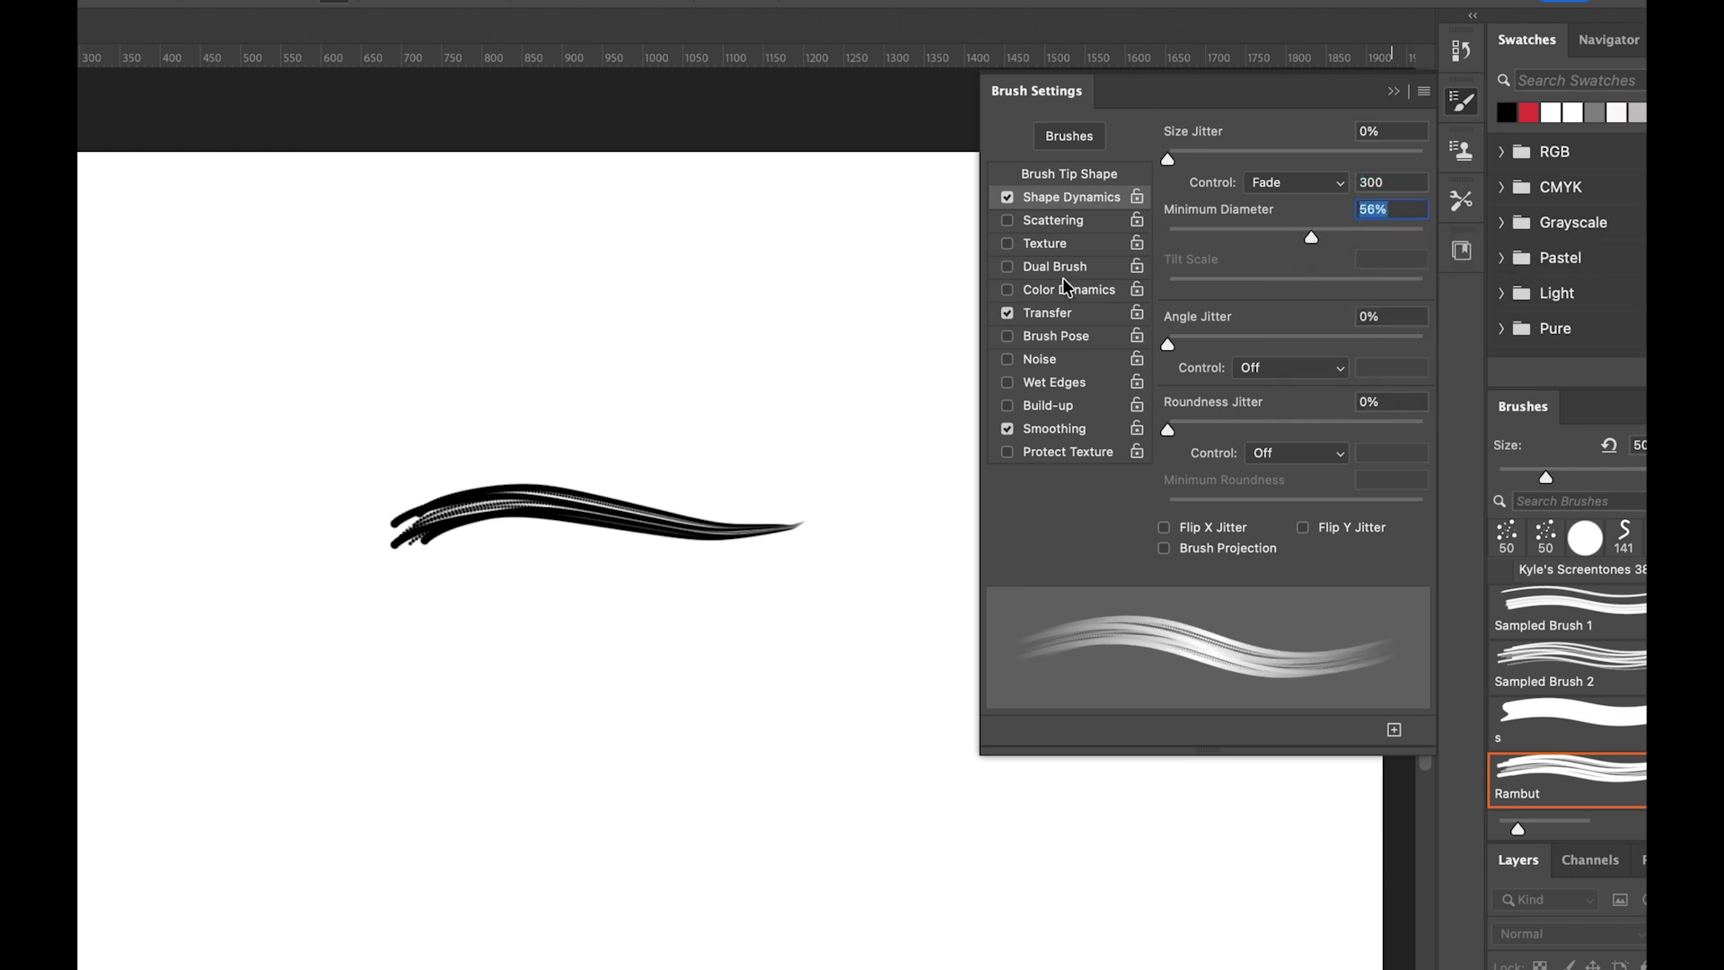
click(1006, 315)
drag(1311, 237, 1295, 238)
mouse_move(754, 318)
mouse_down()
mouse_move(423, 423)
mouse_move(302, 503)
mouse_move(277, 447)
mouse_move(303, 352)
mouse_move(356, 314)
mouse_move(356, 262)
mouse_up()
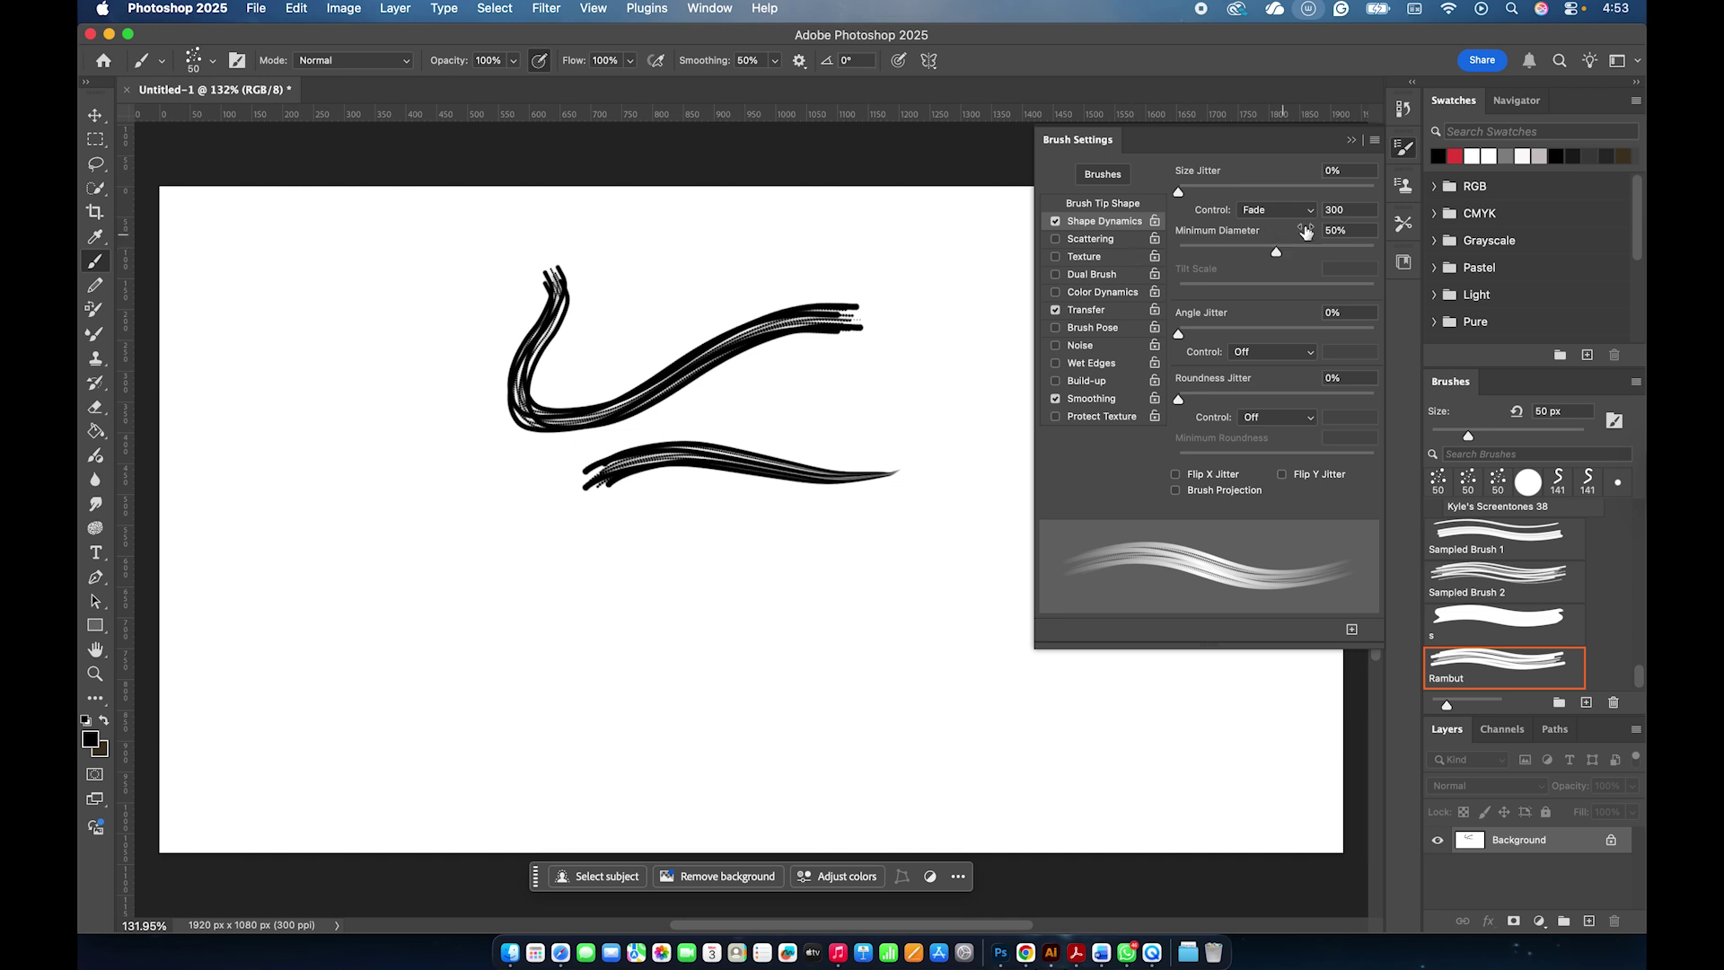
click(1411, 155)
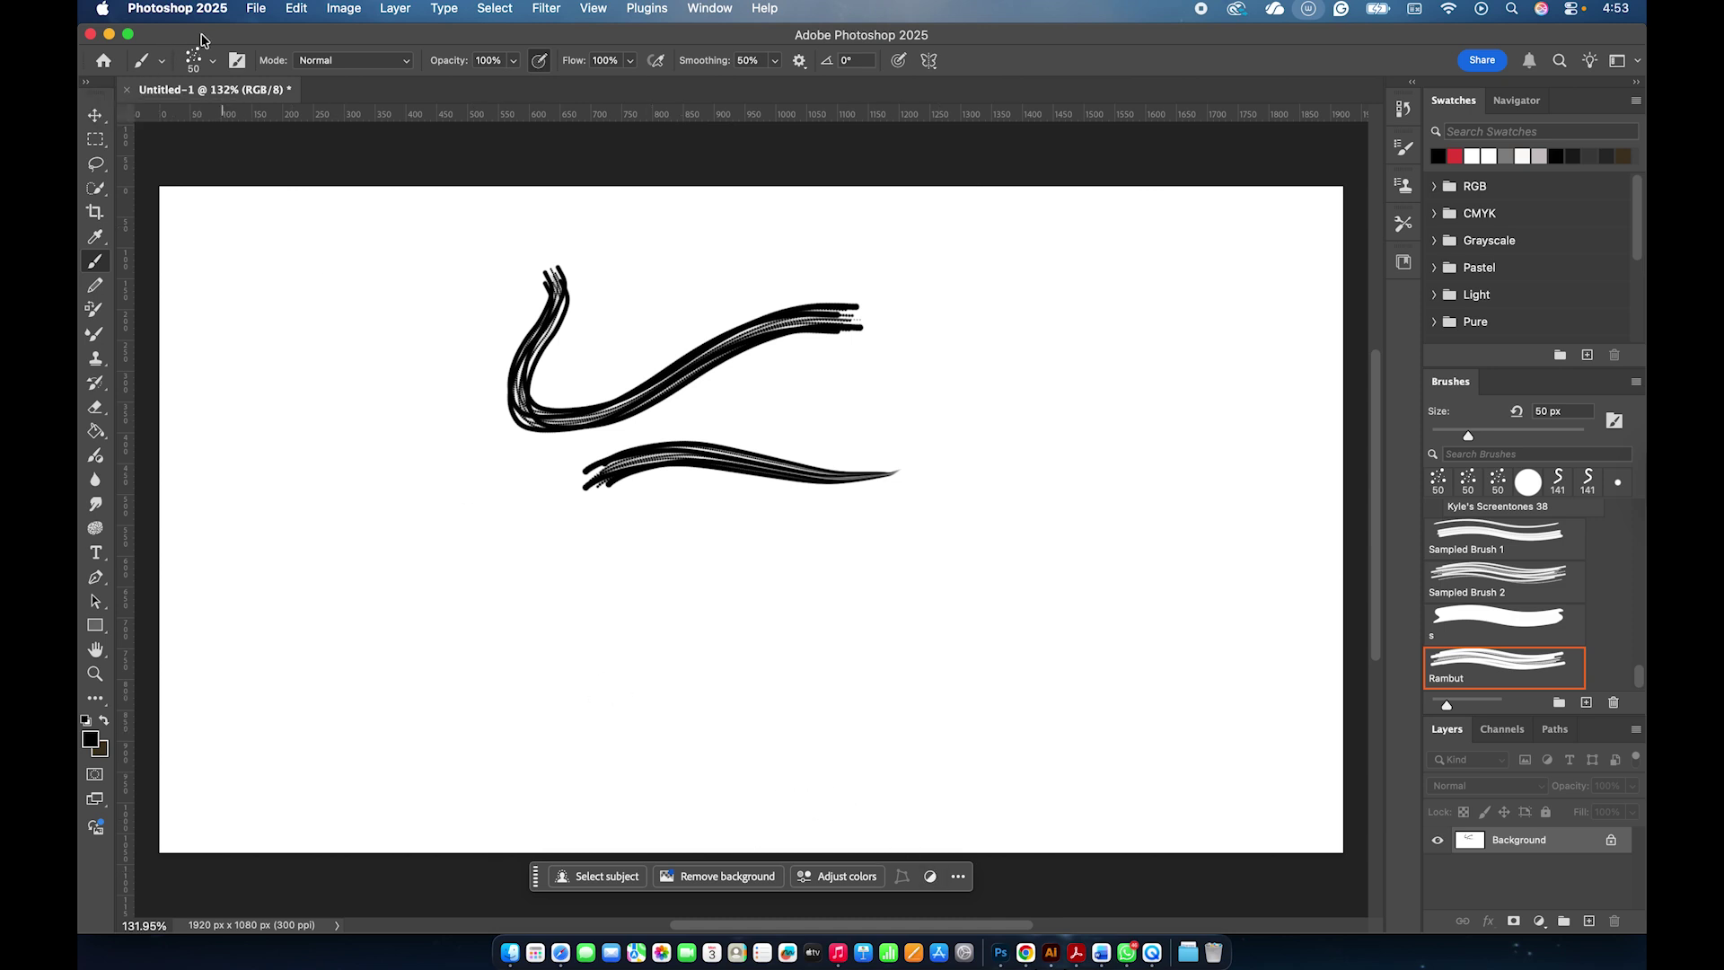
Open the recent document Cat.psdc.
click(256, 8)
mouse_move(328, 114)
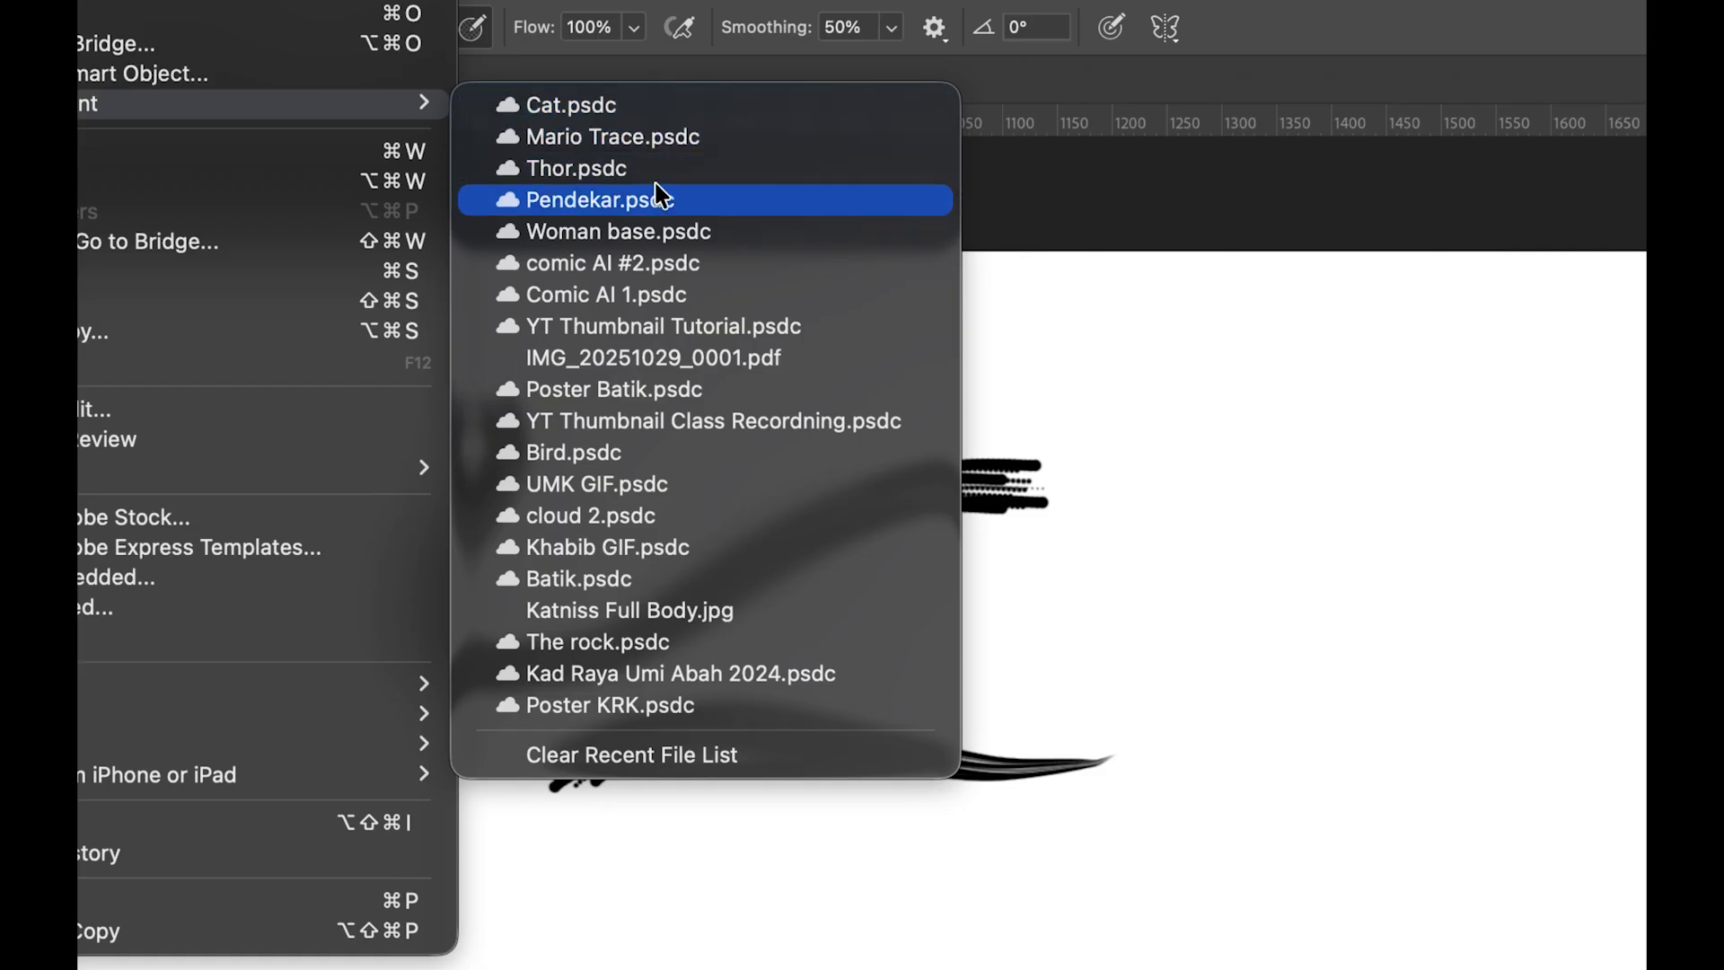
click(709, 112)
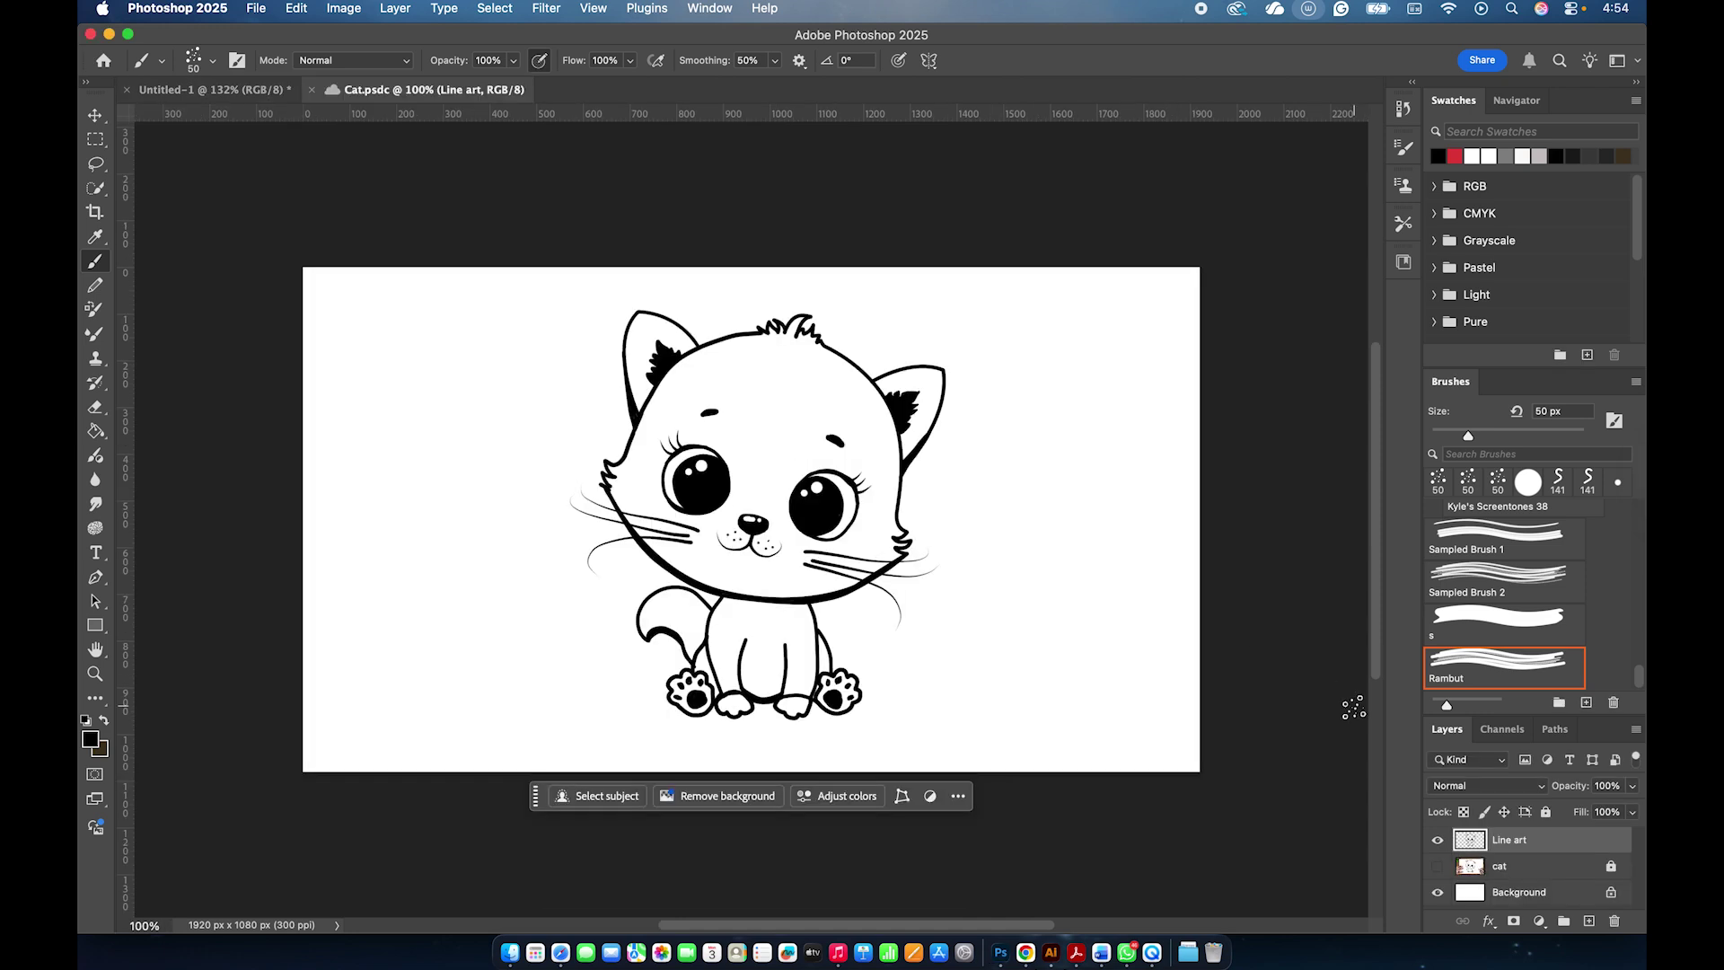
Hide the Line art layer, and show and unlock the cat layer at 100% opacity.
click(1437, 865)
click(1438, 839)
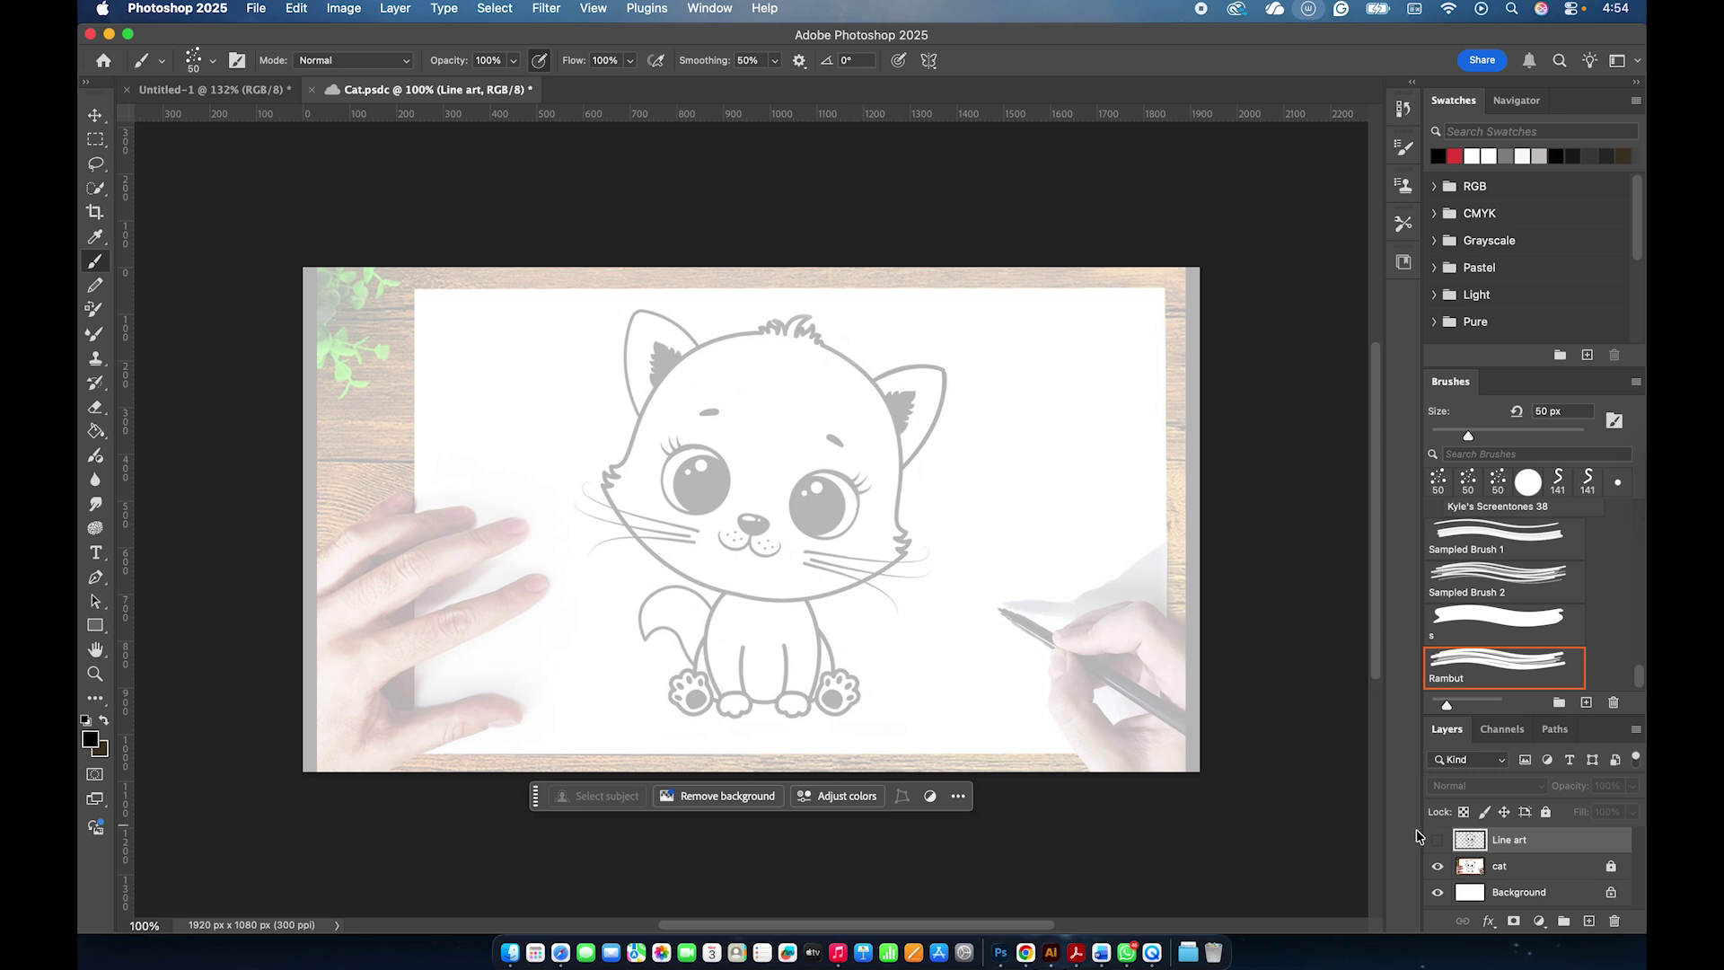
click(1567, 869)
click(1149, 480)
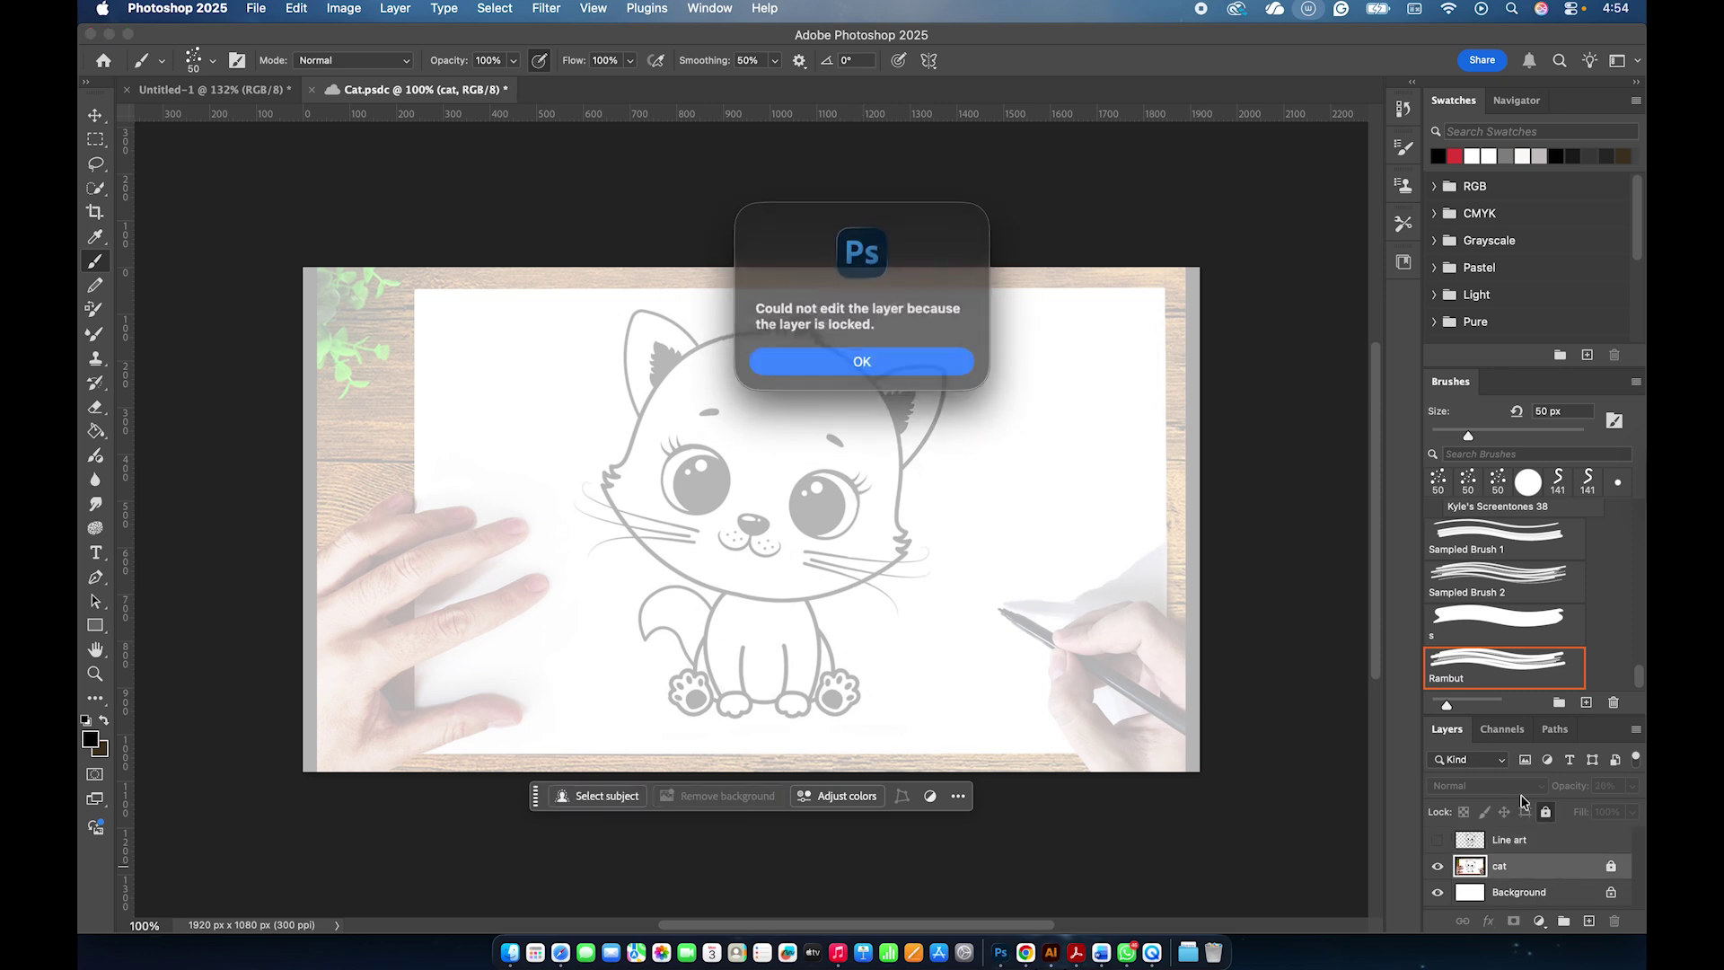
click(917, 360)
click(1610, 866)
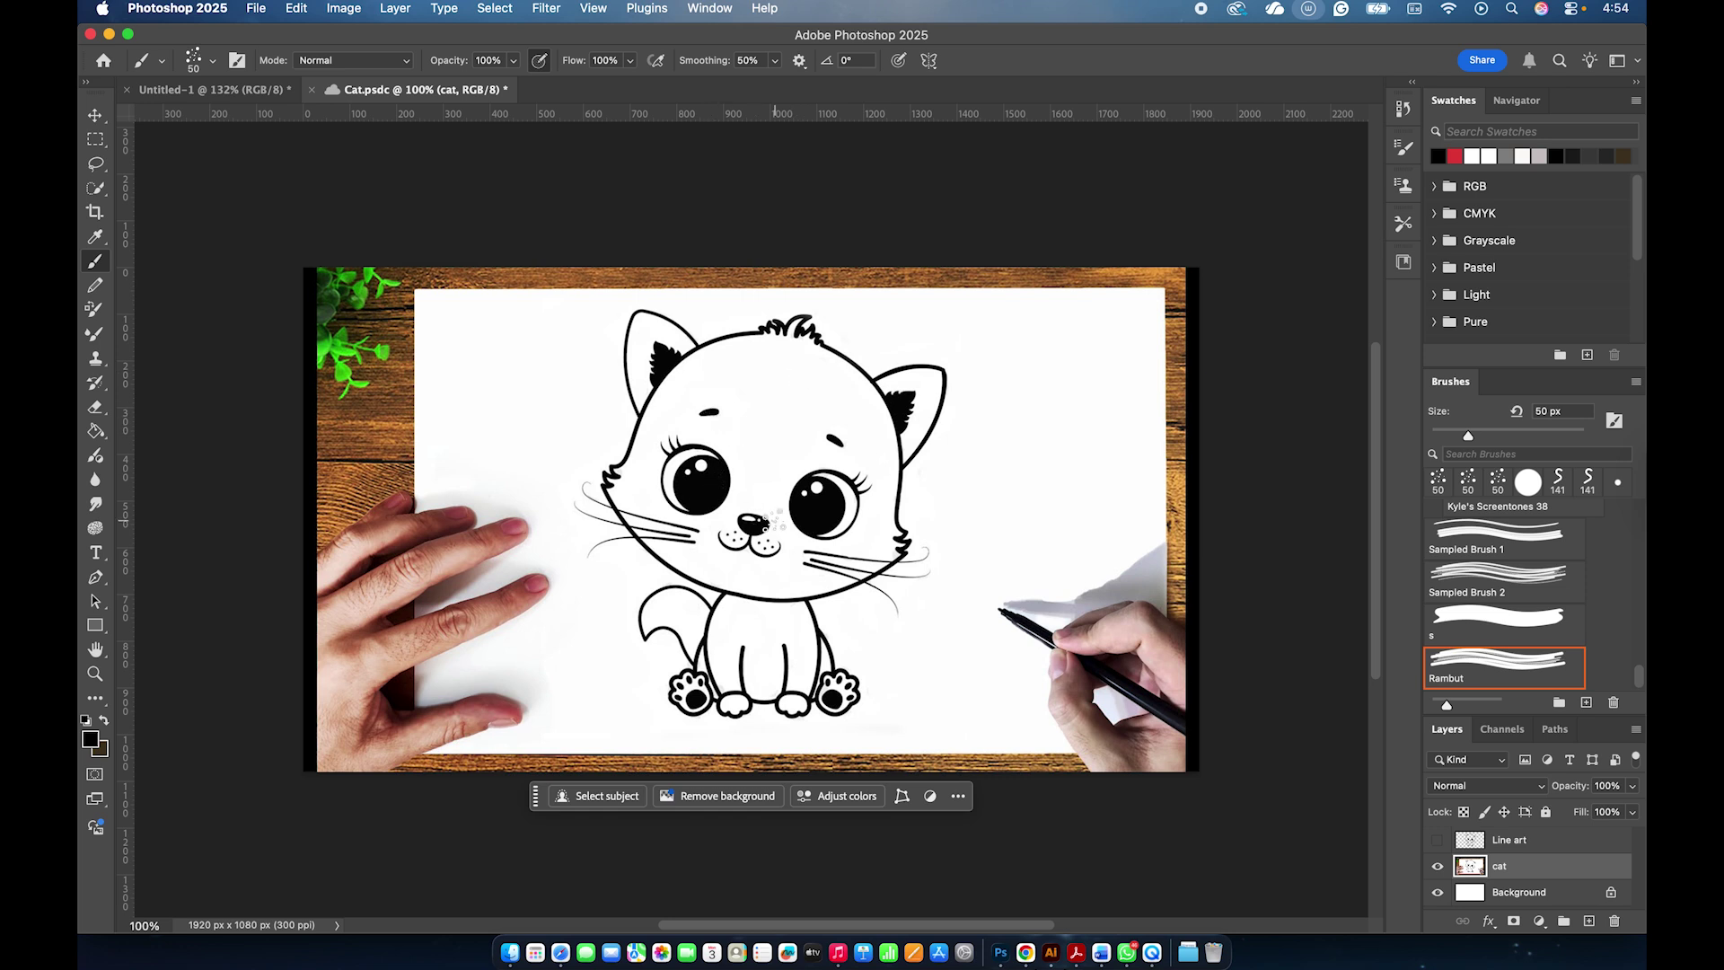
Compare the Line art layer with the cat reference image by alternating which of the two layers is visible.
click(1537, 849)
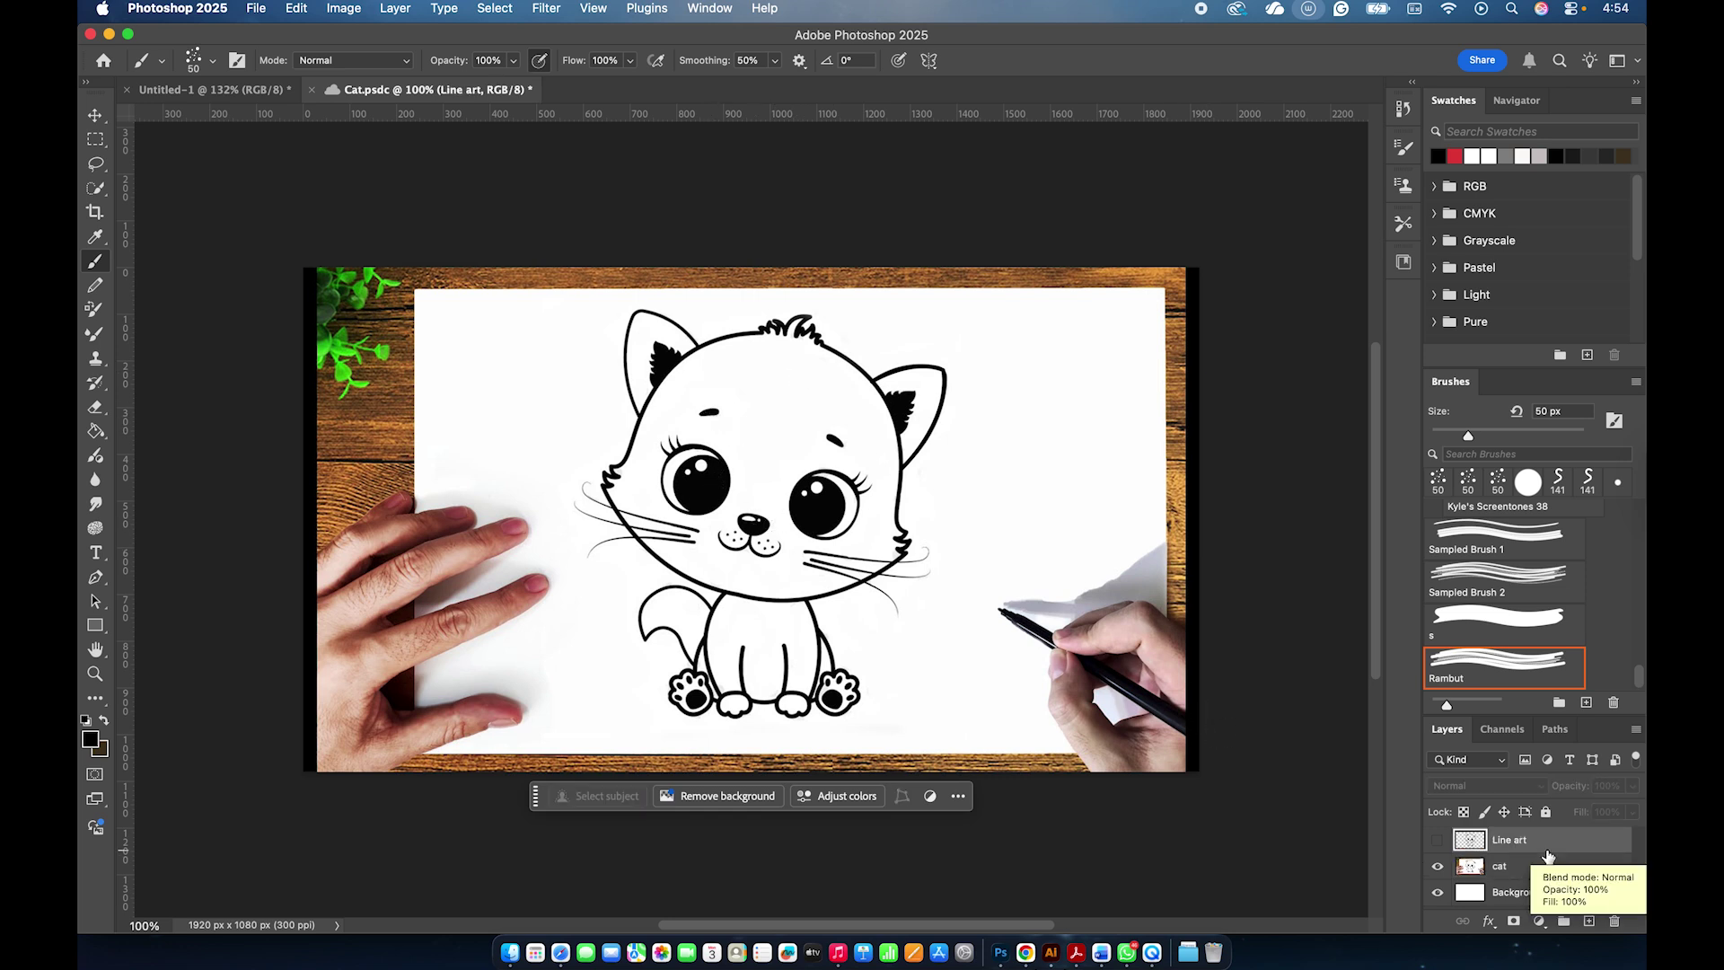
click(1582, 867)
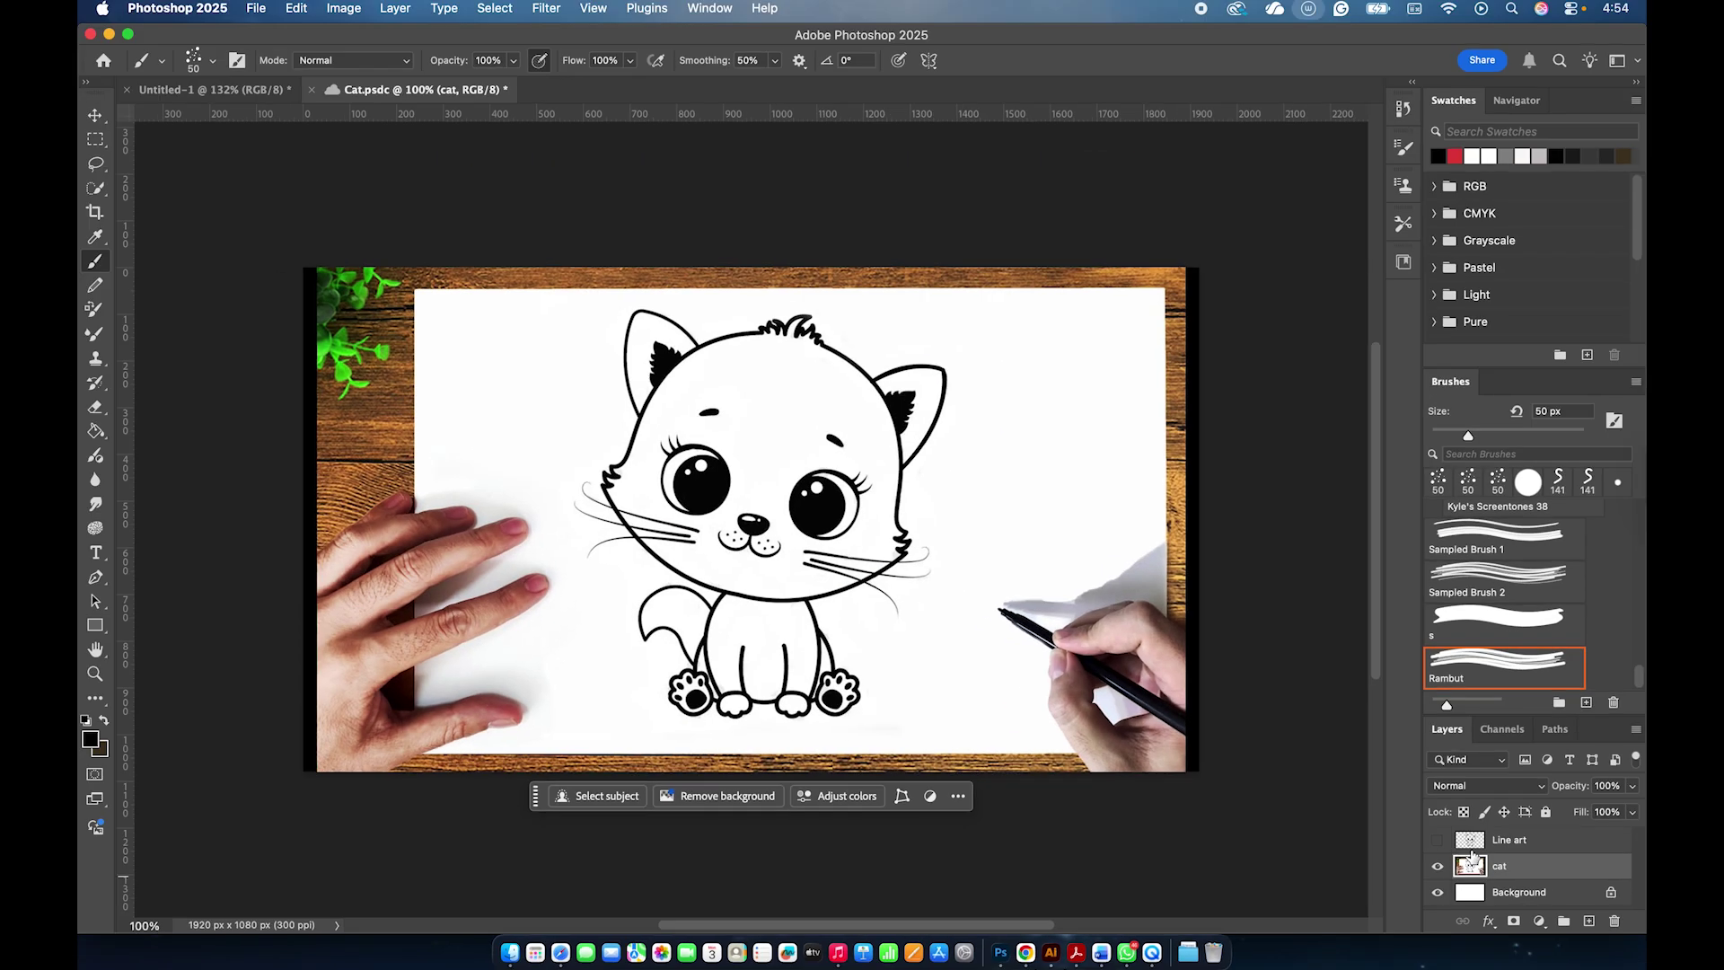
click(1250, 815)
click(1437, 866)
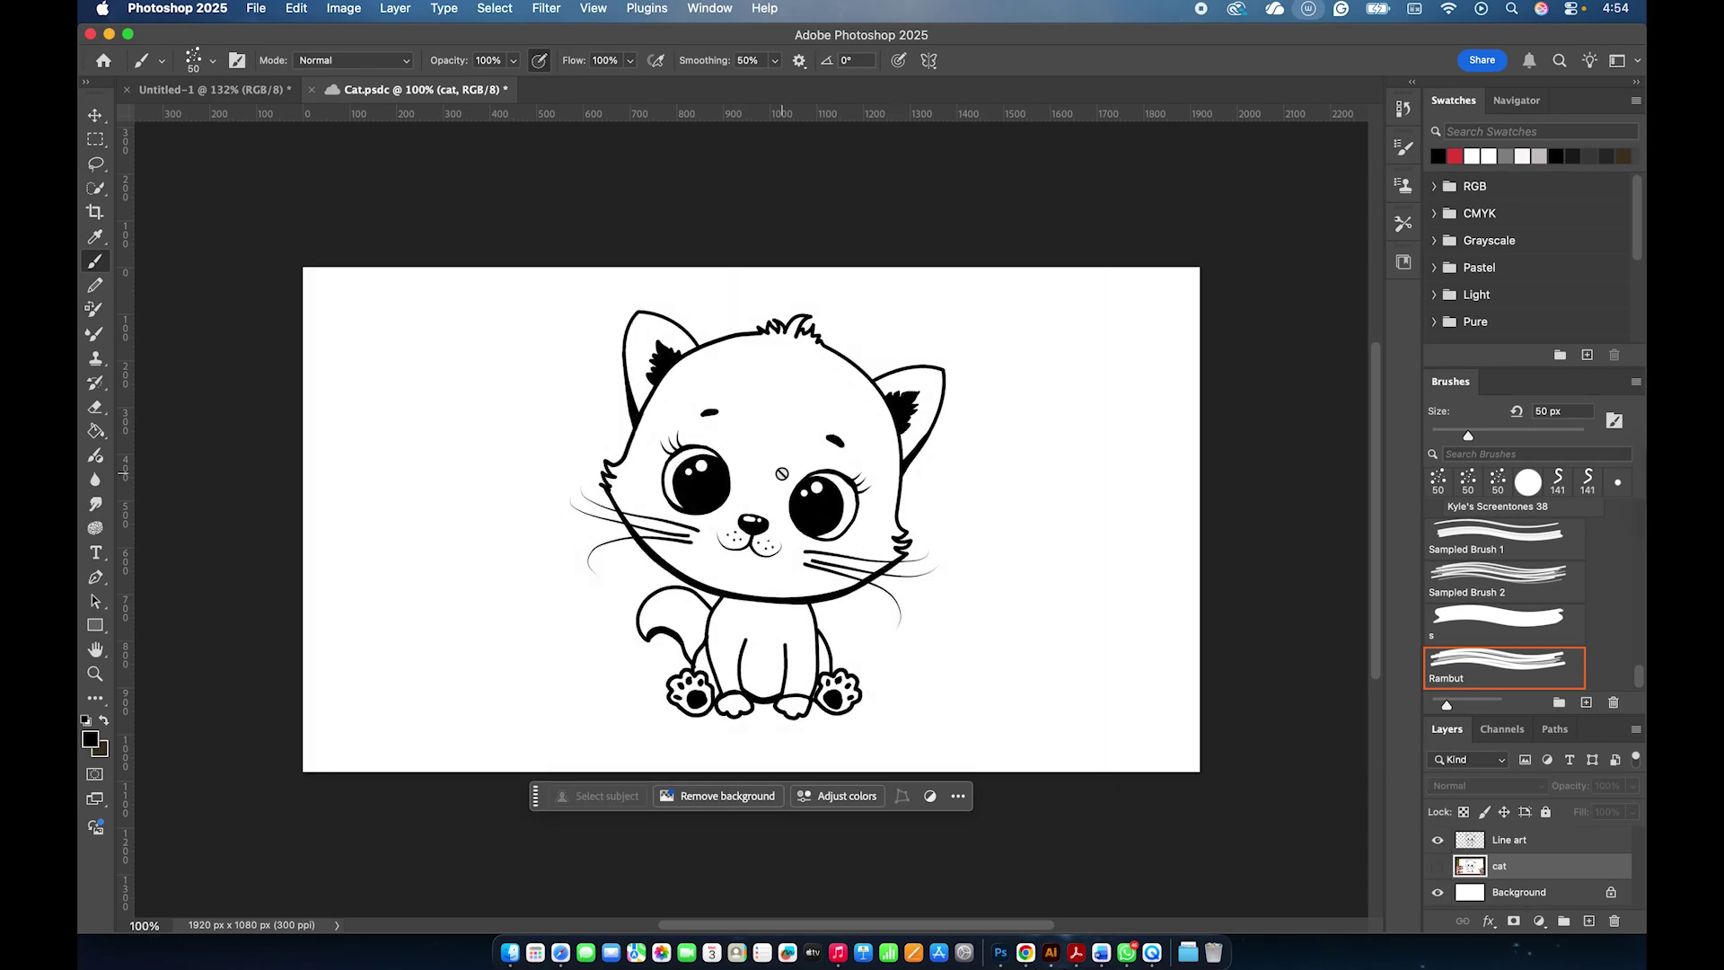
scroll(782, 474, up, 5)
scroll(781, 473, down, 5)
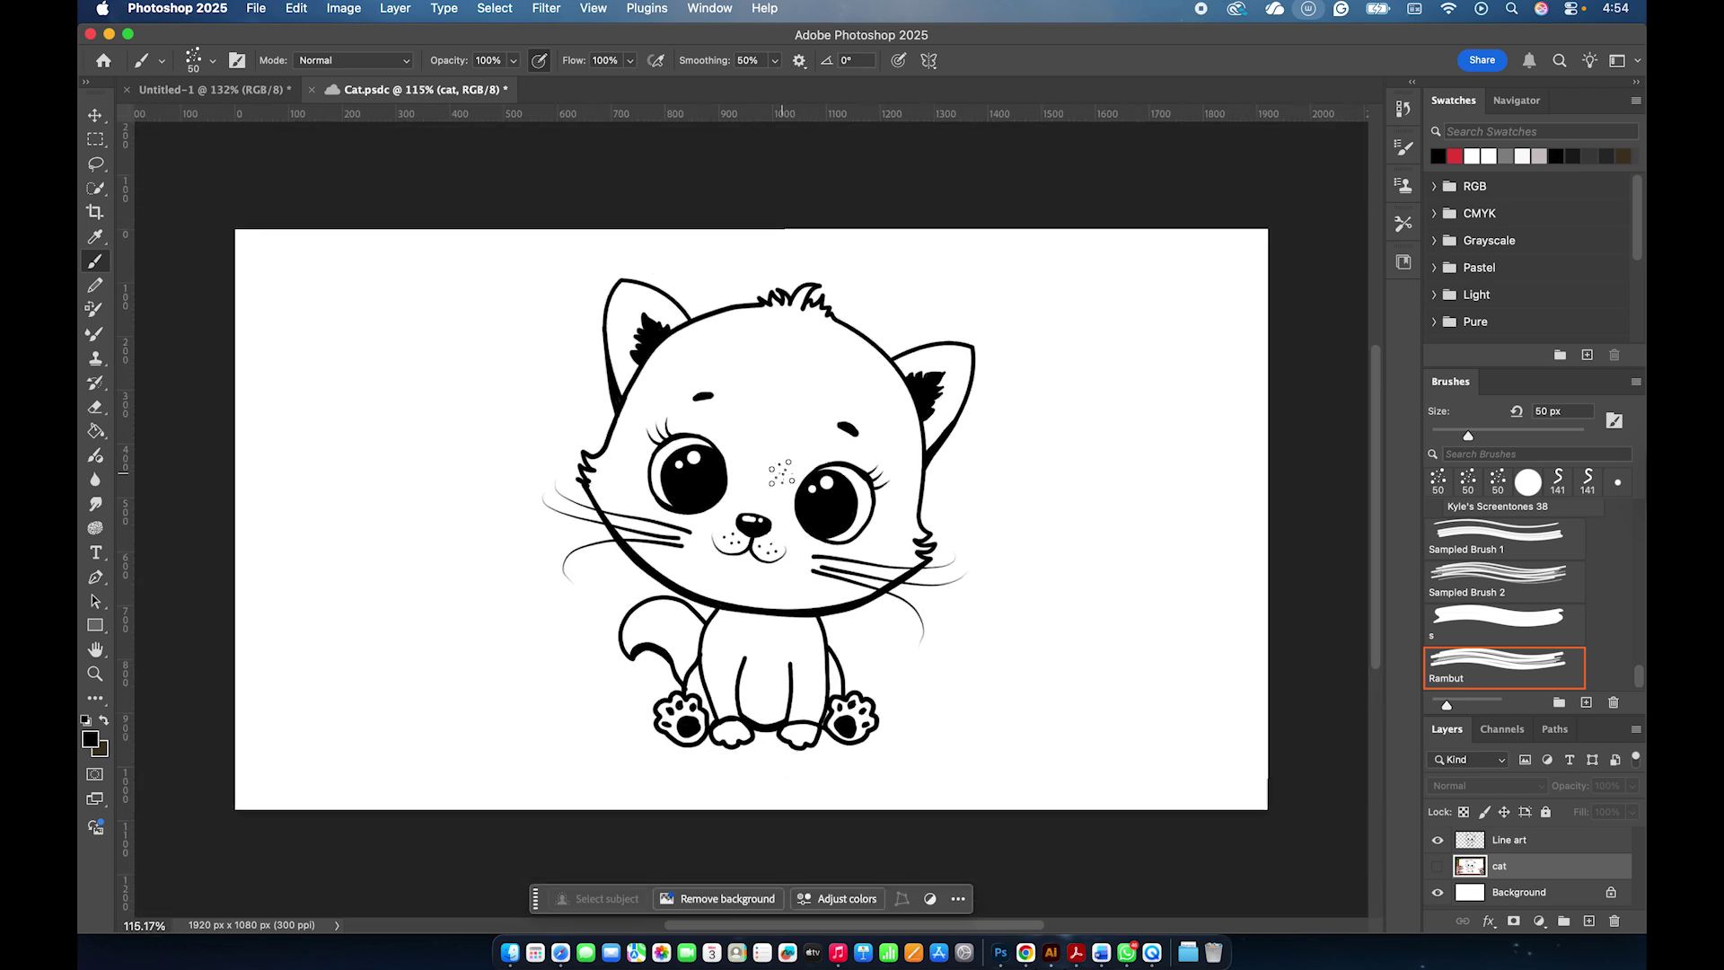
scroll(781, 473, down, 2)
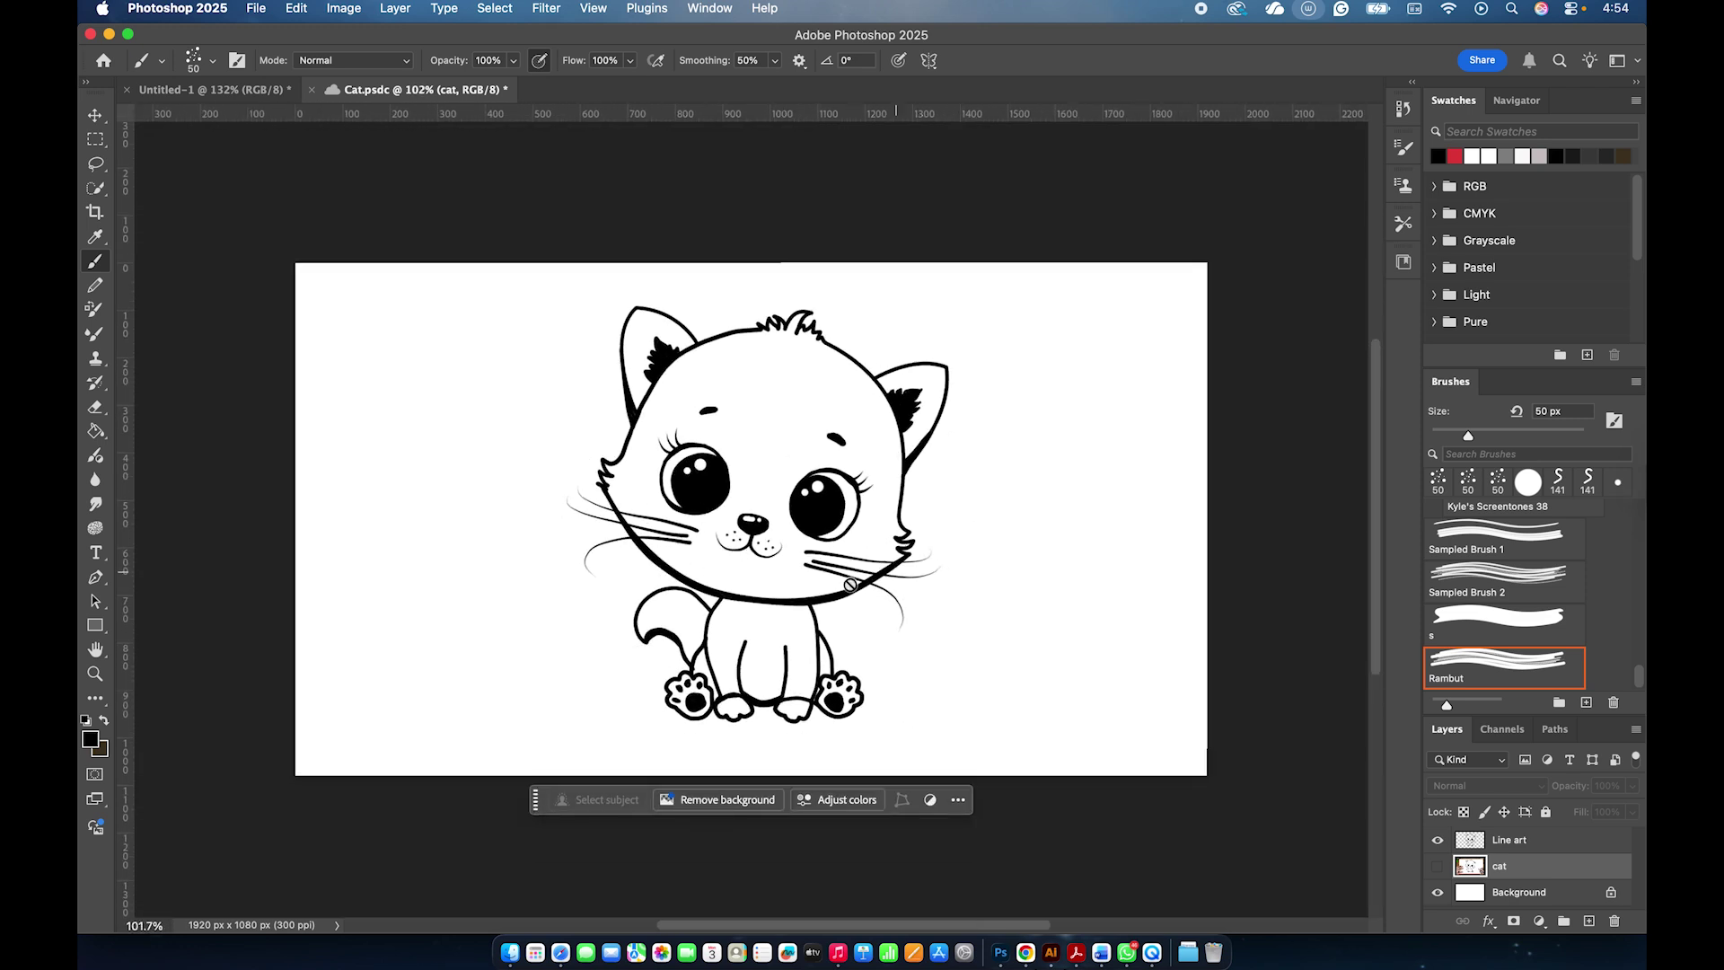
click(1438, 866)
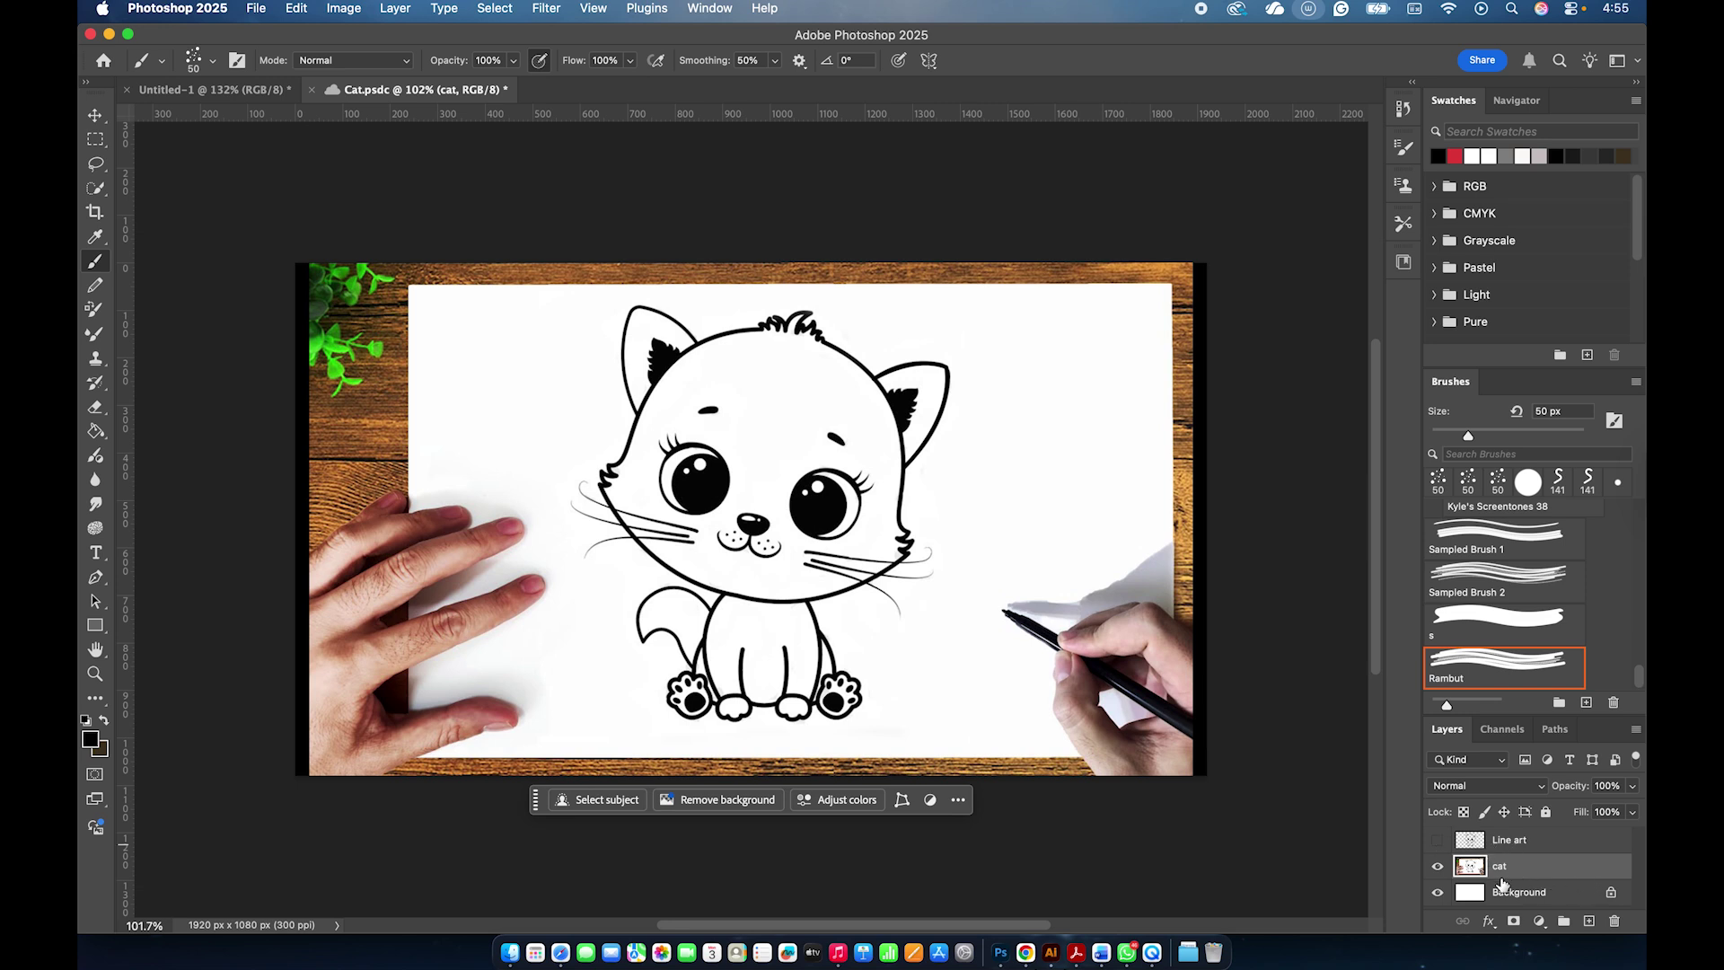
Lower the cat layer's opacity to 30% in its layer style blending options.
double_click(1574, 874)
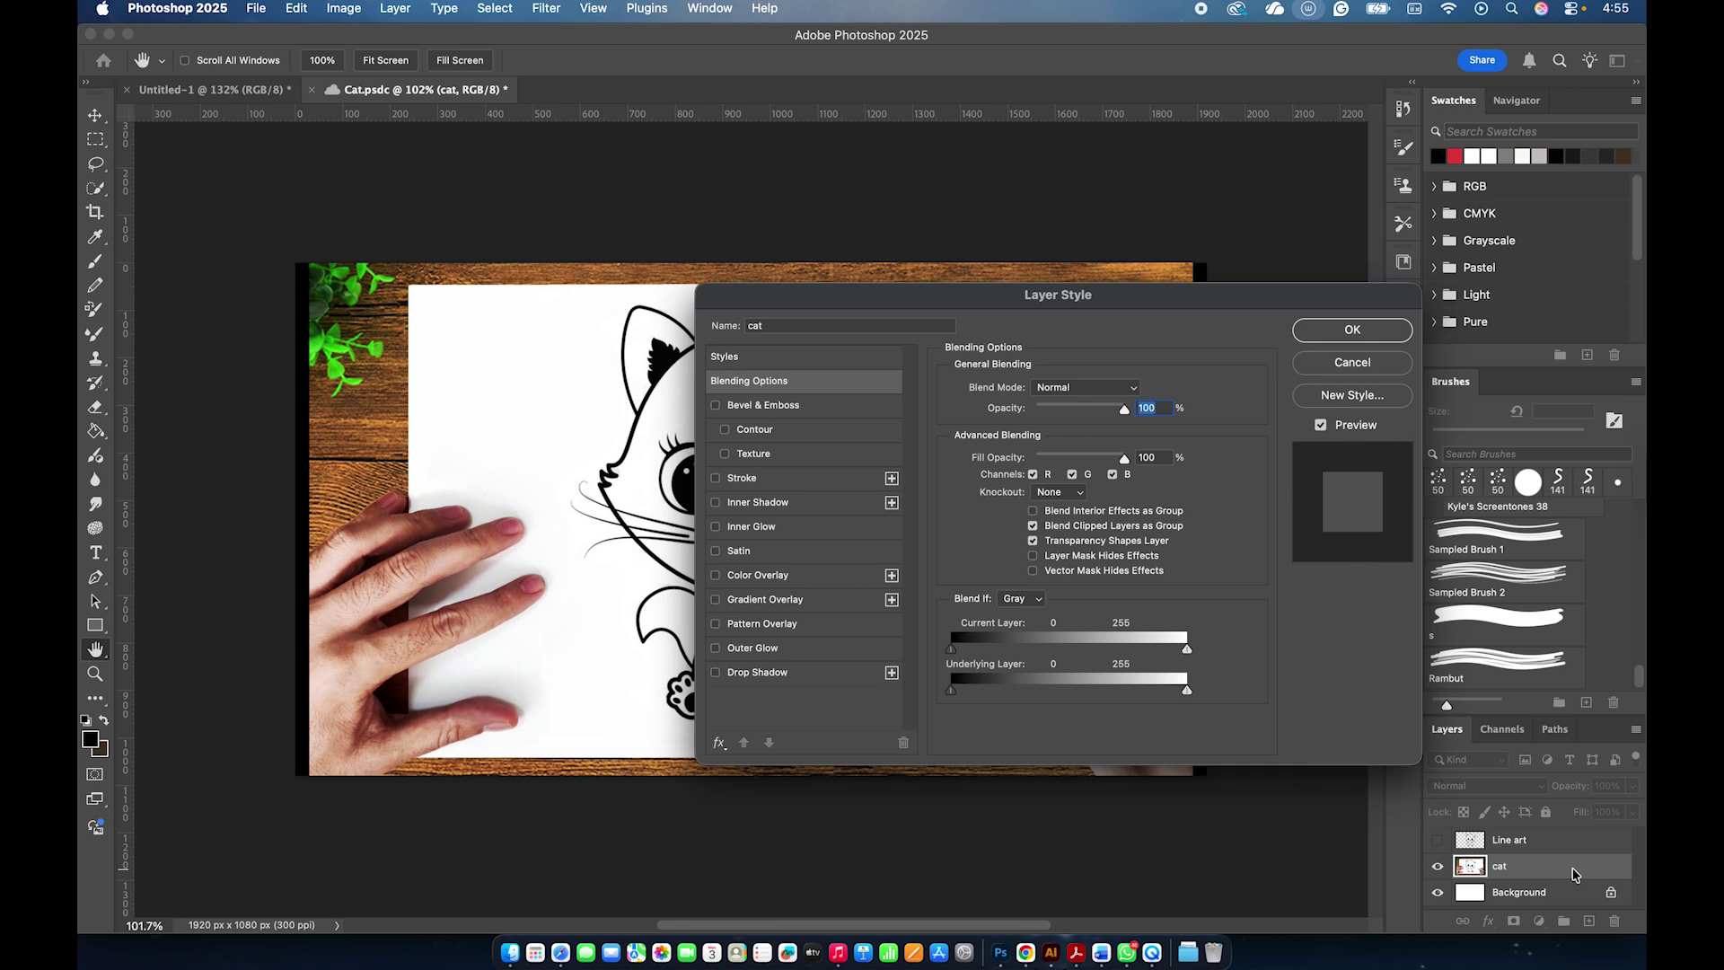
text(30)
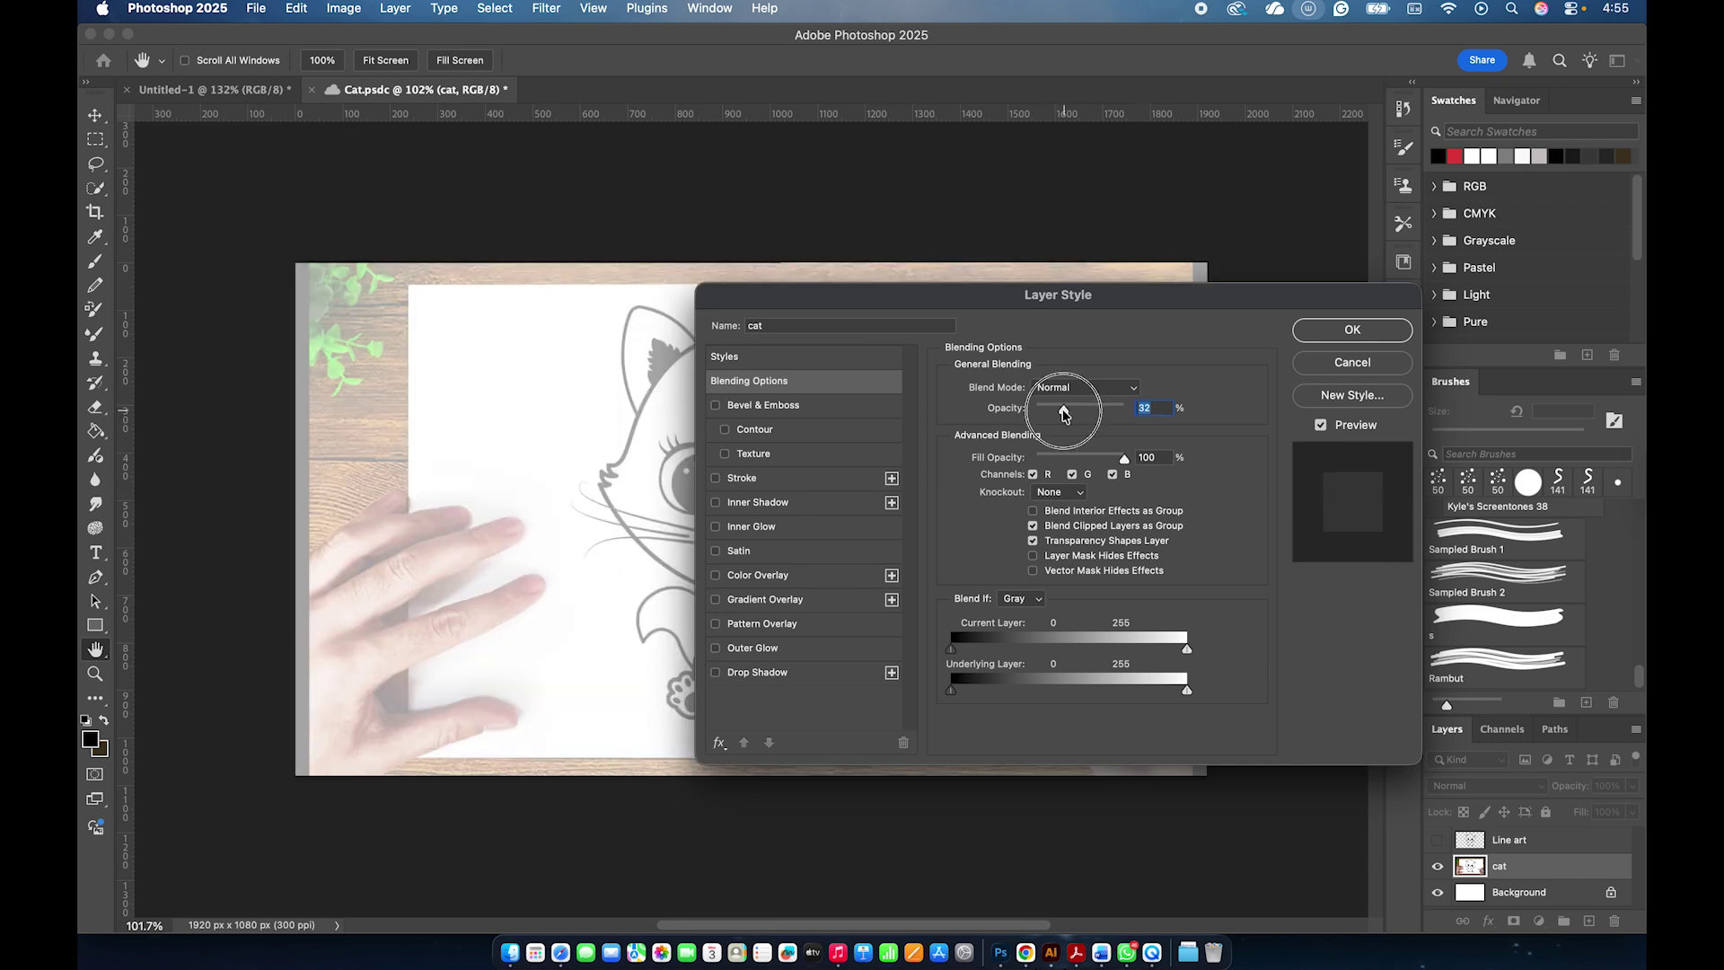
click(1318, 325)
Choose the Hard Round preset from General Brushes for the Brush tool, with the cat's head in view.
key(b)
scroll(724, 340, up, 5)
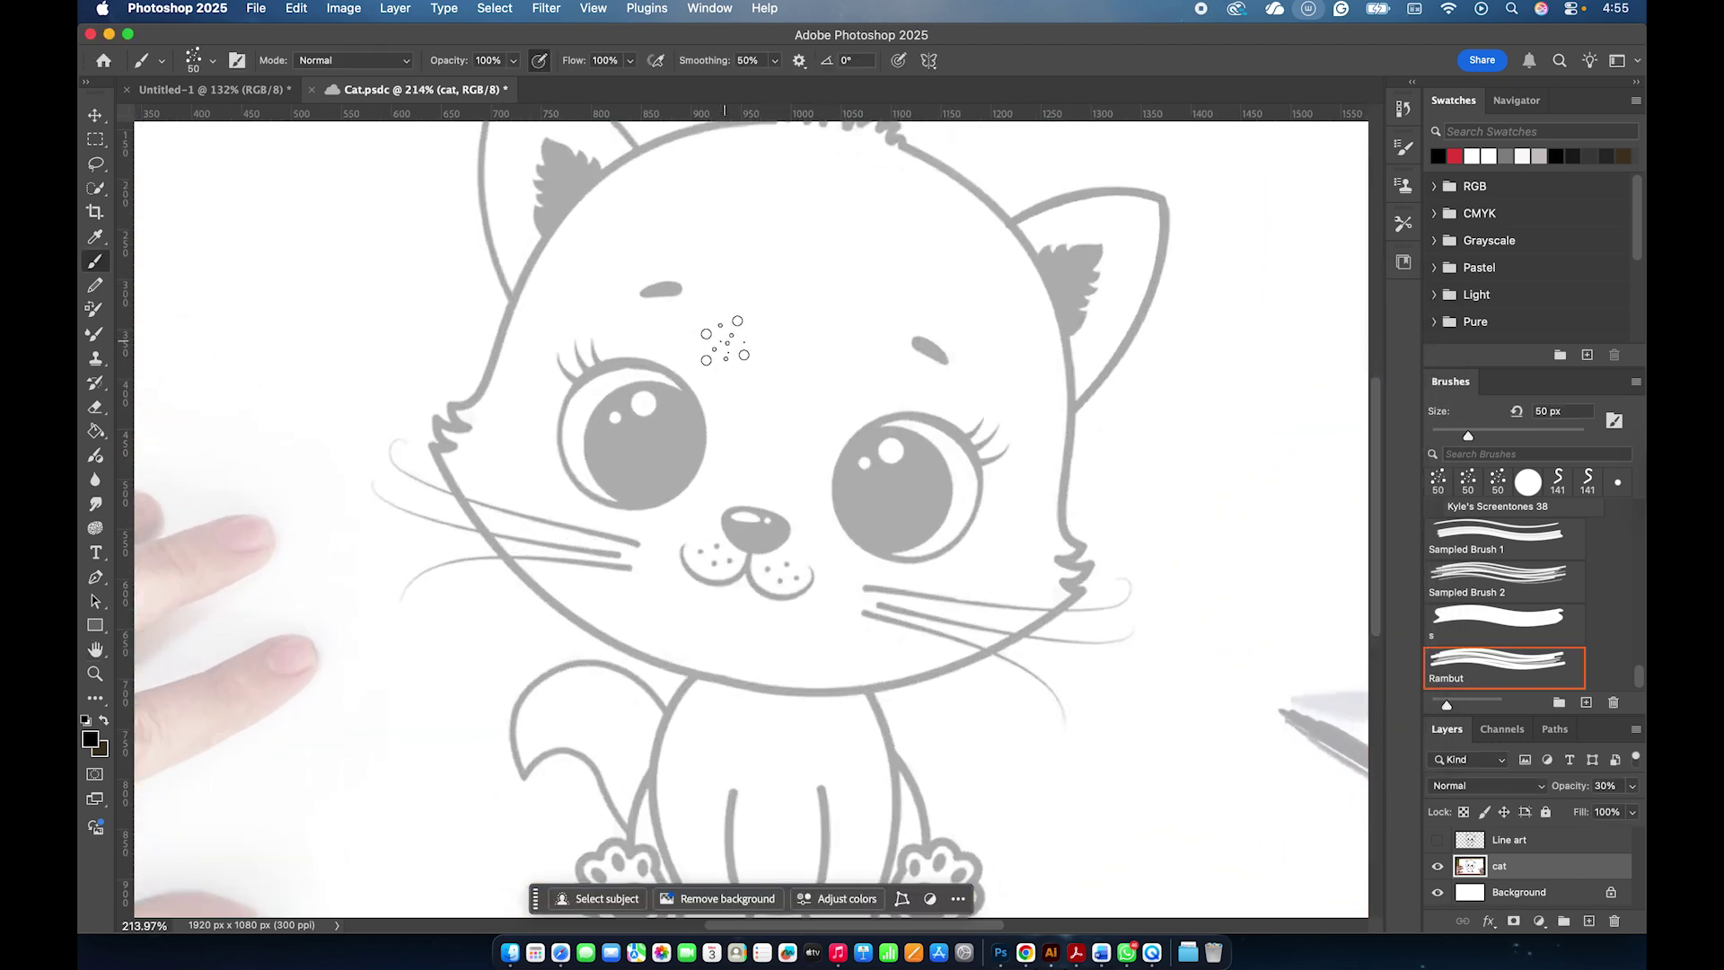
scroll(723, 339, up, 3)
right_click(725, 342)
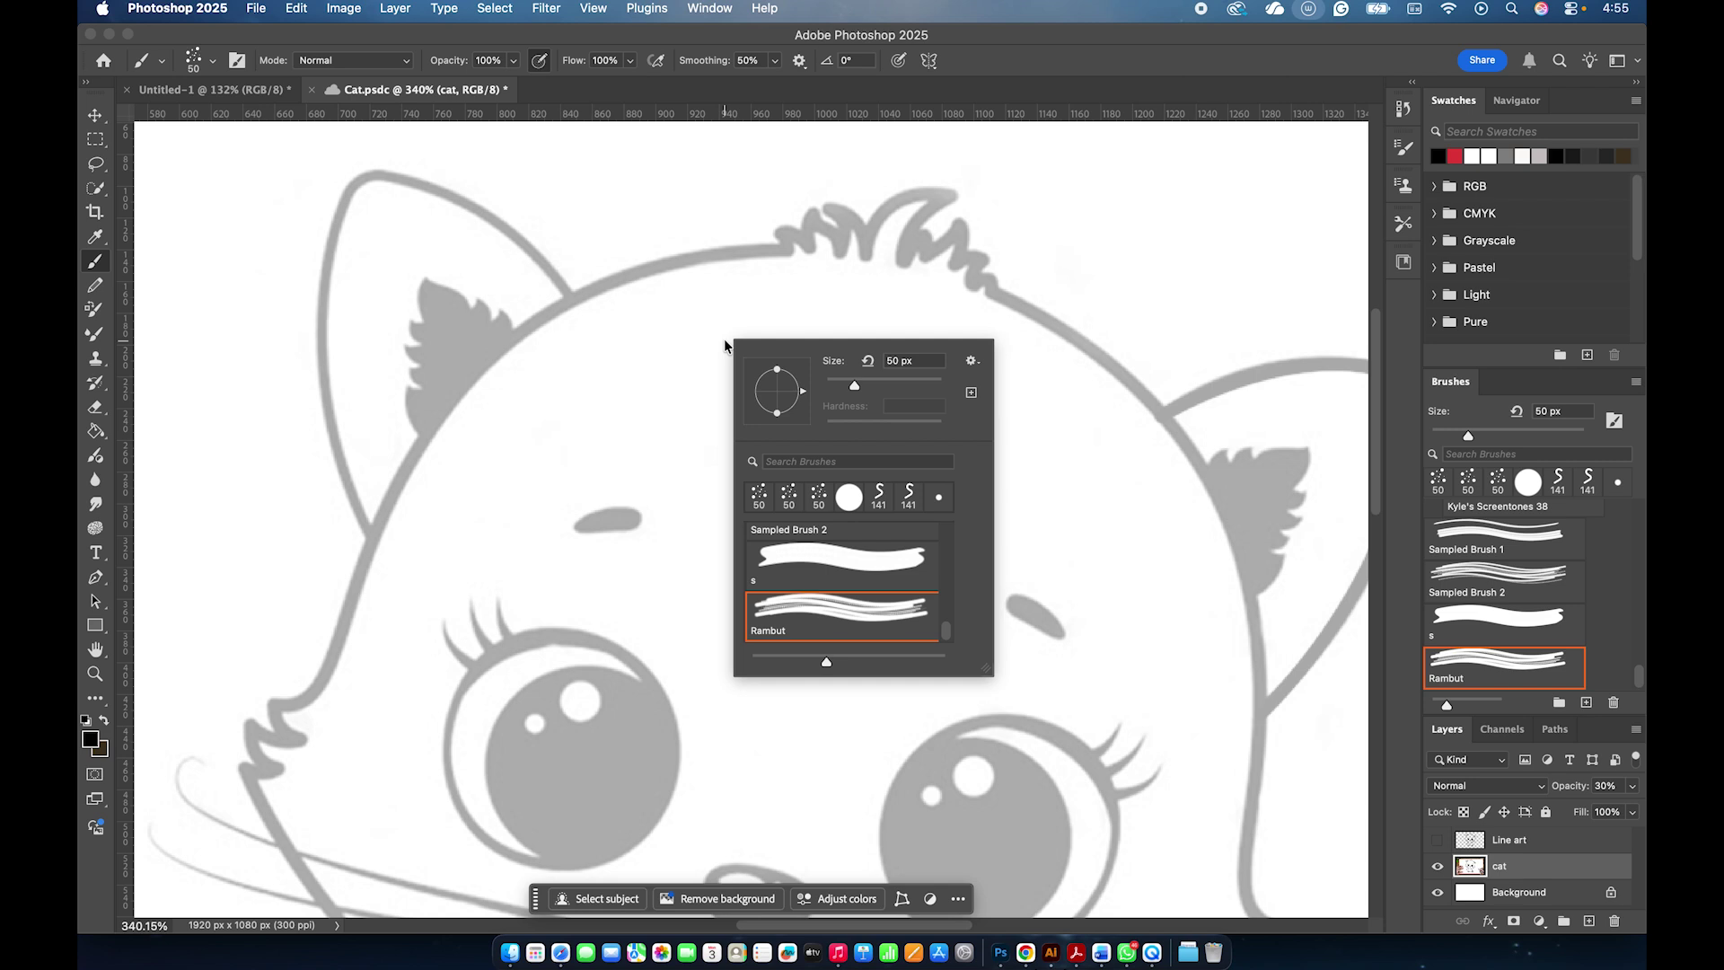
scroll(821, 561, up, 10)
click(841, 615)
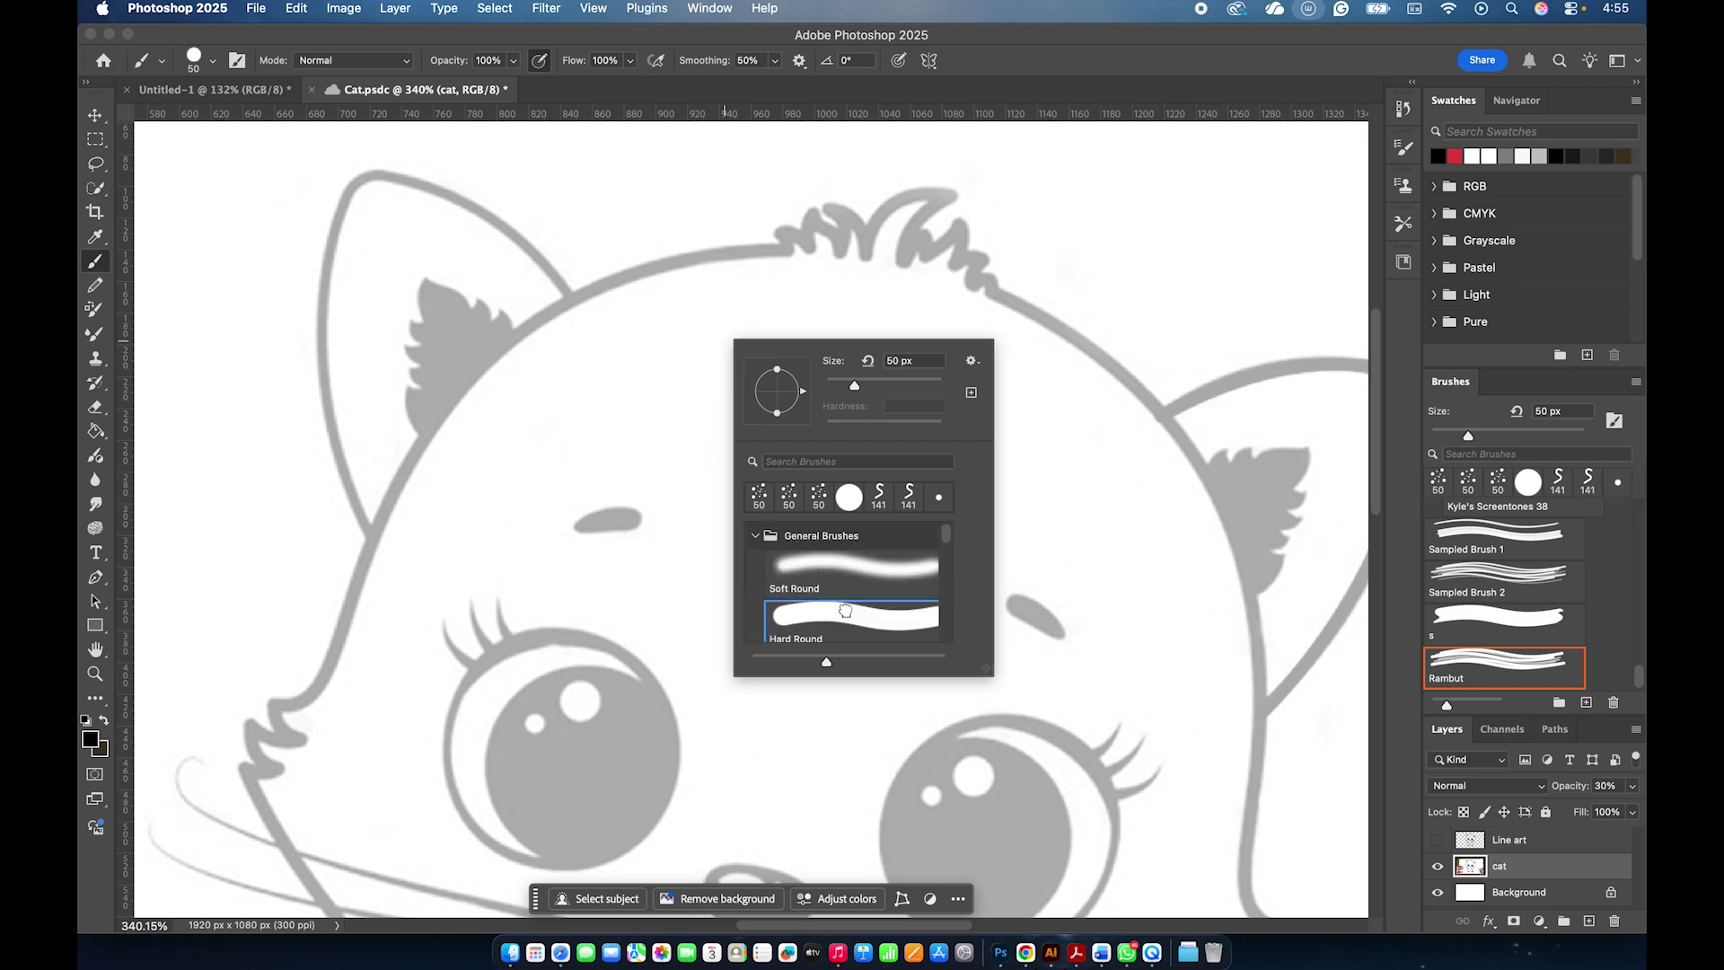
click(770, 100)
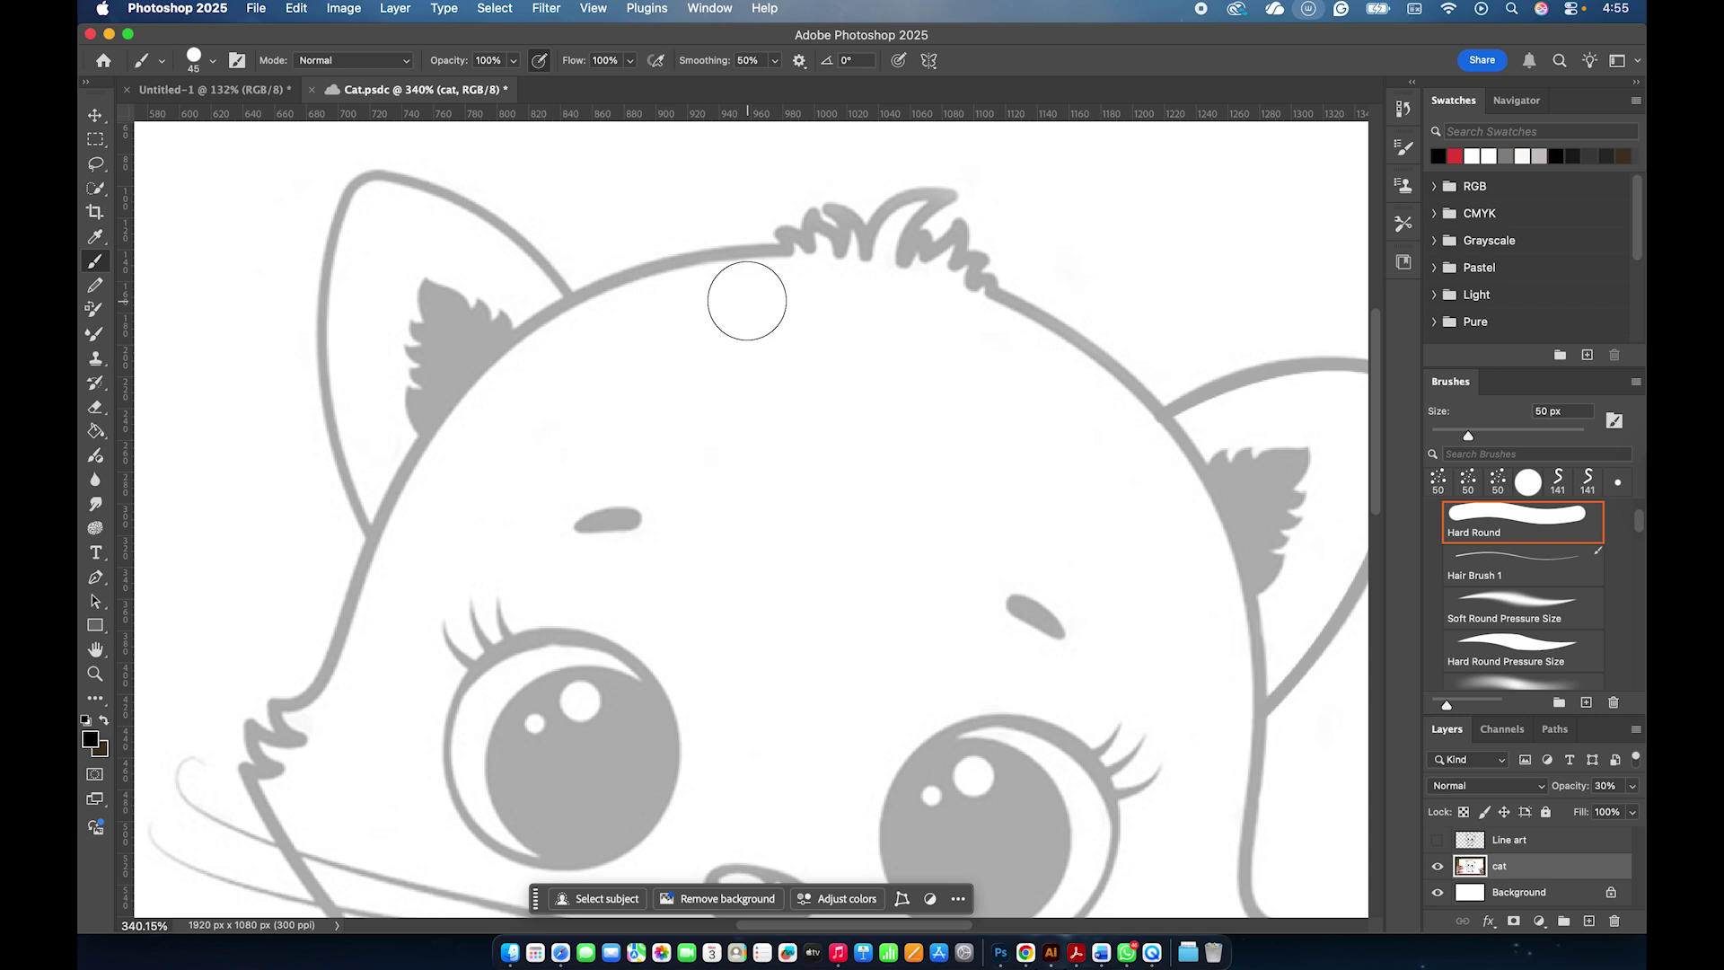
Reduce the brush size to 8 px and keep black (000000) as the foreground color.
key(bracketleft)
key(bracketleft)
key(bracketleft)
key(bracketleft)
key(bracketleft)
key(bracketleft)
click(90, 739)
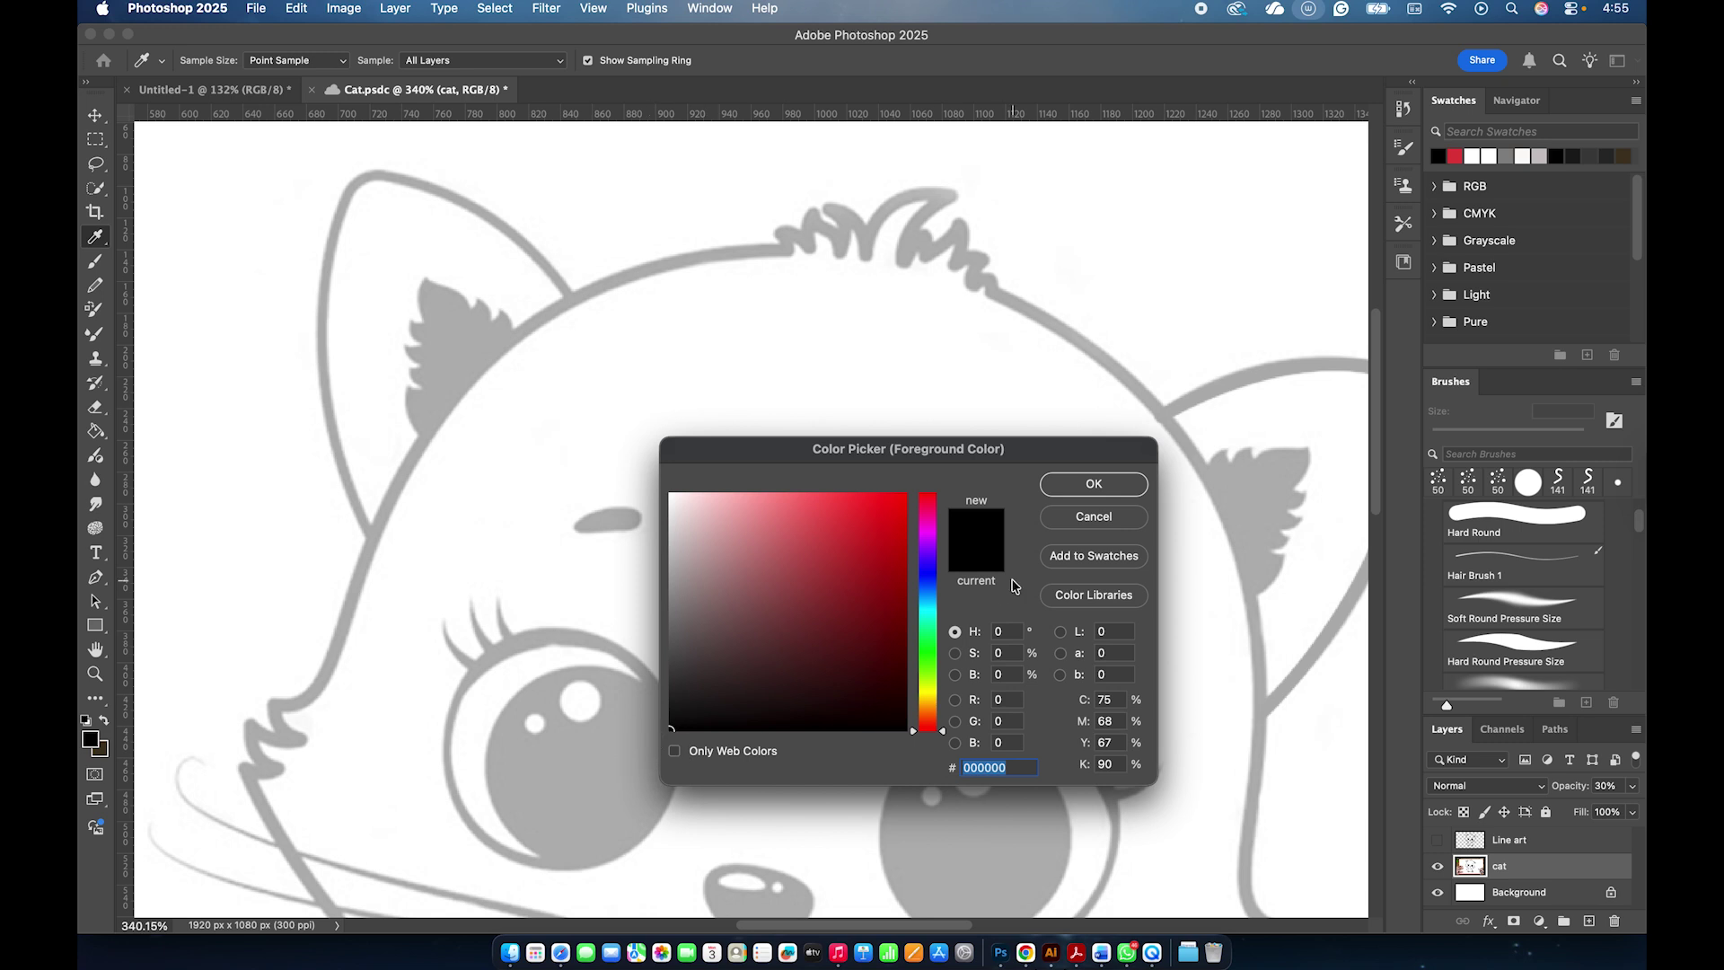
click(1120, 476)
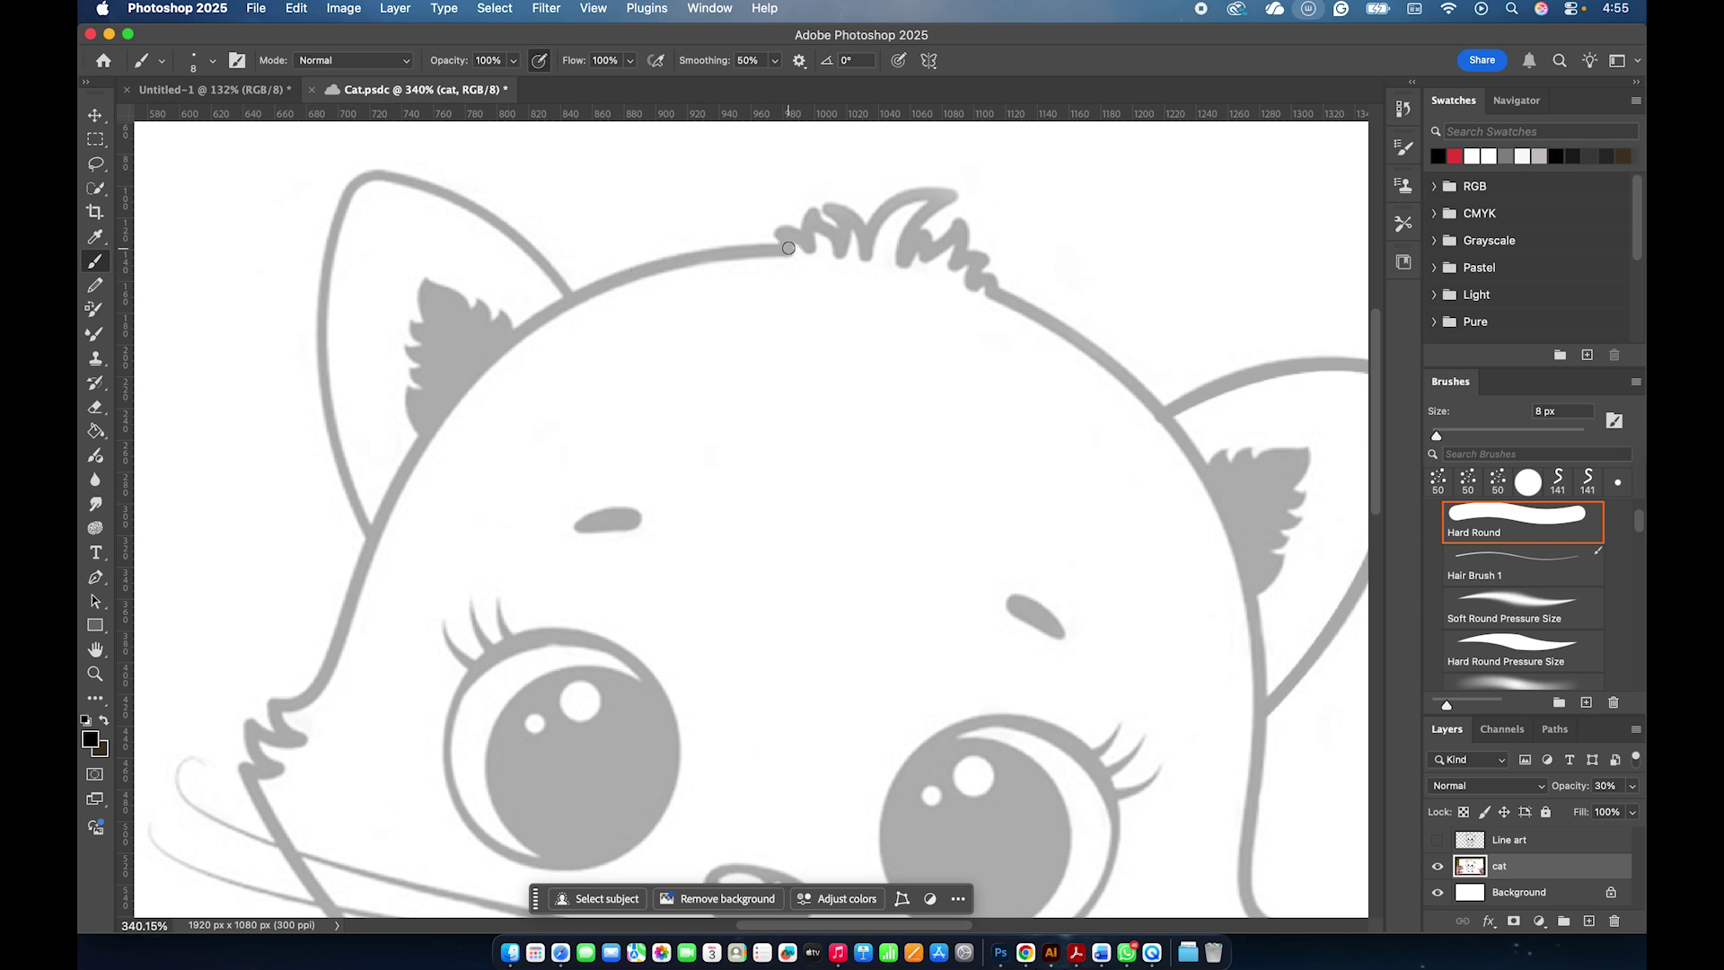
Raise the brush smoothing to 78%.
click(774, 61)
drag(794, 88, 799, 87)
drag(777, 247, 695, 258)
Add a new layer named Line above the cat layer and make it the active layer.
click(1591, 921)
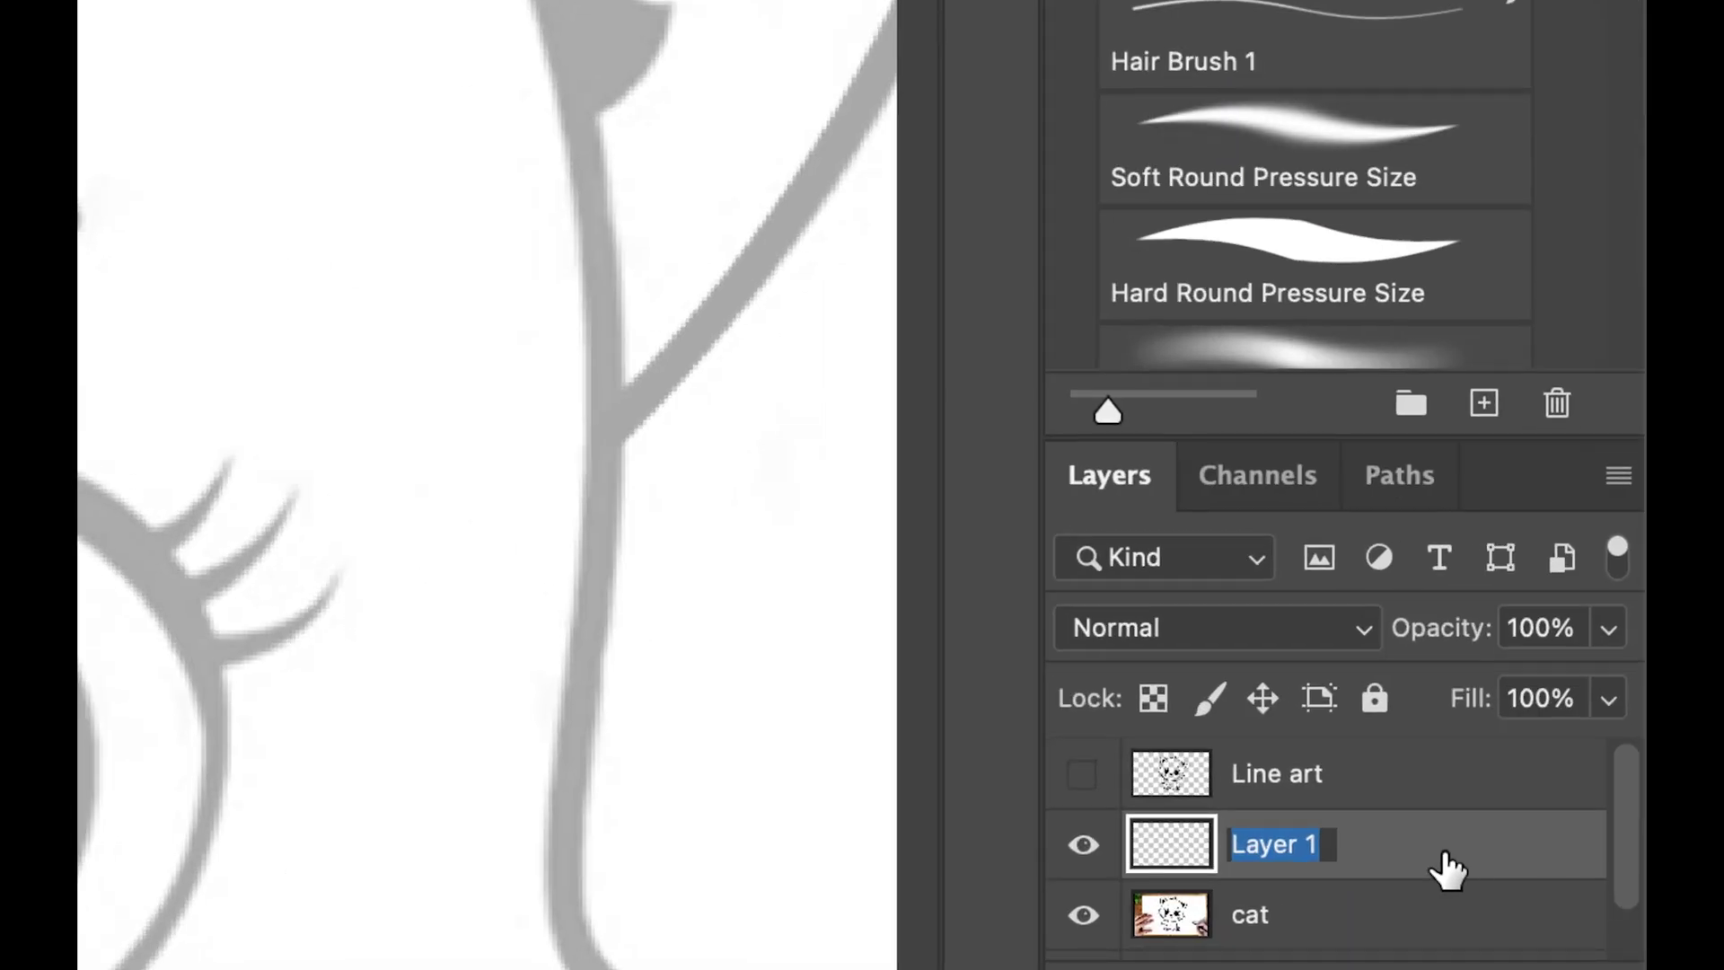
text(Line)
key(Return)
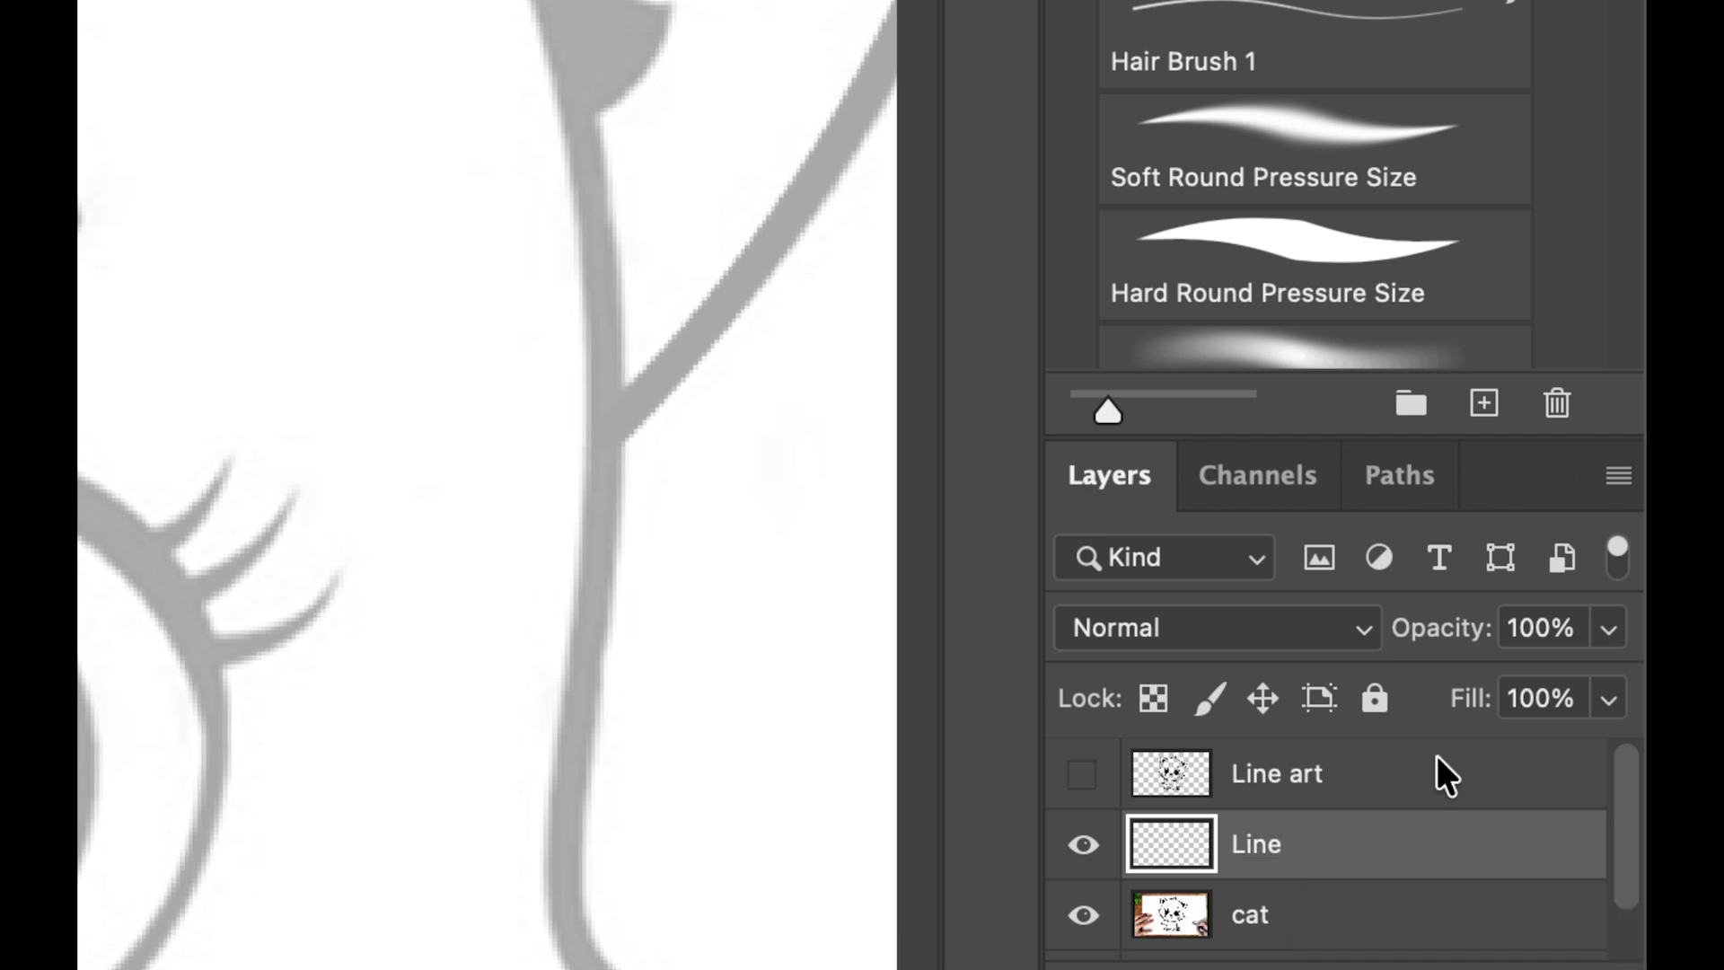
click(1293, 795)
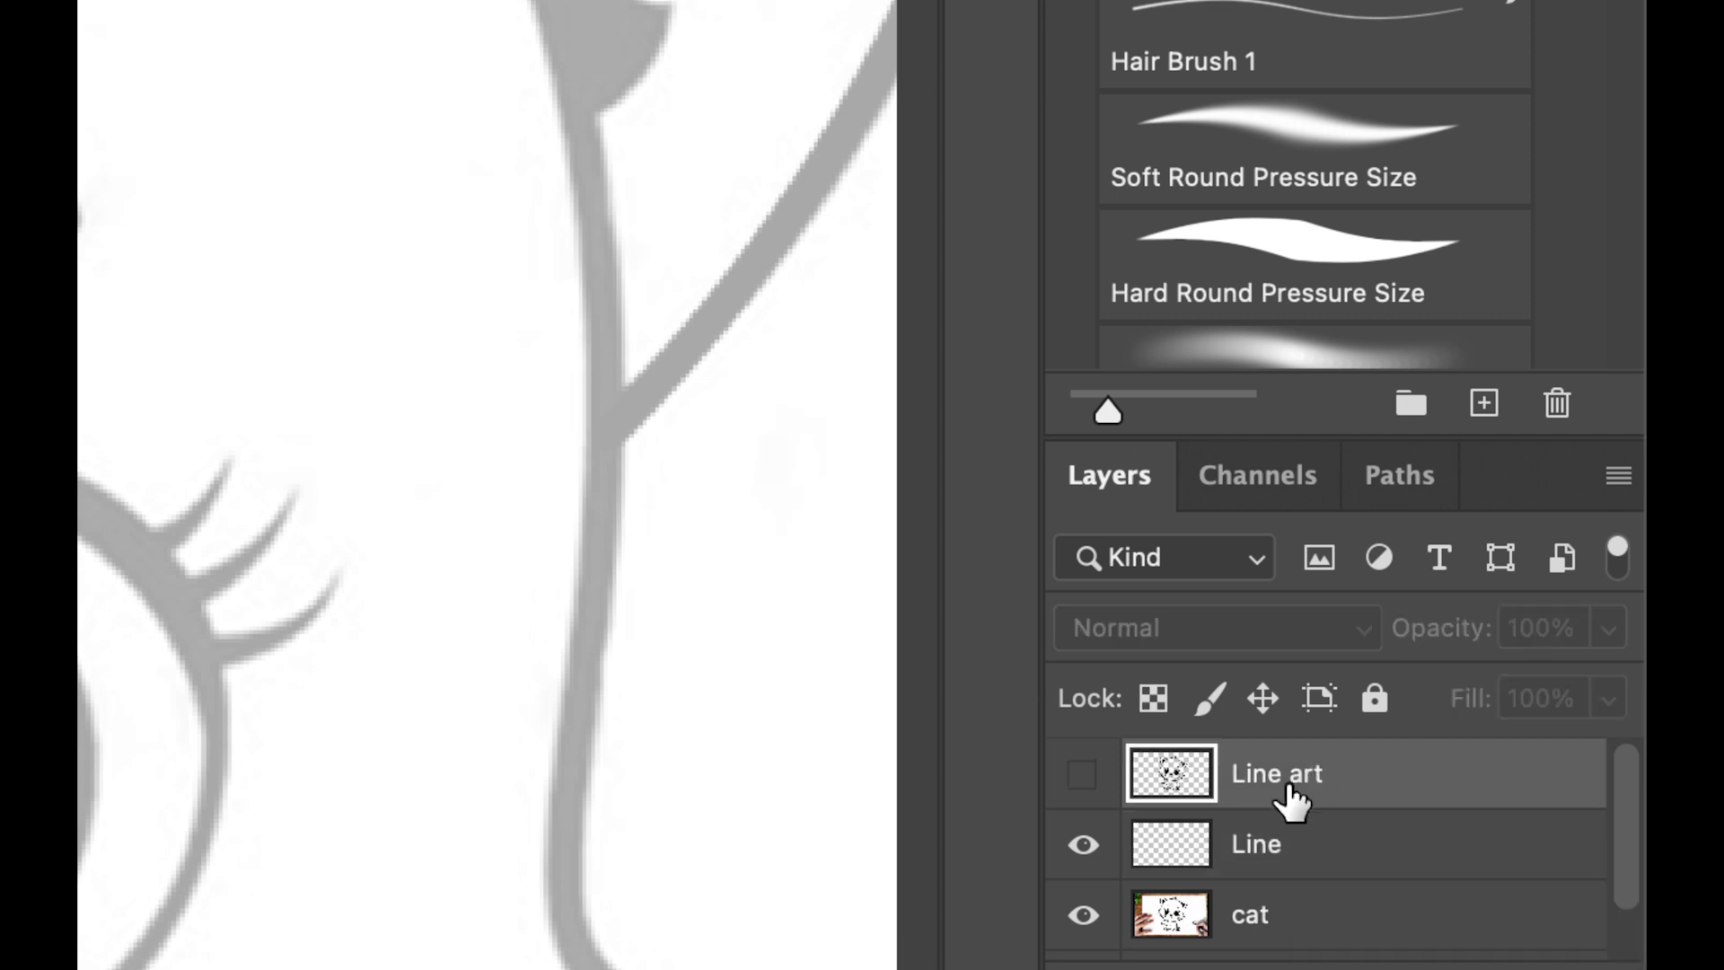
click(1280, 858)
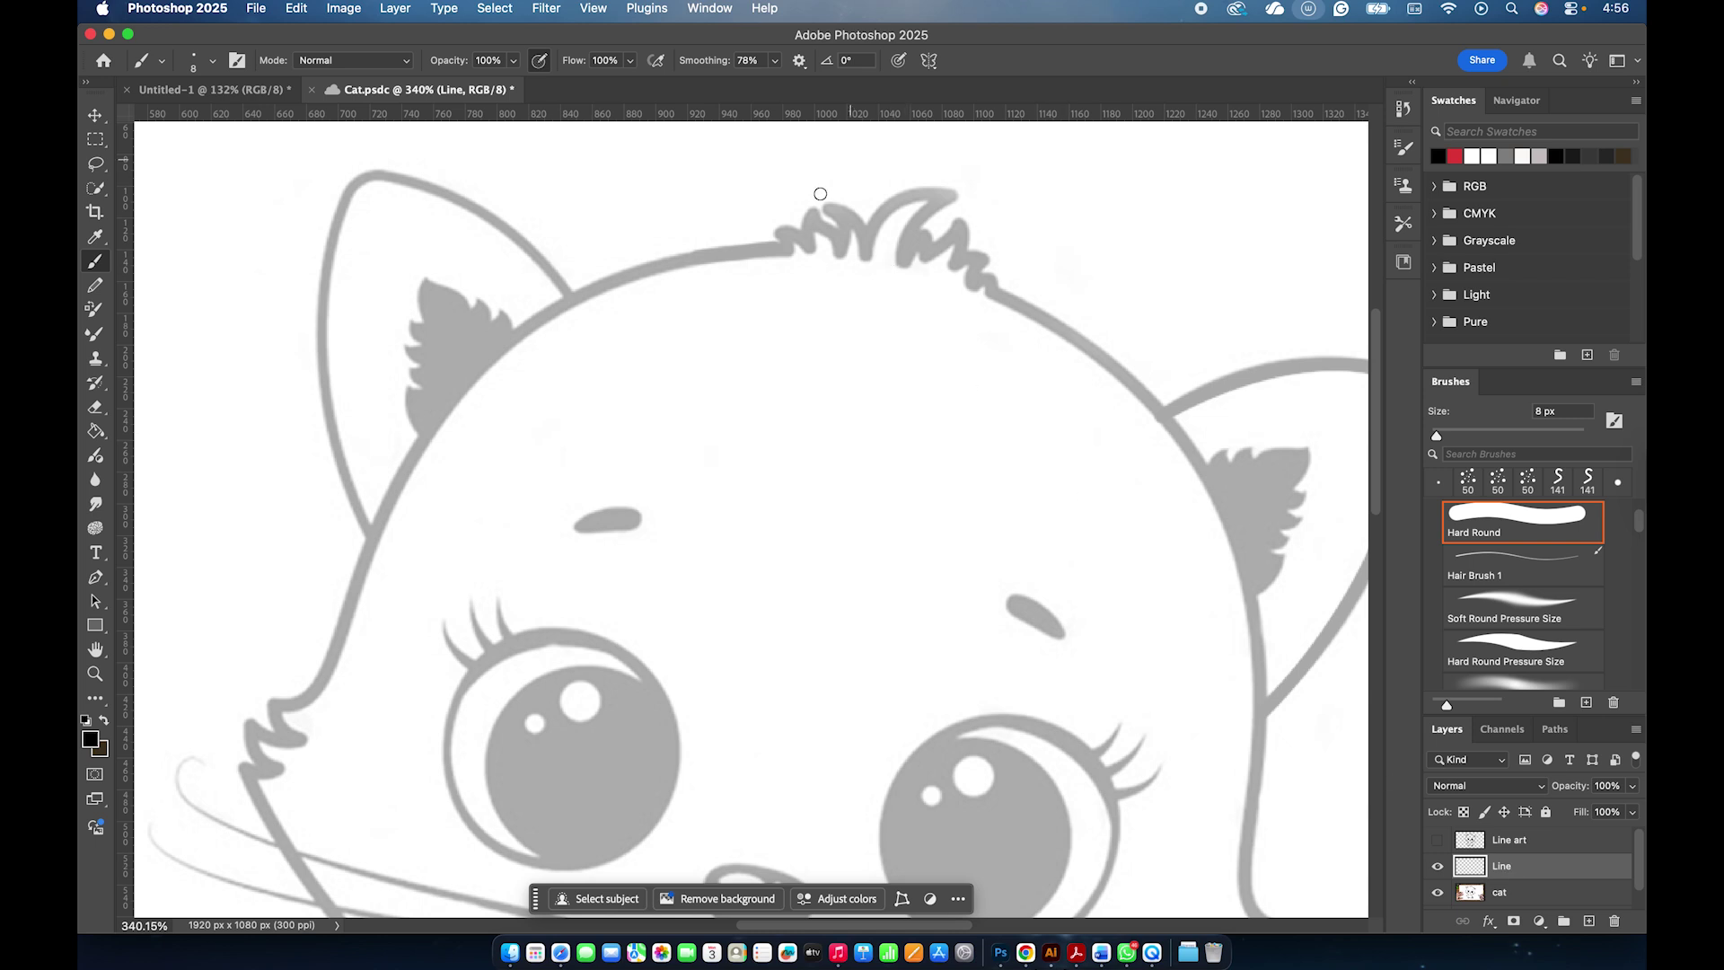
Try tracing the head outline from the hair tuft down past the cat's left-hand ear, and undo it.
mouse_move(778, 249)
mouse_down()
mouse_move(742, 260)
mouse_move(779, 251)
mouse_move(609, 289)
mouse_move(530, 335)
mouse_move(420, 454)
mouse_up()
key(super+z)
key(super+z)
Set the brush smoothing to 100% and trace the head outline from the hair tuft to the base of the left-hand ear.
click(774, 60)
drag(774, 82, 794, 83)
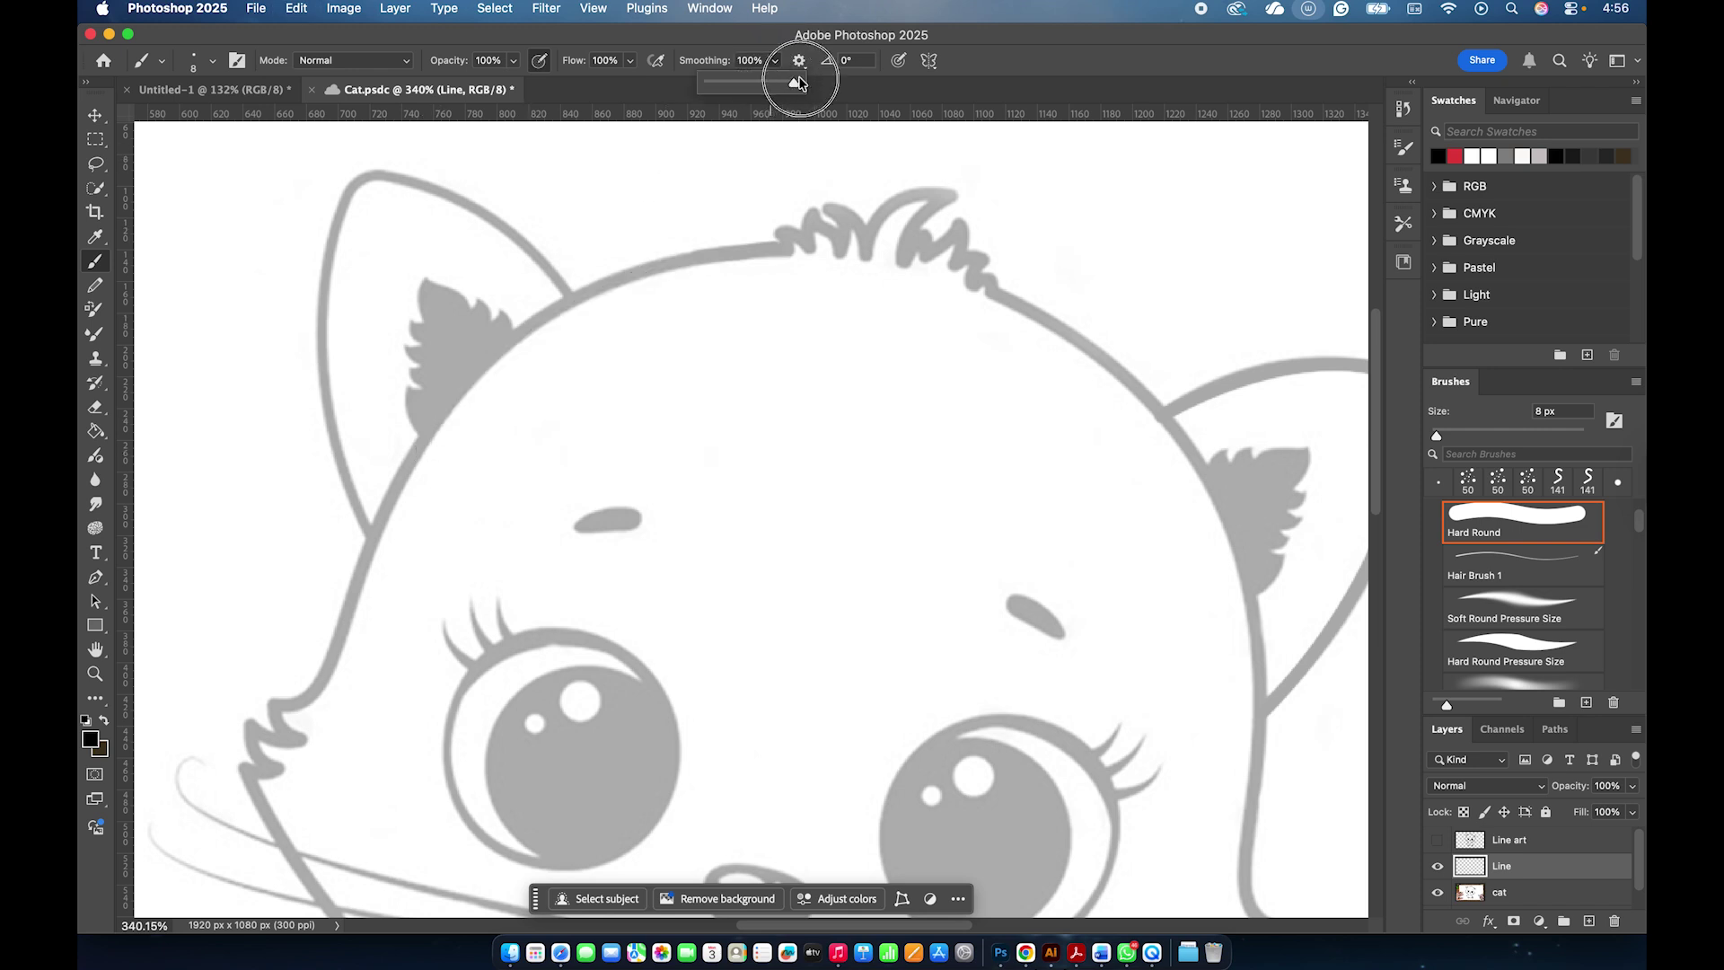
click(775, 248)
mouse_move(774, 248)
mouse_down()
mouse_move(695, 258)
mouse_move(465, 387)
mouse_move(384, 479)
mouse_move(366, 542)
mouse_up()
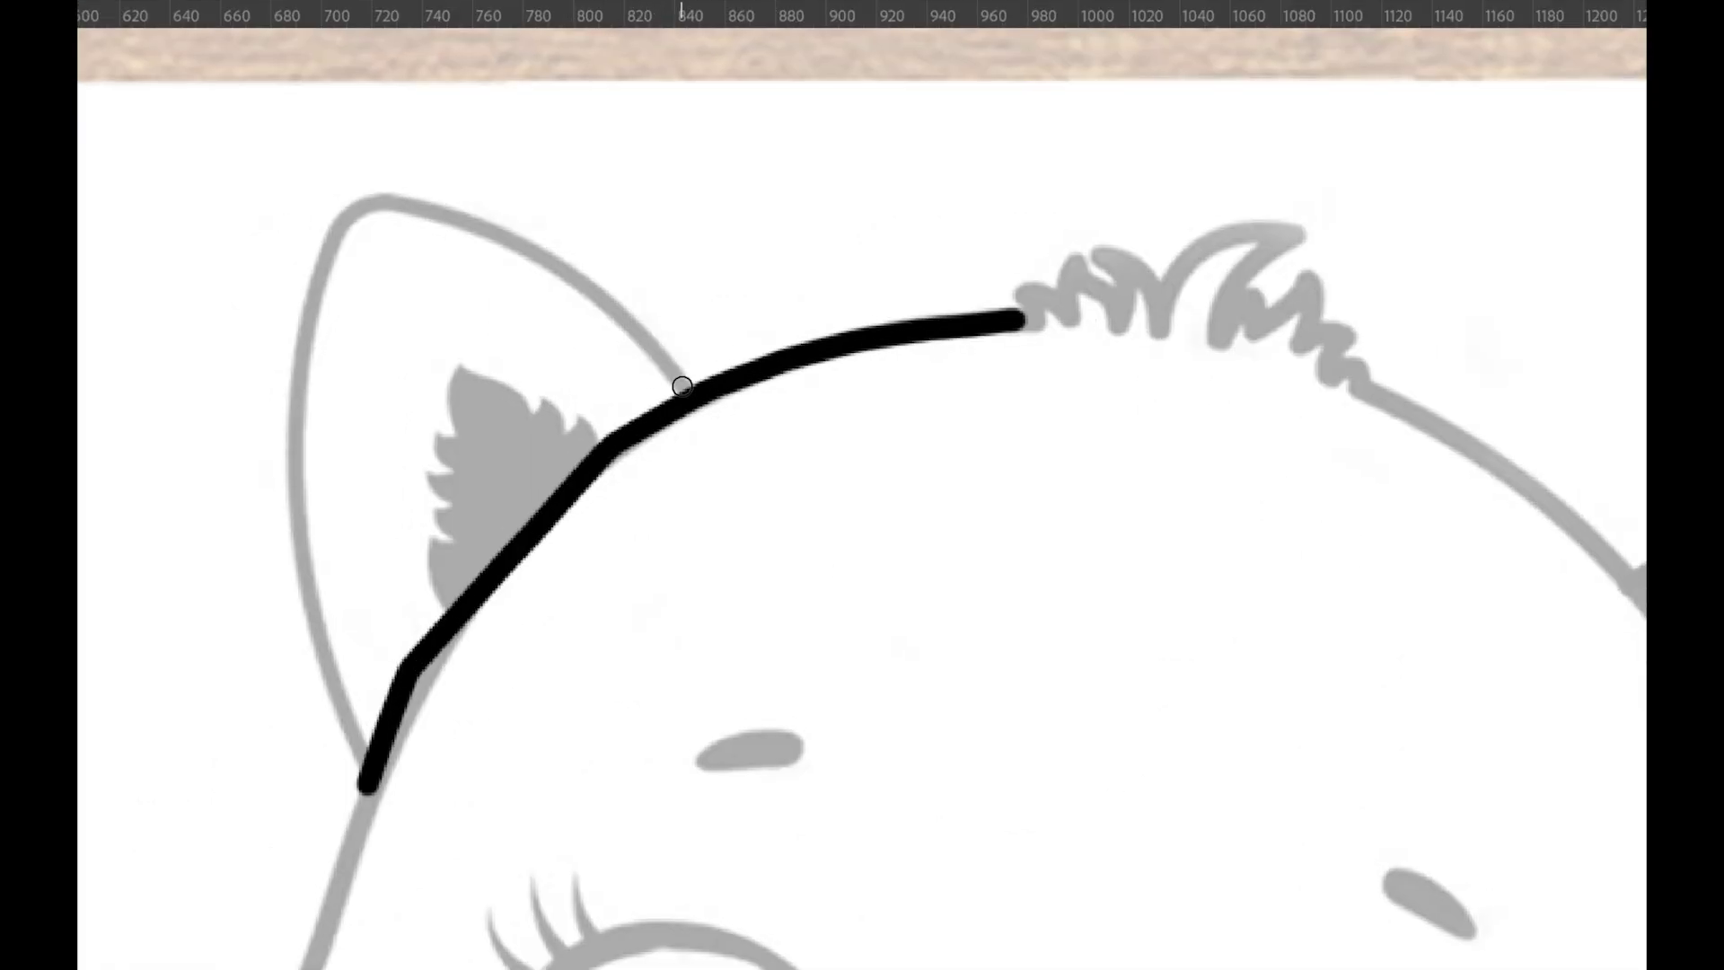
Trace the outer outline of the cat's left-hand ear from the head line around the tip to the ear's base.
mouse_move(682, 385)
mouse_down()
mouse_move(549, 269)
mouse_move(351, 193)
mouse_move(334, 209)
mouse_move(301, 327)
mouse_move(315, 673)
mouse_move(366, 776)
mouse_up()
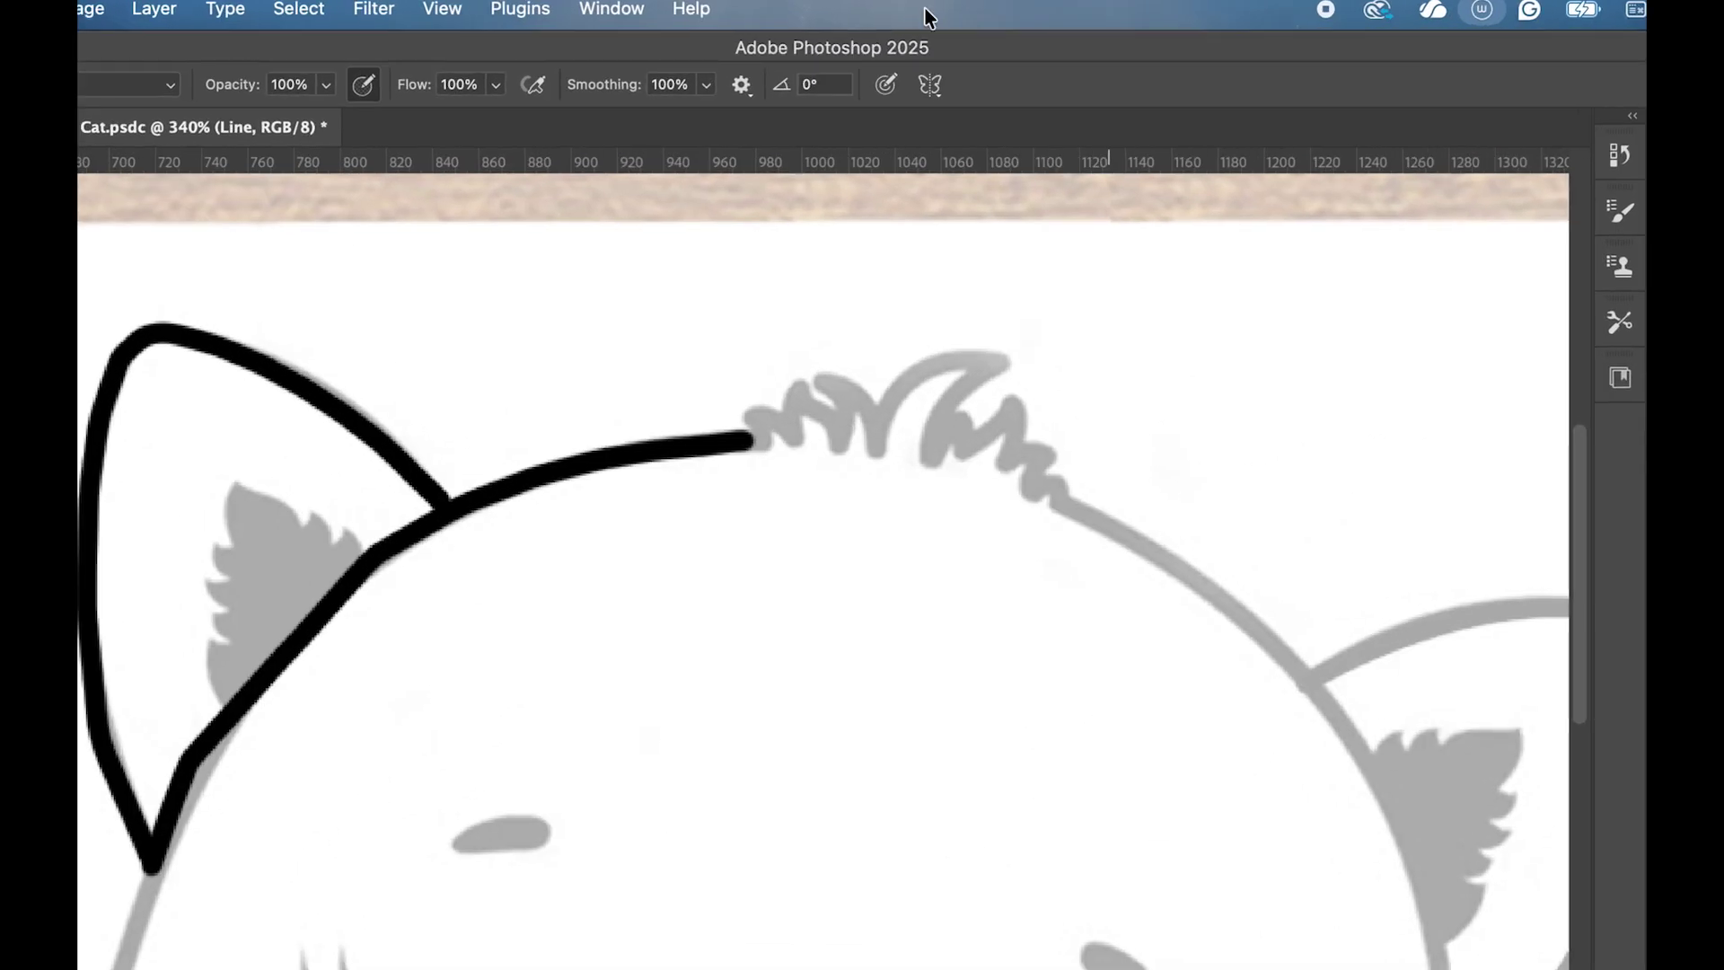
Turn on Pulled String Mode for the brush smoothing, try it with strokes on the cat drawing, and undo them.
click(742, 94)
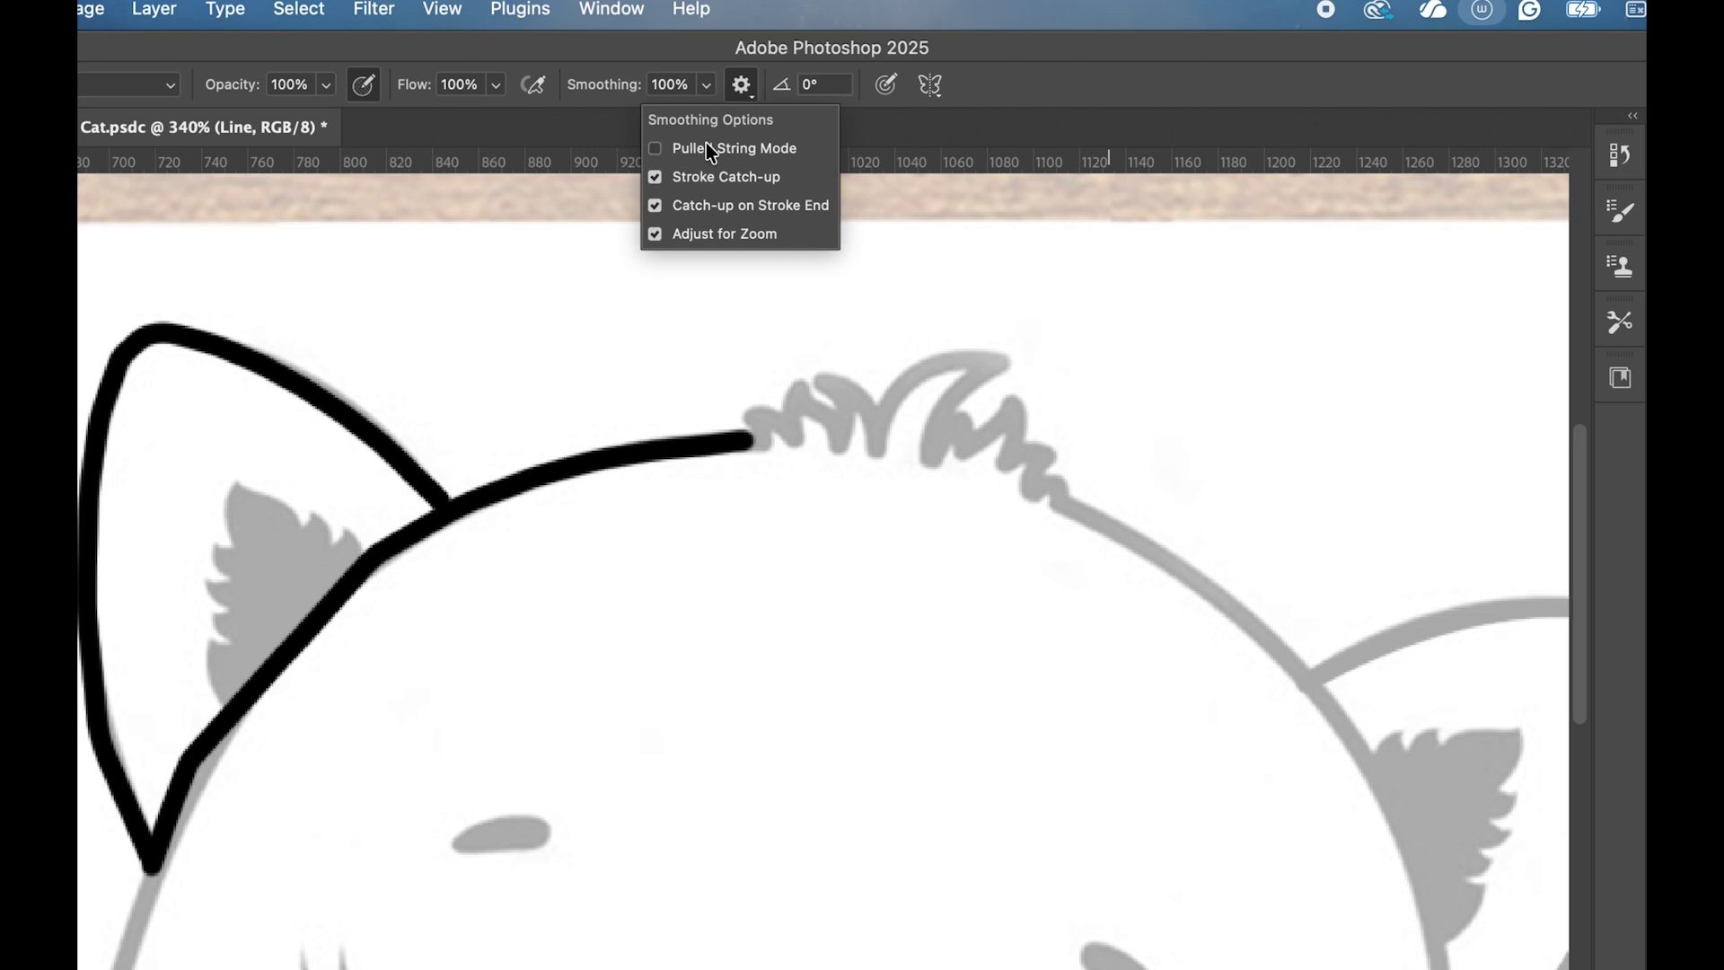
click(661, 148)
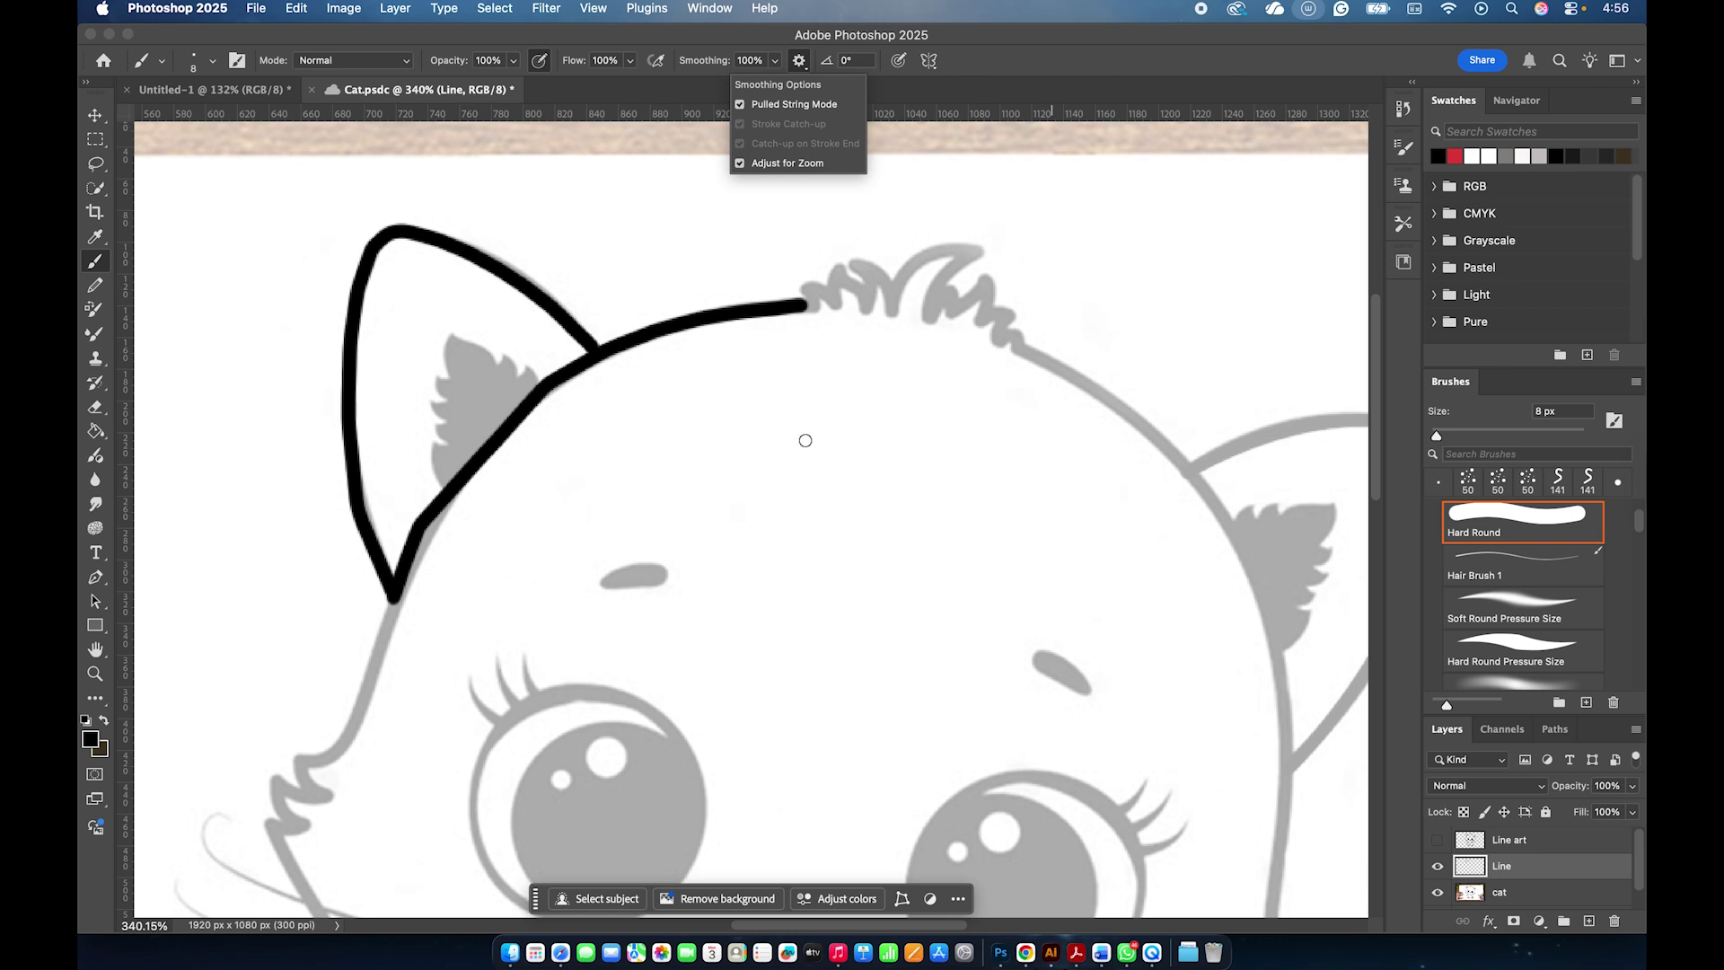
mouse_move(698, 449)
mouse_down()
mouse_move(808, 450)
mouse_move(845, 475)
mouse_move(1140, 523)
mouse_move(1201, 580)
mouse_move(1245, 762)
mouse_up()
key(super+z)
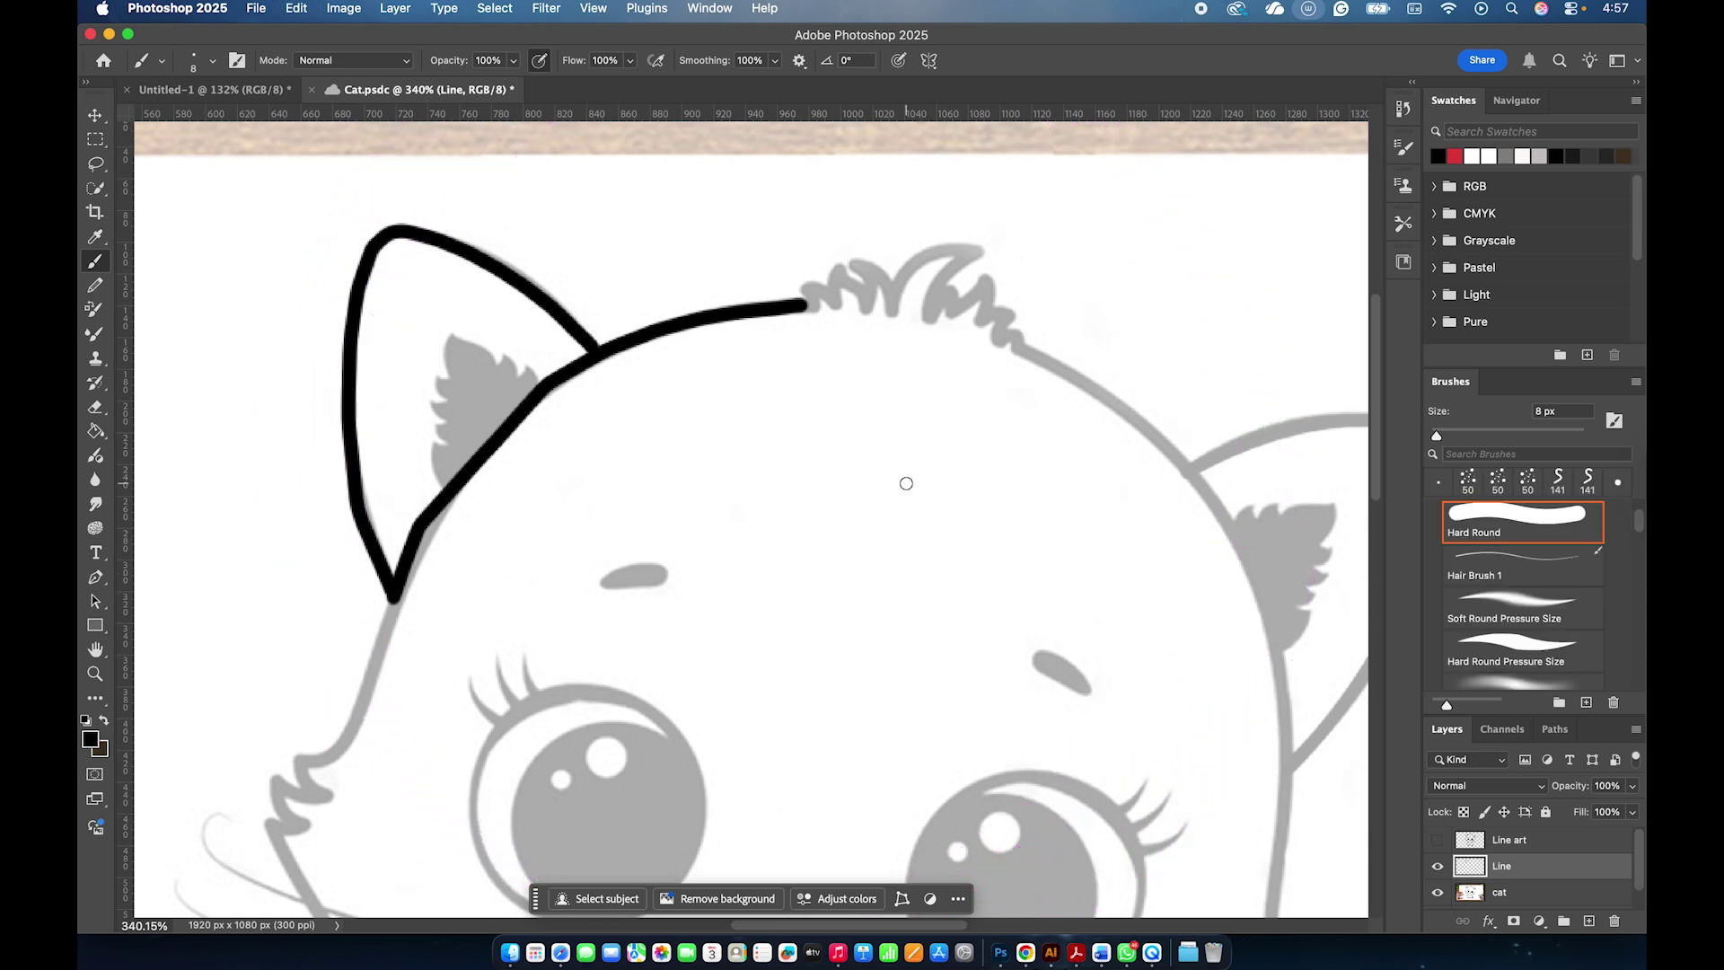
scroll(906, 483, down, 6)
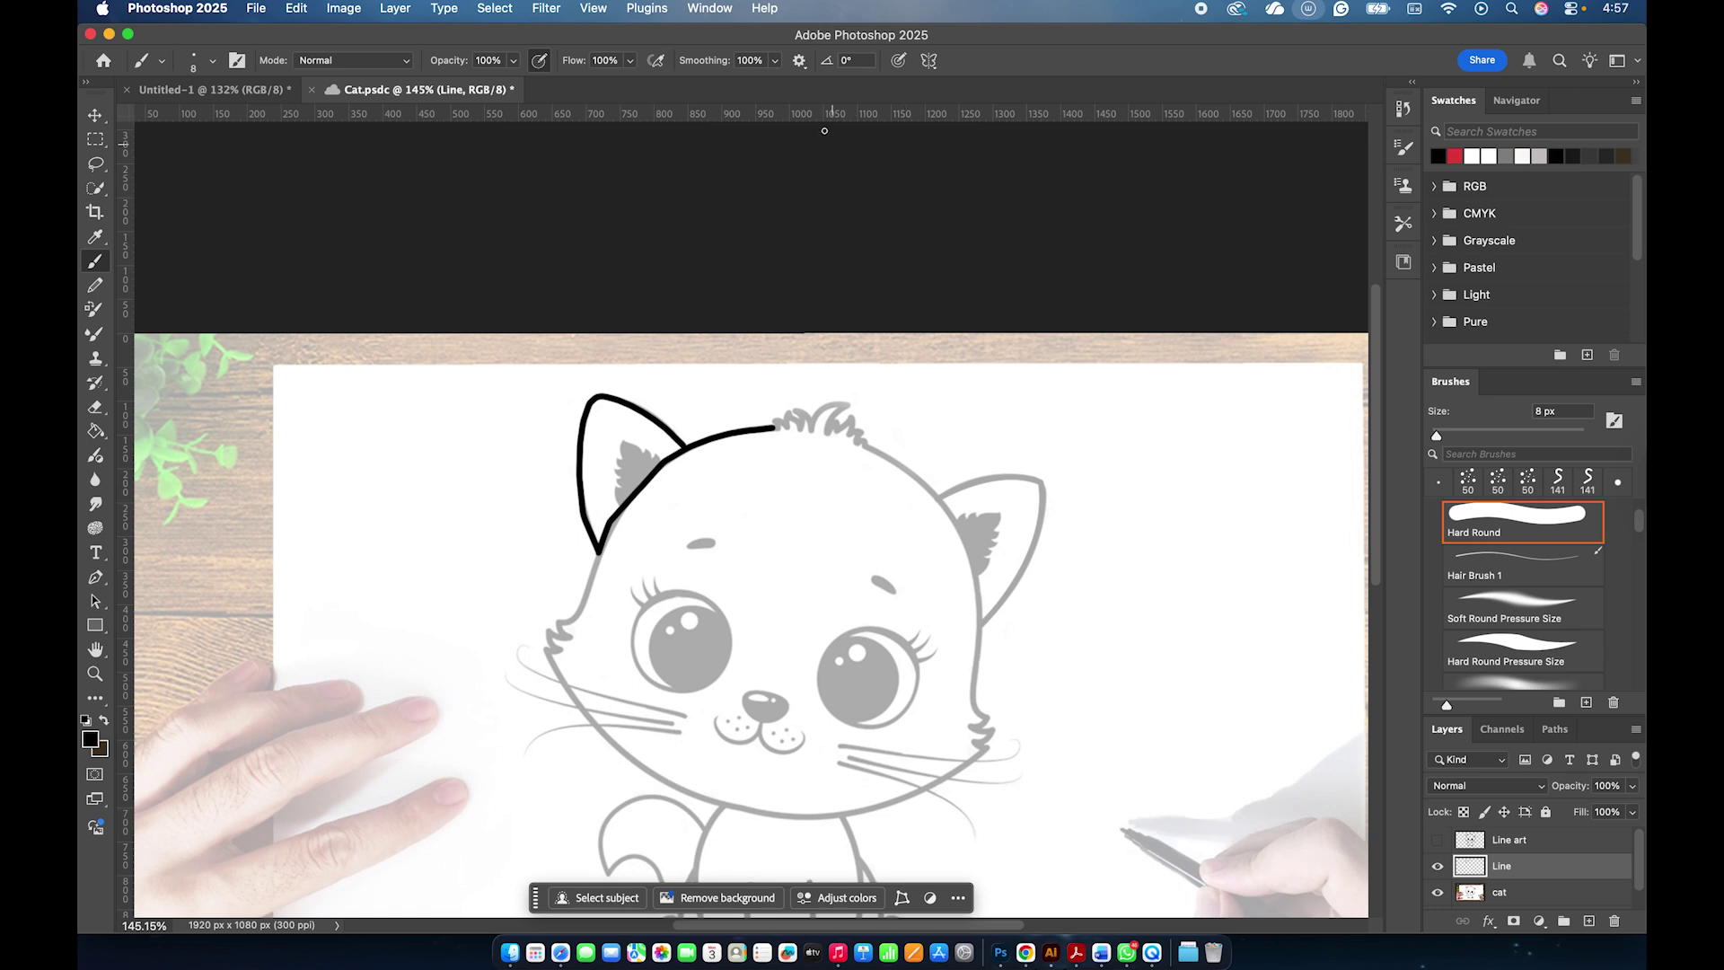
click(798, 62)
mouse_move(956, 476)
mouse_down()
mouse_move(1054, 555)
mouse_move(1094, 677)
mouse_move(1089, 771)
mouse_move(1000, 865)
mouse_move(887, 857)
mouse_move(743, 811)
mouse_move(539, 617)
mouse_move(988, 464)
mouse_up()
key(super+z)
Turn off Pulled String Mode and Stroke Catch-up, and draw a long curved test stroke on the blank paper beside the right-hand ear.
click(793, 64)
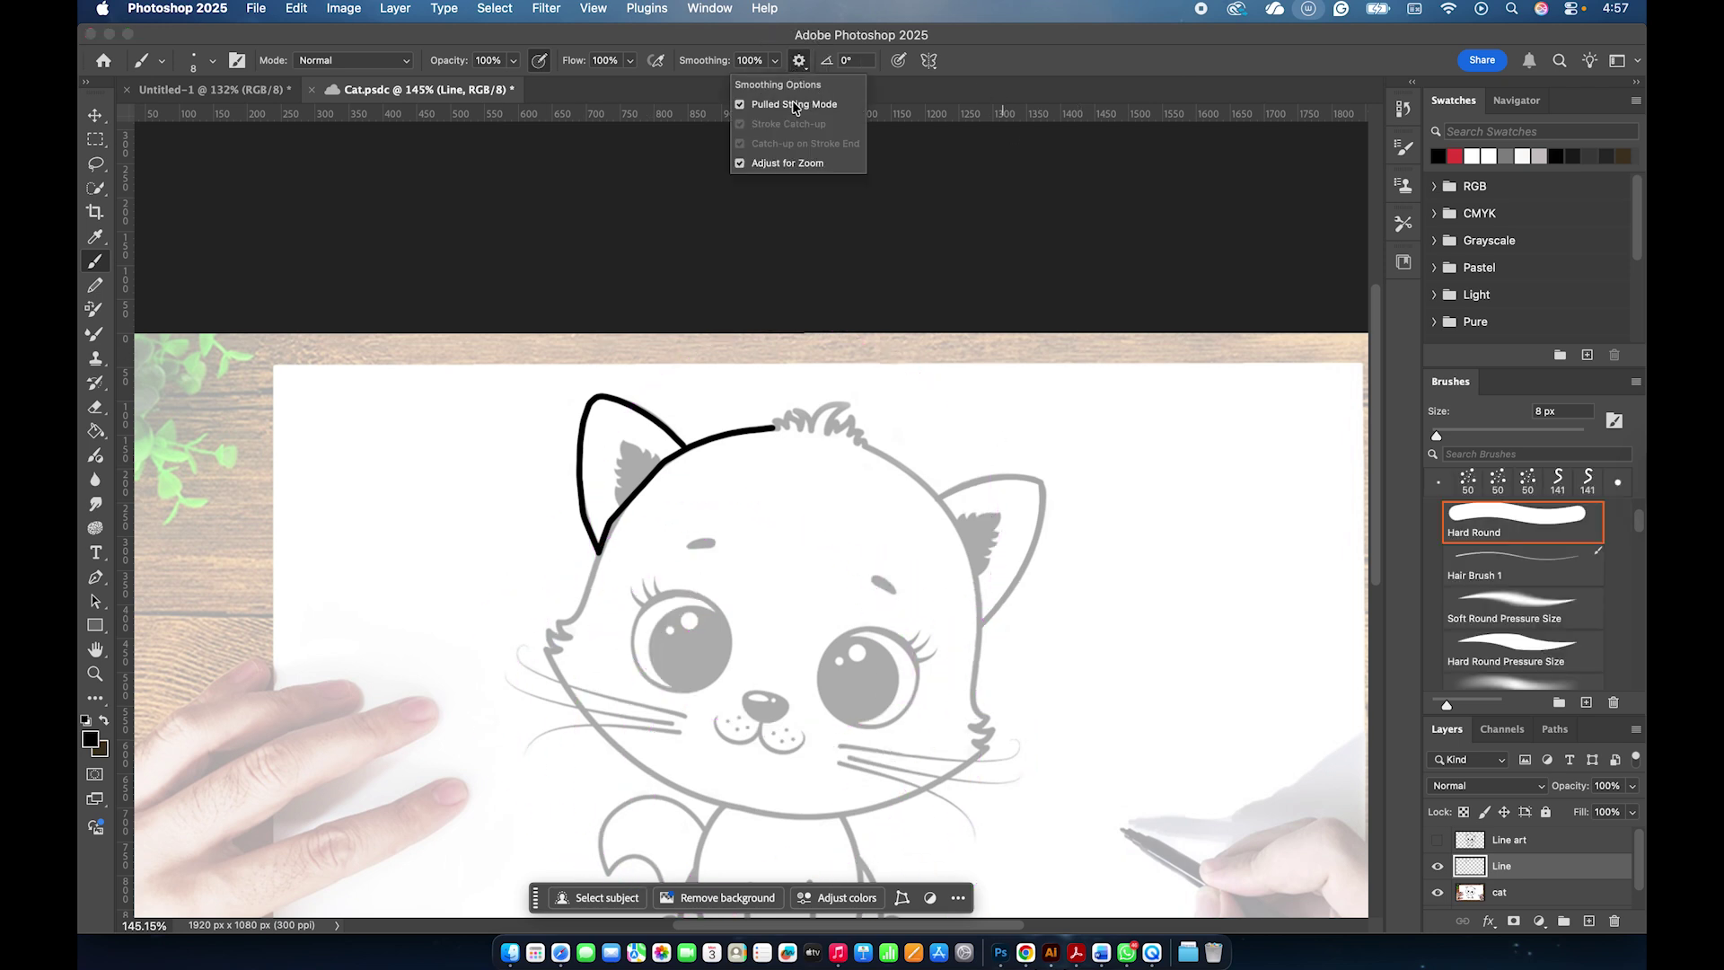
click(793, 105)
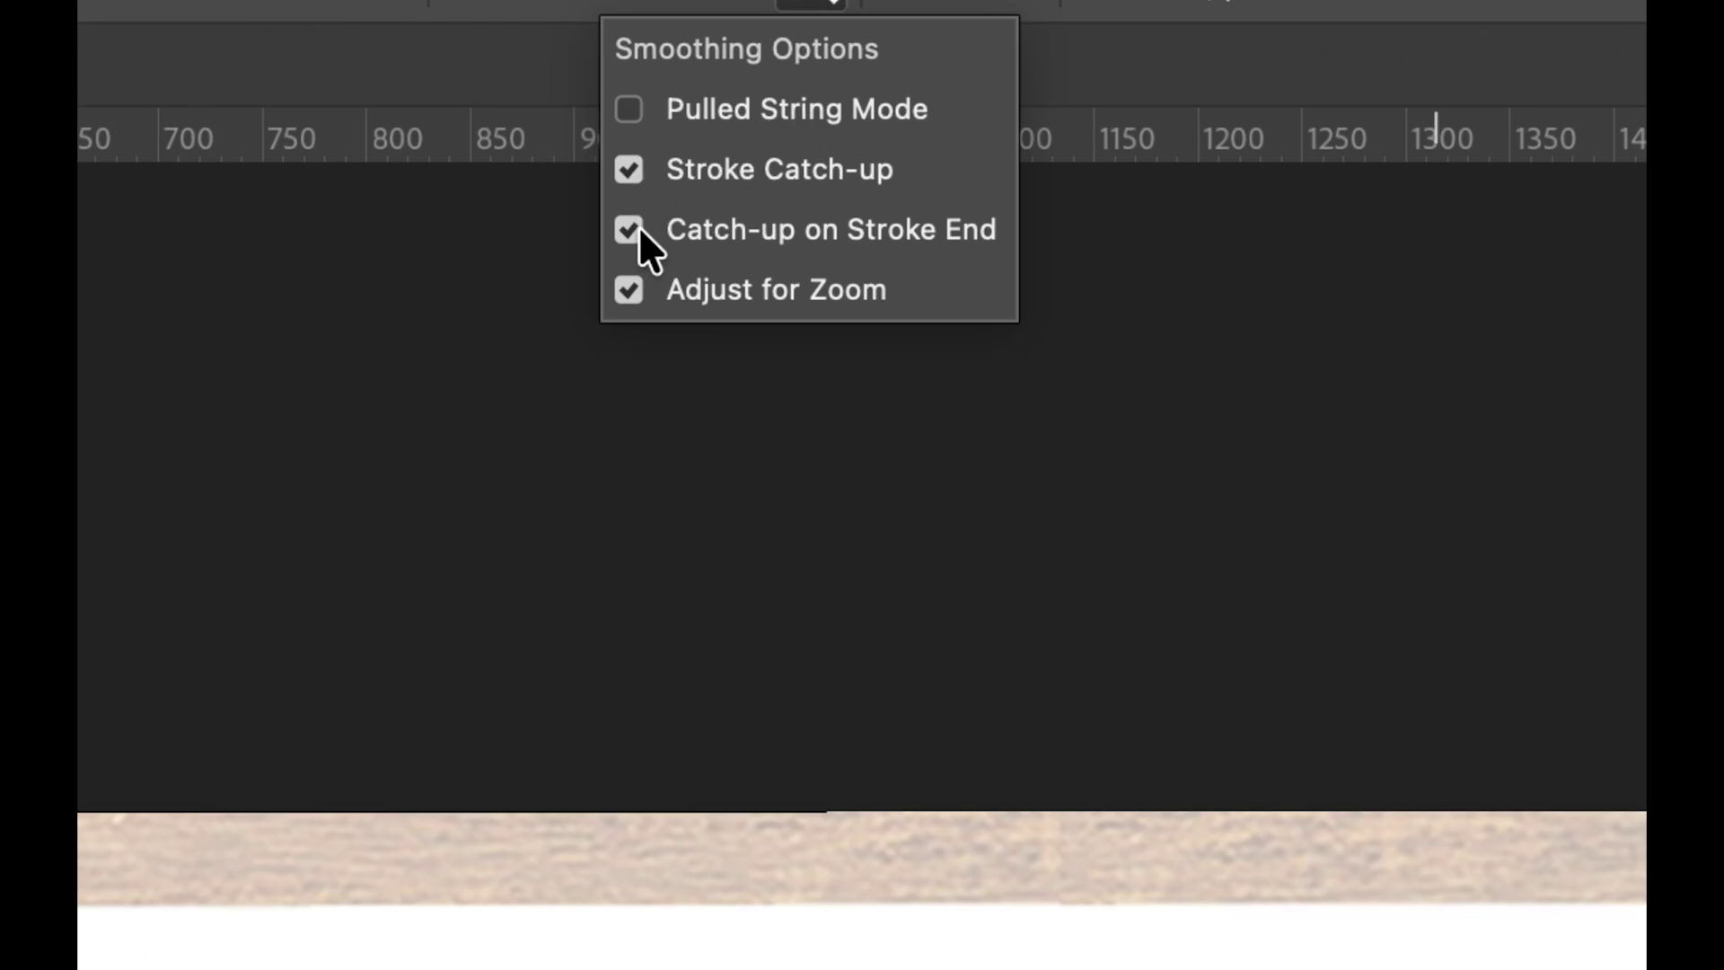
click(636, 174)
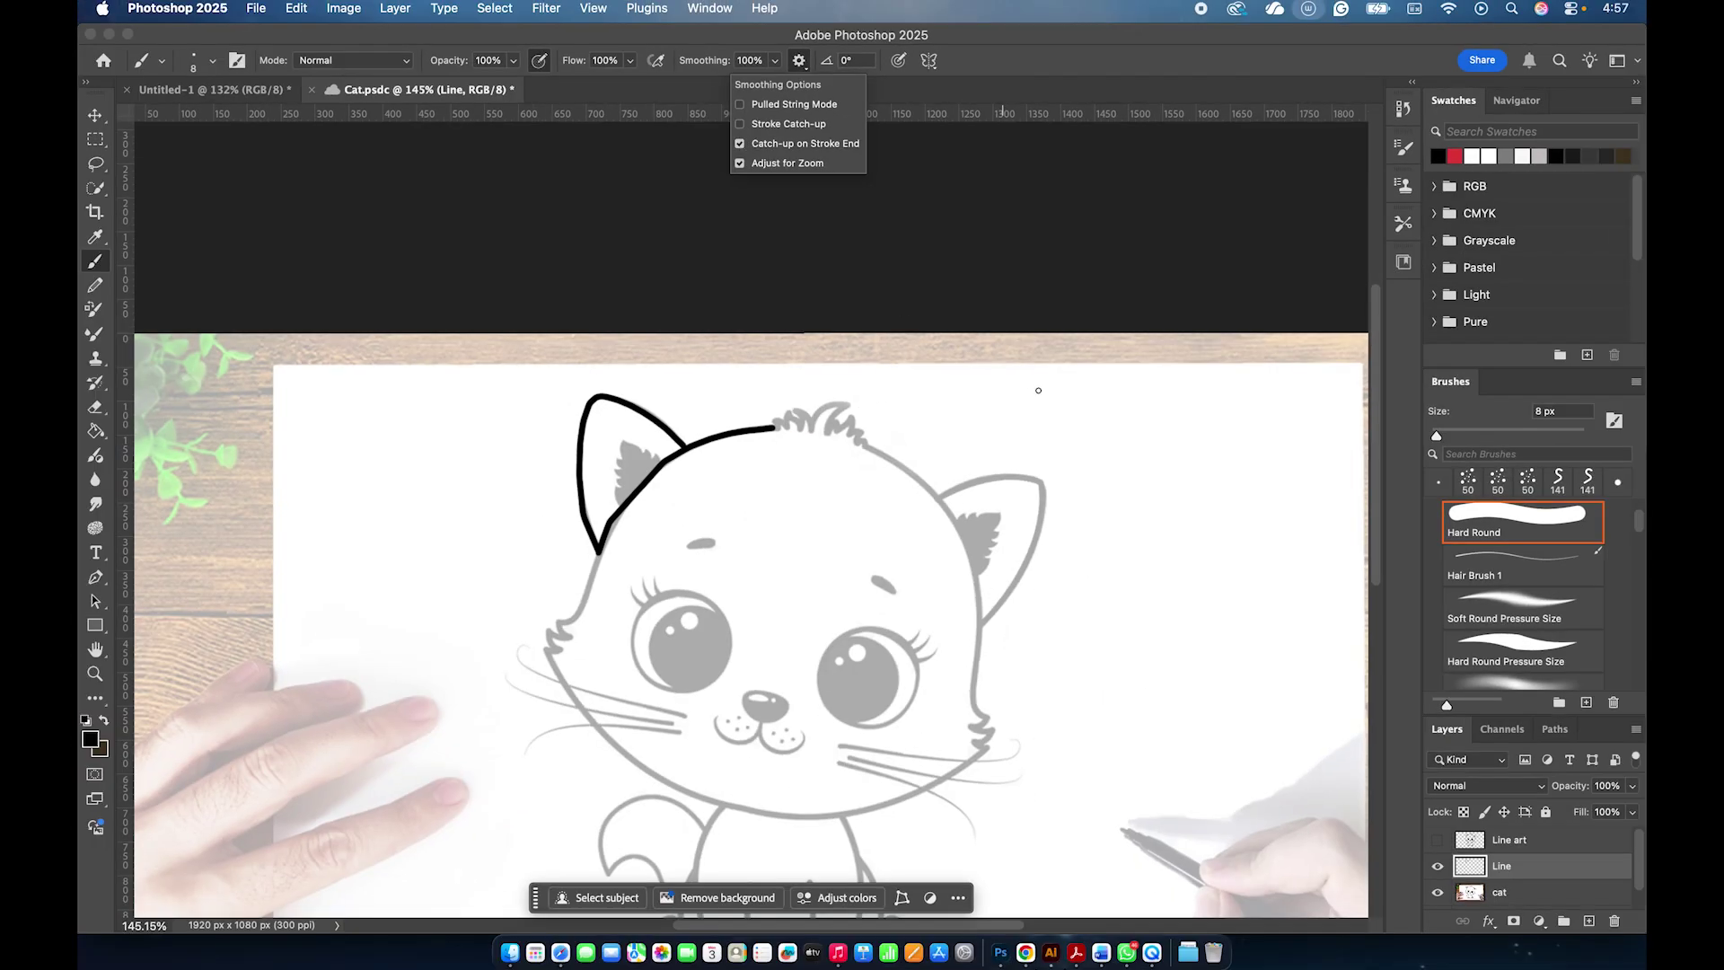
right_click(1038, 390)
click(1016, 401)
mouse_move(1016, 401)
mouse_down()
mouse_move(1146, 493)
mouse_move(1161, 547)
mouse_move(1138, 680)
mouse_move(1156, 717)
mouse_up()
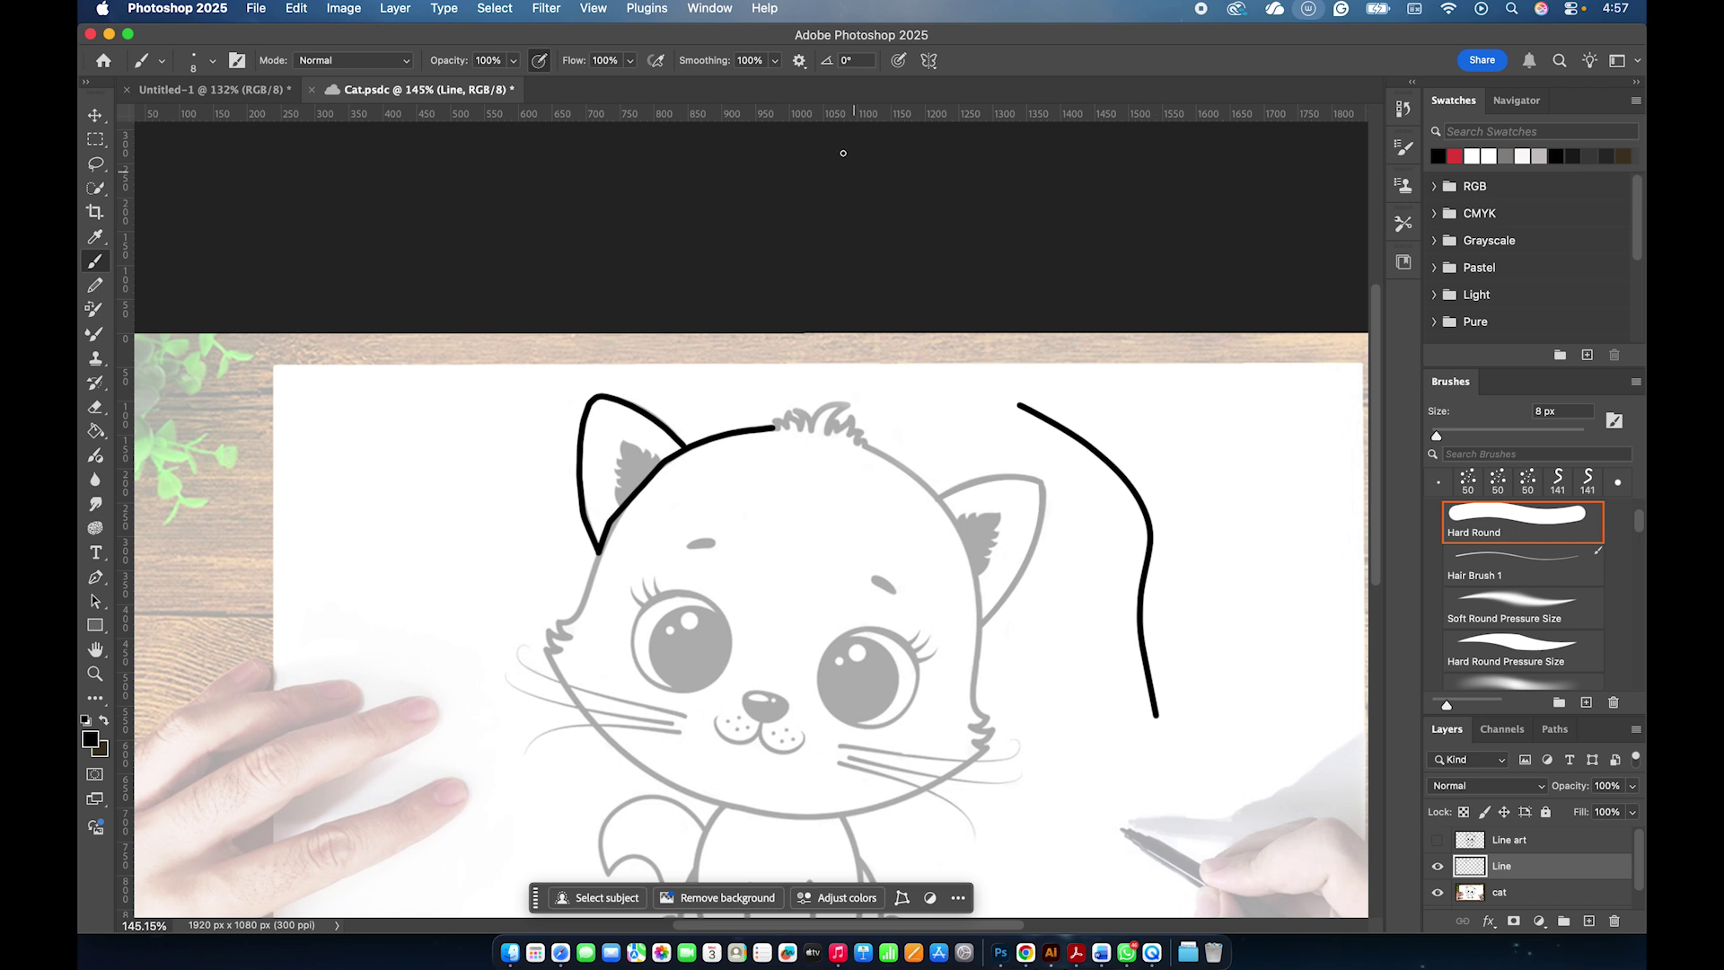
Turn off Catch-up on Stroke End and draw a second curved test stroke just outside the first one.
click(799, 60)
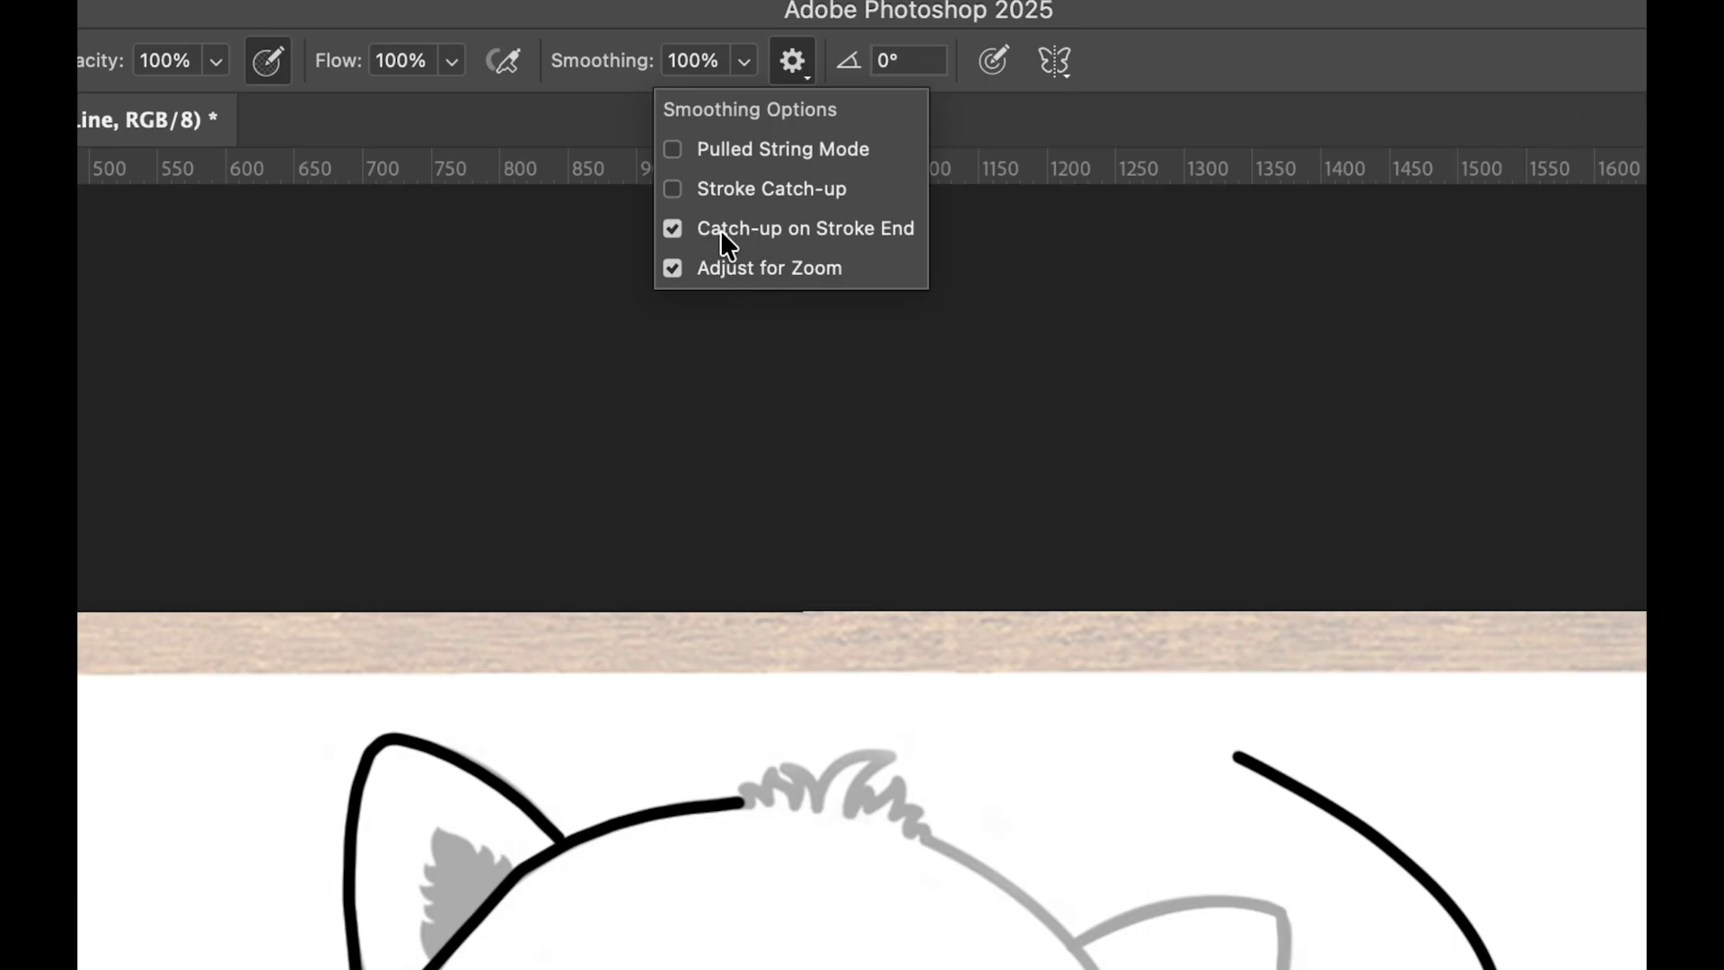
click(677, 230)
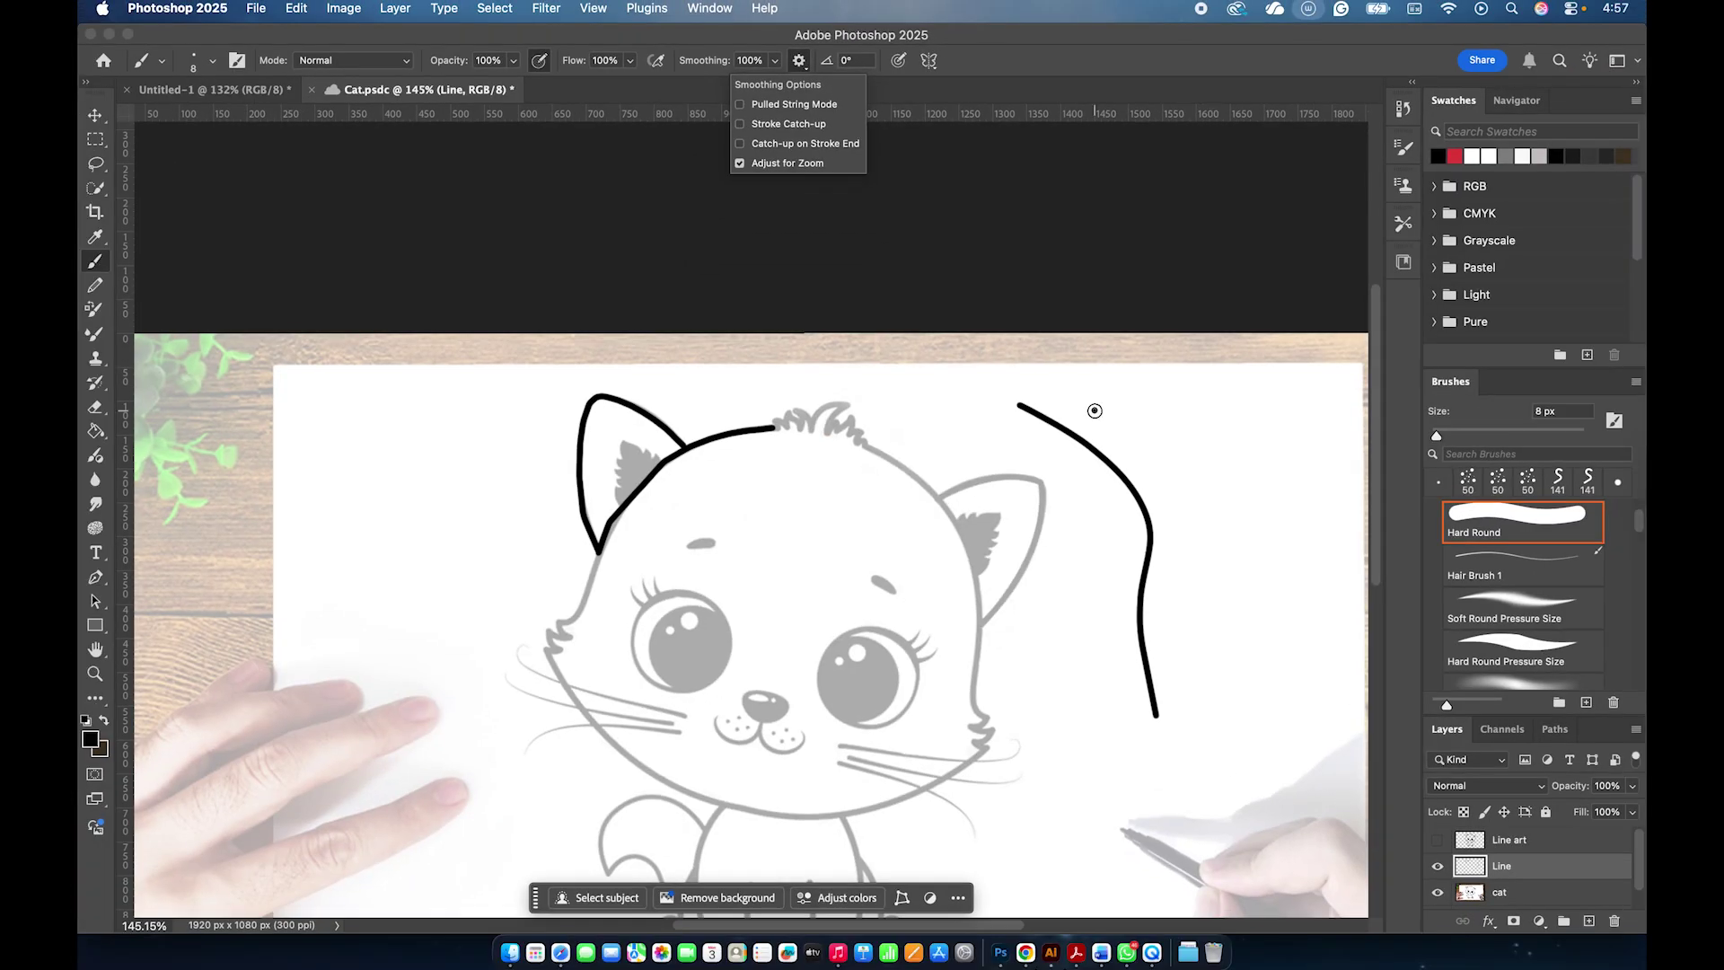
mouse_move(1094, 410)
mouse_down()
mouse_move(1197, 531)
mouse_move(1204, 825)
mouse_up()
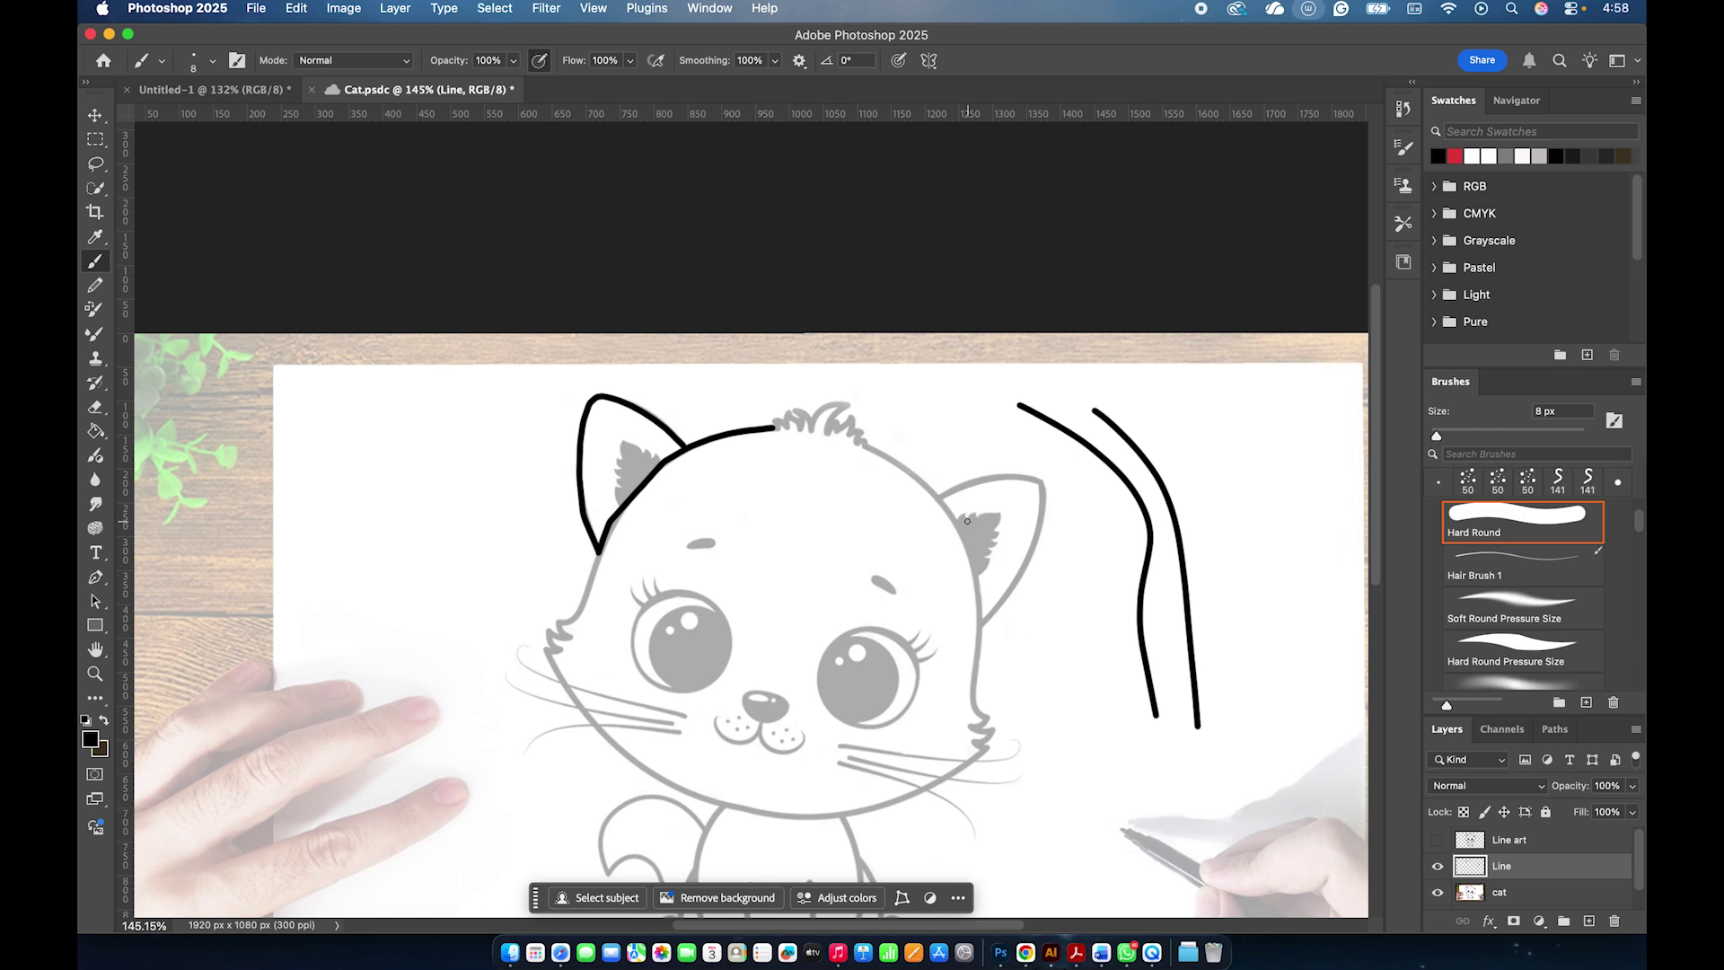
drag(862, 442, 941, 534)
key(super+z)
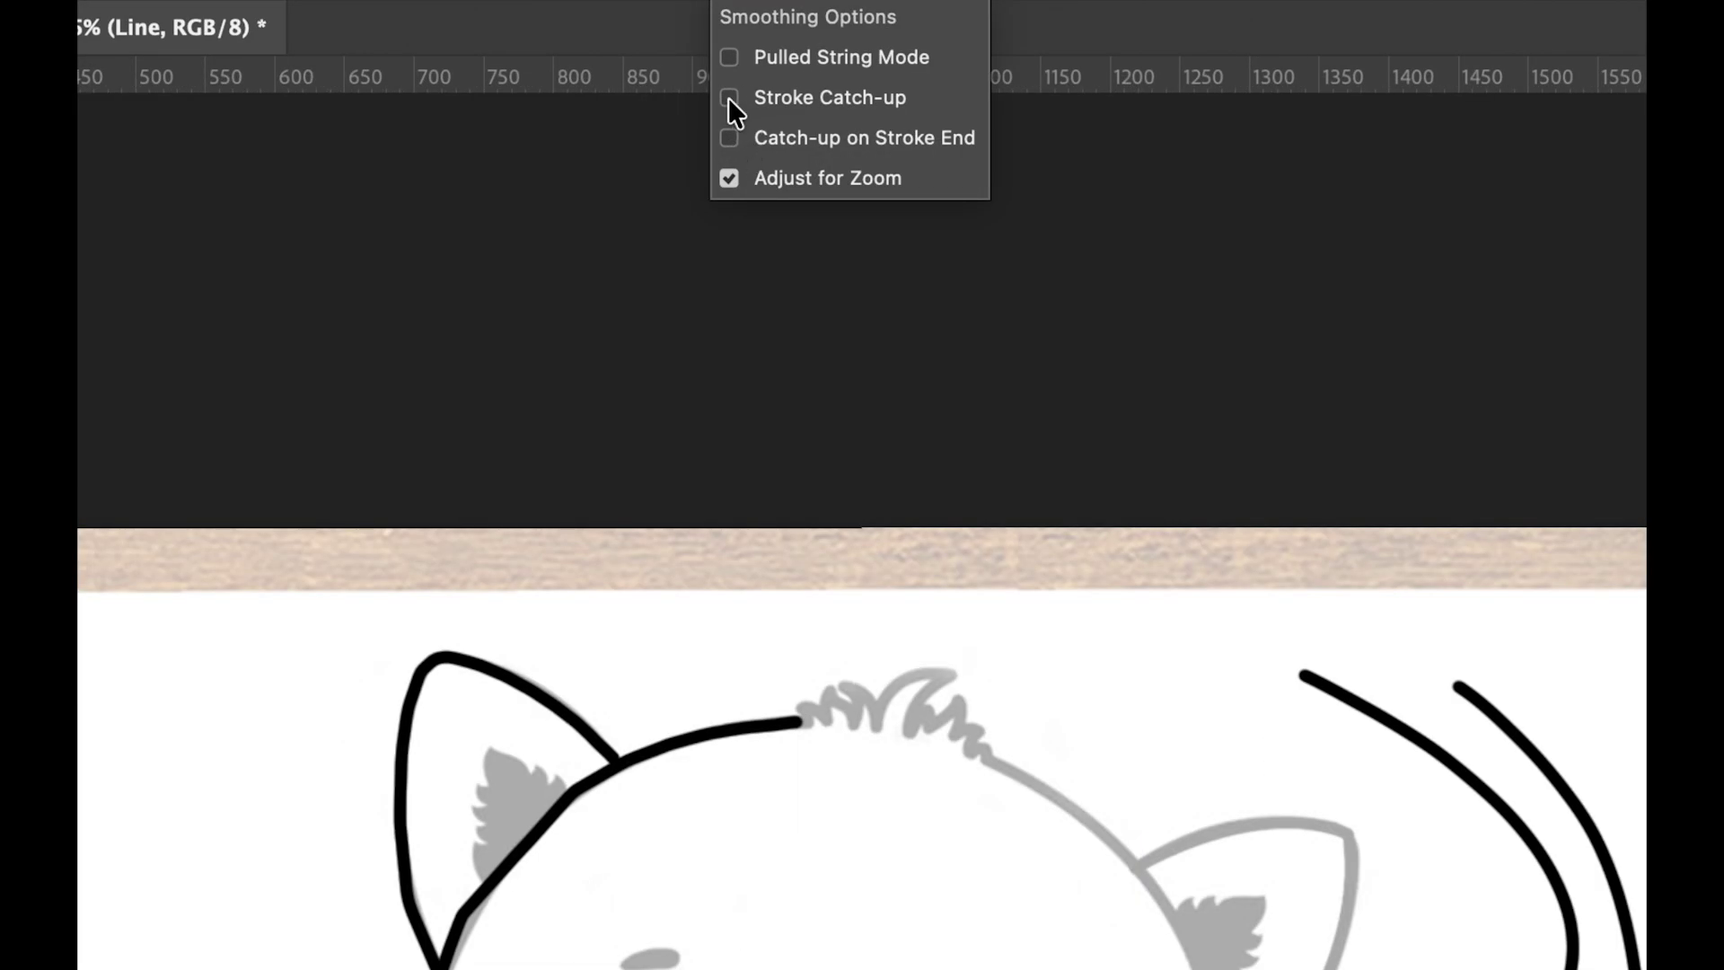
Turn Stroke Catch-up and Catch-up on Stroke End back on in the smoothing options.
click(740, 124)
click(731, 142)
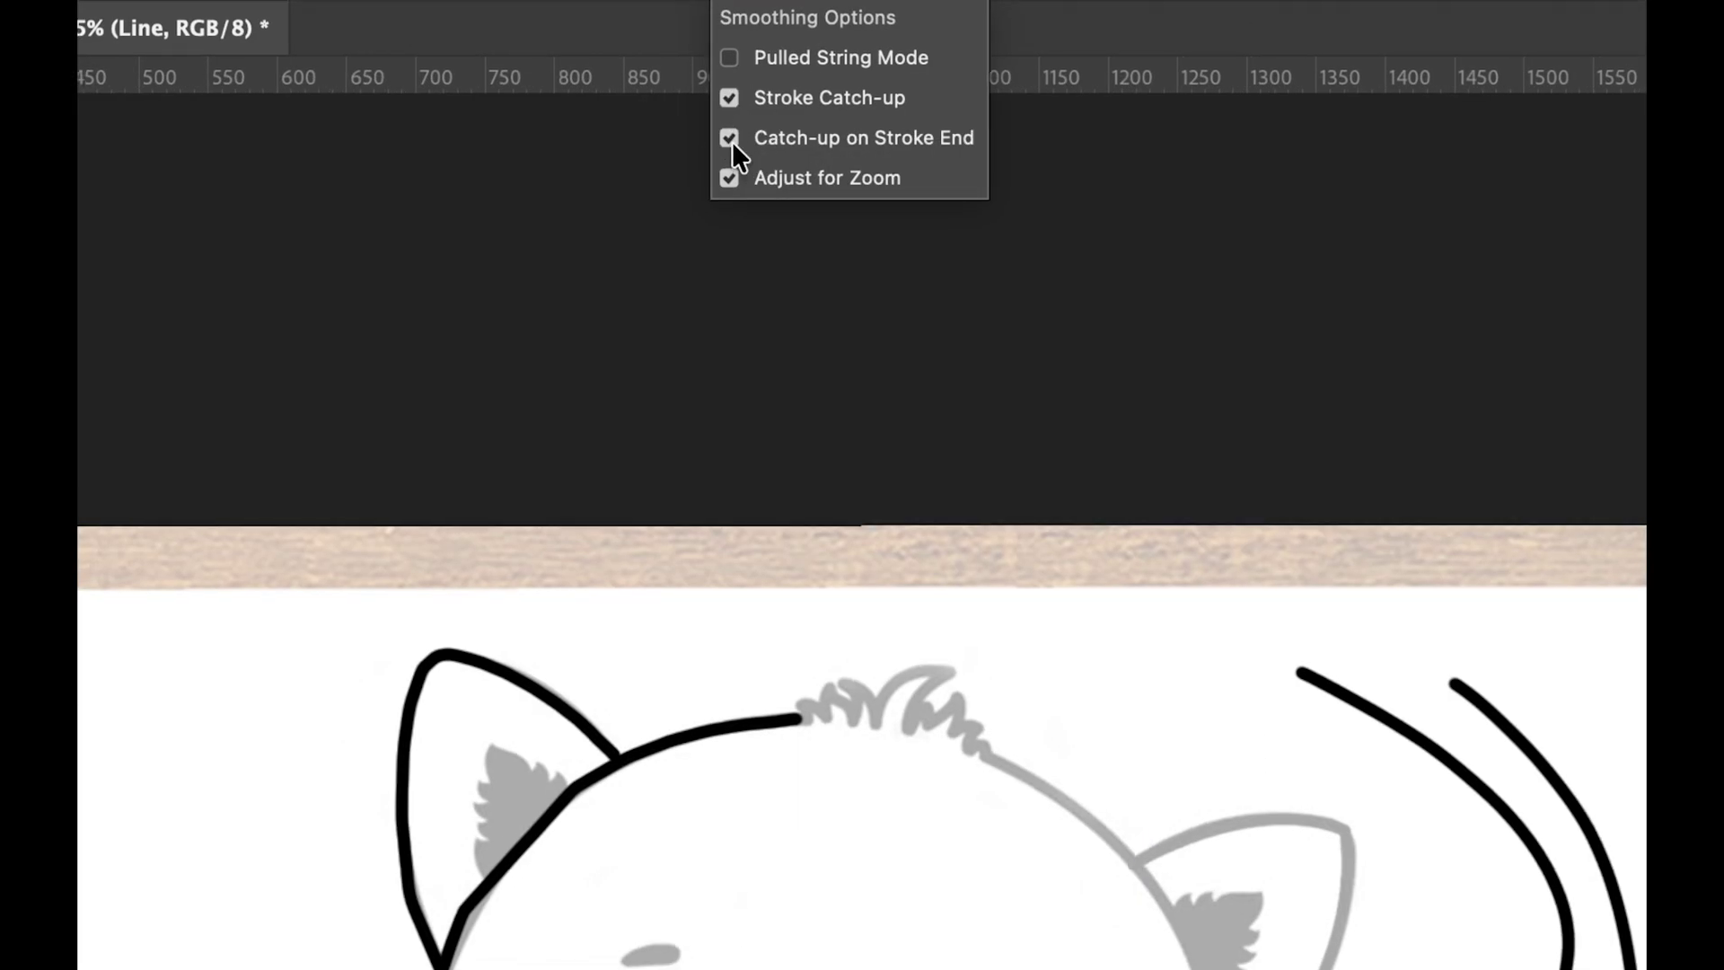
click(916, 219)
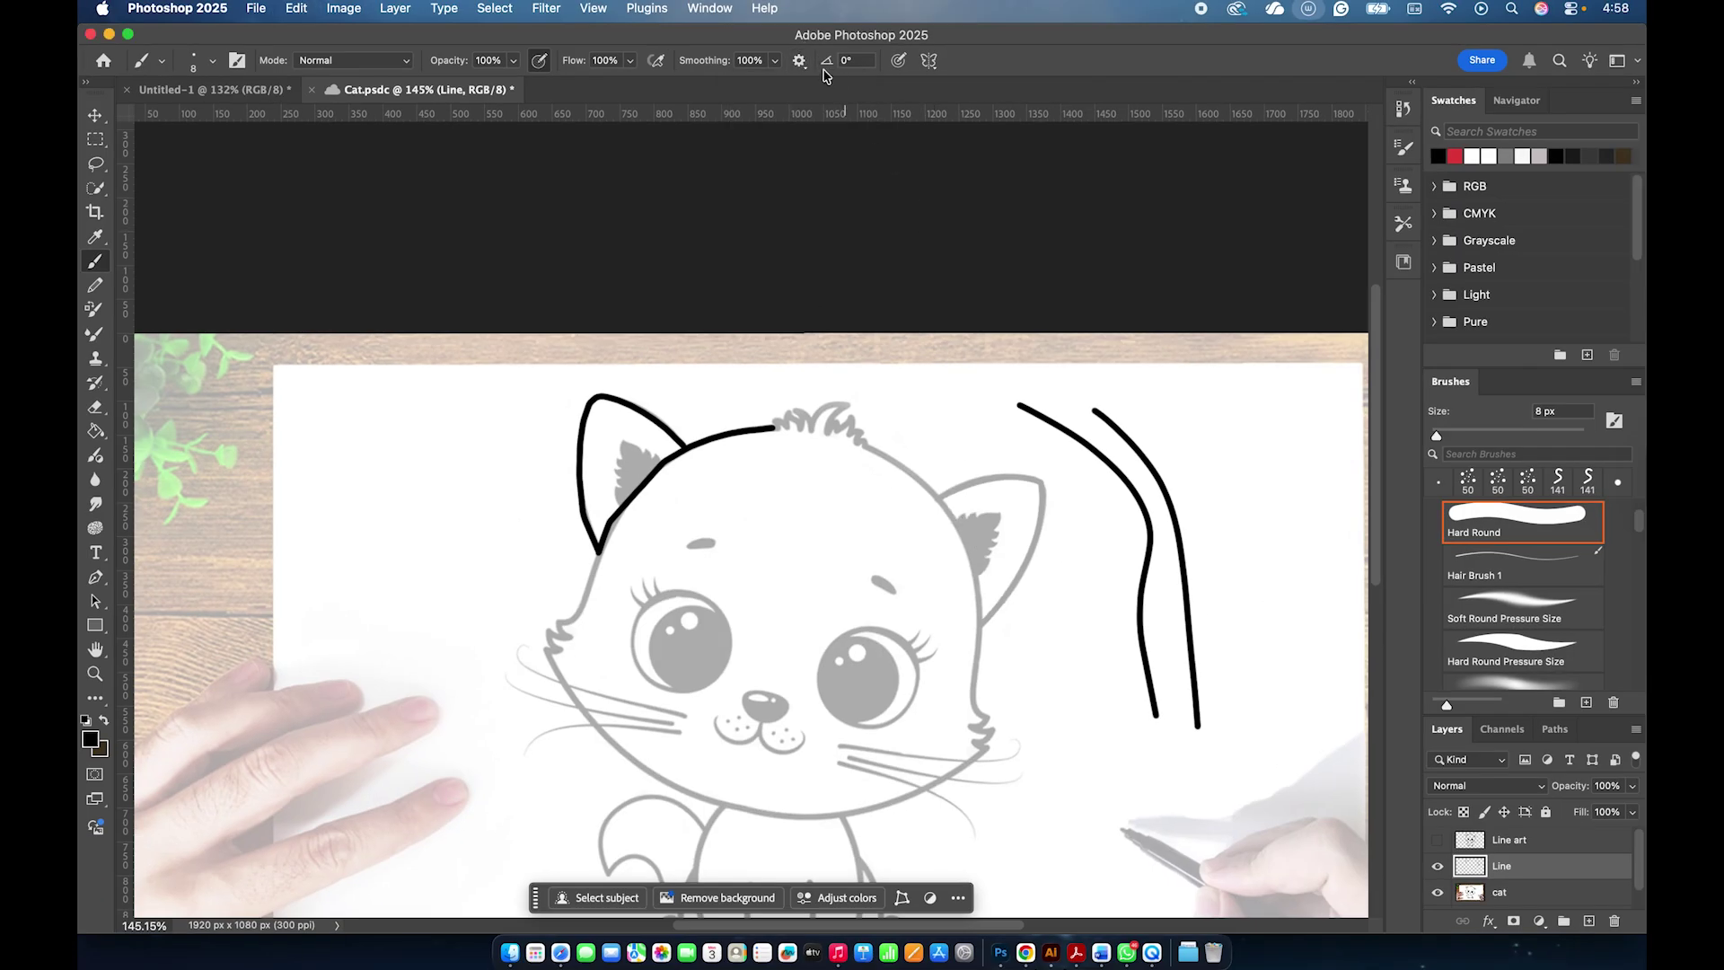
Examine the Adjust for Zoom smoothing option and view the line art at several zoom levels between 200% and 500%.
click(799, 62)
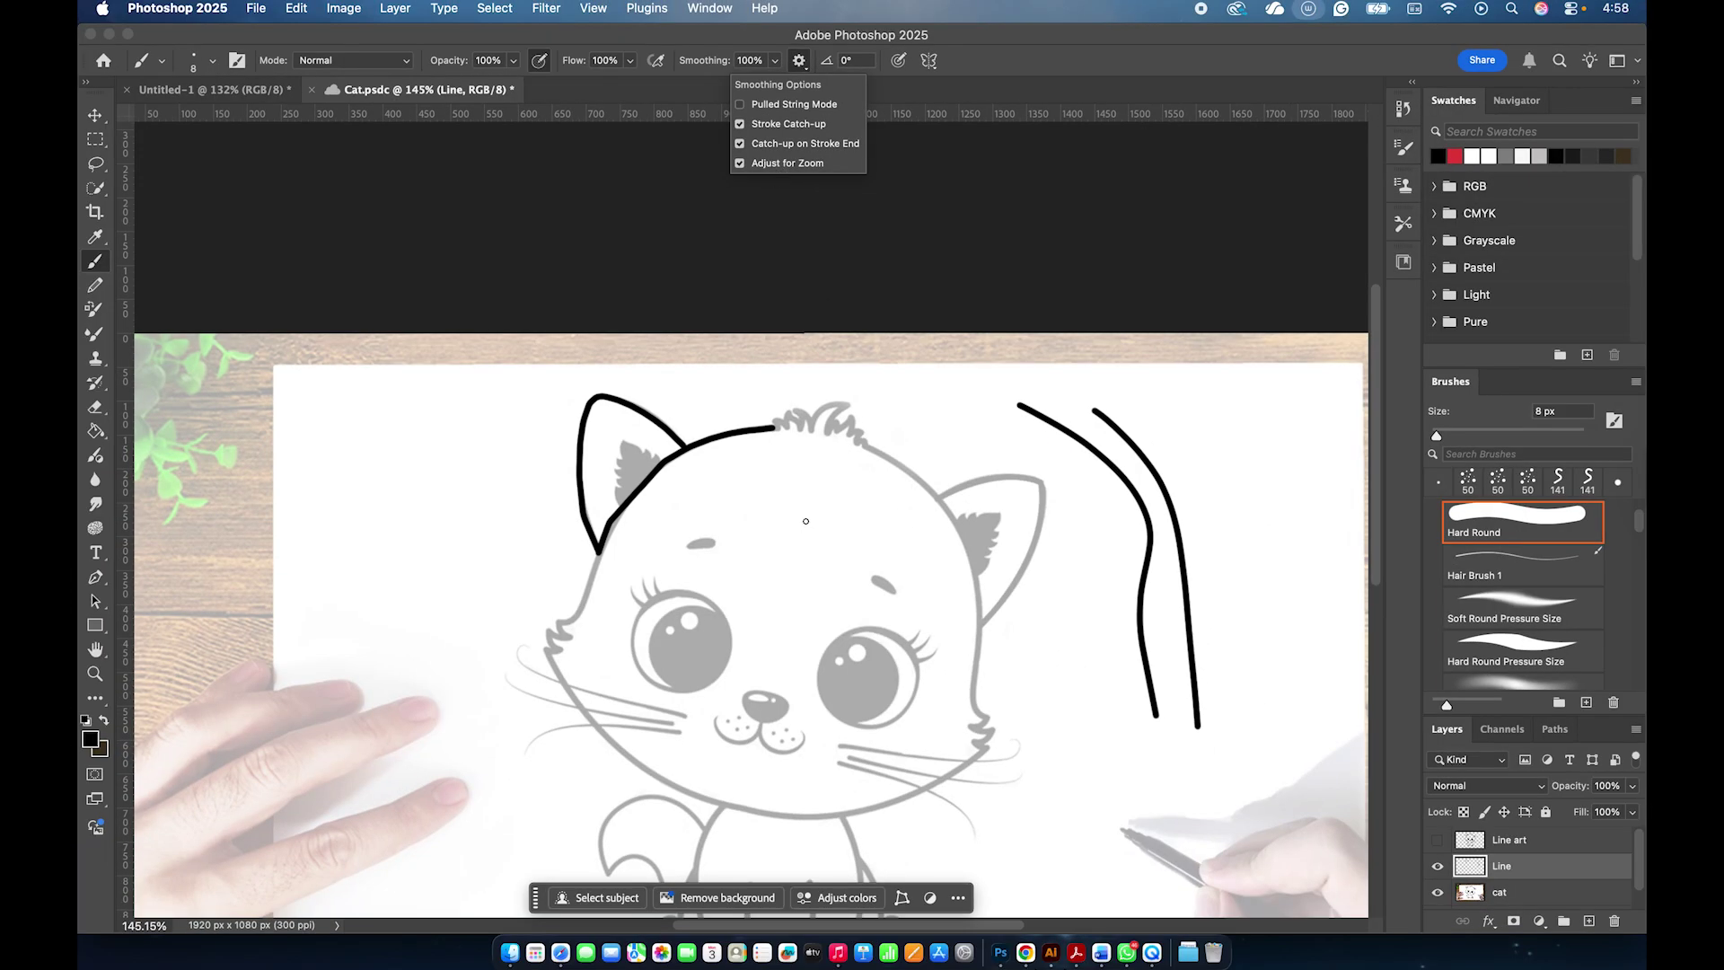
click(806, 521)
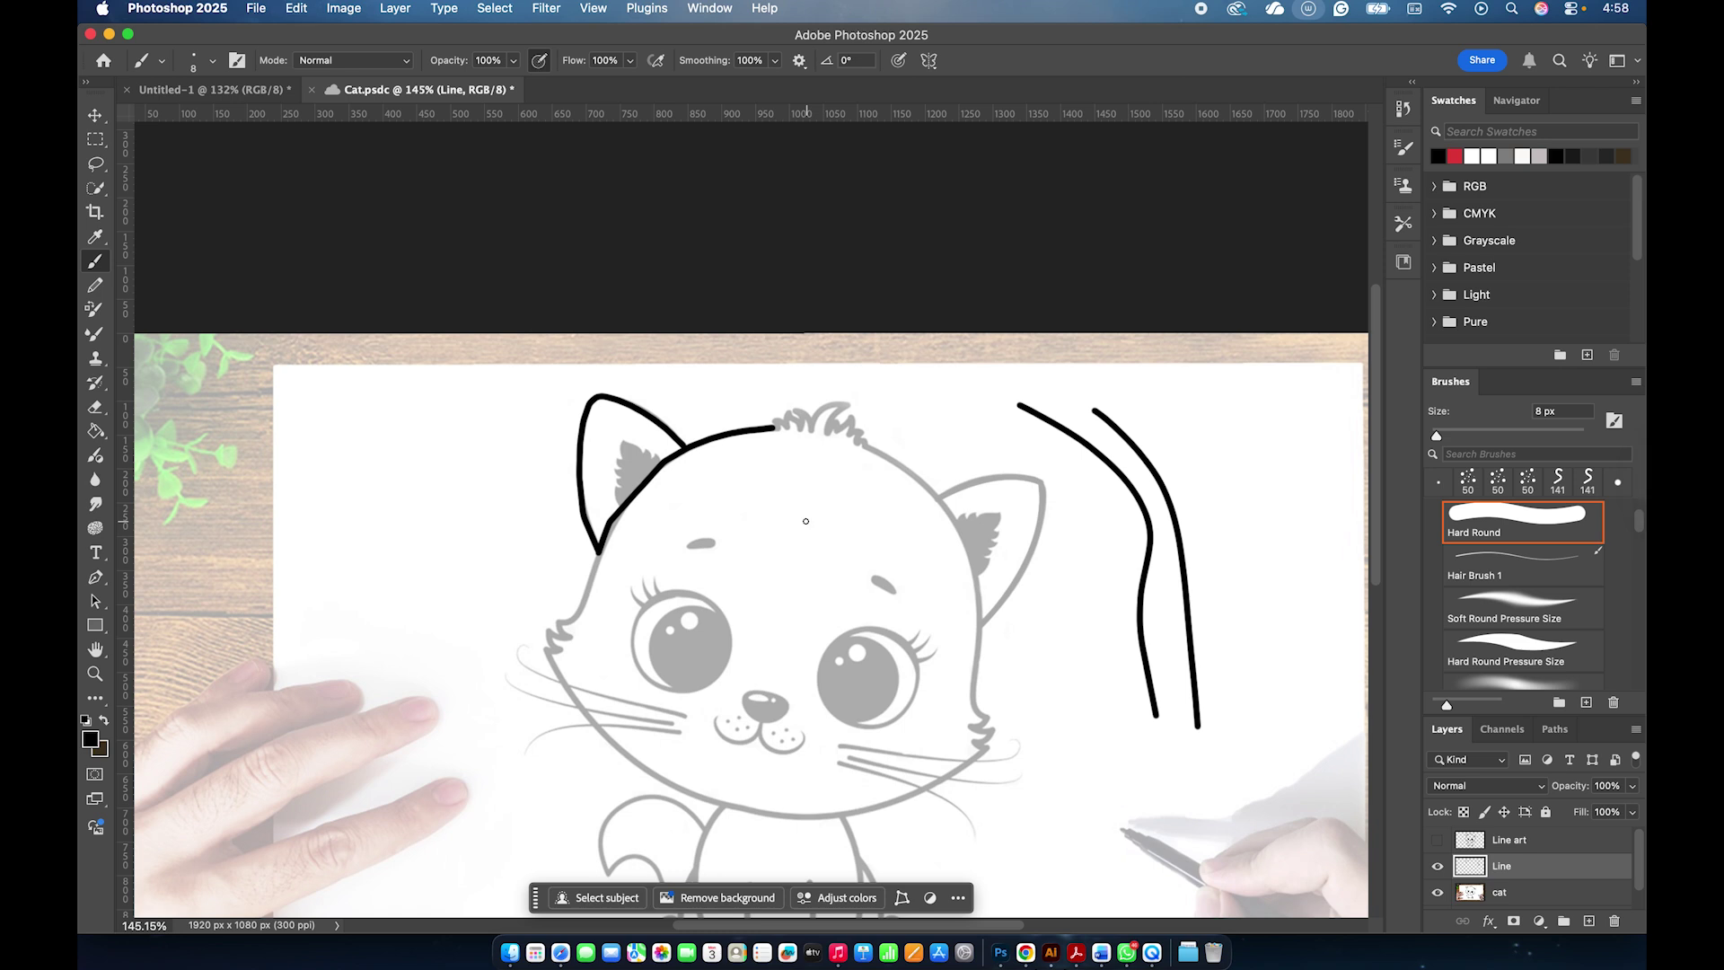
key(super+plus)
key(super+plus)
key(super+plus)
key(super+plus)
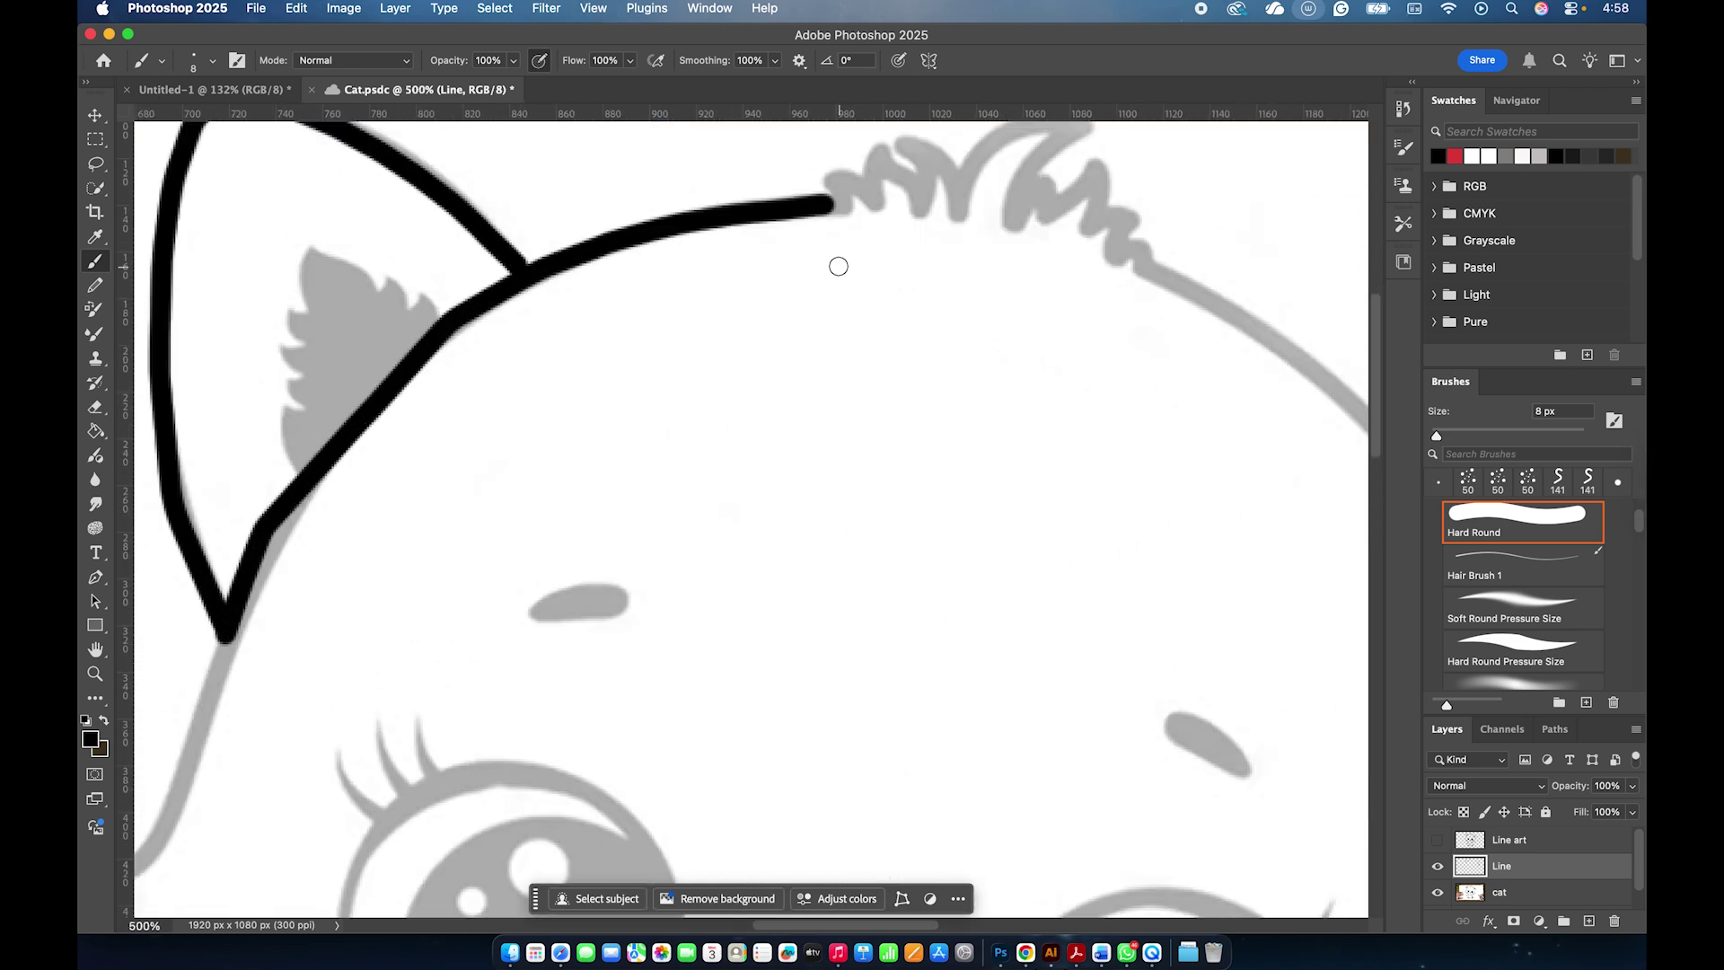
scroll(837, 266, up, 4)
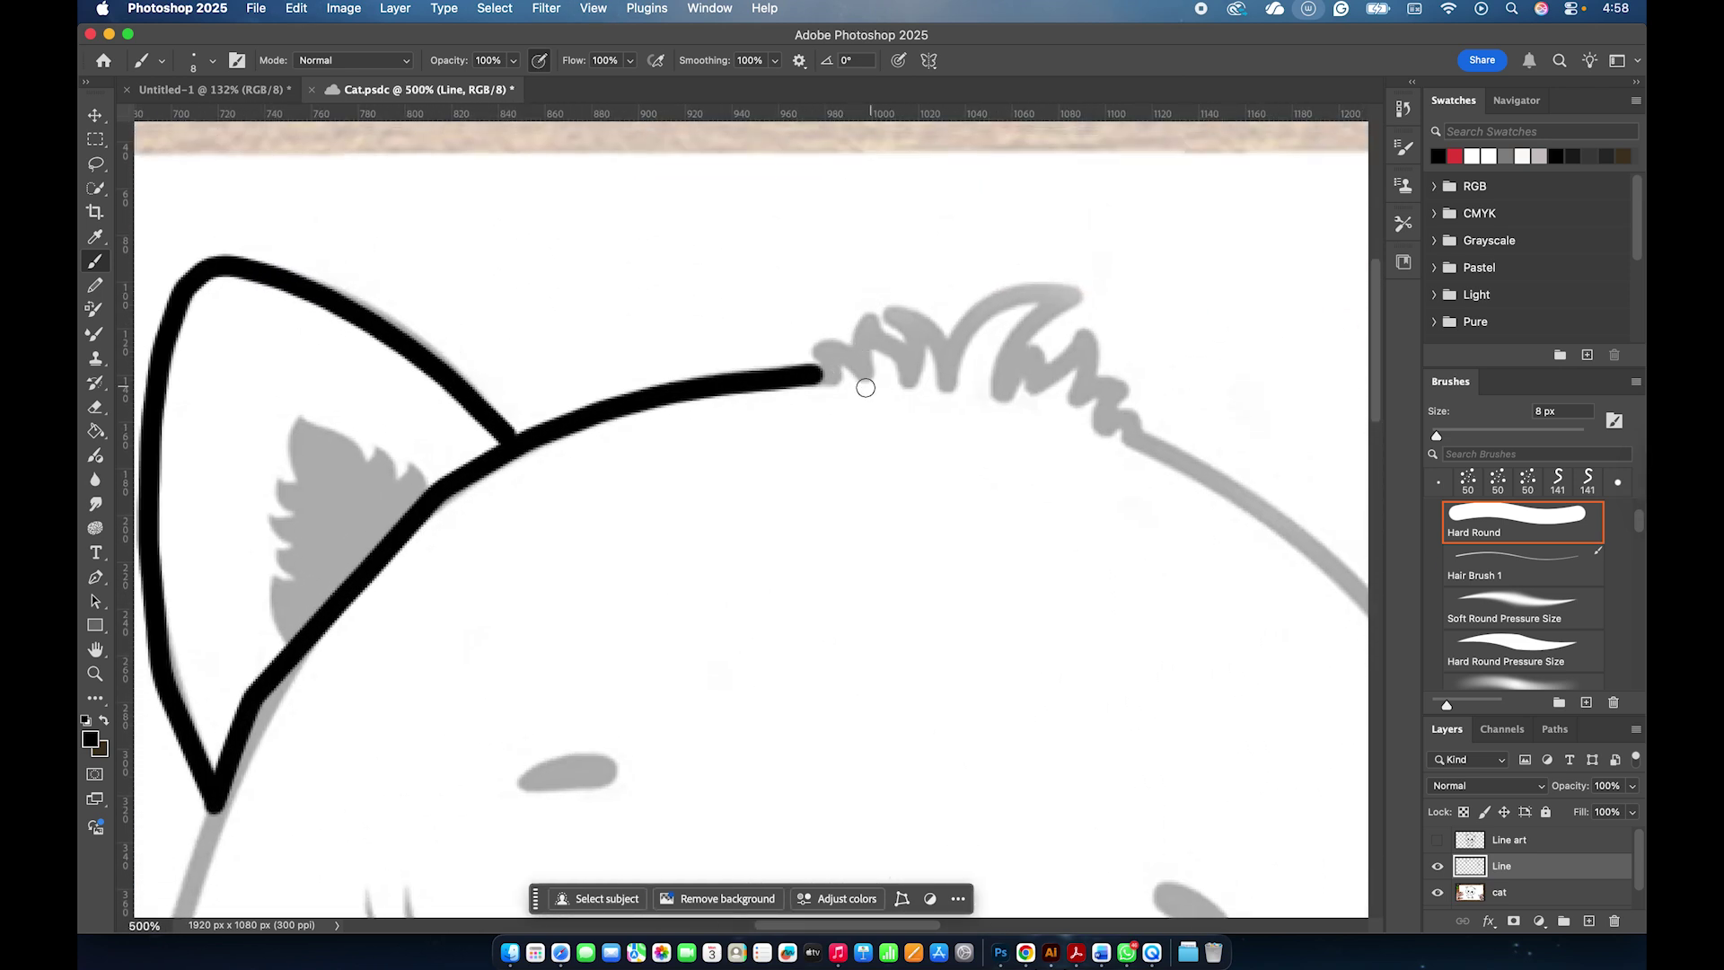
key(super+minus)
key(super+minus)
key(super+minus)
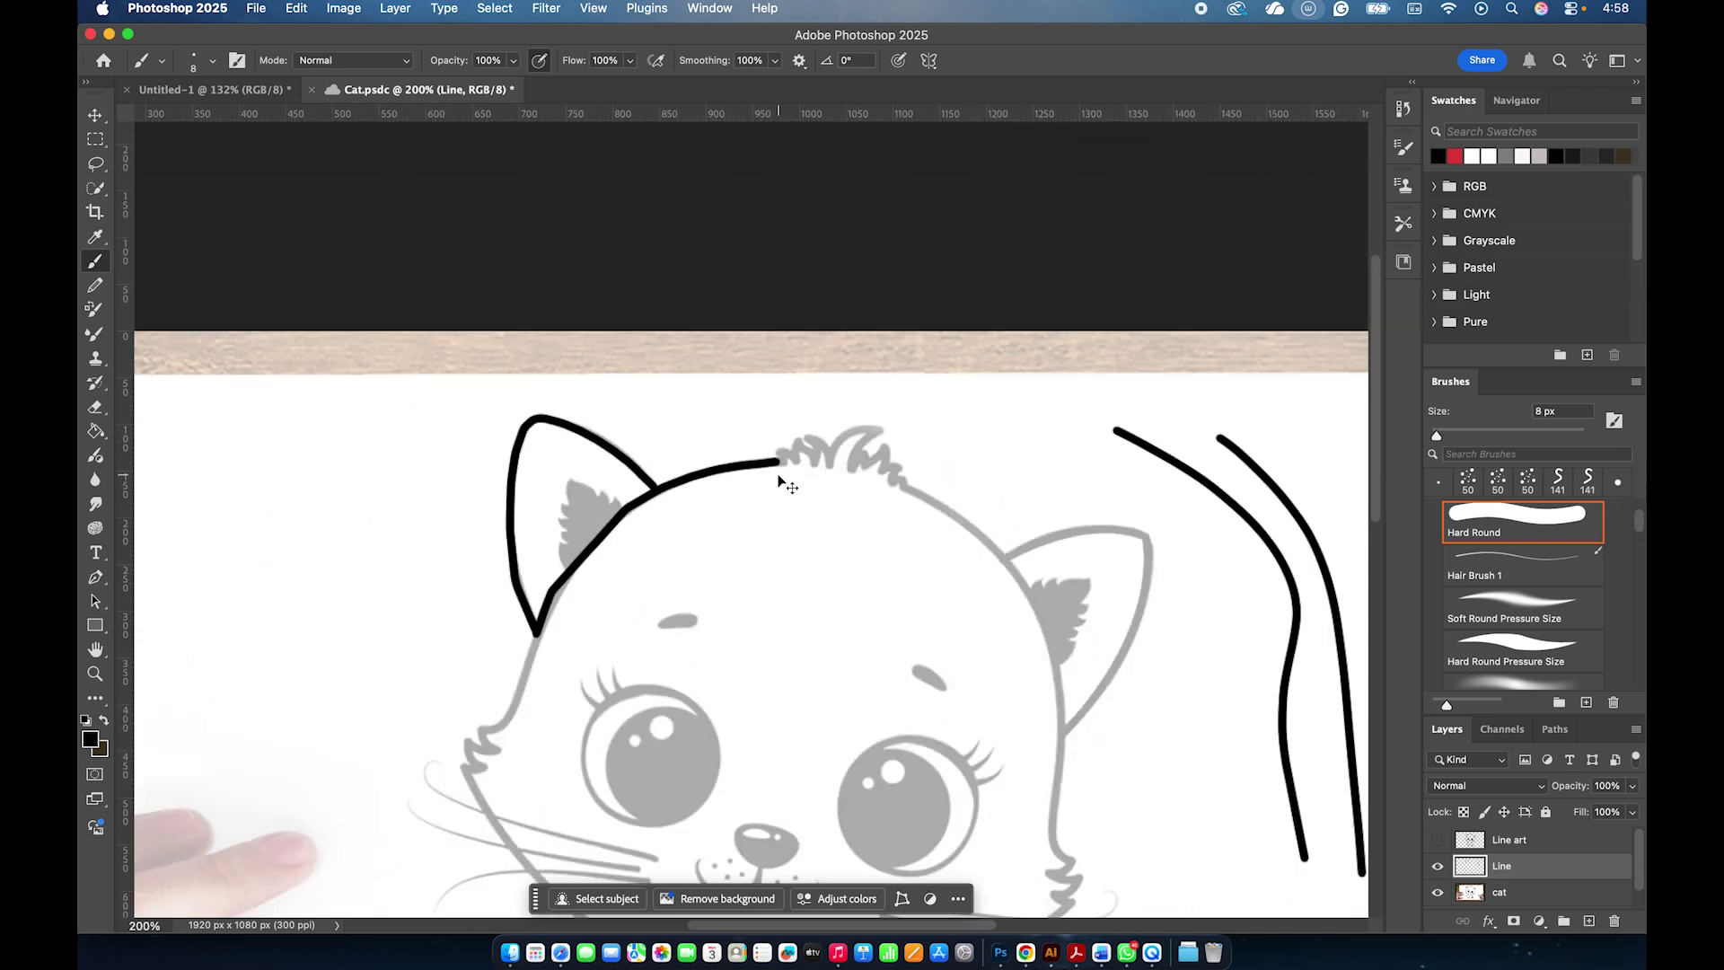
key(super+plus)
key(super+plus)
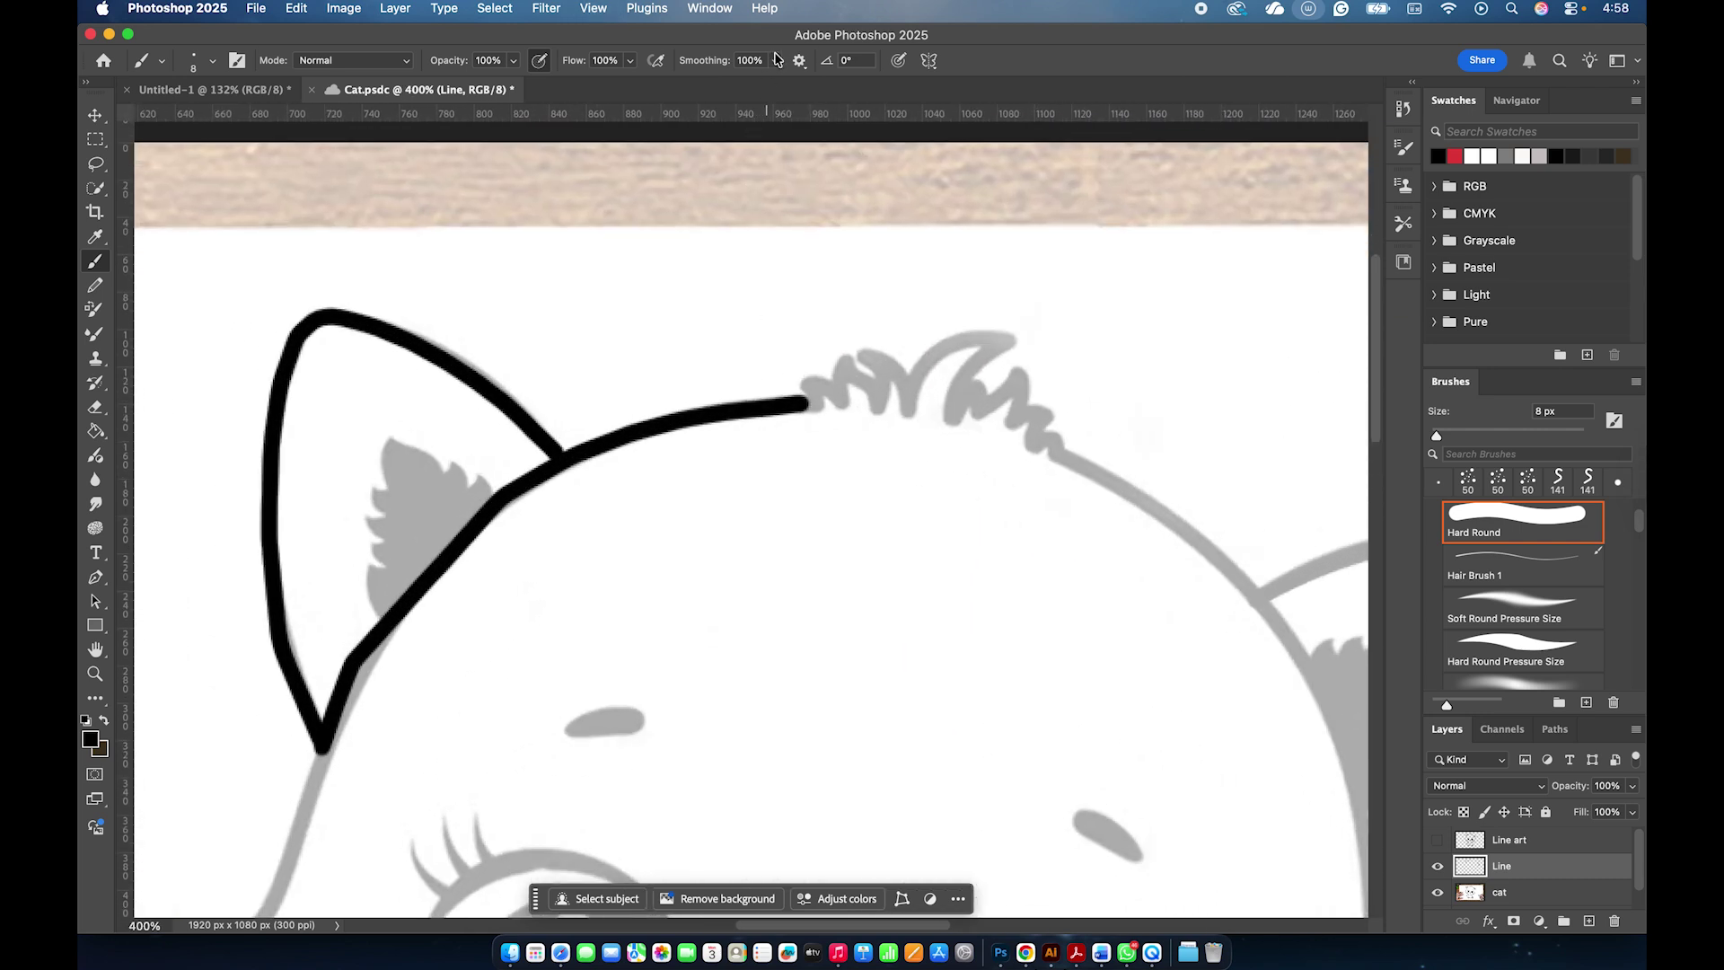
click(798, 60)
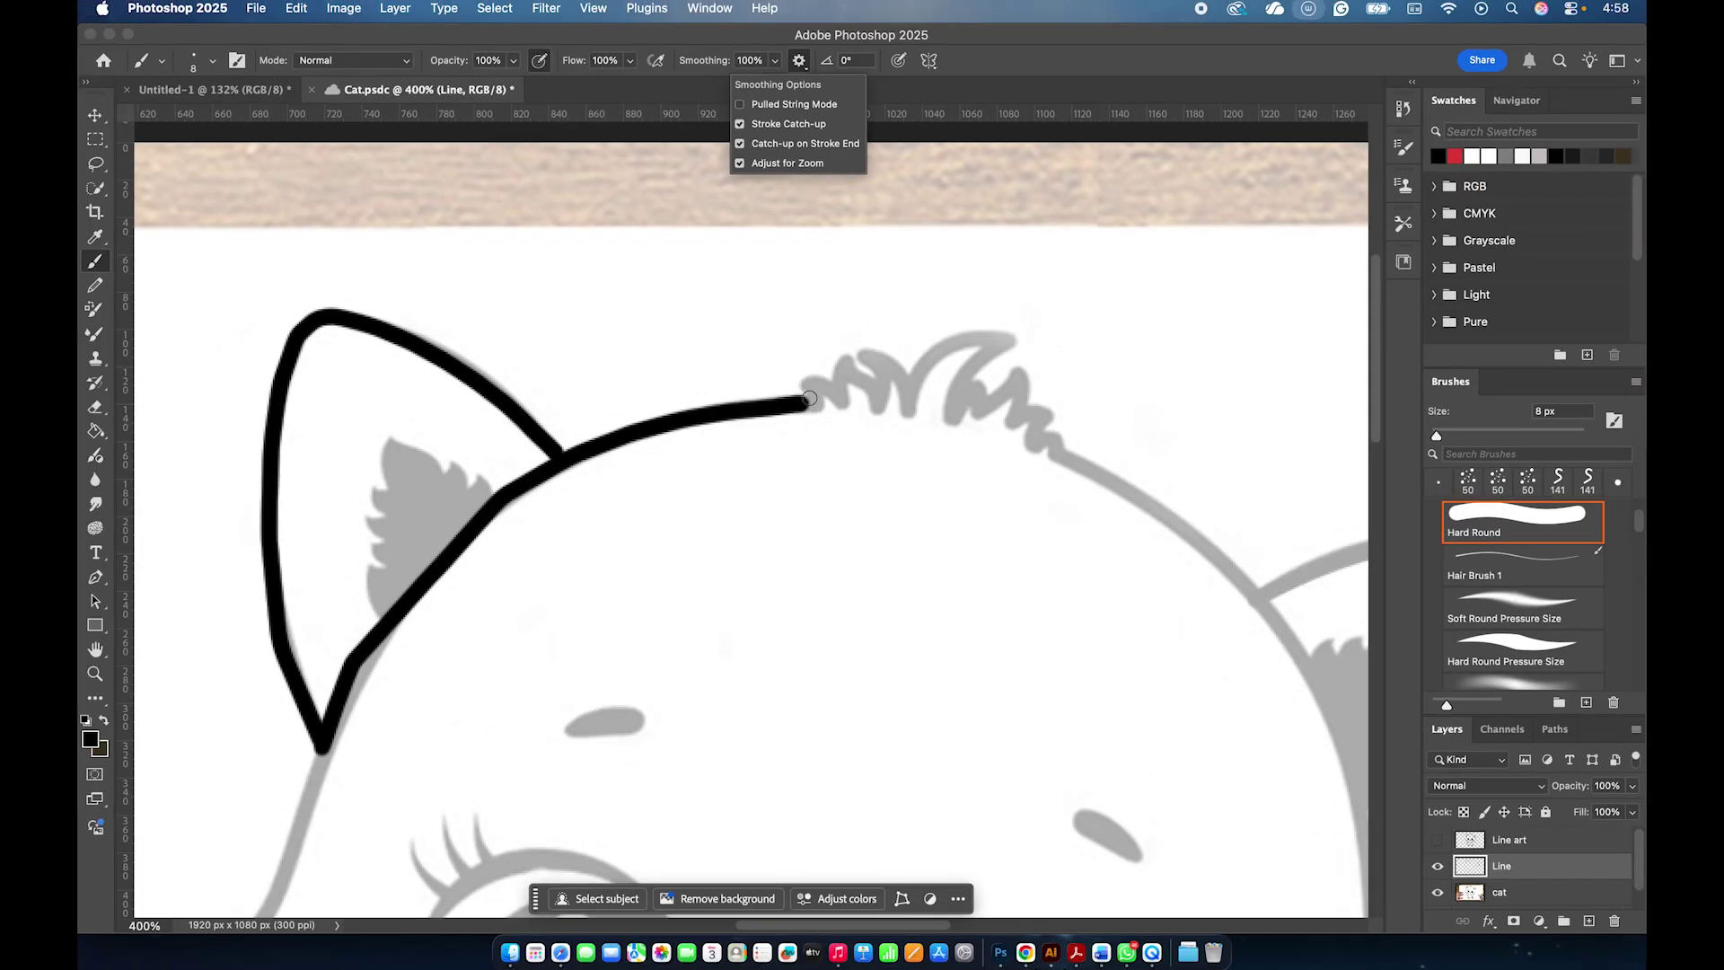
click(983, 64)
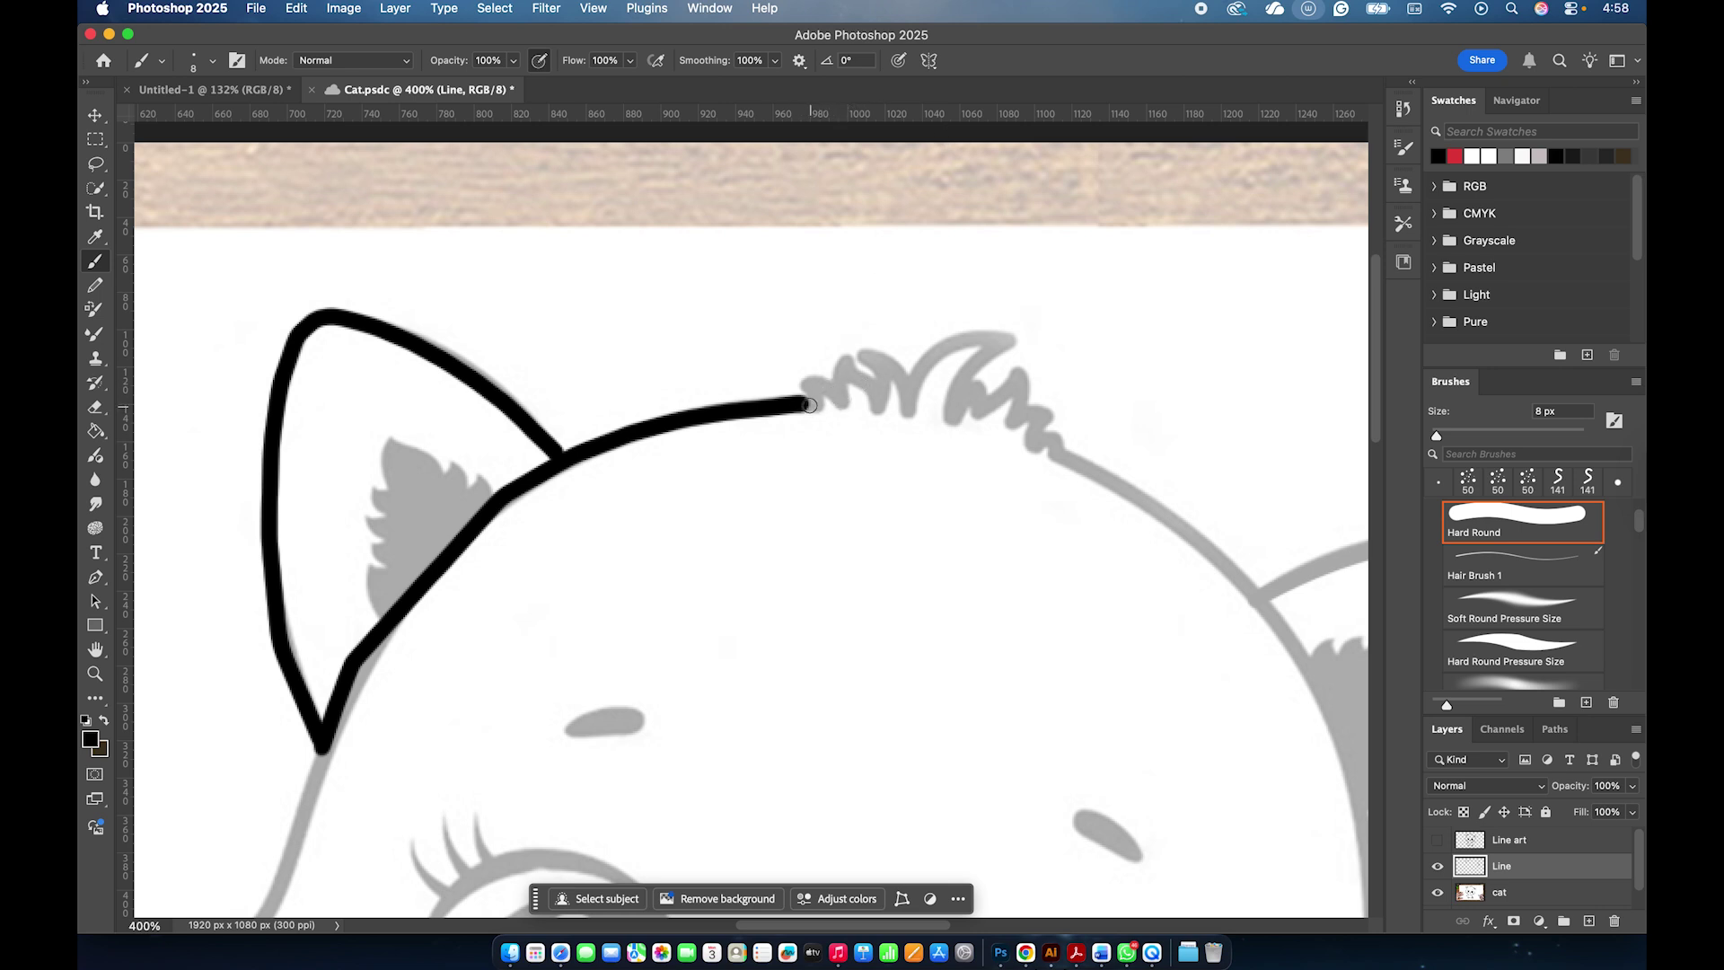
Lower the brush smoothing to 5% and trace the zigzag hair tuft on top of the cat's head.
drag(809, 405, 808, 394)
key(super+z)
click(778, 60)
drag(744, 86, 696, 86)
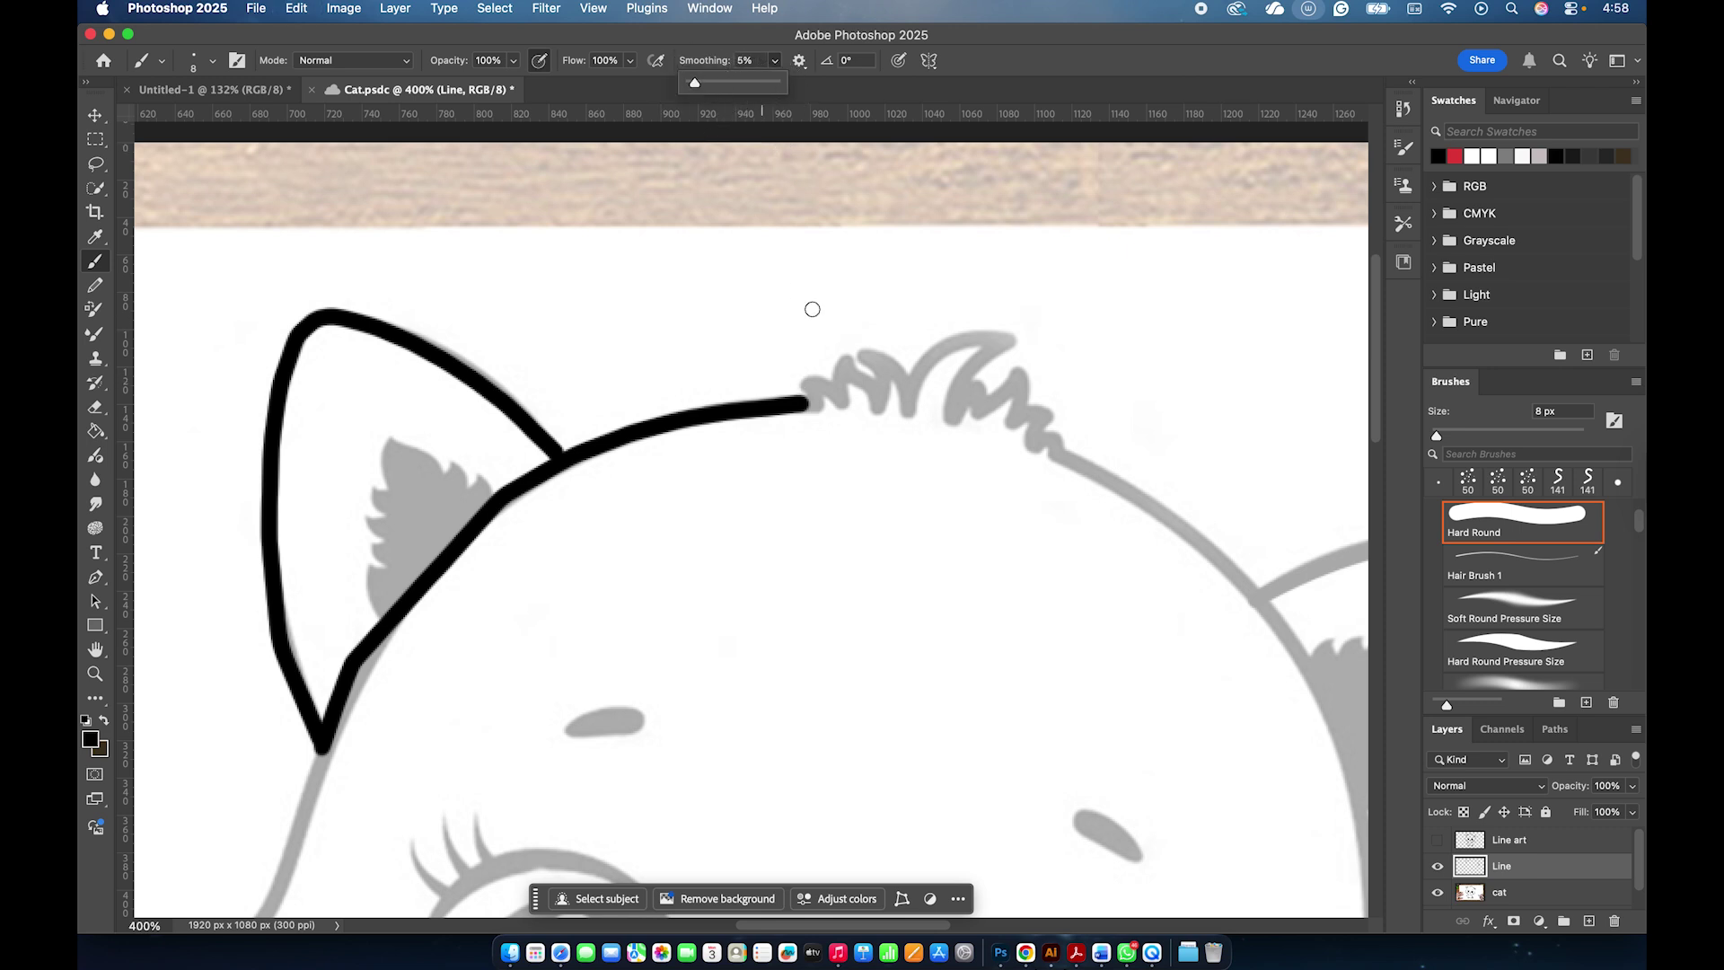
mouse_move(814, 406)
mouse_down()
mouse_move(830, 356)
mouse_move(876, 404)
mouse_move(869, 348)
mouse_move(906, 377)
mouse_move(904, 406)
mouse_move(923, 355)
mouse_move(990, 330)
mouse_move(1007, 346)
mouse_move(955, 405)
mouse_move(971, 386)
mouse_move(988, 406)
mouse_move(1016, 375)
mouse_move(1046, 417)
mouse_move(1040, 446)
mouse_up()
scroll(1039, 440, right, 5)
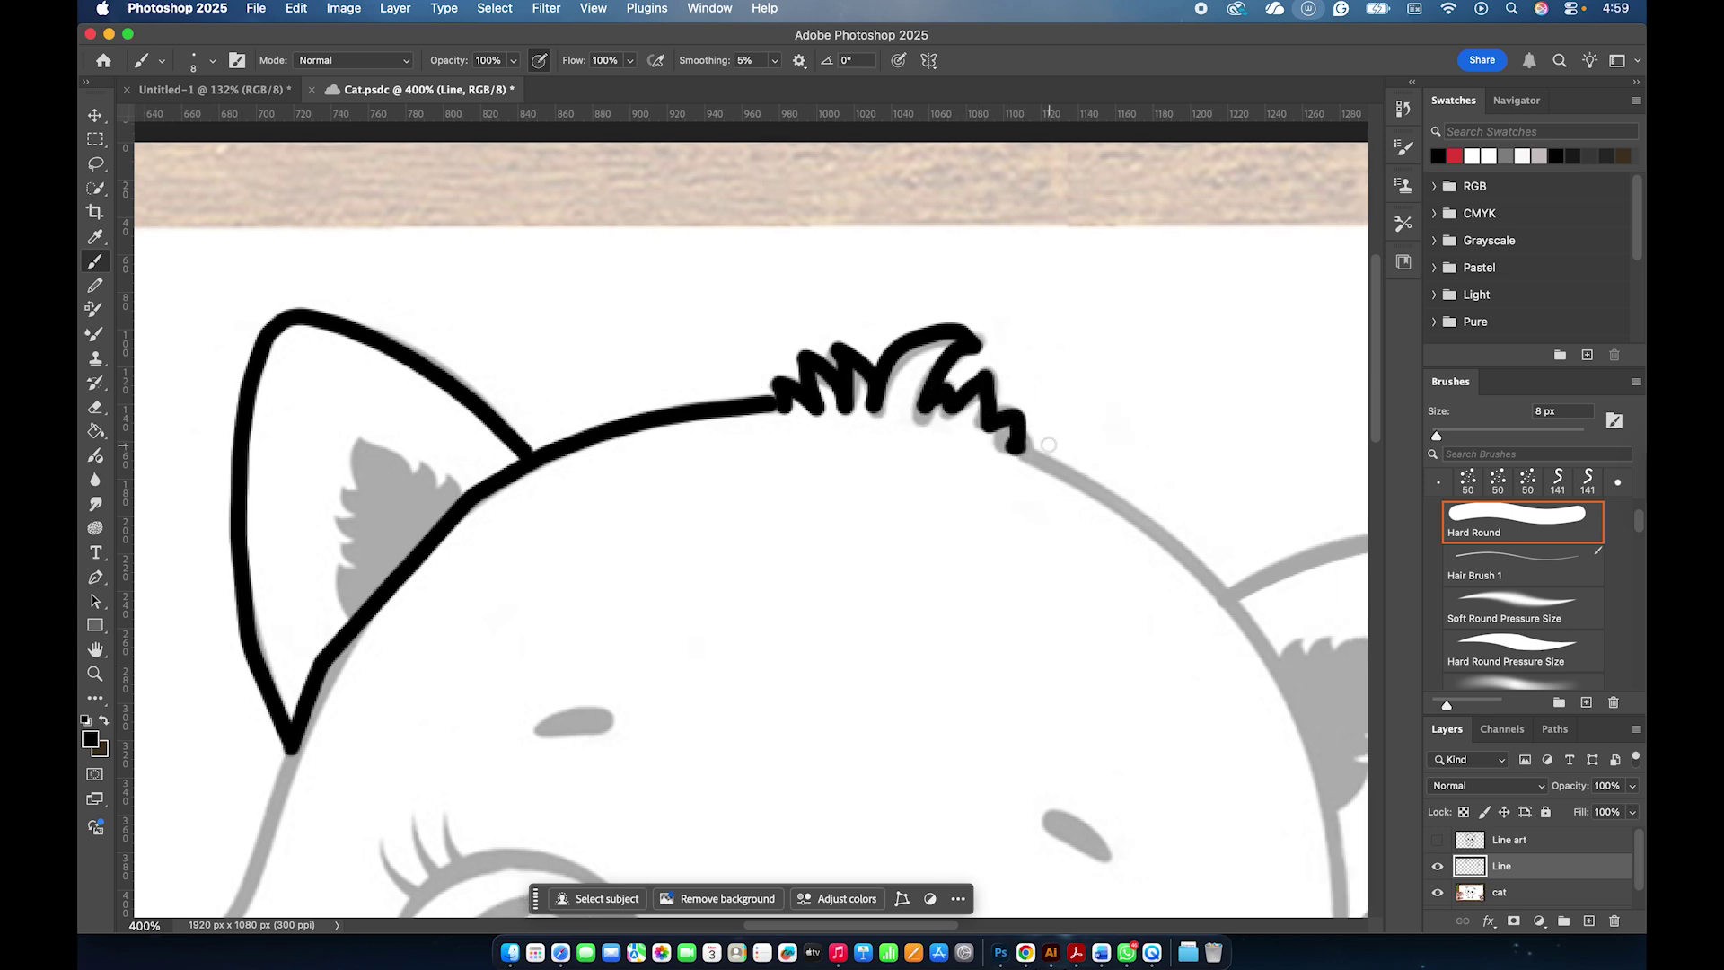
Raise the brush smoothing to 81% and trace the head outline from the hair tuft to the right-hand ear.
click(772, 61)
drag(770, 89, 842, 98)
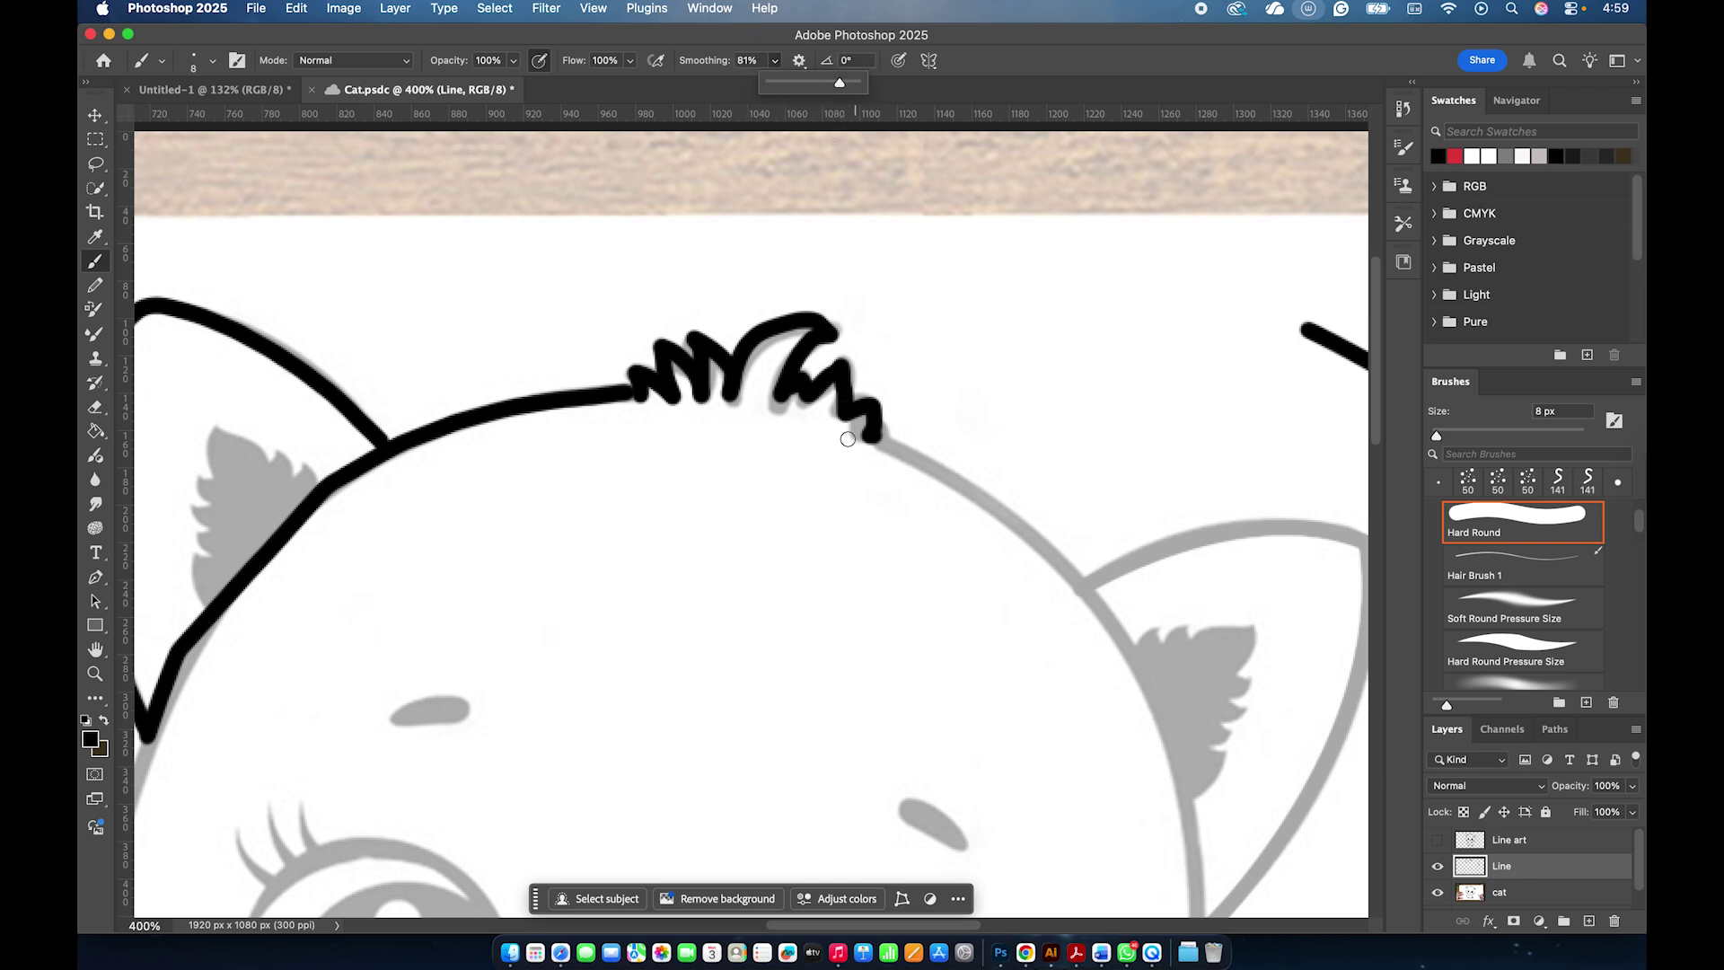
drag(874, 444, 1087, 600)
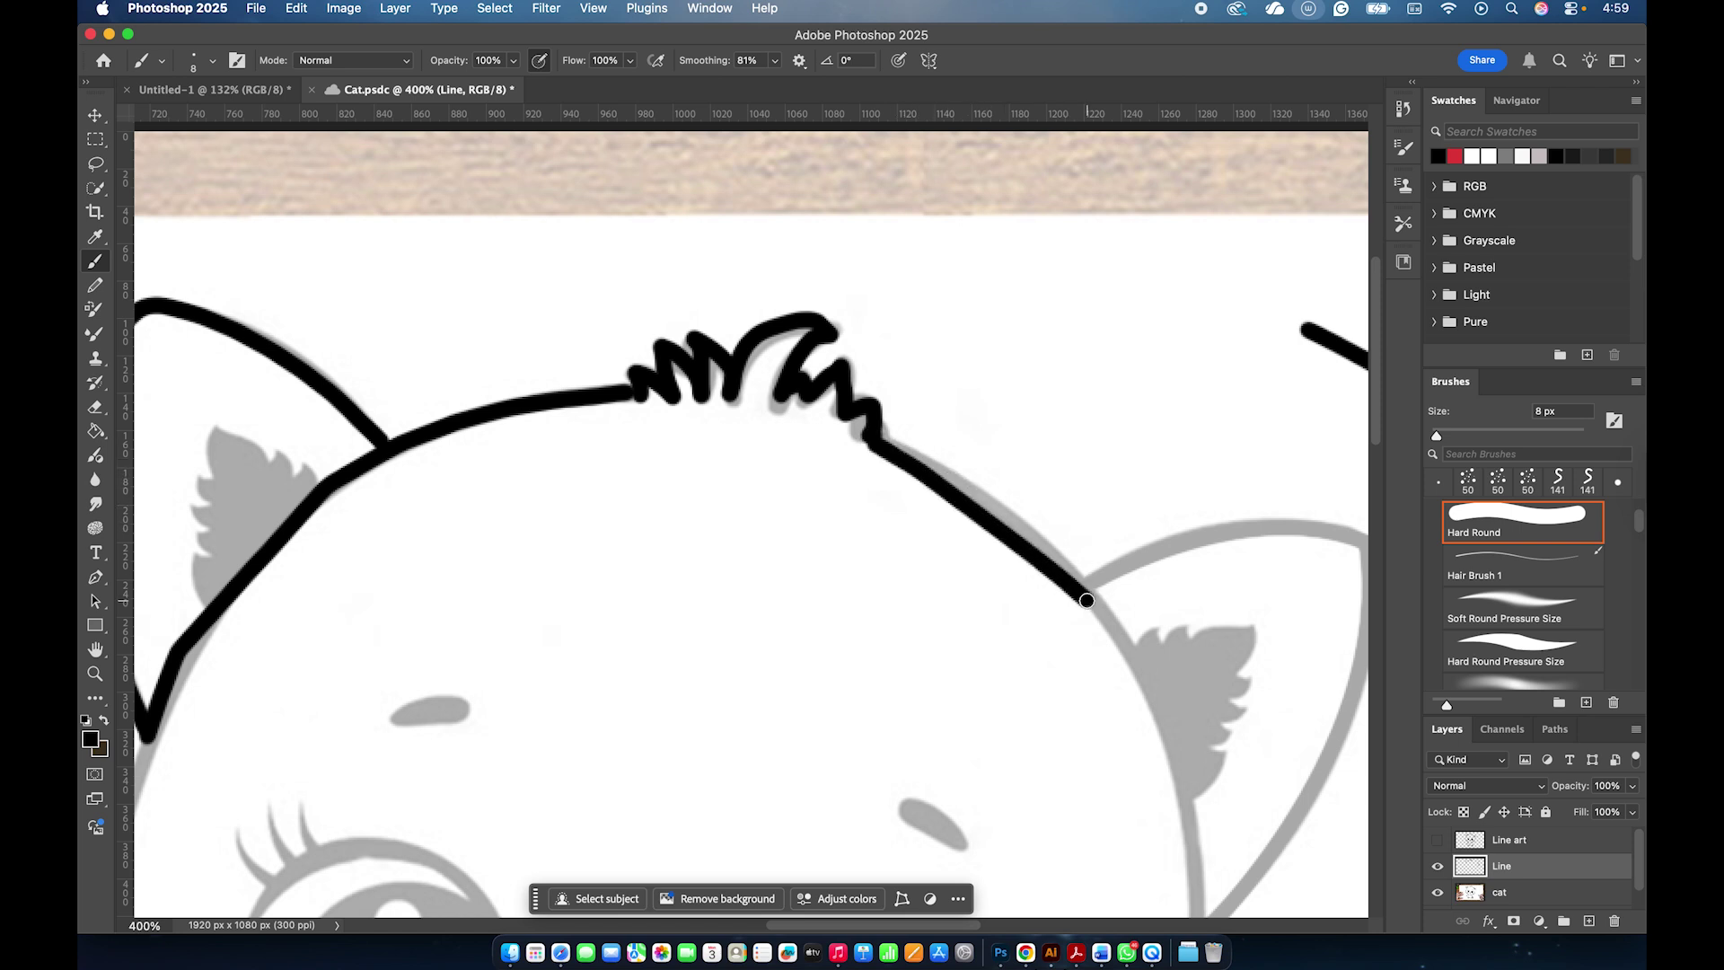
Set the brush smoothing to 0% and trace the jagged edge of the fur inside the left-hand ear.
scroll(1087, 600, left, 10)
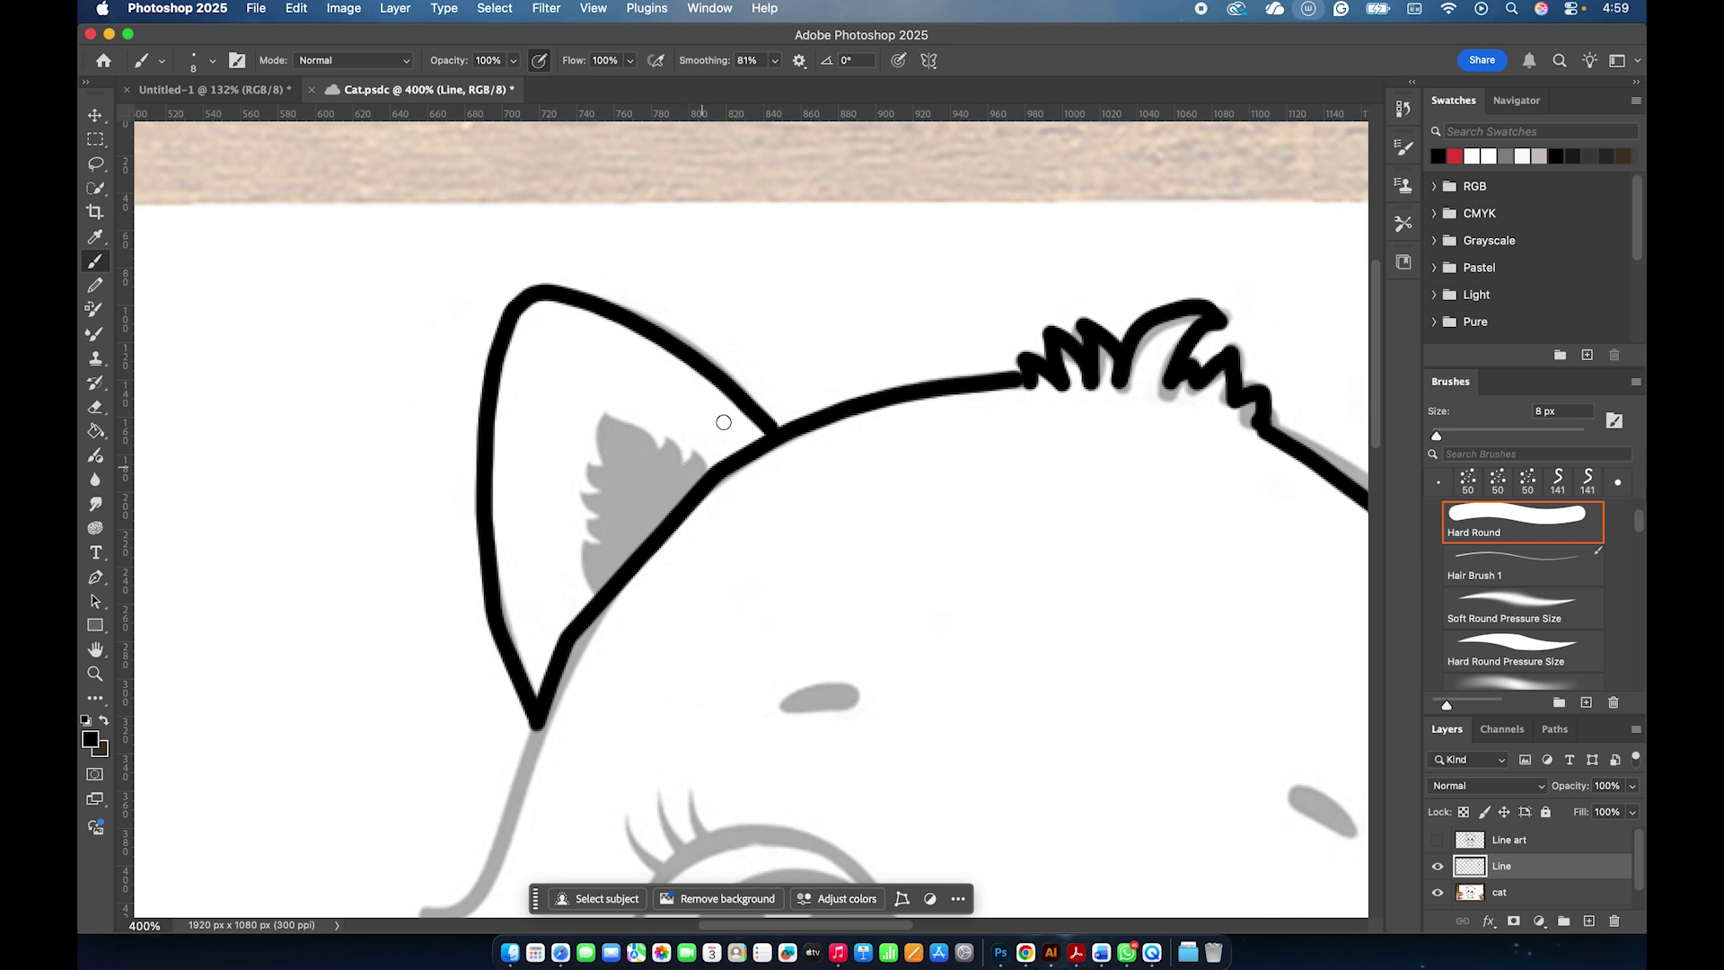
click(774, 60)
drag(781, 82, 685, 90)
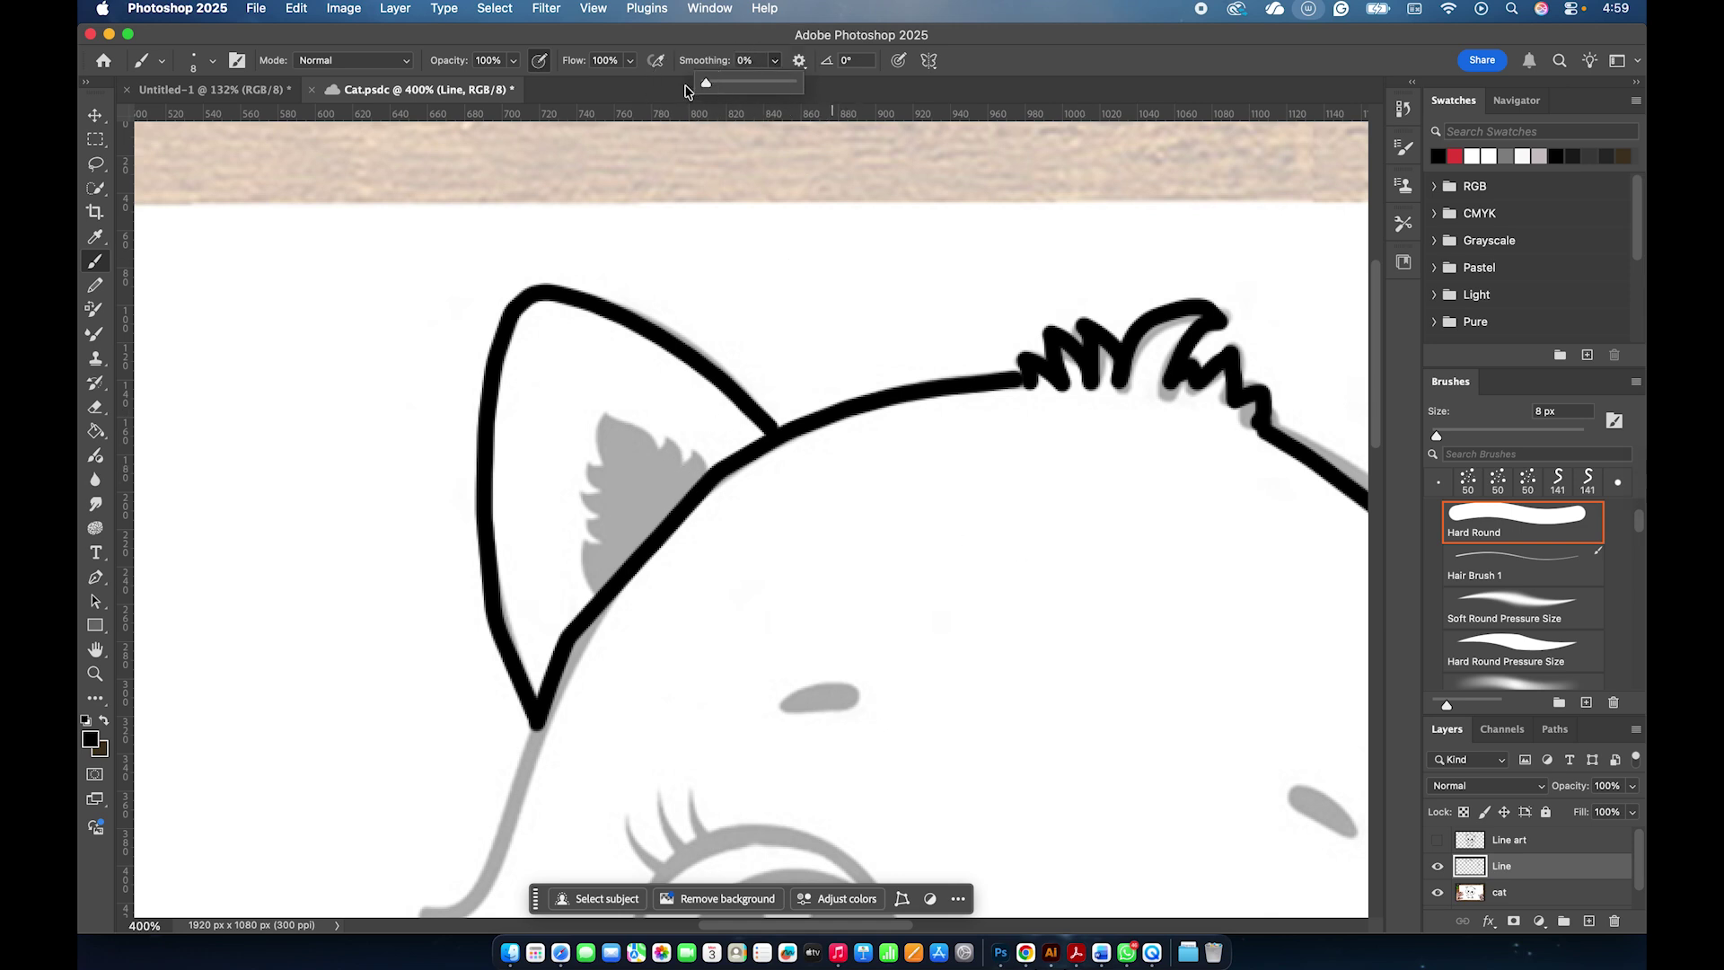
mouse_move(703, 482)
mouse_down()
mouse_move(671, 441)
mouse_move(590, 507)
mouse_move(609, 556)
mouse_up()
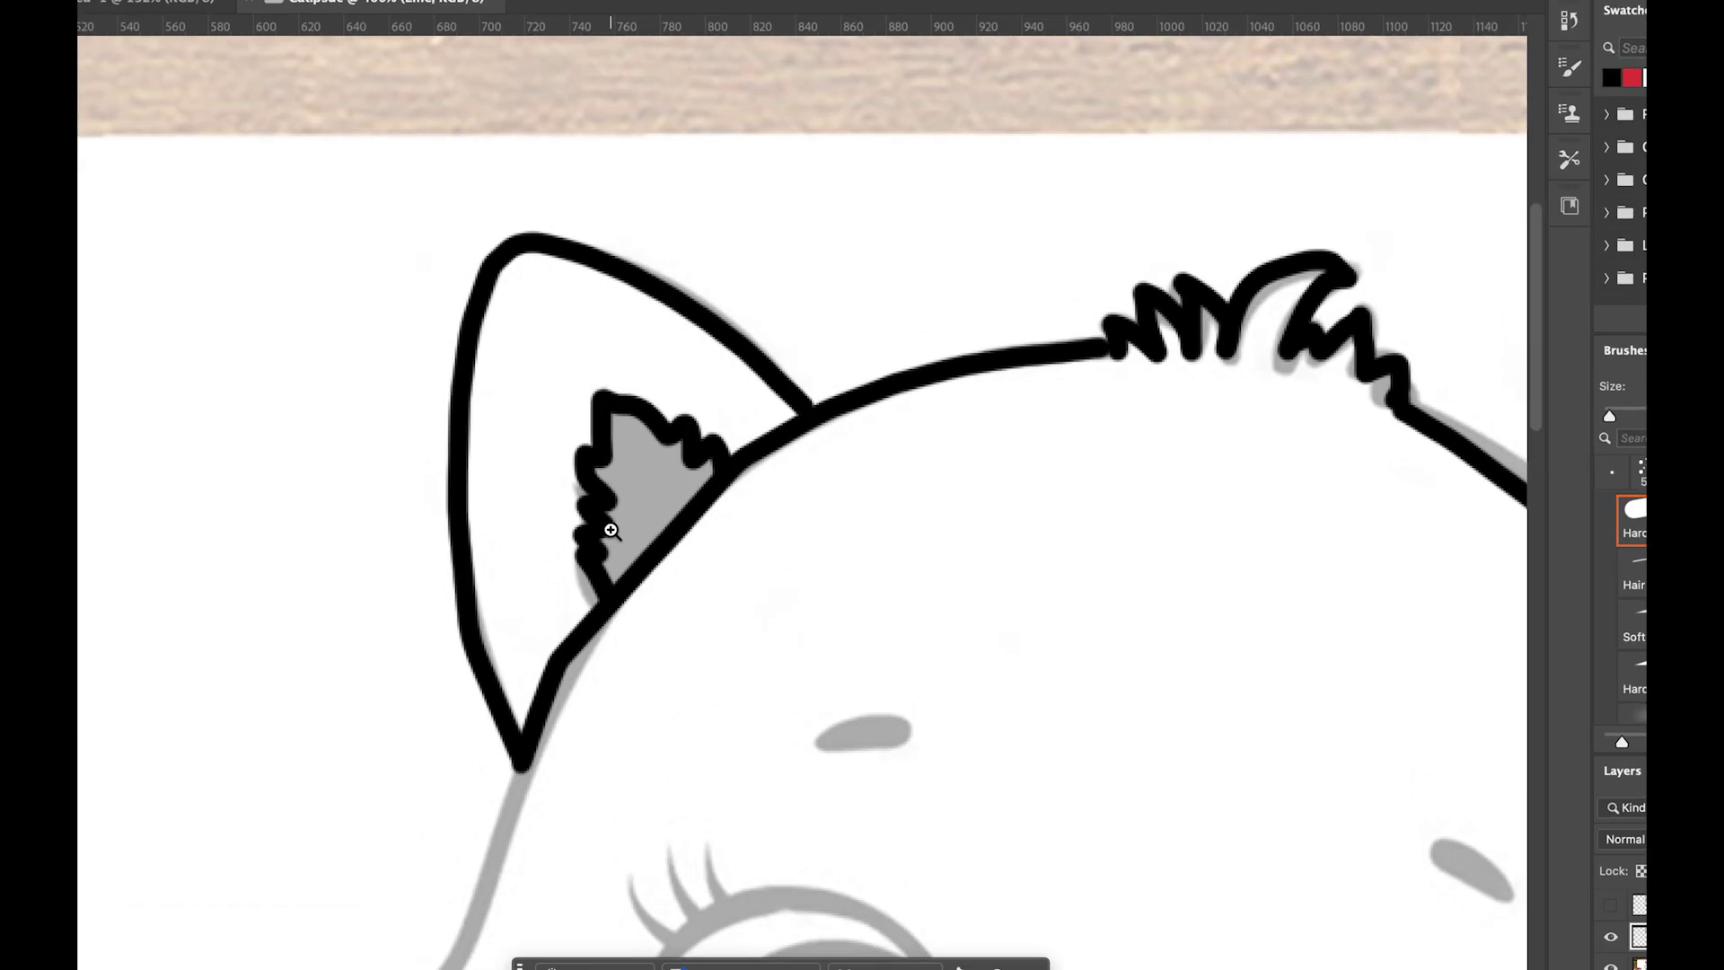
Fill the outlined fur inside the left-hand ear with black using the Paint Bucket tool.
scroll(609, 556, up, 5)
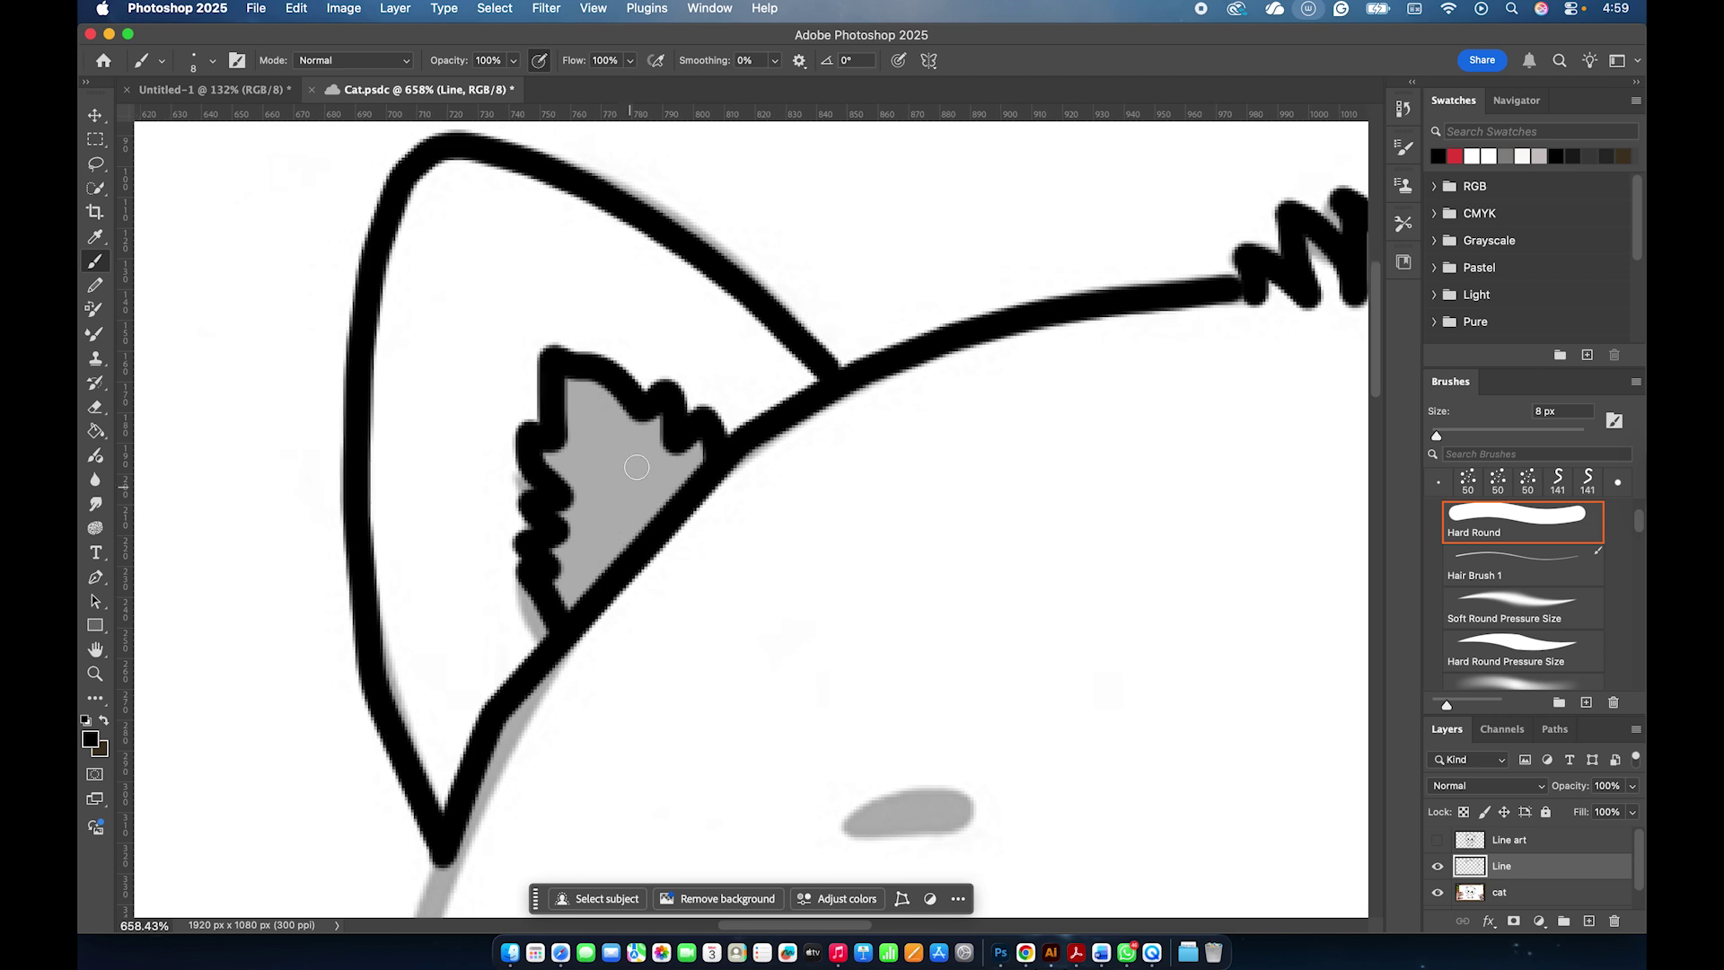
drag(590, 442, 633, 503)
key(super+z)
click(96, 432)
click(98, 436)
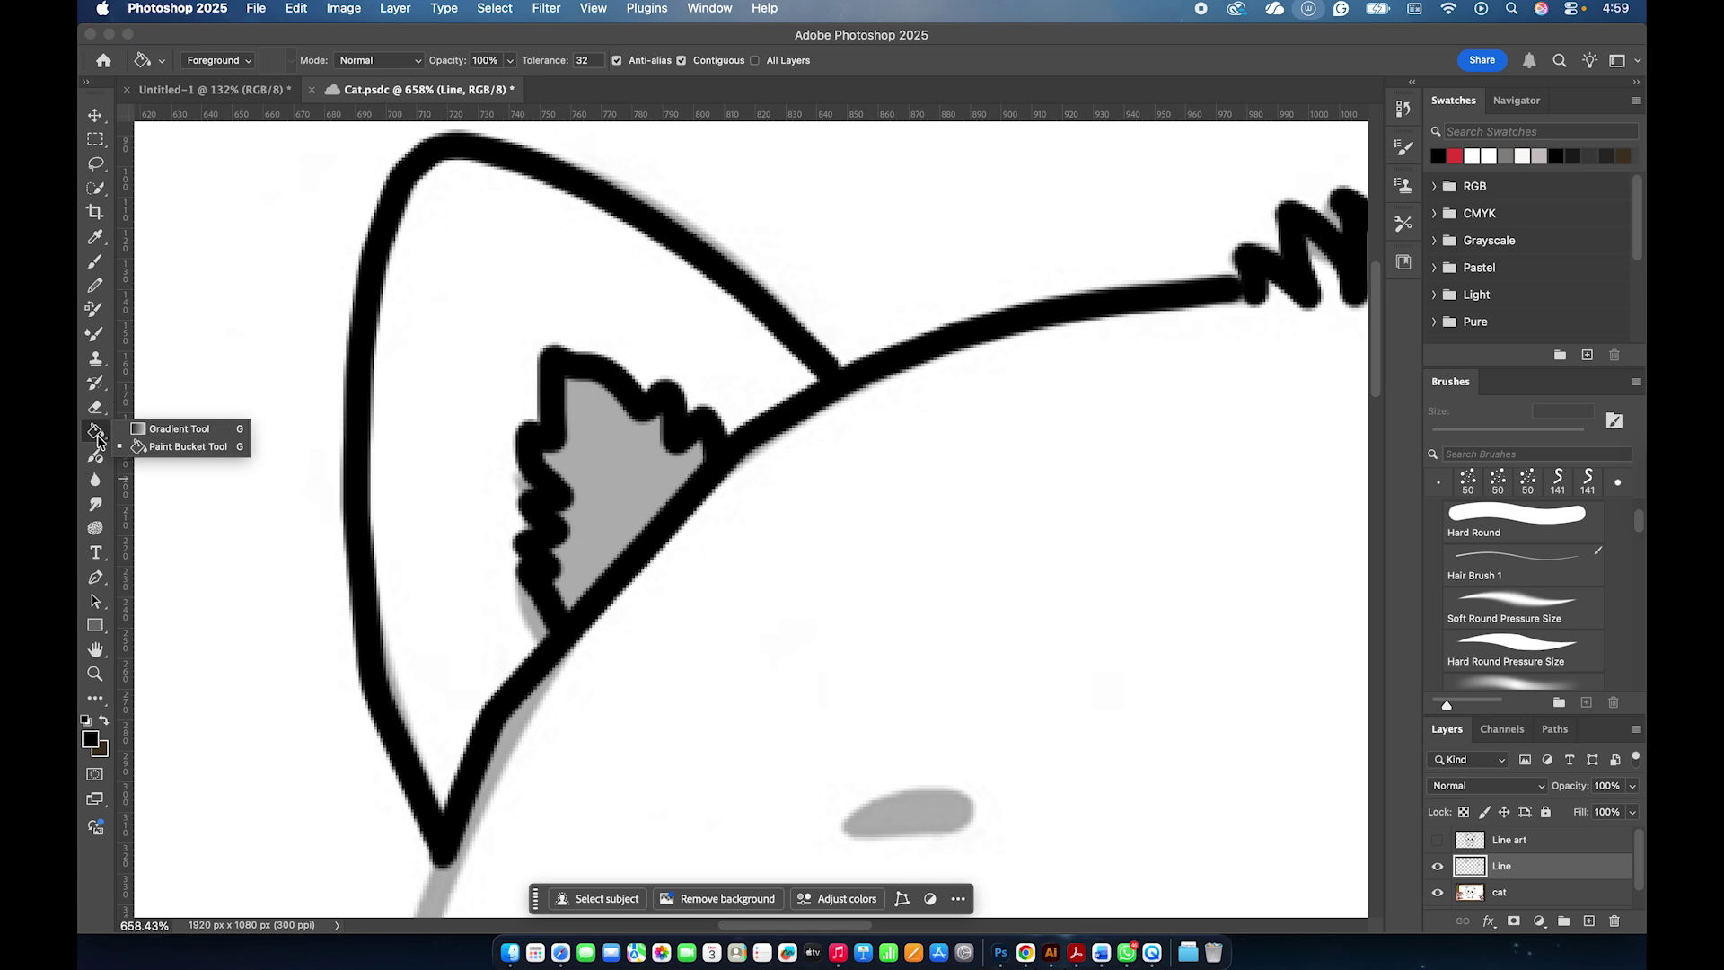
click(153, 447)
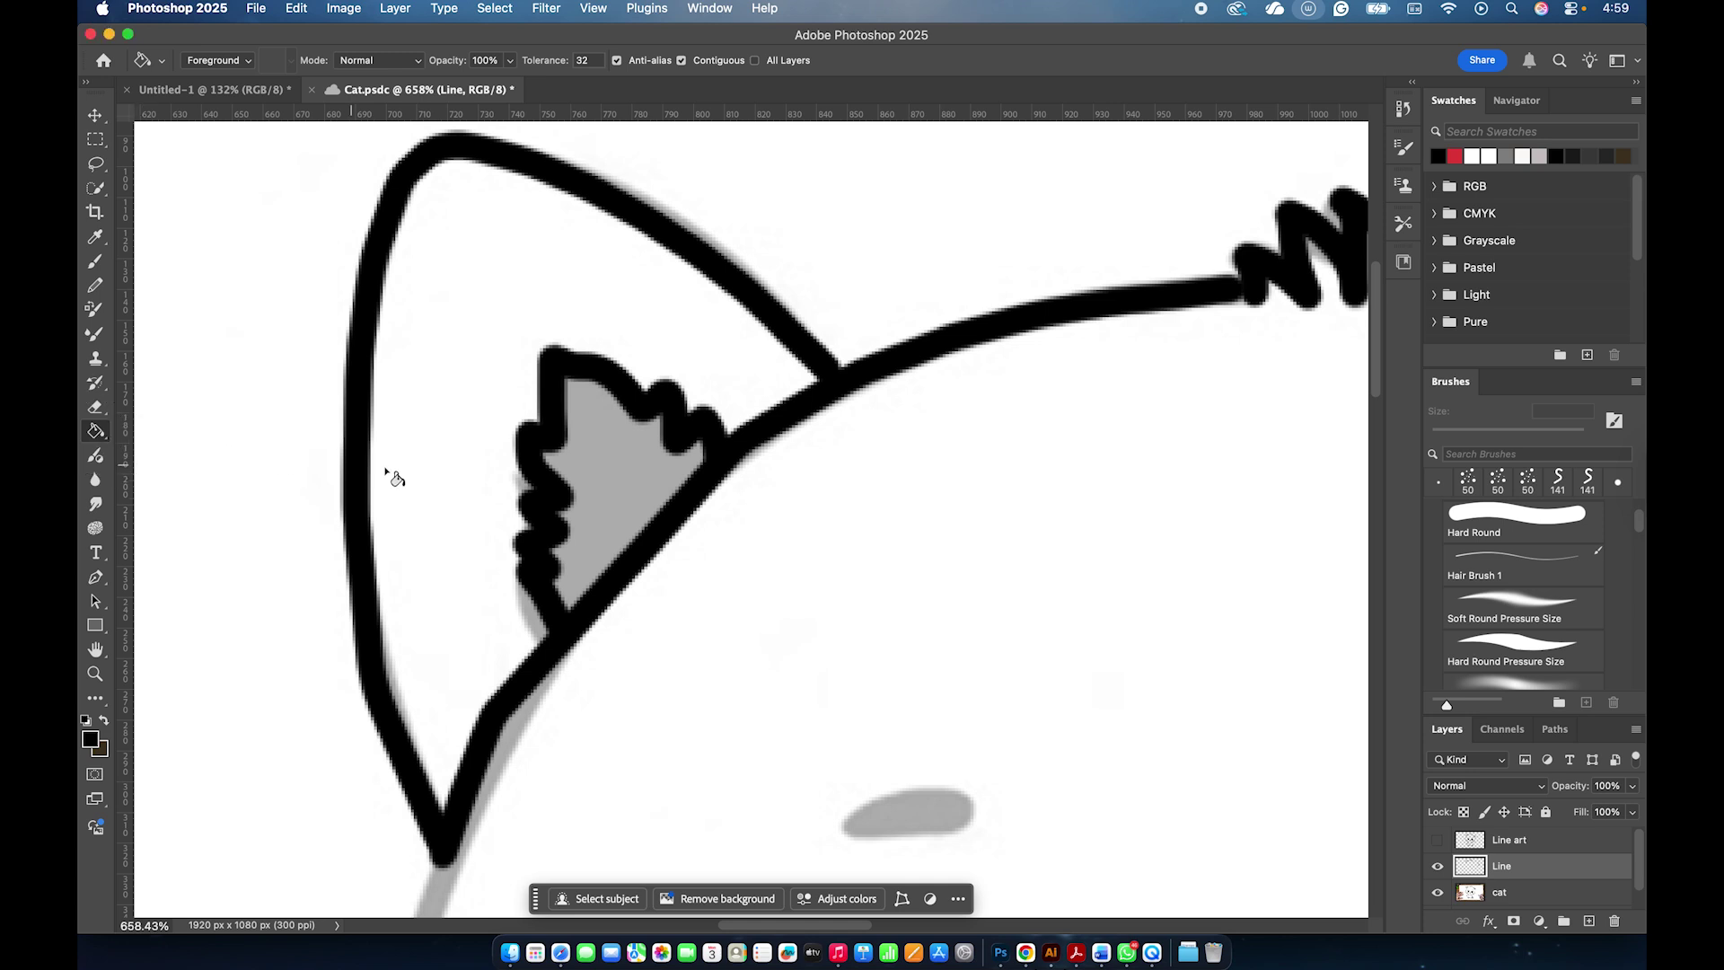
click(634, 493)
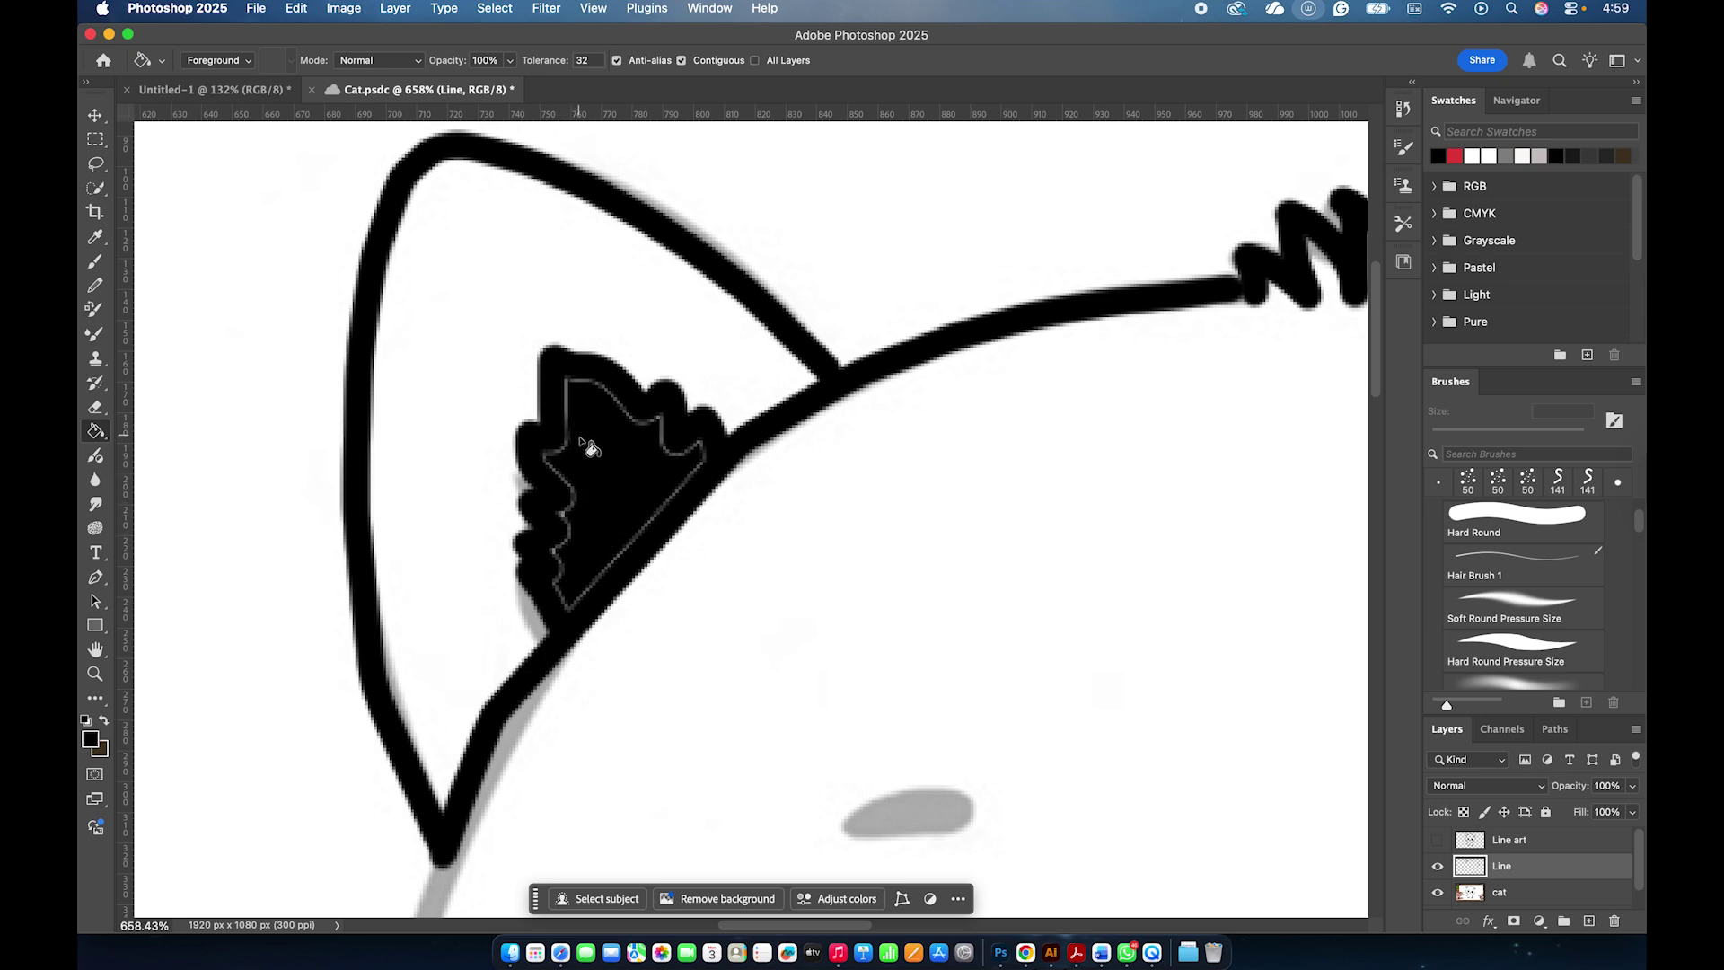
Paint over the thin unfilled seam around the black ear fur with the Brush tool.
key(b)
mouse_move(582, 446)
mouse_down()
mouse_move(551, 466)
mouse_move(563, 604)
mouse_move(704, 454)
mouse_move(665, 435)
mouse_move(562, 509)
mouse_move(578, 380)
mouse_up()
scroll(577, 381, down, 5)
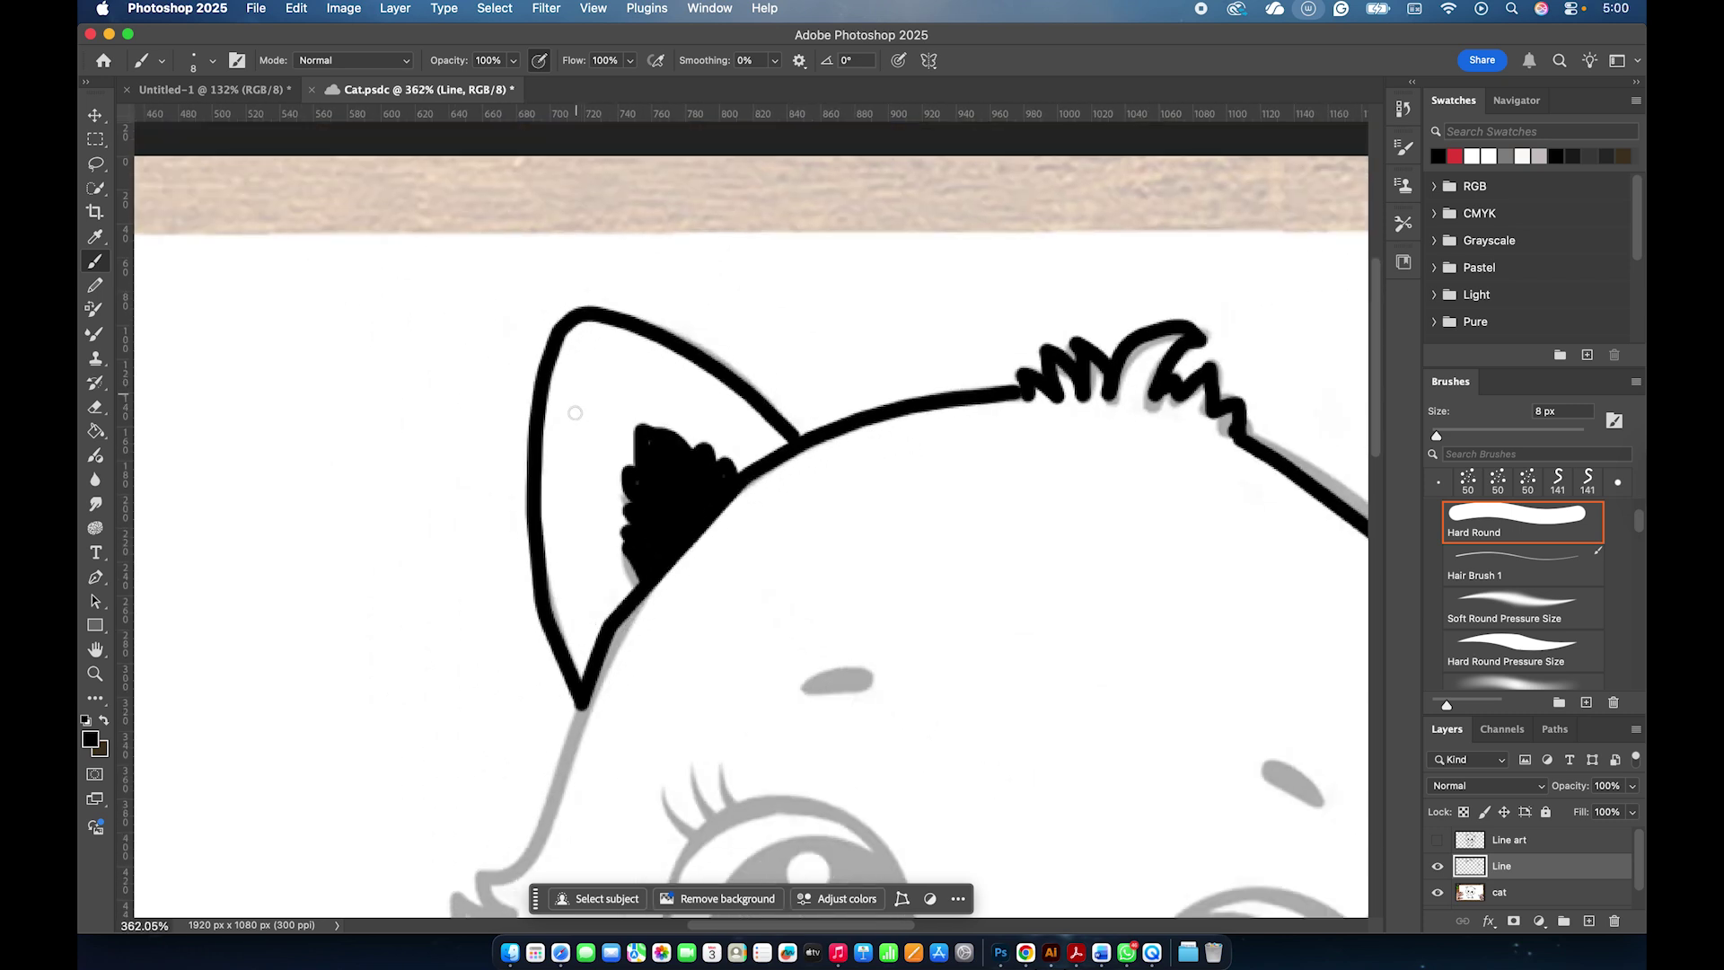
Paint the cat's left-hand eyebrow in black with the Brush tool.
mouse_move(863, 682)
mouse_down()
mouse_move(809, 689)
mouse_move(858, 679)
mouse_up()
scroll(857, 679, down, 10)
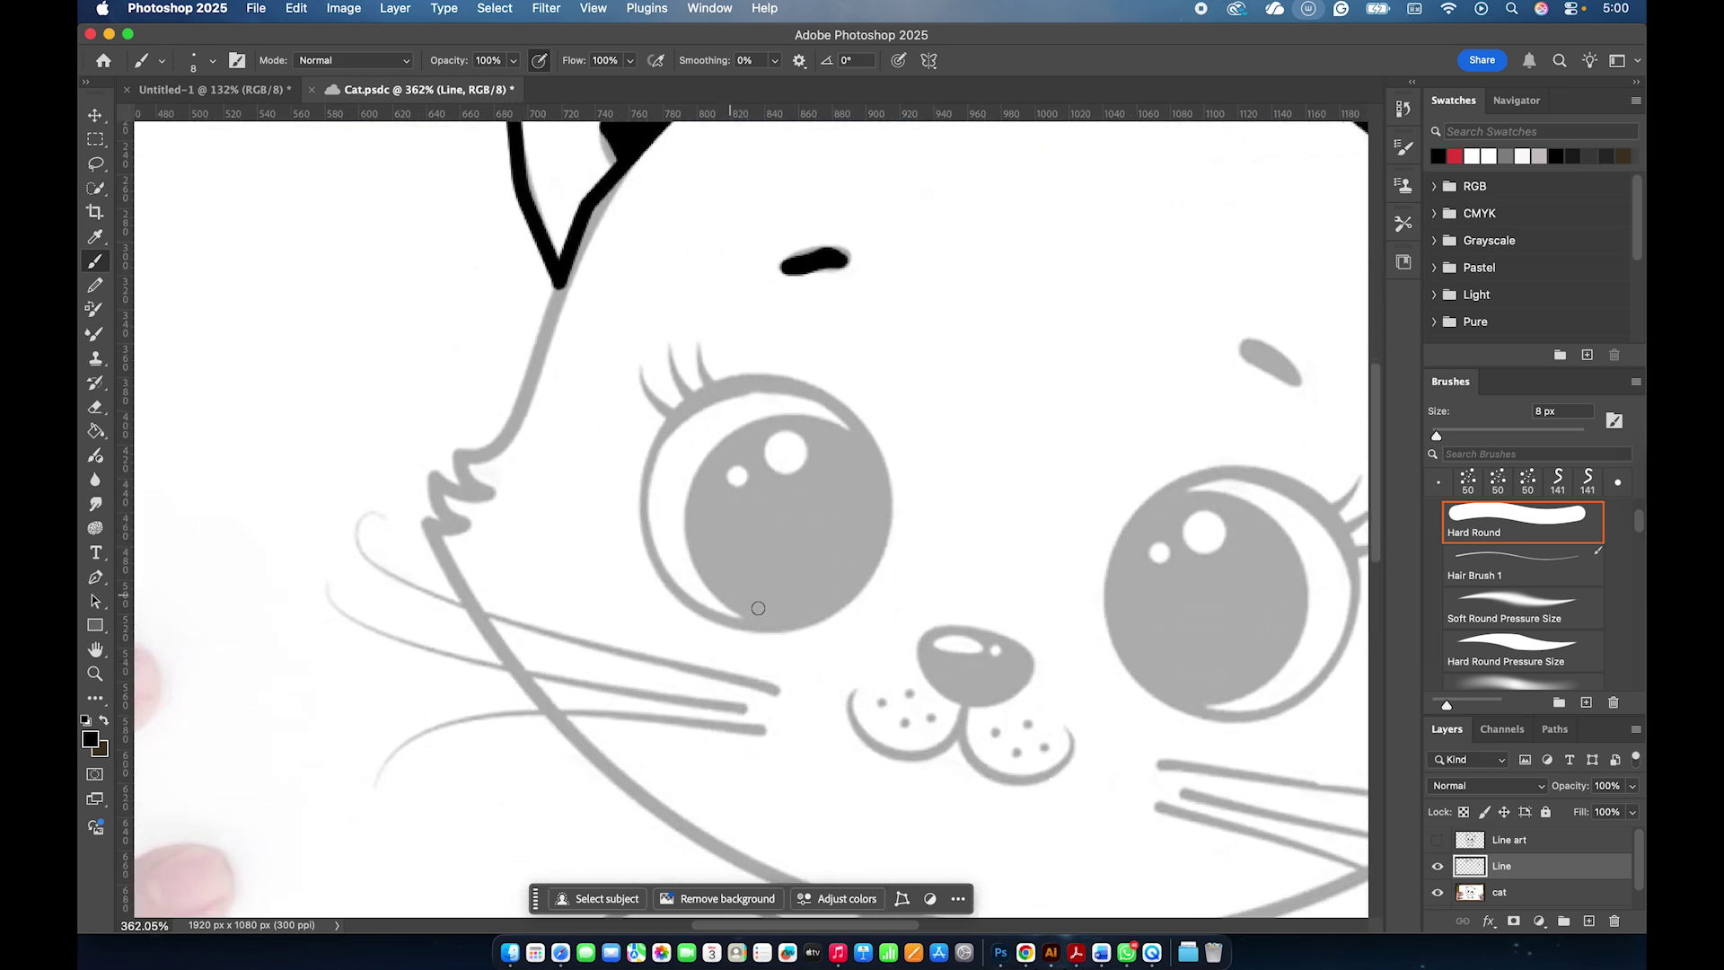
scroll(1015, 617, right, 5)
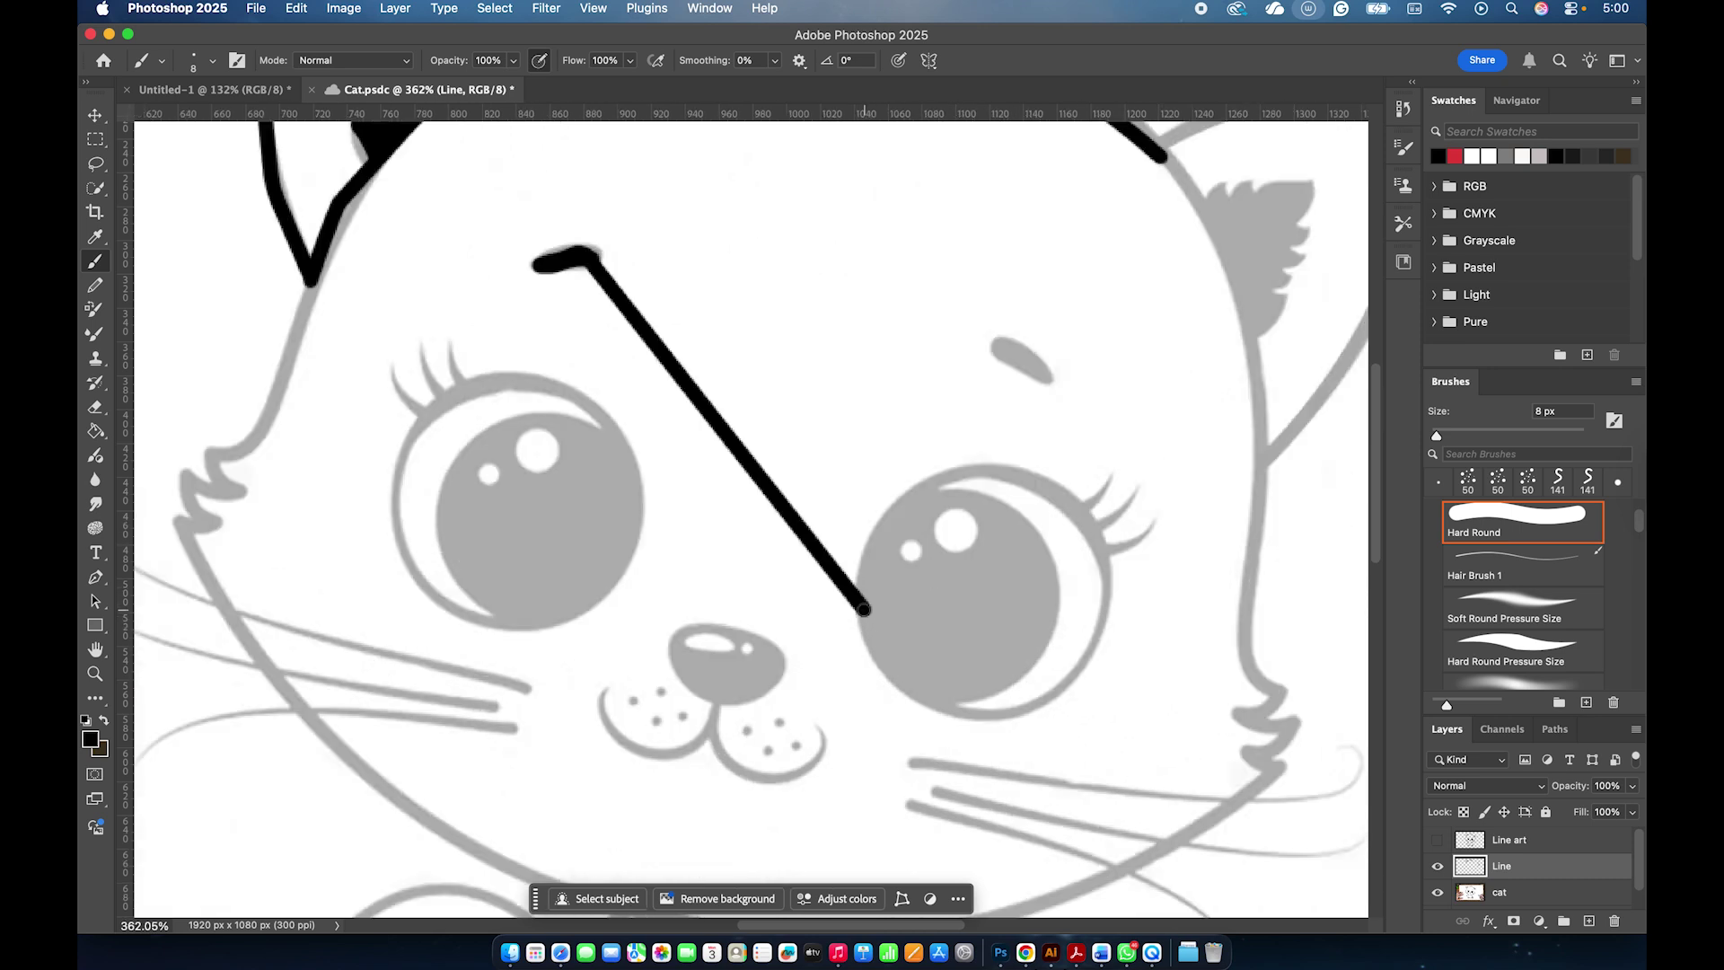
click(868, 625)
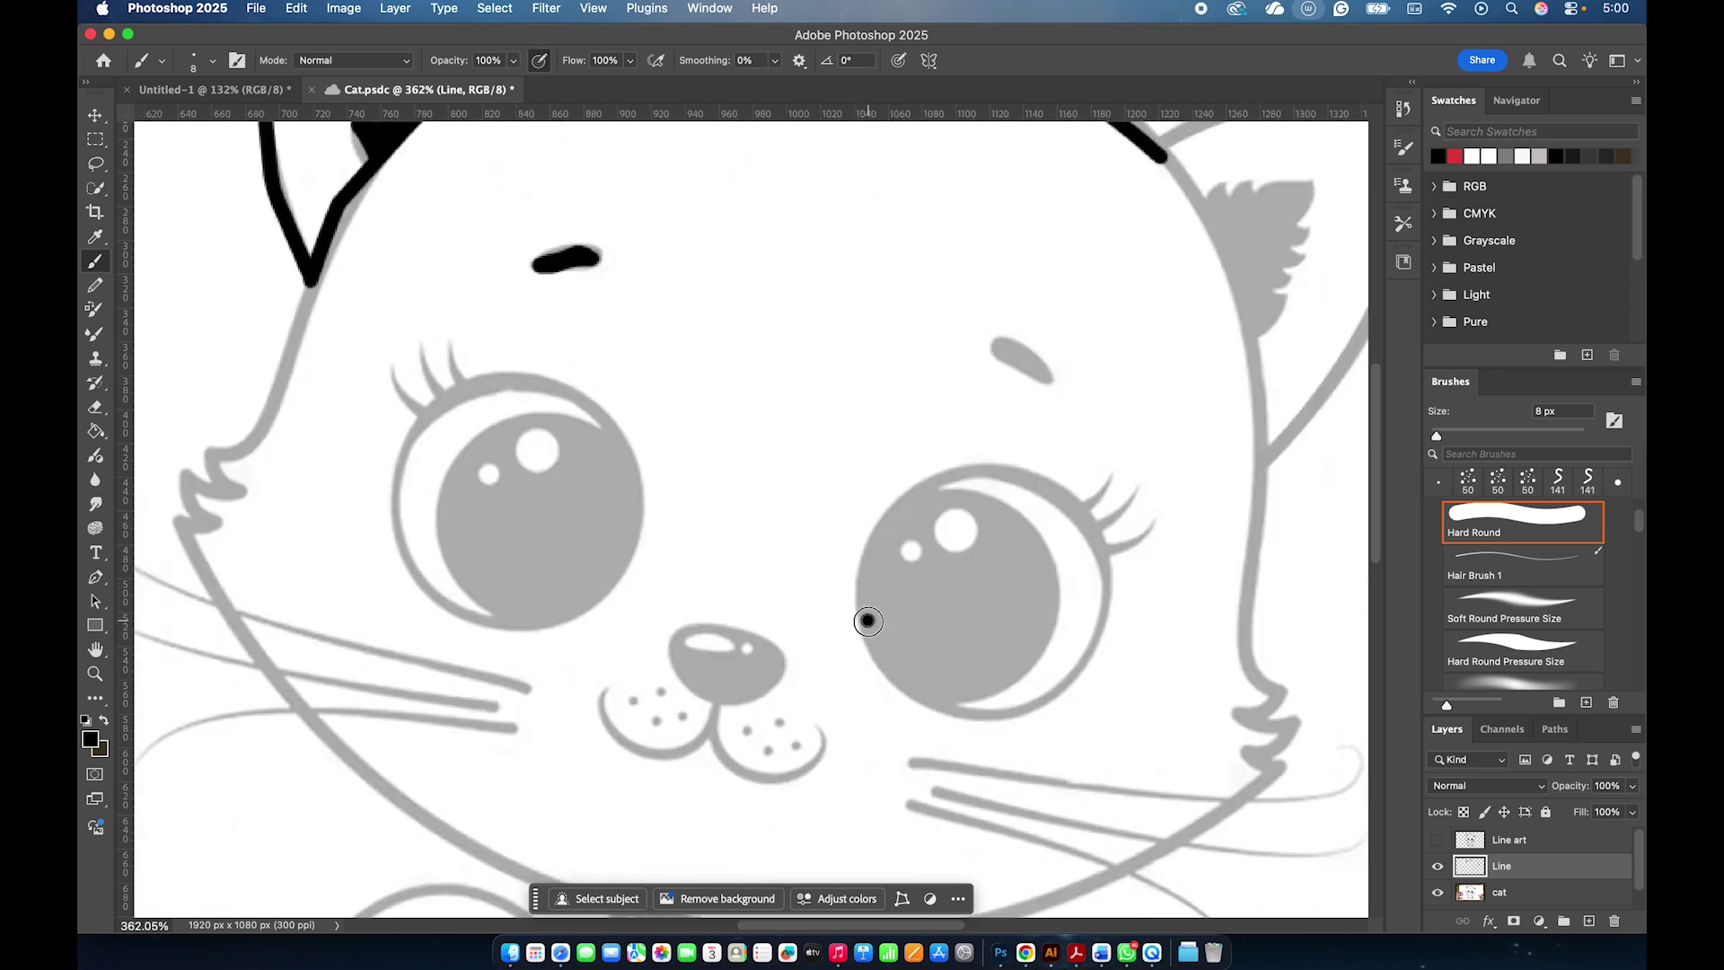
mouse_move(869, 626)
mouse_down()
mouse_move(920, 695)
mouse_move(978, 707)
mouse_up()
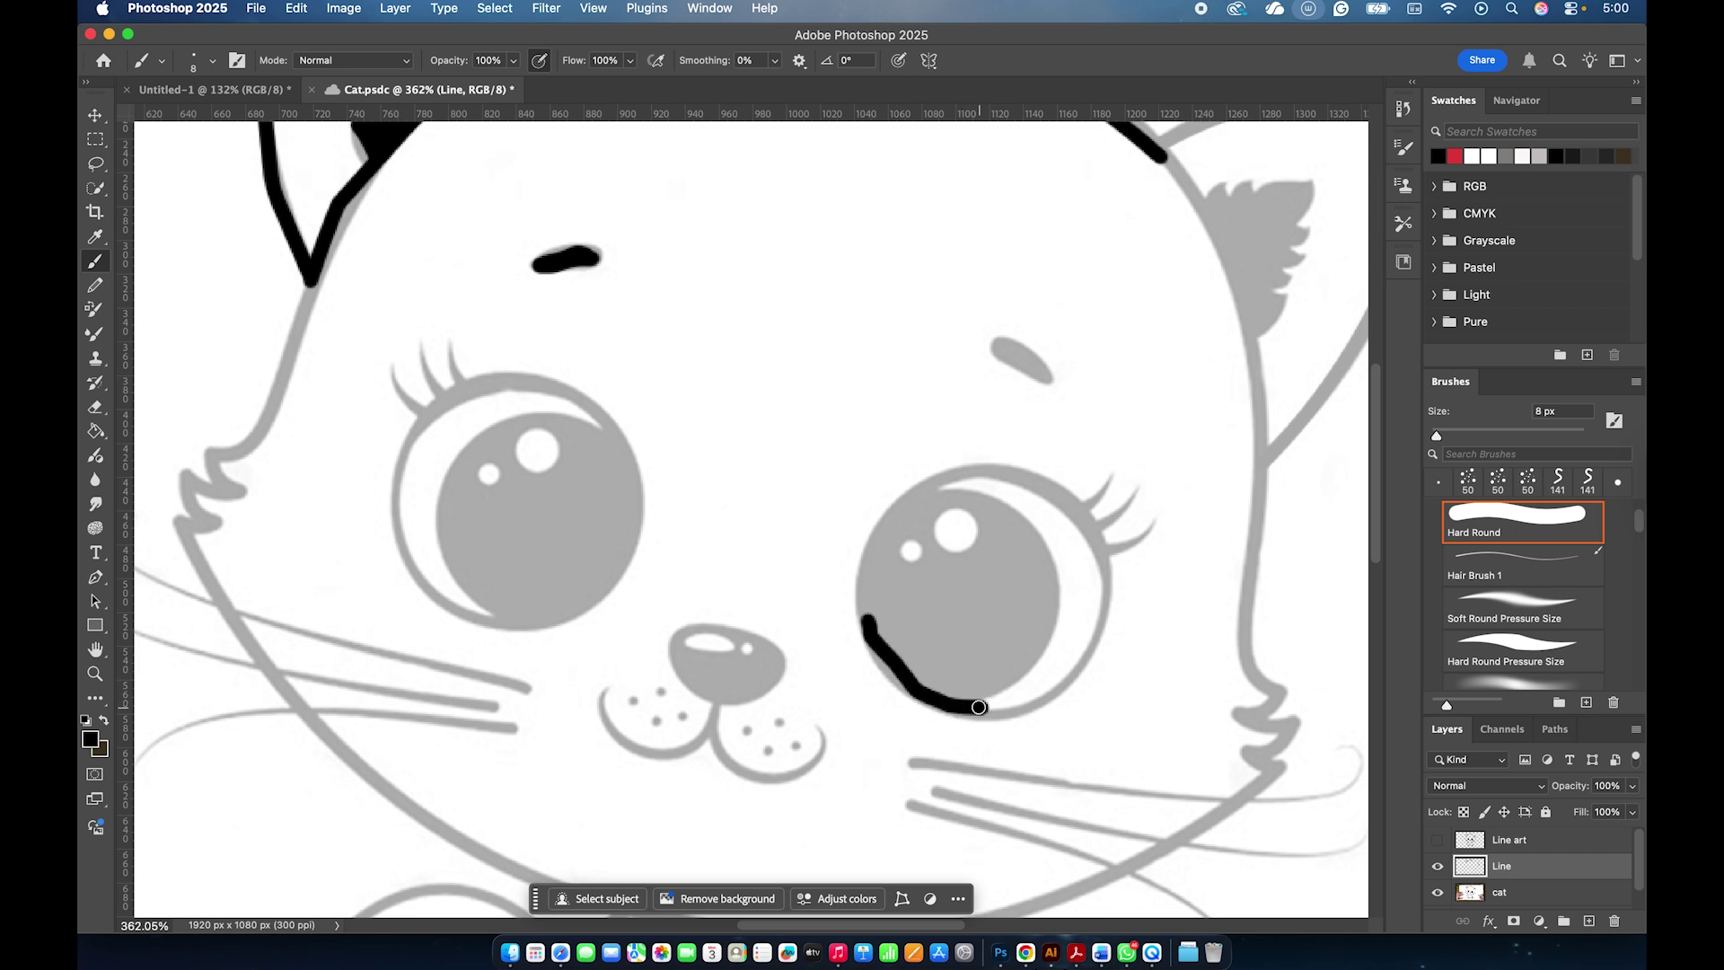
key(super+z)
key(super+z)
Raise the brush smoothing to 100% and trace the full outer outline of the right-hand eye.
click(775, 61)
drag(771, 82, 878, 79)
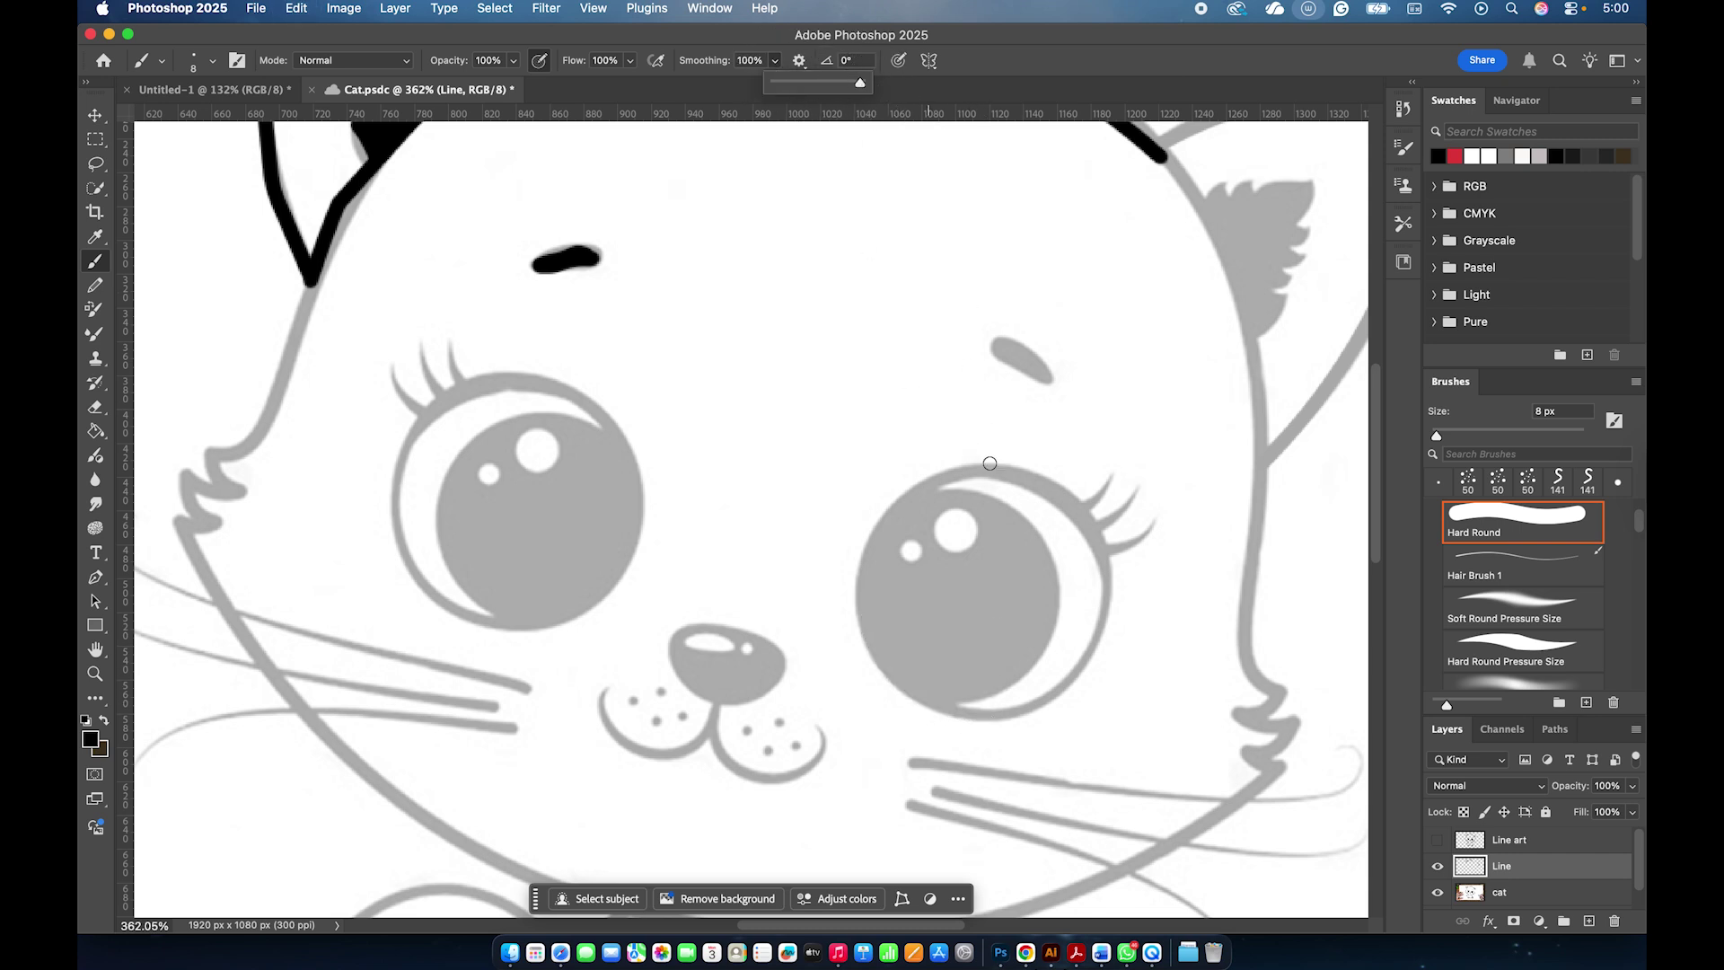
mouse_move(992, 468)
mouse_down()
mouse_move(924, 480)
mouse_move(885, 633)
mouse_move(904, 682)
mouse_move(962, 712)
mouse_move(1029, 706)
mouse_move(1101, 604)
mouse_move(1092, 508)
mouse_move(1019, 469)
mouse_move(974, 469)
mouse_move(1062, 500)
mouse_move(1089, 550)
mouse_move(1085, 610)
mouse_move(1046, 669)
mouse_move(1060, 515)
mouse_move(1081, 544)
mouse_up()
key(super+z)
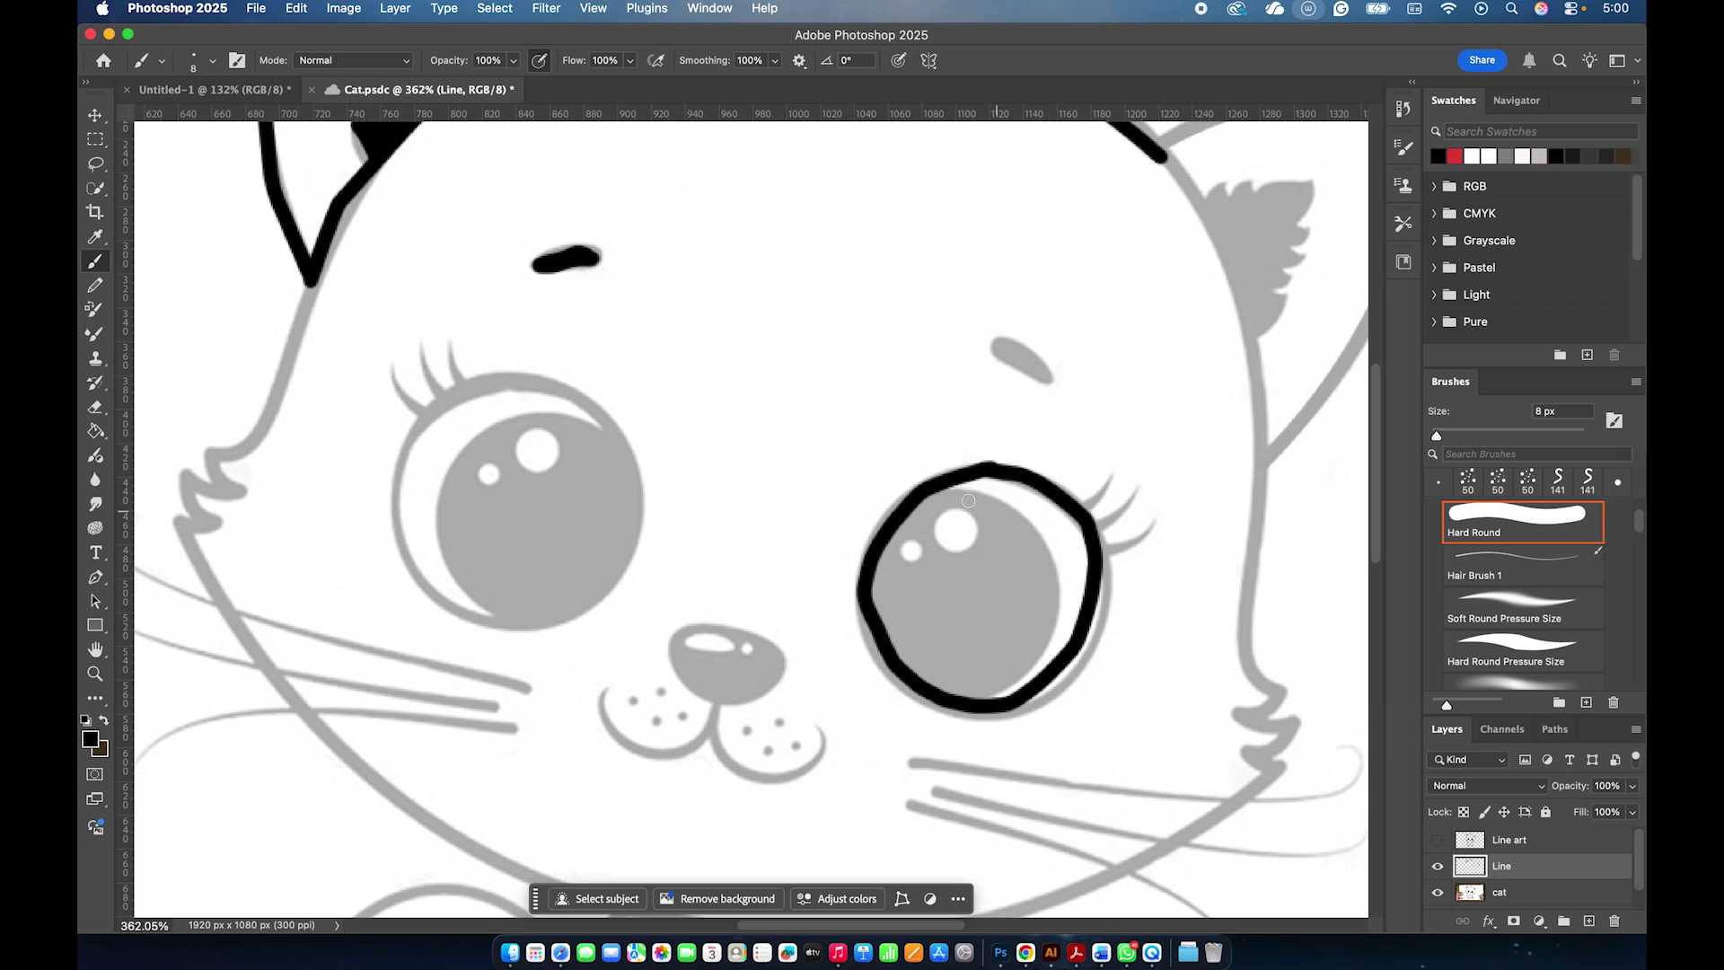
Trace the curved inner edge of the right-hand eye's pupil, closing it against the eye outline.
mouse_move(922, 500)
mouse_down()
mouse_move(1004, 503)
mouse_move(1031, 542)
mouse_move(979, 712)
mouse_up()
key(super+z)
key(super+shift+z)
scroll(1062, 543, right, 2)
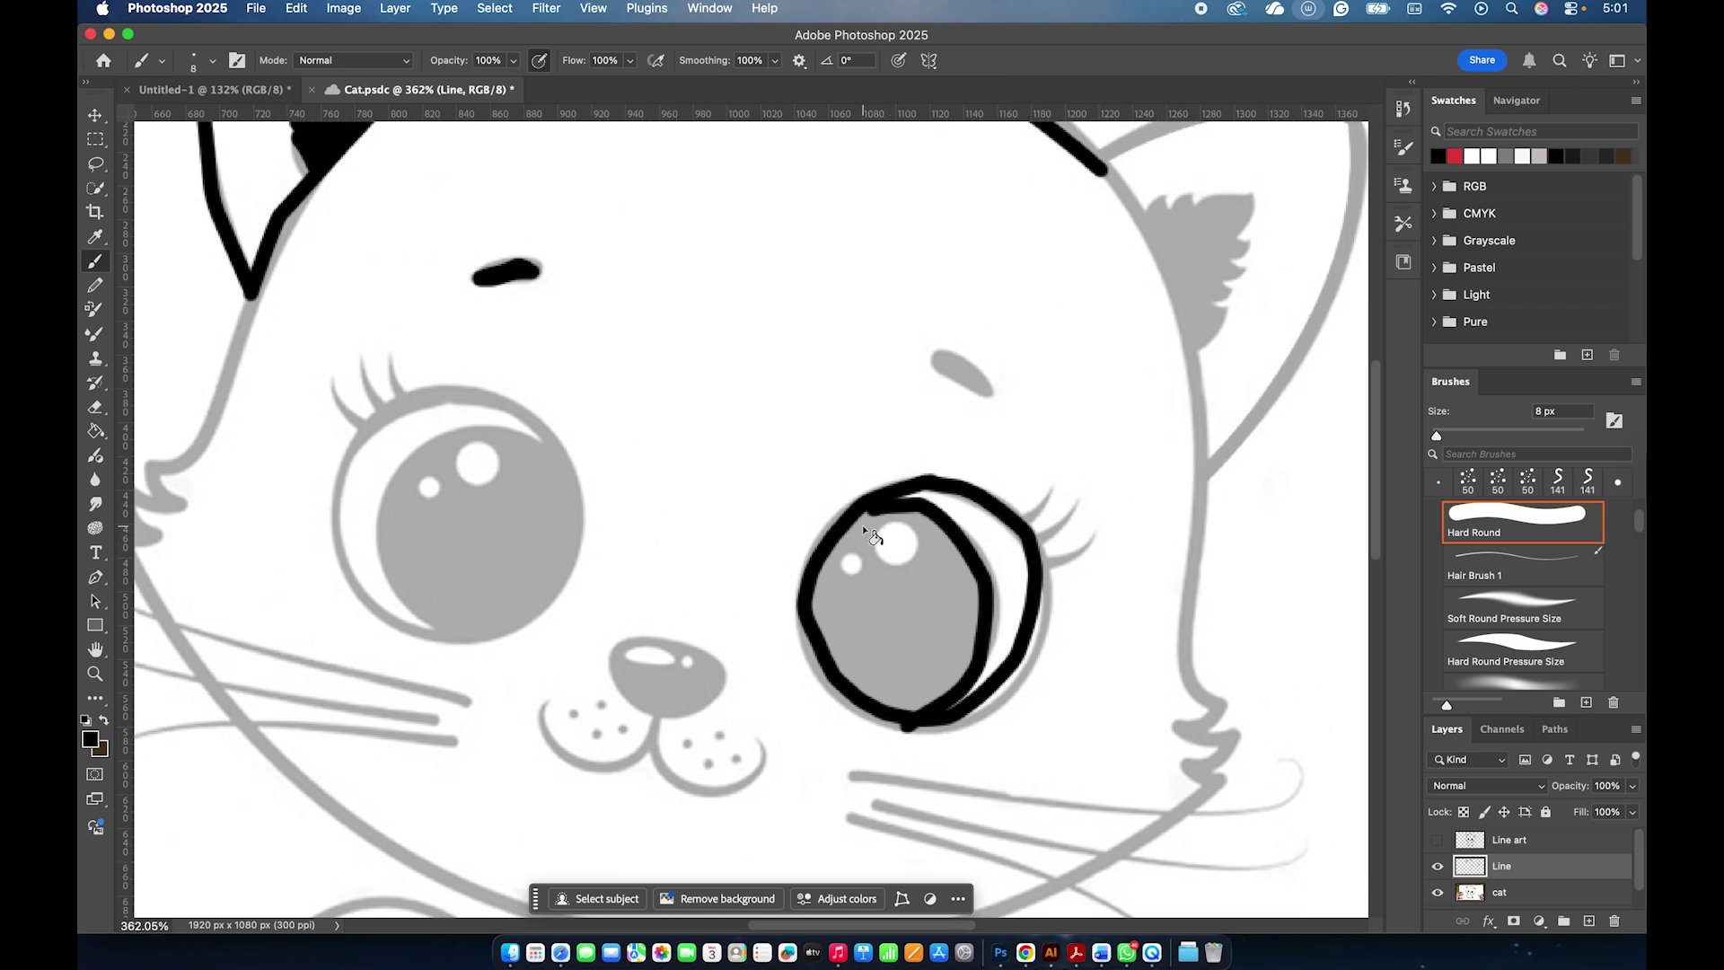
Fill the right-hand pupil with black using the Paint Bucket tool and brush over part of its thin unfilled seam.
key(g)
click(898, 611)
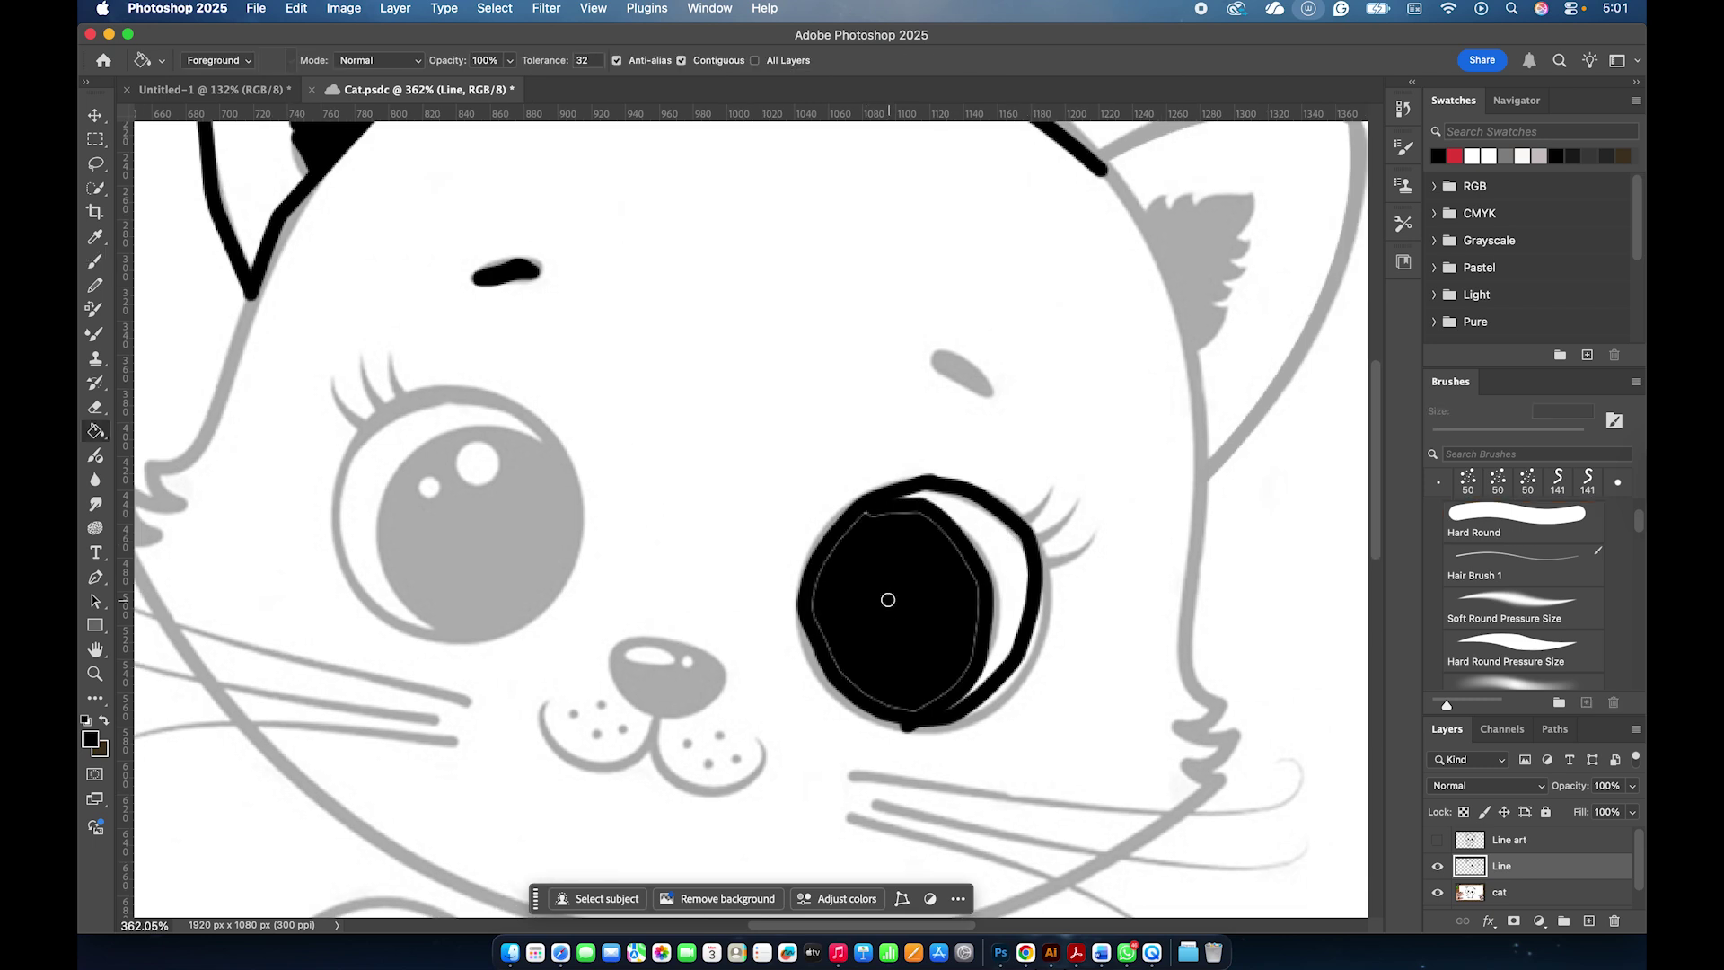
key(b)
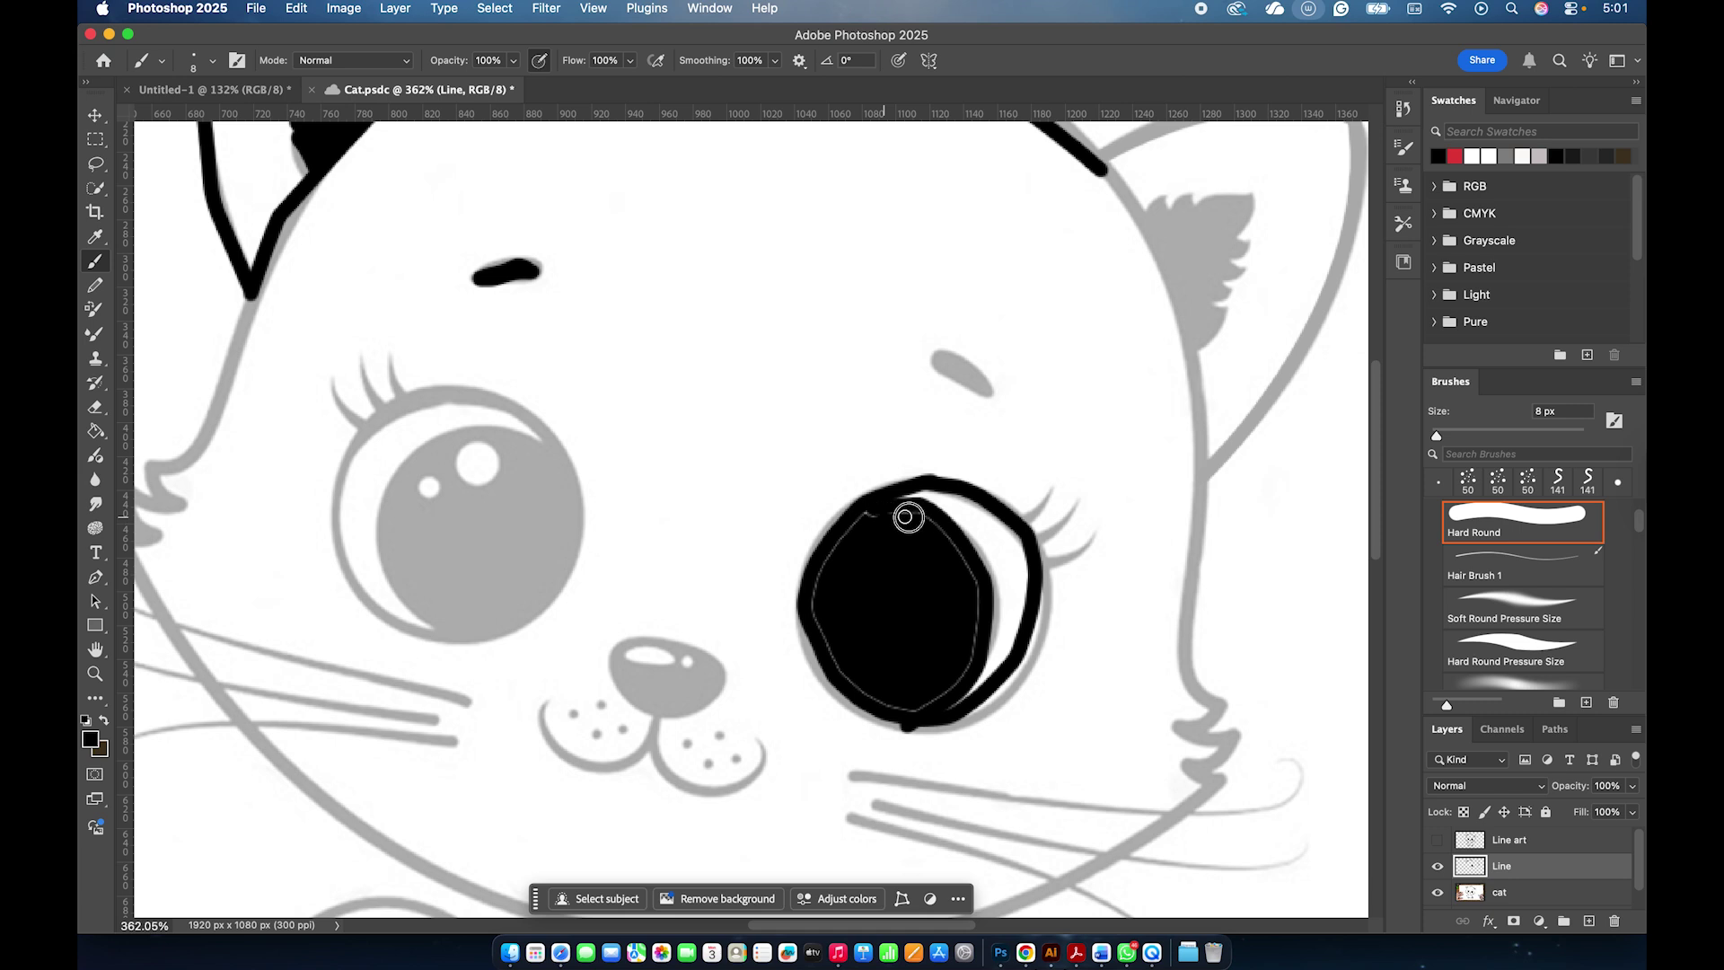
mouse_move(966, 636)
mouse_down()
mouse_move(838, 670)
mouse_move(805, 608)
mouse_move(836, 546)
mouse_move(875, 513)
mouse_move(903, 559)
mouse_up()
Set the foreground color to white and enlarge the brush to 25 px.
click(91, 741)
drag(687, 529, 664, 476)
click(1058, 484)
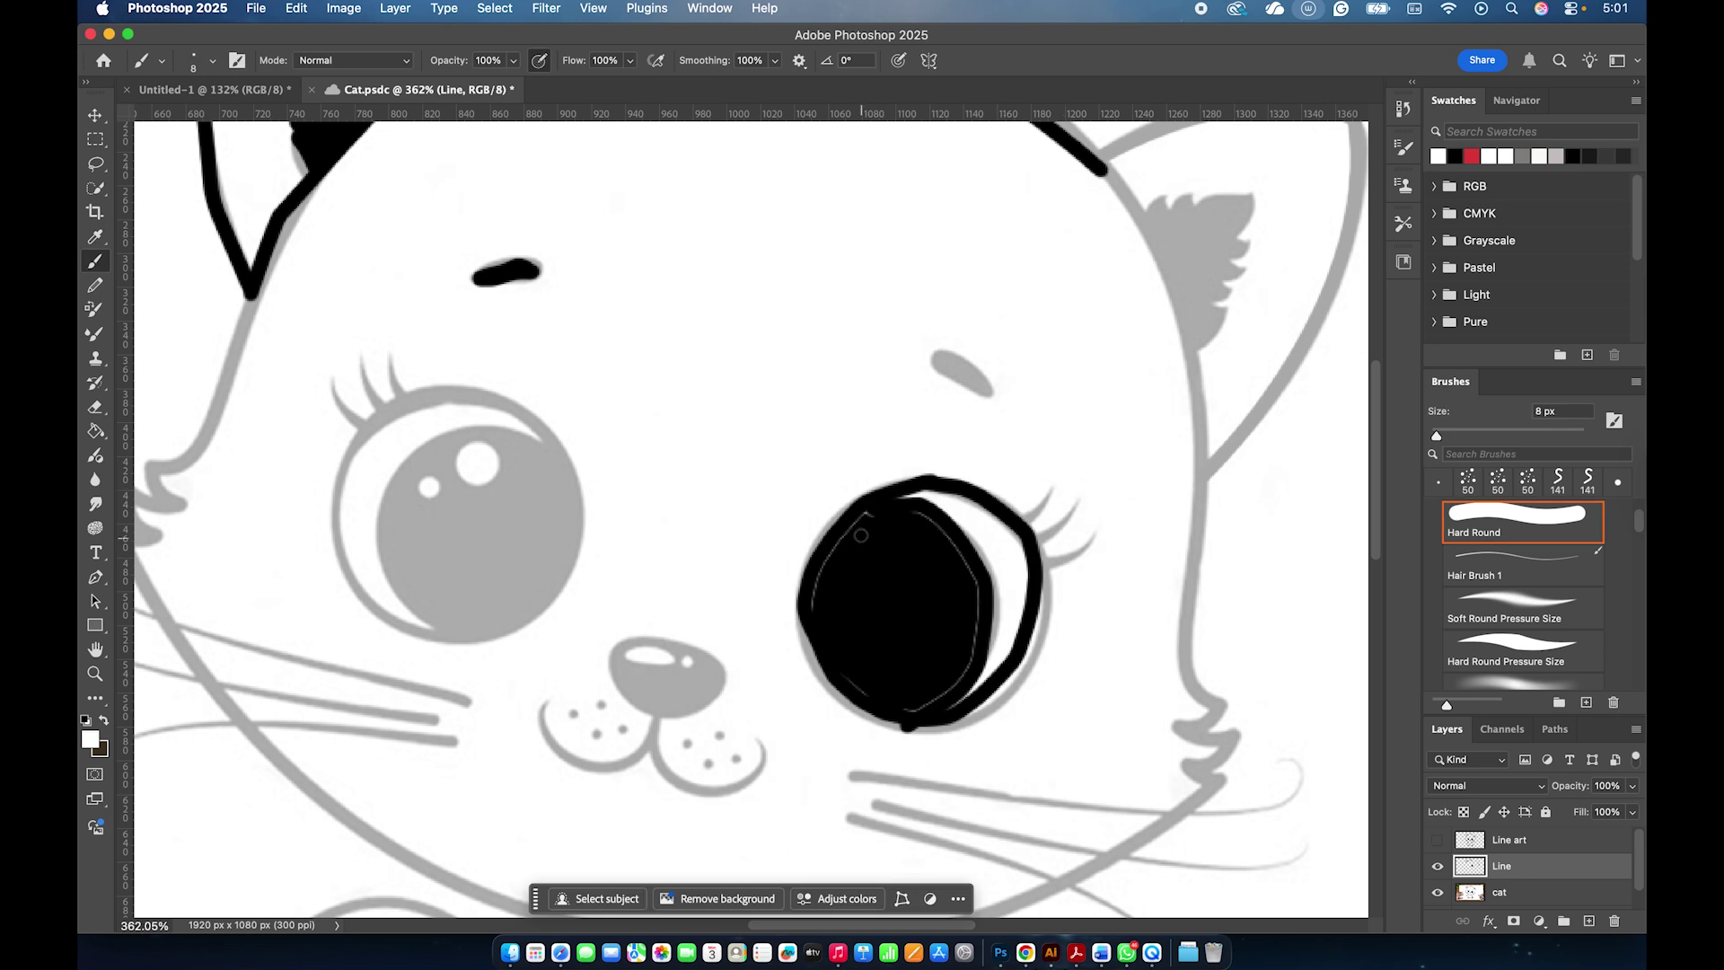
key(bracketright)
key(bracketright)
key(bracketright)
key(bracketright)
key(bracketright)
Lower the Line layer's opacity to 36% and paint the large white highlight in the right-hand pupil.
click(1631, 792)
drag(1633, 811, 1579, 813)
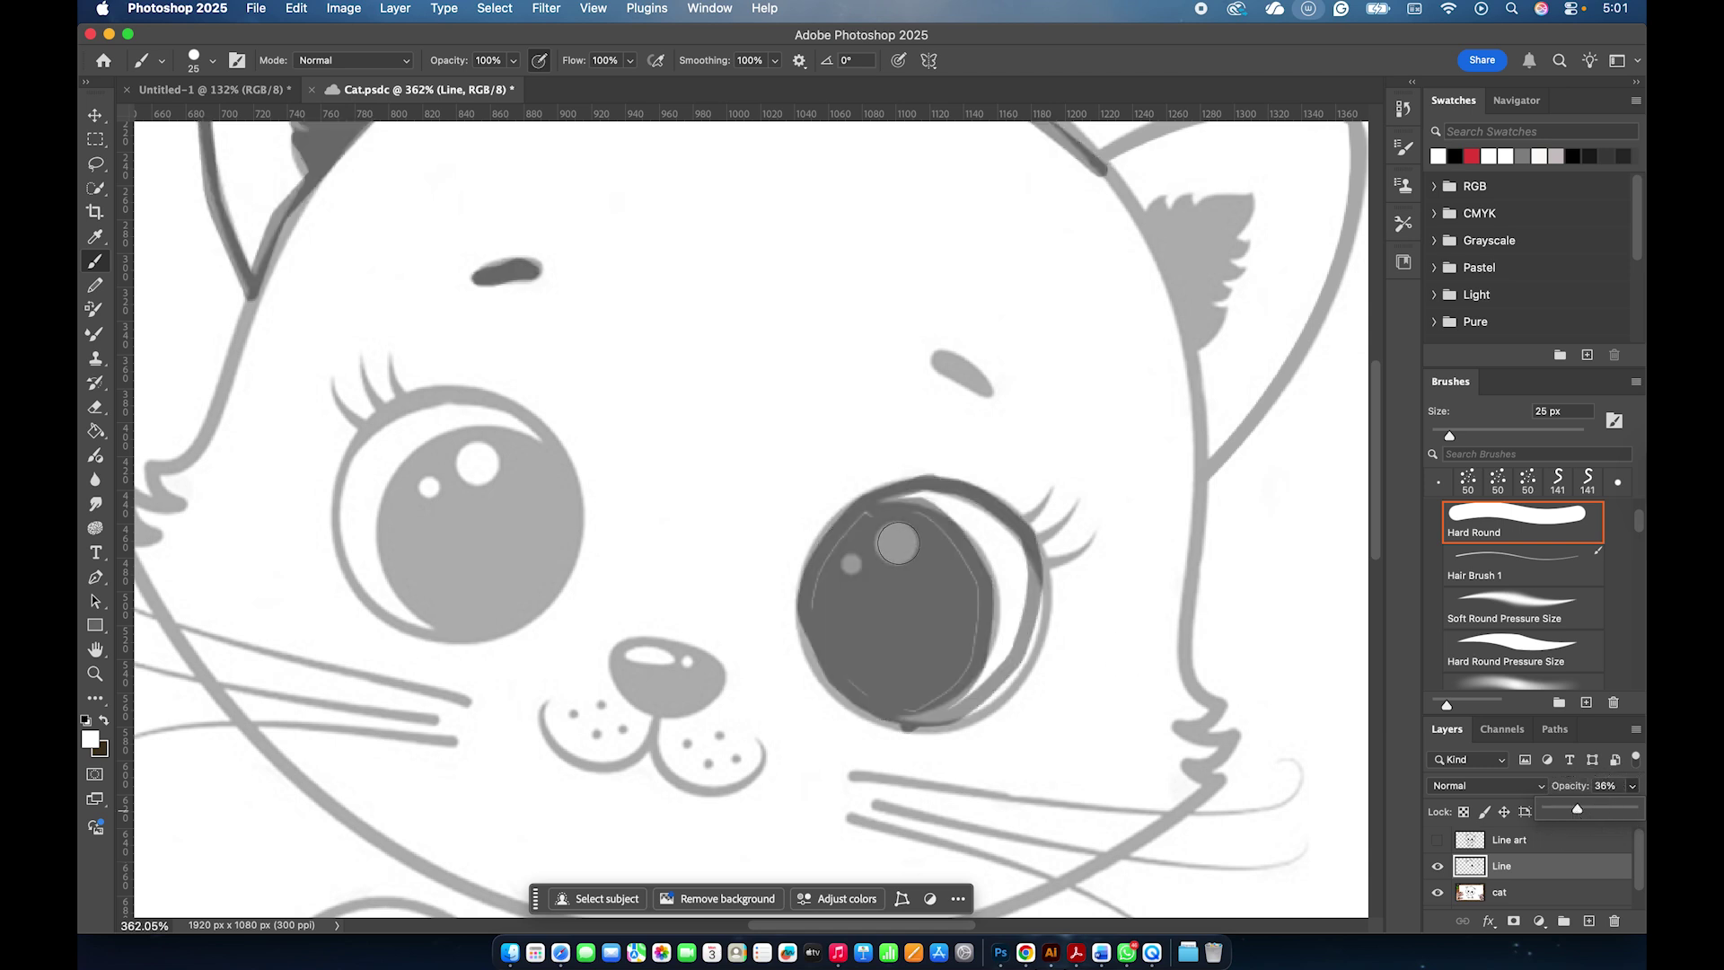
click(898, 543)
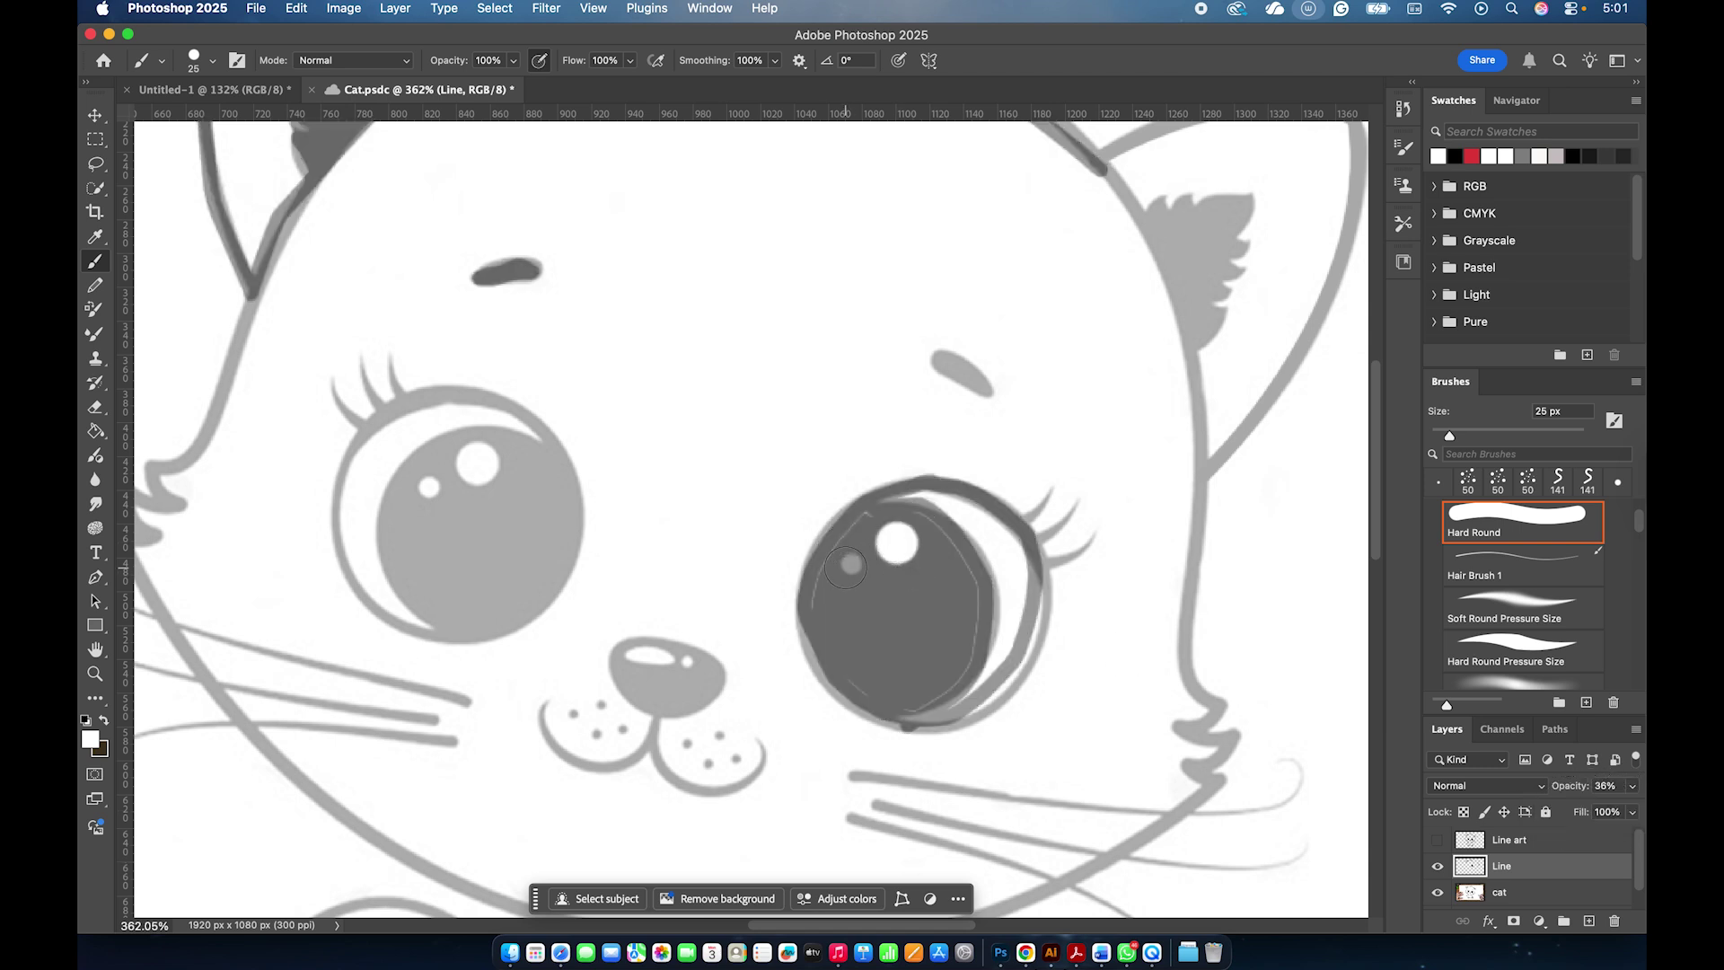
Reduce the brush to 9 px and paint the small white highlight in the right-hand pupil.
key(bracketleft)
key(bracketleft)
key(bracketleft)
key(bracketleft)
Restore the Line layer's opacity to 100%.
click(1632, 814)
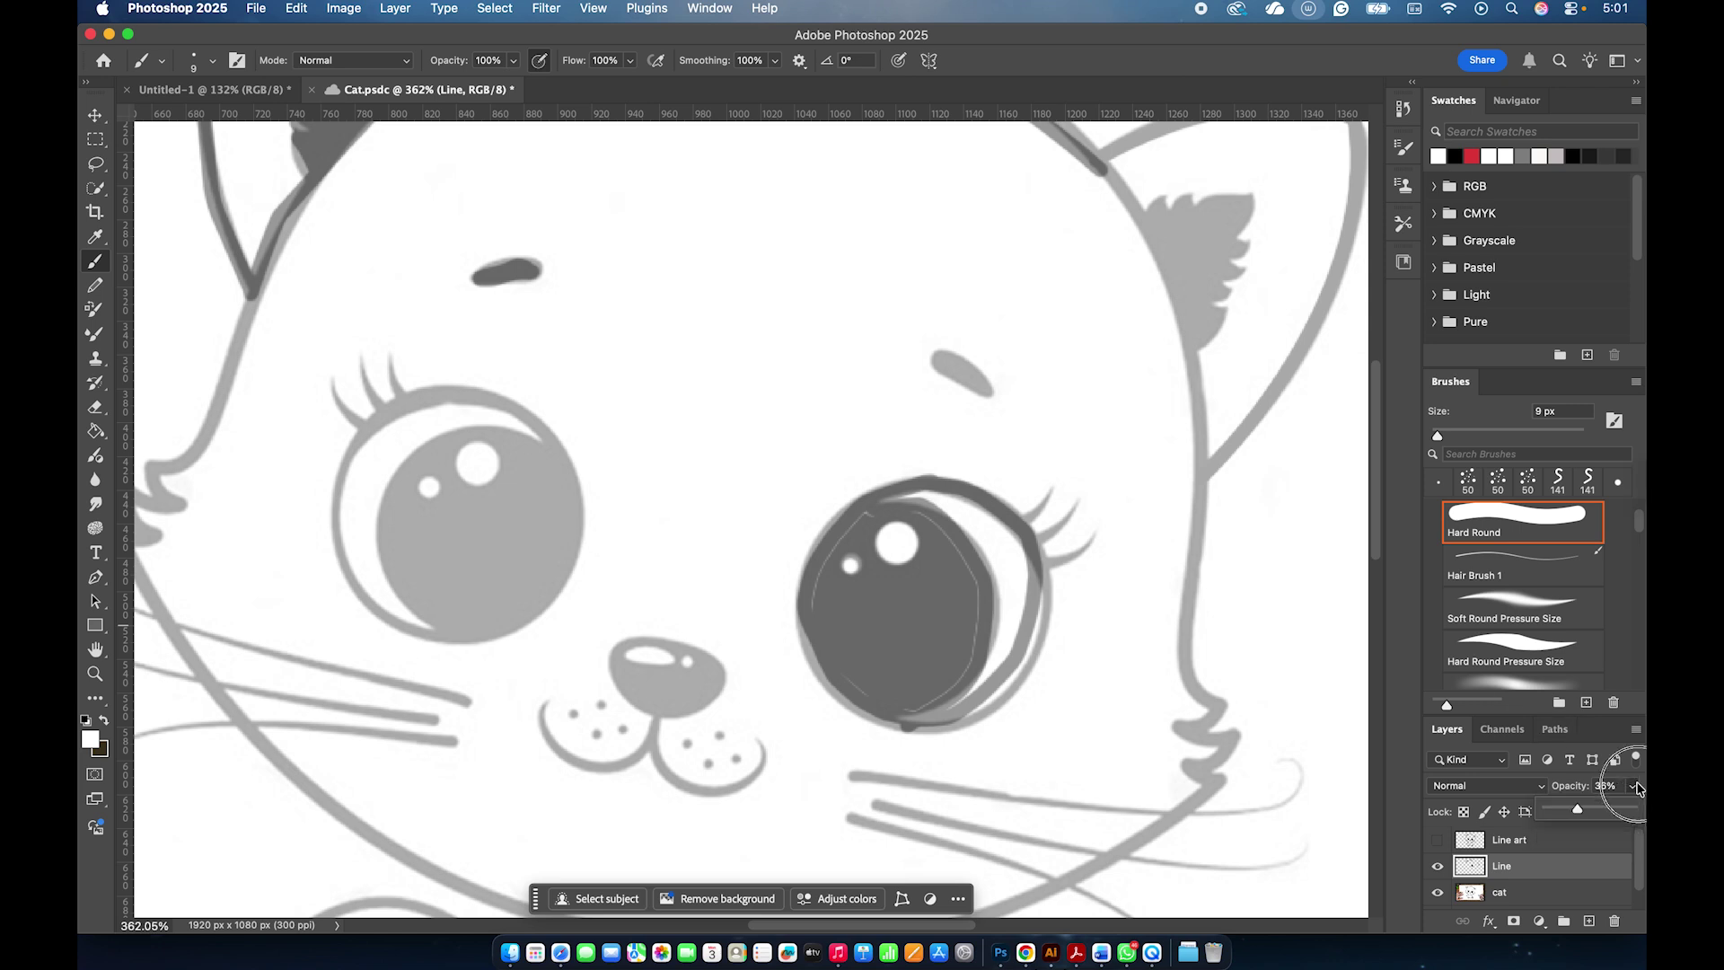
click(1632, 786)
drag(1575, 809, 1633, 809)
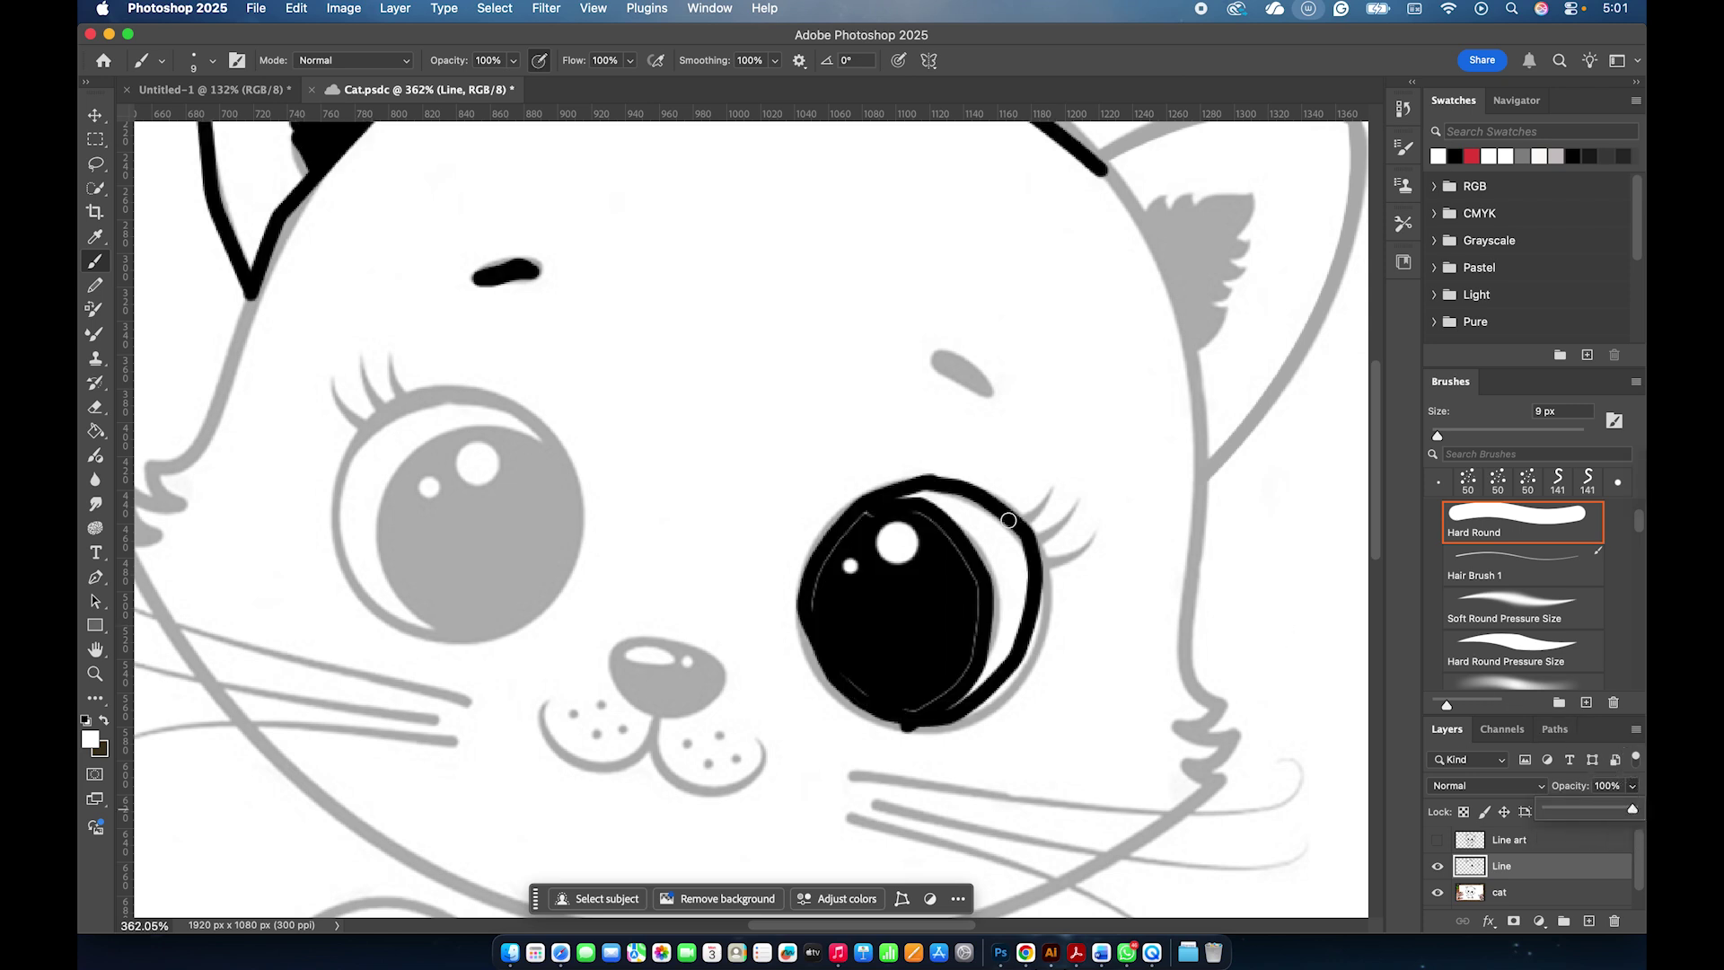
Activate the Ellipse tool in Shape mode with no stroke and a black fill.
scroll(893, 574, left, 5)
scroll(893, 574, up, 3)
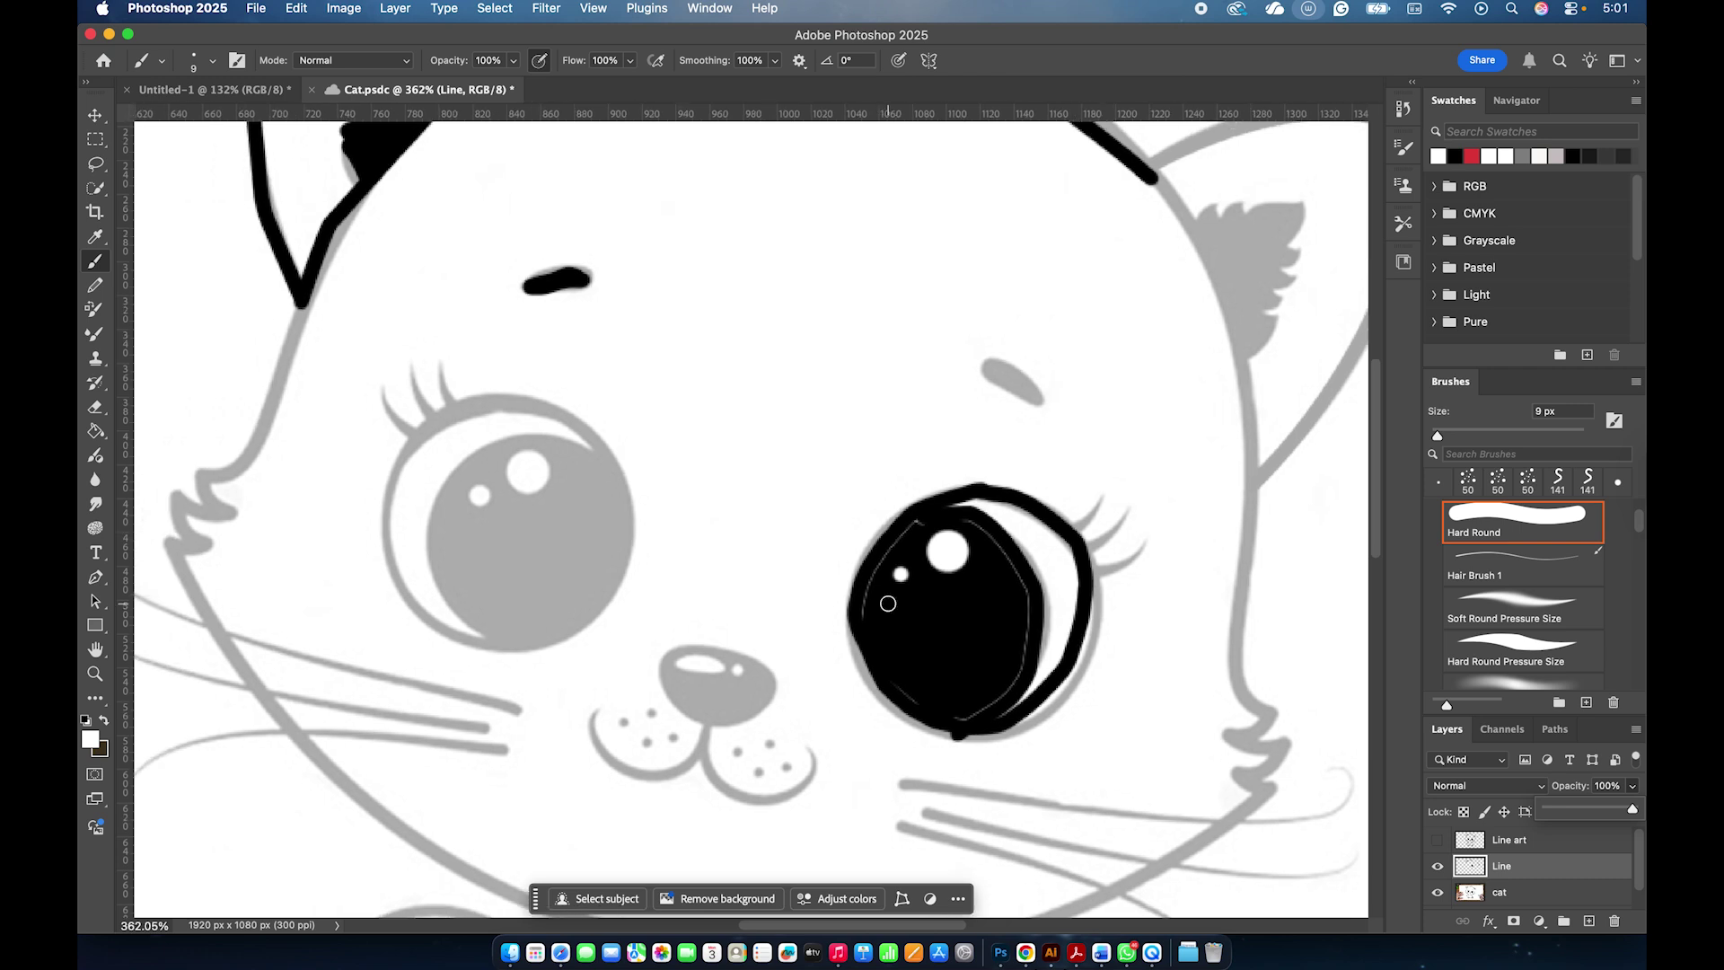
scroll(888, 603, down, 3)
scroll(888, 603, right, 1)
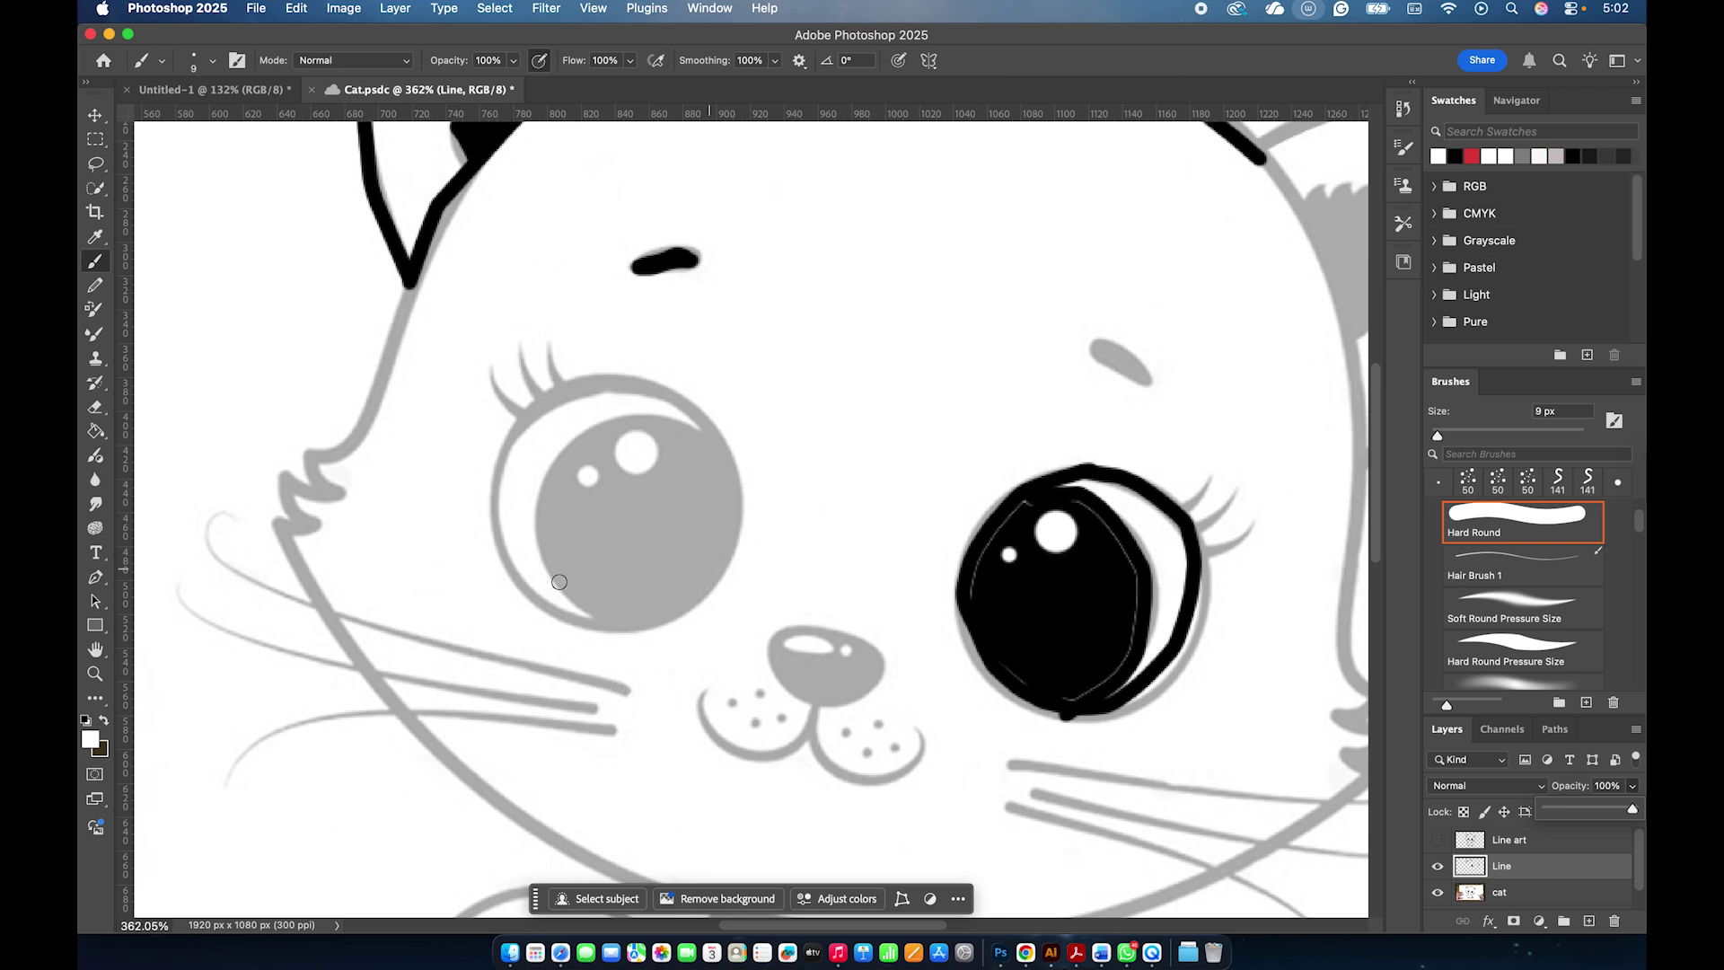
scroll(560, 582, right, 1)
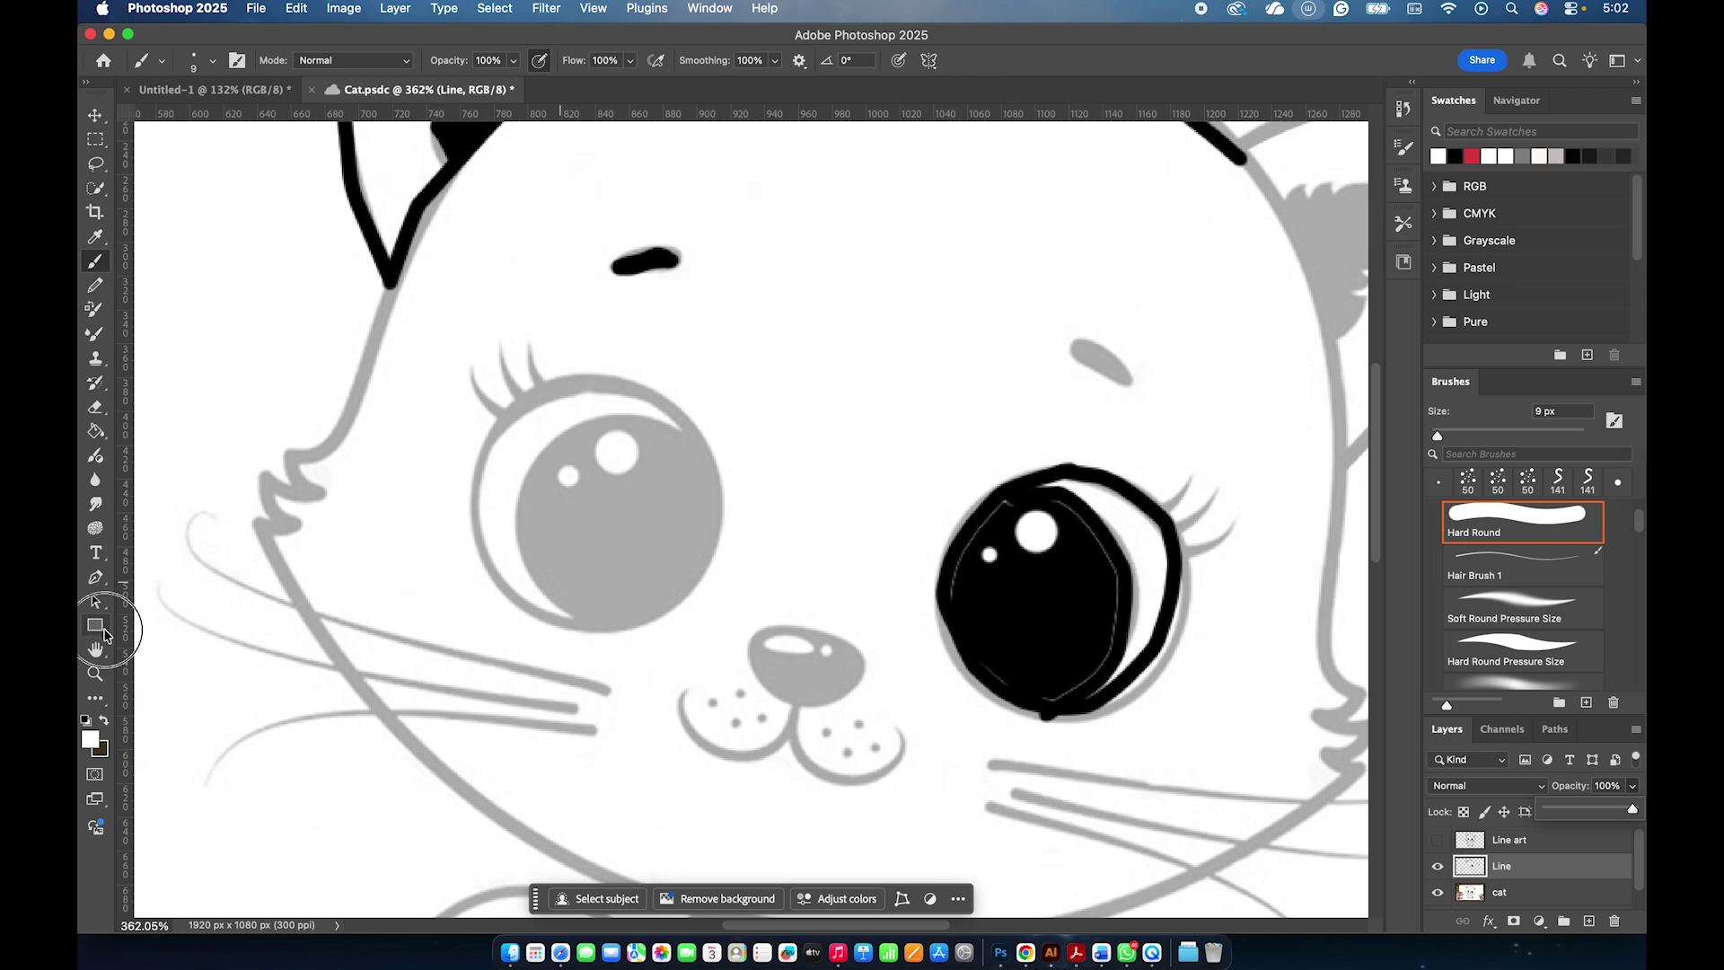
click(103, 631)
click(171, 641)
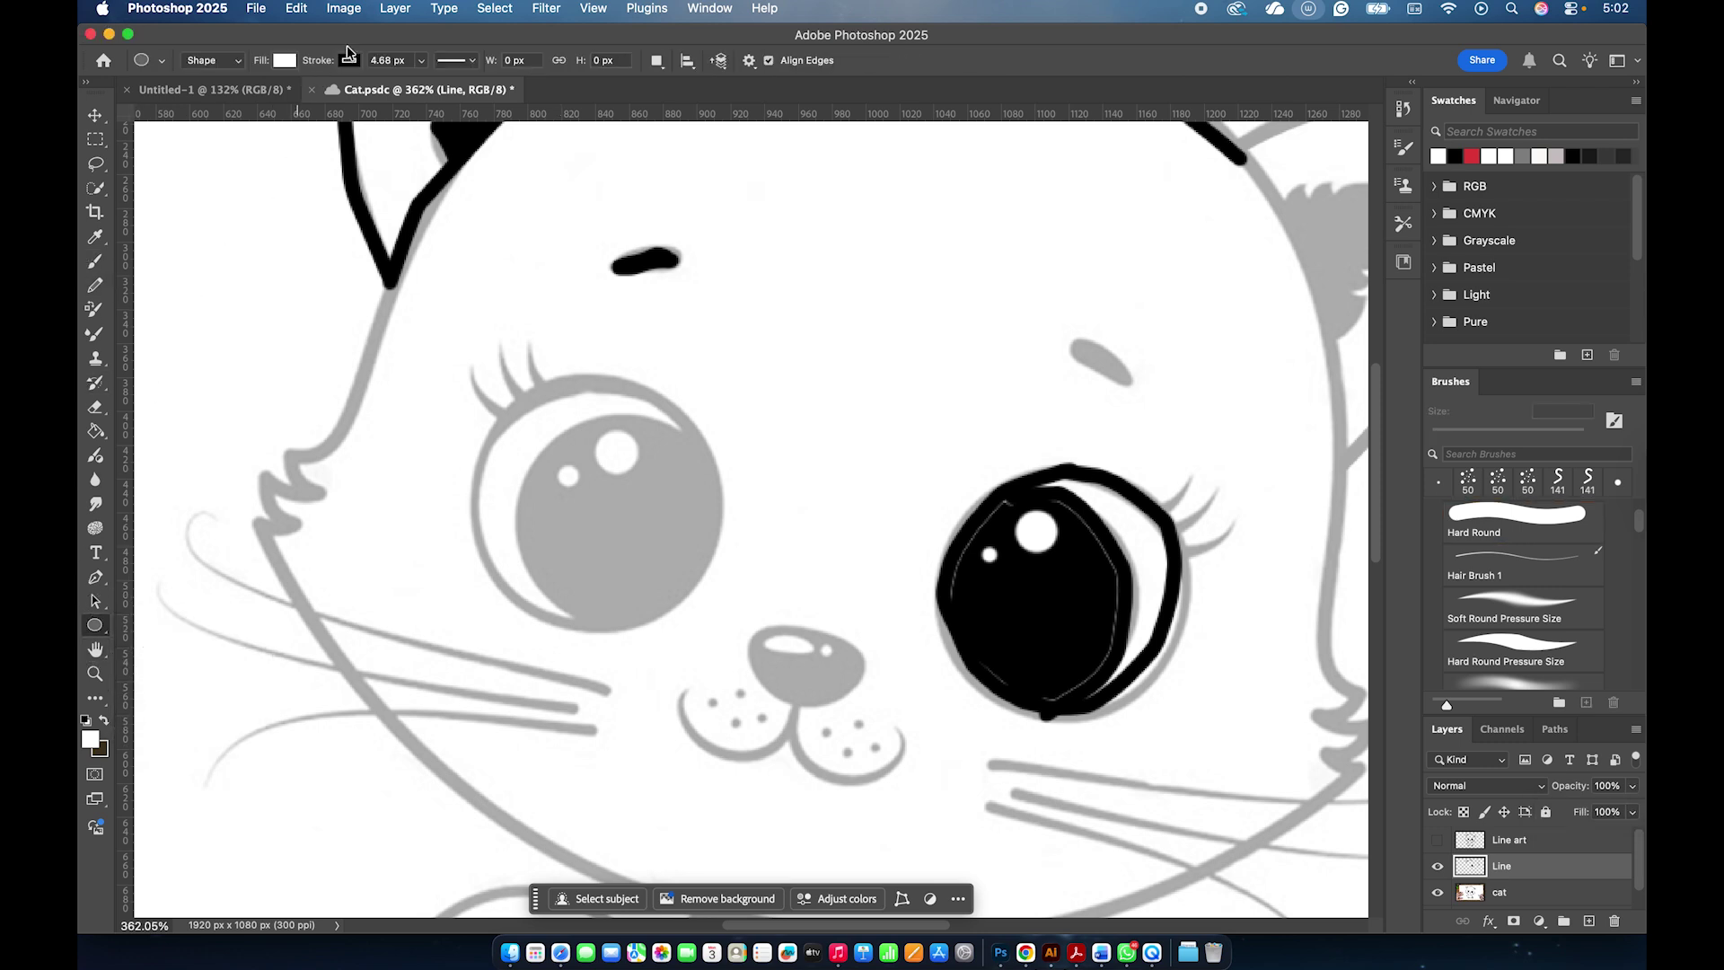
click(350, 61)
click(240, 98)
click(290, 62)
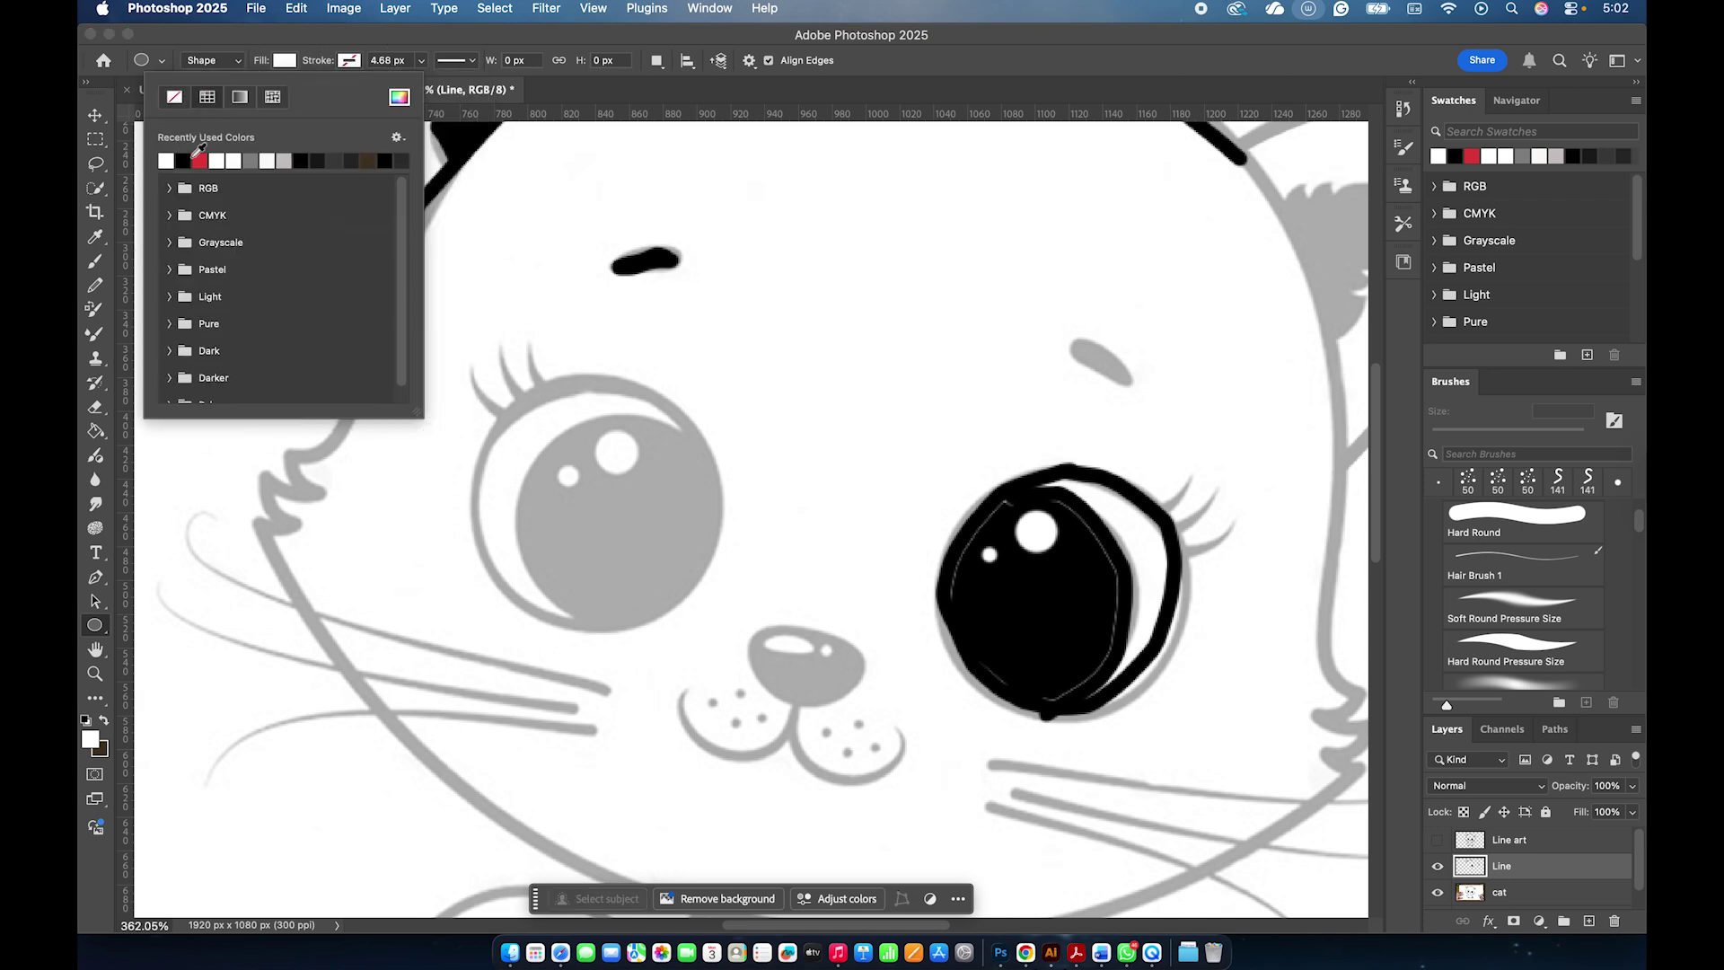
click(400, 97)
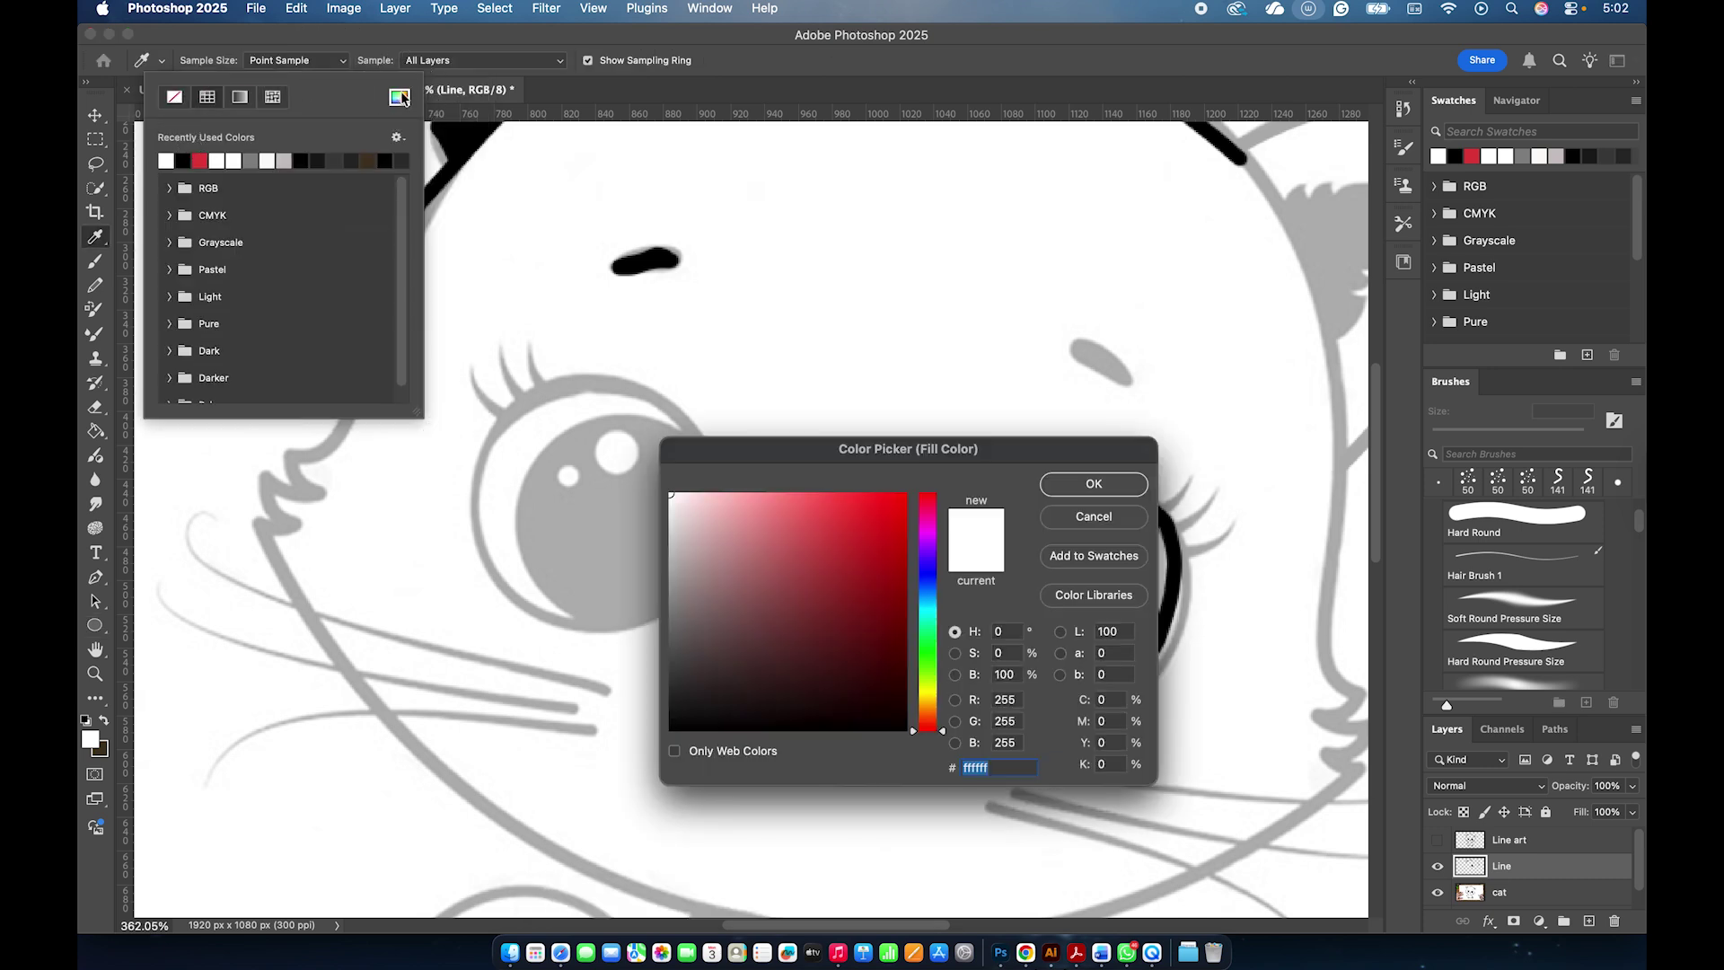
drag(758, 648, 660, 763)
click(1093, 485)
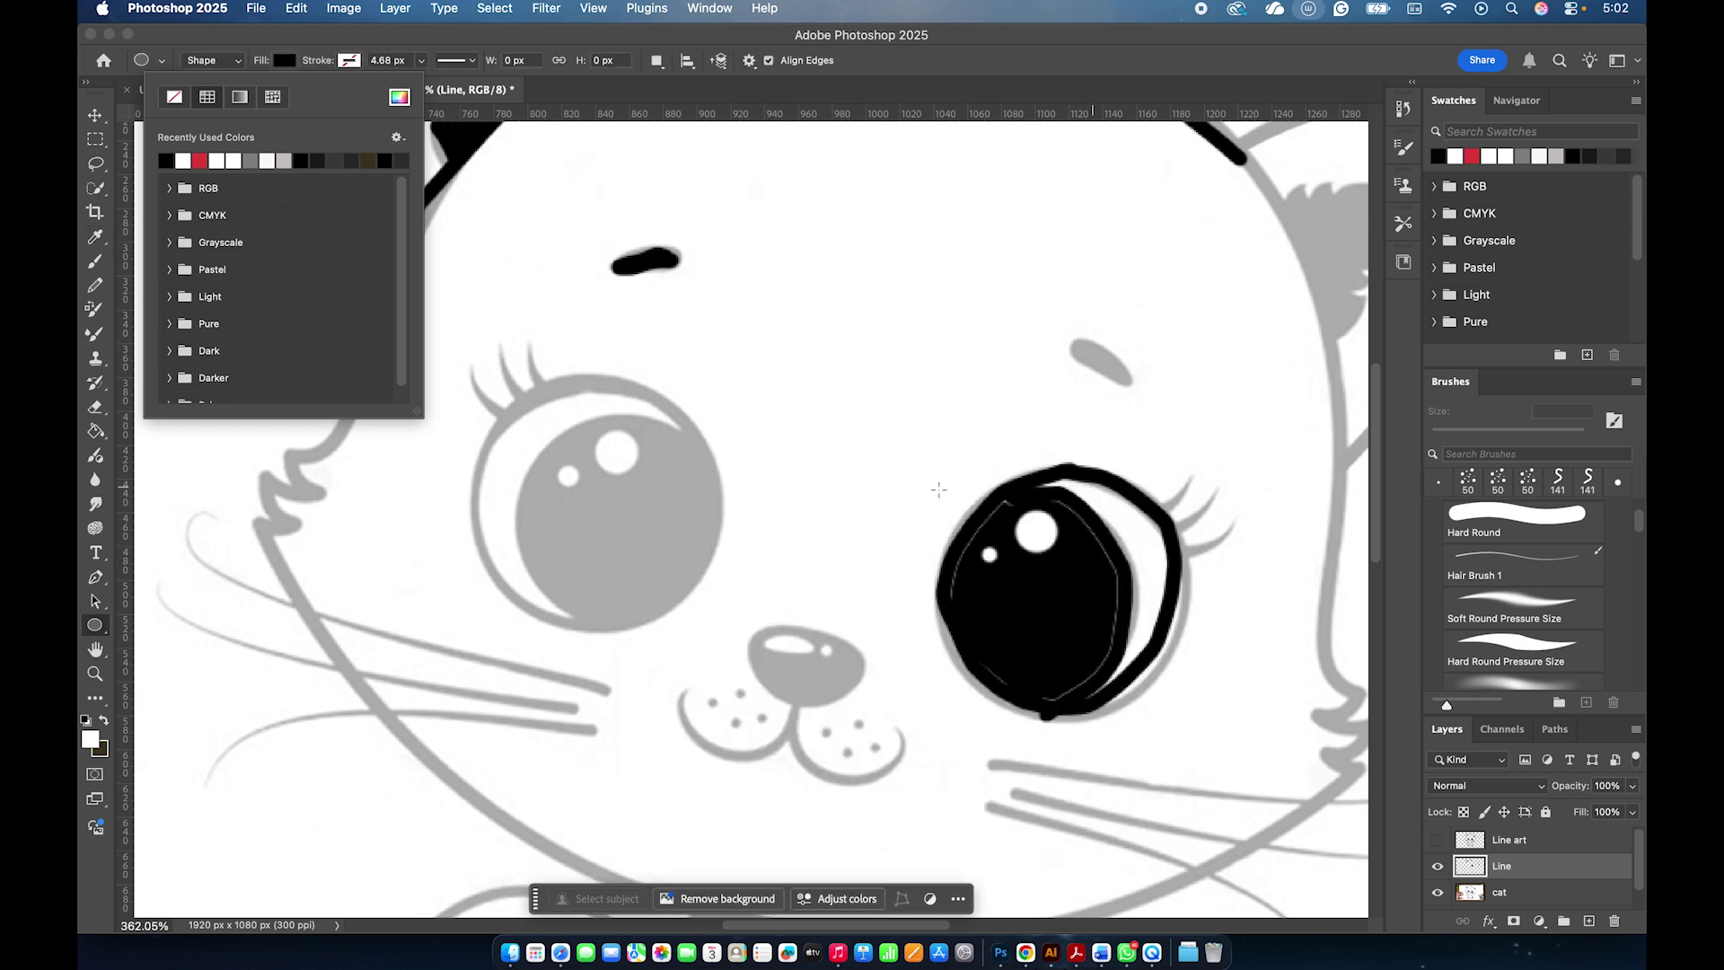
Draw a black circle about 128 px in diameter over the pupil of the left-hand eye.
click(525, 241)
drag(543, 421, 723, 710)
key(shift)
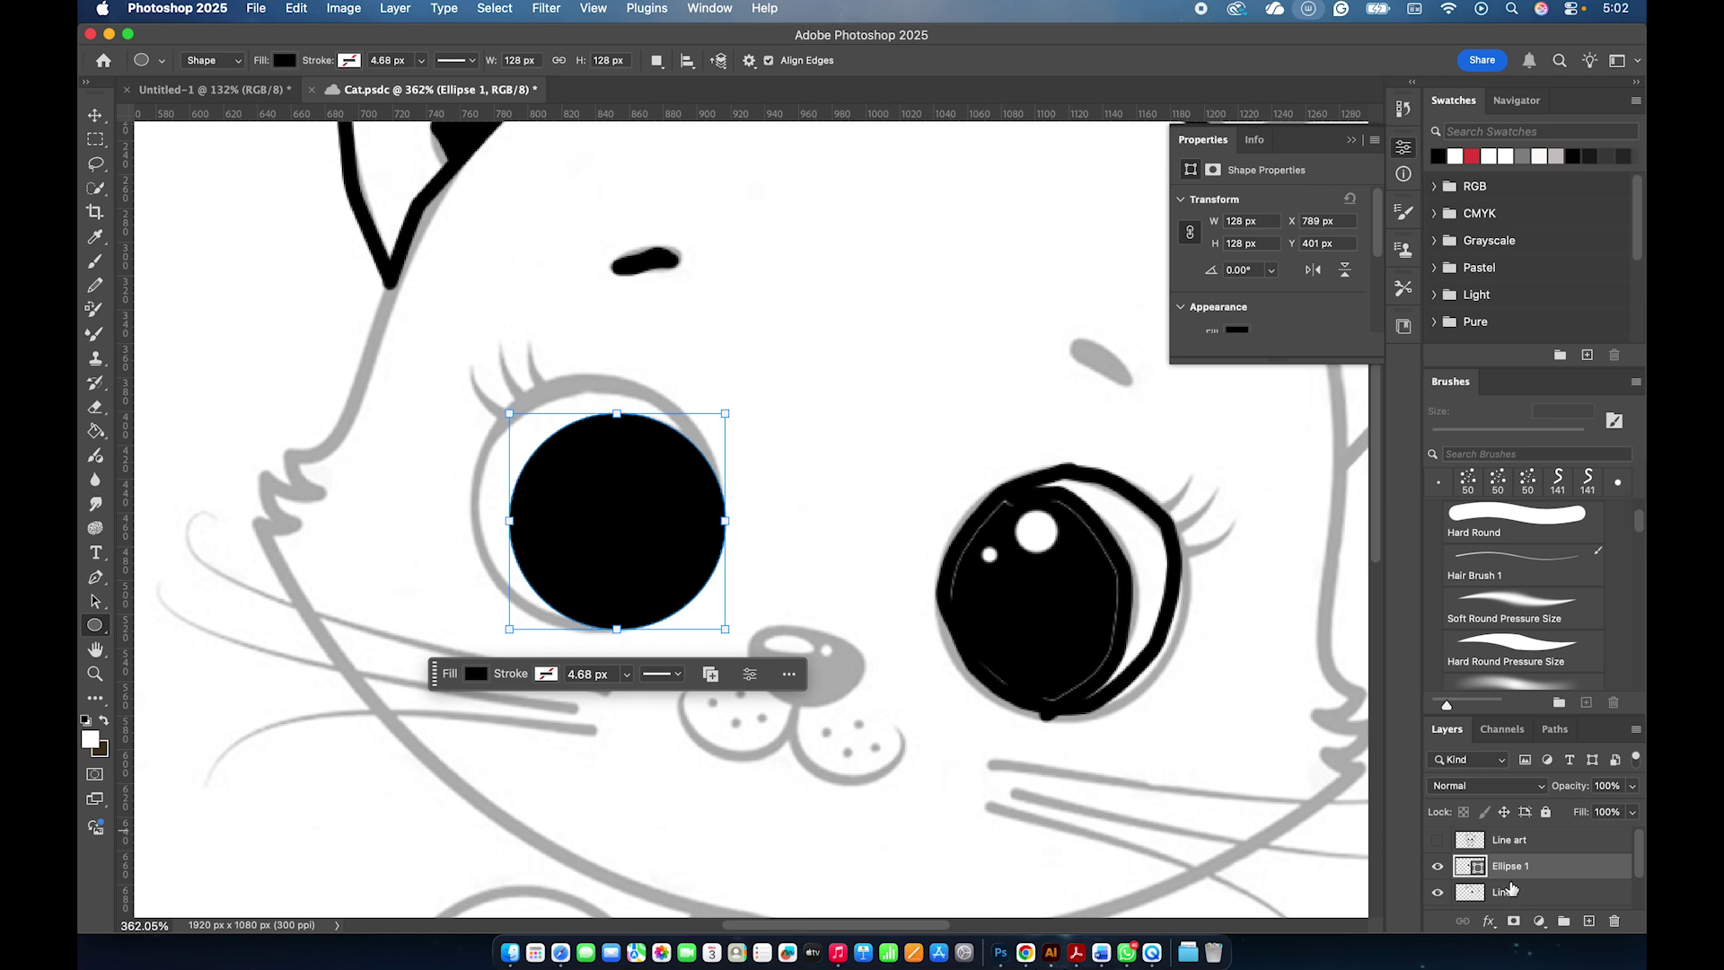
click(1544, 892)
click(1550, 873)
right_click(664, 523)
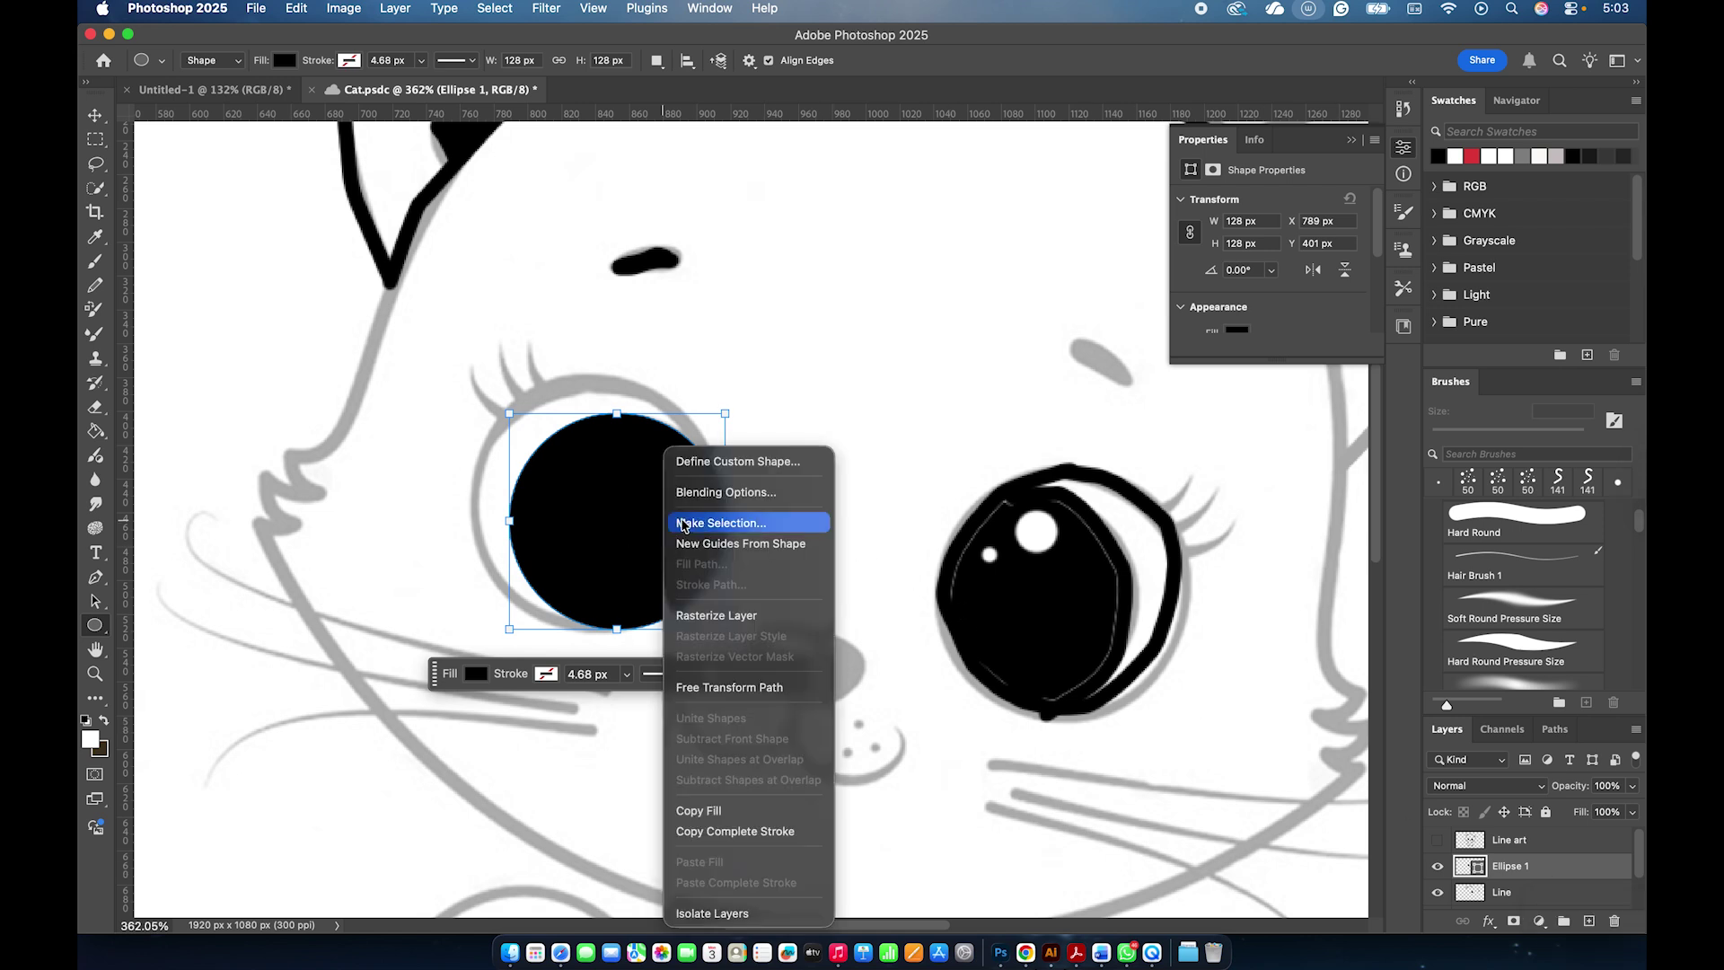
click(100, 128)
click(95, 116)
right_click(660, 497)
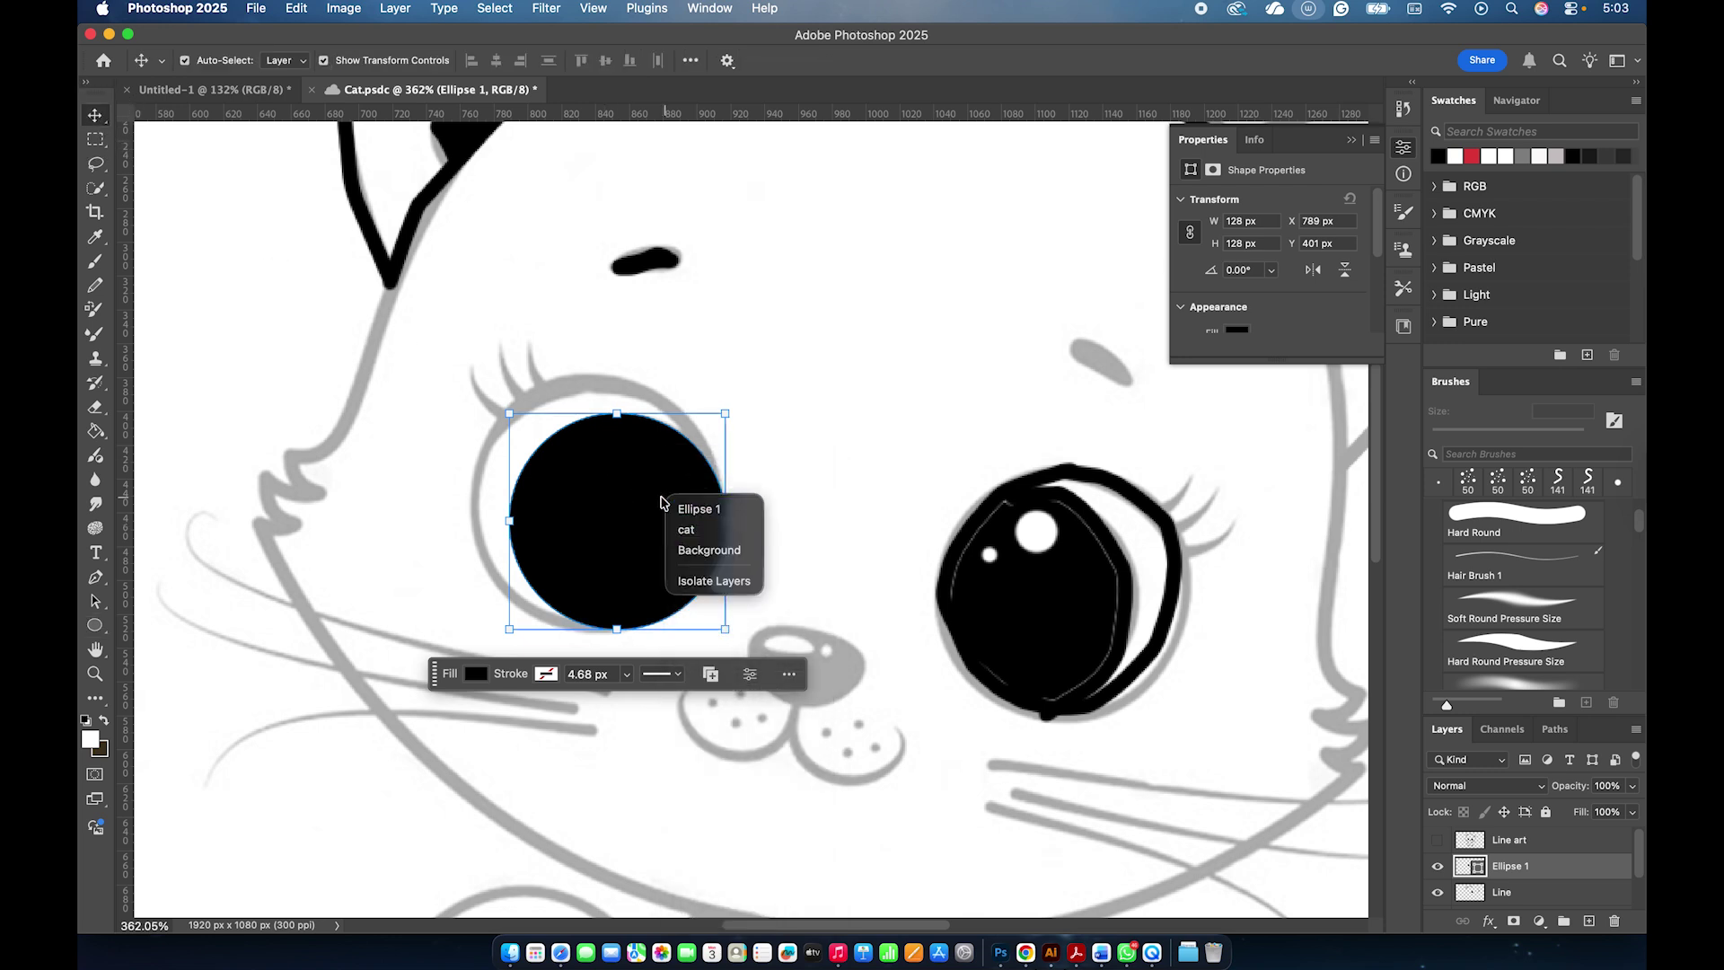
click(611, 508)
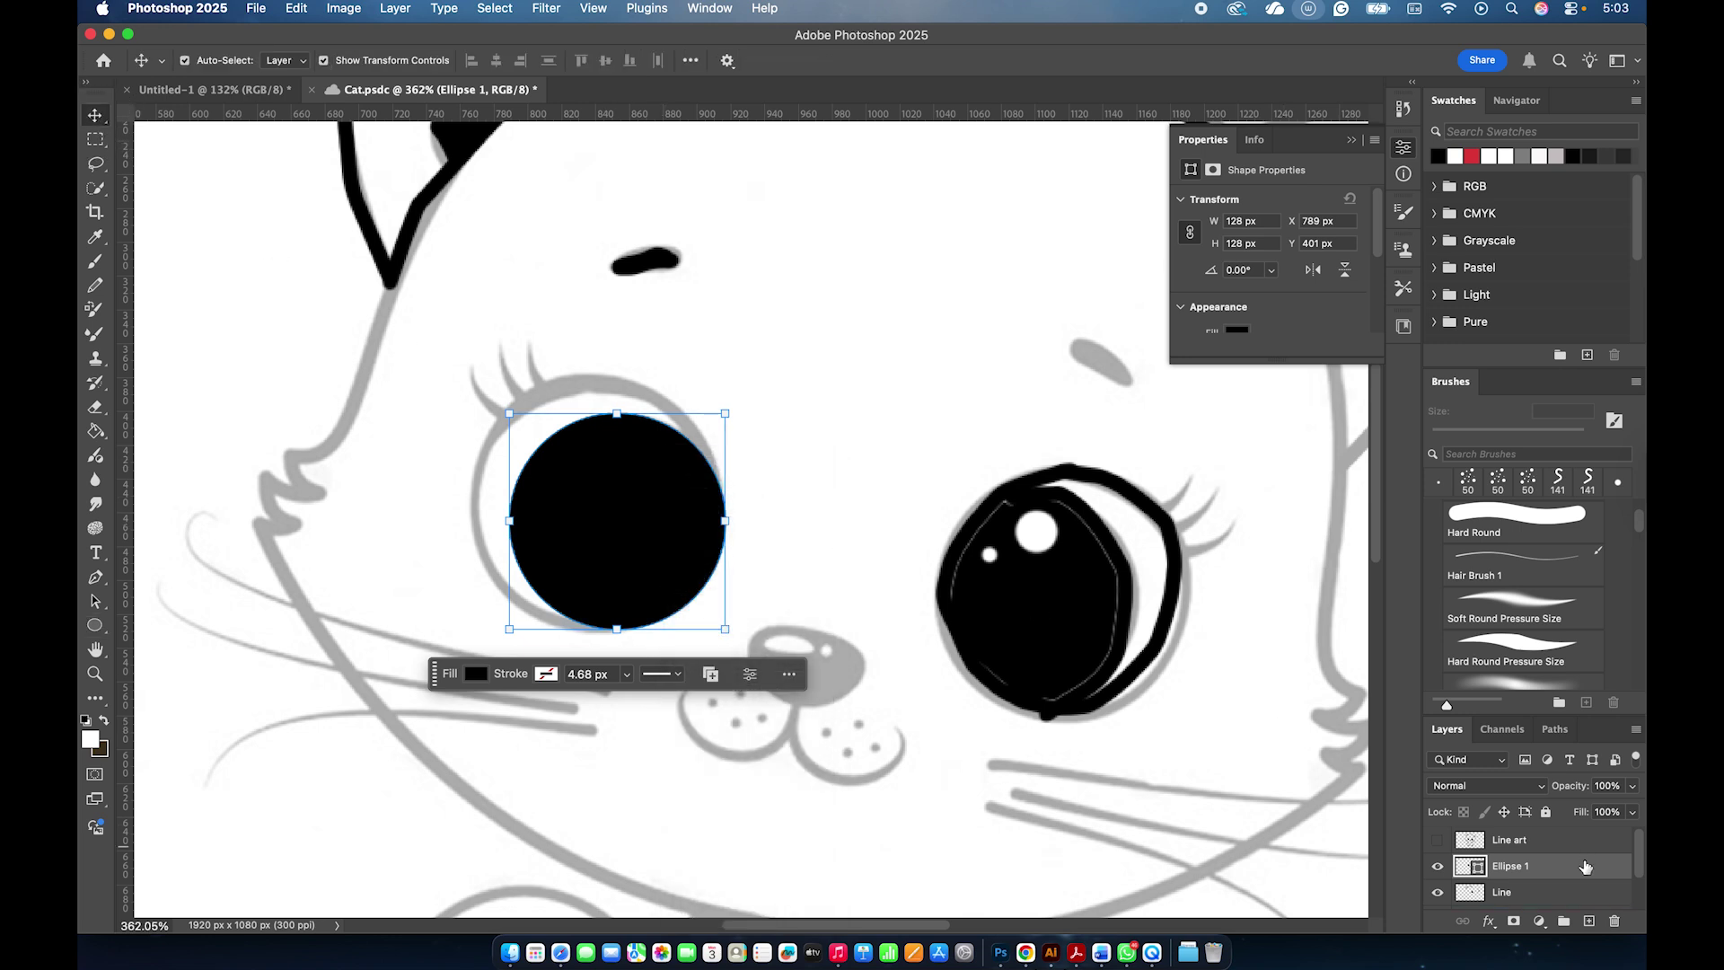
Rasterize the black circle's layer and merge it with the Line layer.
right_click(1594, 871)
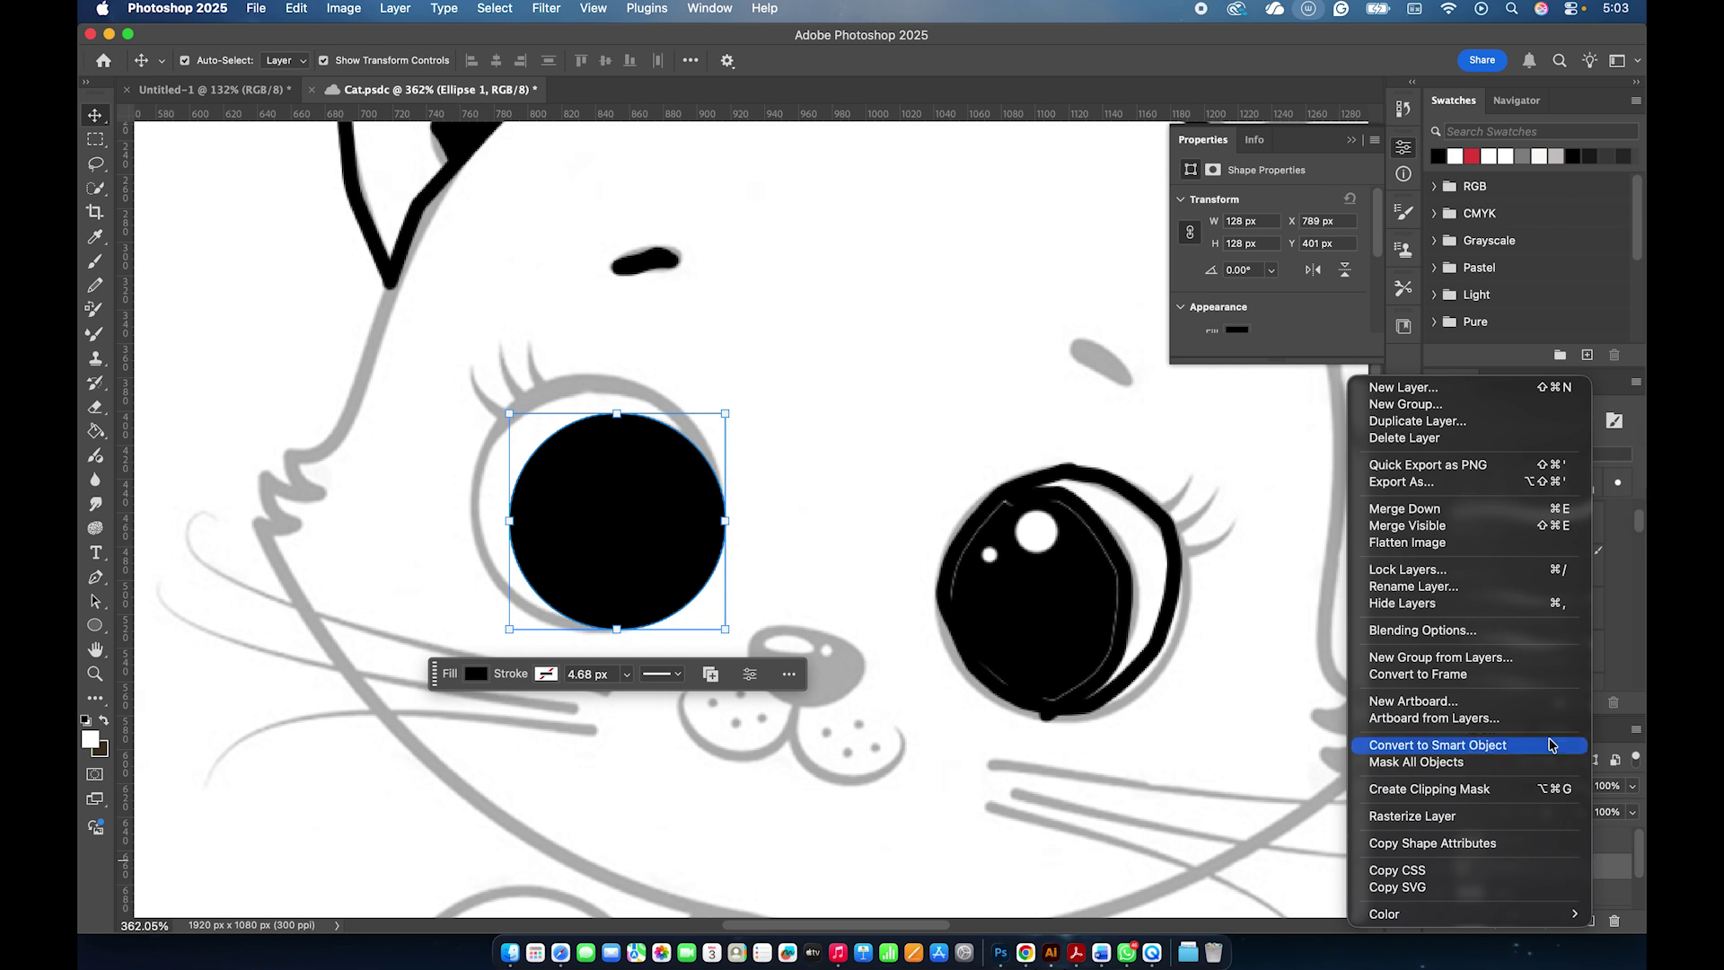
click(1521, 815)
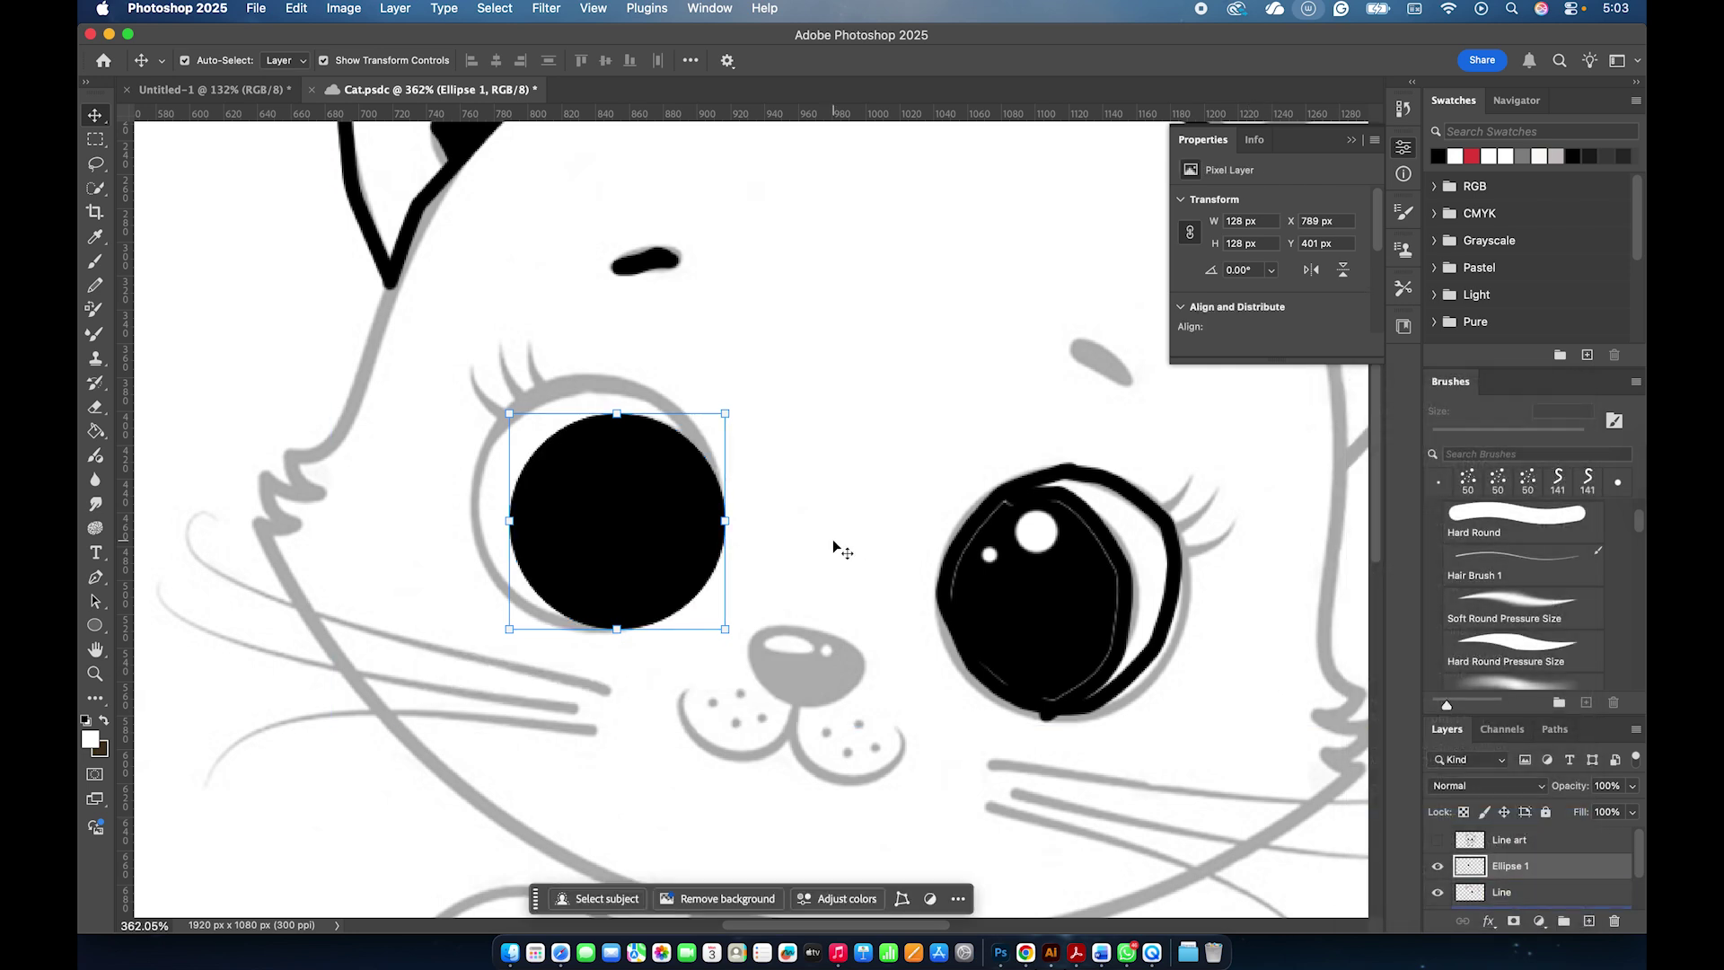
mouse_move(1565, 871)
mouse_down()
mouse_move(1585, 900)
mouse_move(1587, 880)
mouse_up()
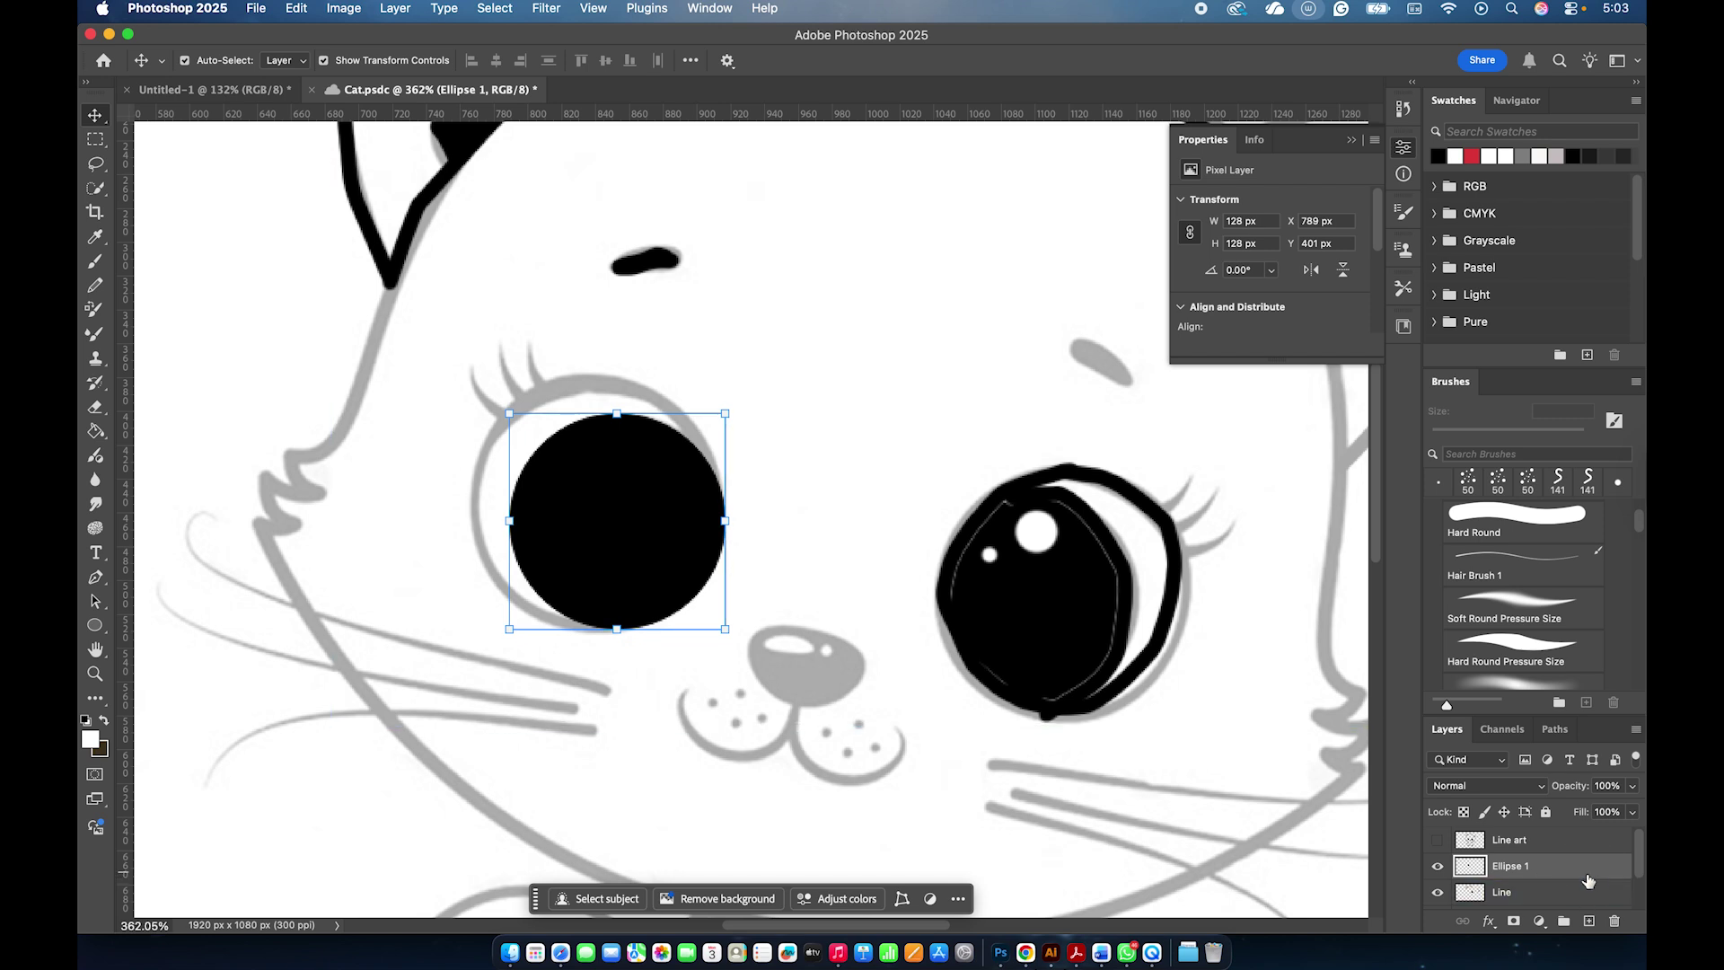
click(1590, 891)
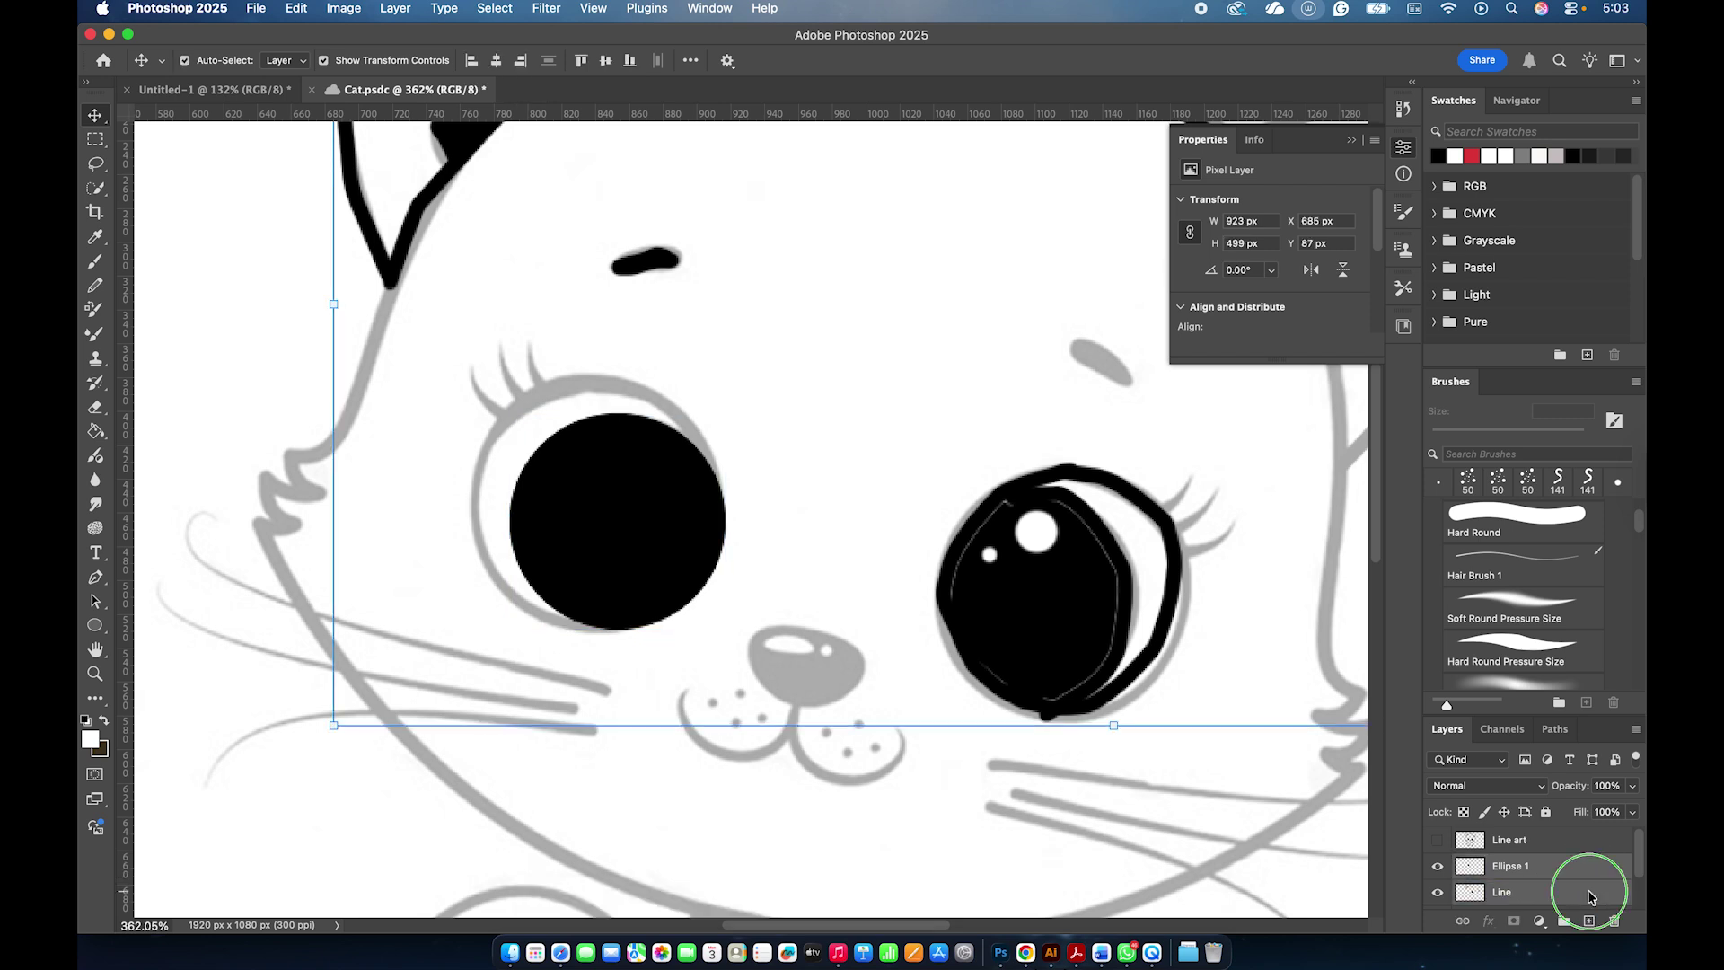
right_click(1589, 895)
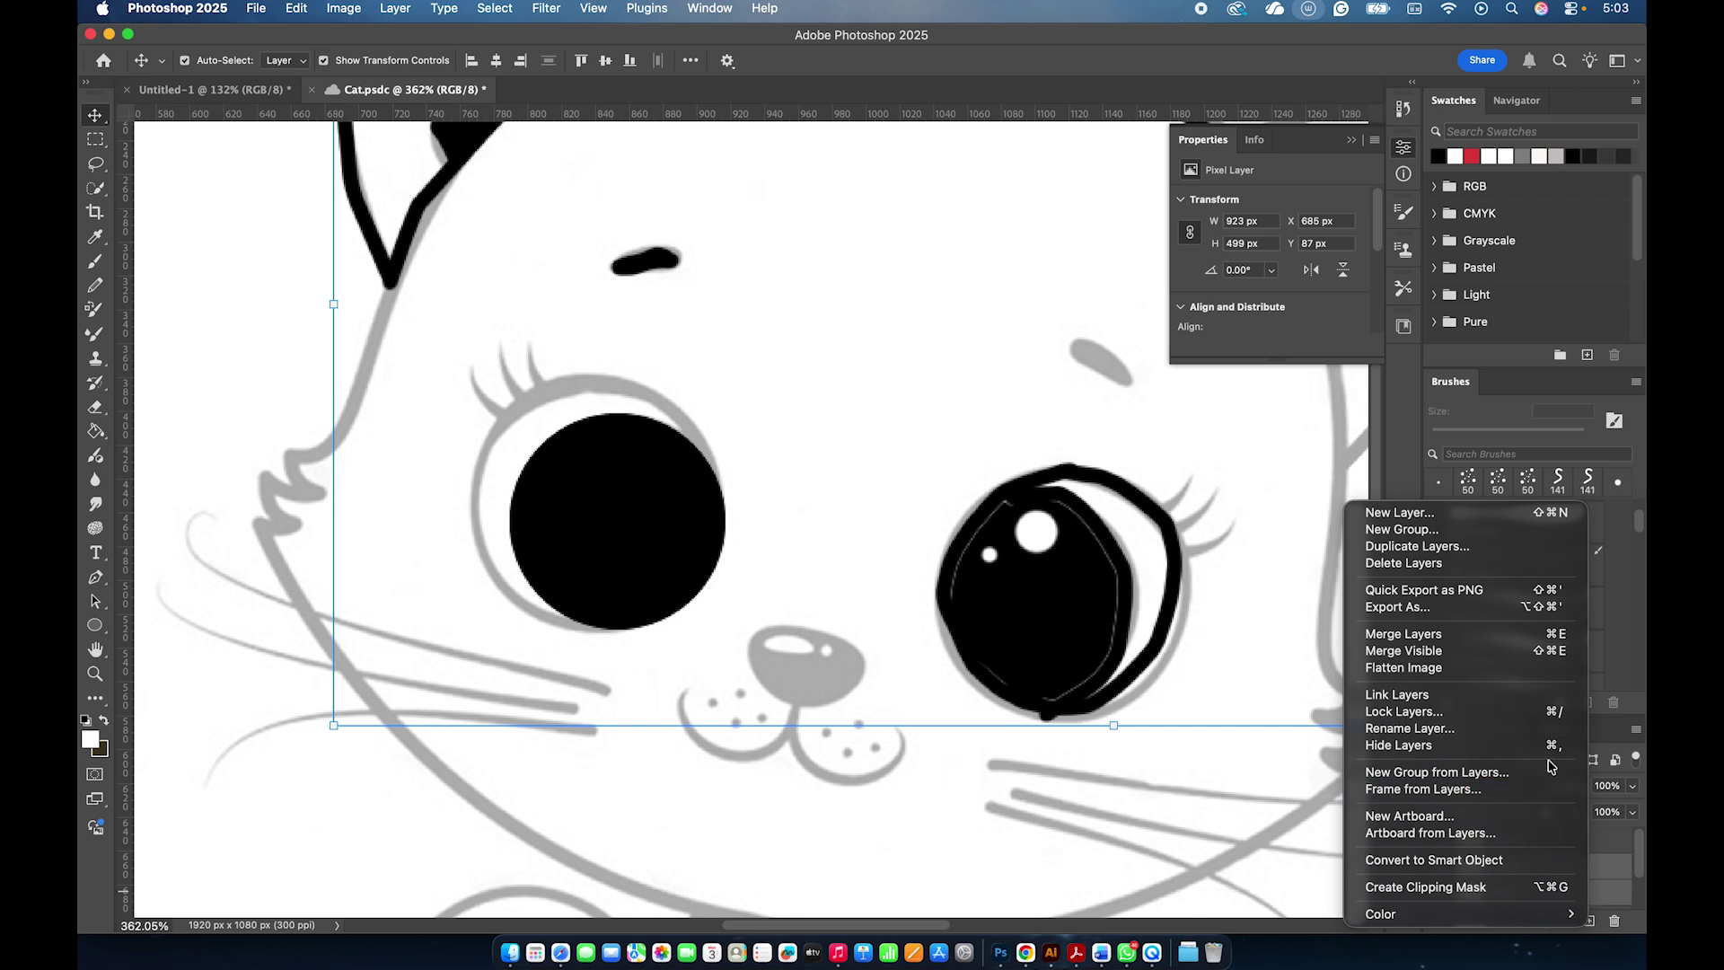
click(1533, 637)
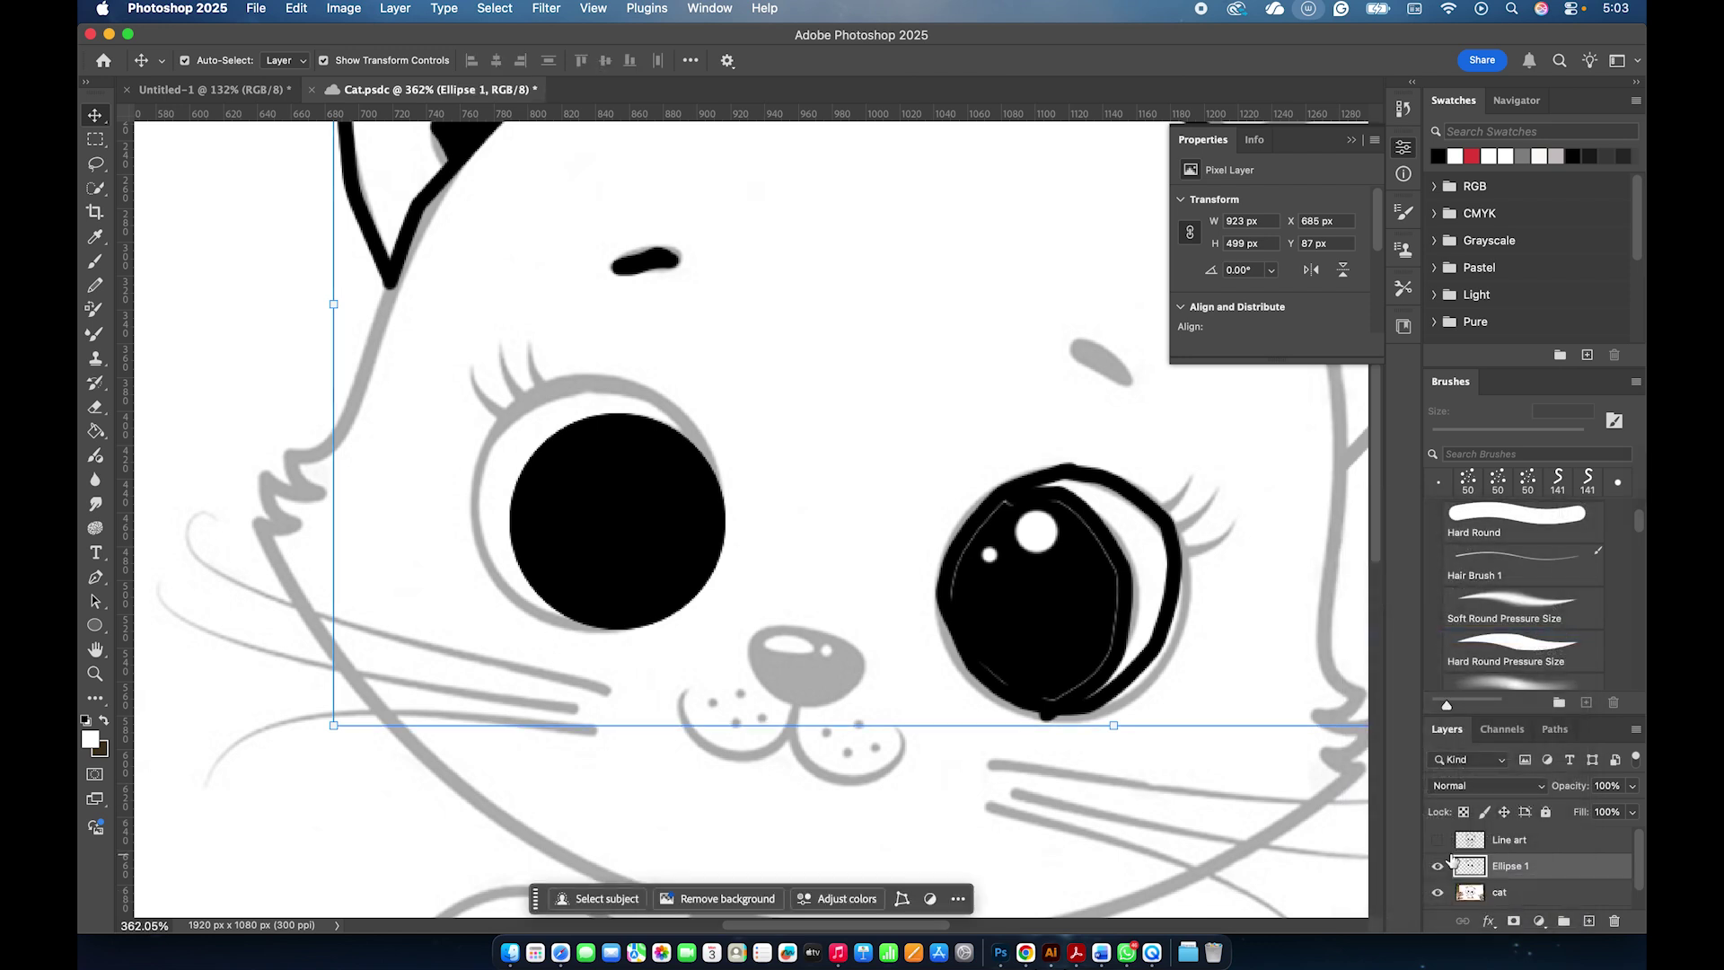
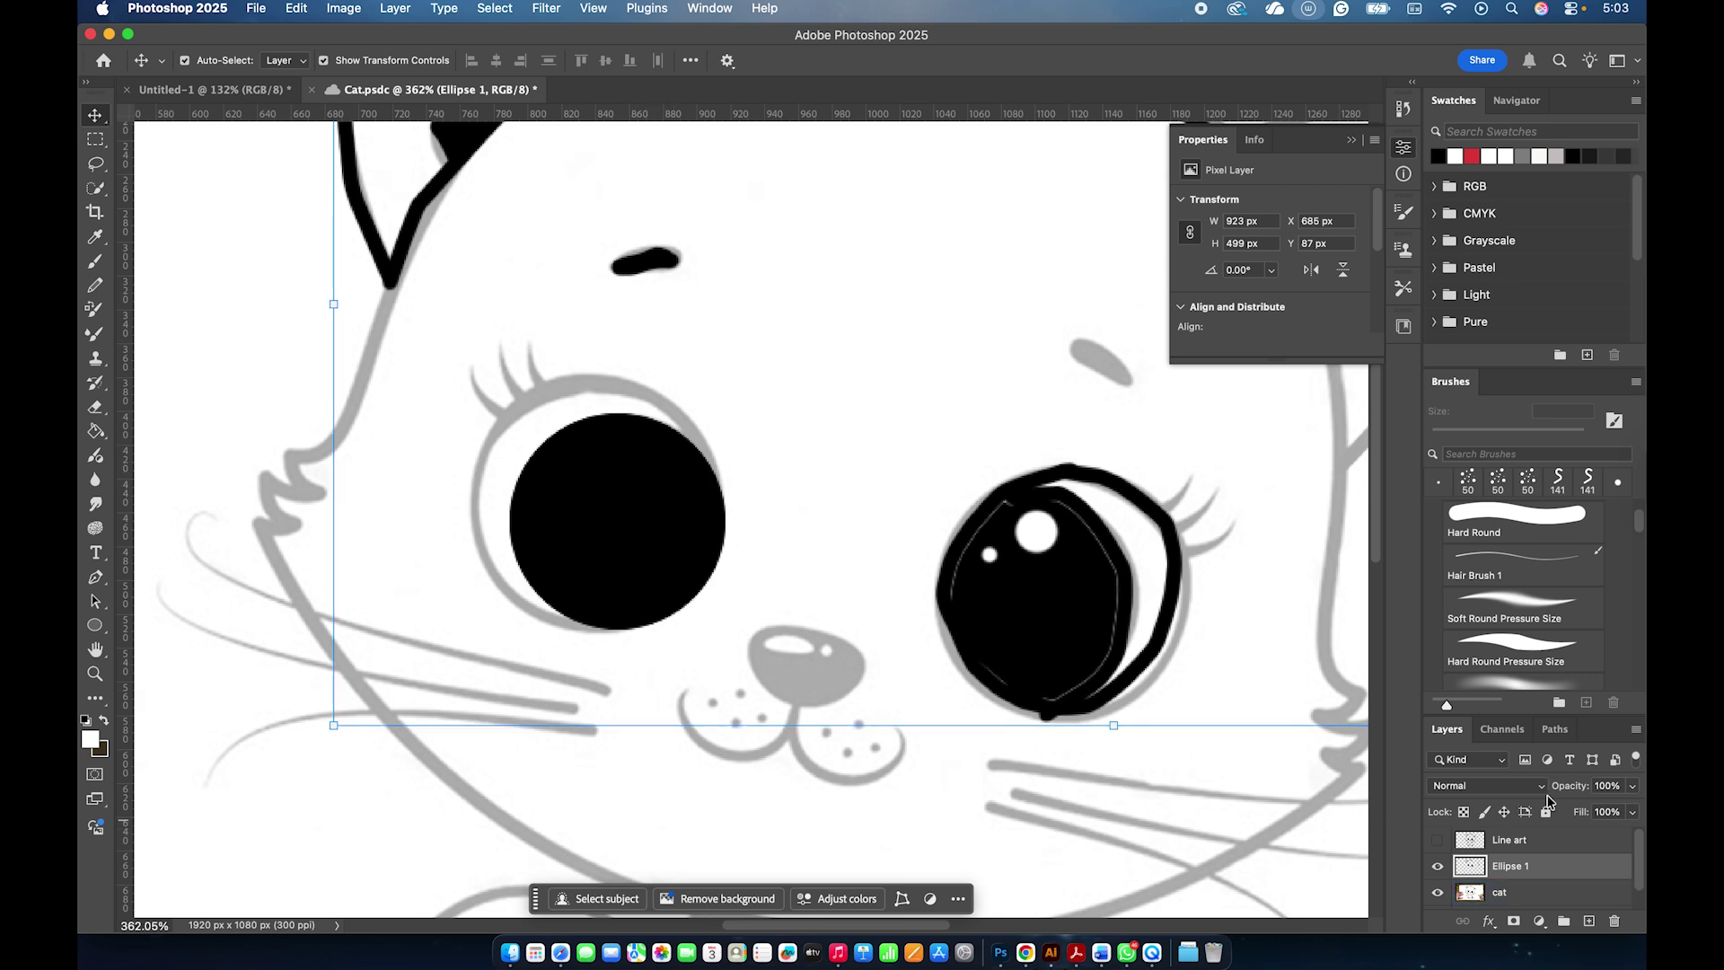
Lower the merged layer's opacity to 25% and switch to the Brush tool with white as the foreground color.
click(1632, 789)
drag(1631, 811, 1568, 811)
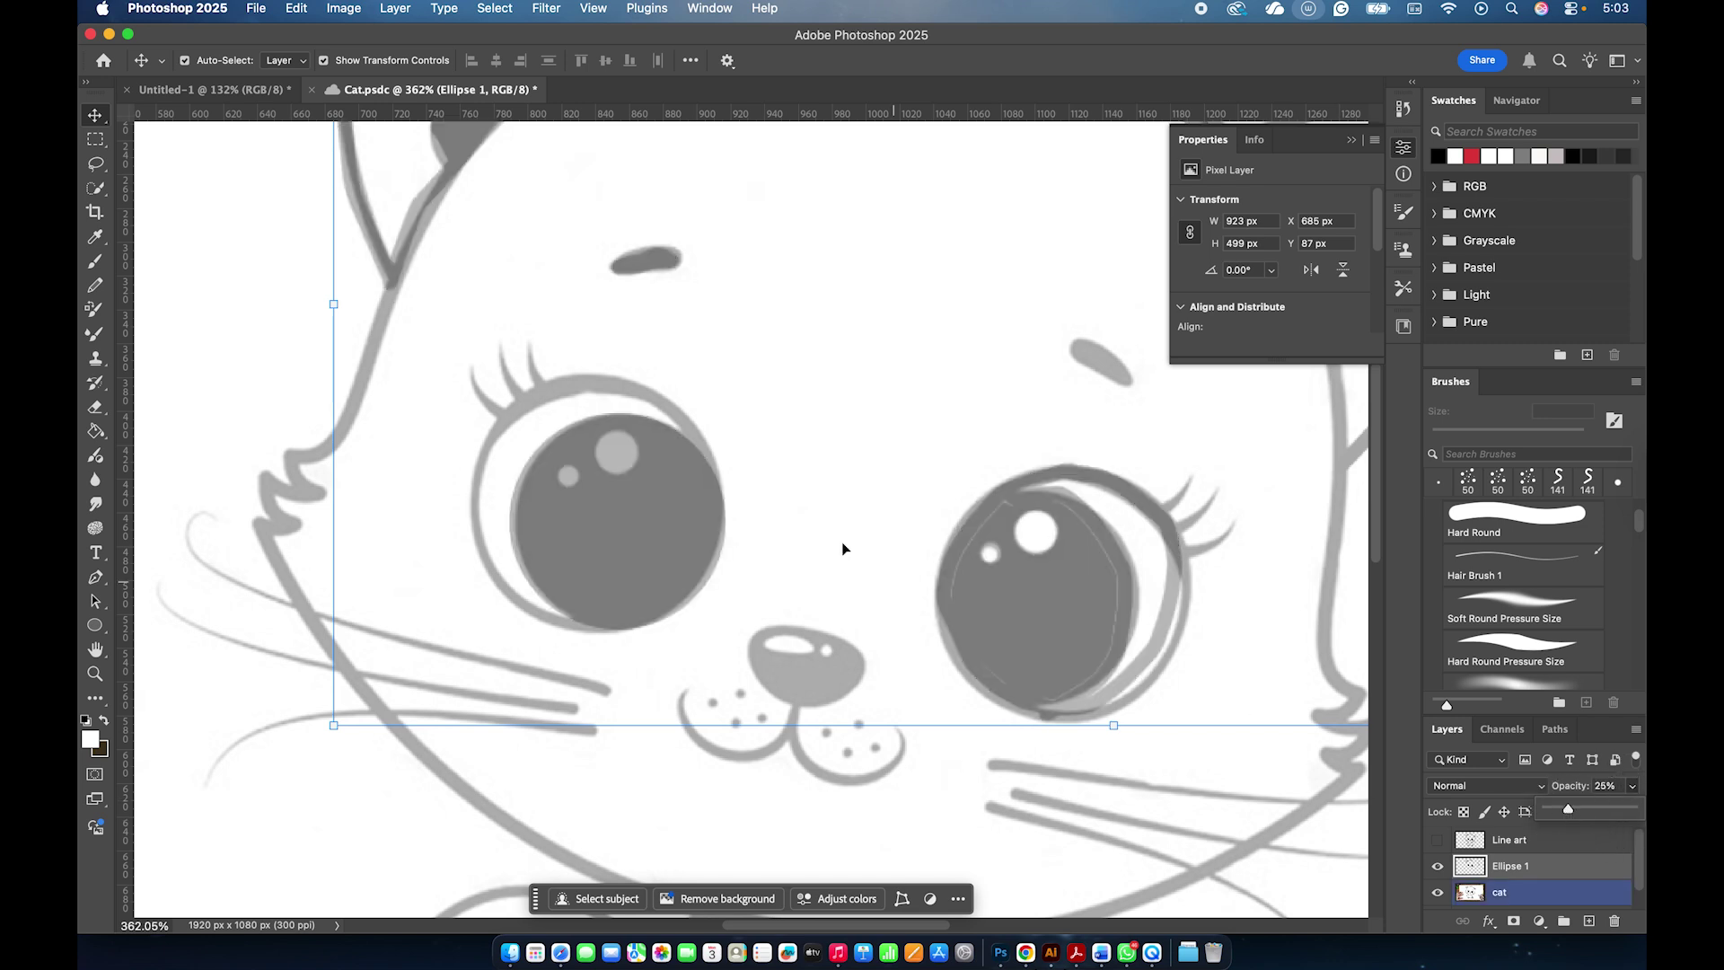
key(b)
click(91, 740)
click(1077, 483)
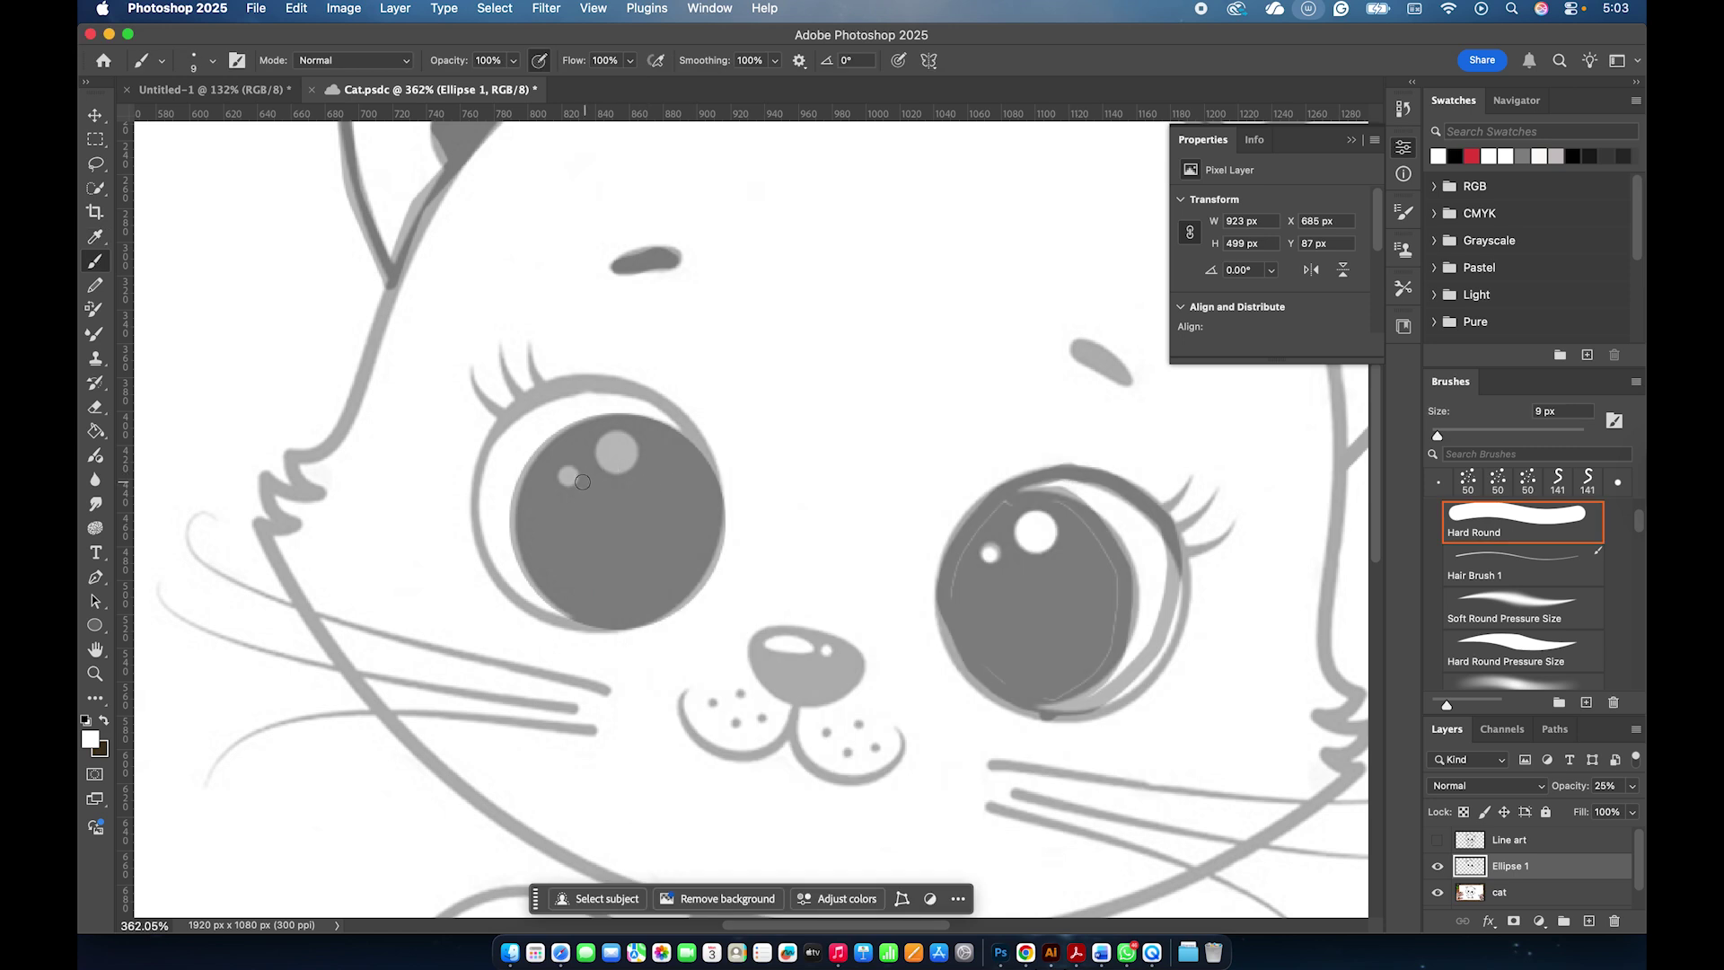
Paint the left-hand pupil's white highlights, the small one at 9 px and the large one at 20 px.
click(568, 475)
key(bracketright)
key(bracketright)
click(618, 459)
drag(618, 459, 616, 452)
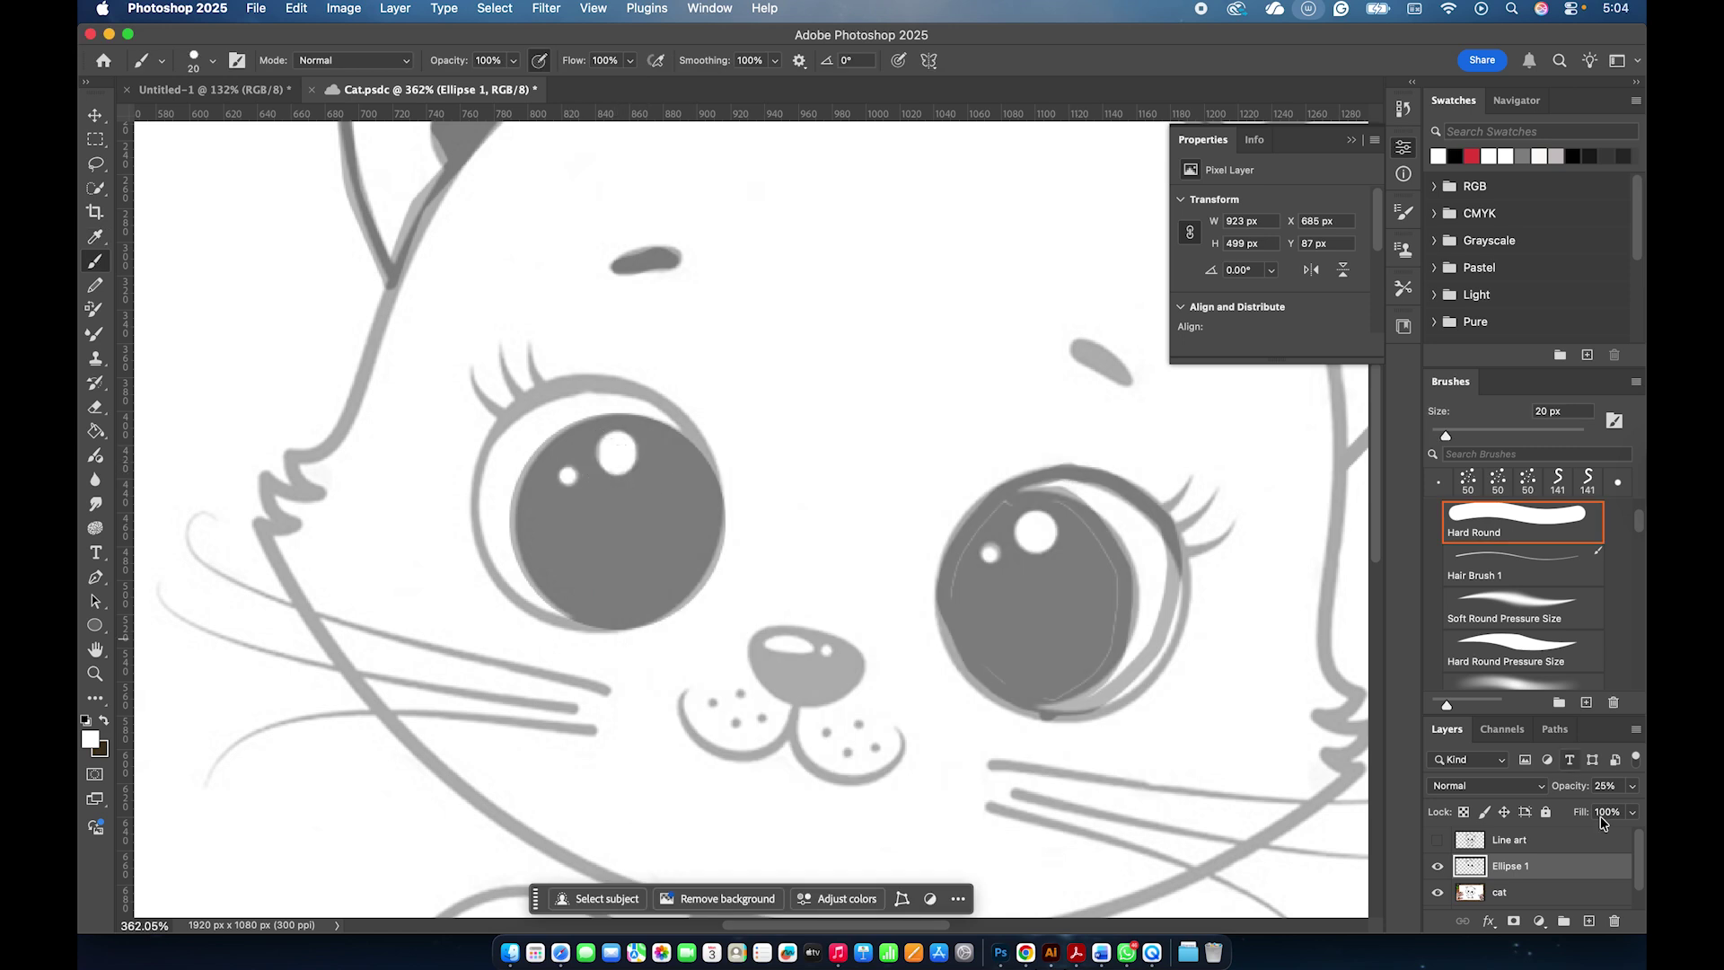
Restore the merged layer's opacity to 100% and save the document.
click(1632, 787)
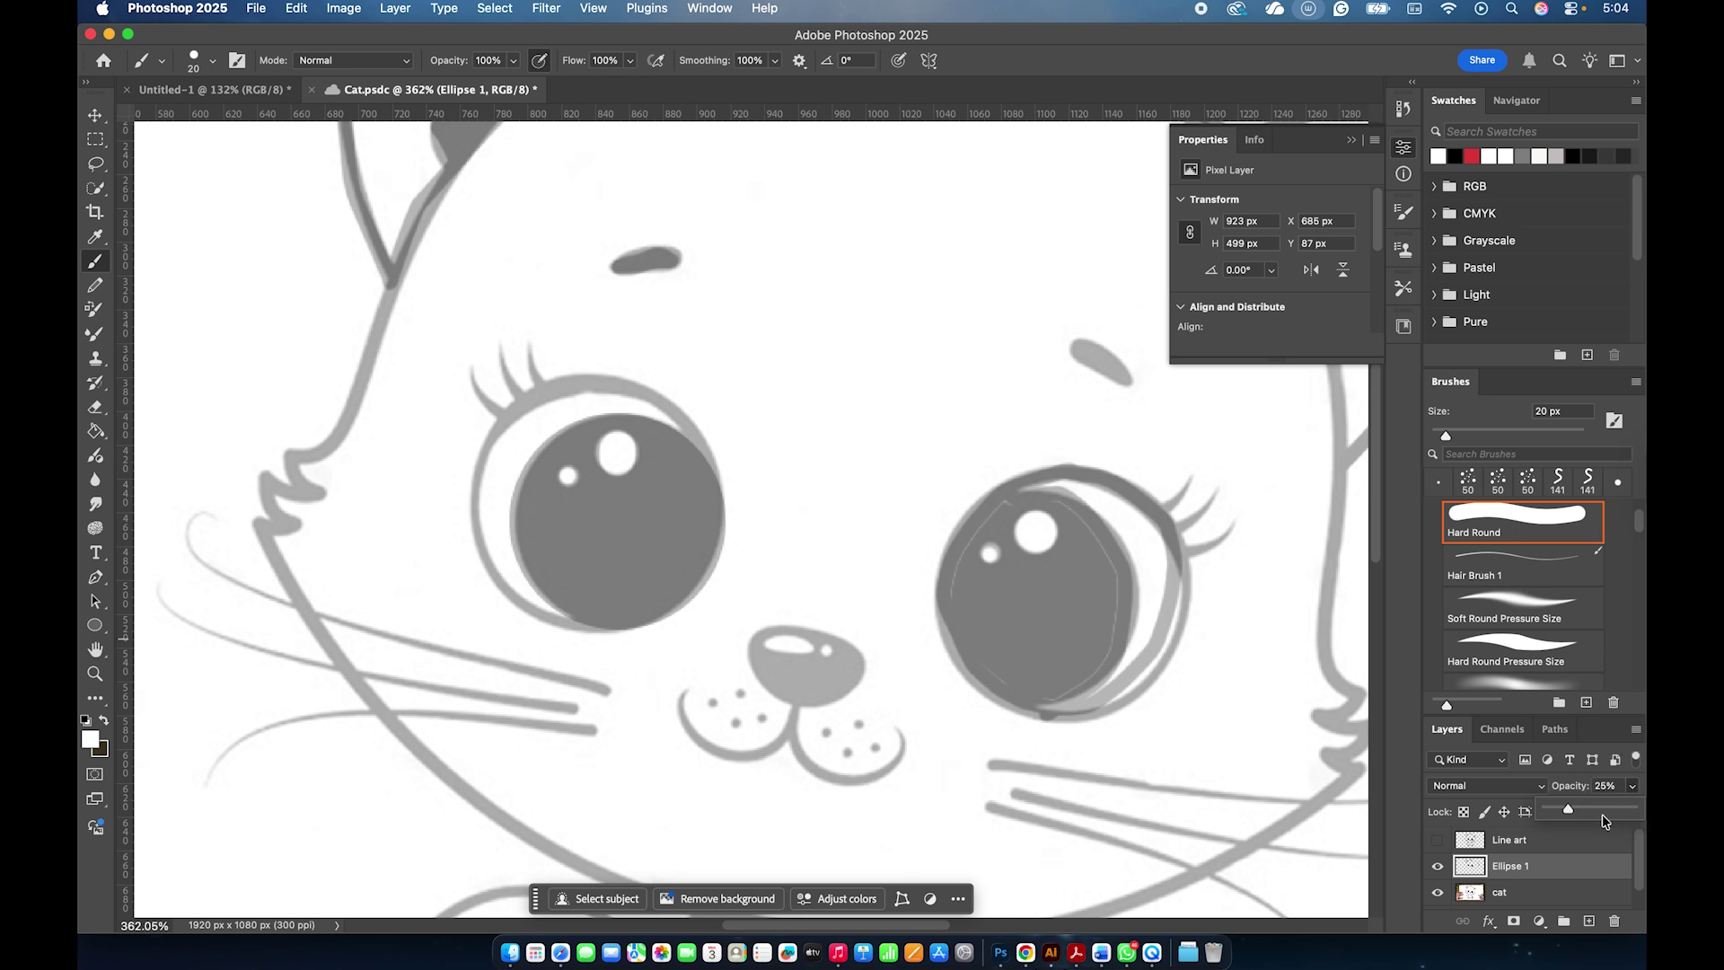
drag(1603, 815, 1636, 810)
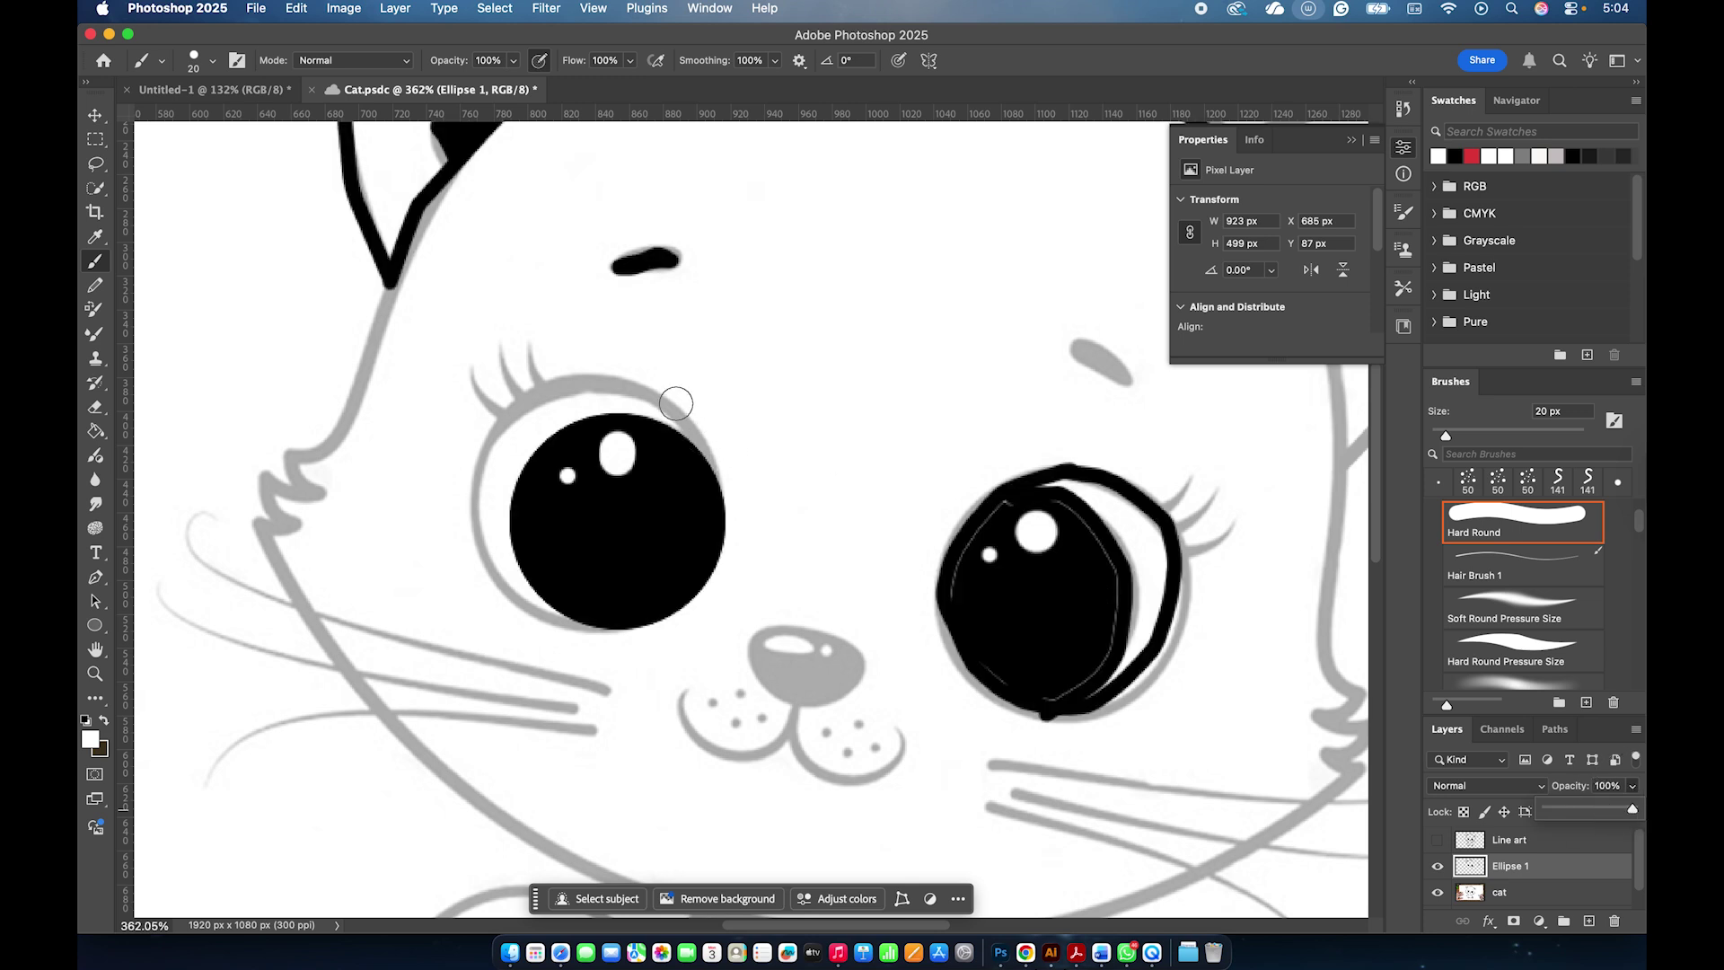
click(97, 118)
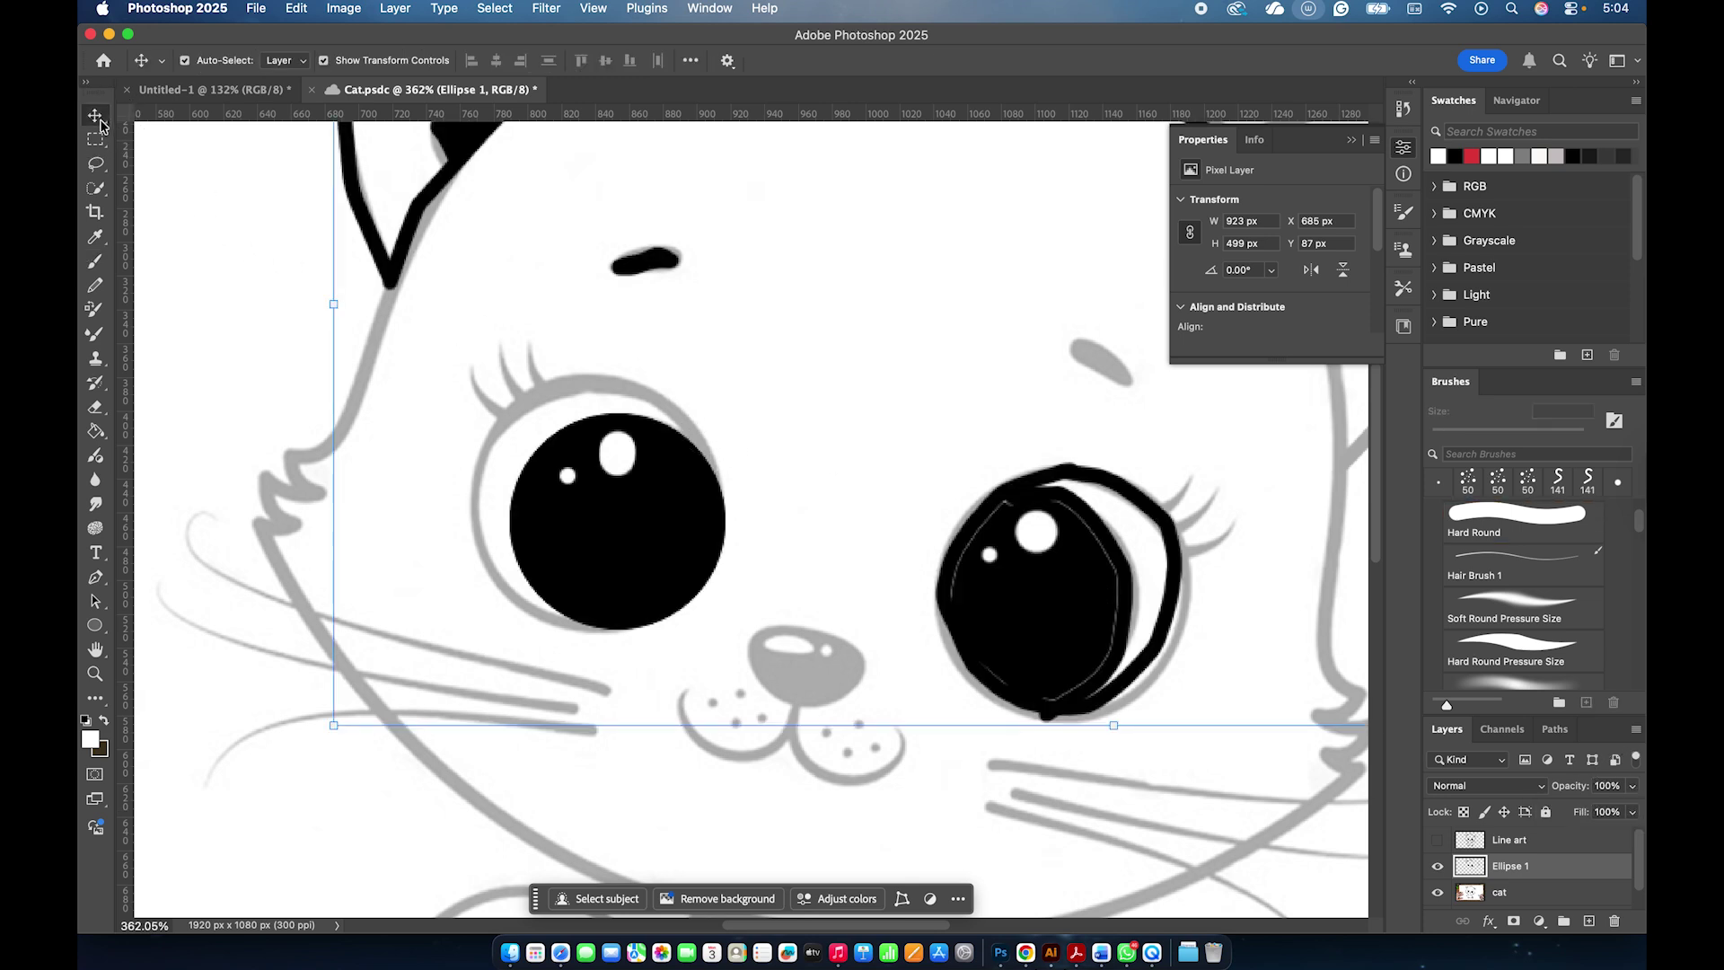
key(super+s)
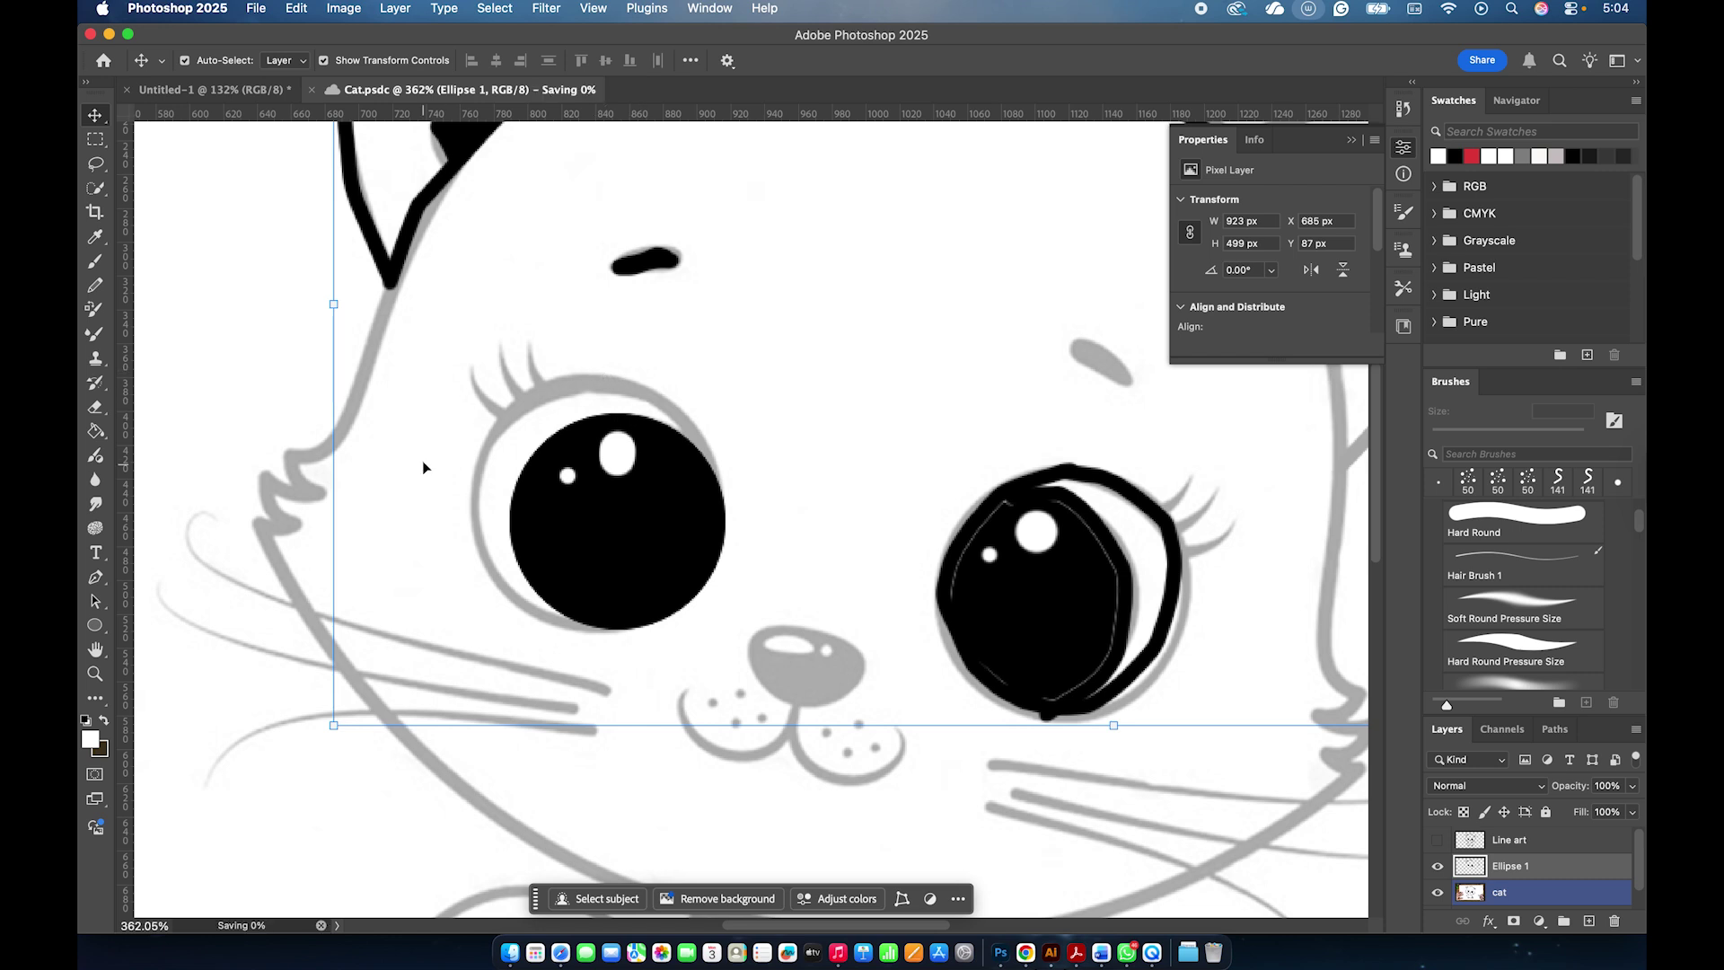
Draw an unfilled ellipse with a black stroke, about 143 by 147 px, around the left-hand eye.
key(b)
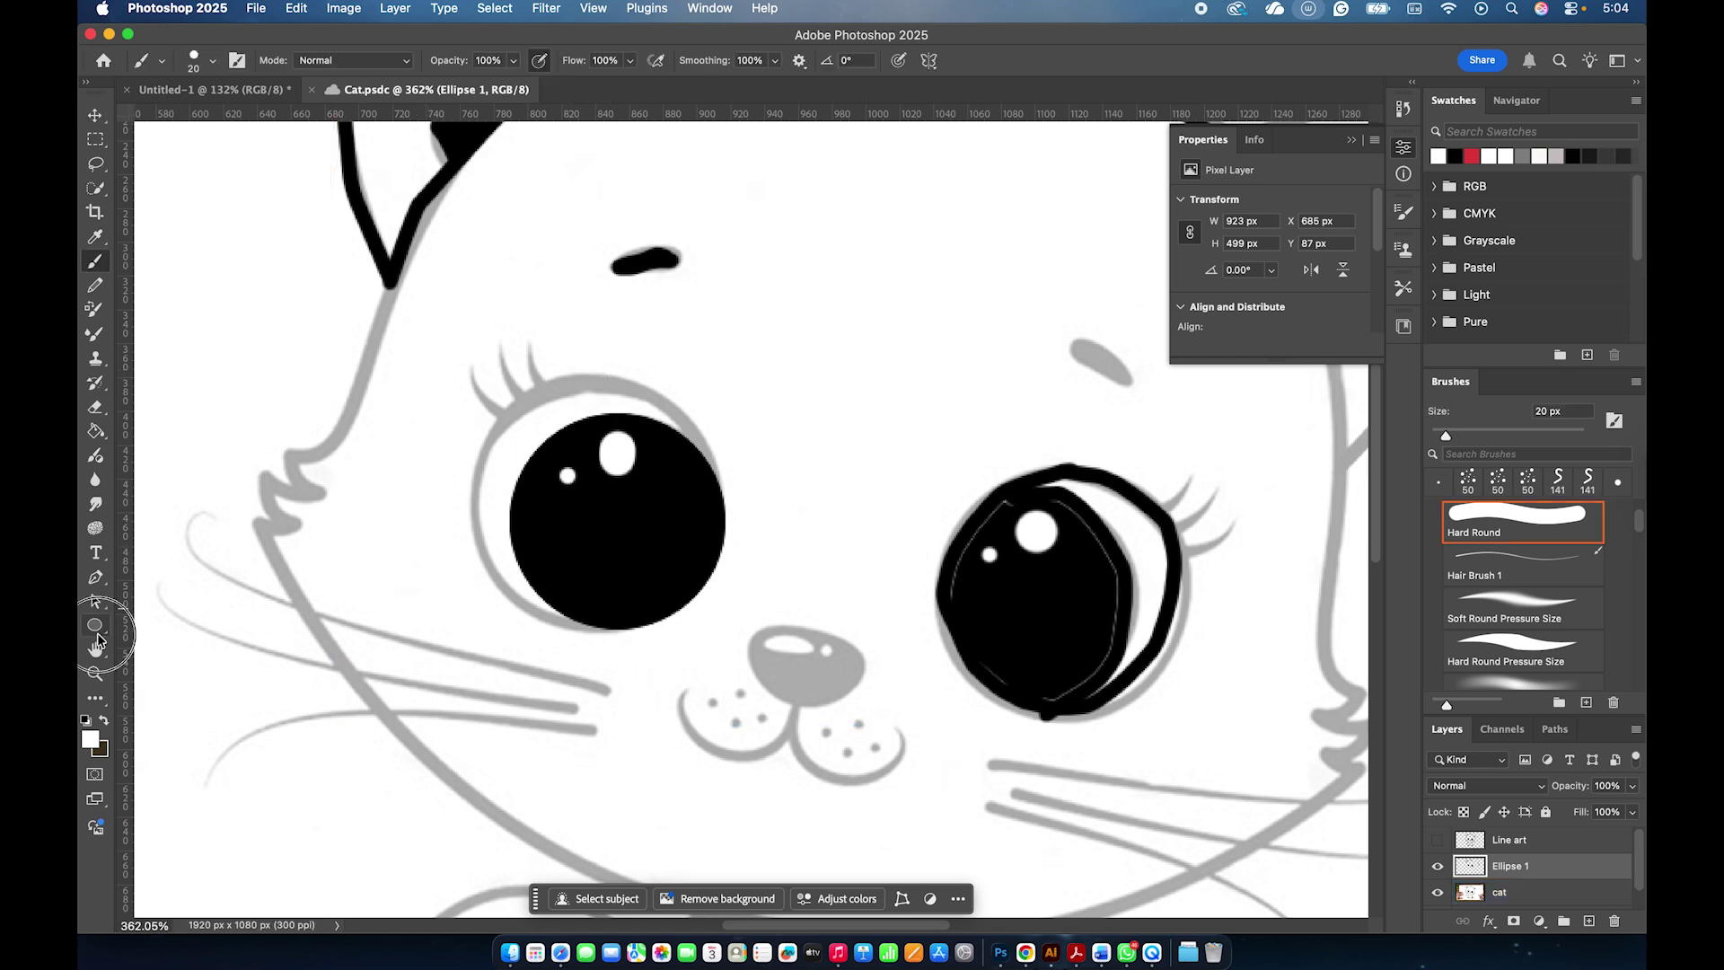
right_click(96, 628)
click(179, 642)
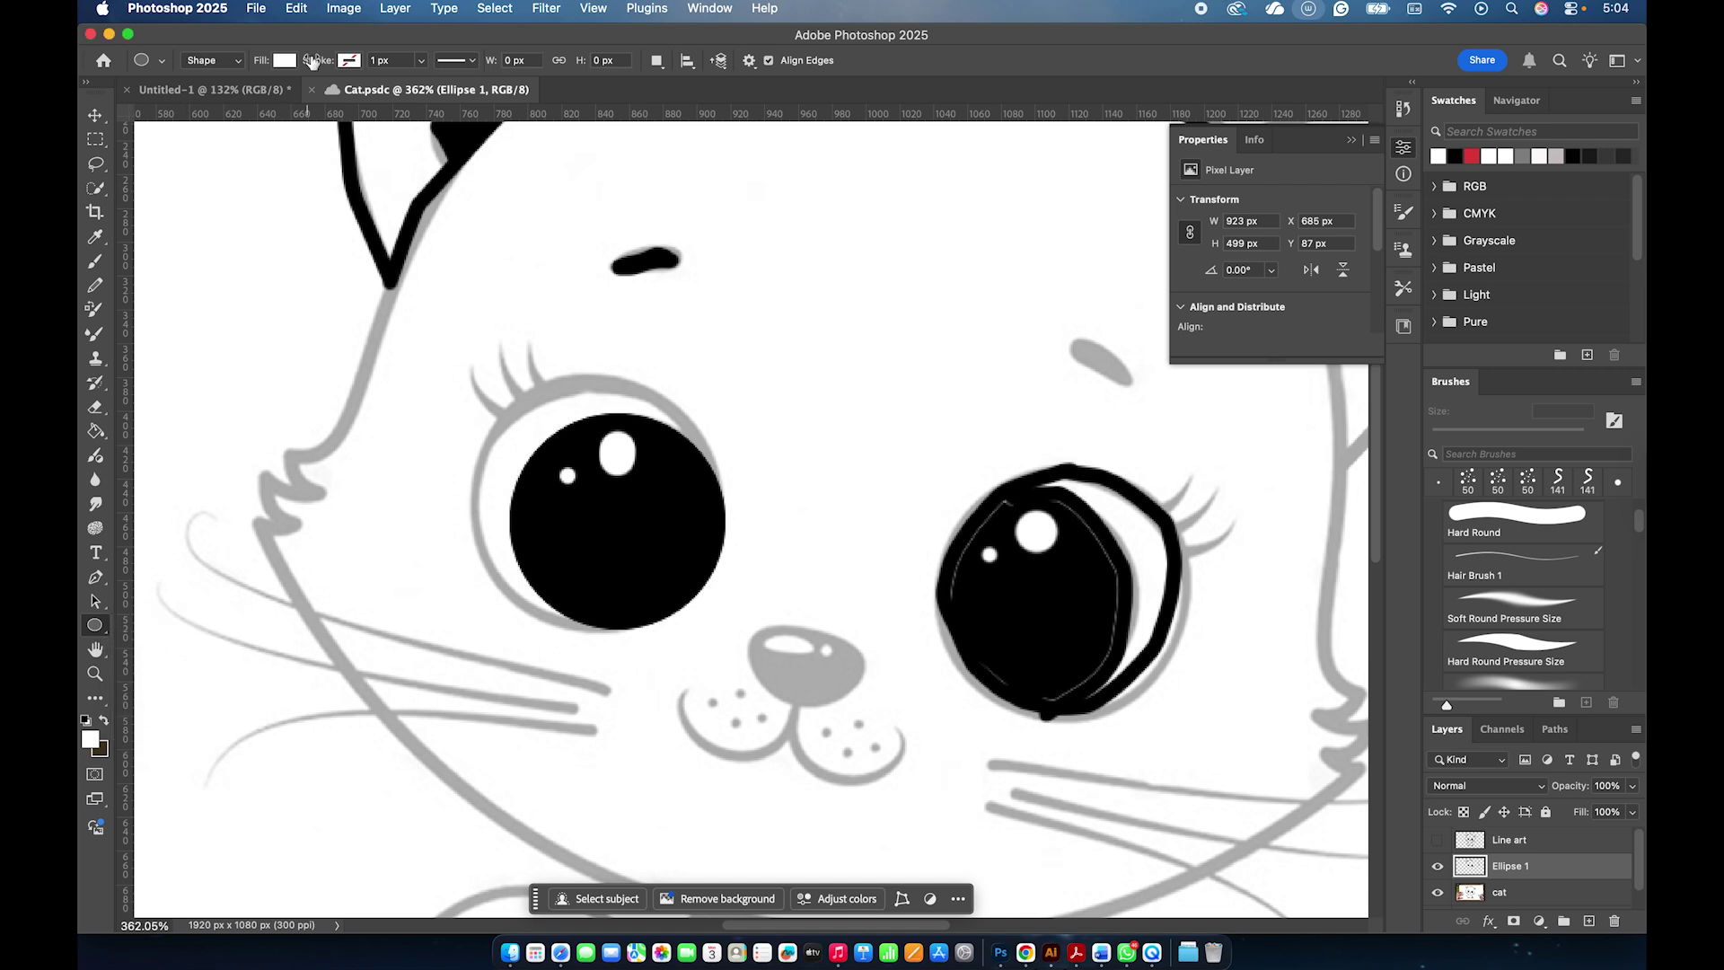
click(355, 61)
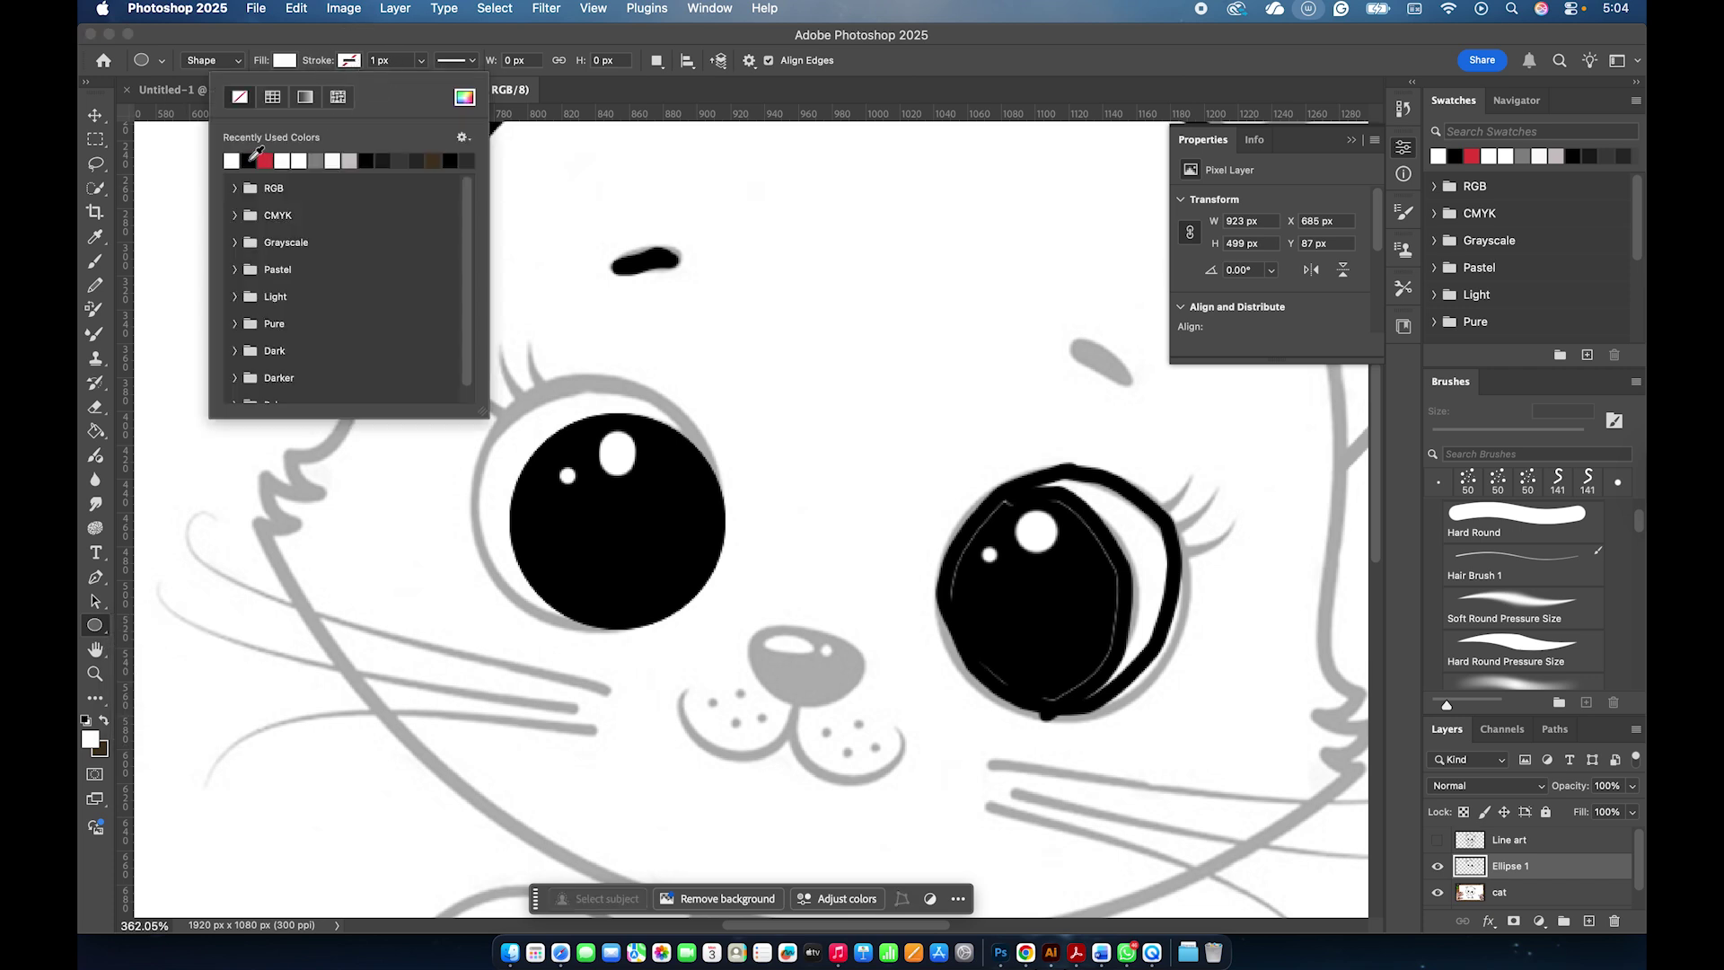
click(250, 158)
click(284, 61)
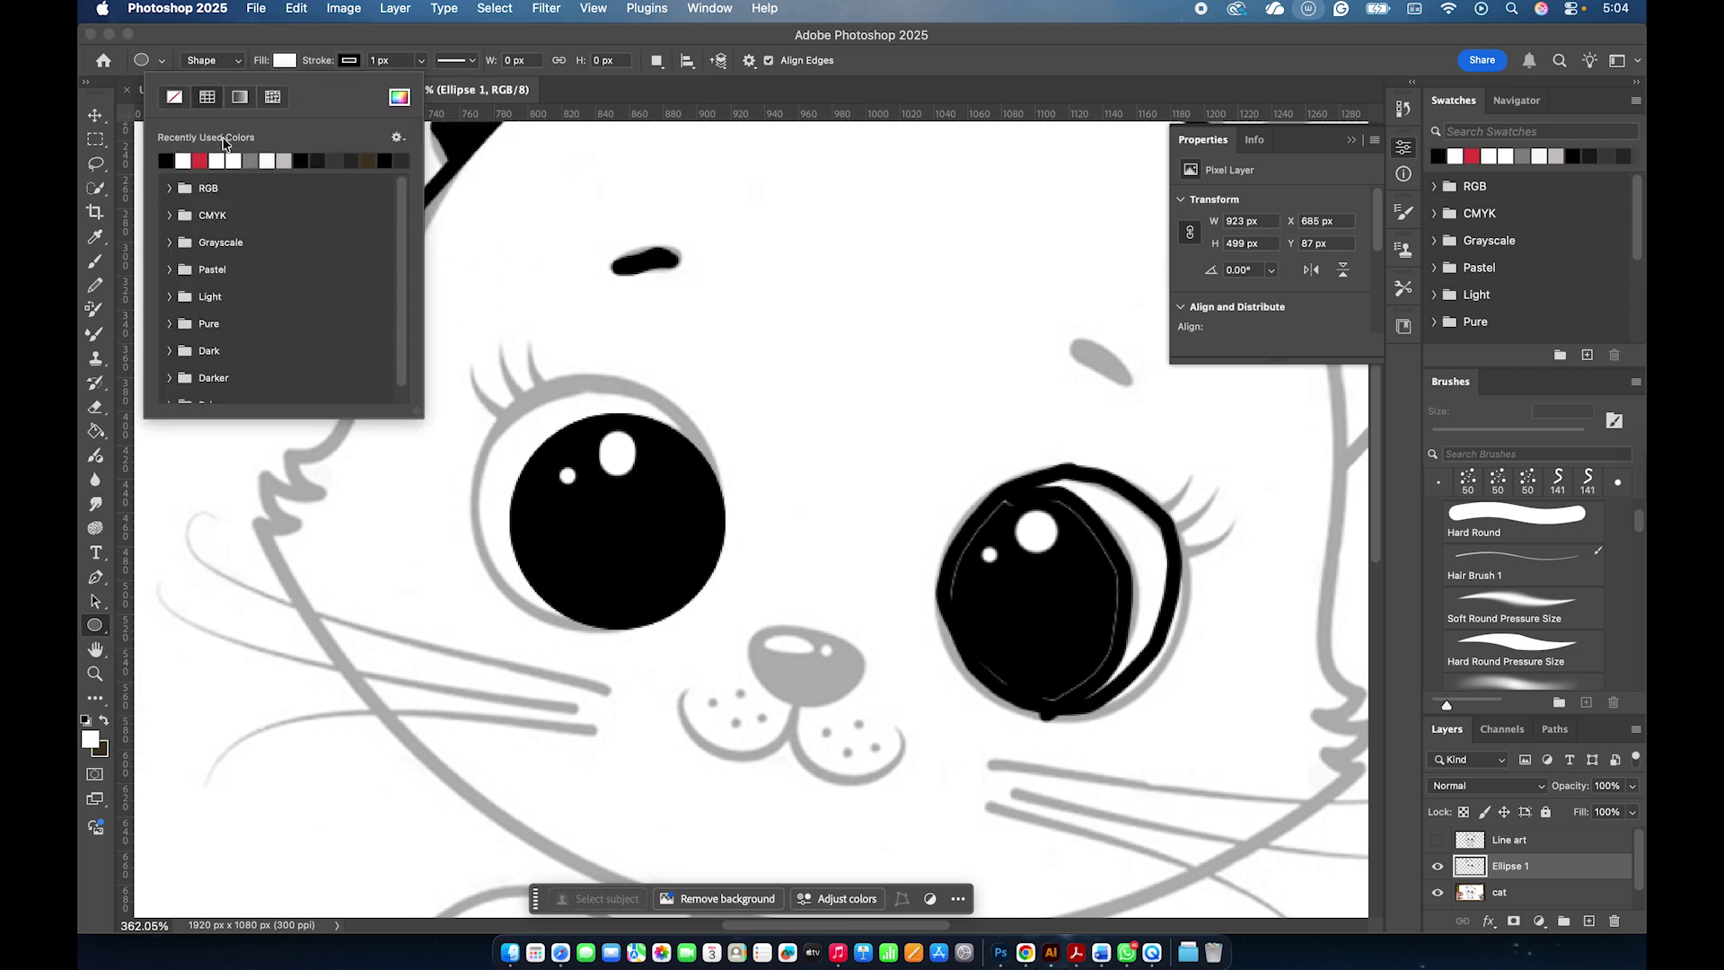
click(174, 97)
click(307, 41)
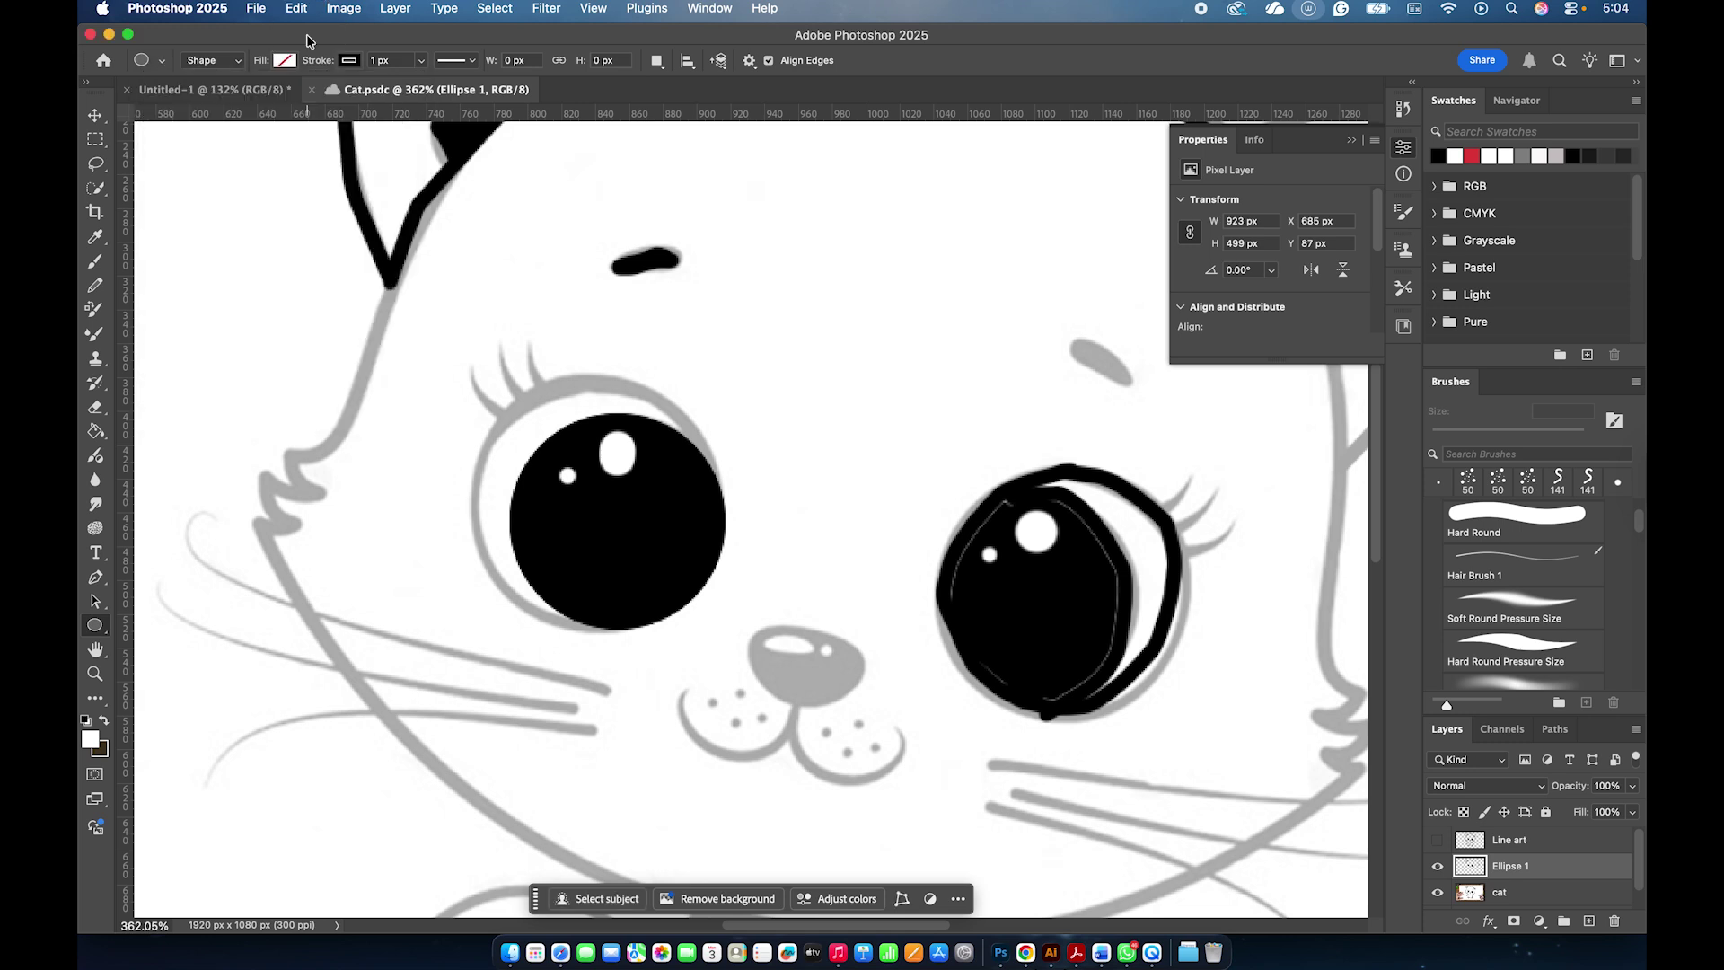
drag(481, 371, 713, 631)
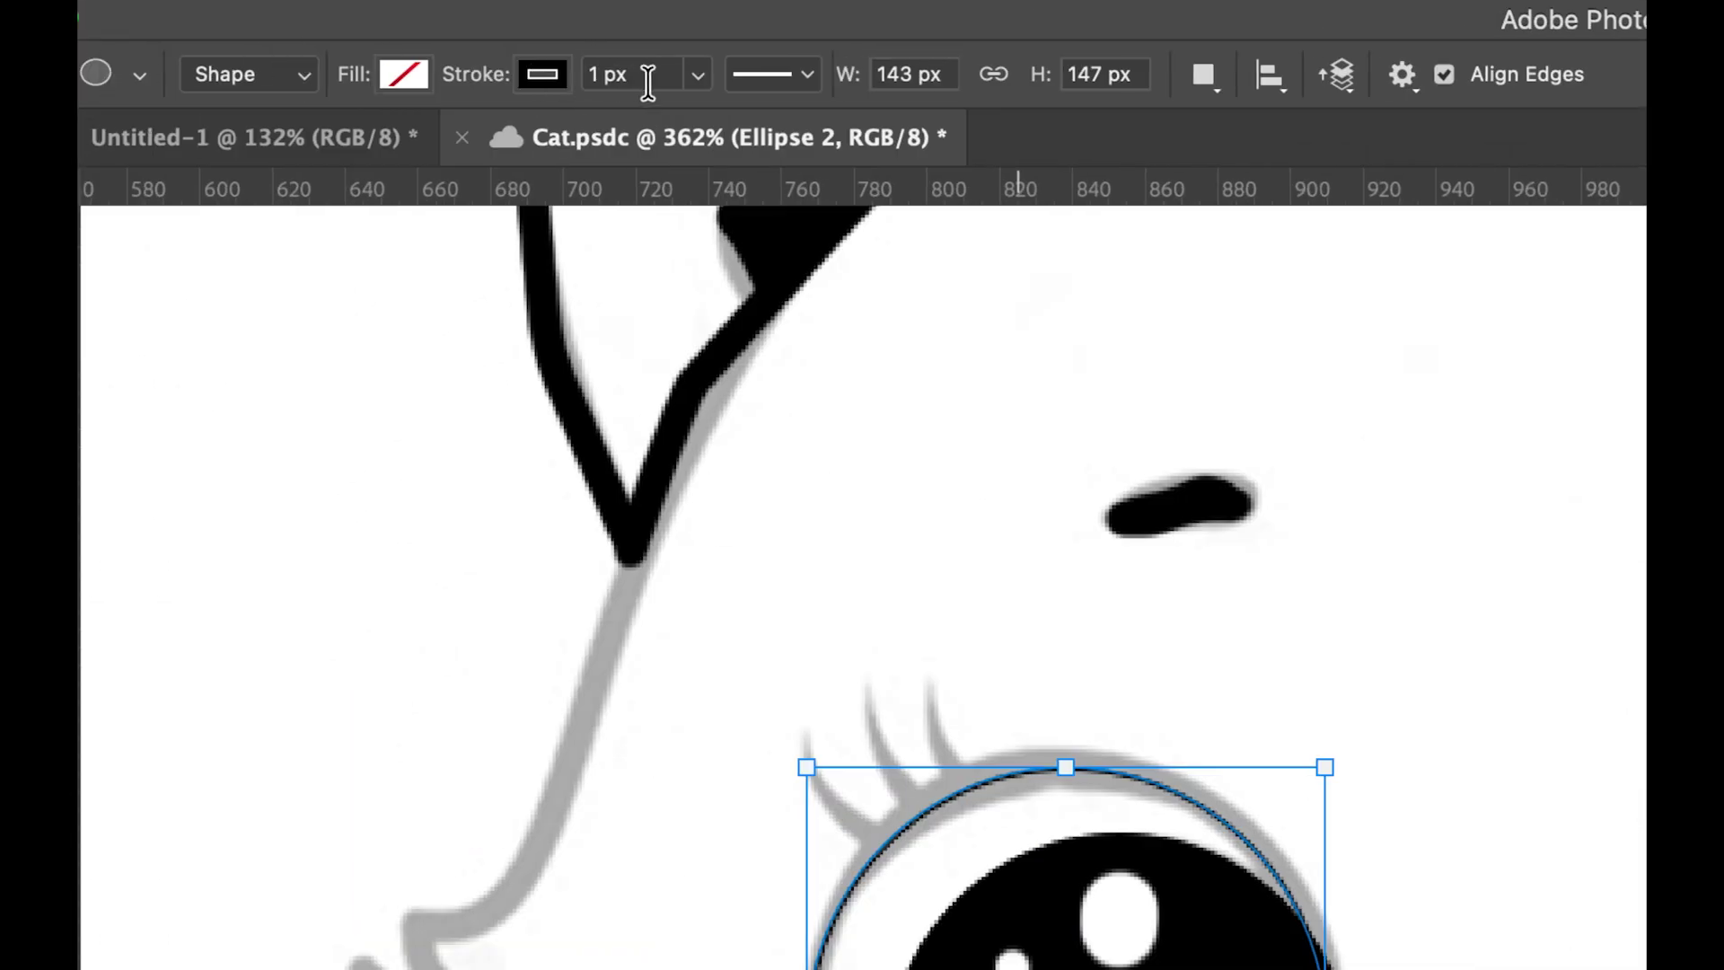
Thicken the new ellipse's stroke to about 10.14 px to match the eye's outline.
click(698, 74)
drag(703, 116, 707, 140)
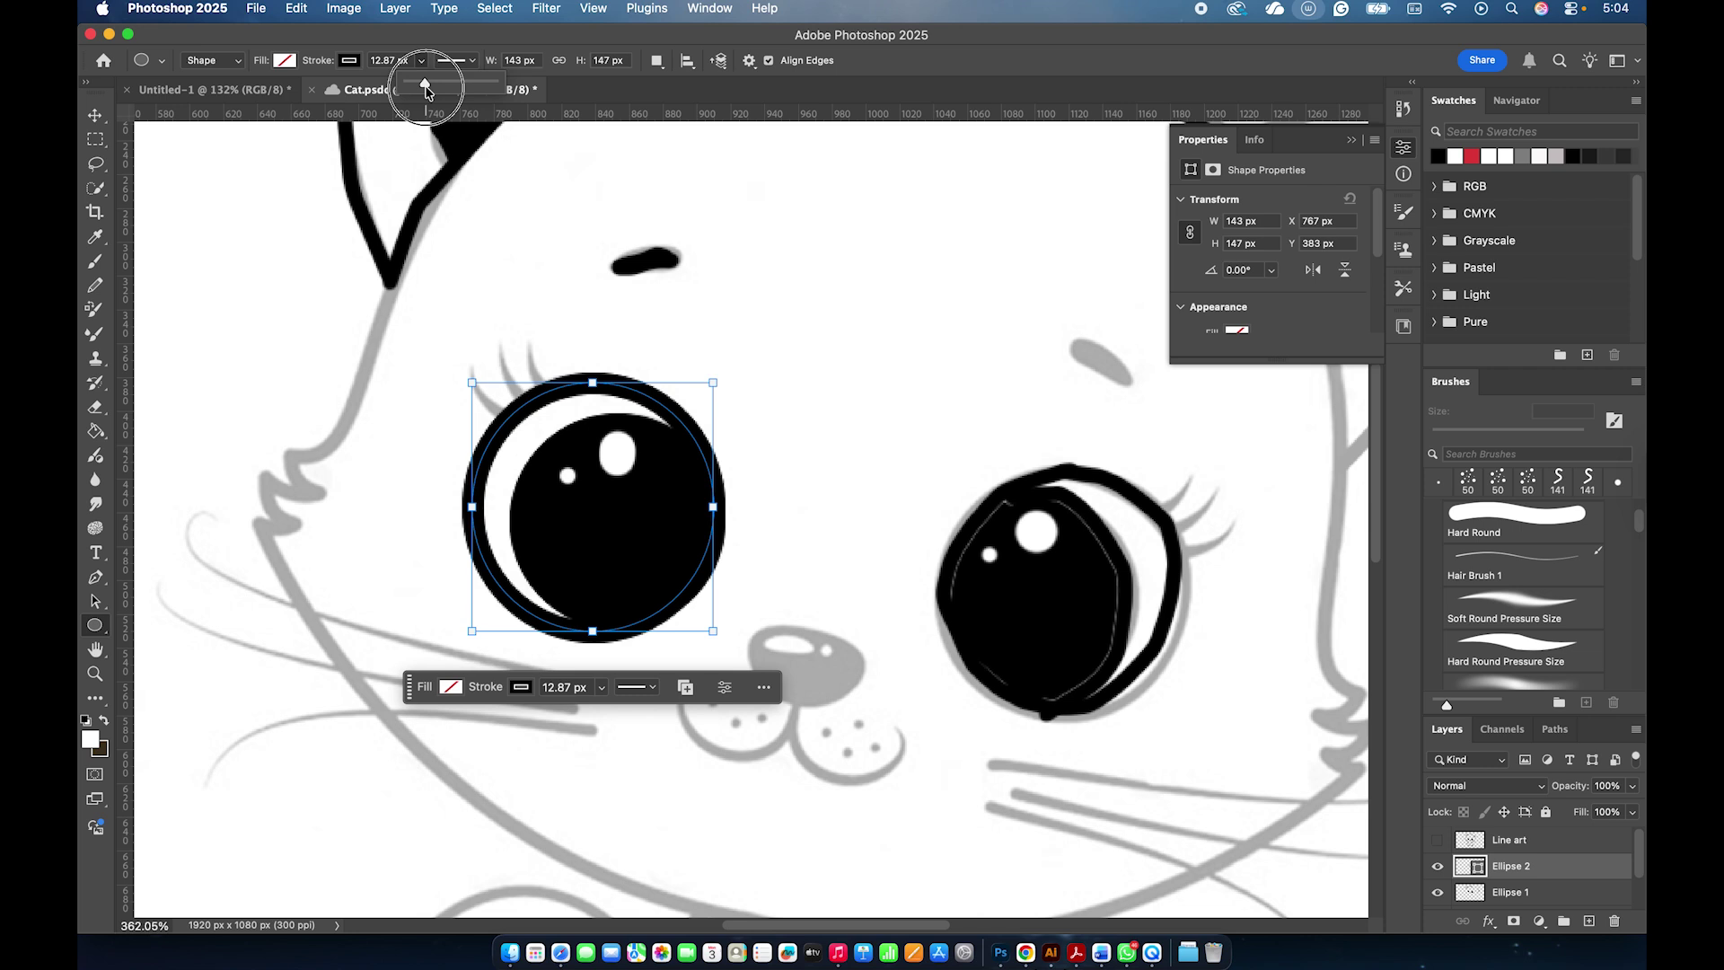
drag(425, 91, 423, 91)
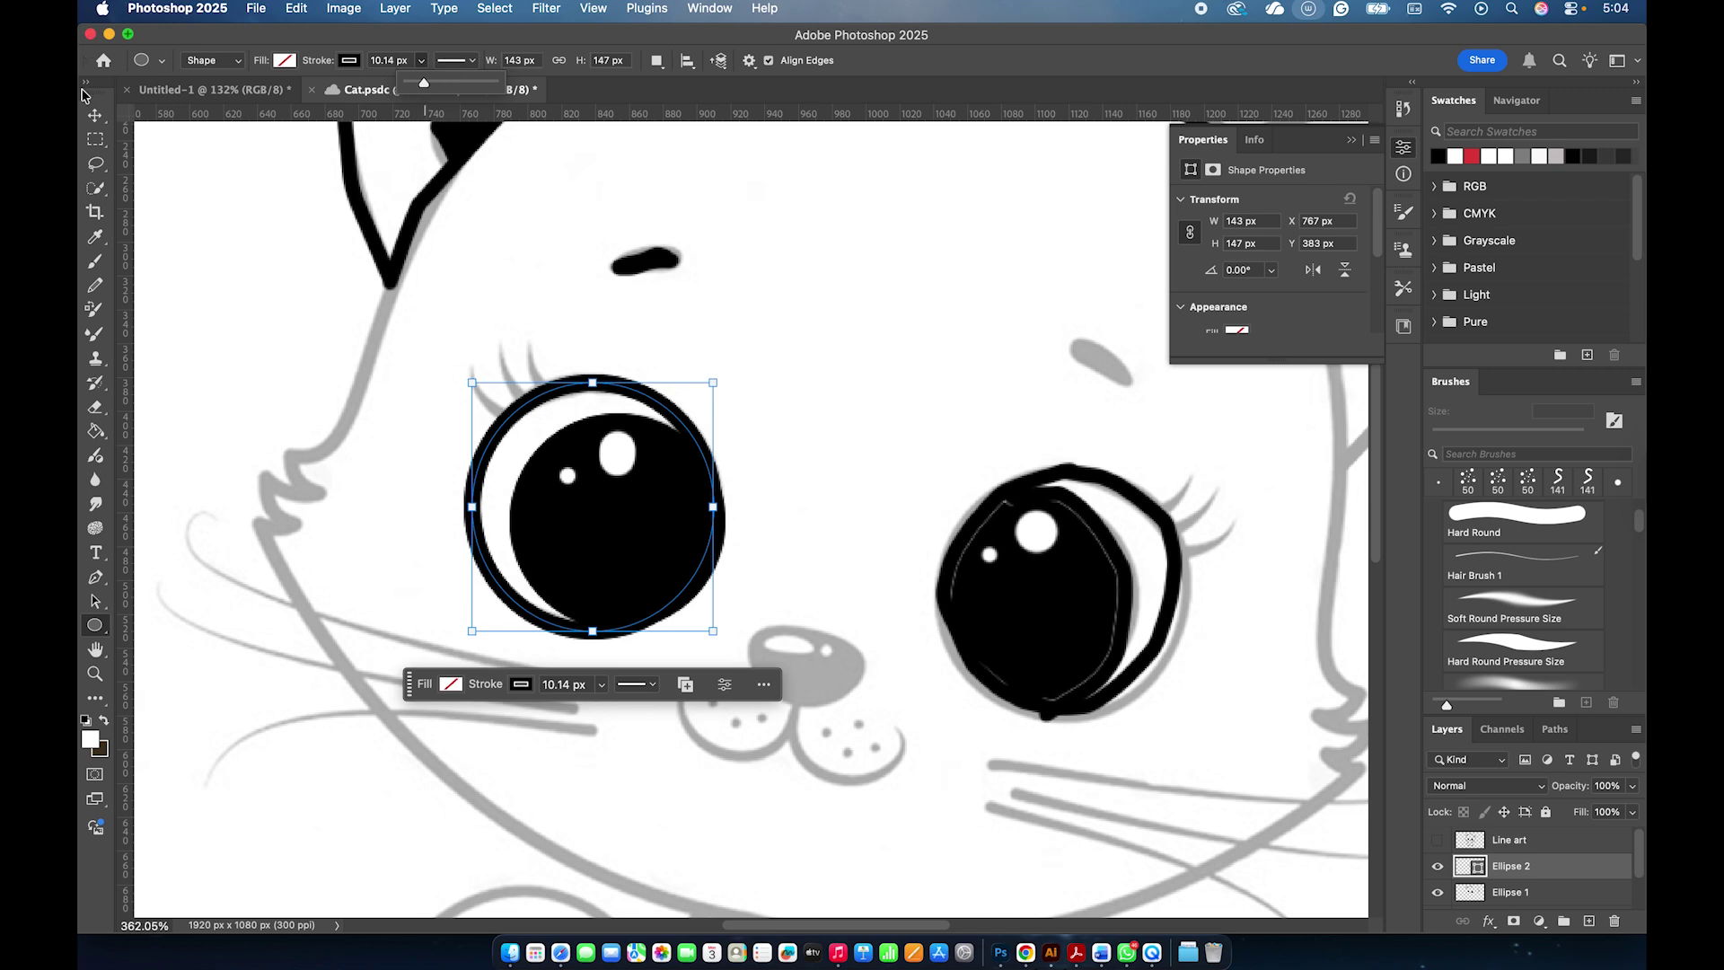
Rasterize the Ellipse 2 layer and merge it with the Ellipse 1 layer.
click(95, 115)
click(1596, 898)
click(1596, 867)
right_click(1595, 868)
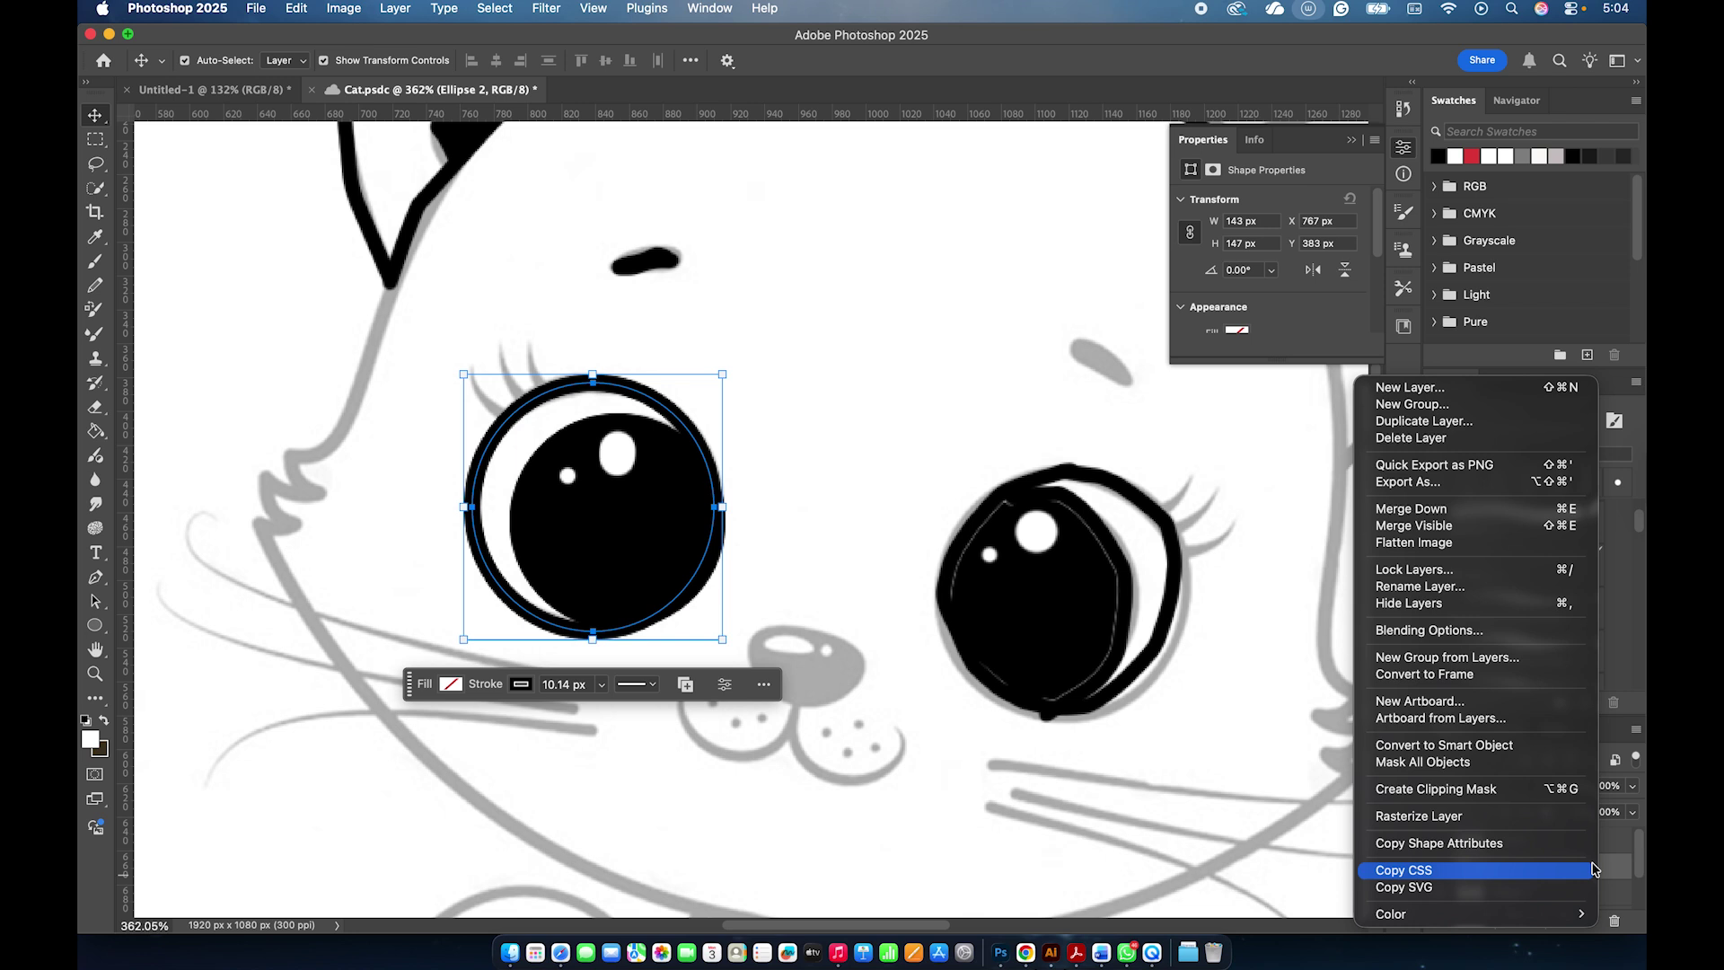
click(1537, 818)
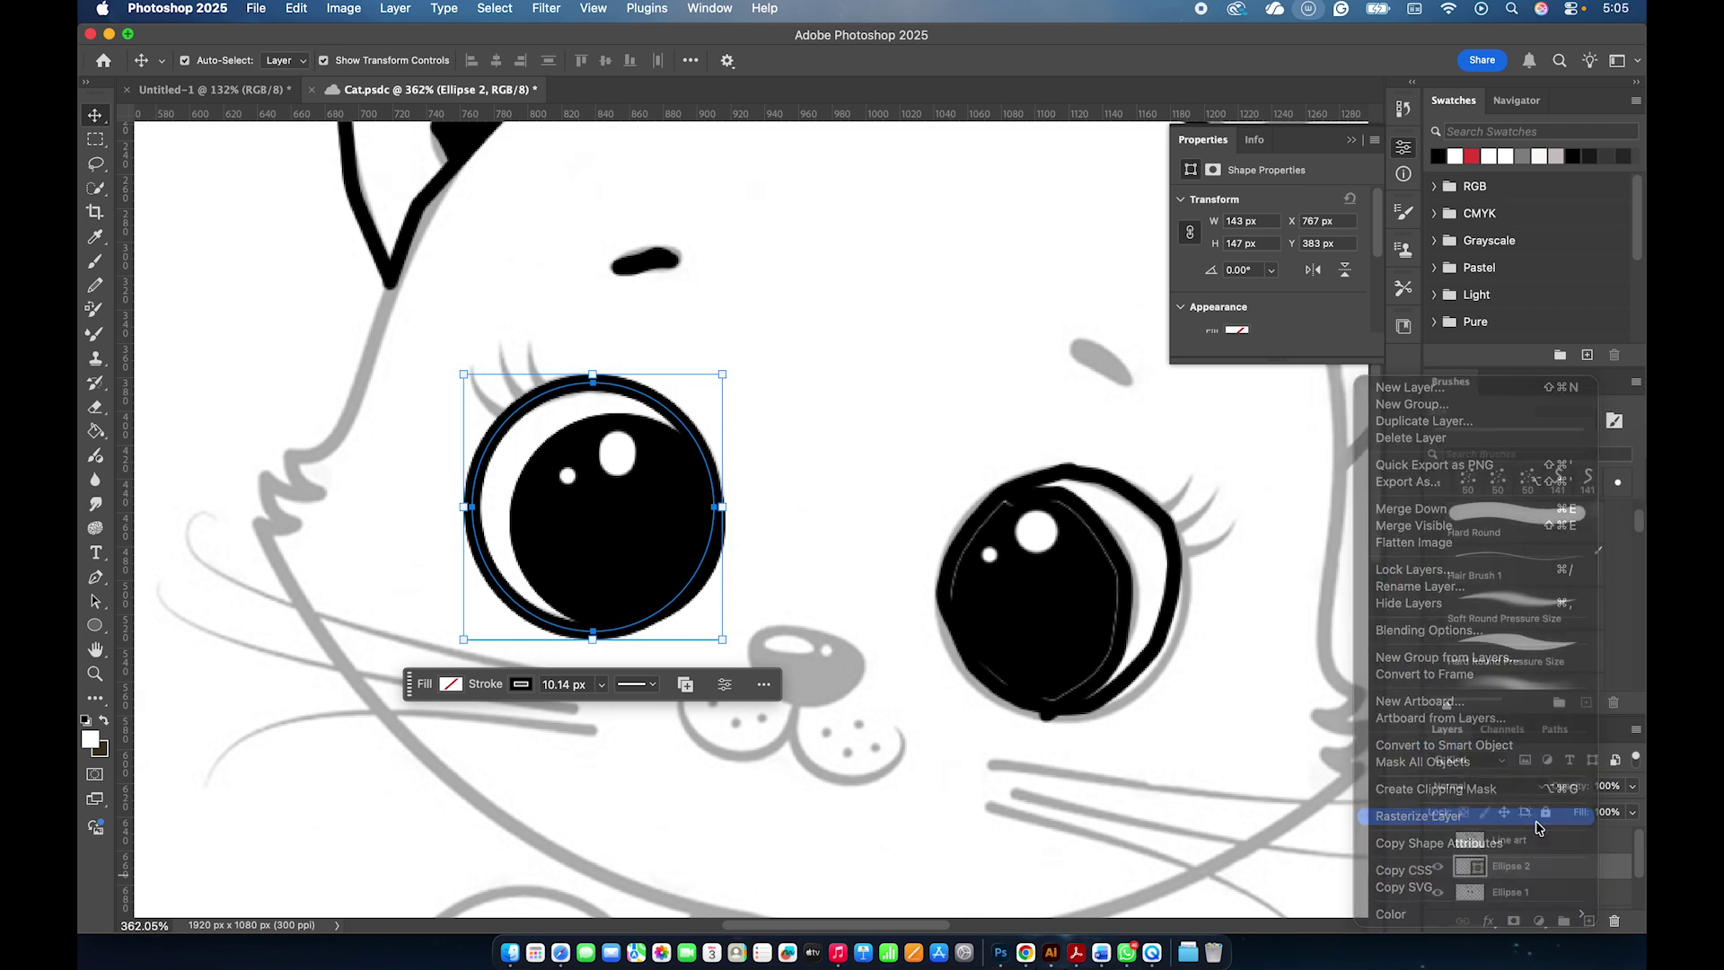
click(1571, 895)
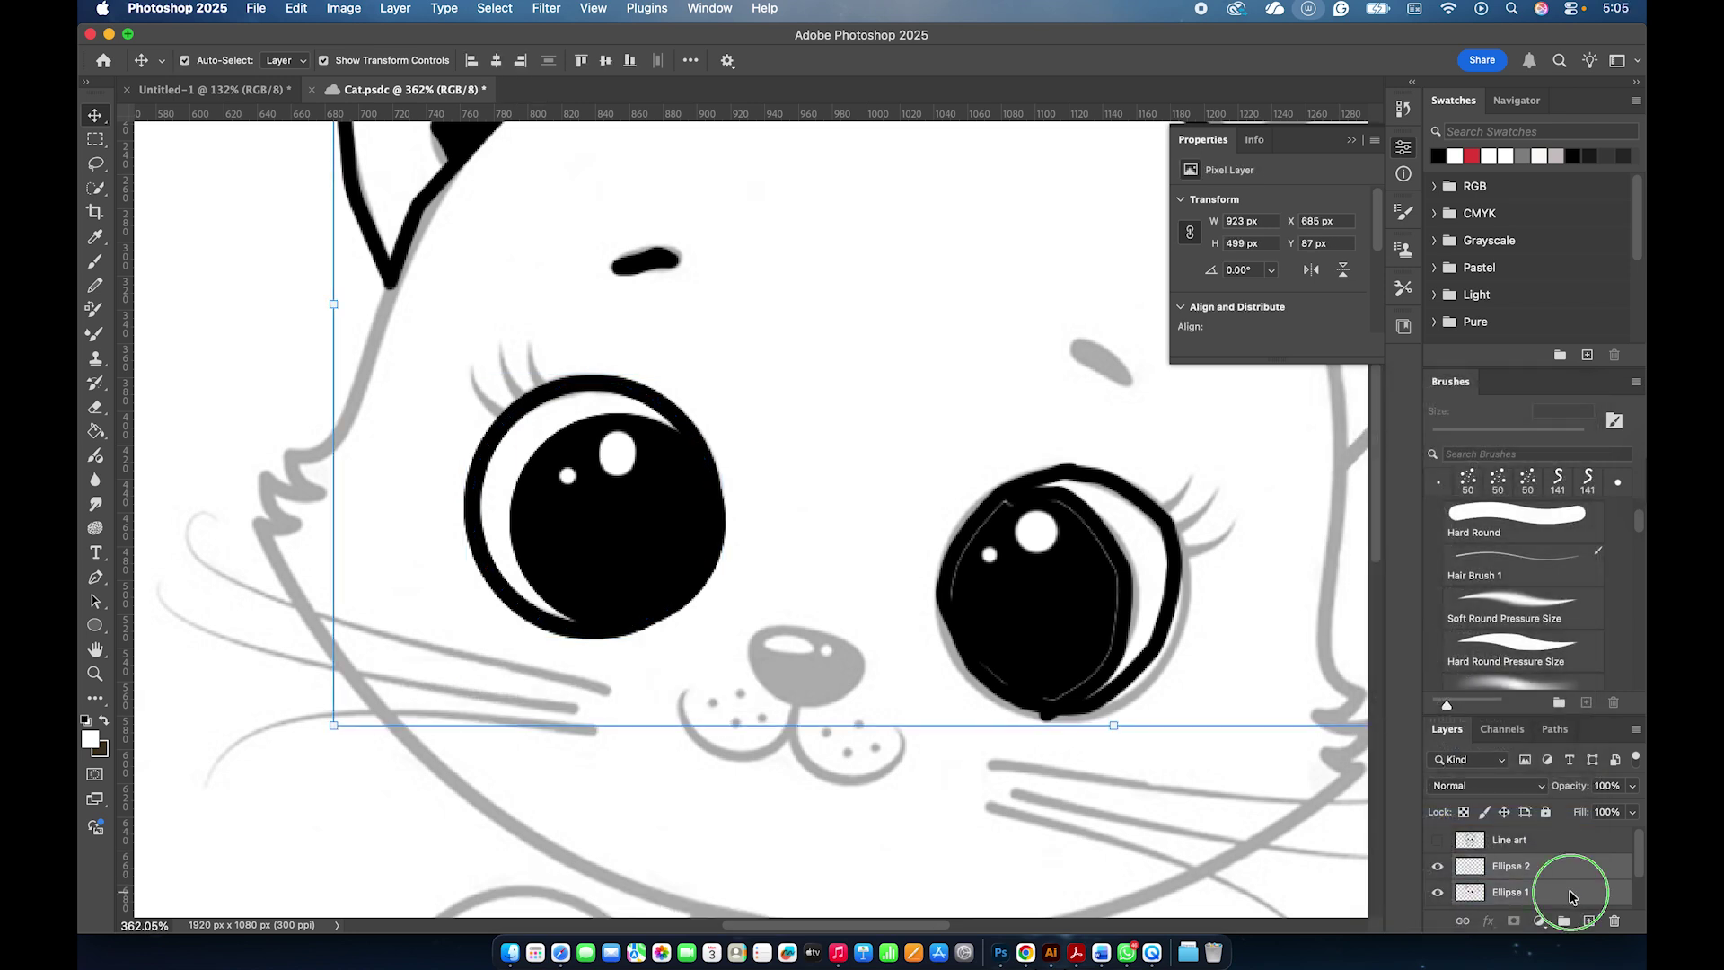
right_click(1571, 894)
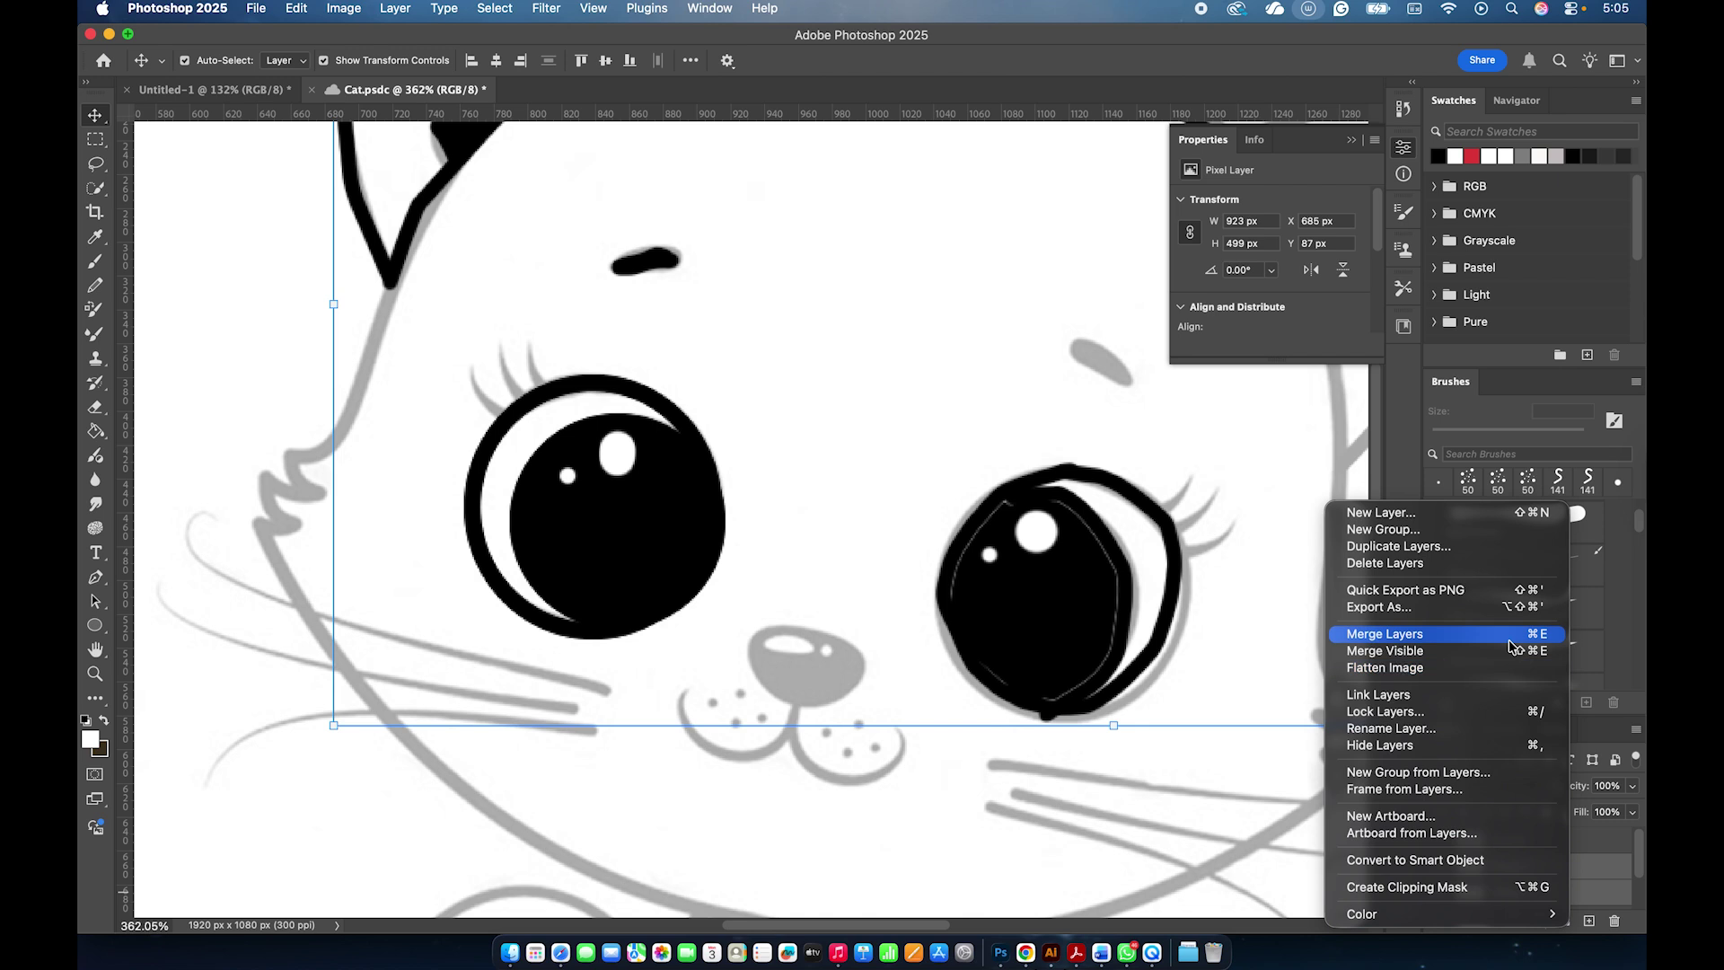
click(1437, 634)
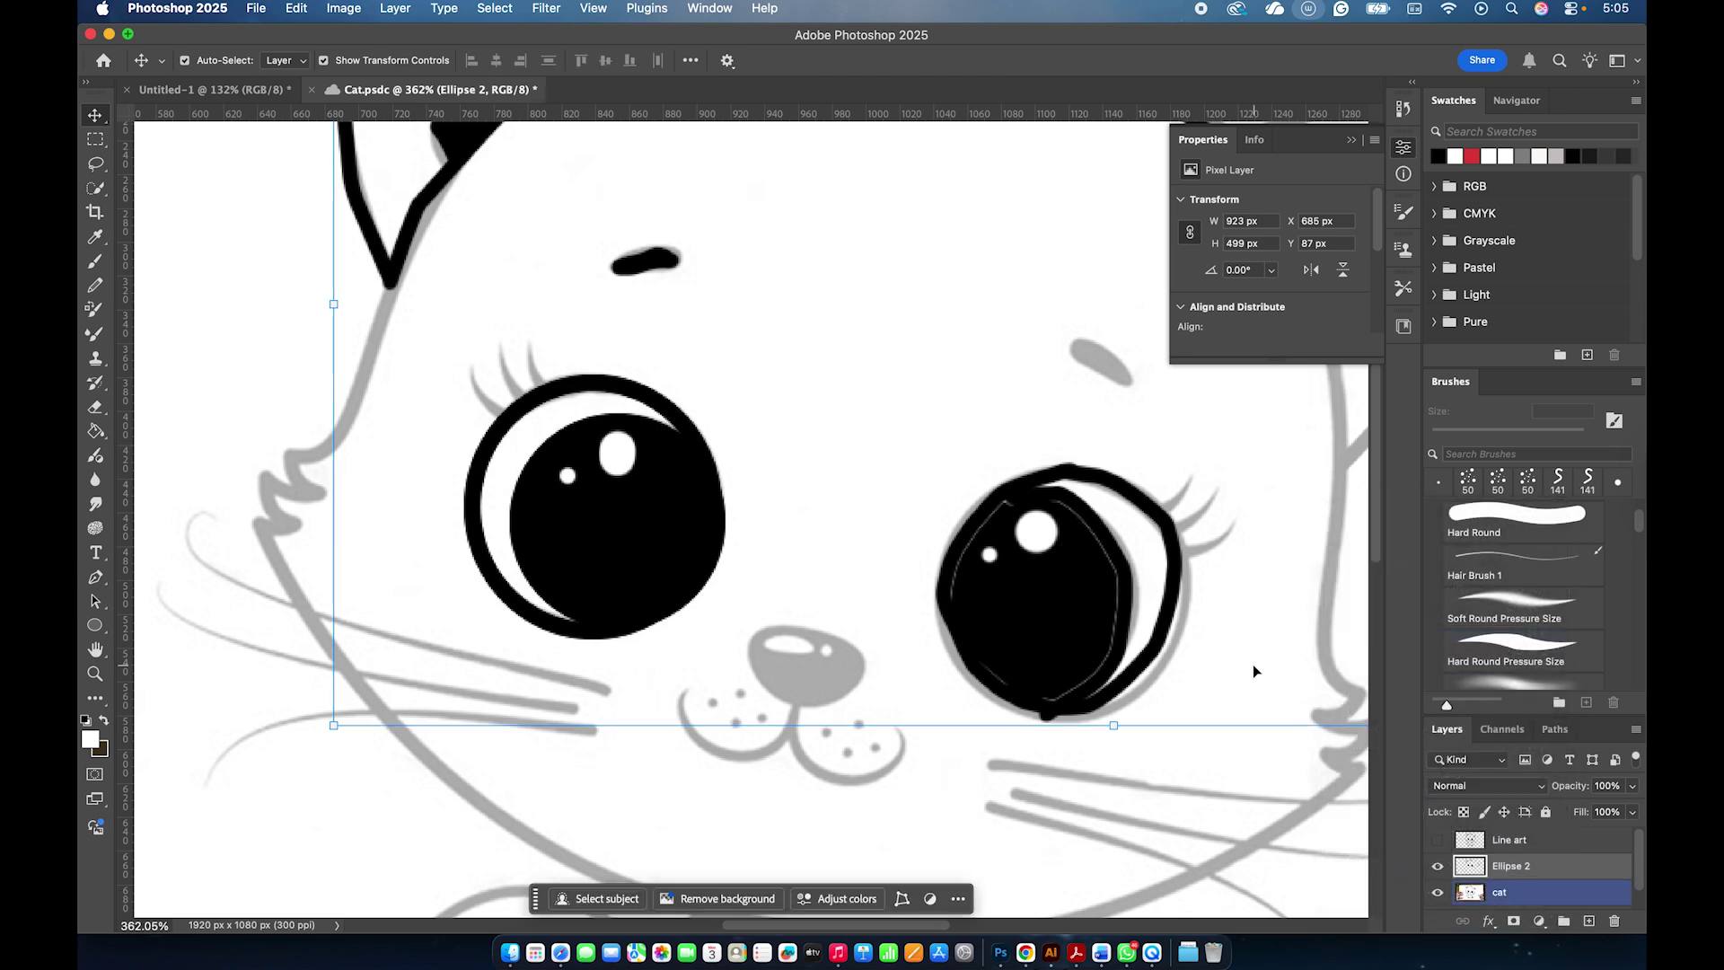
Reduce the Brush tool's size to 8 px and make the merged Ellipse 2 layer active, undoing any test stroke.
click(884, 397)
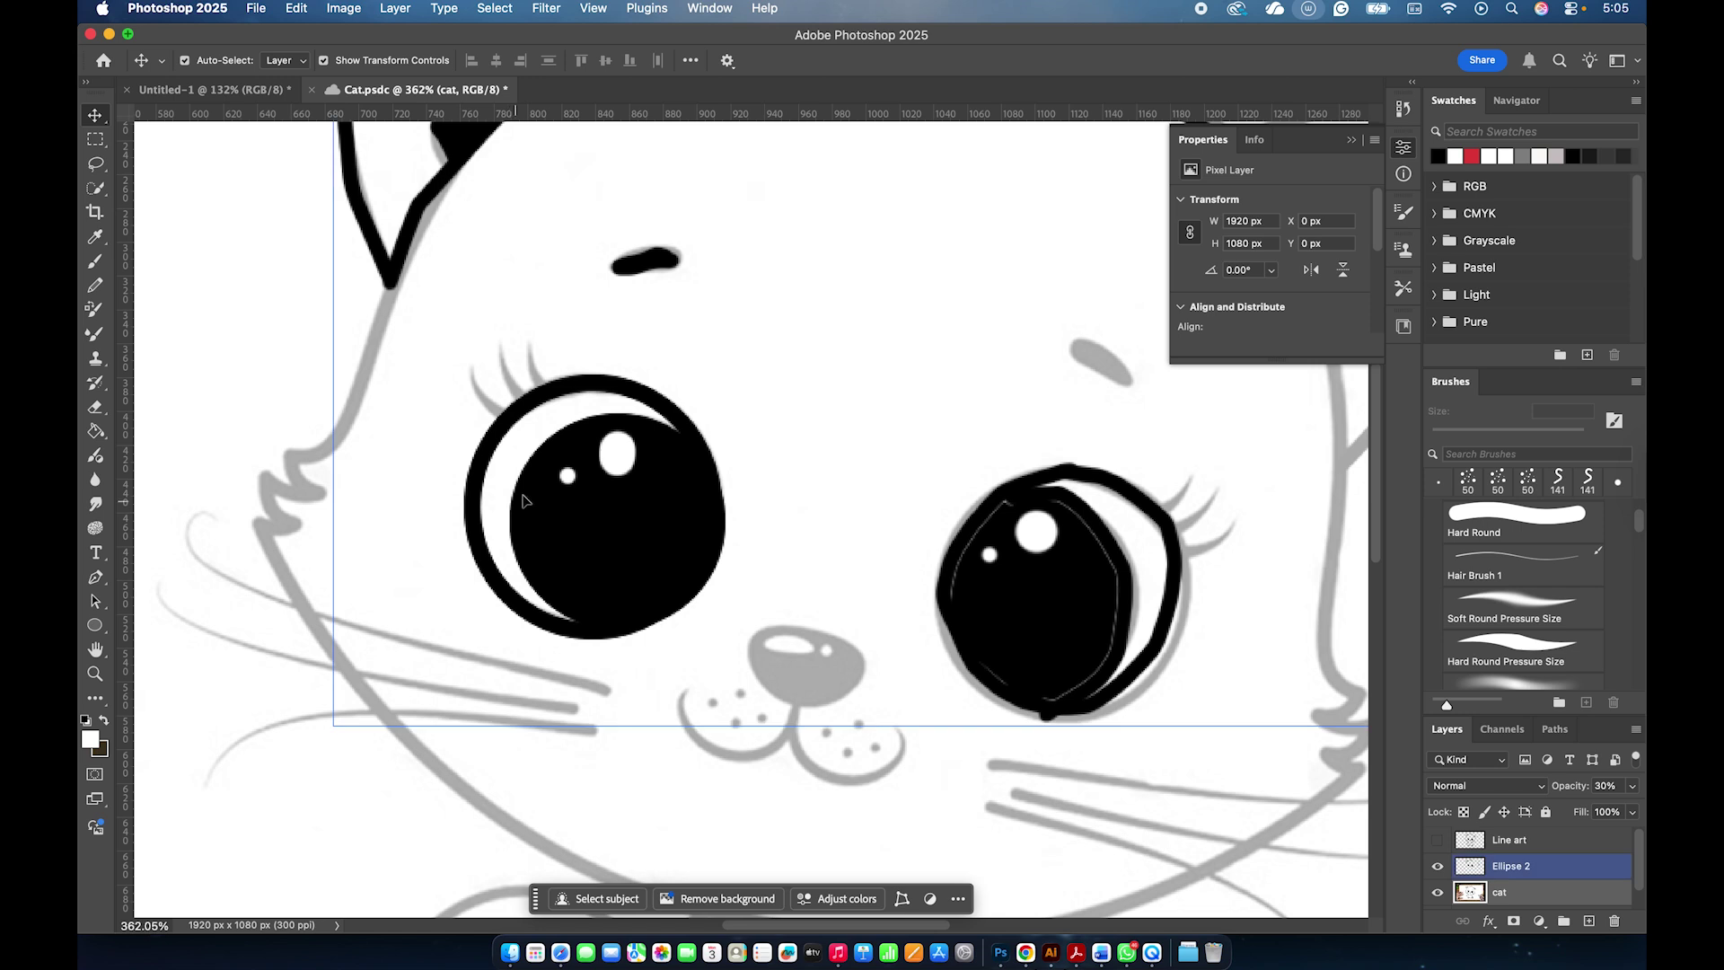
key(b)
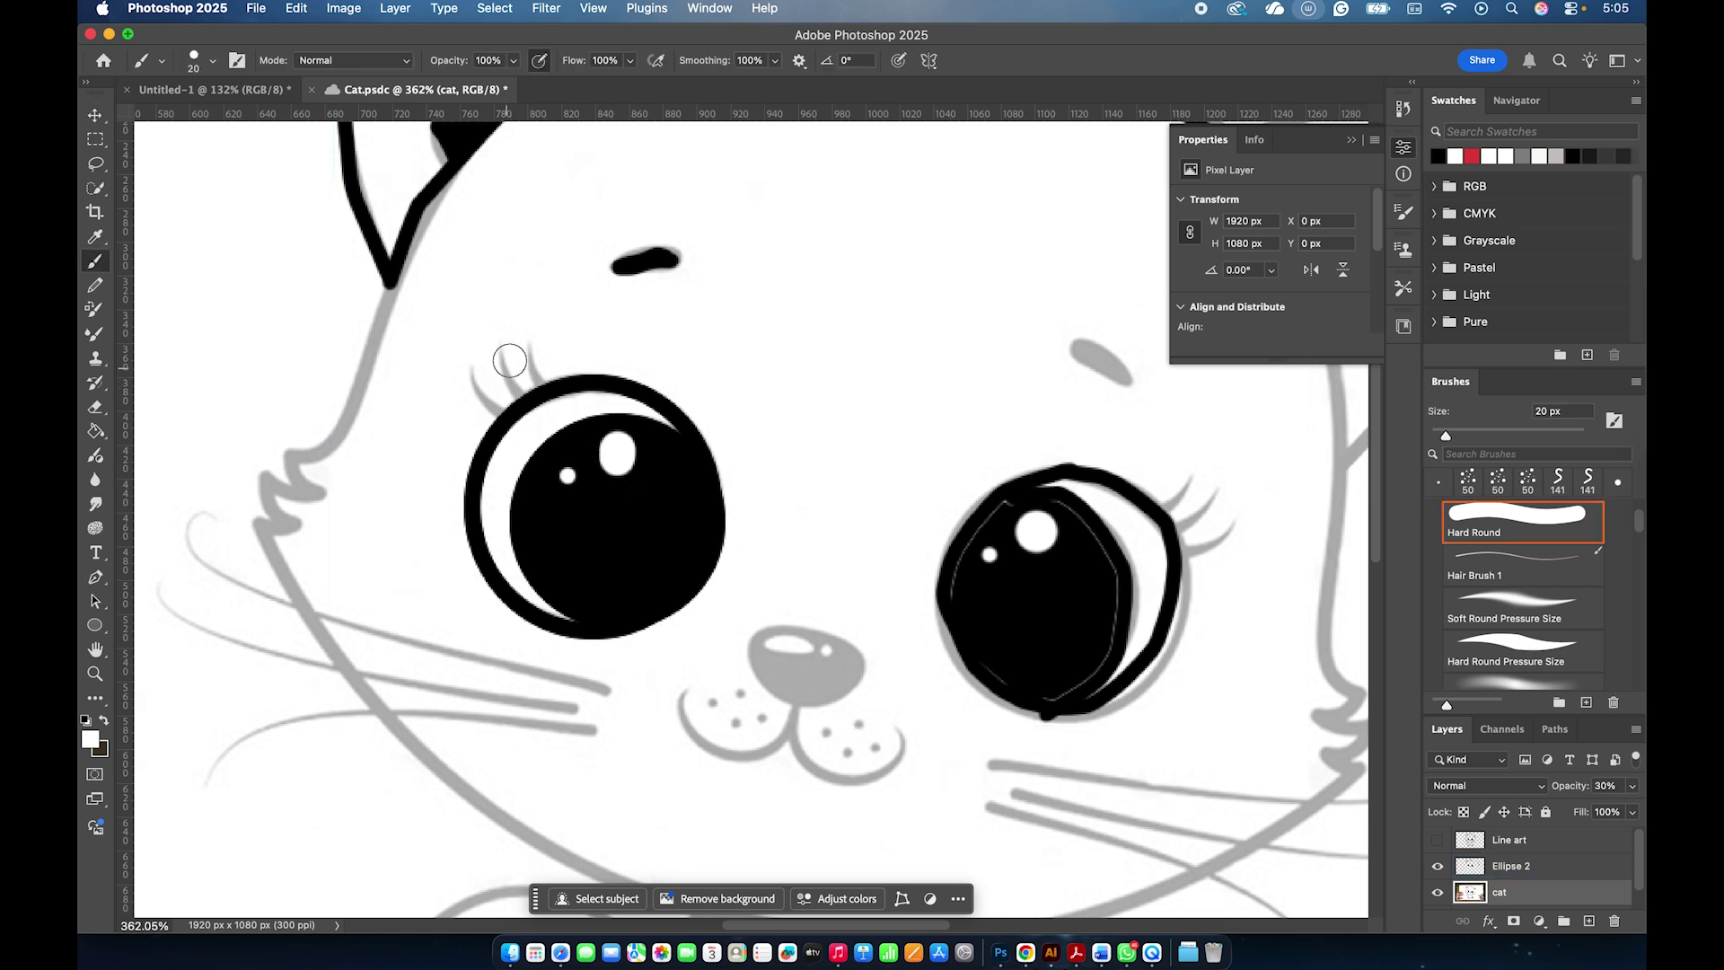
key(bracketleft)
key(bracketleft)
click(1578, 873)
drag(544, 387, 540, 382)
key(super+z)
Set the foreground color to black (000000) and return to the Brush tool.
key(i)
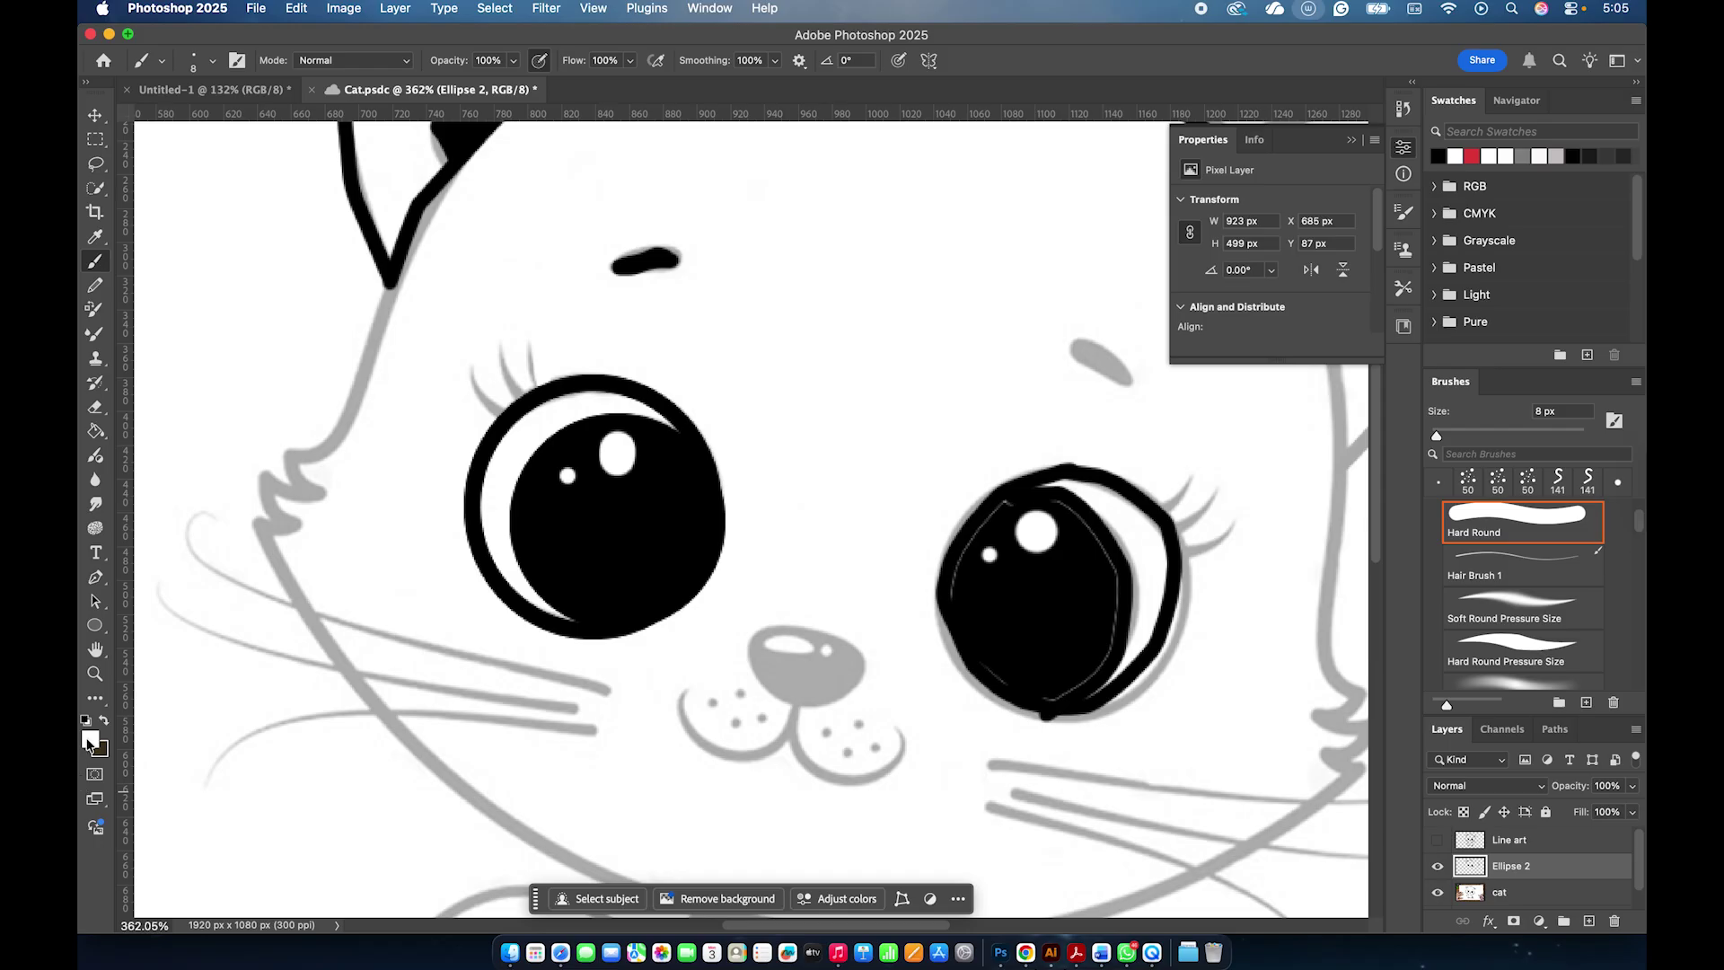
click(89, 738)
drag(715, 658, 653, 738)
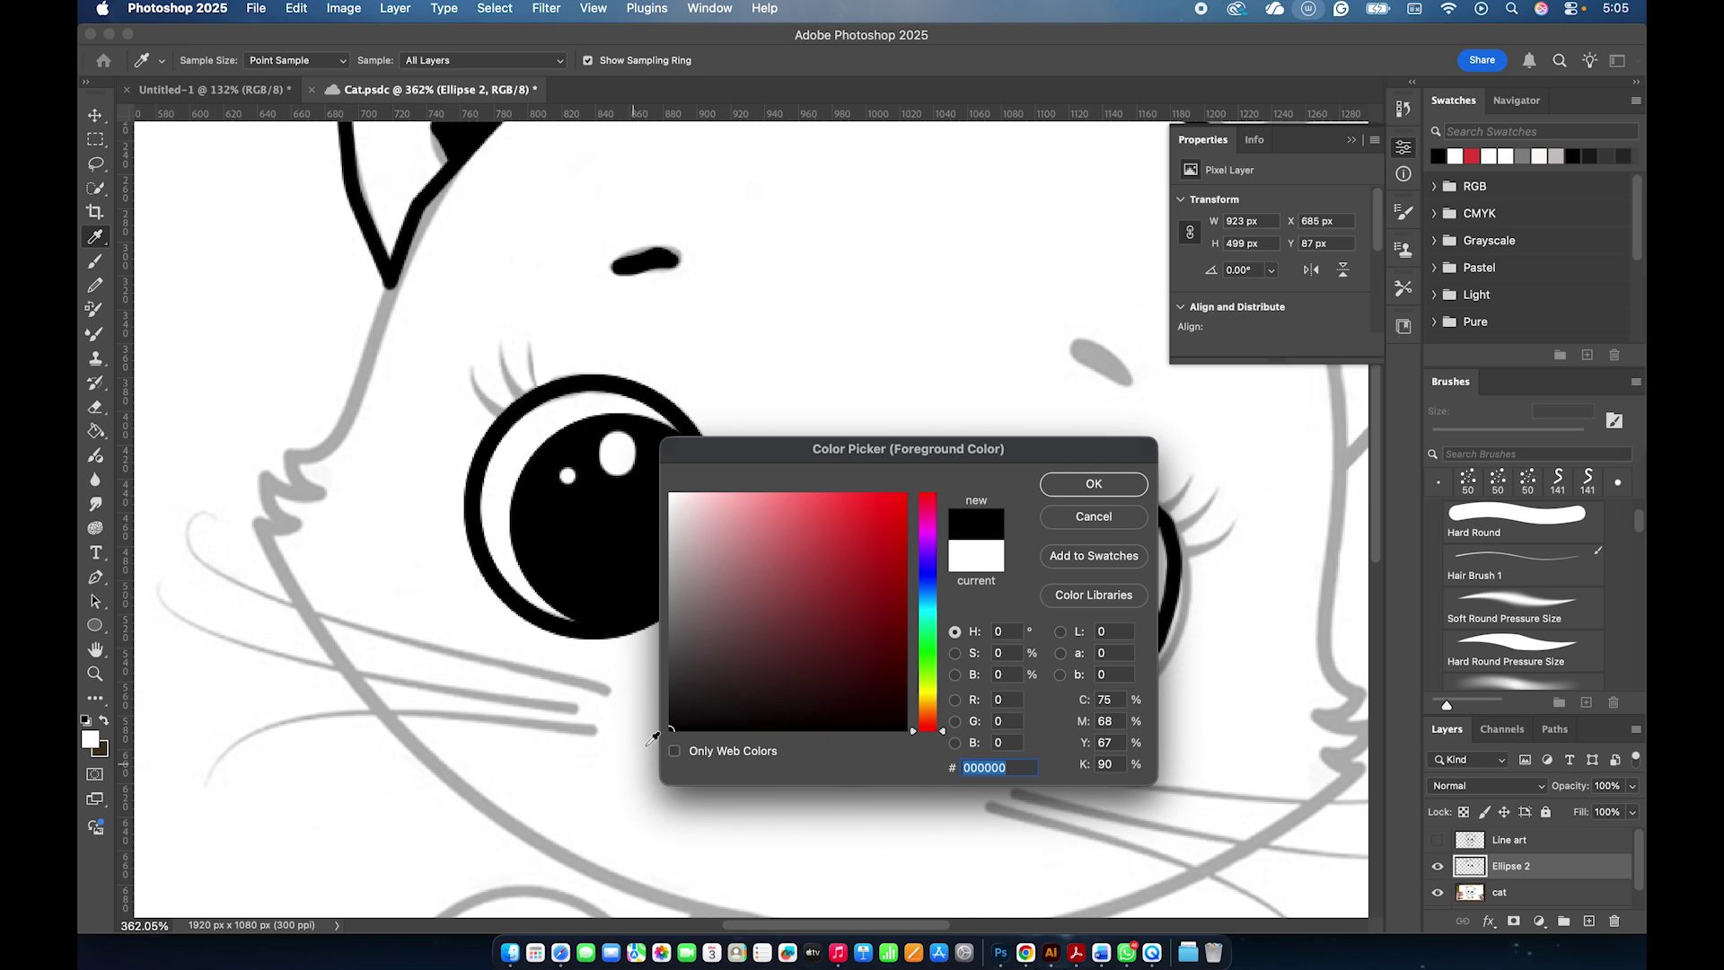
click(1067, 488)
key(b)
Try tracing the outermost eyelash of the left-hand eye with the plain 8 px brush, and undo the stroke.
scroll(474, 463, up, 3)
mouse_move(474, 463)
mouse_down()
mouse_move(428, 435)
mouse_move(422, 371)
mouse_up()
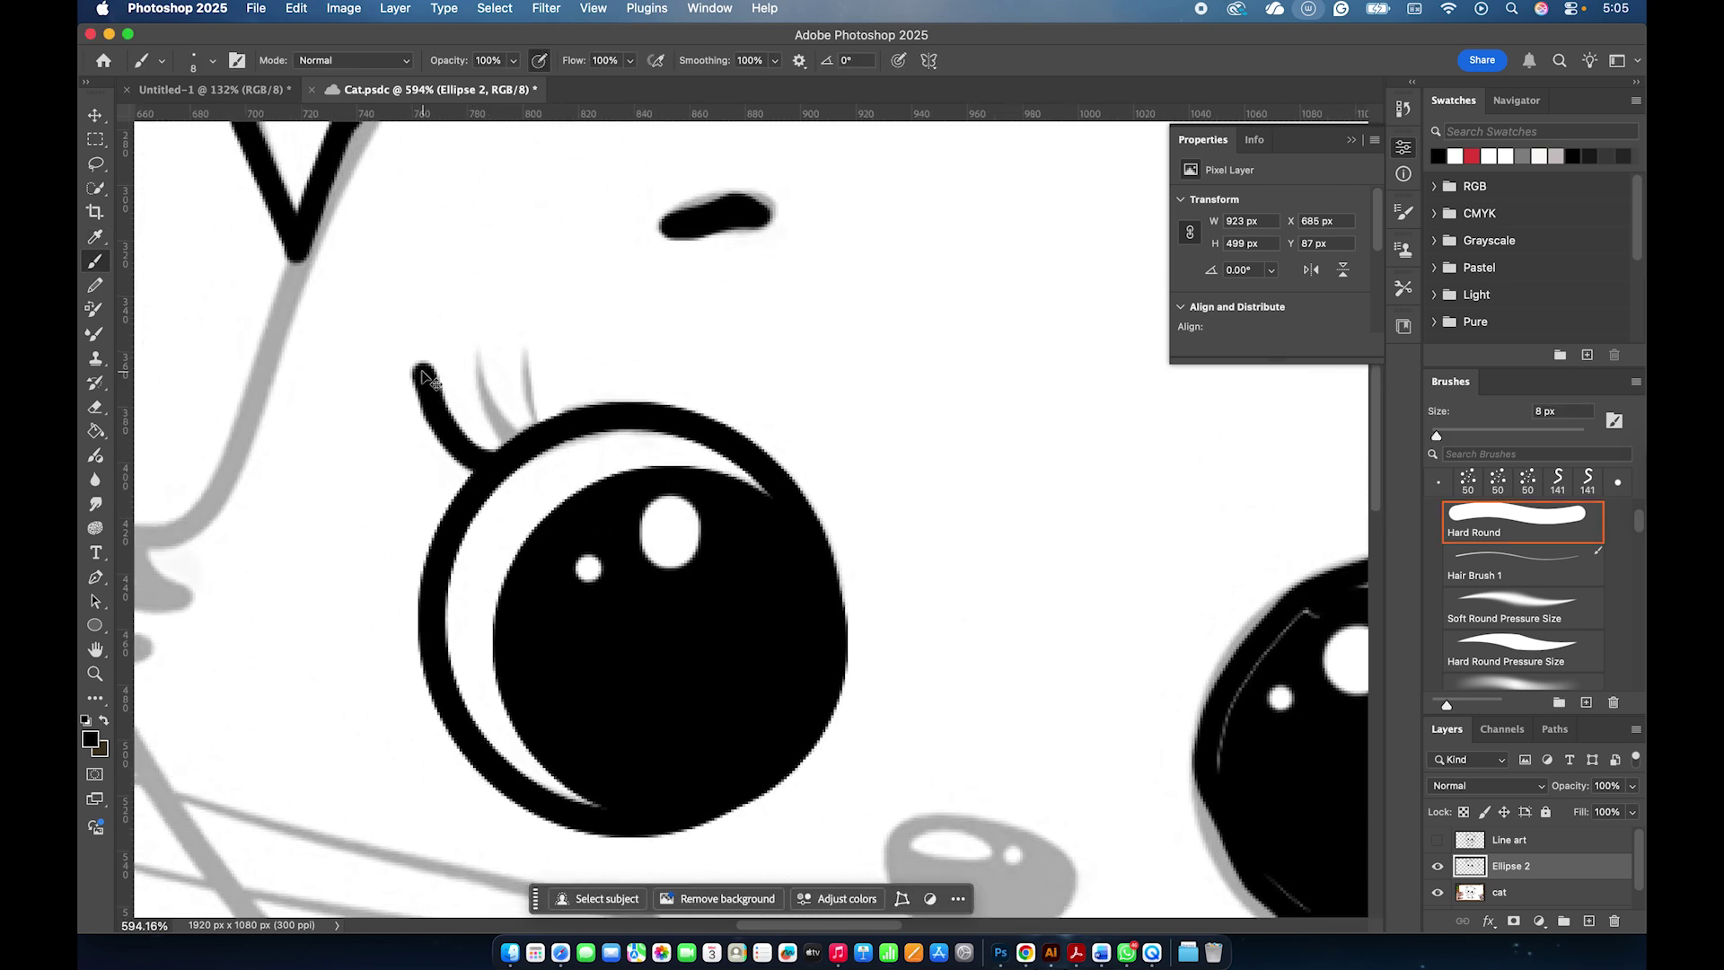
key(super+z)
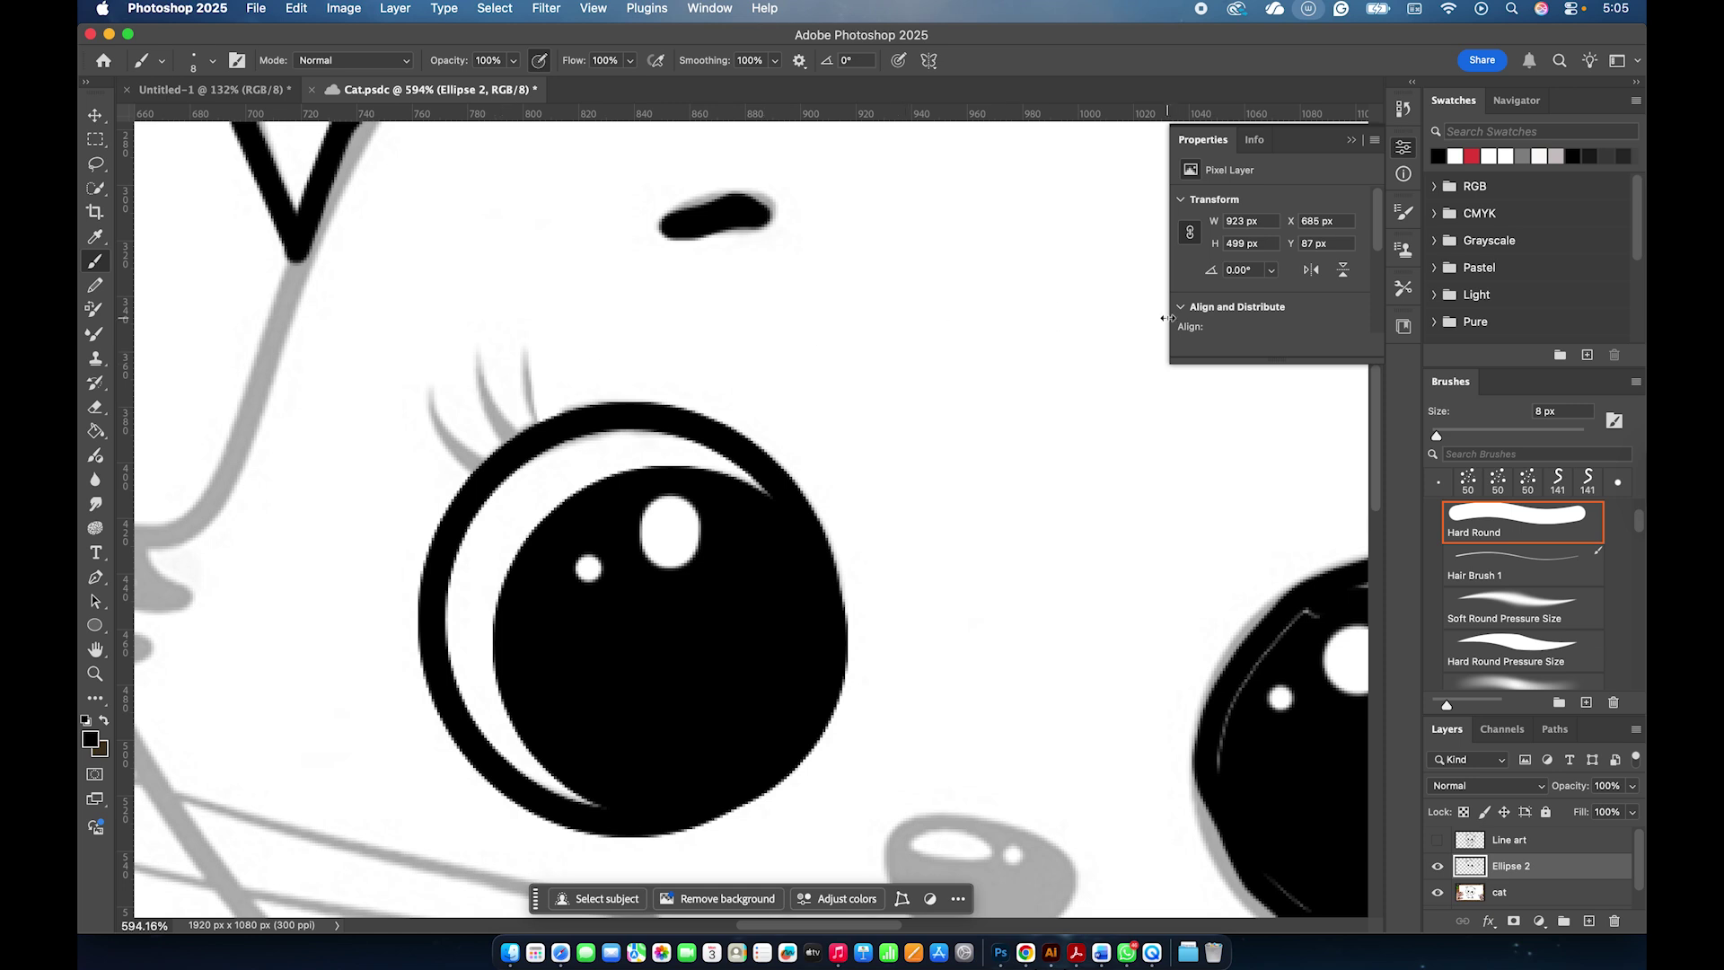
Enable Shape Dynamics for the brush with size controlled by Fade, and disable Transfer.
click(1404, 151)
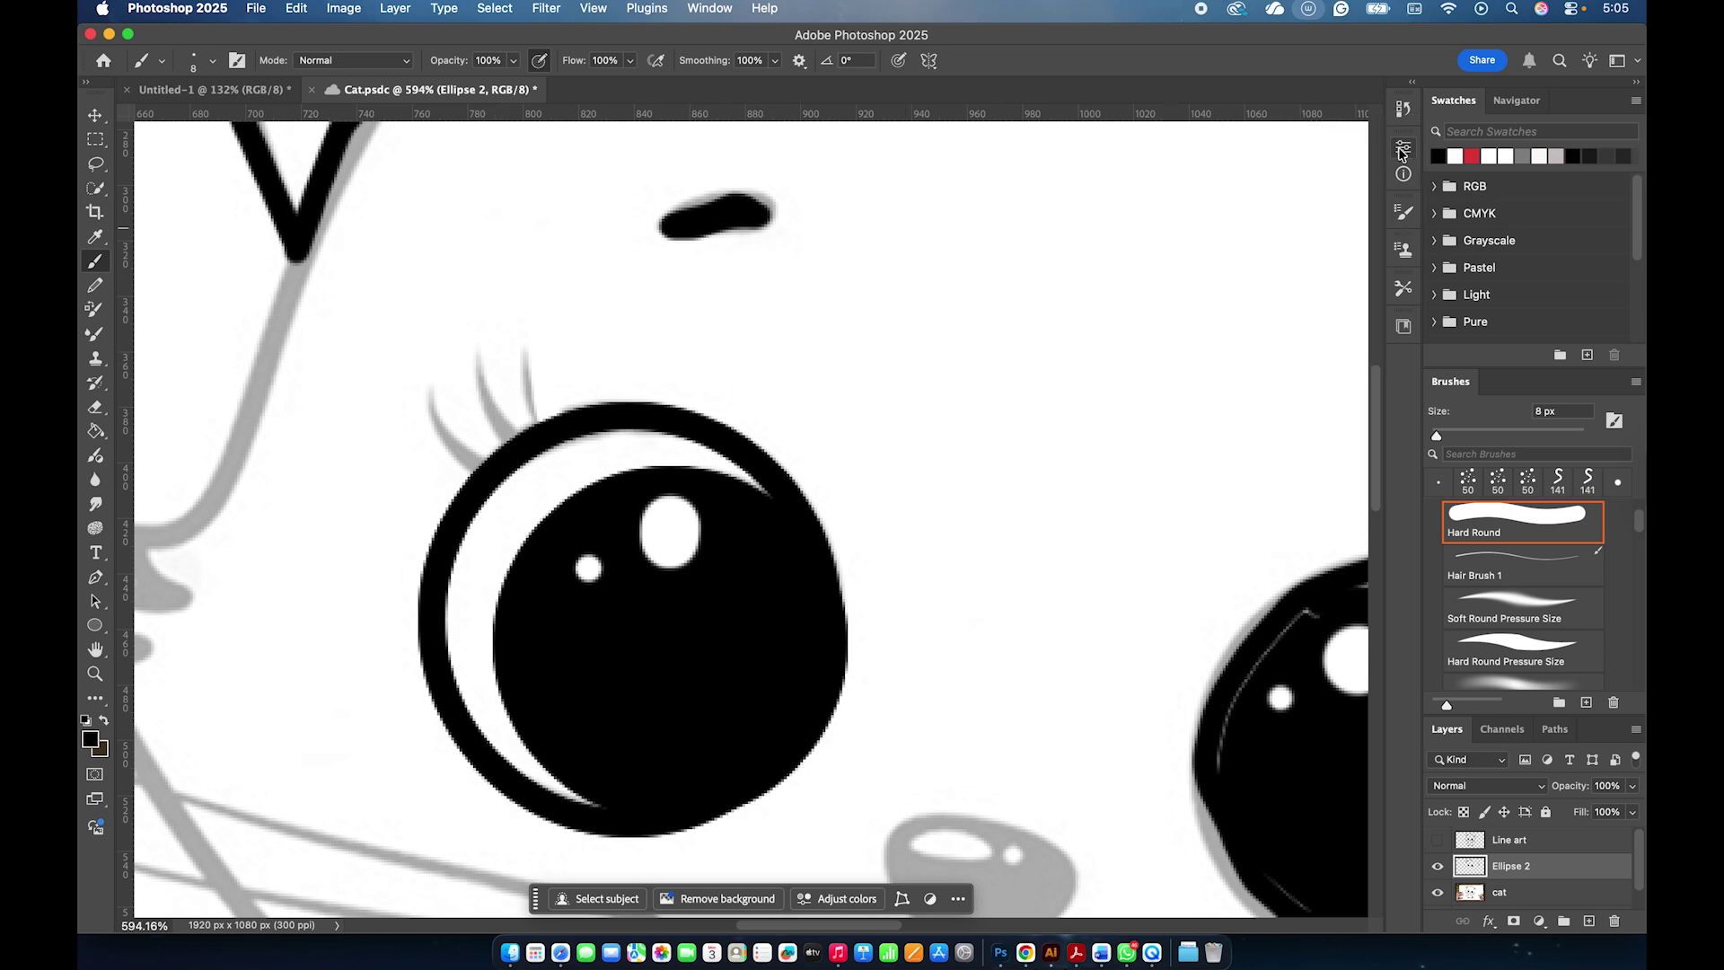
click(1403, 219)
click(1057, 287)
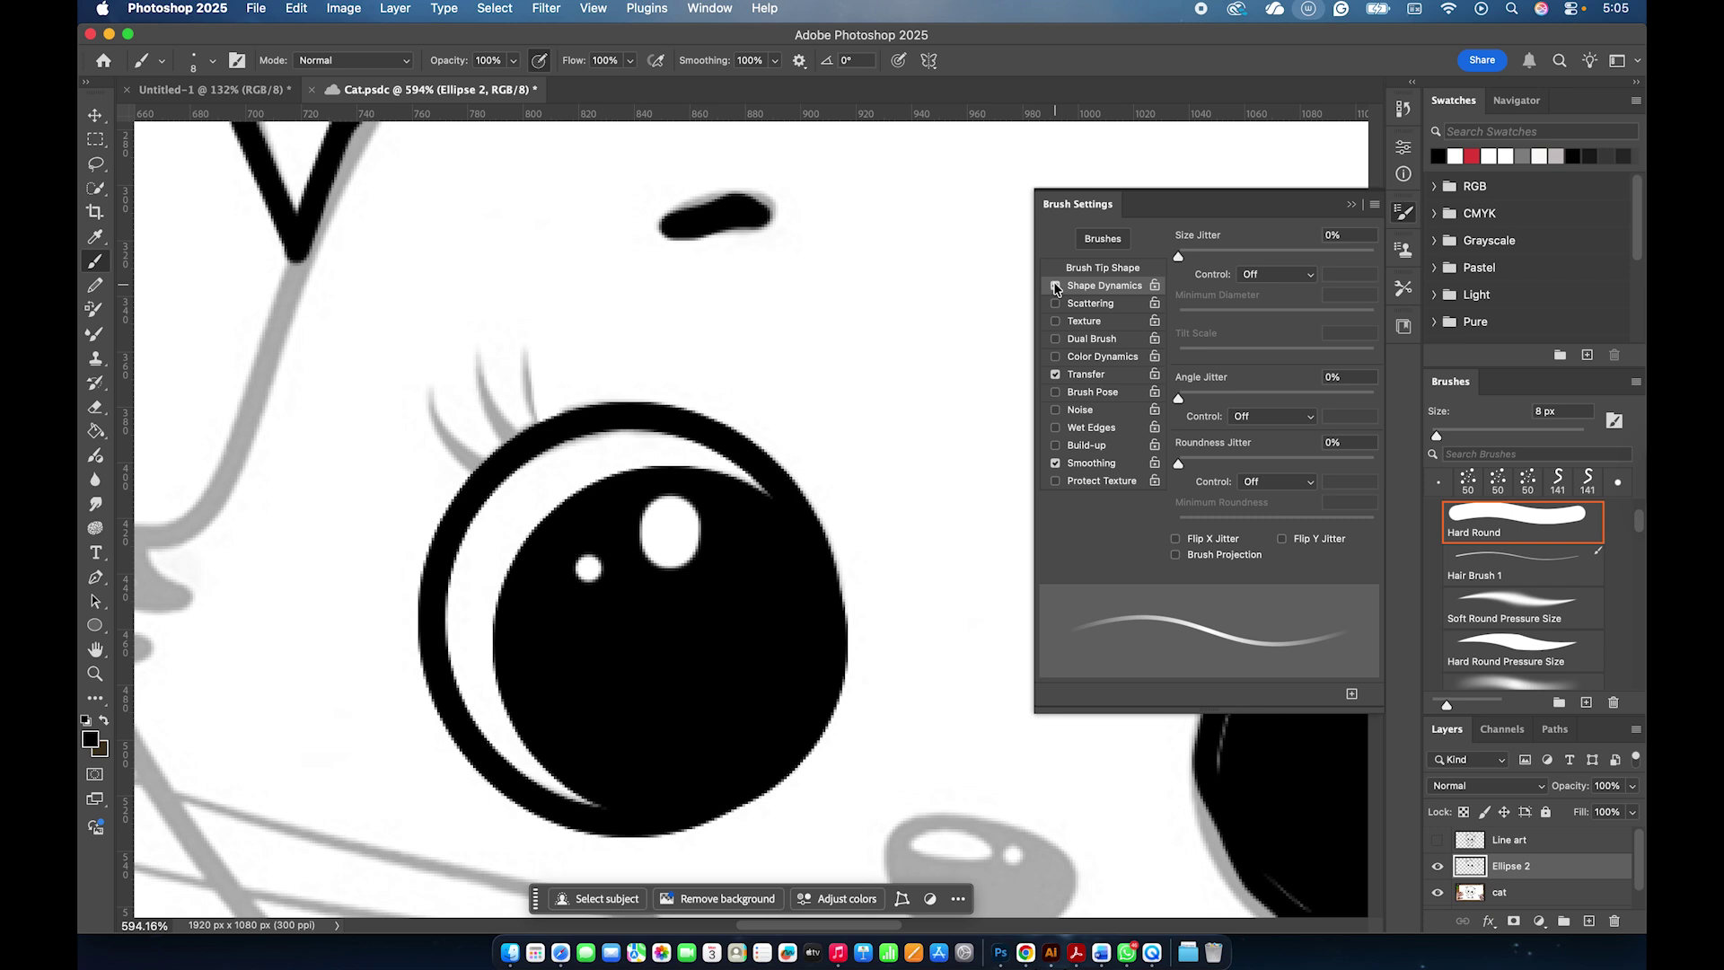
click(1261, 275)
click(1267, 296)
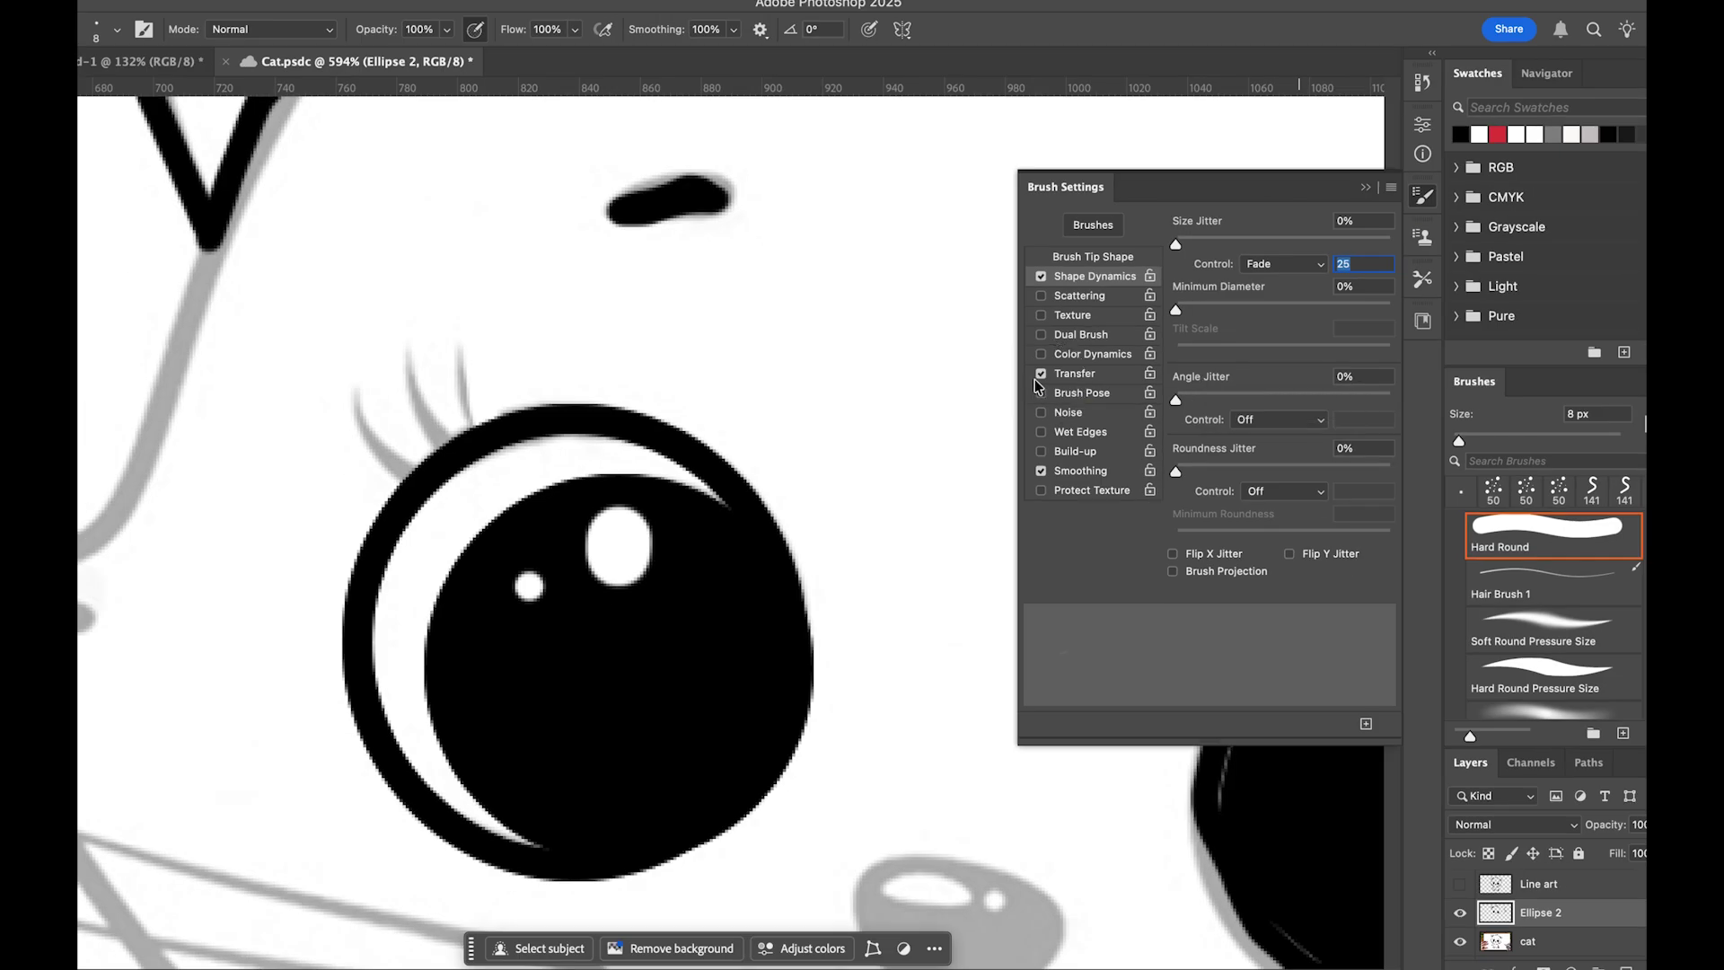
click(1041, 374)
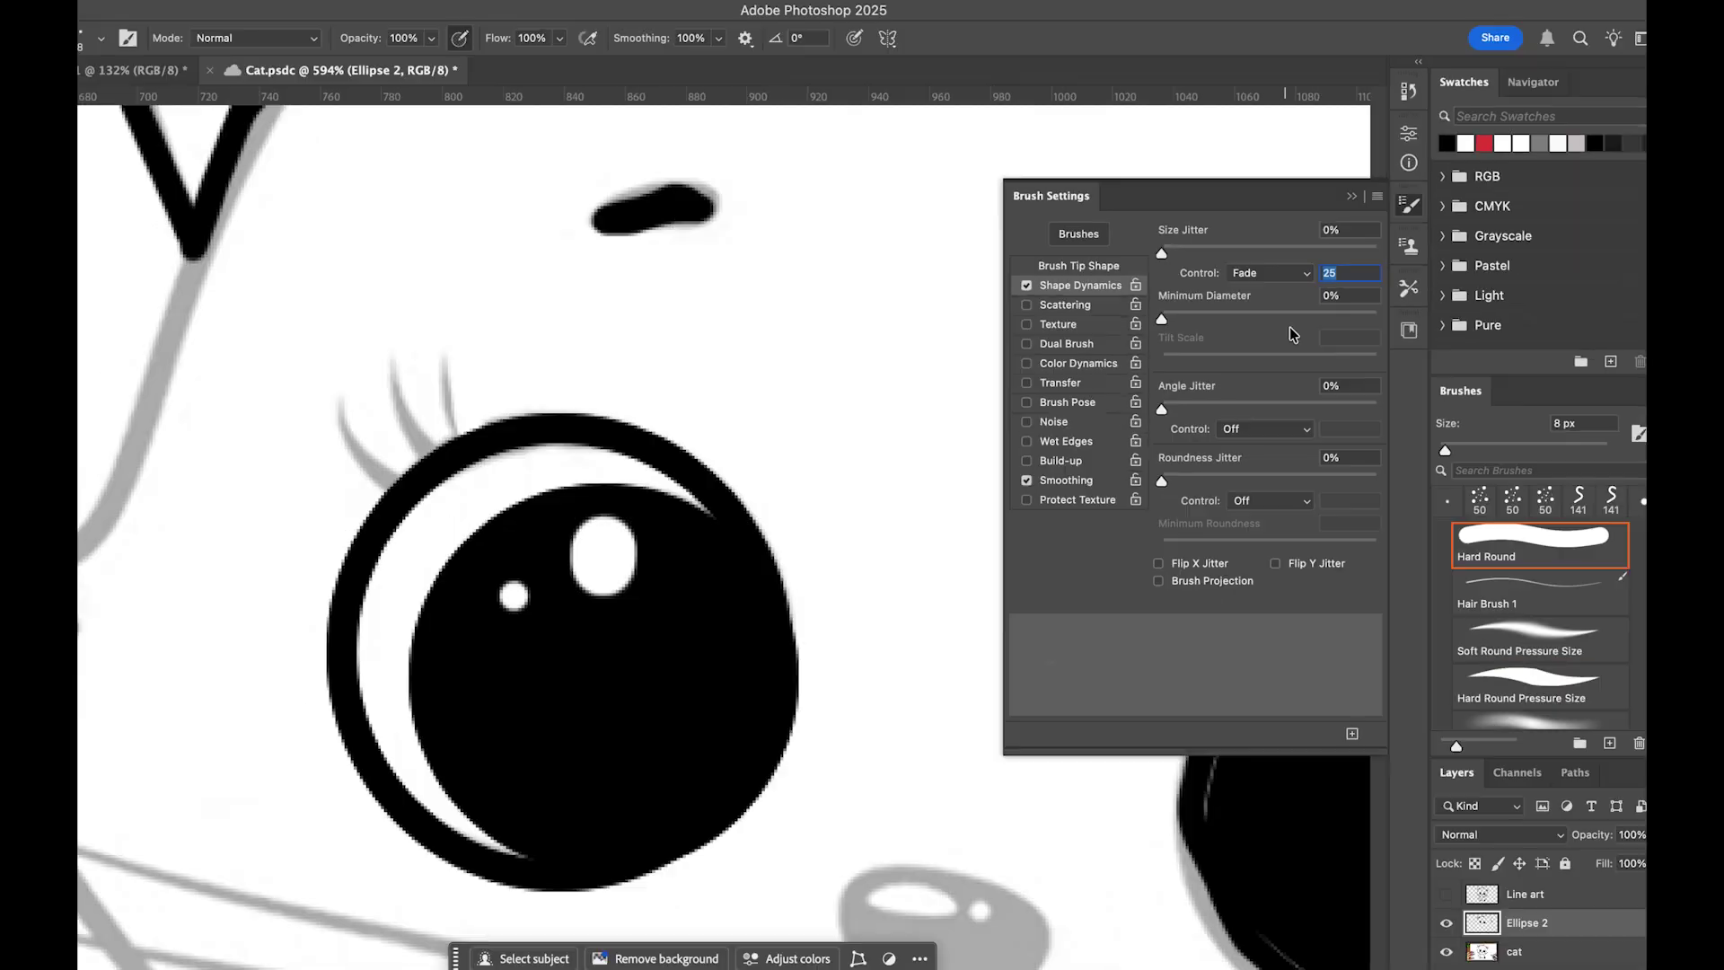
Turn off pressure control for opacity, and try a 62% minimum diameter before resetting it to 0%.
drag(1162, 320, 1293, 321)
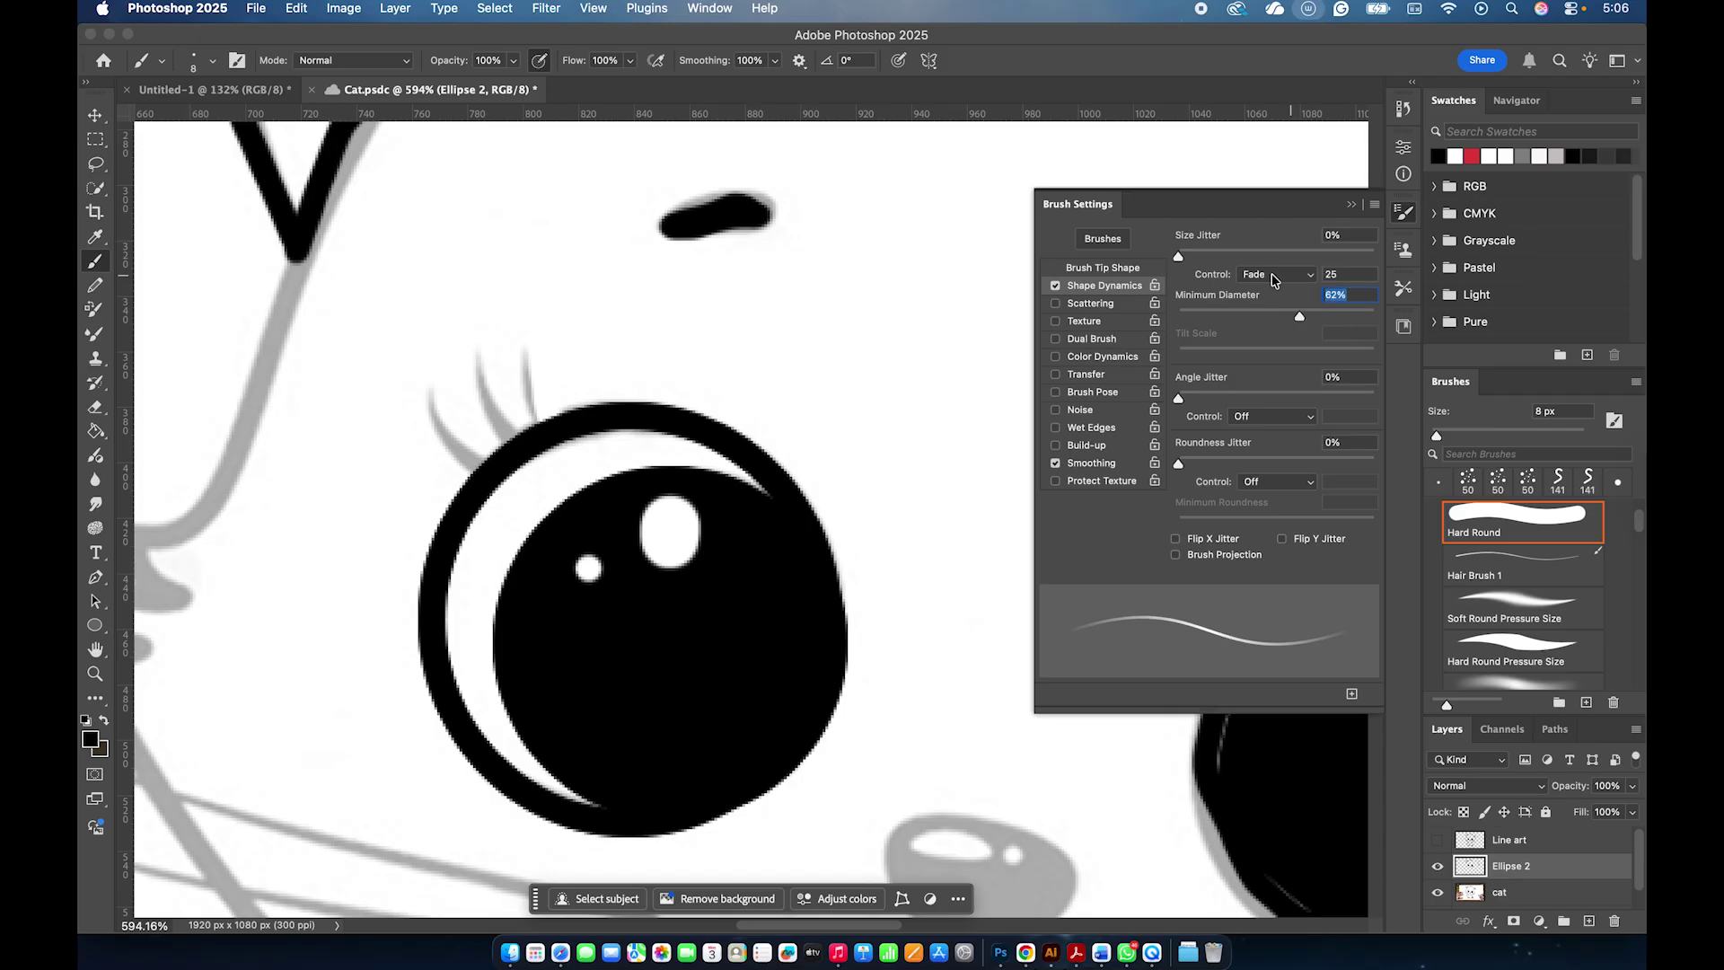
click(541, 61)
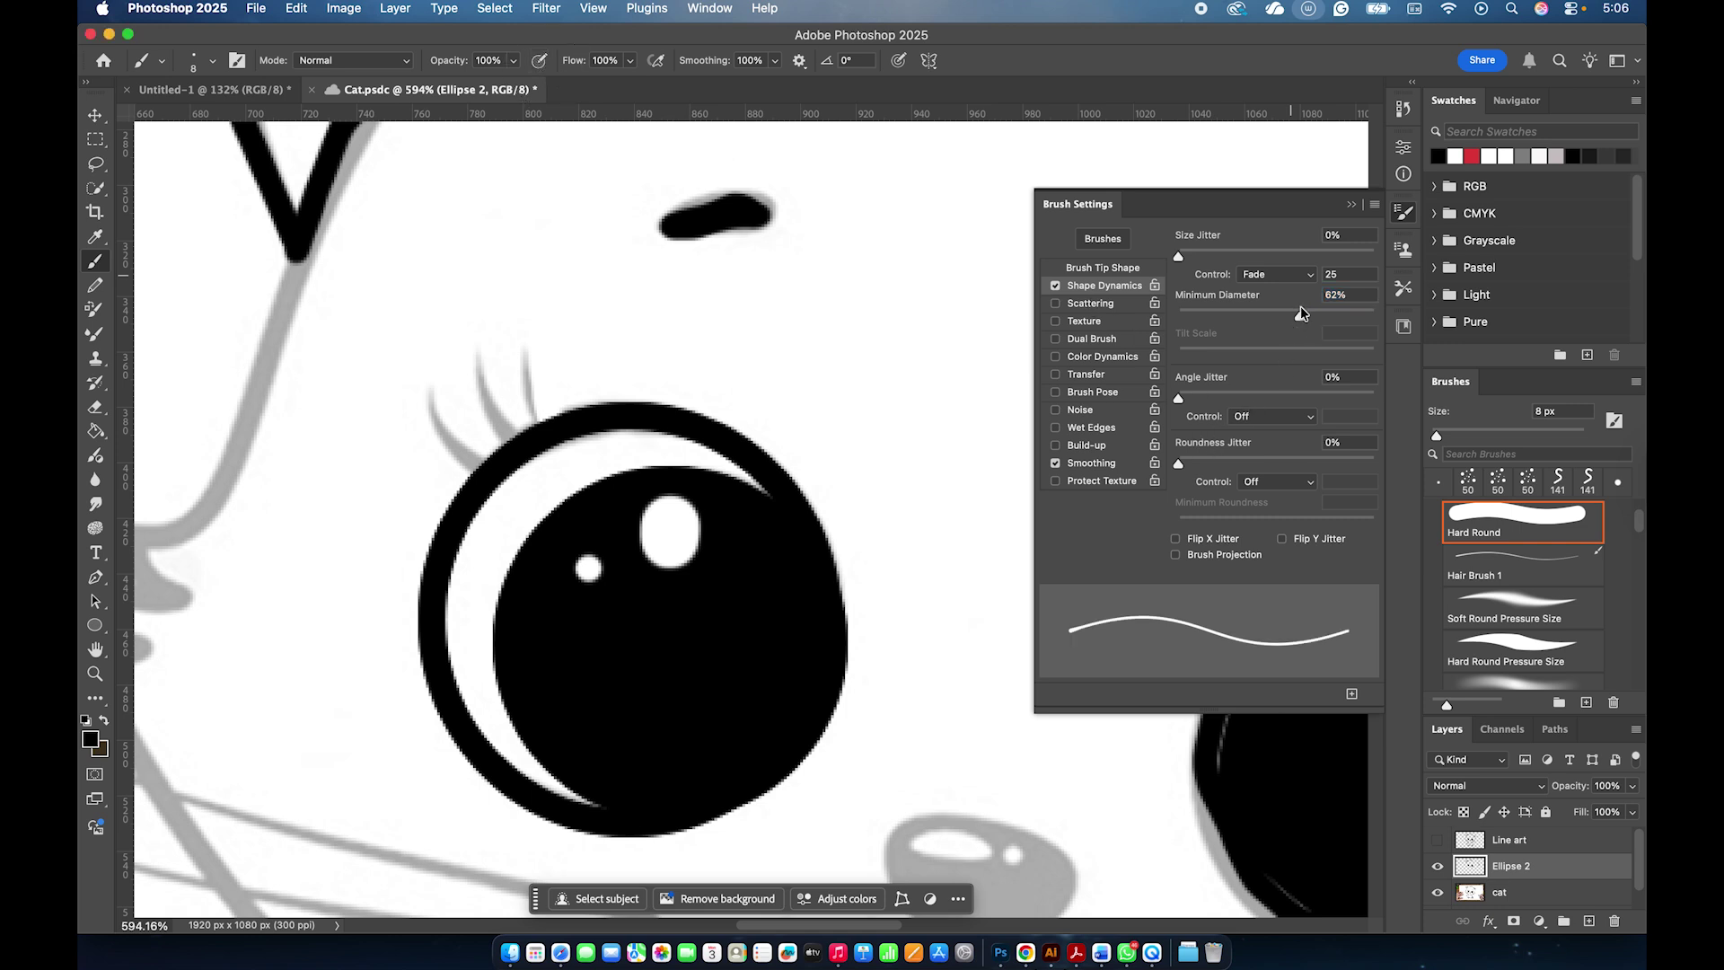
drag(1302, 316, 1165, 317)
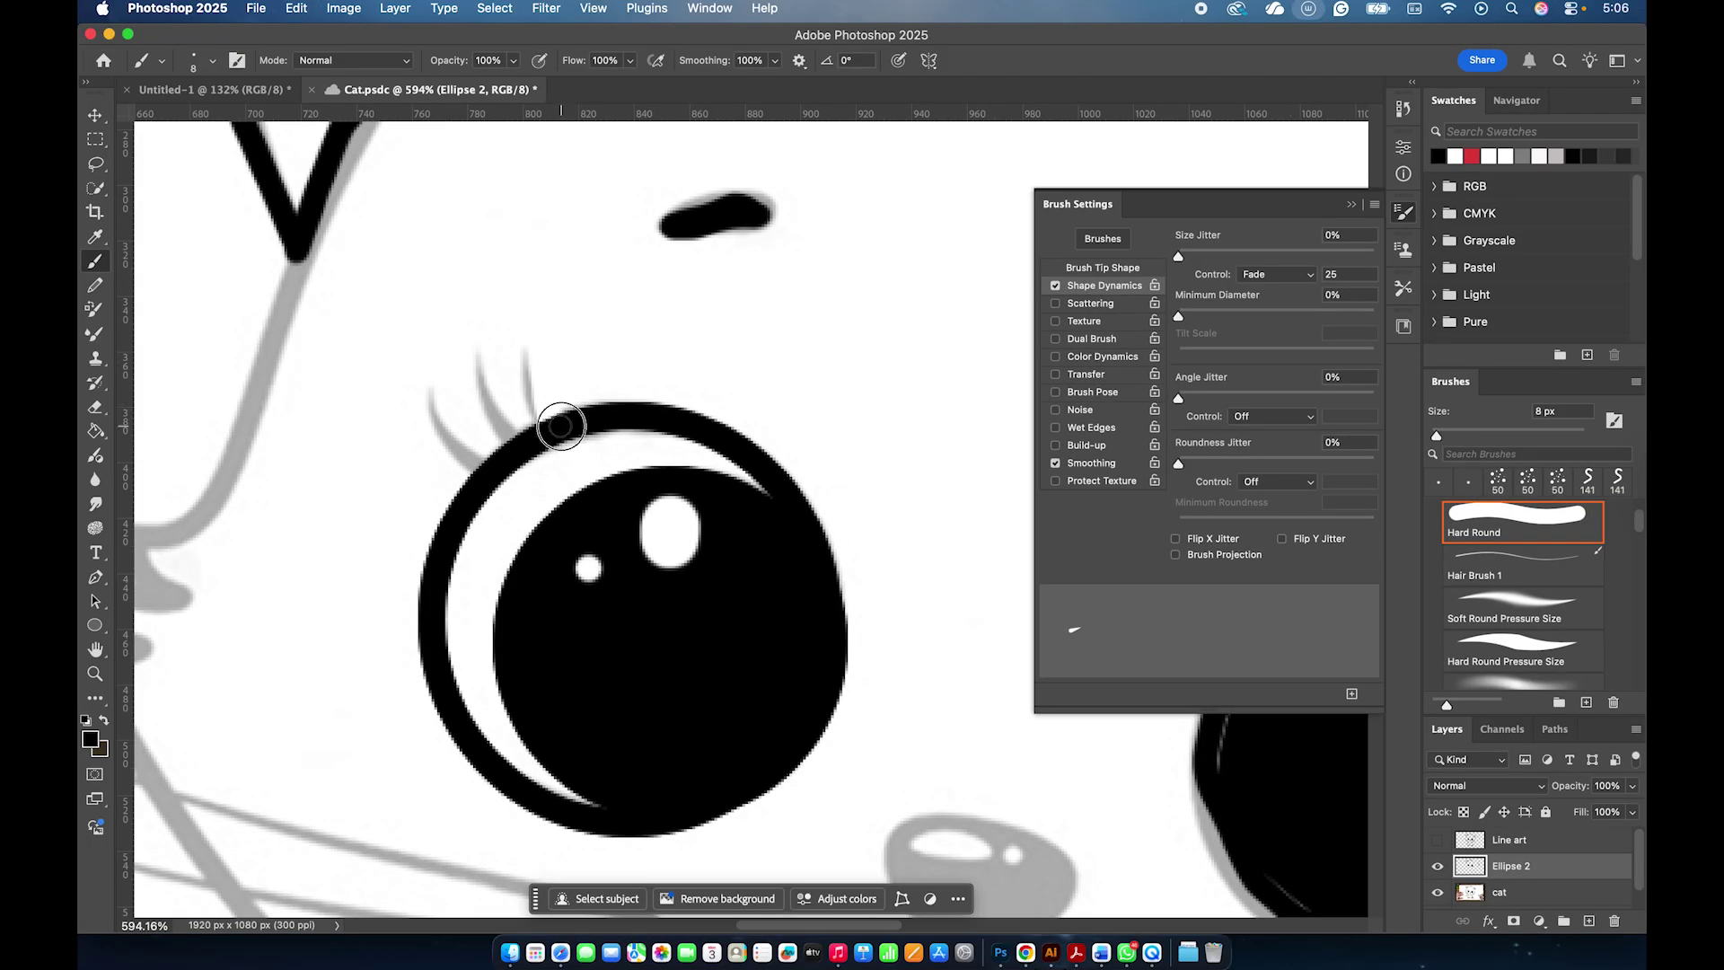
Try tracing two of the left-hand eye's lashes with the fading brush, and undo both strokes.
drag(546, 419, 527, 358)
drag(505, 437, 477, 356)
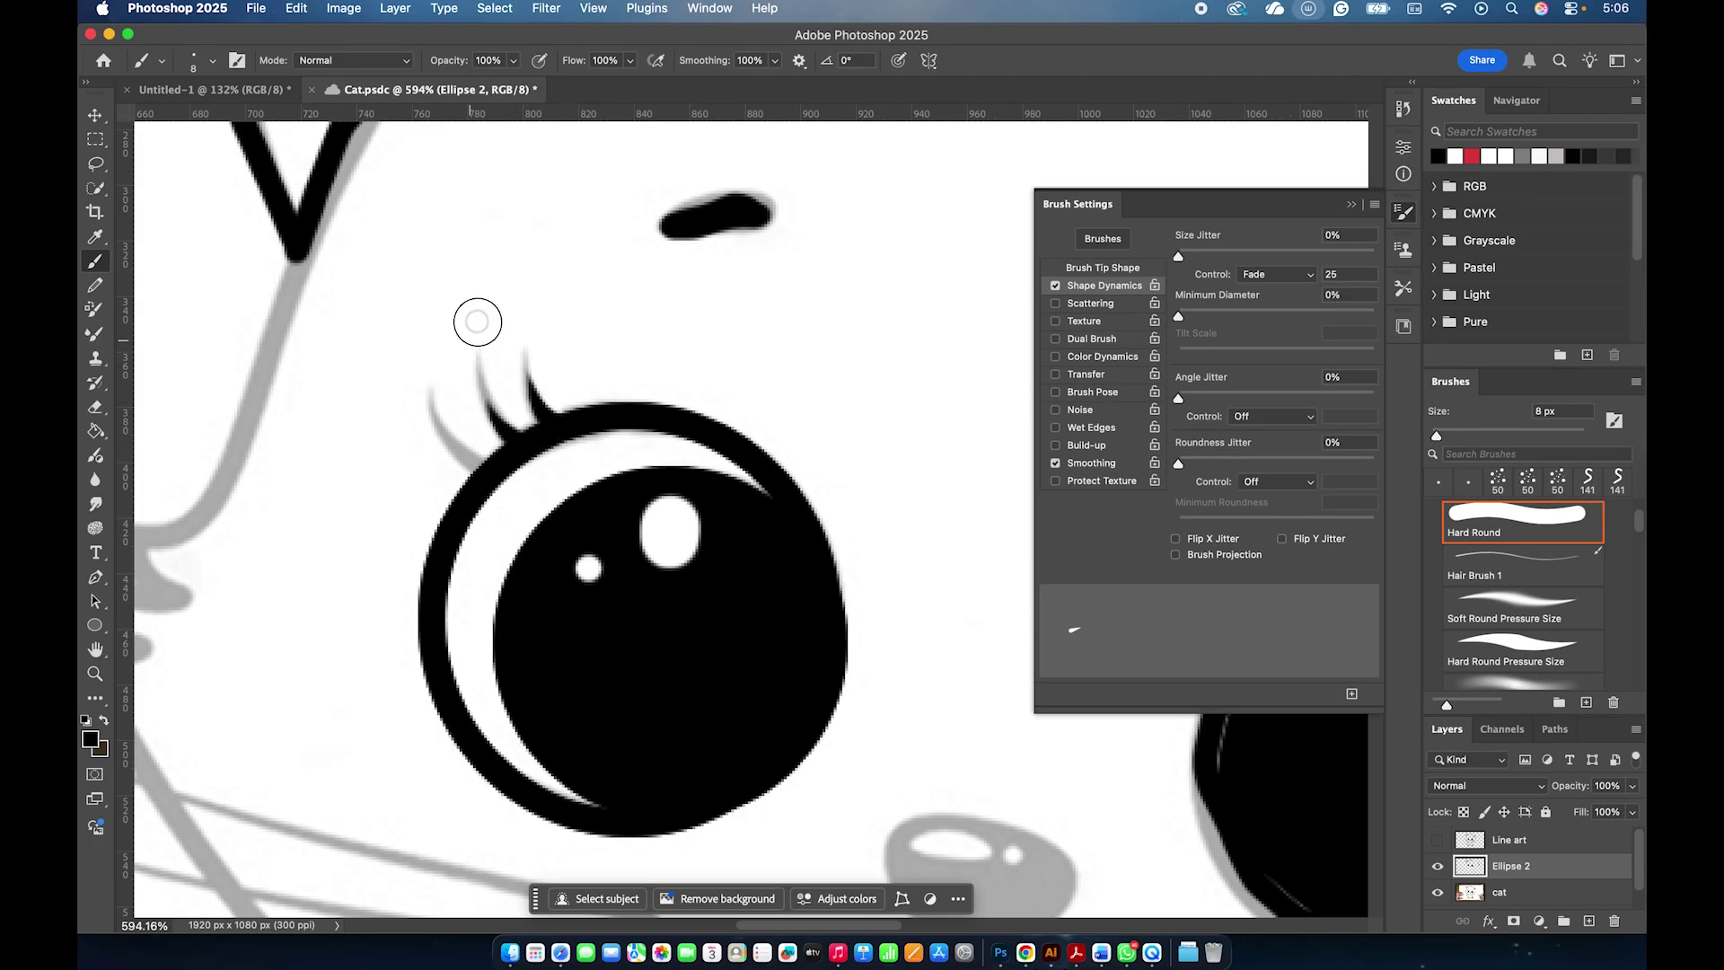
key(super+z)
key(super+z)
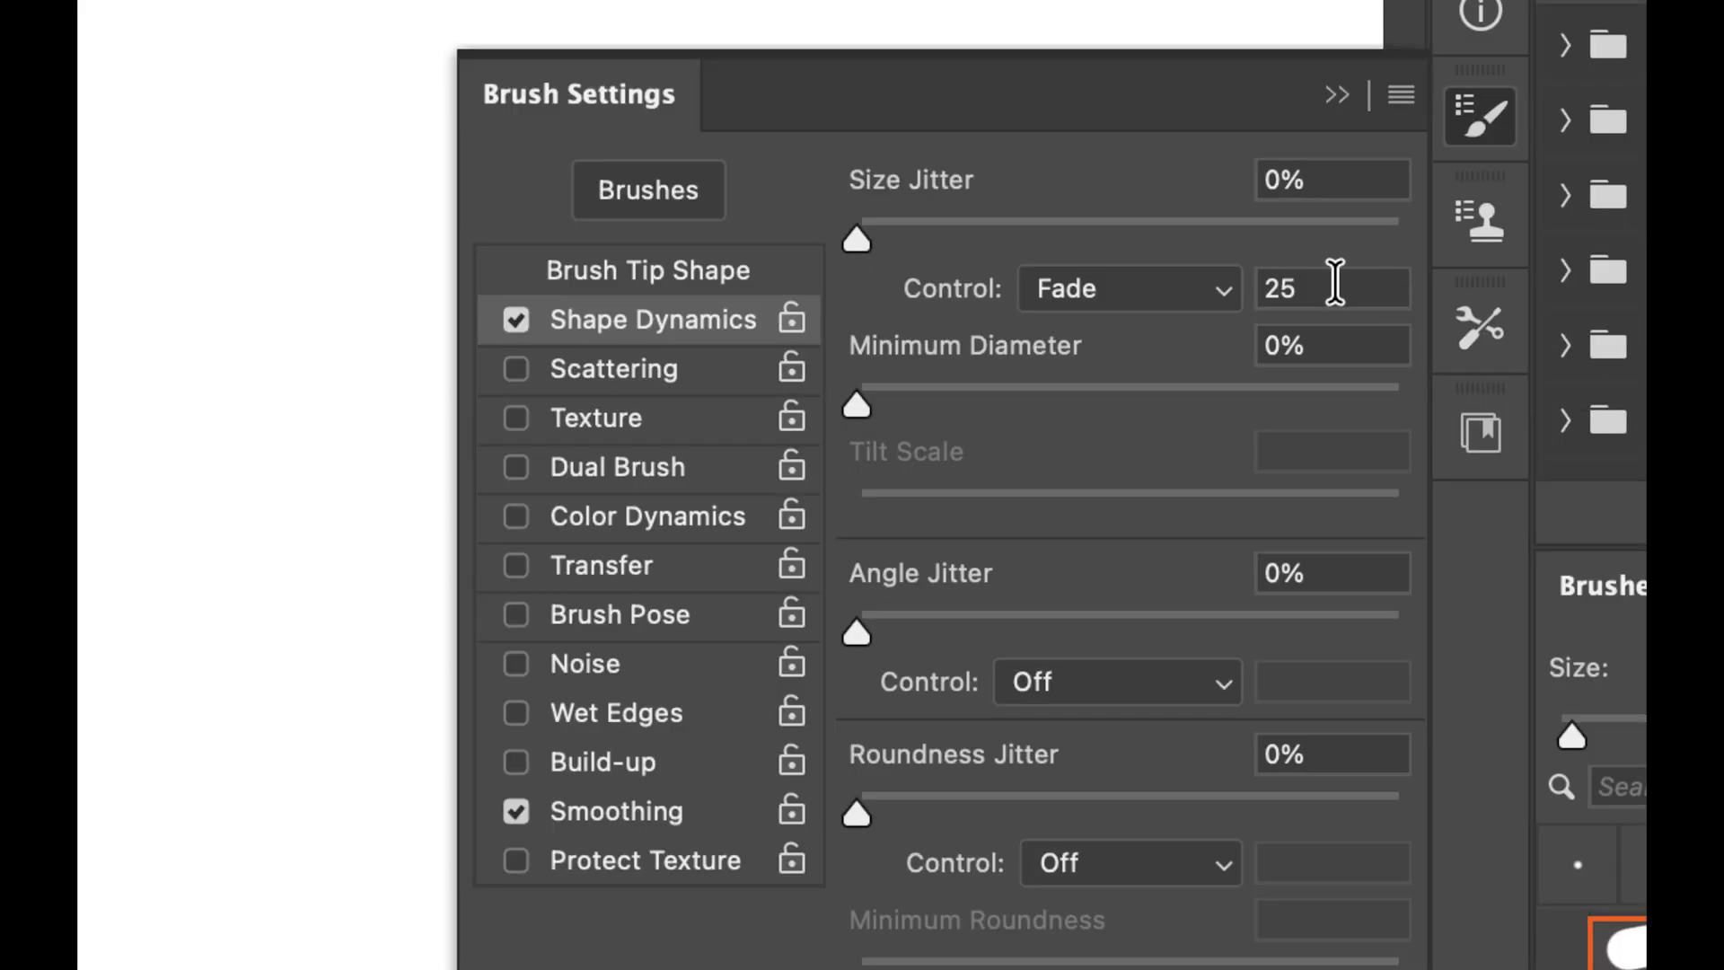
Set the brush's size fade to 30 and trace the three upper eyelashes of the left-hand eye with tapered strokes.
click(1349, 274)
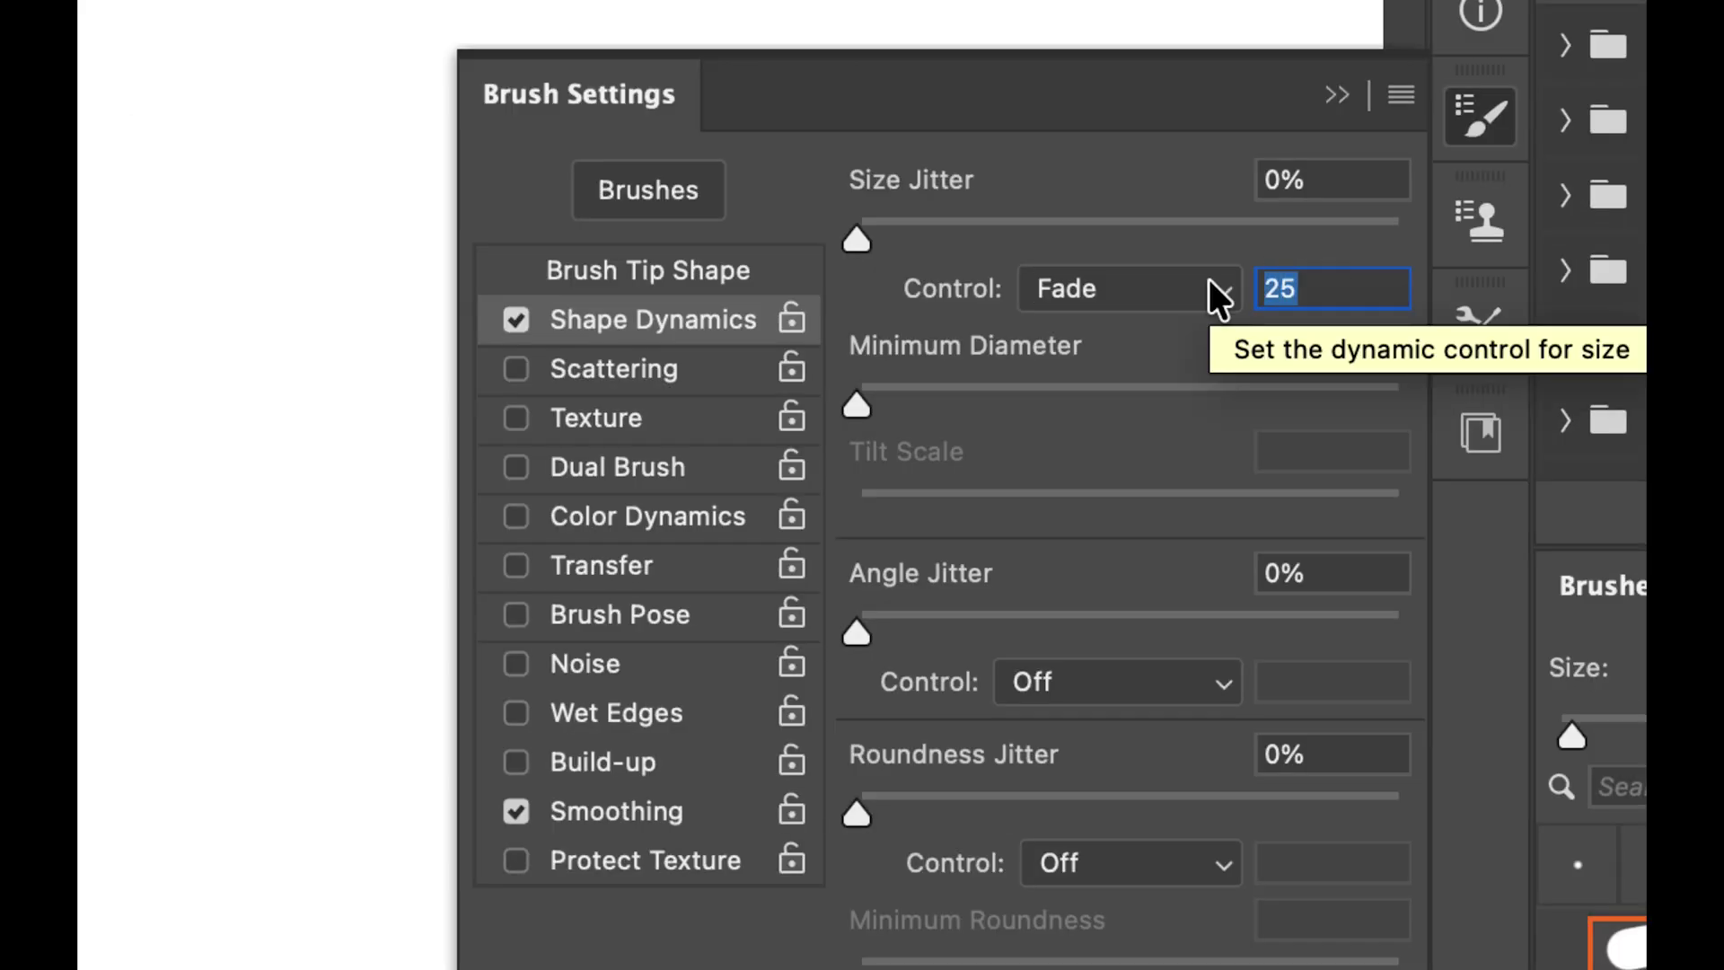
text(30)
key(Return)
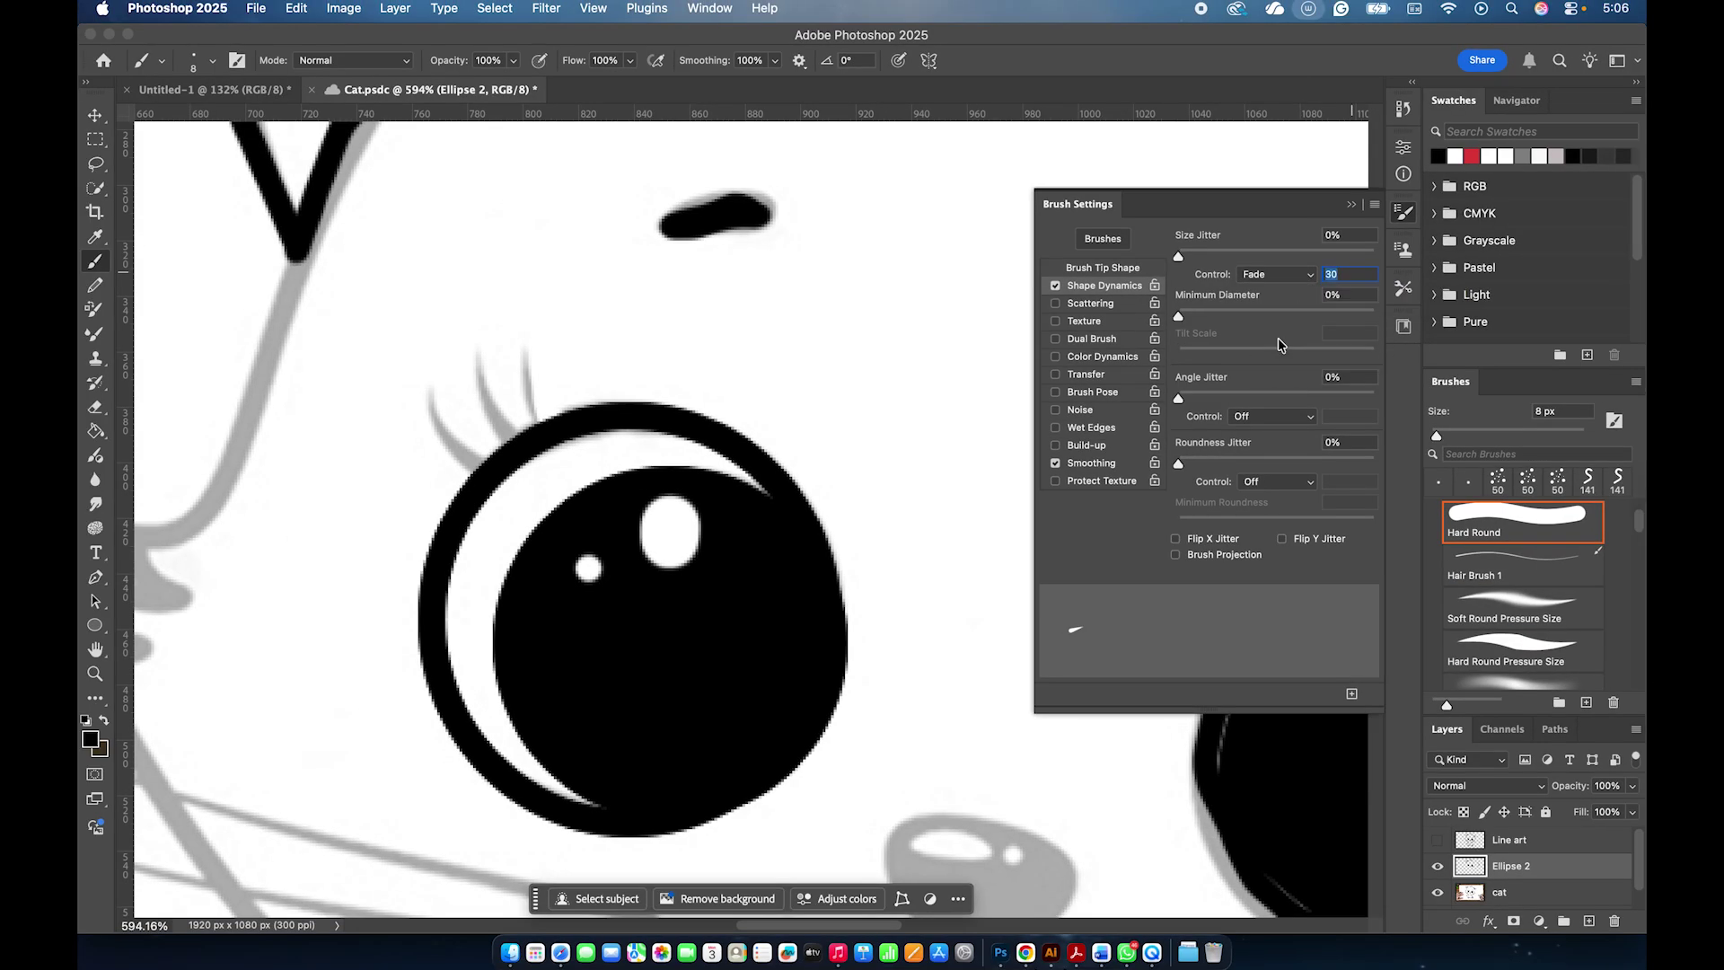
mouse_move(570, 428)
mouse_down()
mouse_move(525, 401)
mouse_move(535, 300)
mouse_up()
mouse_move(527, 441)
mouse_down()
mouse_move(481, 396)
mouse_move(476, 349)
mouse_up()
drag(471, 467, 415, 354)
scroll(416, 354, down, 6)
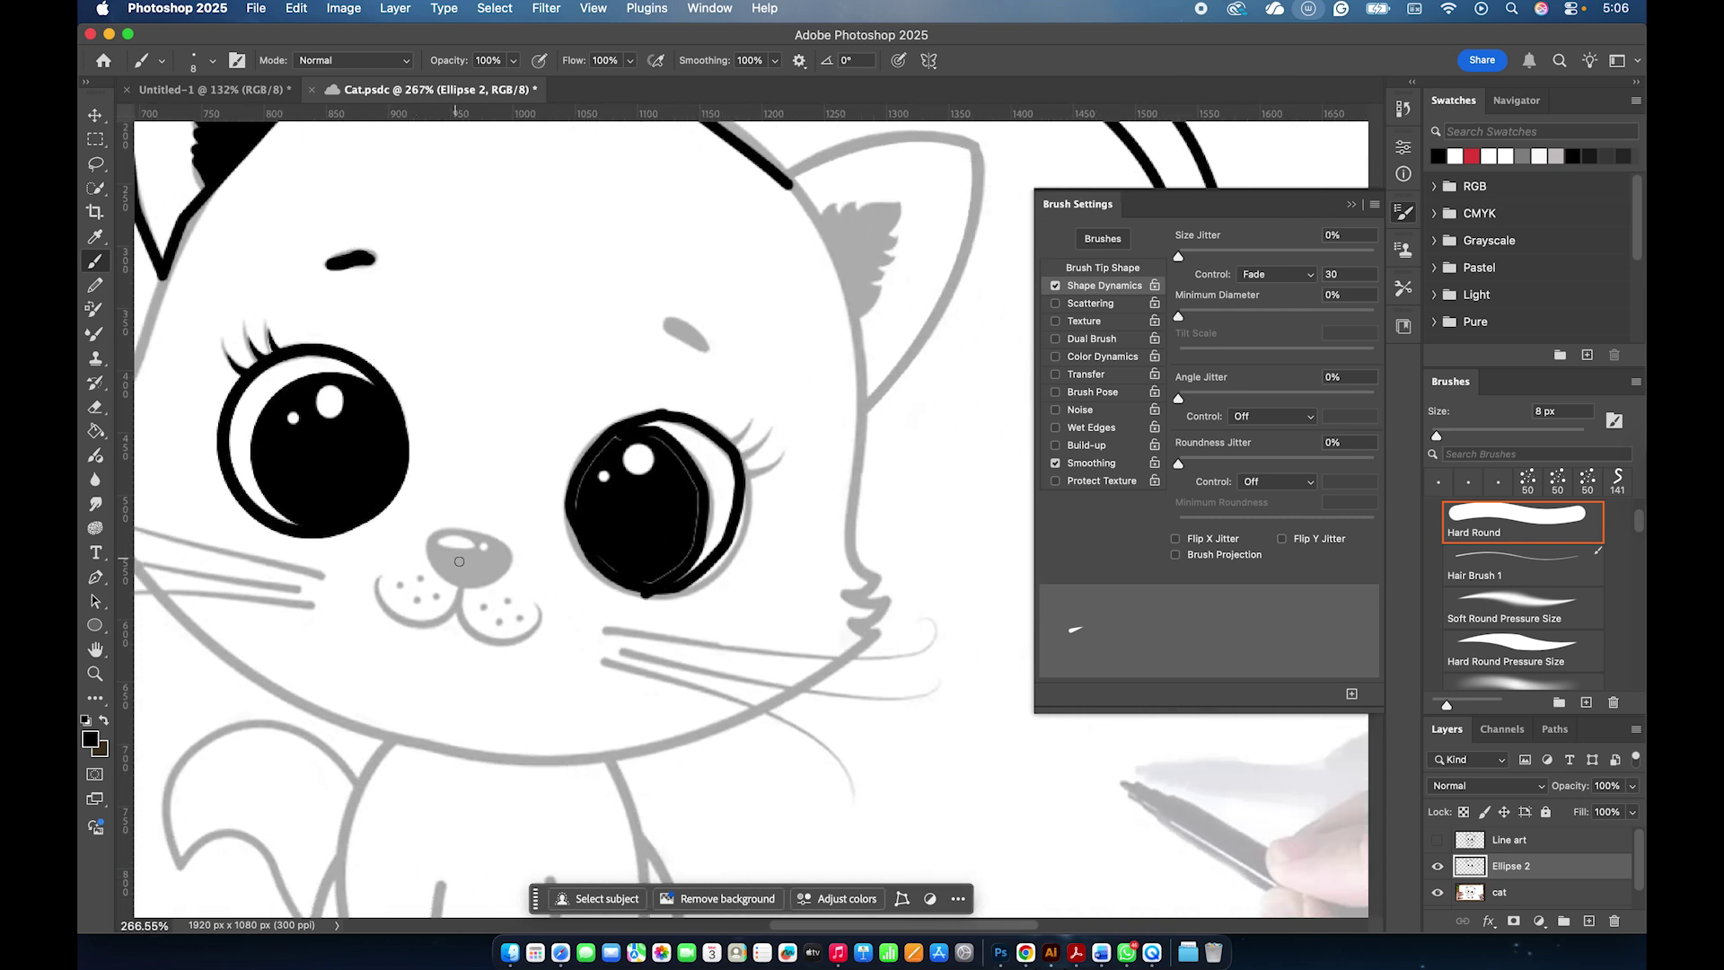
Try tracing a right-hand whisker, undo the stroke, and try a size fade of 100.
drag(604, 631, 639, 633)
key(super+z)
click(1360, 274)
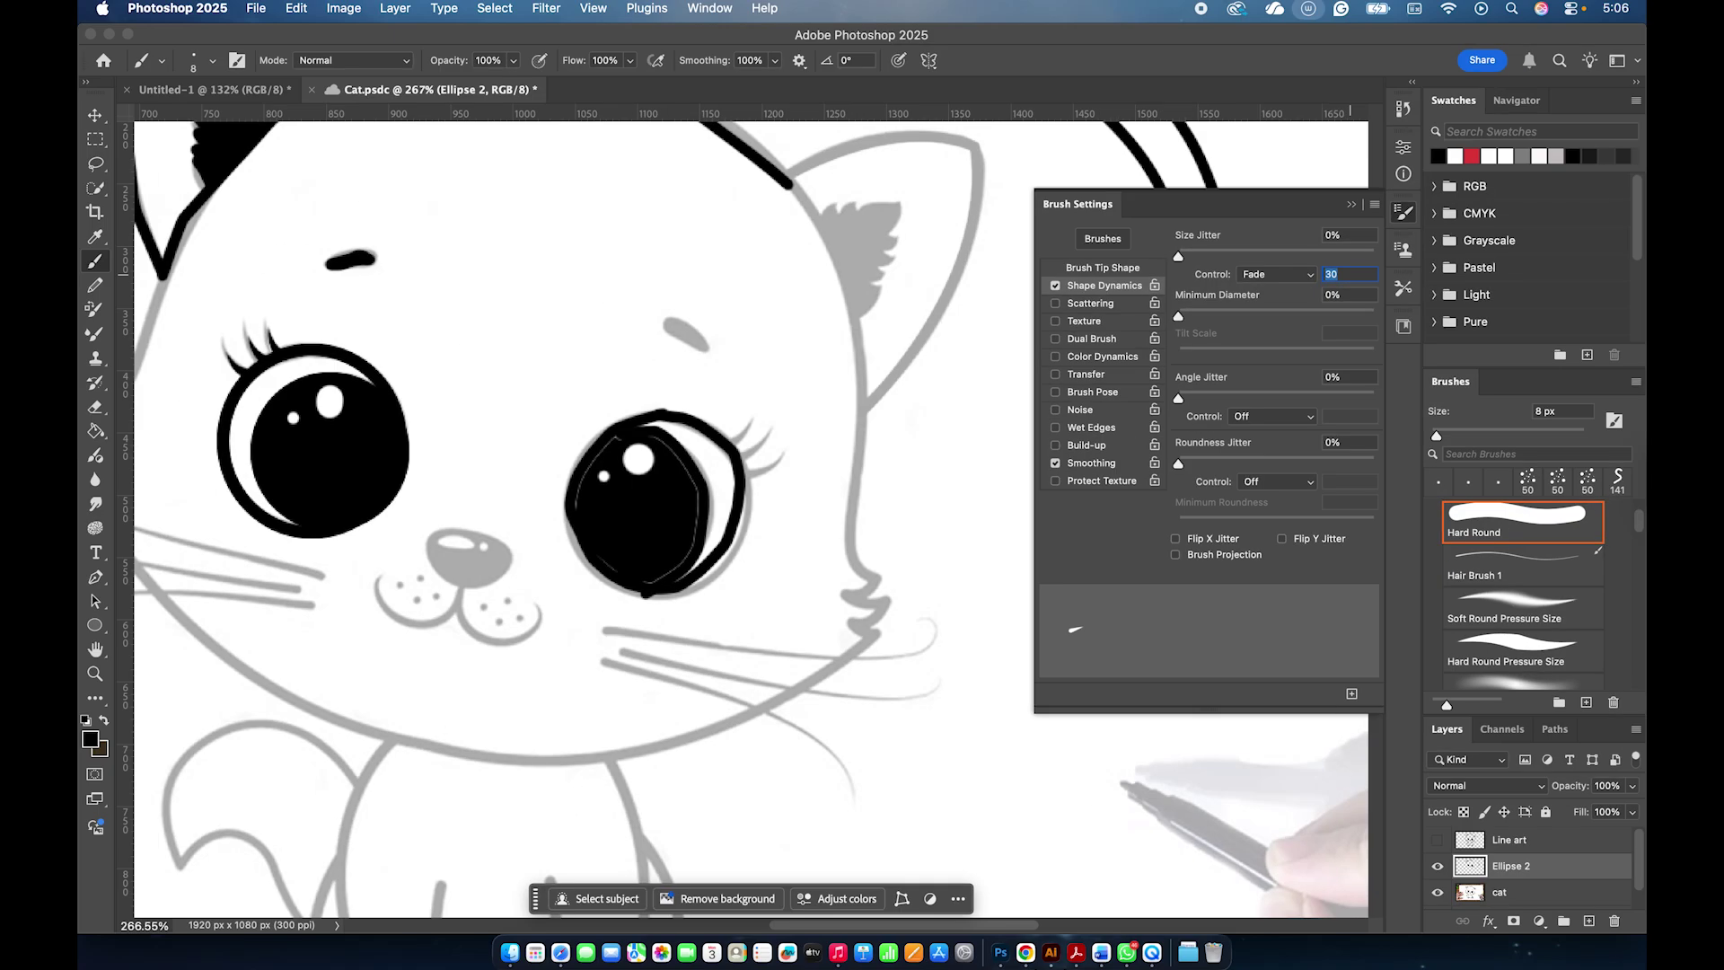
text(100)
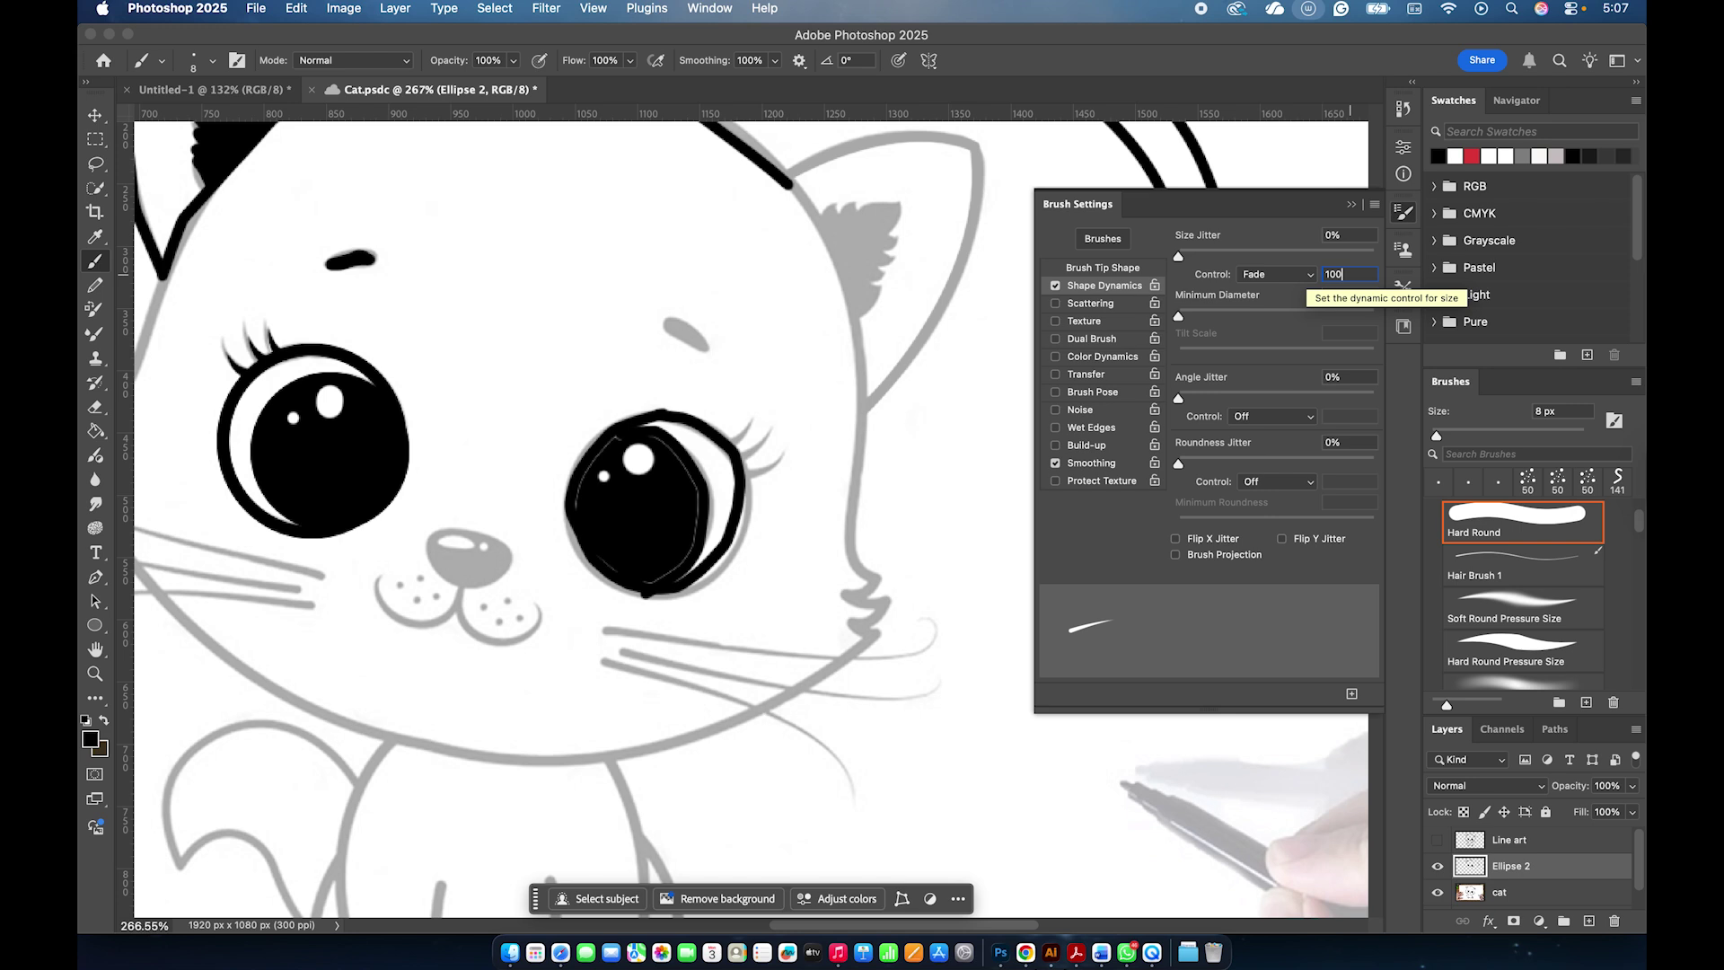
key(Return)
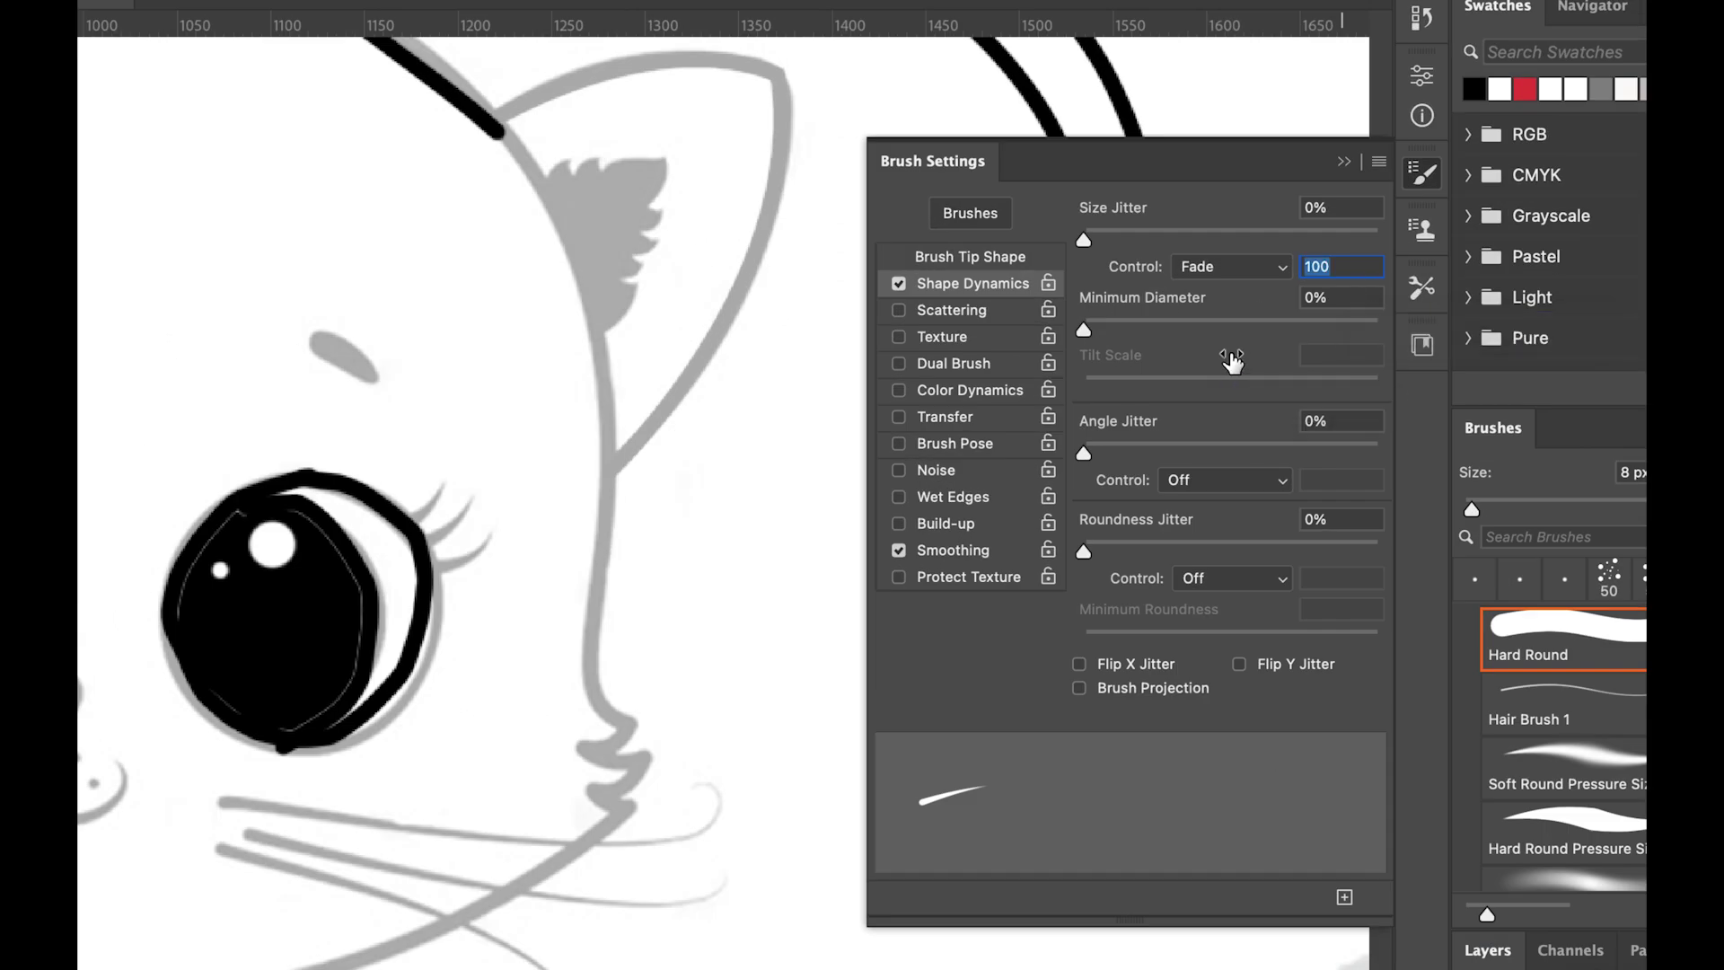
Set the brush's size fade to 350 in Shape Dynamics.
click(1353, 267)
drag(1353, 266, 1238, 272)
text(350)
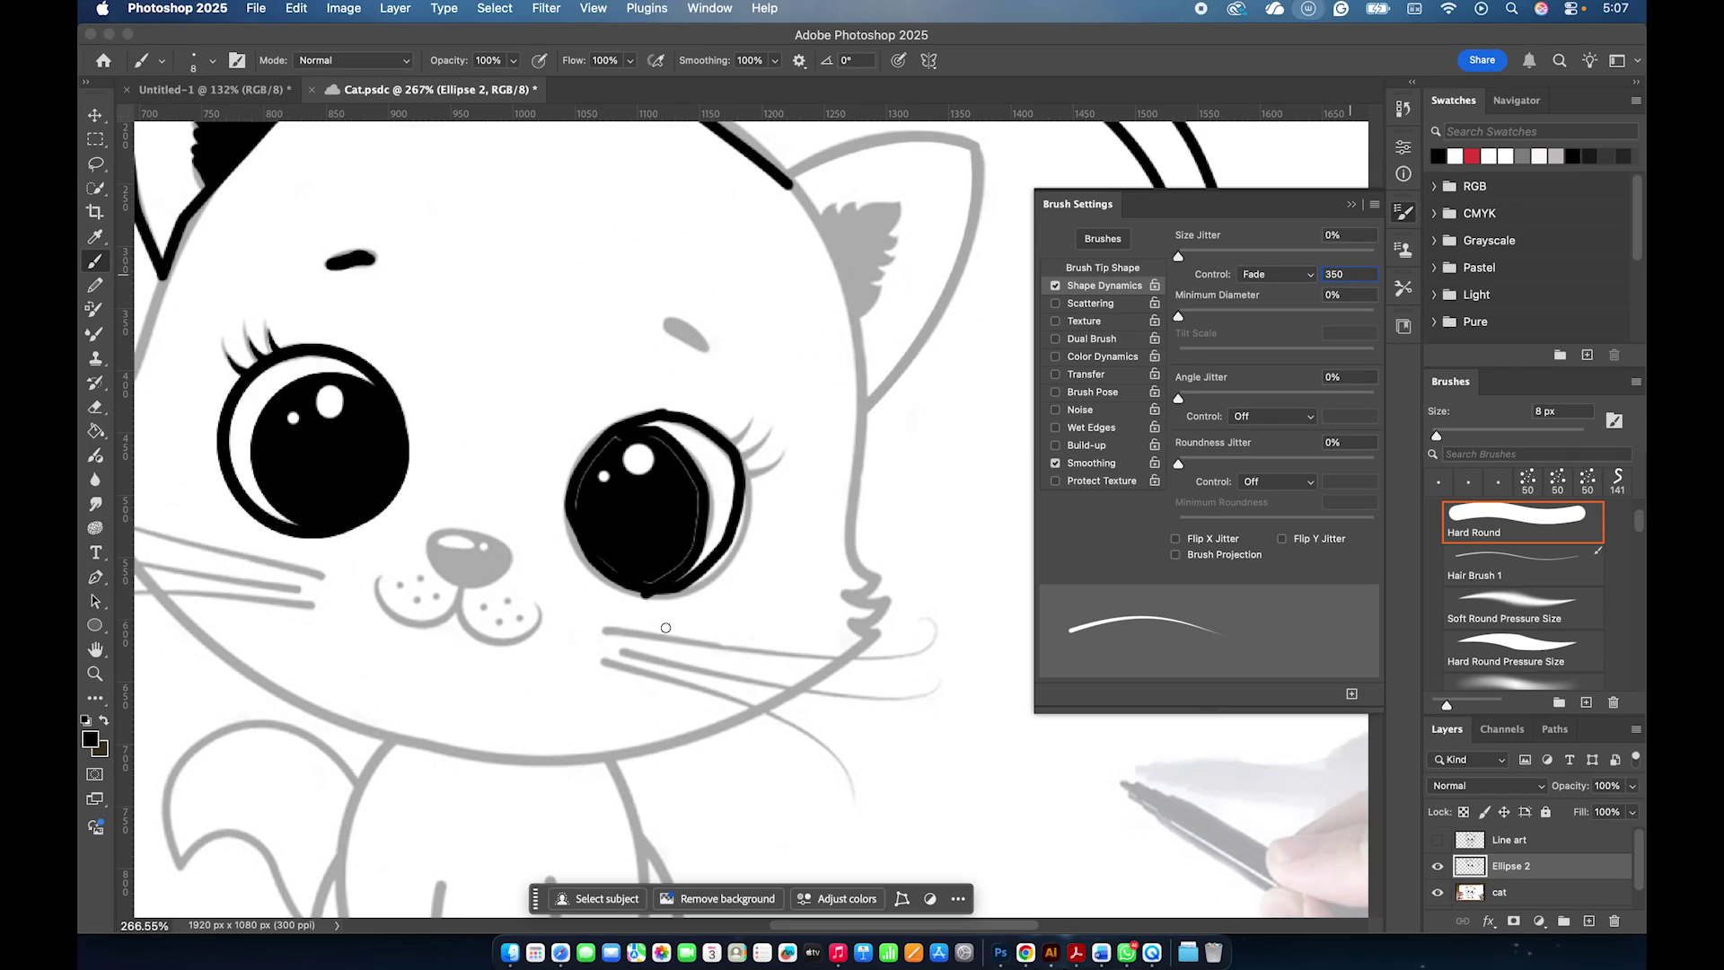
Try tracing the upper right-hand whisker twice with the fading brush, and undo both strokes.
mouse_move(614, 631)
mouse_down()
mouse_move(928, 654)
mouse_move(961, 627)
mouse_move(907, 614)
mouse_up()
key(super+z)
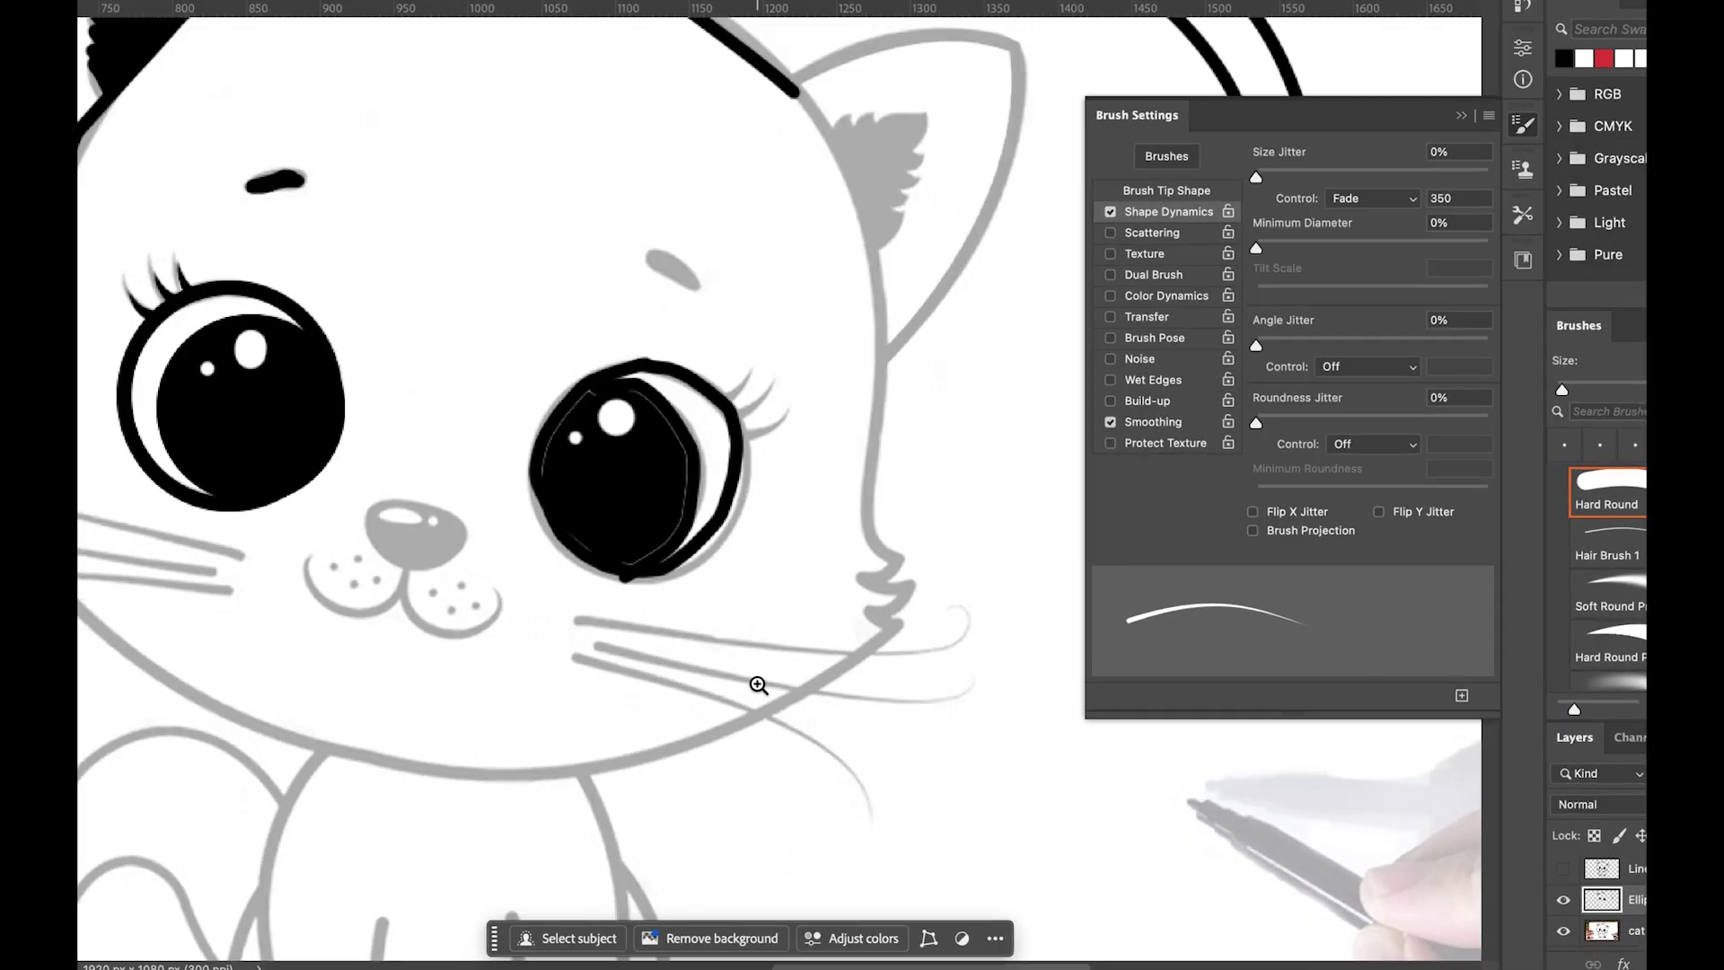
drag(576, 618, 888, 675)
key(super+z)
Trace the three right-hand whiskers with long tapered strokes, and close the brush settings.
mouse_move(584, 618)
mouse_down()
mouse_move(927, 663)
mouse_move(986, 636)
mouse_move(920, 620)
mouse_move(625, 651)
mouse_move(777, 688)
mouse_move(1002, 648)
mouse_up()
mouse_move(575, 659)
mouse_down()
mouse_move(789, 727)
mouse_move(854, 770)
mouse_move(833, 898)
mouse_up()
click(1543, 109)
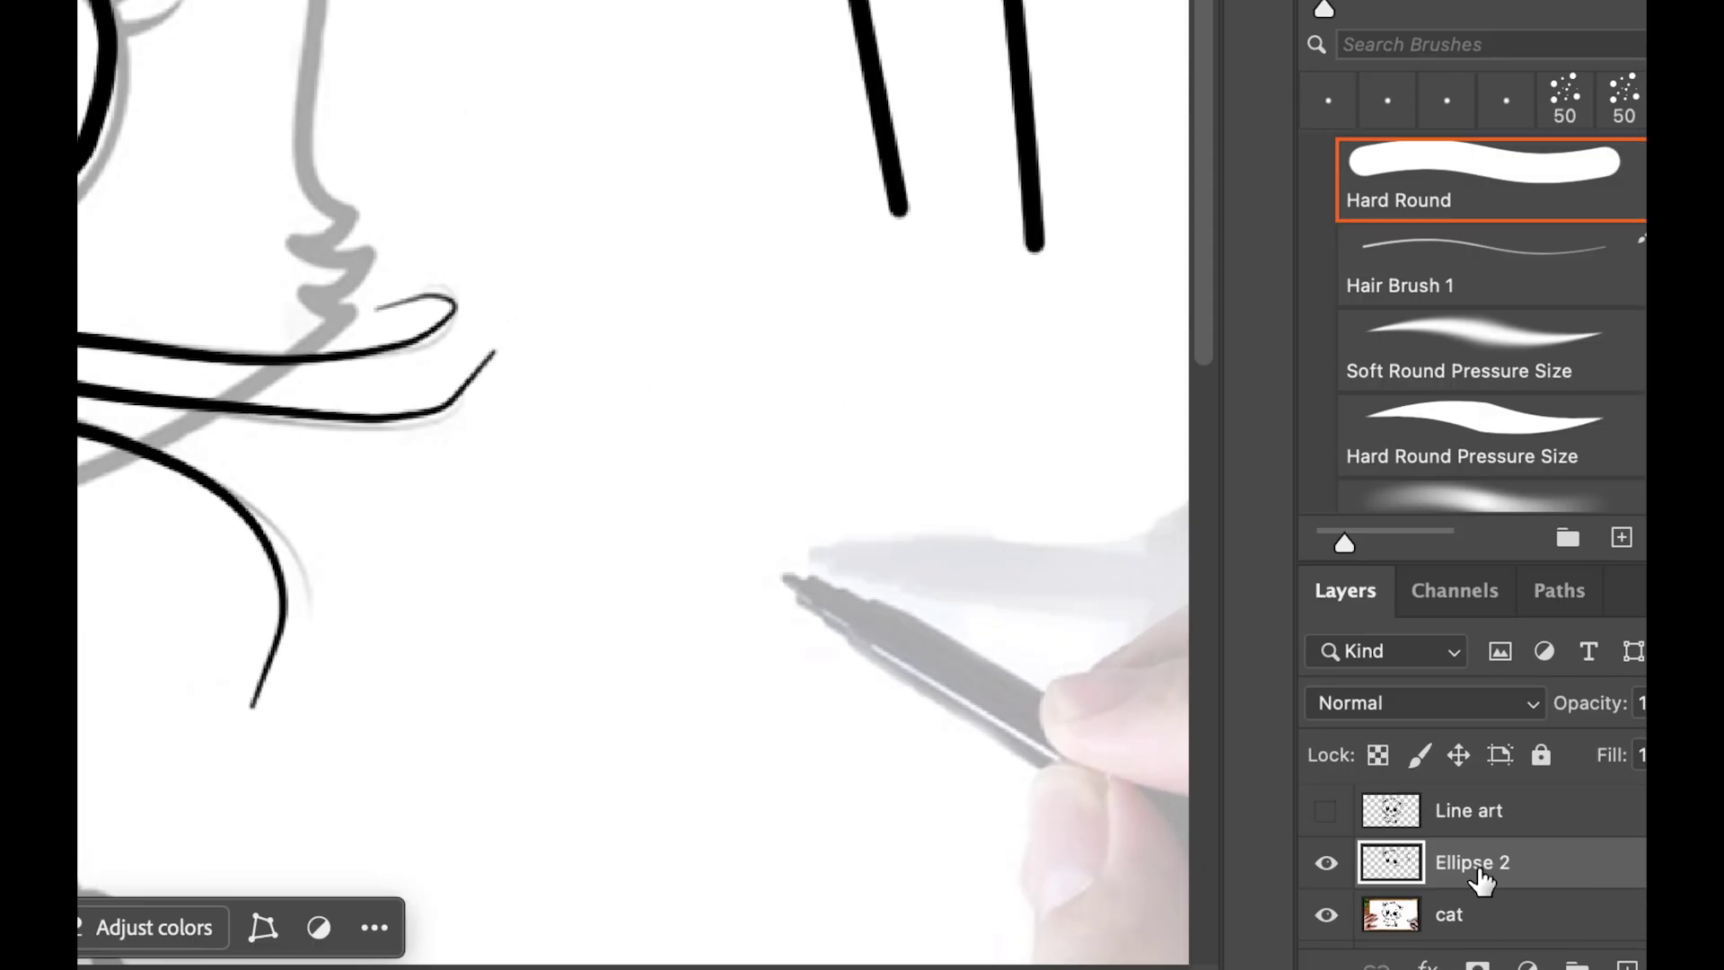
Rename the Ellipse 2 layer as LINE 2.
double_click(1513, 867)
key(shift)
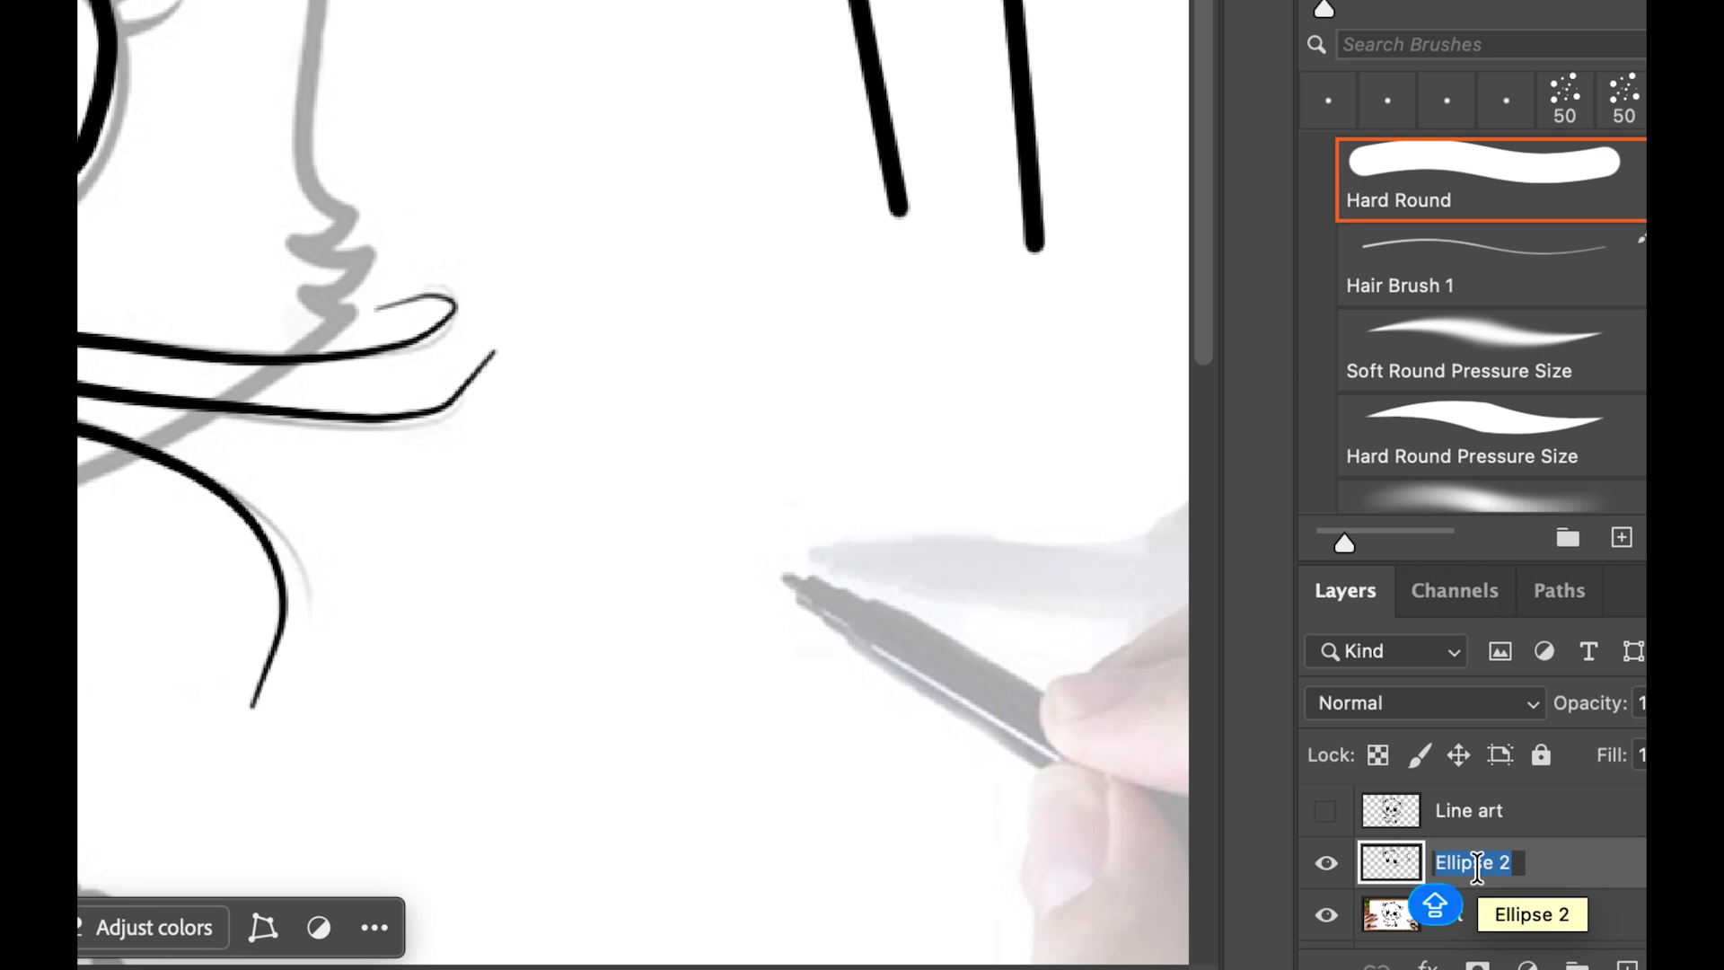
text(LK)
key(BackSpace)
text(I)
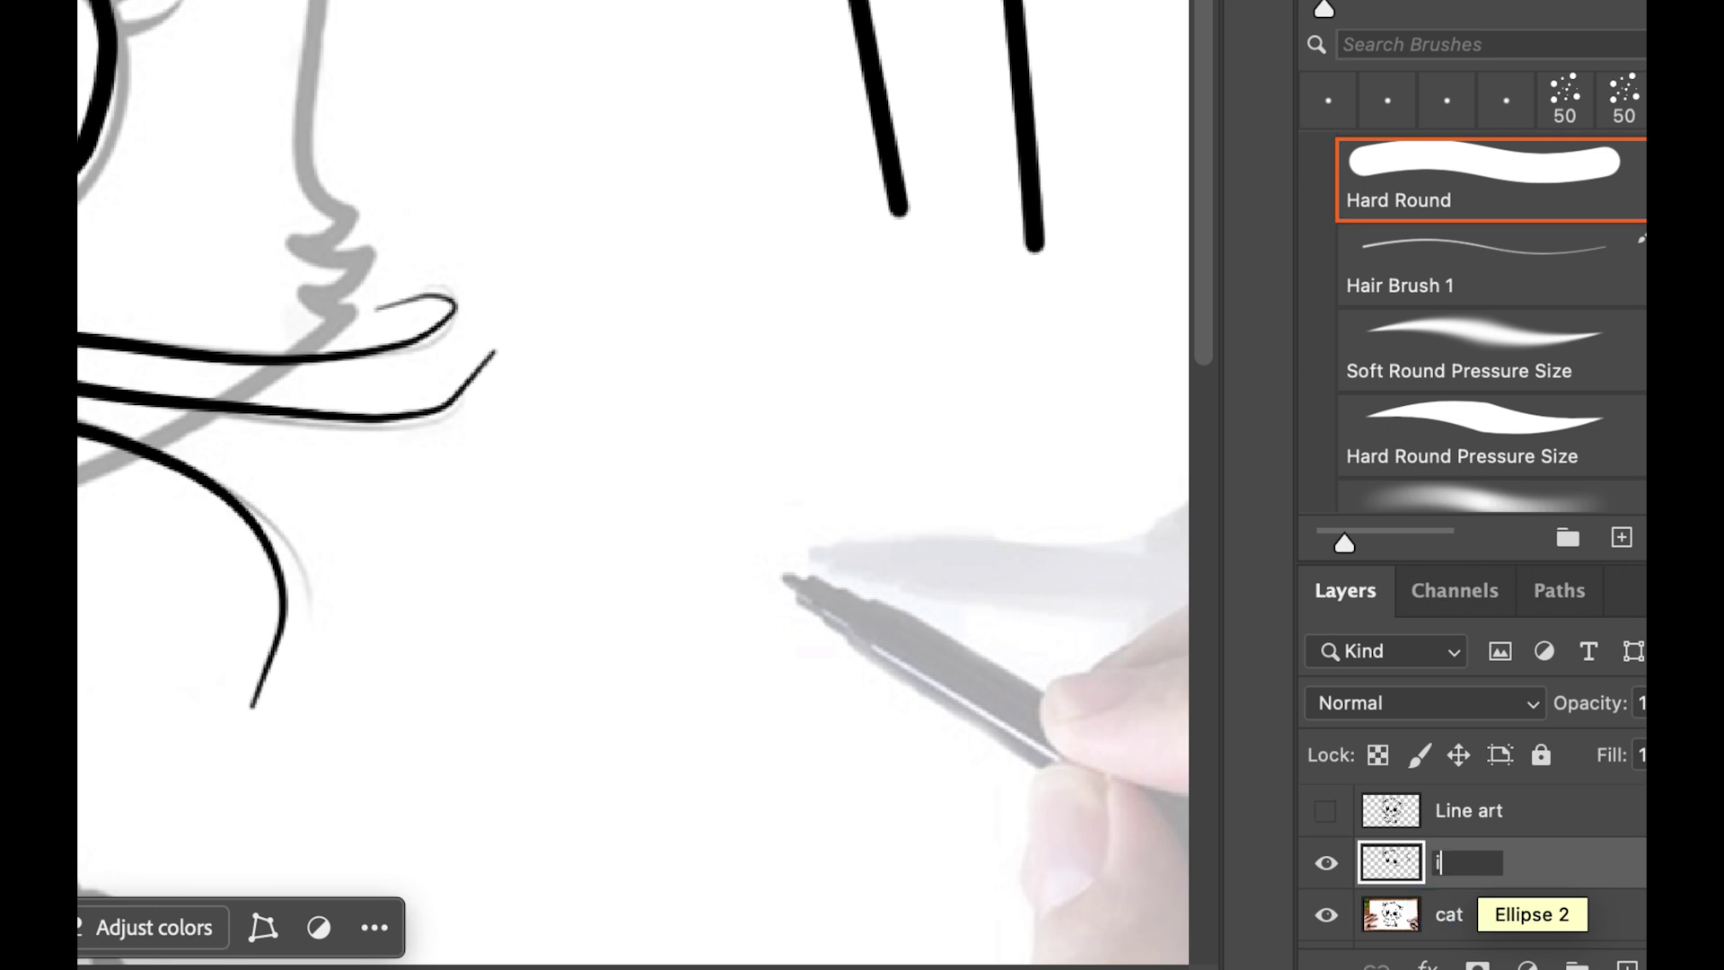
text(LINE 2)
key(Return)
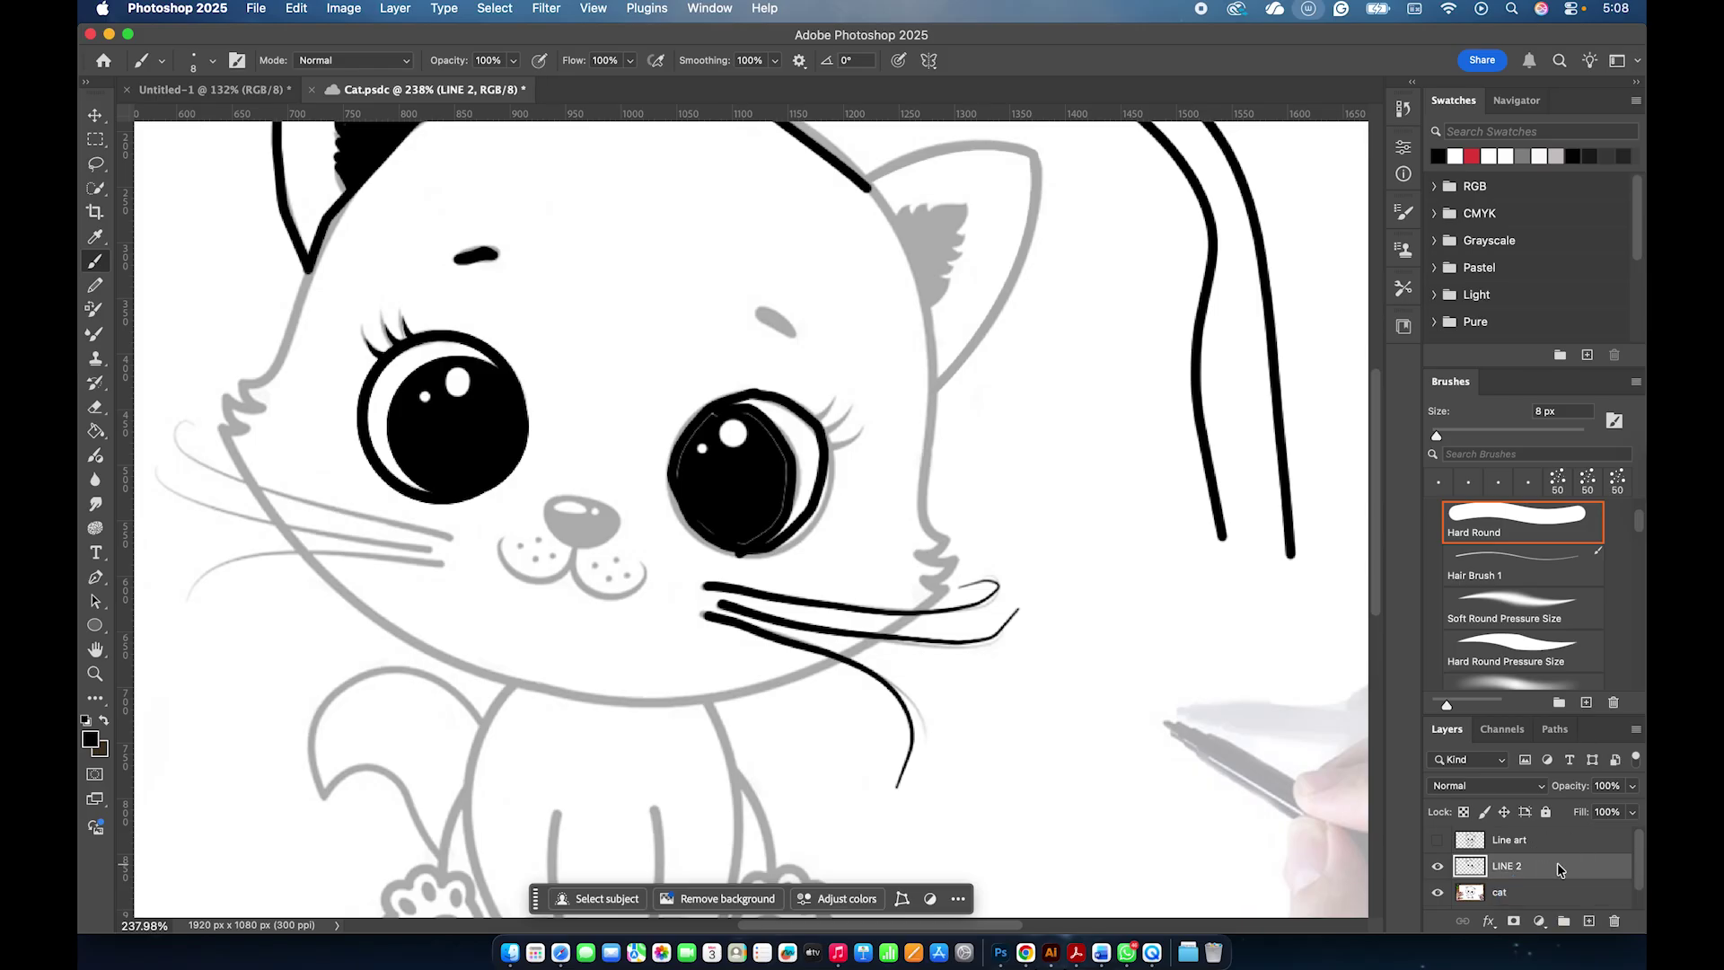
Try drawing the left-hand cheek curve with the Pen tool in Shape mode, and undo the curve.
scroll(628, 435, left, 3)
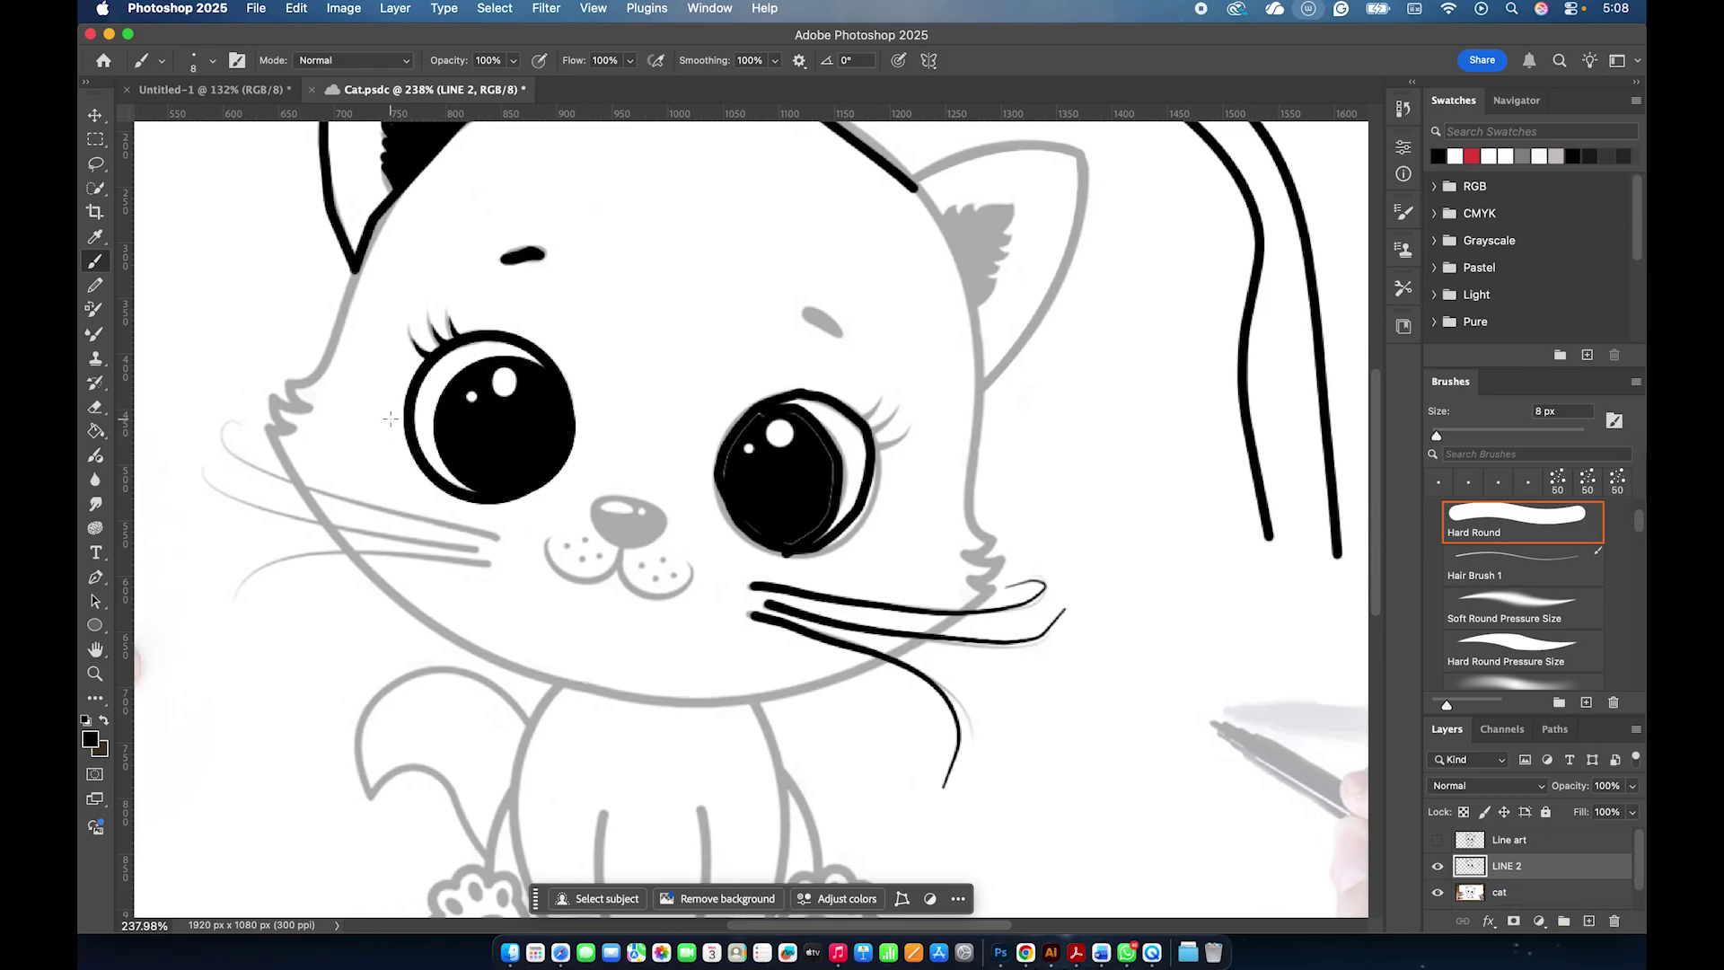
key(p)
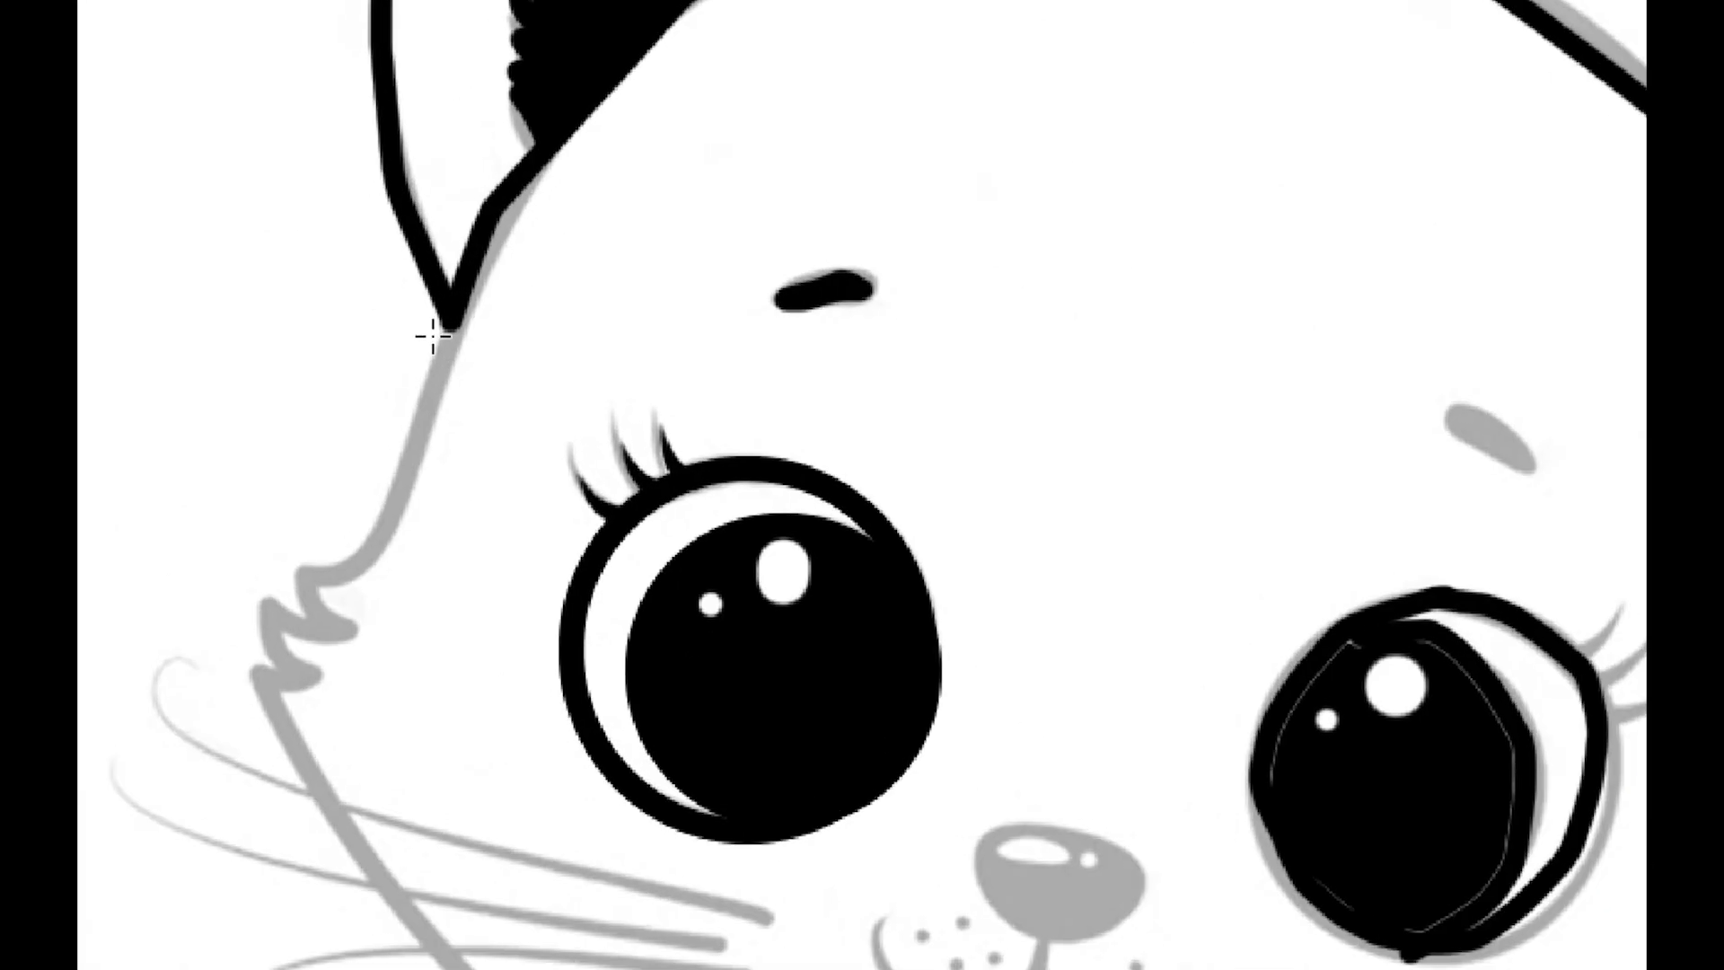
click(451, 322)
drag(307, 579, 203, 539)
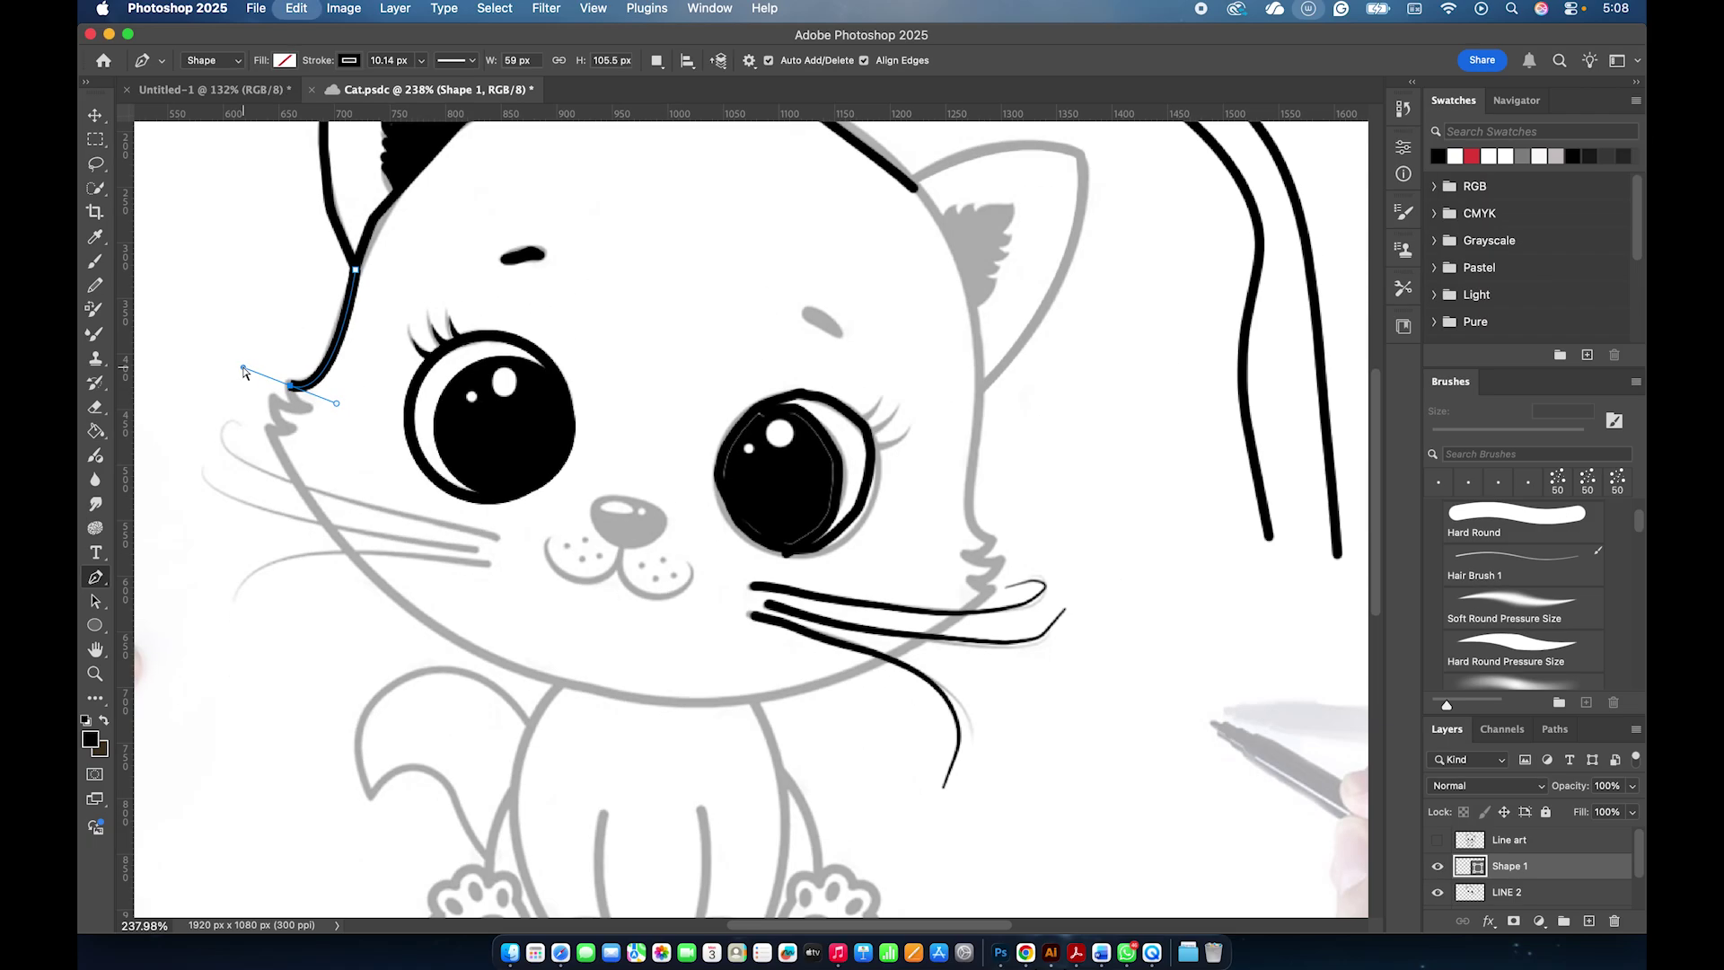
key(super+z)
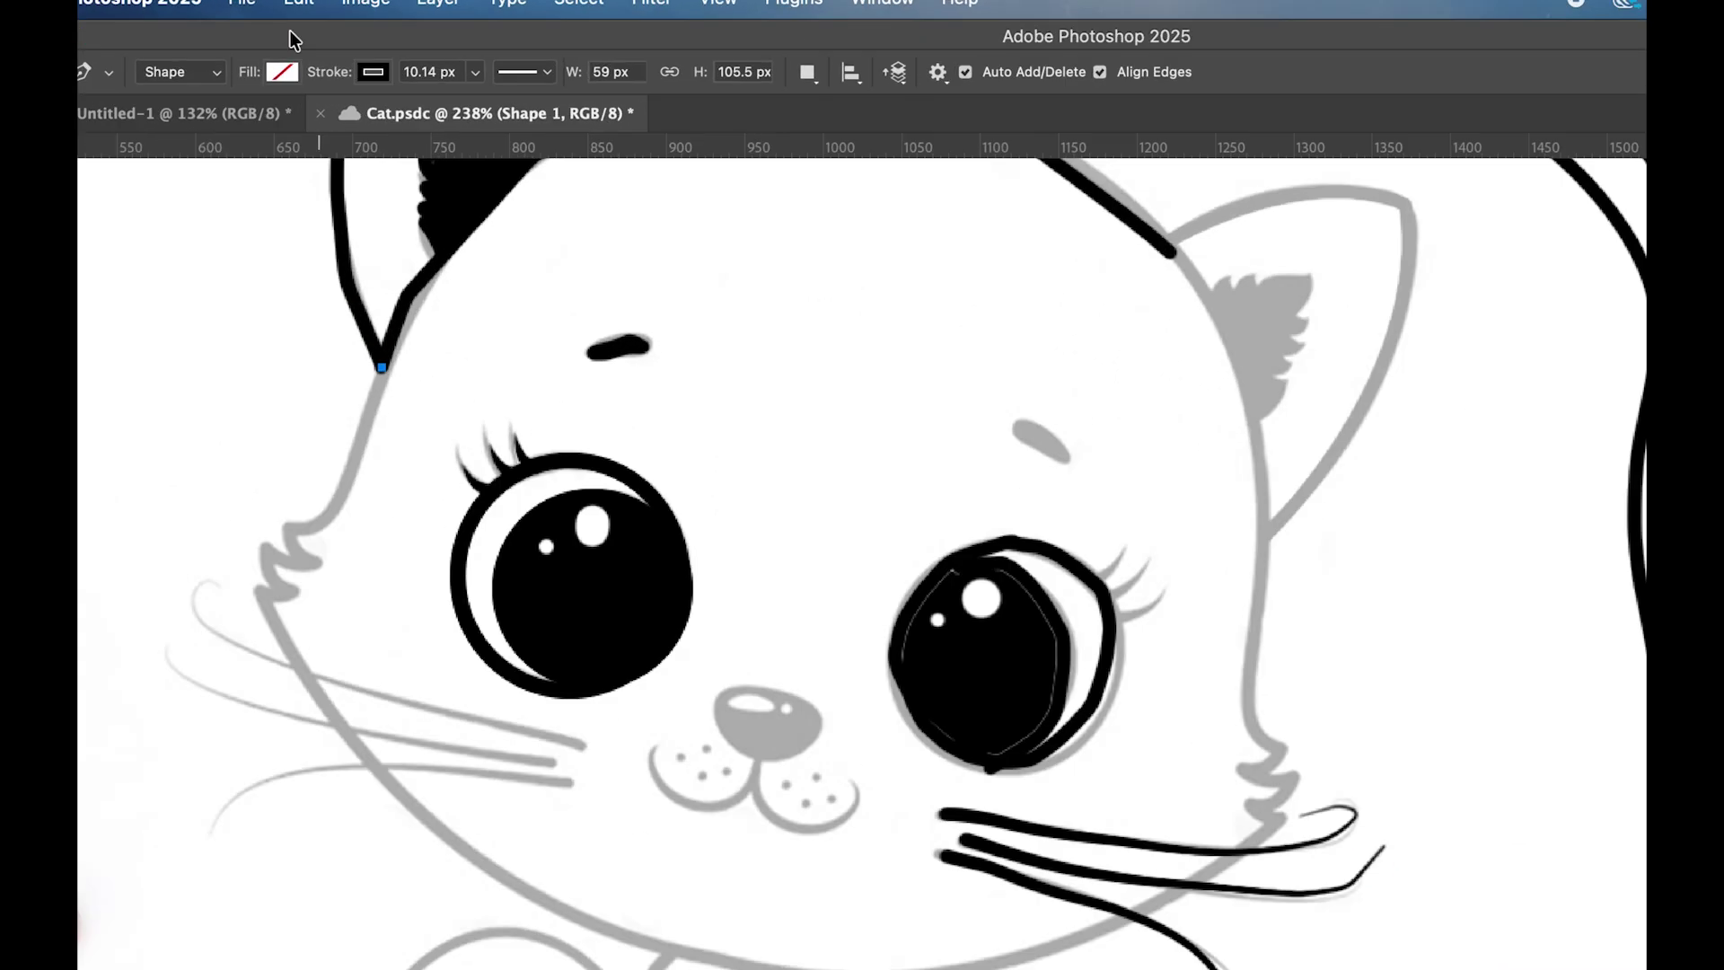
Switch the Pen tool to Path mode and outline the left-hand cheek from the ear's base through its fur tufts.
click(259, 66)
click(217, 73)
click(187, 95)
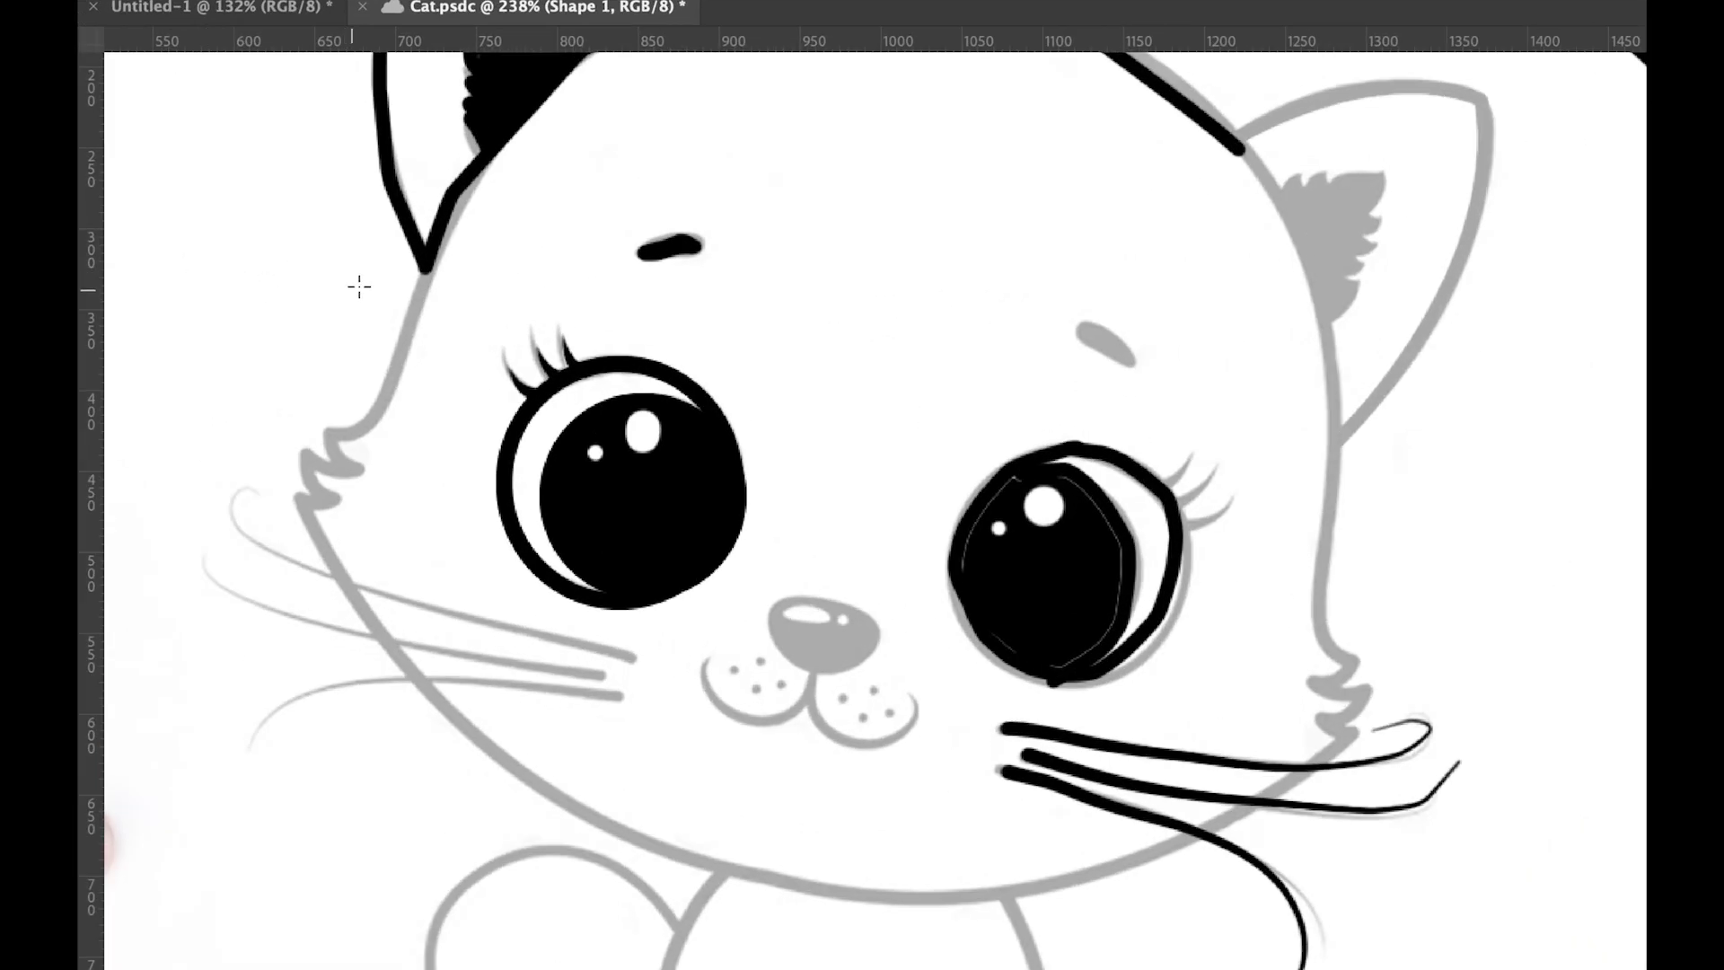
click(428, 267)
drag(332, 436, 273, 418)
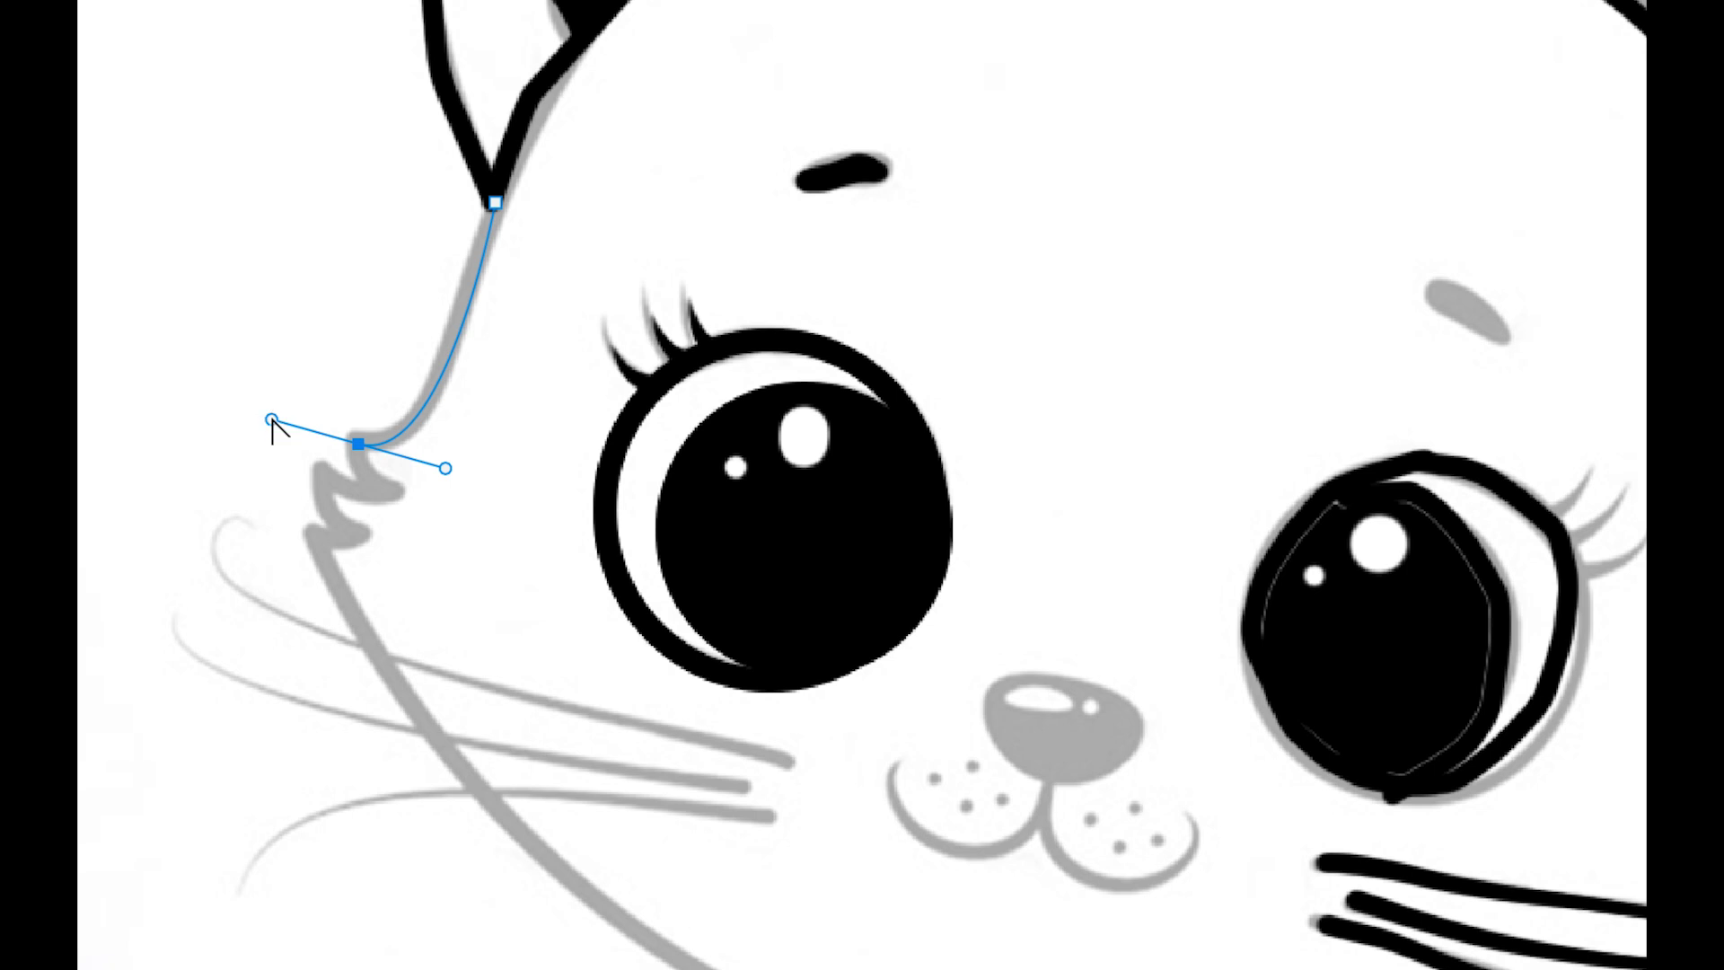
drag(272, 419, 424, 489)
drag(320, 473, 294, 444)
click(358, 539)
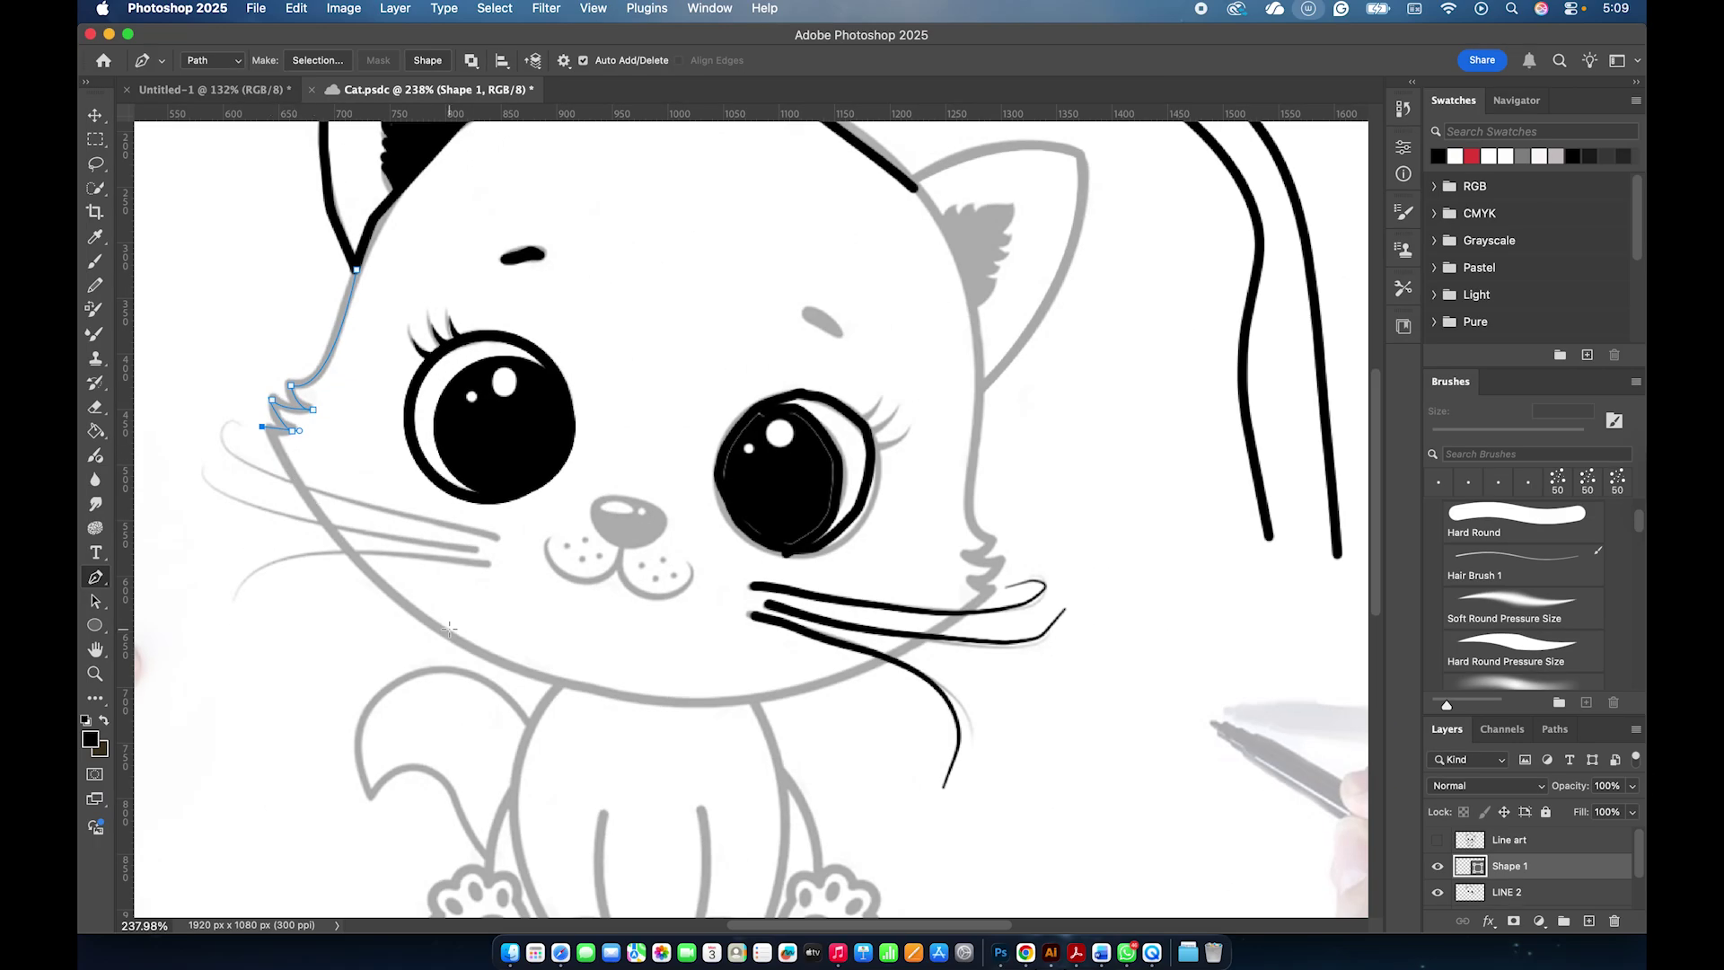
Continue the path along the chin and through the right-hand cheek's fur tufts up to the base of the ear.
drag(415, 613, 479, 662)
drag(771, 697, 880, 678)
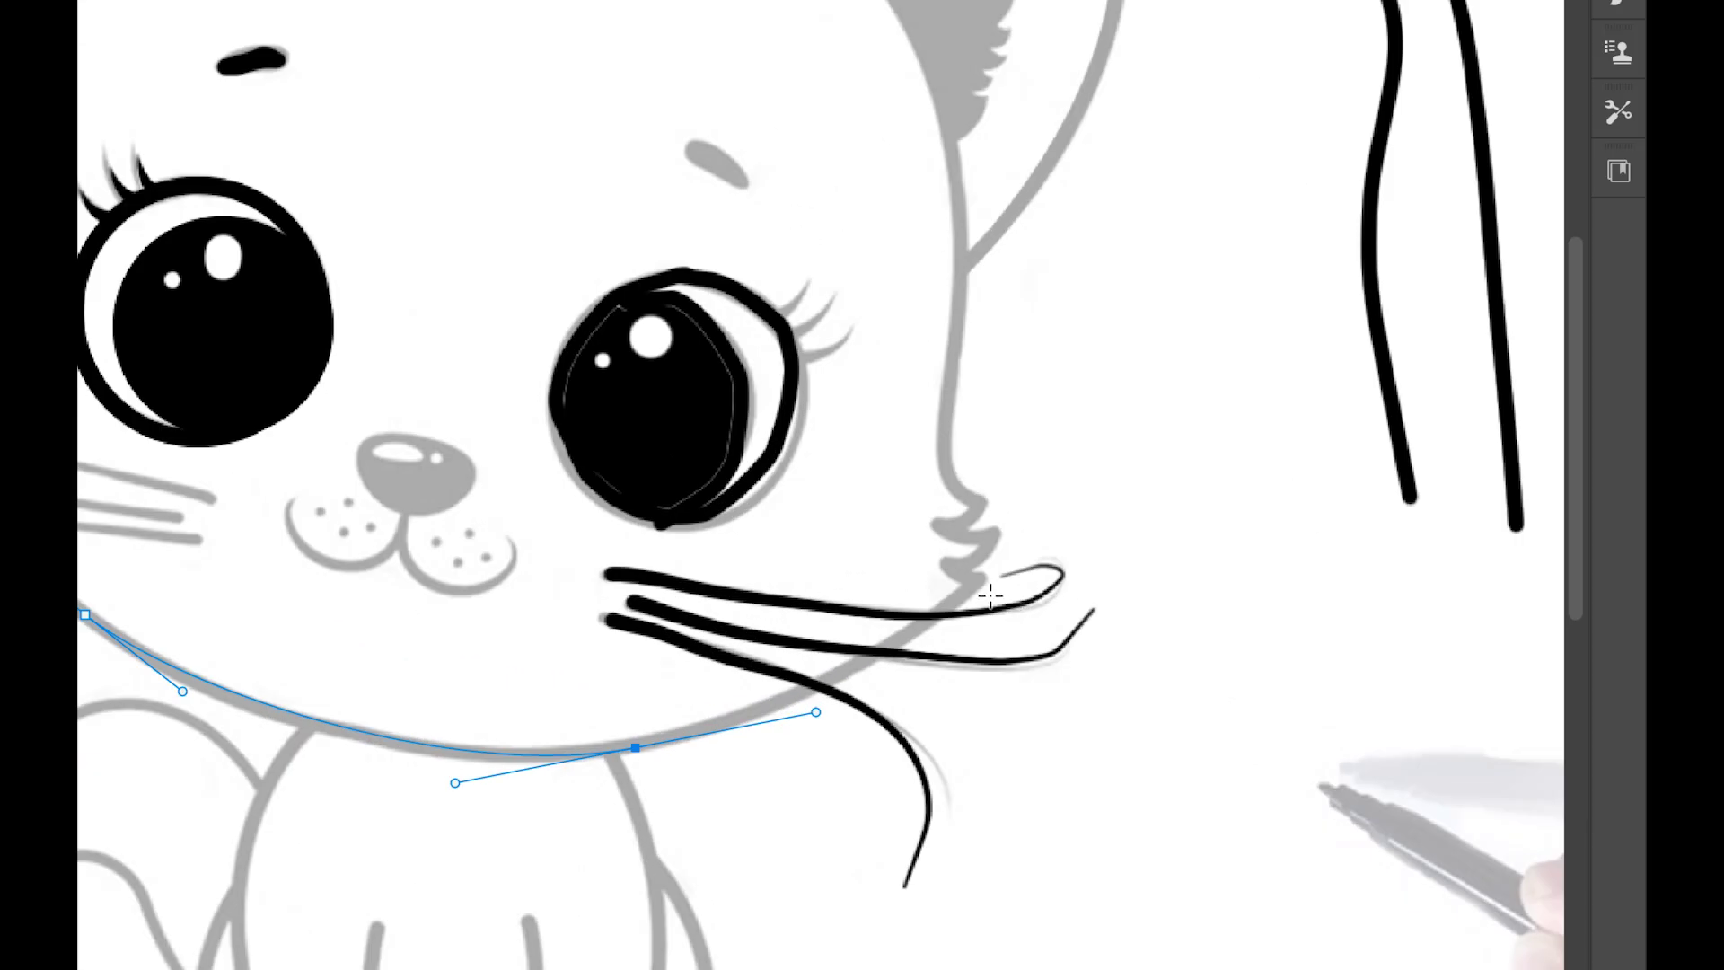
click(984, 578)
mouse_move(1002, 537)
mouse_down()
mouse_move(1005, 512)
mouse_move(937, 503)
mouse_up()
mouse_move(980, 504)
mouse_down()
mouse_move(1006, 460)
mouse_move(944, 456)
mouse_move(922, 429)
mouse_up()
click(952, 474)
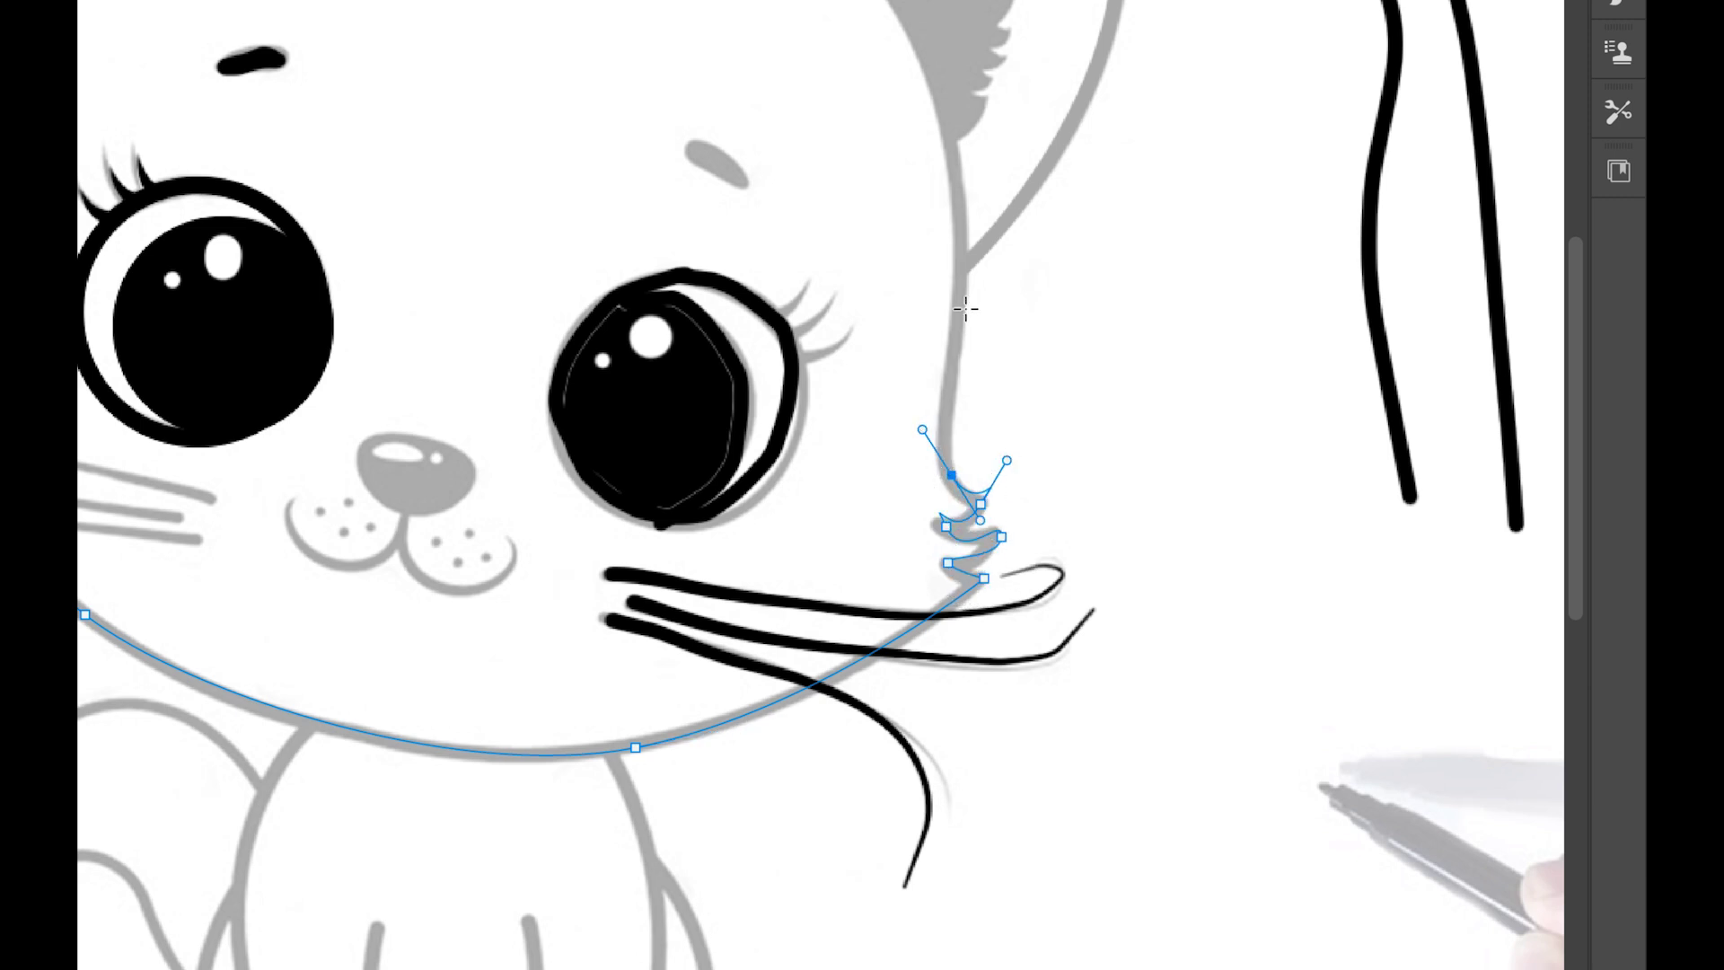
click(967, 265)
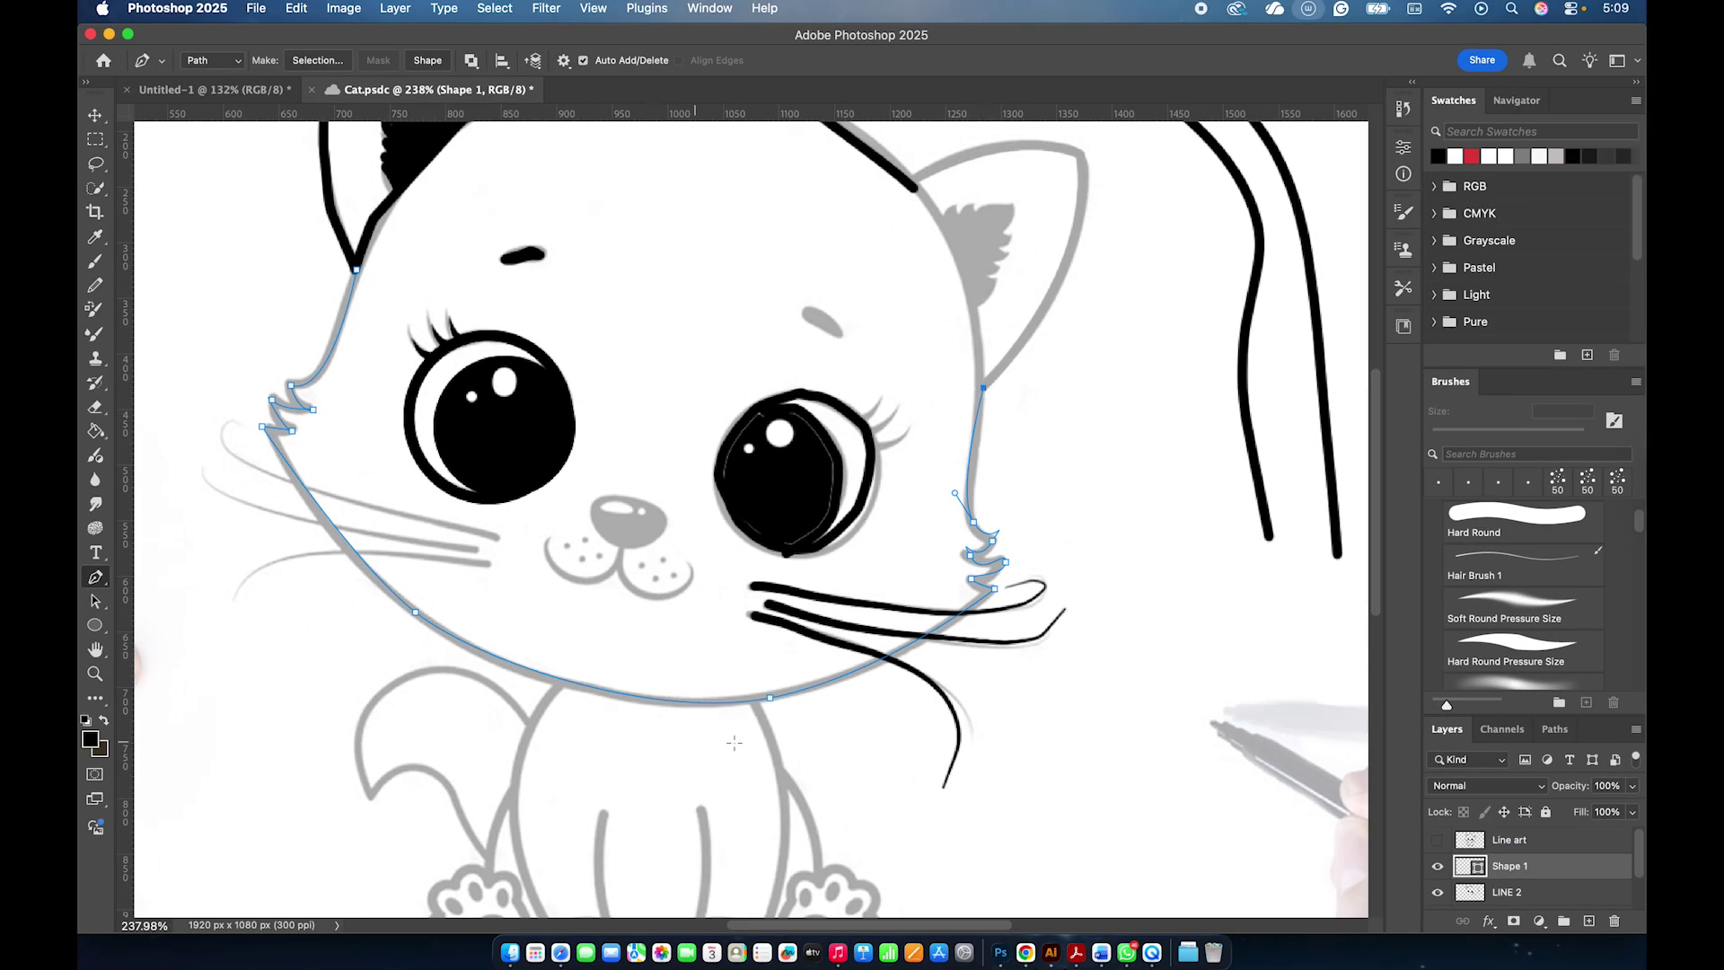
right_click(689, 703)
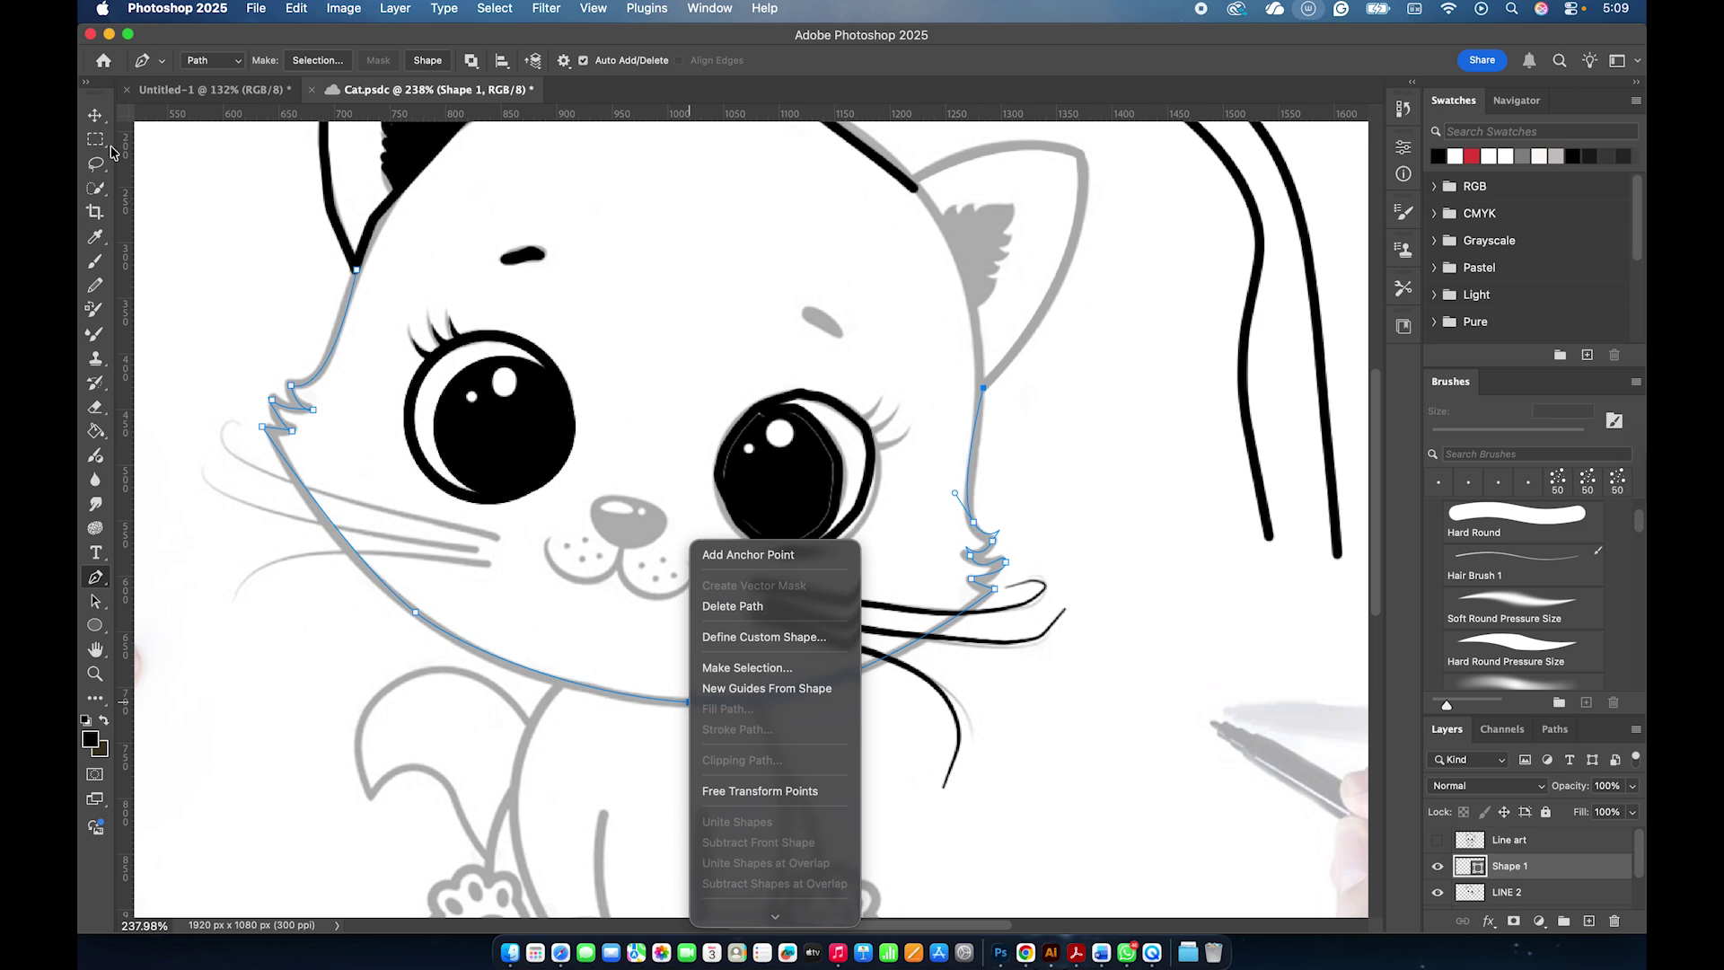
click(95, 115)
click(95, 115)
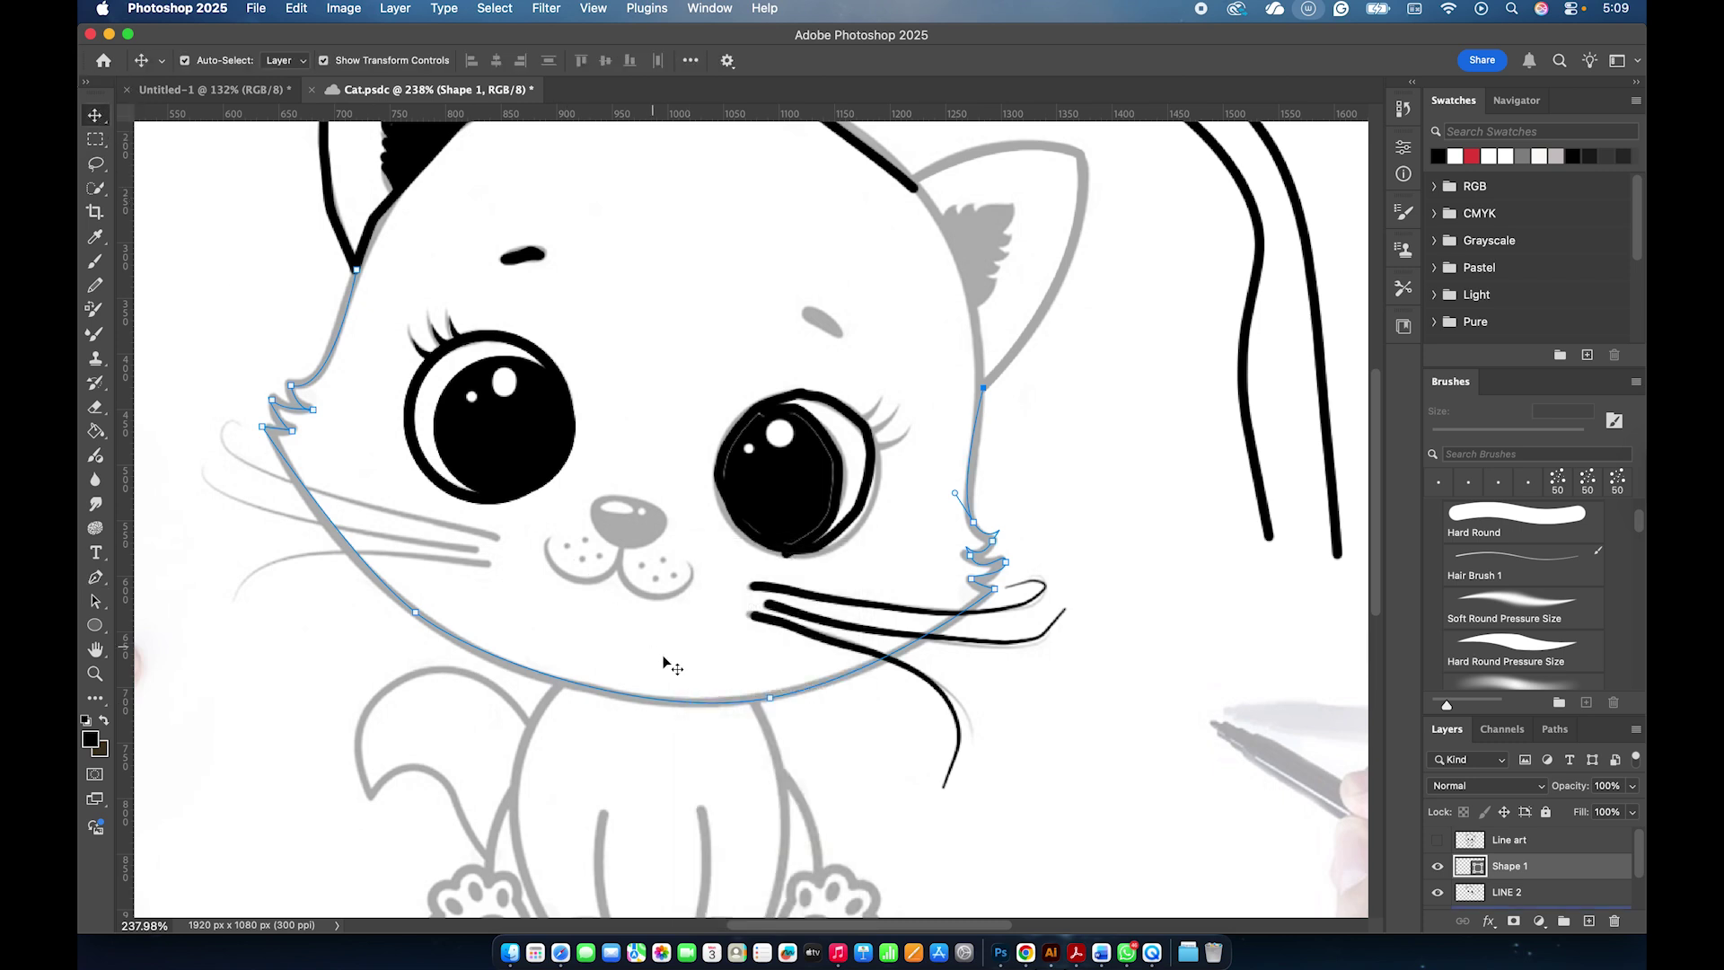
right_click(676, 697)
click(700, 712)
right_click(678, 700)
key(Escape)
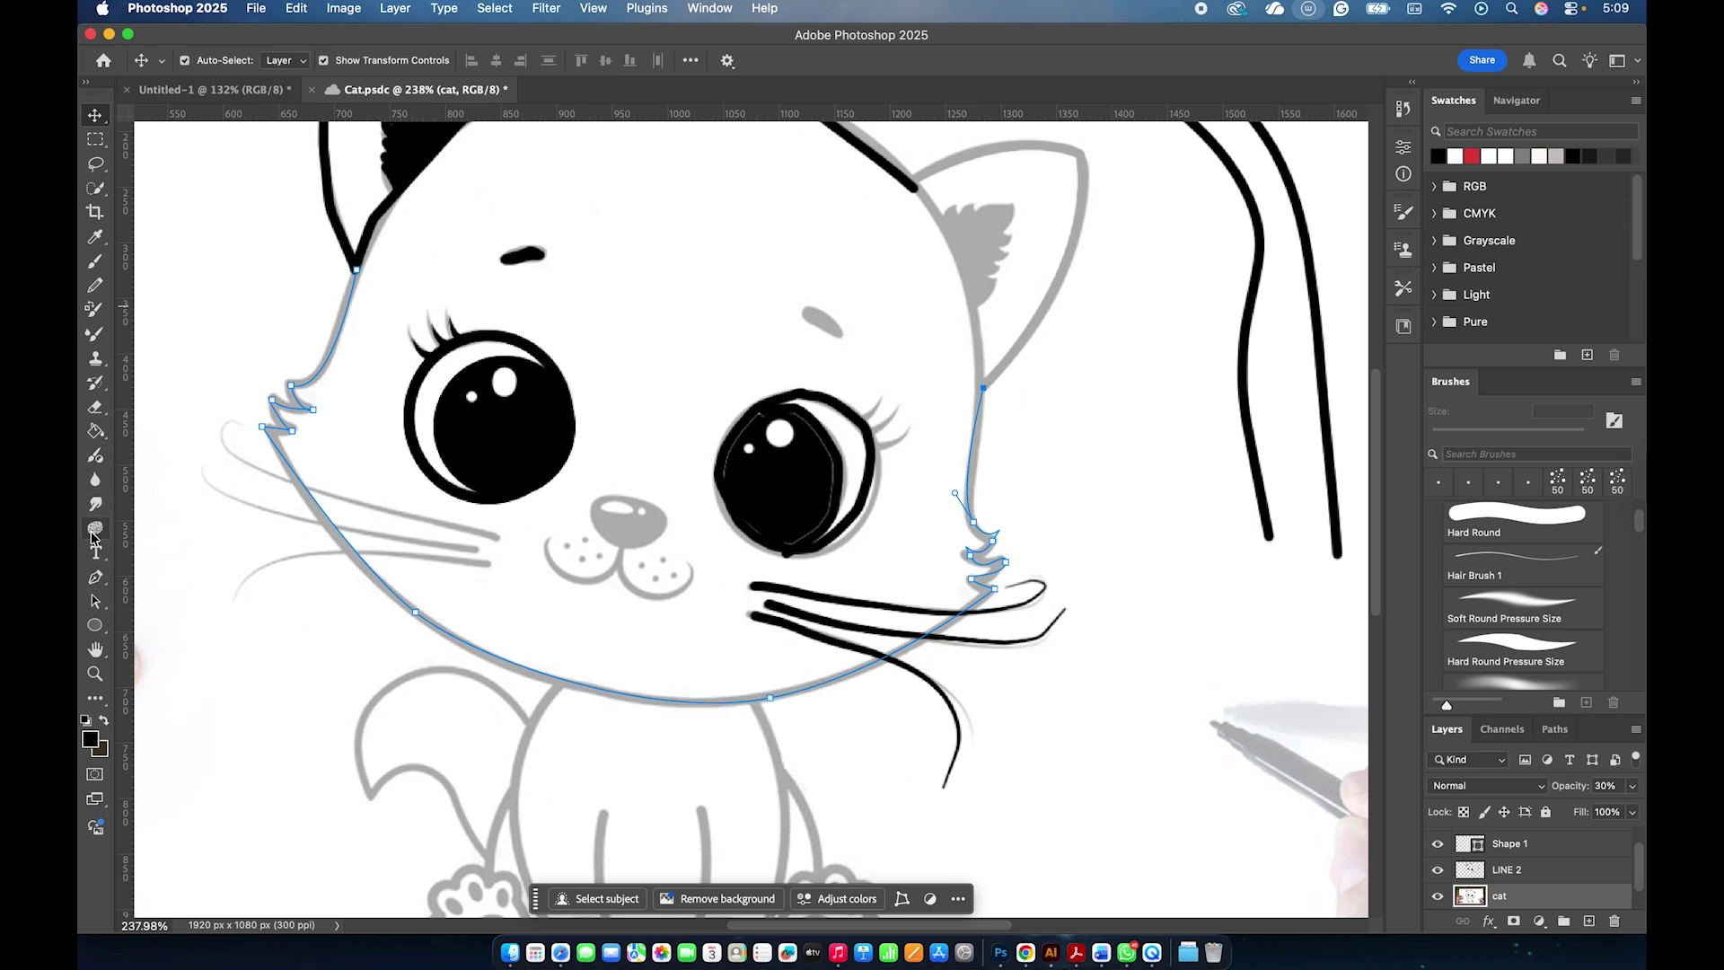
Try stroking the face path on the cat layer using the Brush with Simulate Pressure enabled.
click(99, 580)
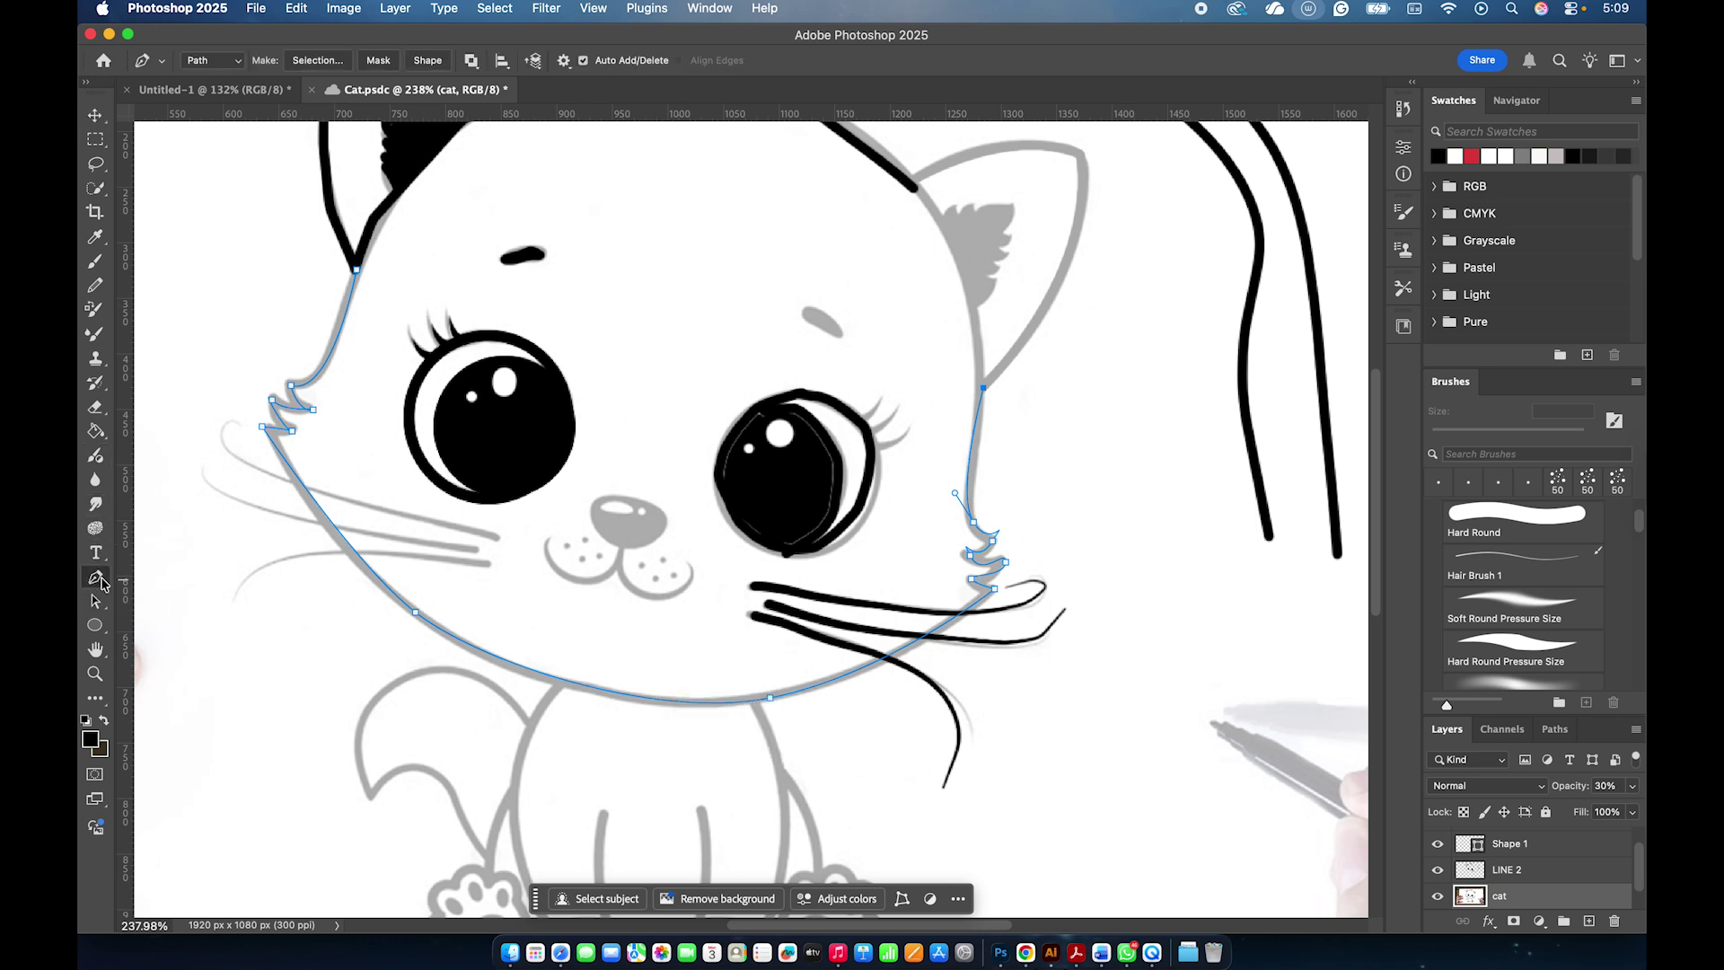
right_click(743, 703)
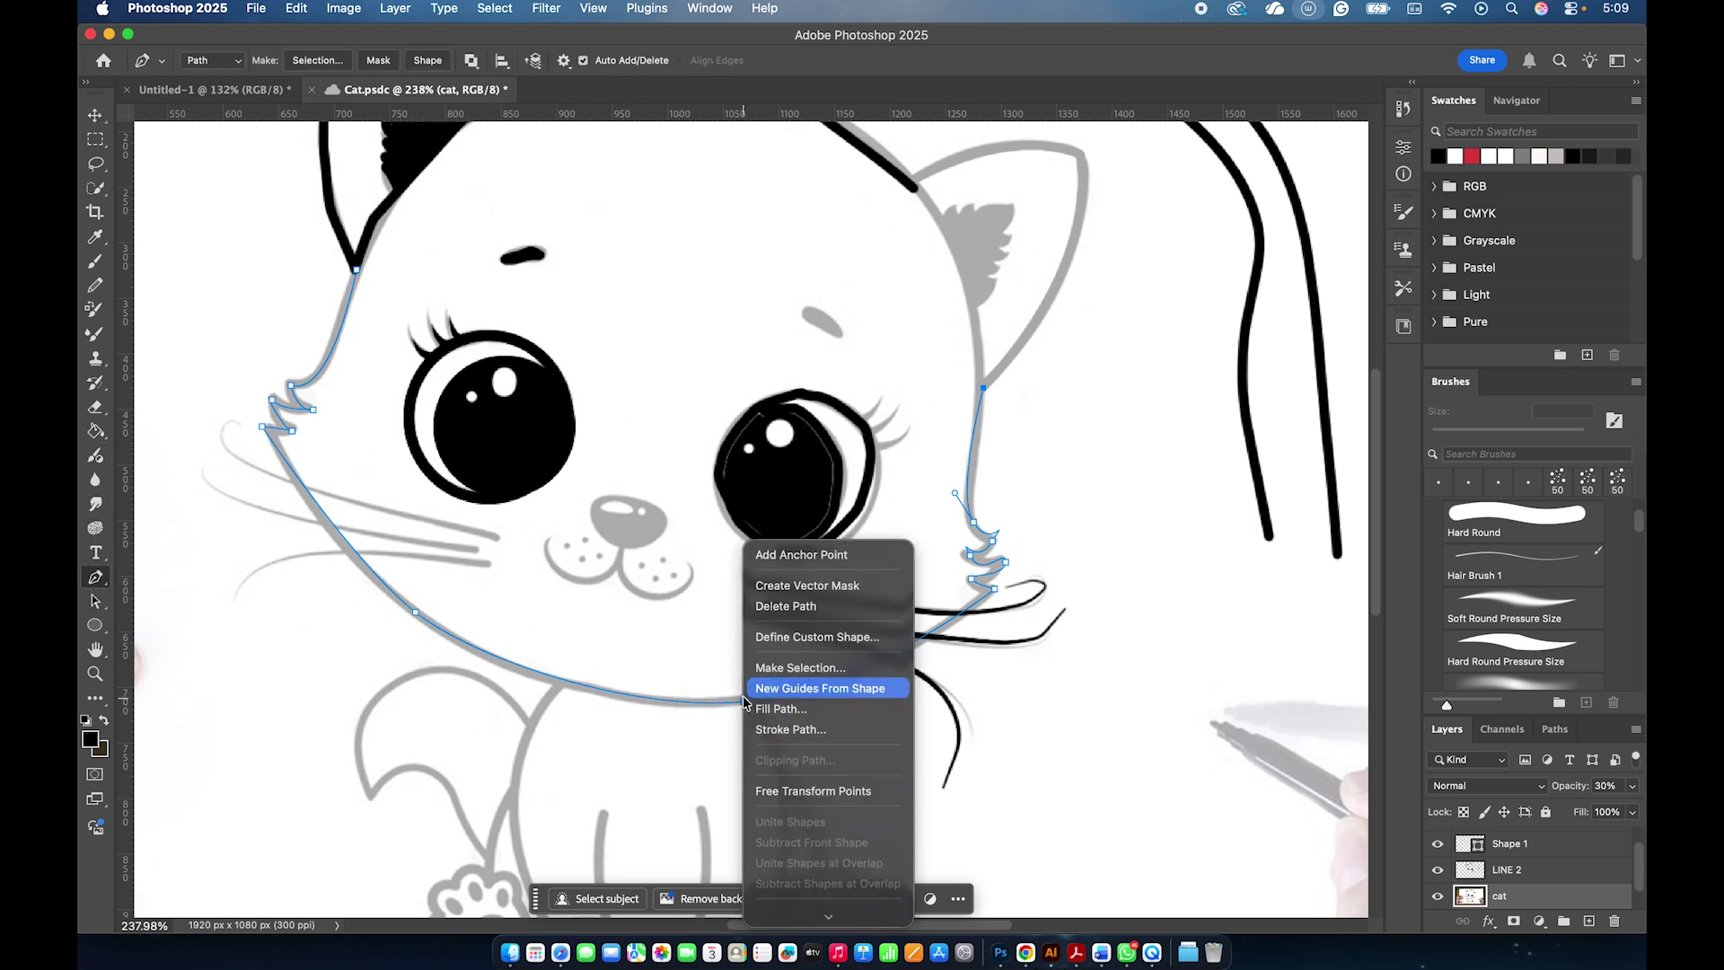
click(790, 729)
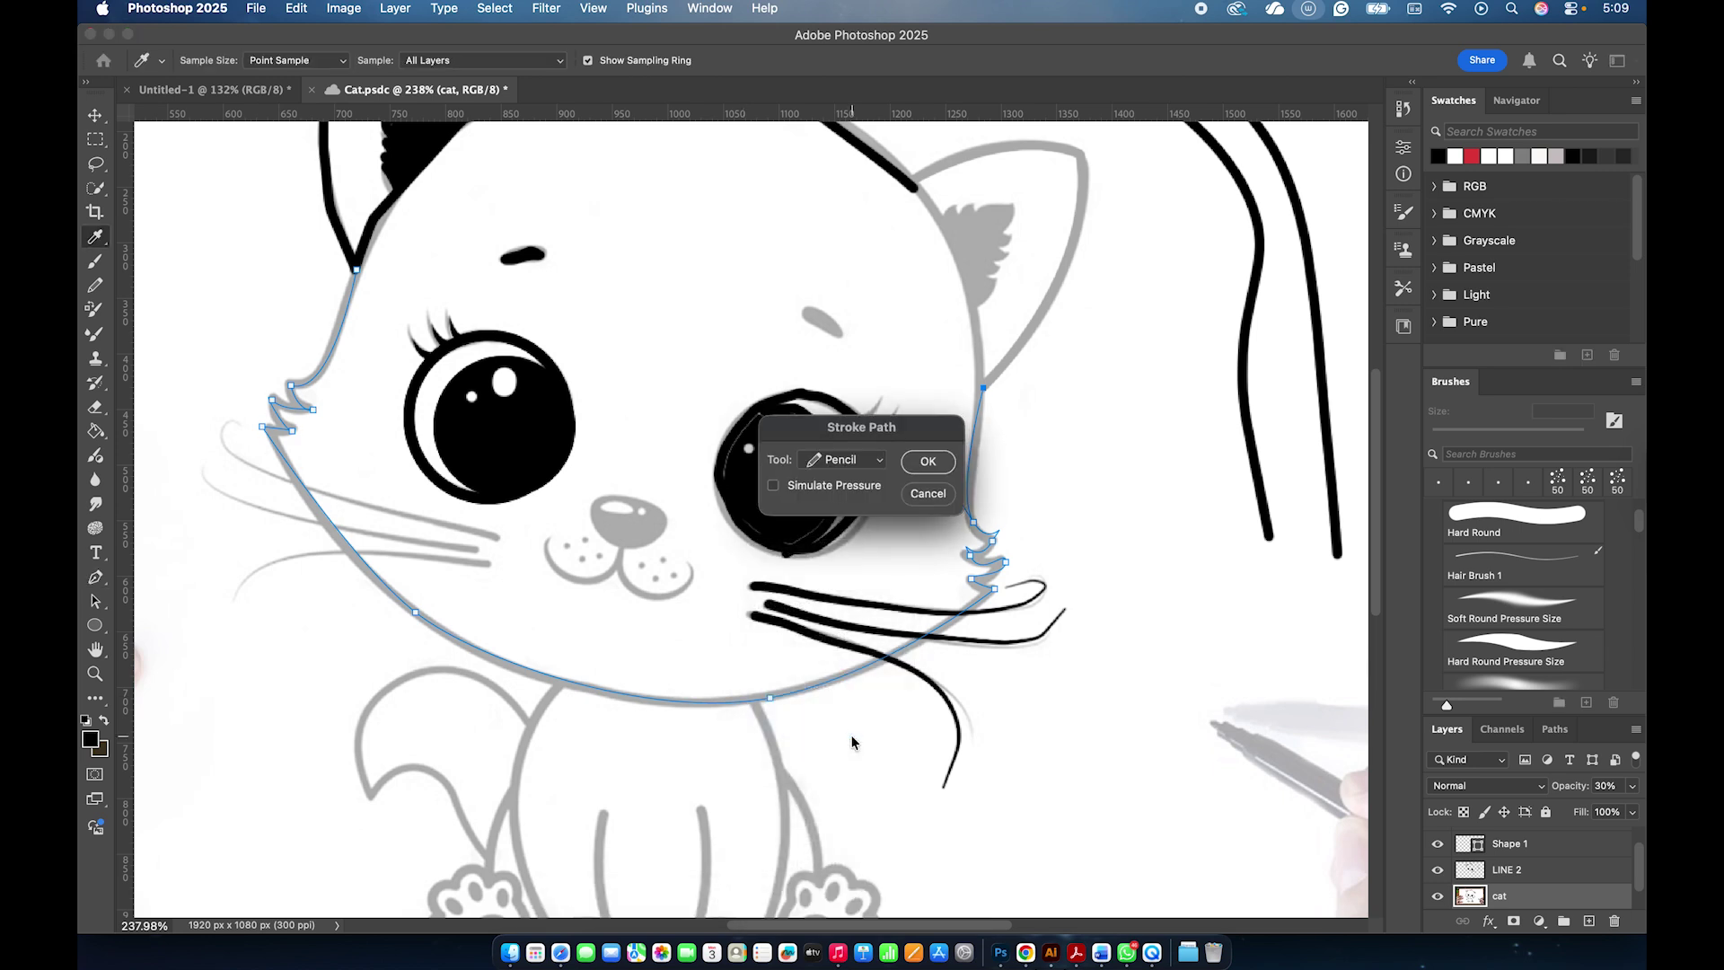
click(876, 466)
click(878, 477)
click(847, 492)
click(846, 492)
click(847, 492)
click(859, 493)
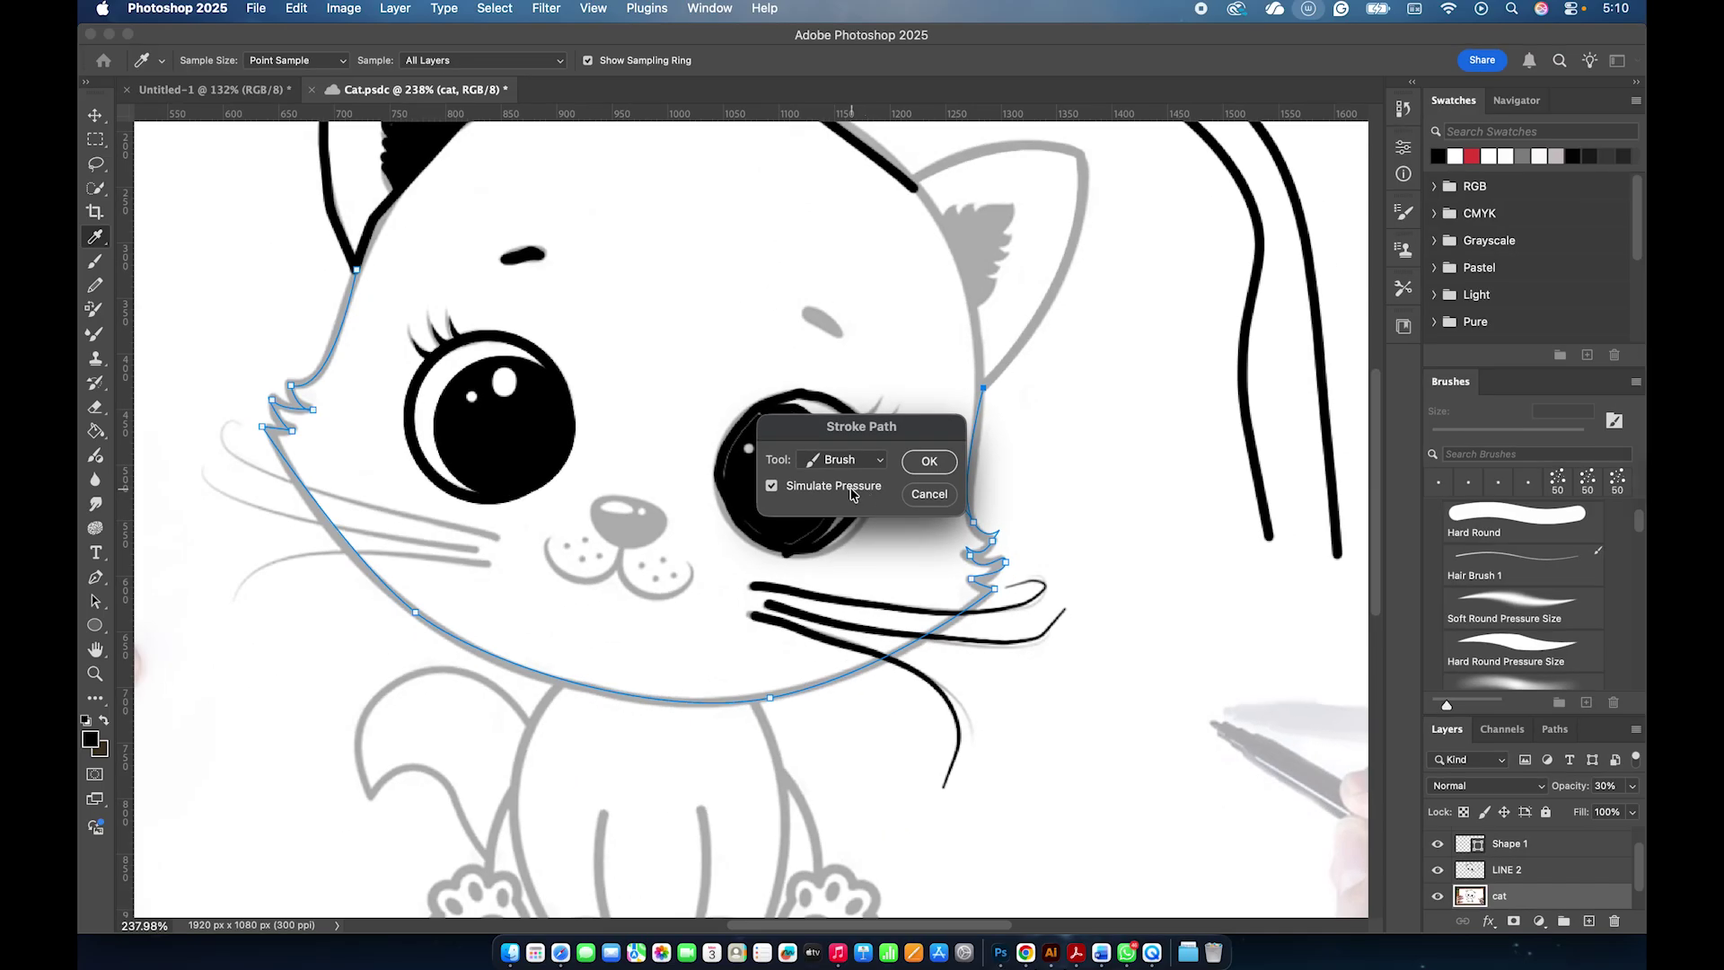
click(930, 462)
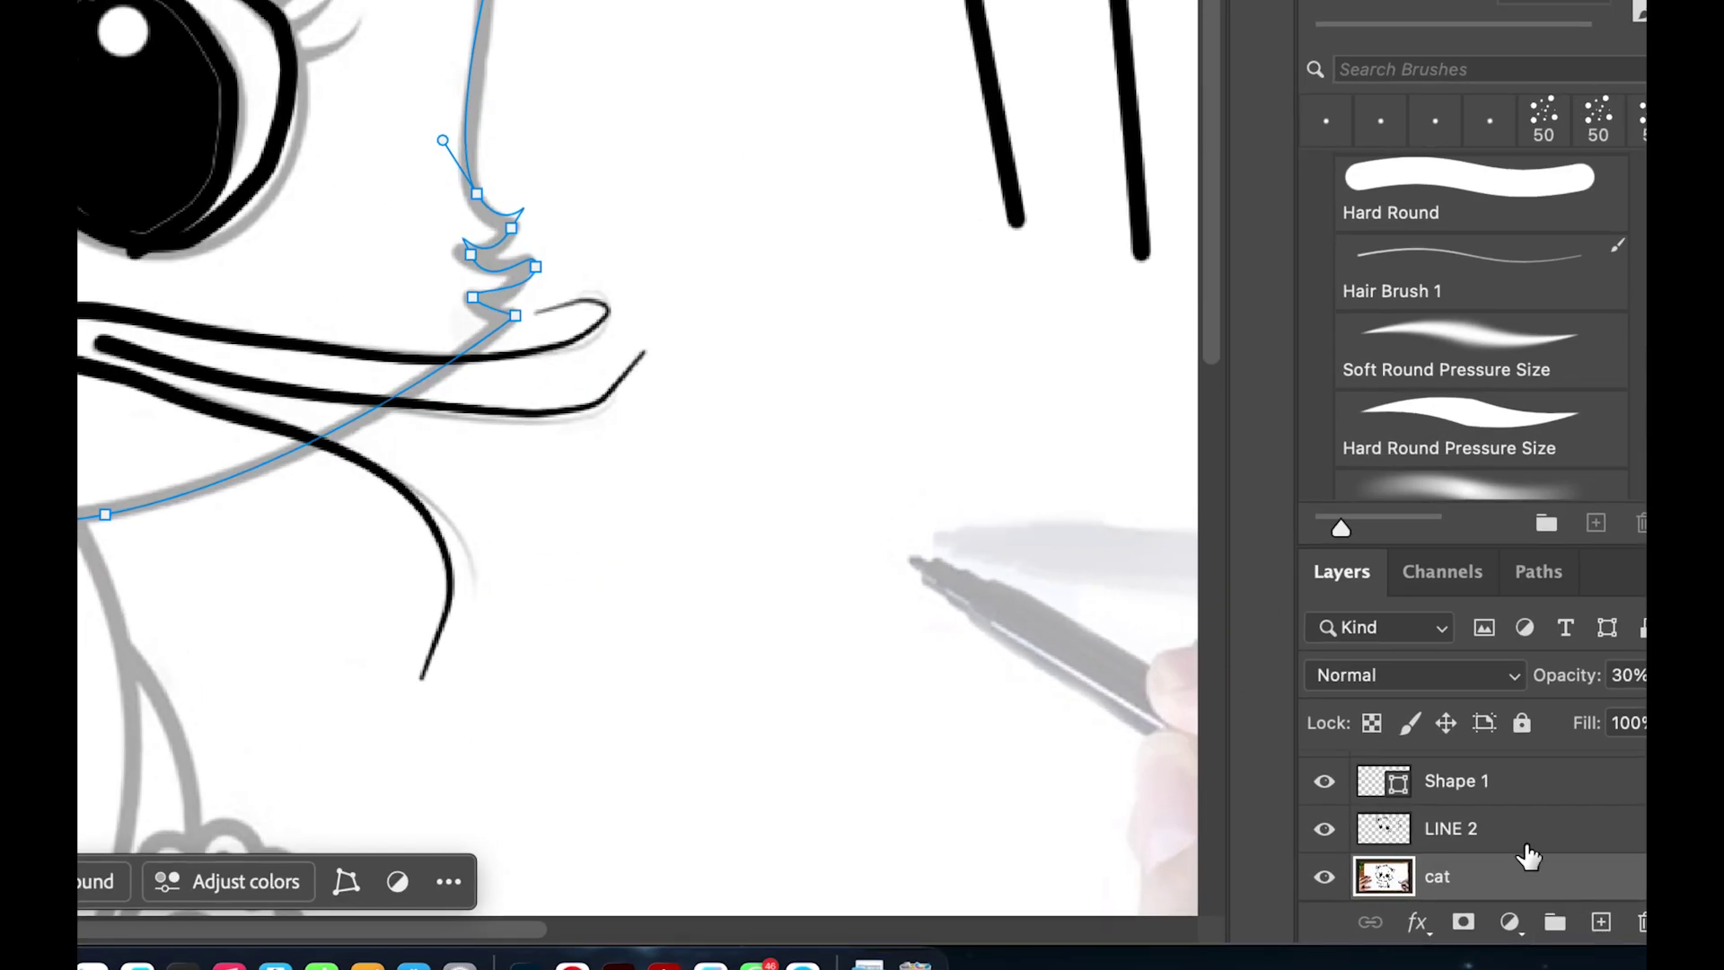
Stroke the face path on the LINE 2 layer using the Brush with Simulate Pressure enabled.
click(1555, 893)
click(1527, 842)
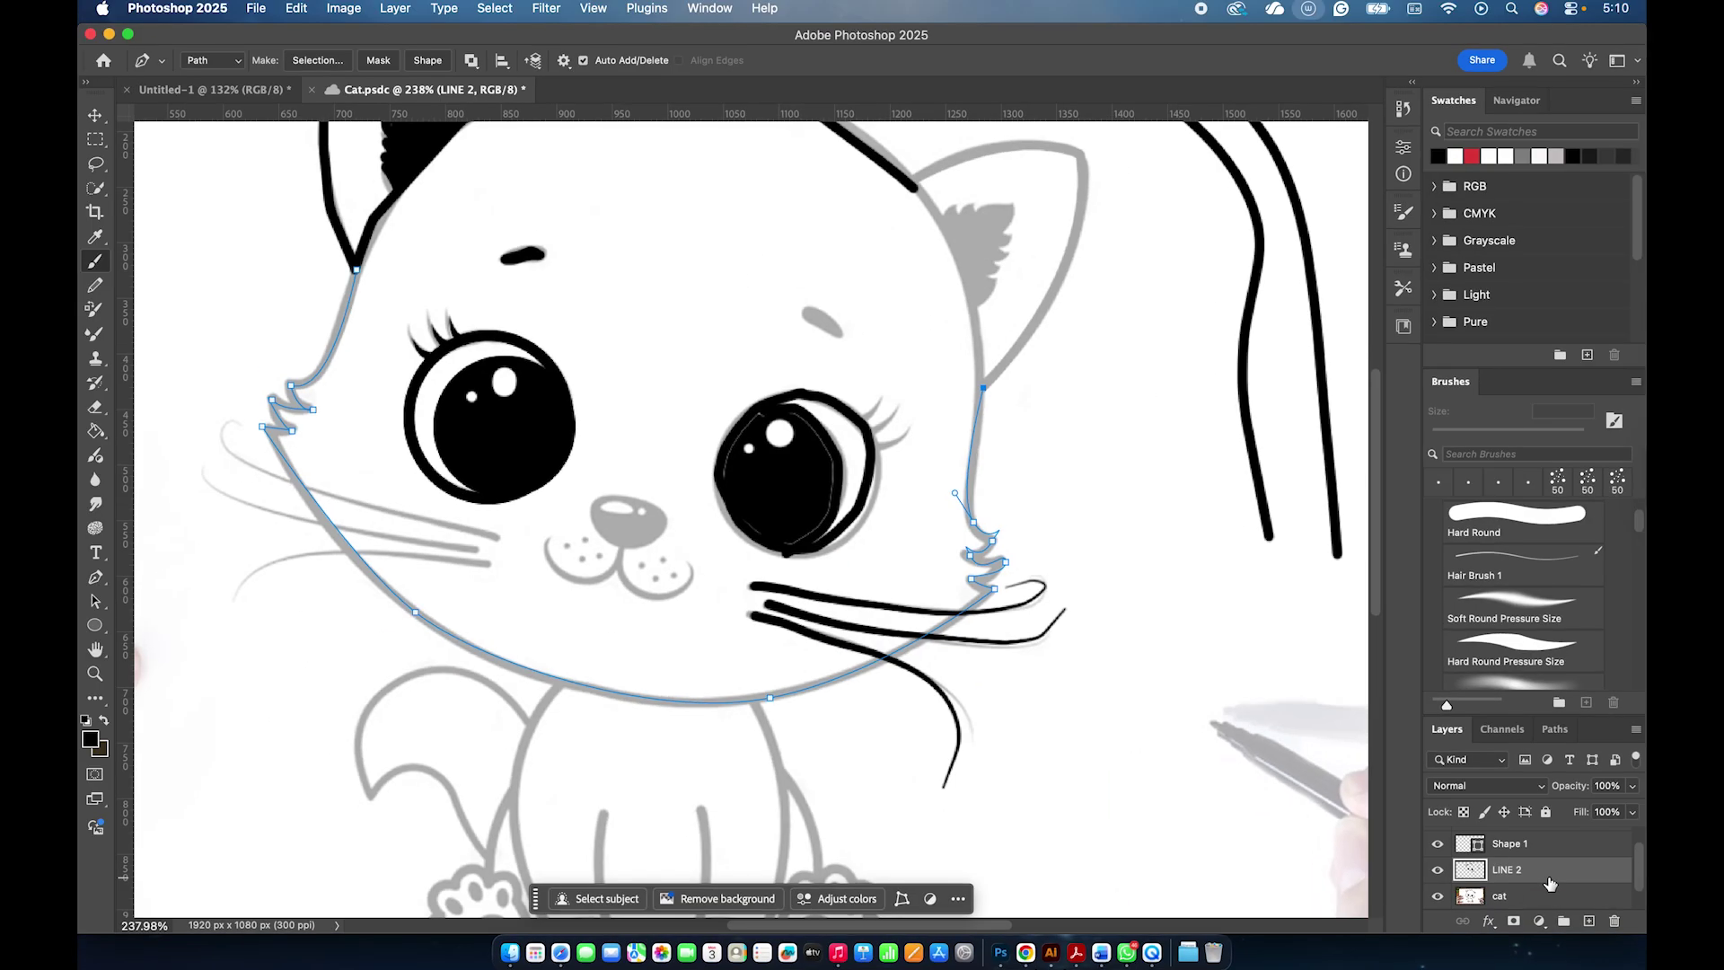
right_click(828, 686)
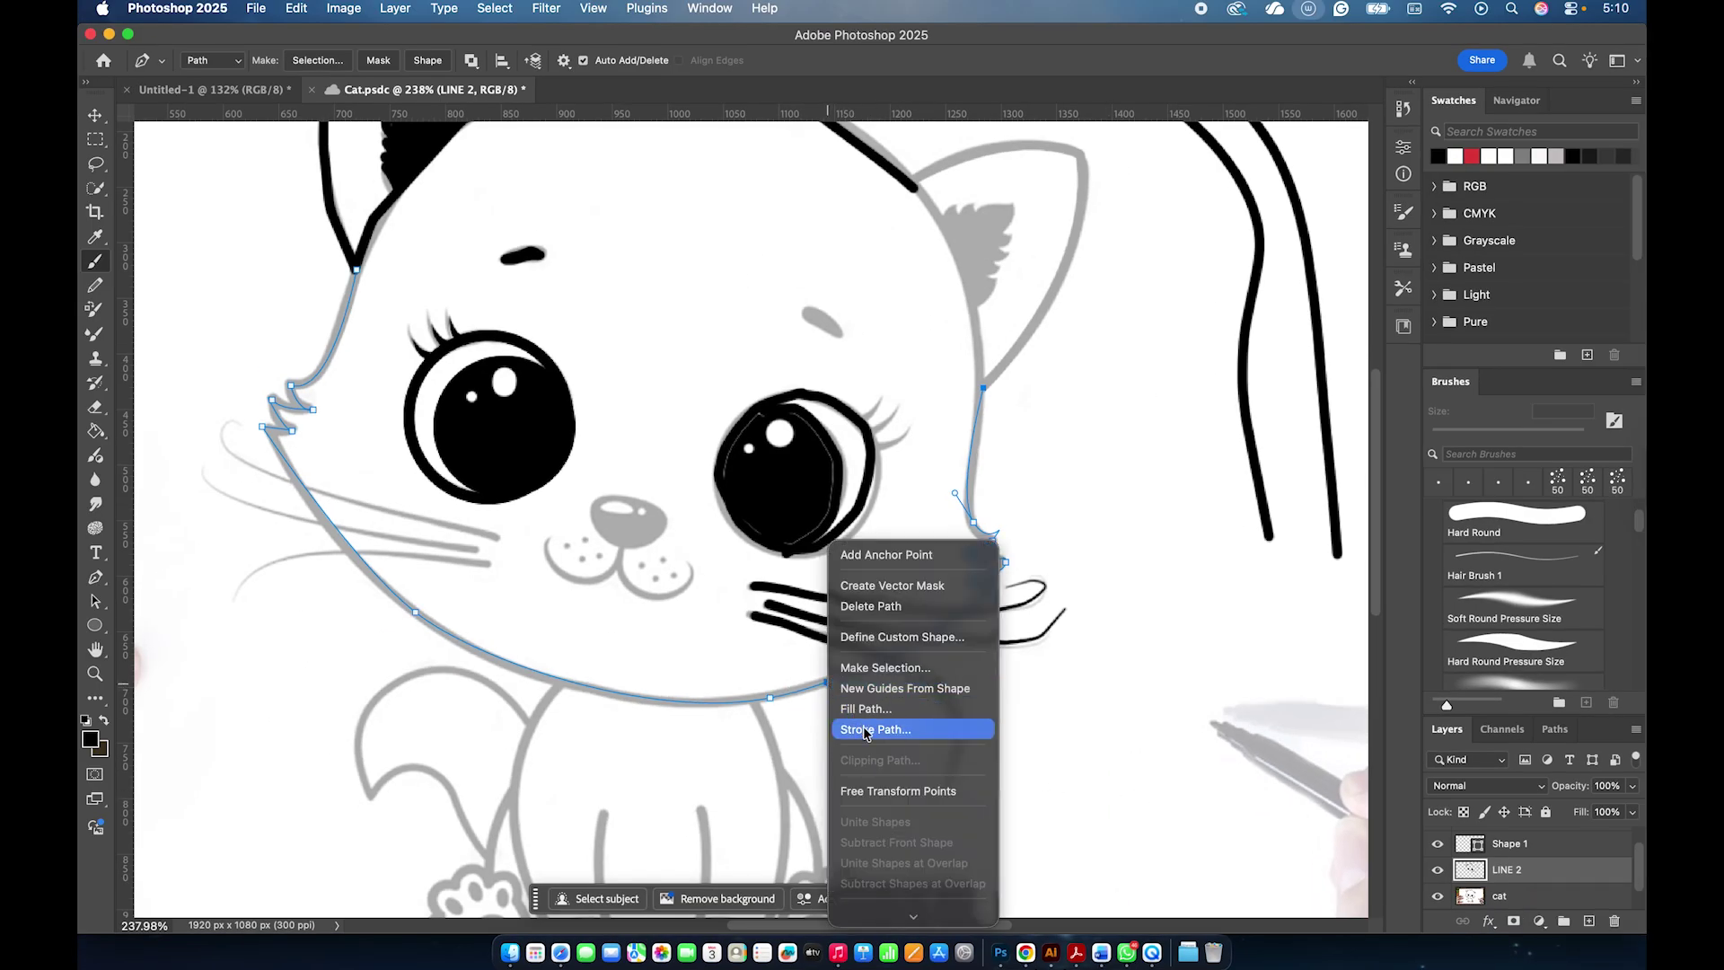
click(865, 731)
click(1065, 461)
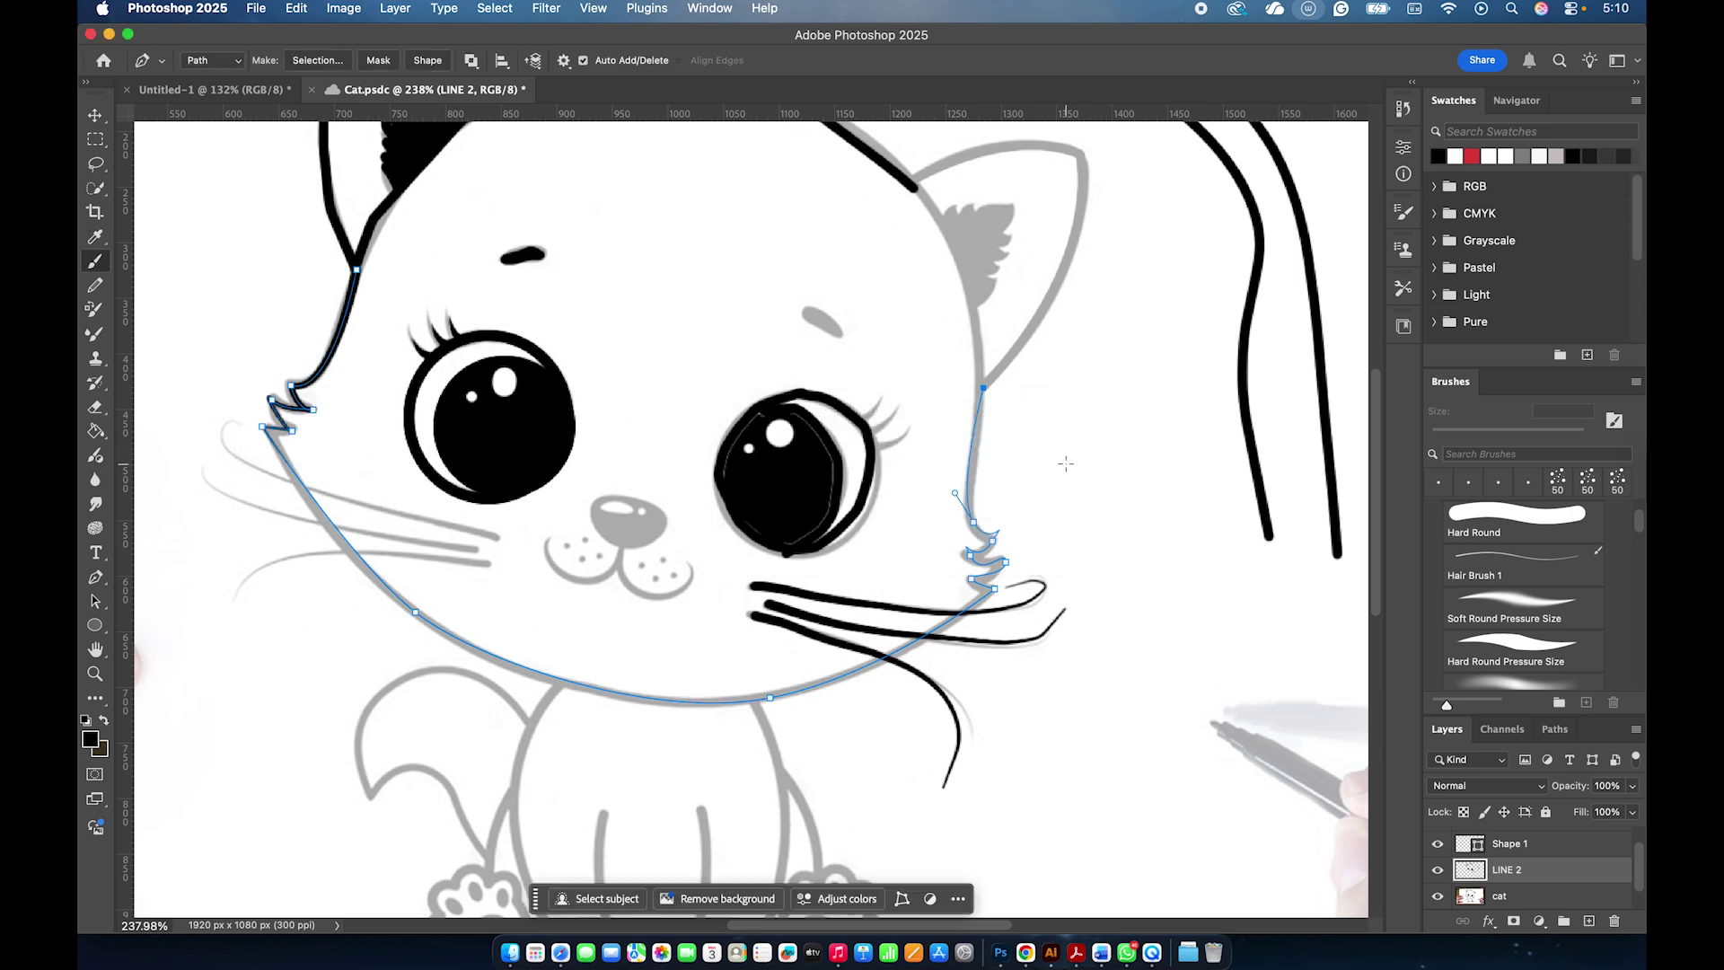
Stroke the face path again using the Brush with Simulate Pressure turned off.
right_click(860, 684)
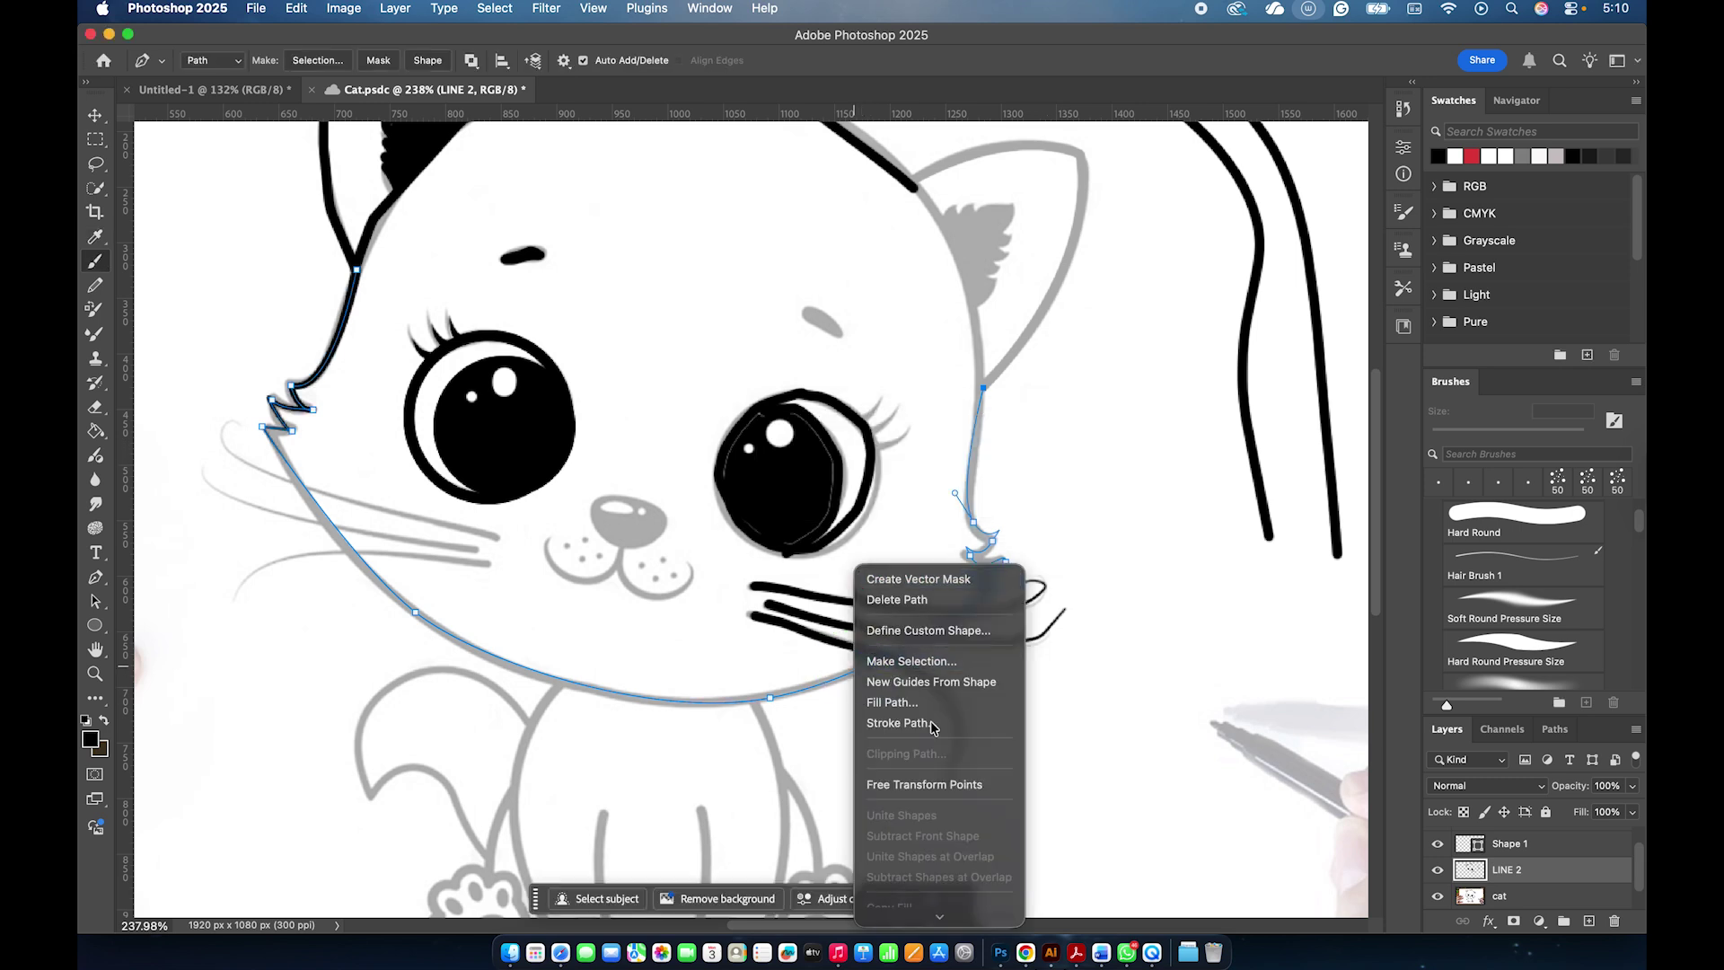
click(876, 720)
click(773, 487)
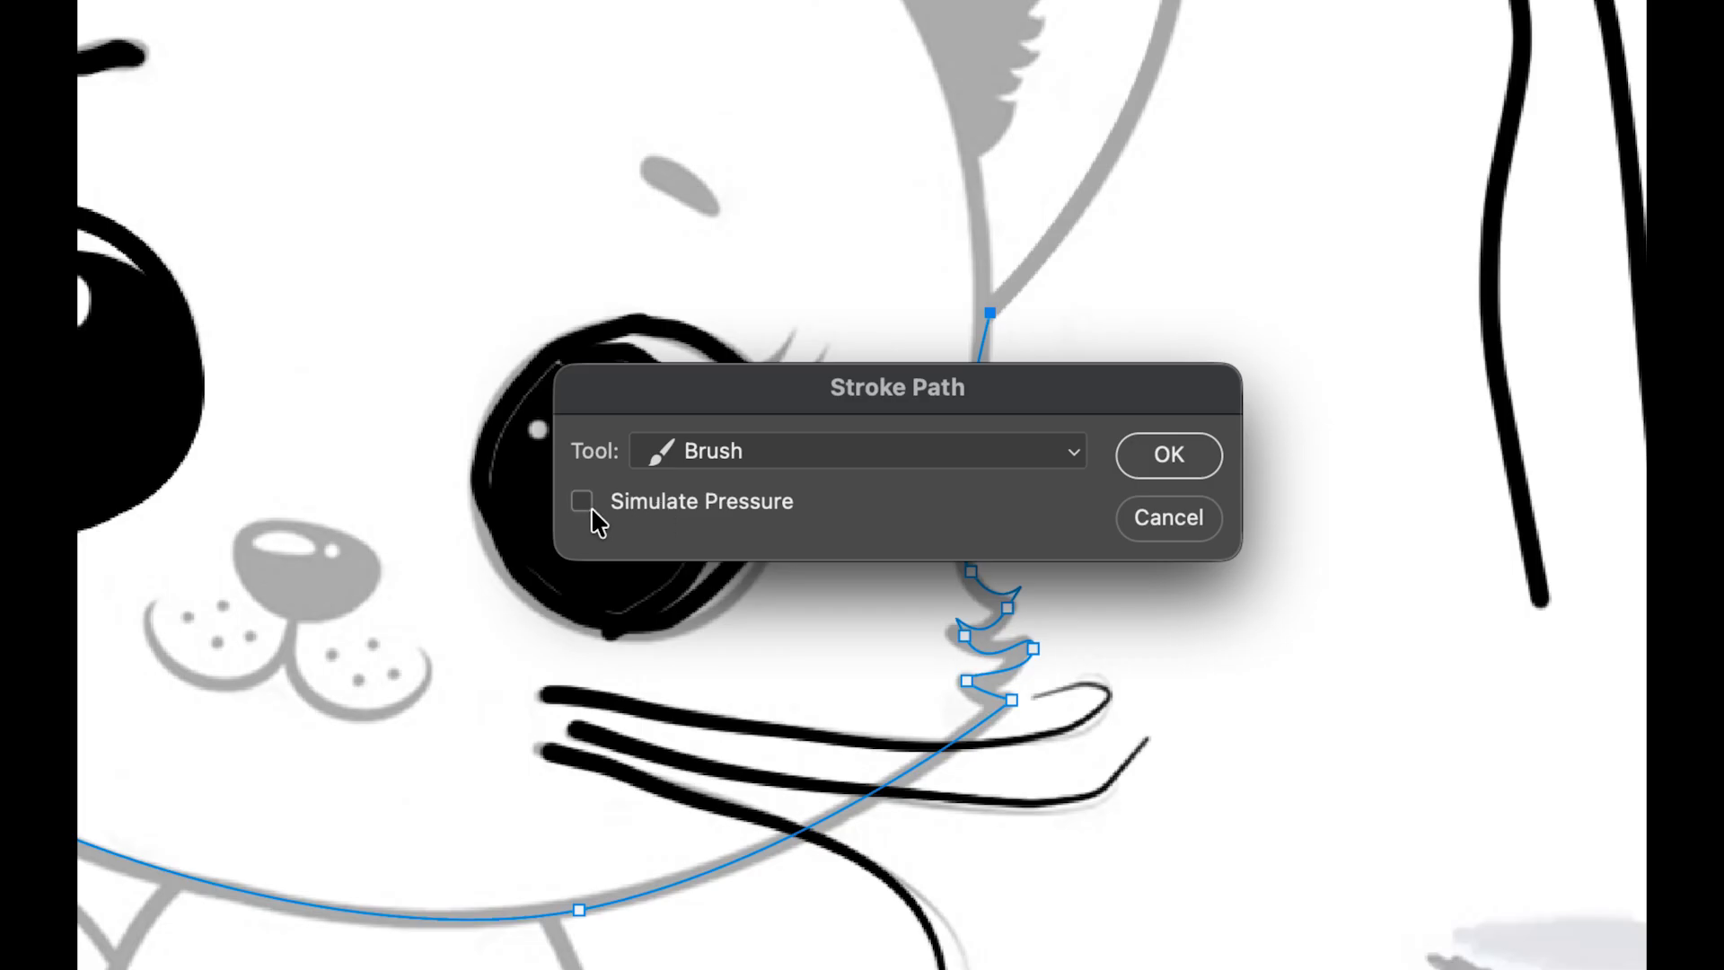
click(882, 459)
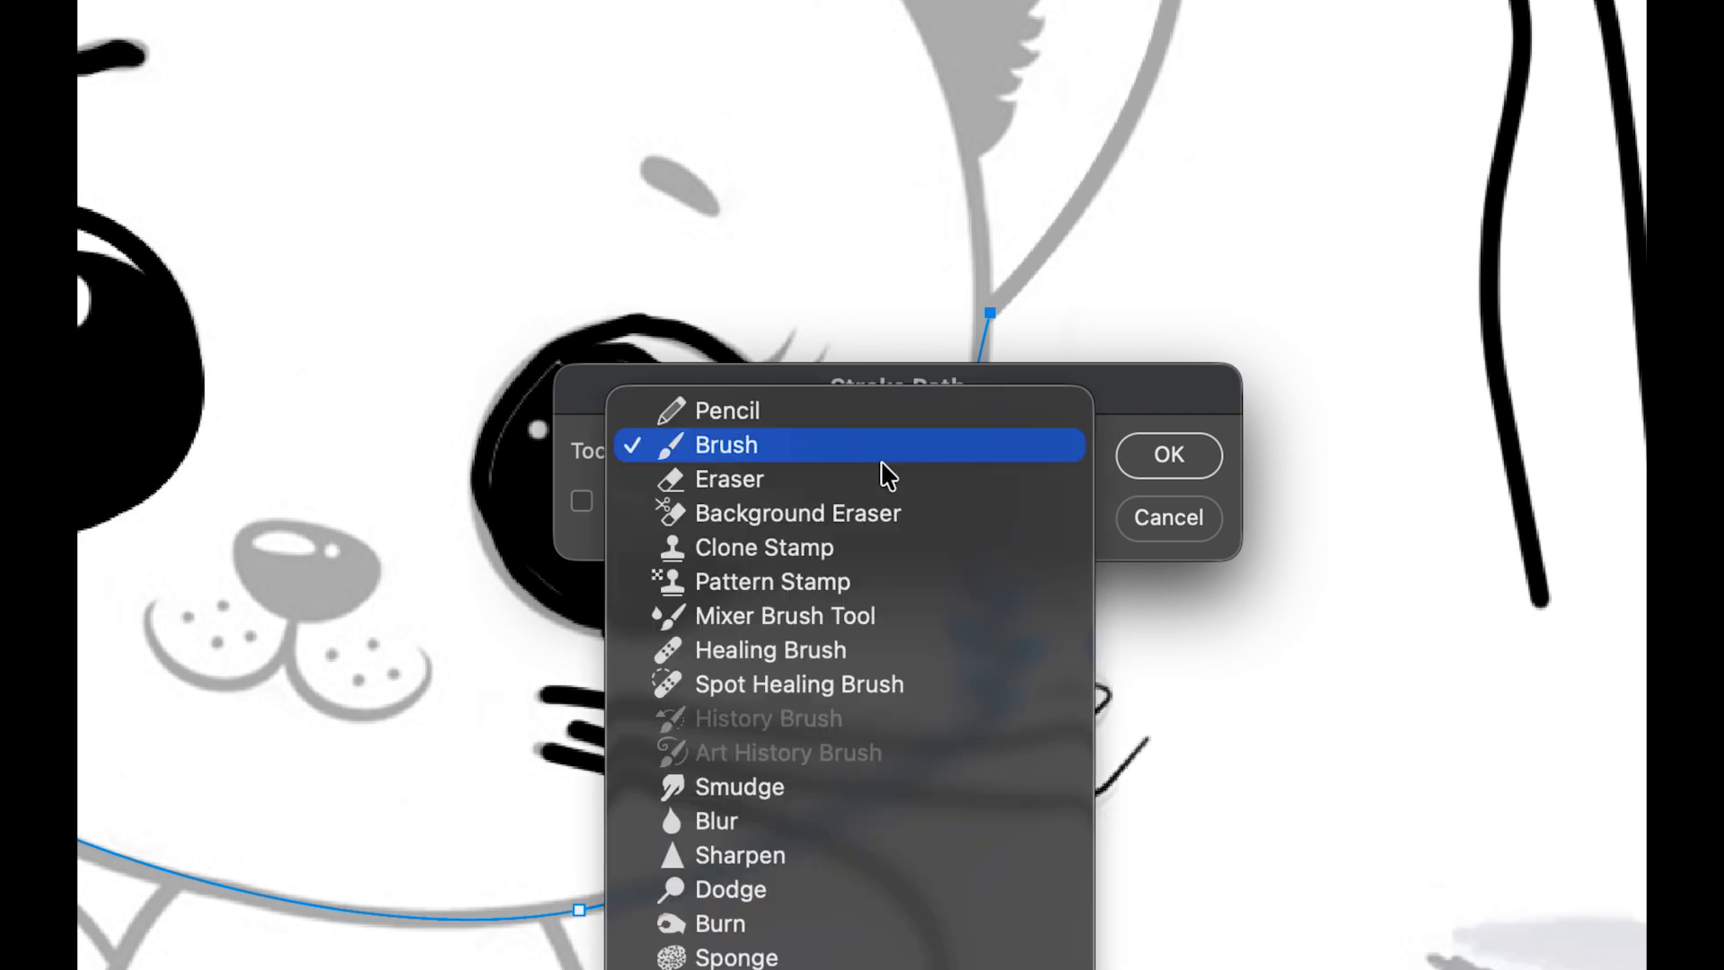
click(880, 451)
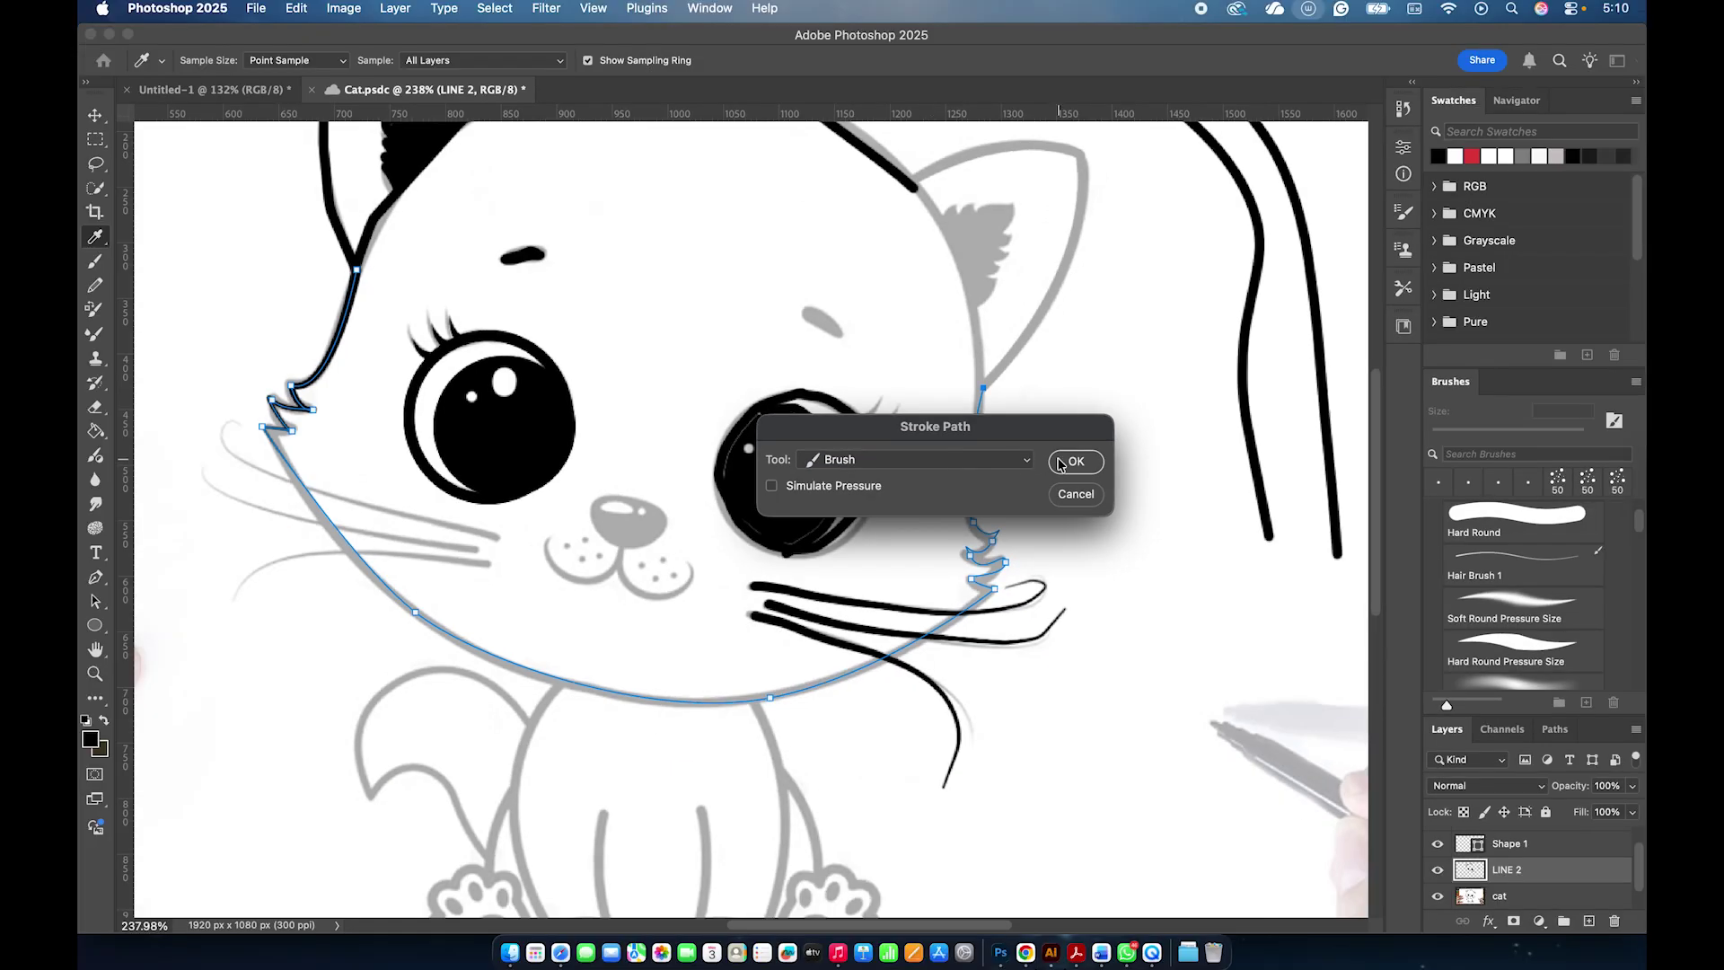
click(1158, 454)
scroll(1489, 586, up, 5)
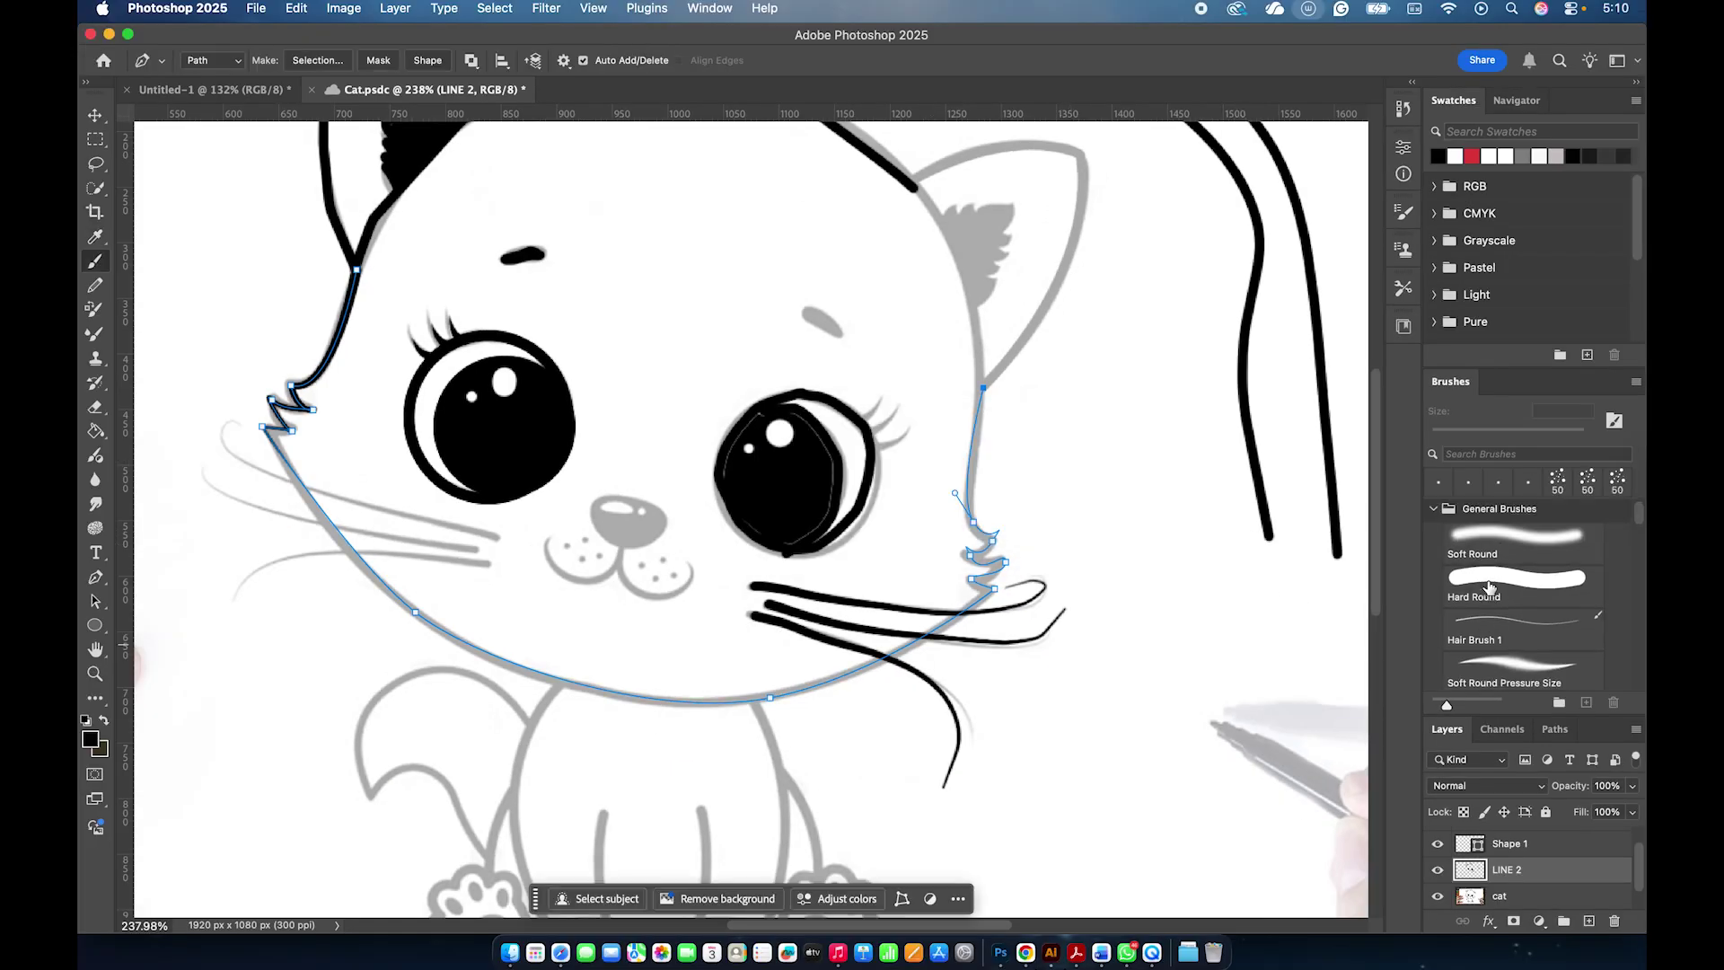
Stroke the face path on the LINE 2 layer using the 8 px Hard Round brush without Simulate Pressure, then dismiss the path.
click(1532, 589)
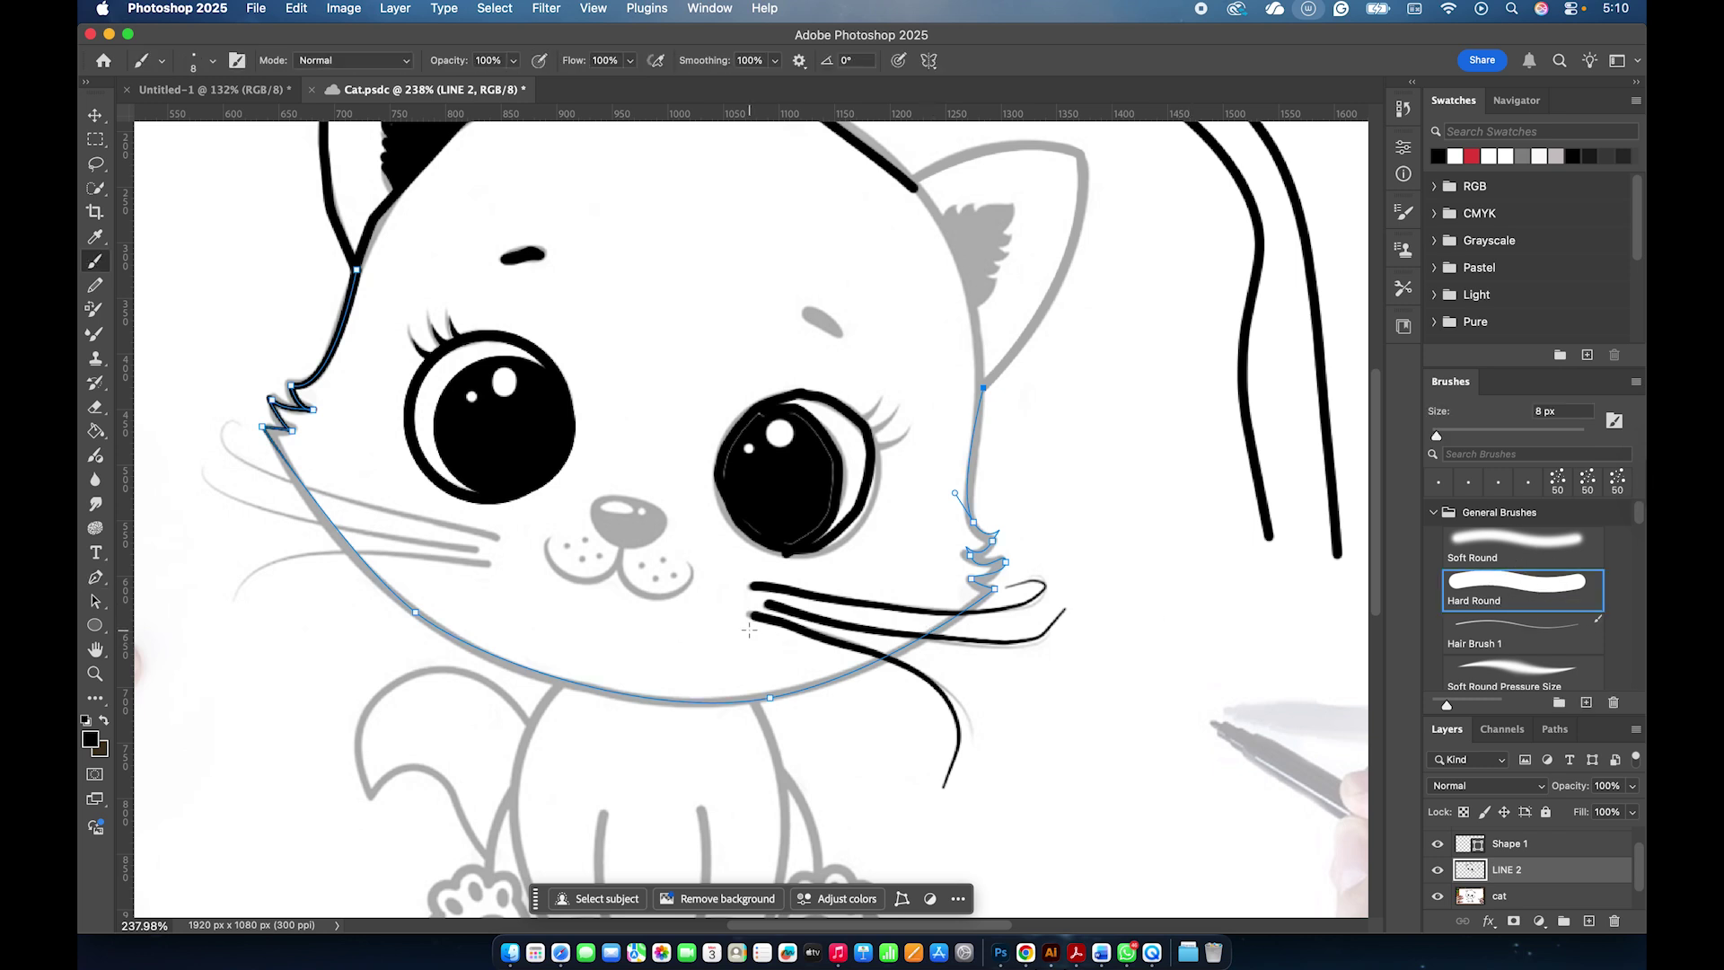
click(669, 700)
key(p)
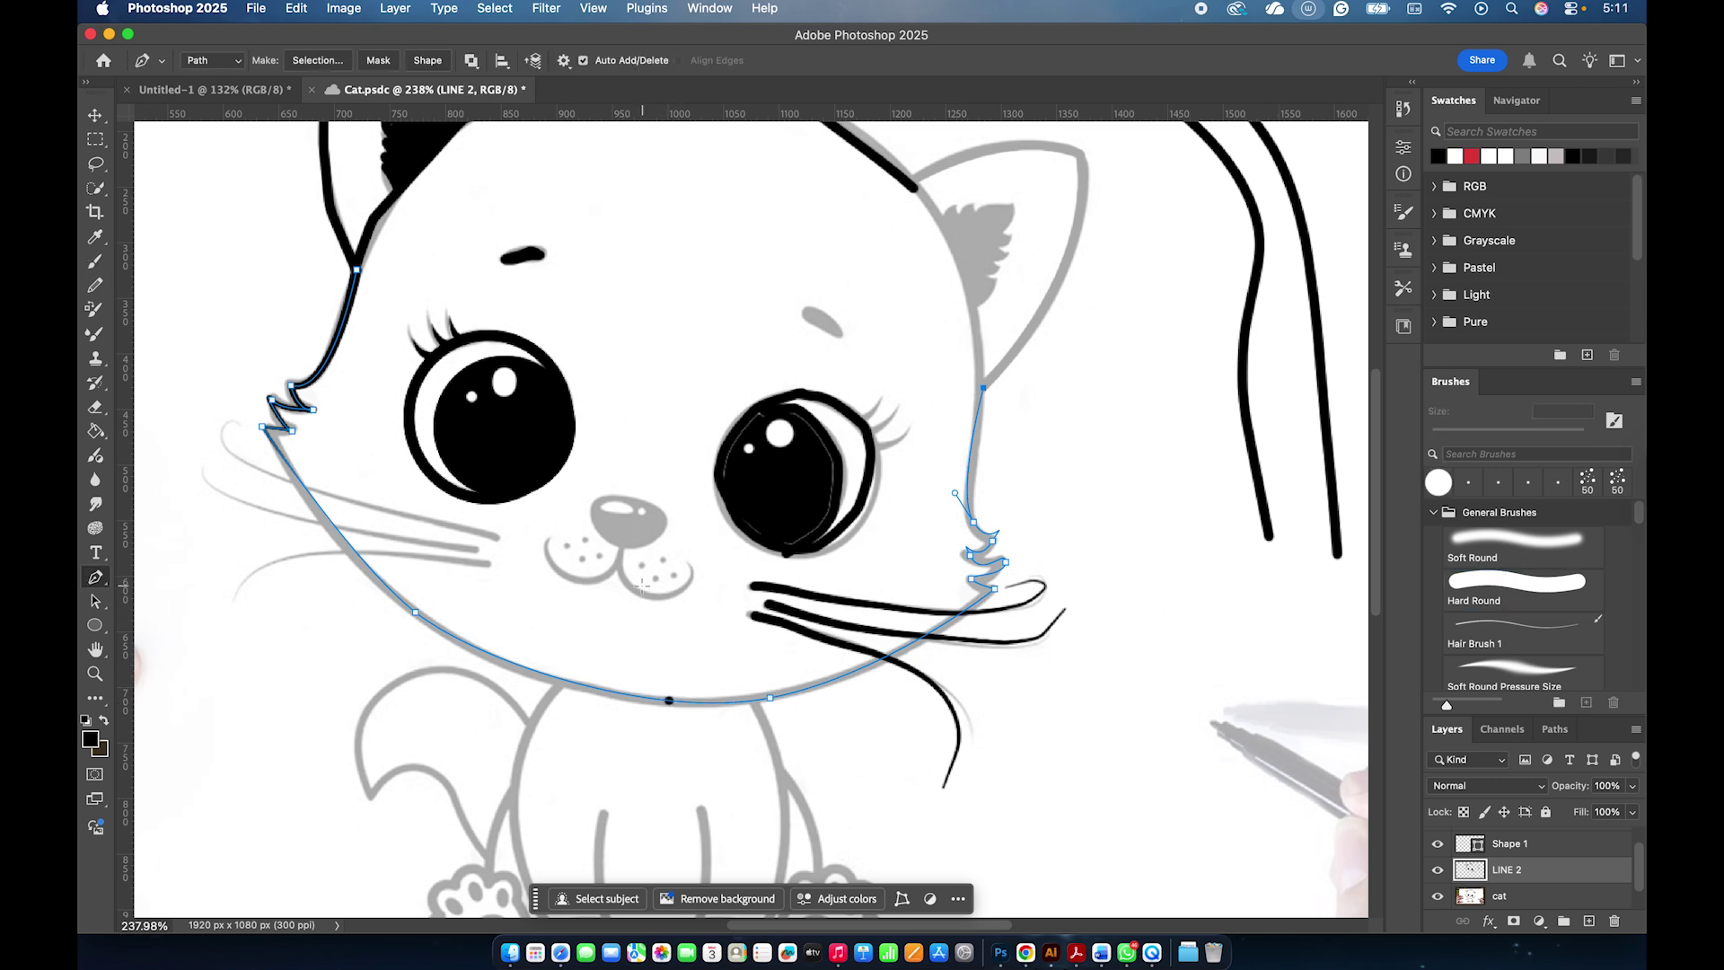
right_click(703, 698)
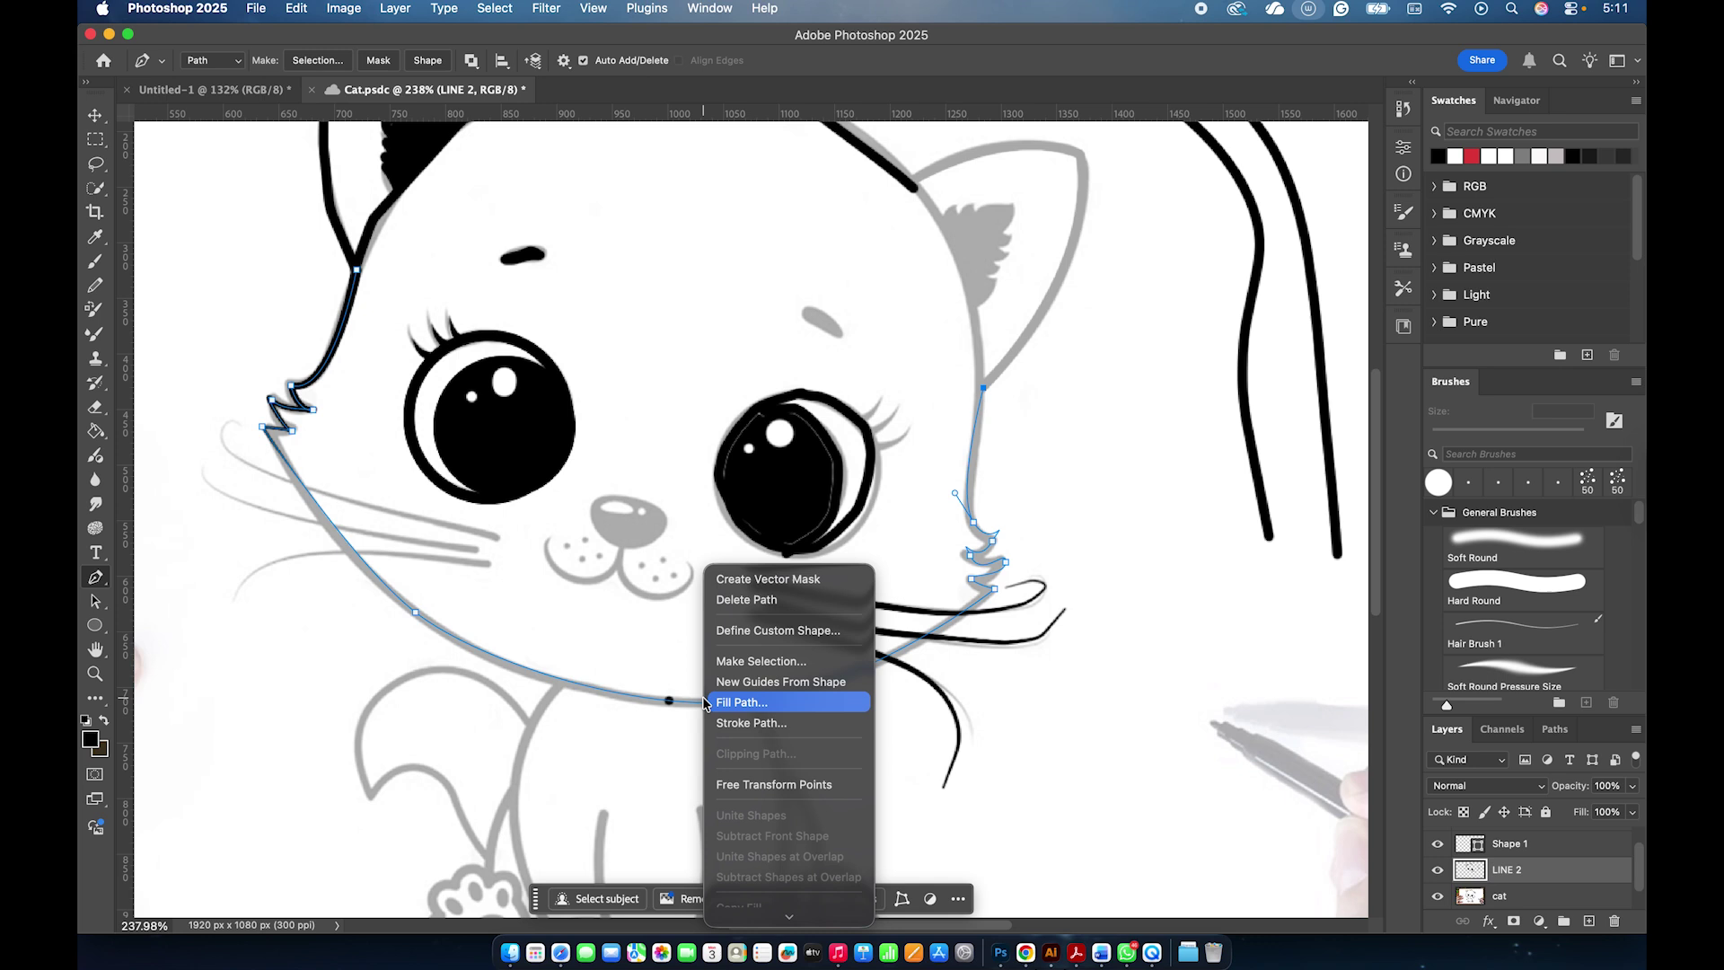
click(730, 722)
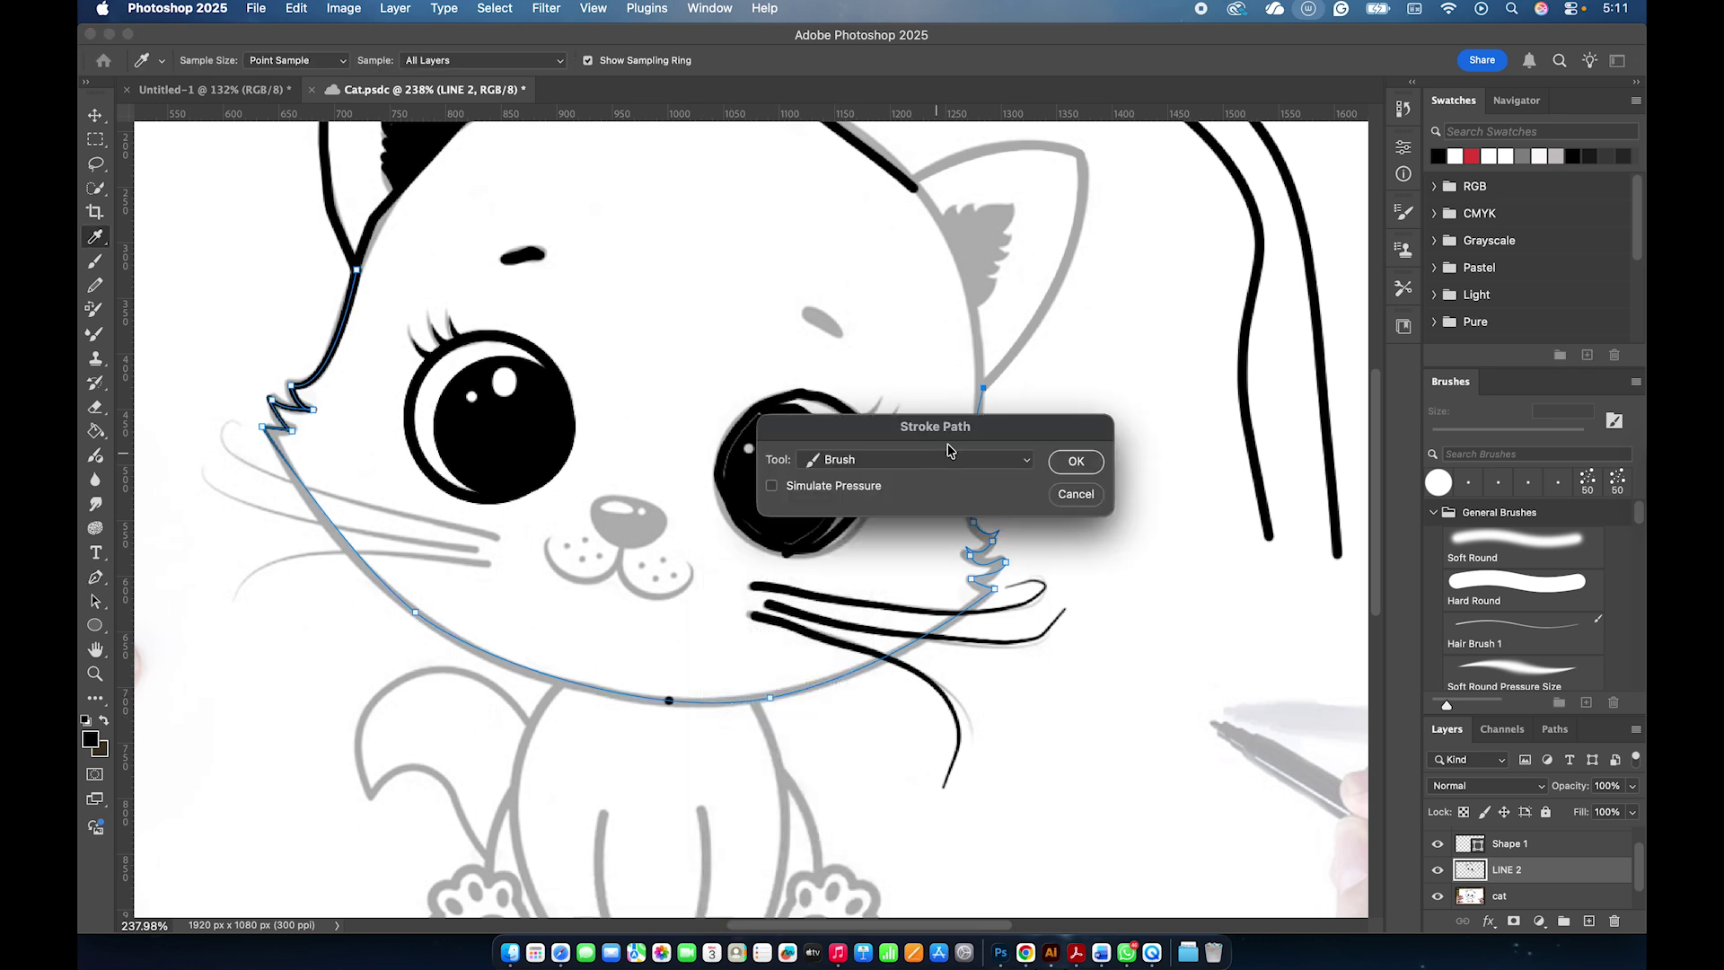
click(1076, 464)
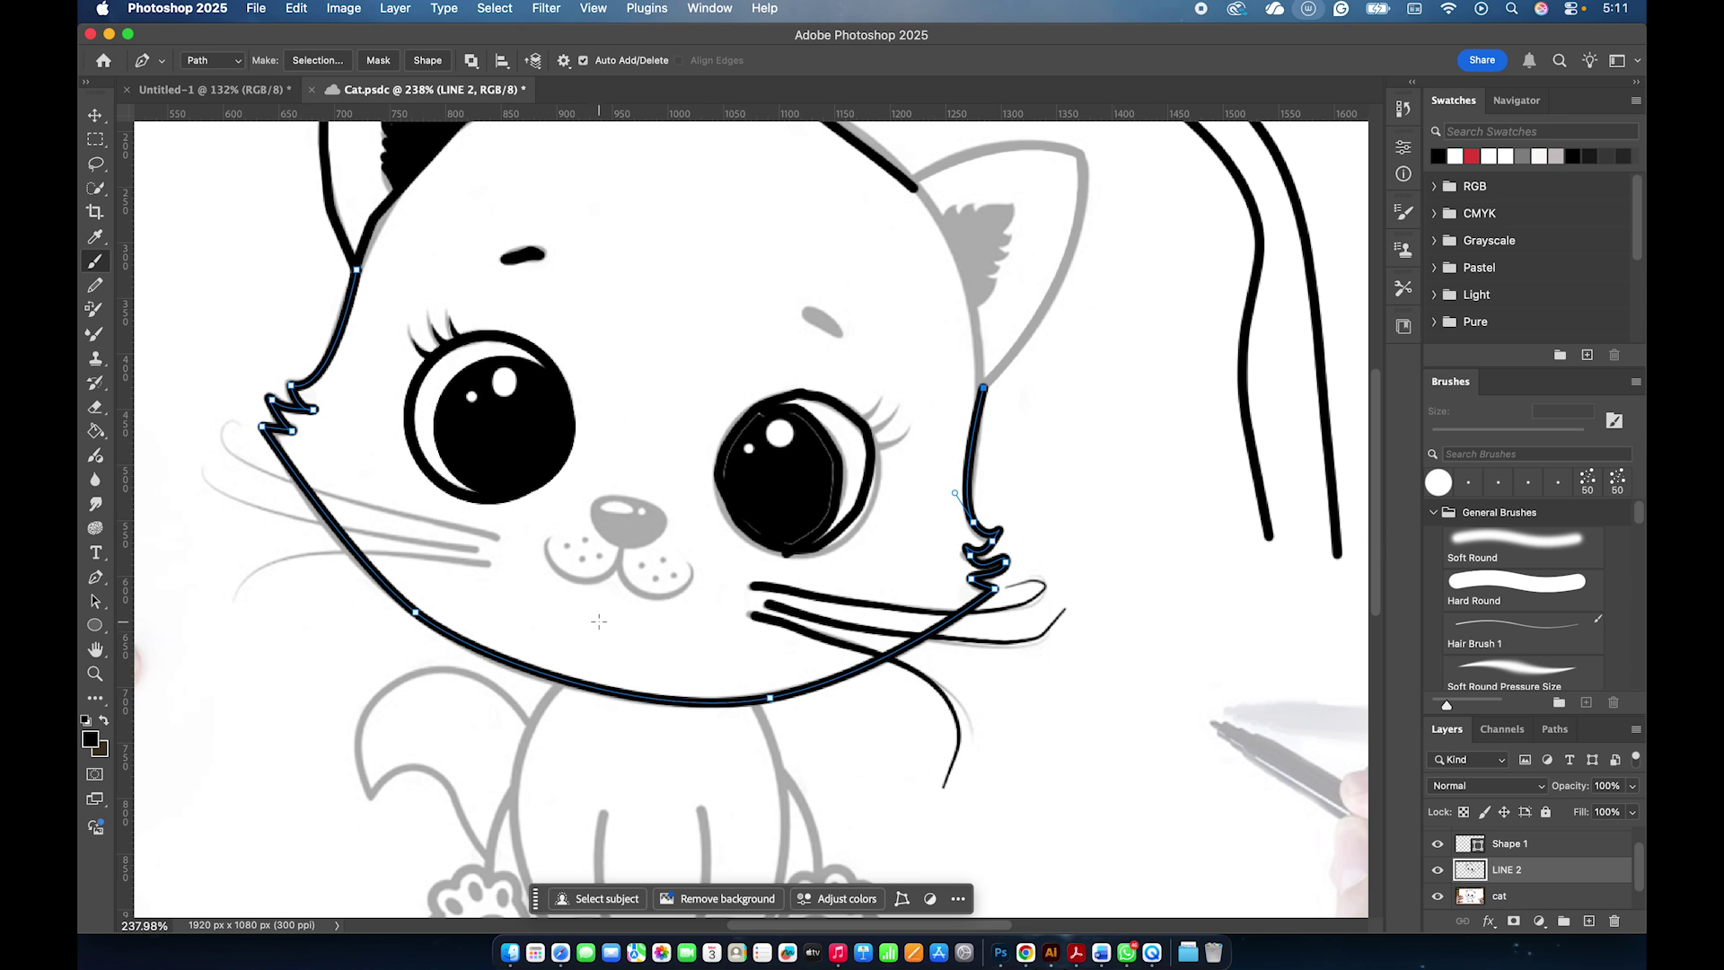
key(super+z)
key(Return)
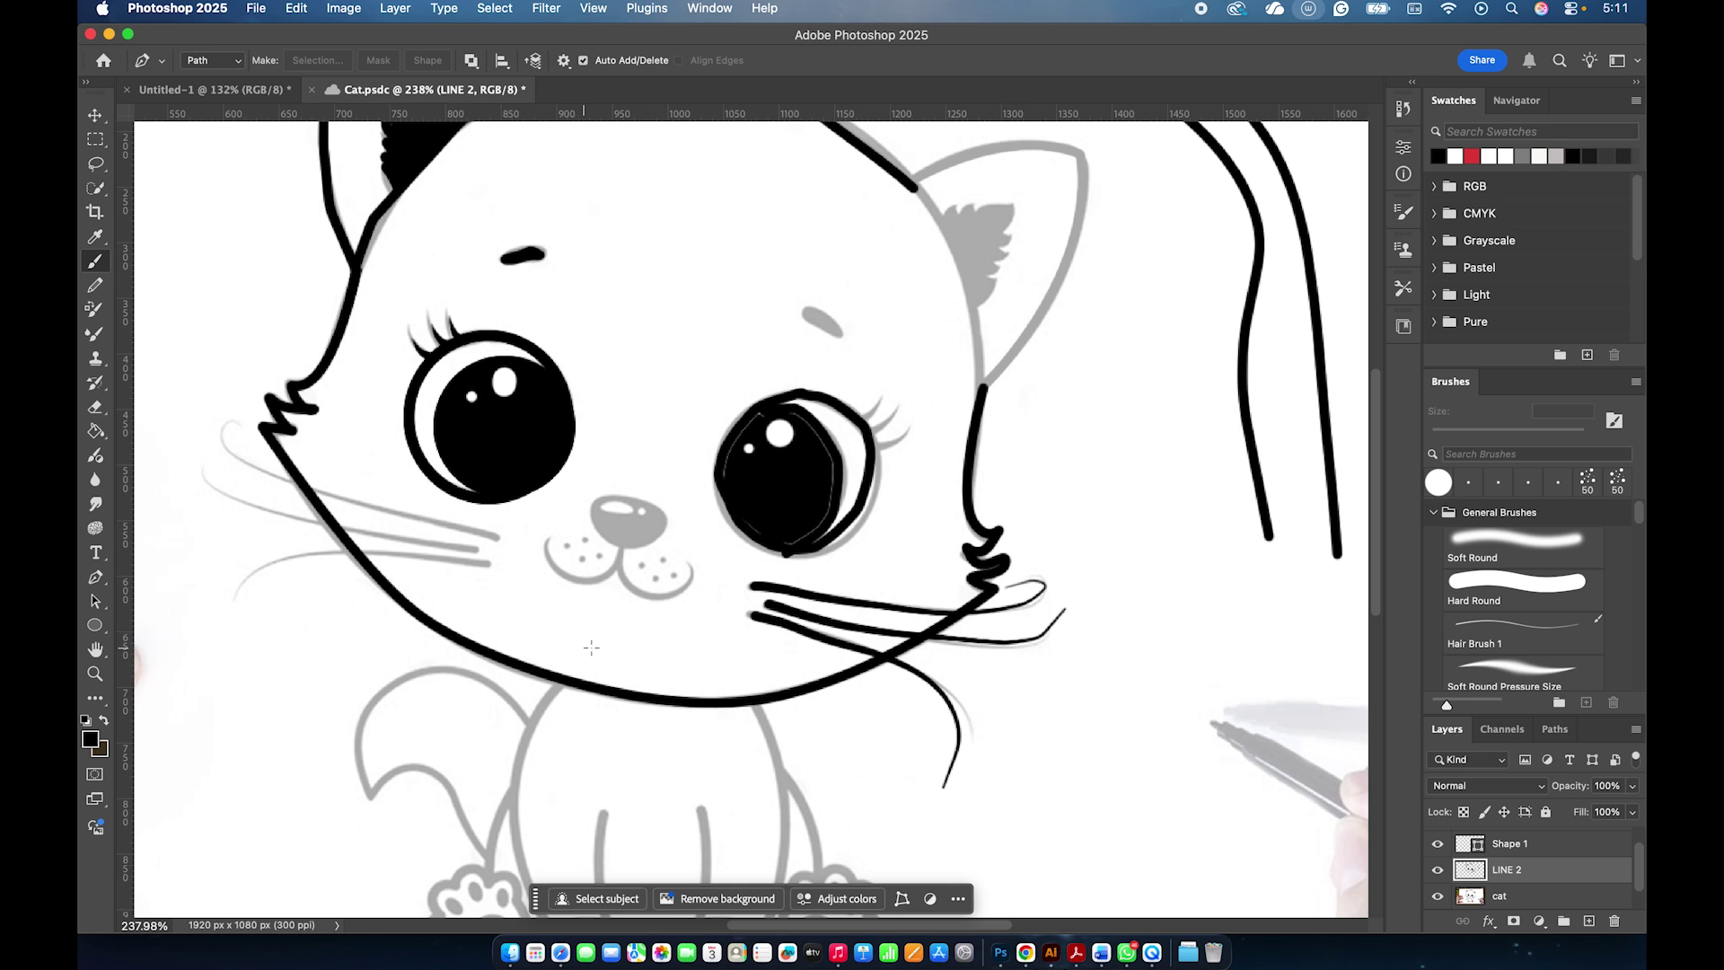
Inspect the stroked face outline from the head tuft and ears down to the chin.
scroll(646, 732, up, 3)
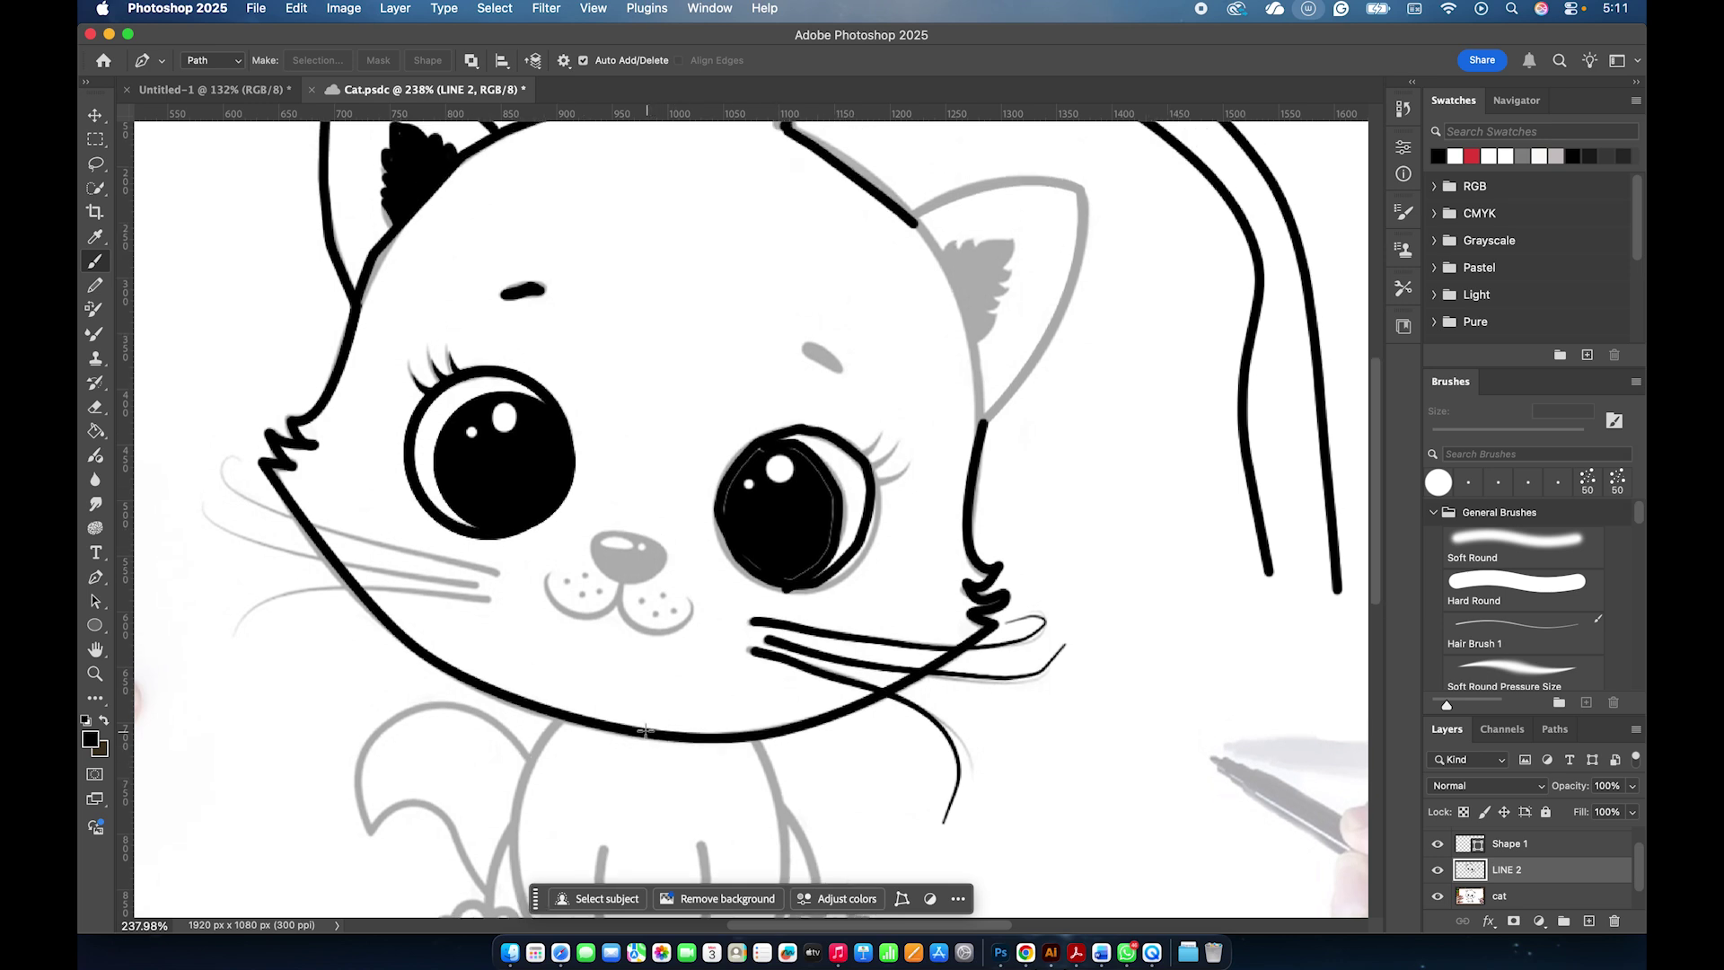
key(h)
drag(645, 731, 548, 746)
scroll(547, 746, down, 2)
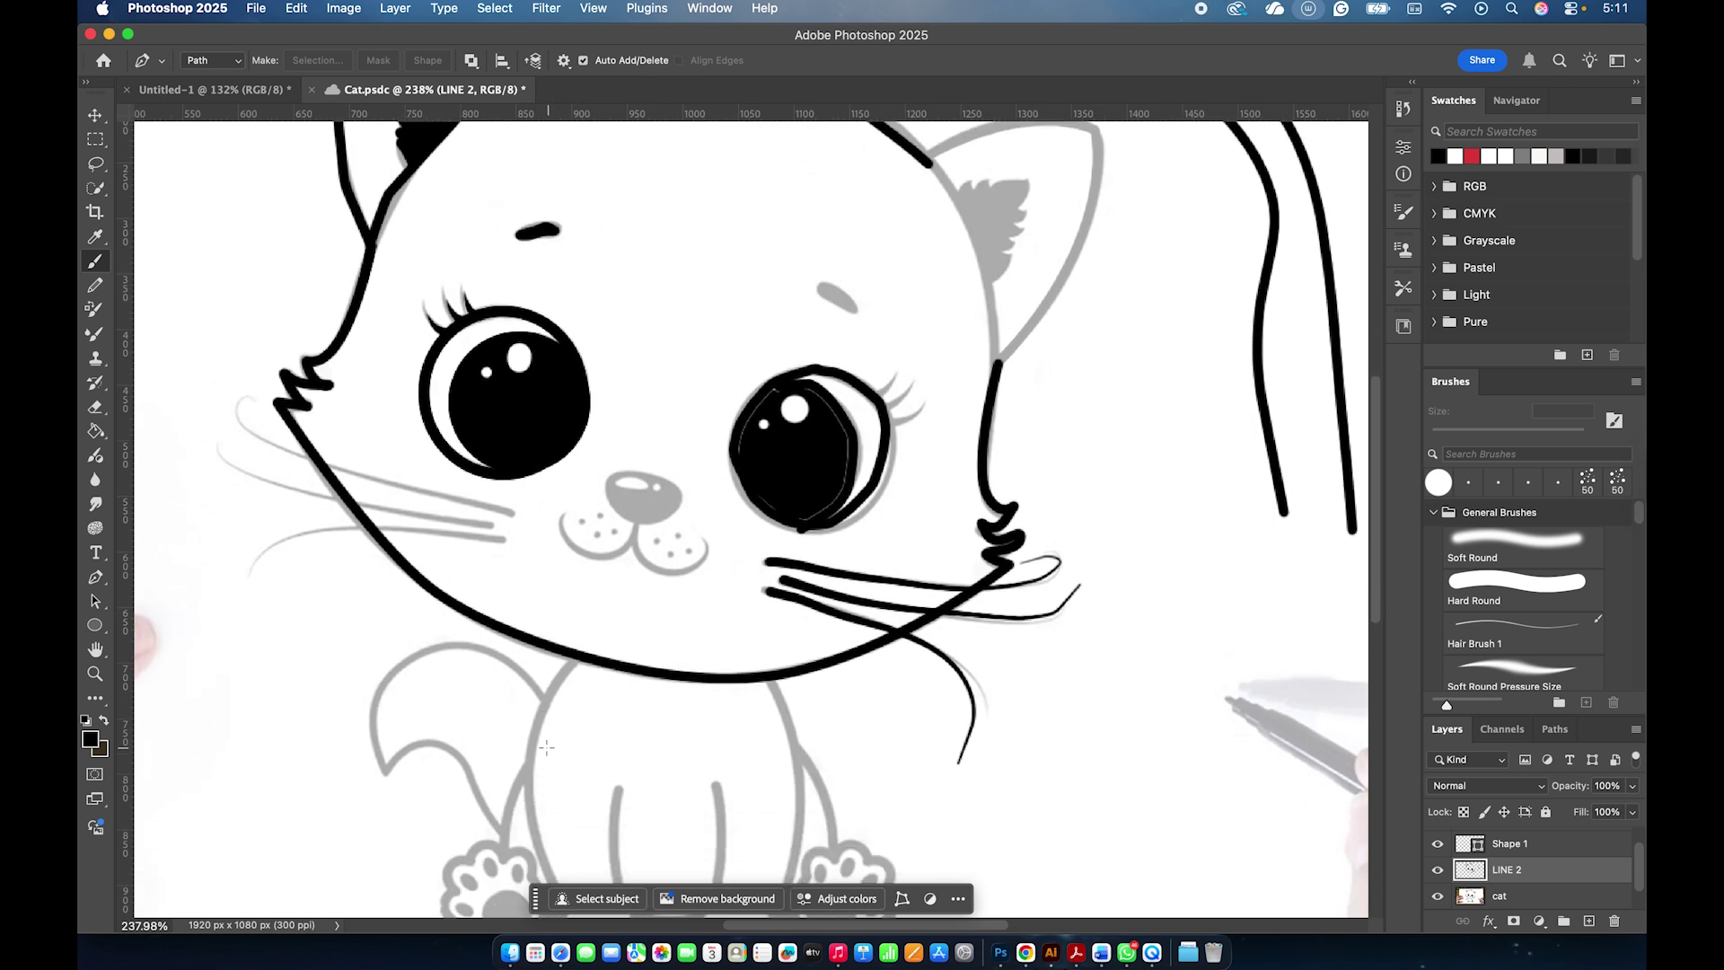
scroll(209, 593, up, 5)
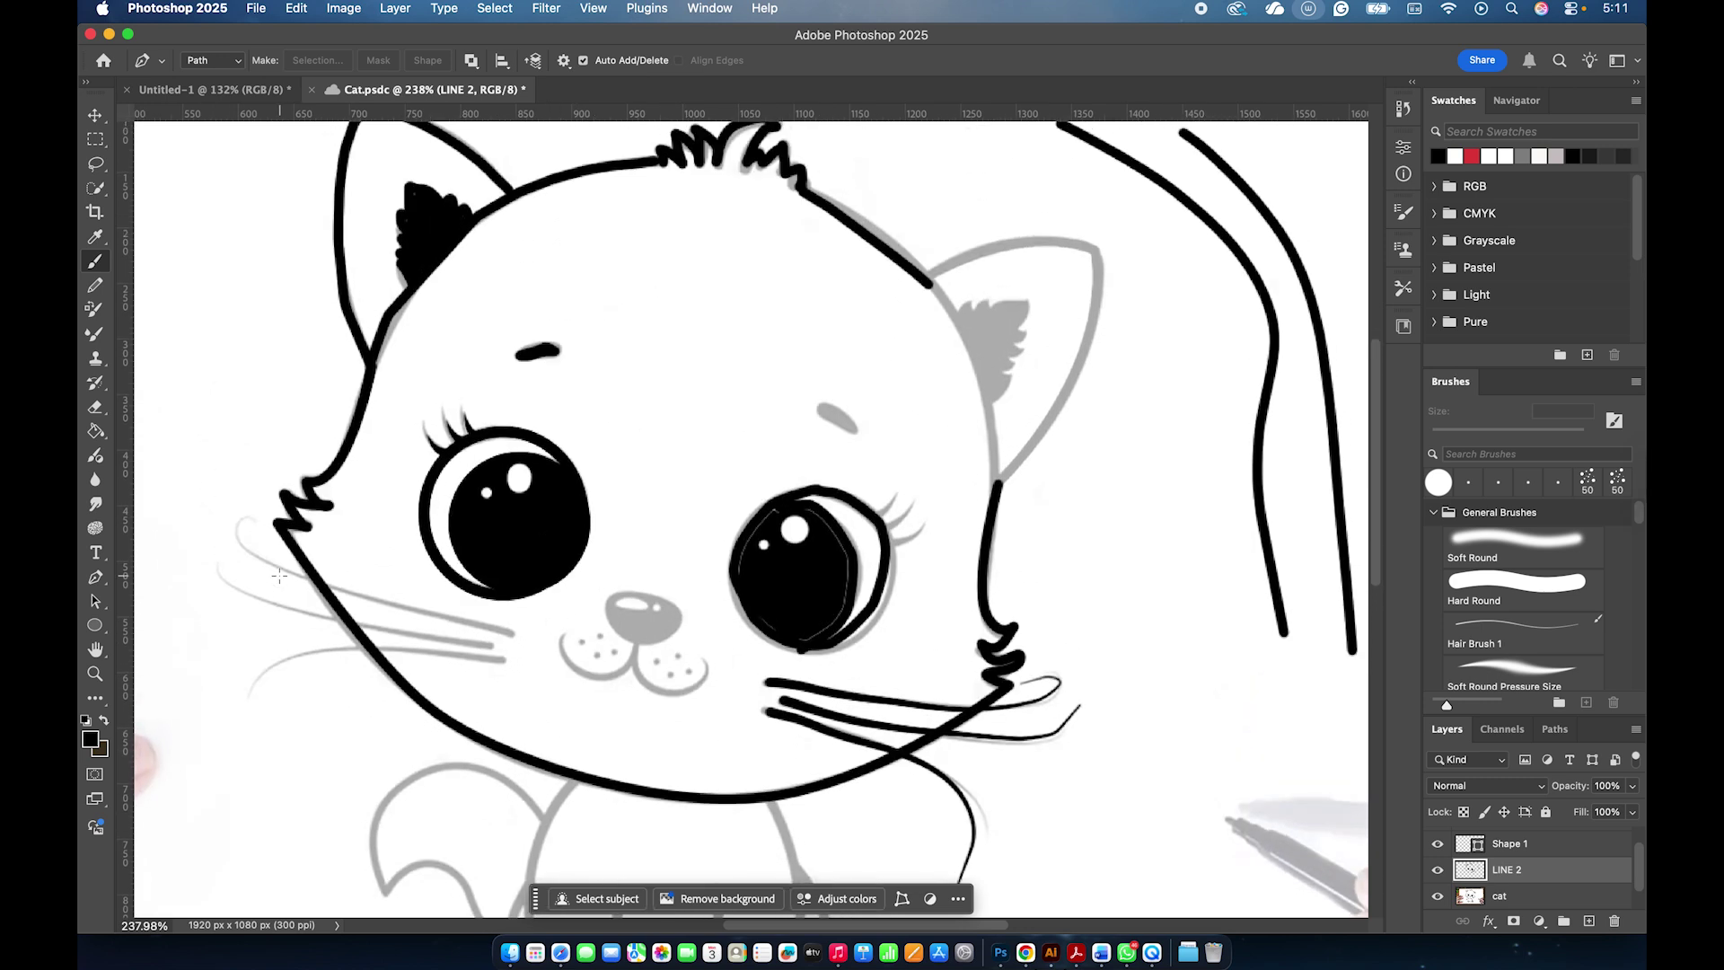
scroll(287, 662, down, 2)
scroll(288, 661, down, 2)
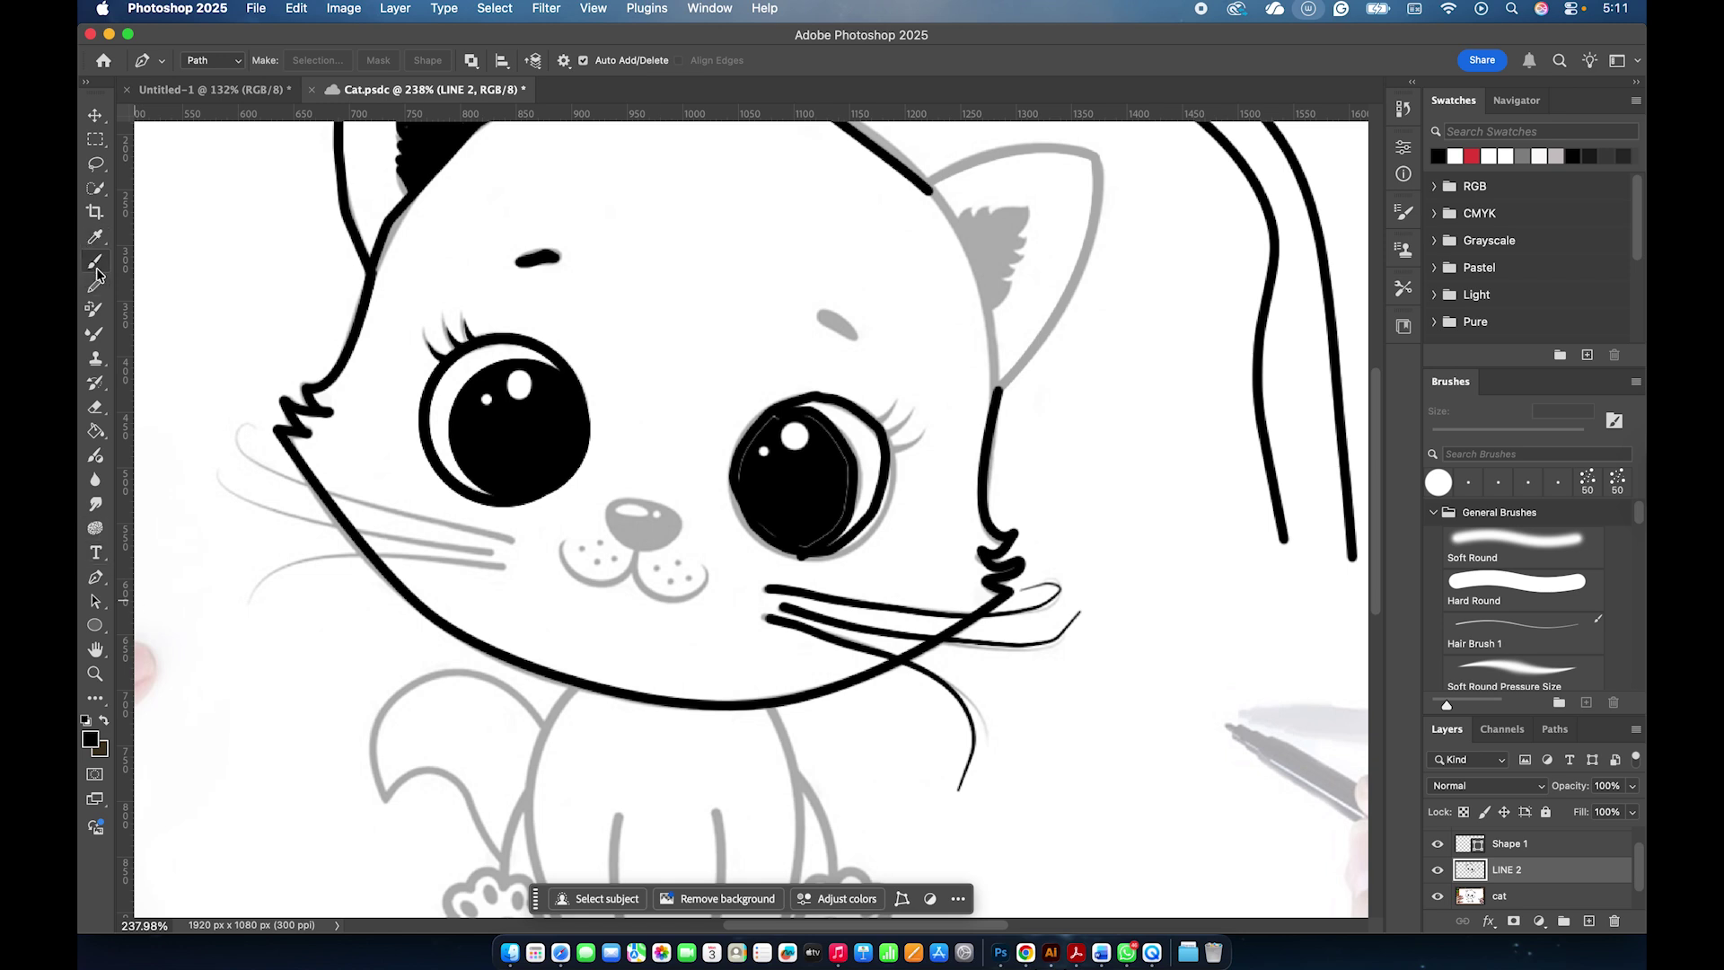
scroll(449, 312, up, 10)
scroll(449, 312, down, 8)
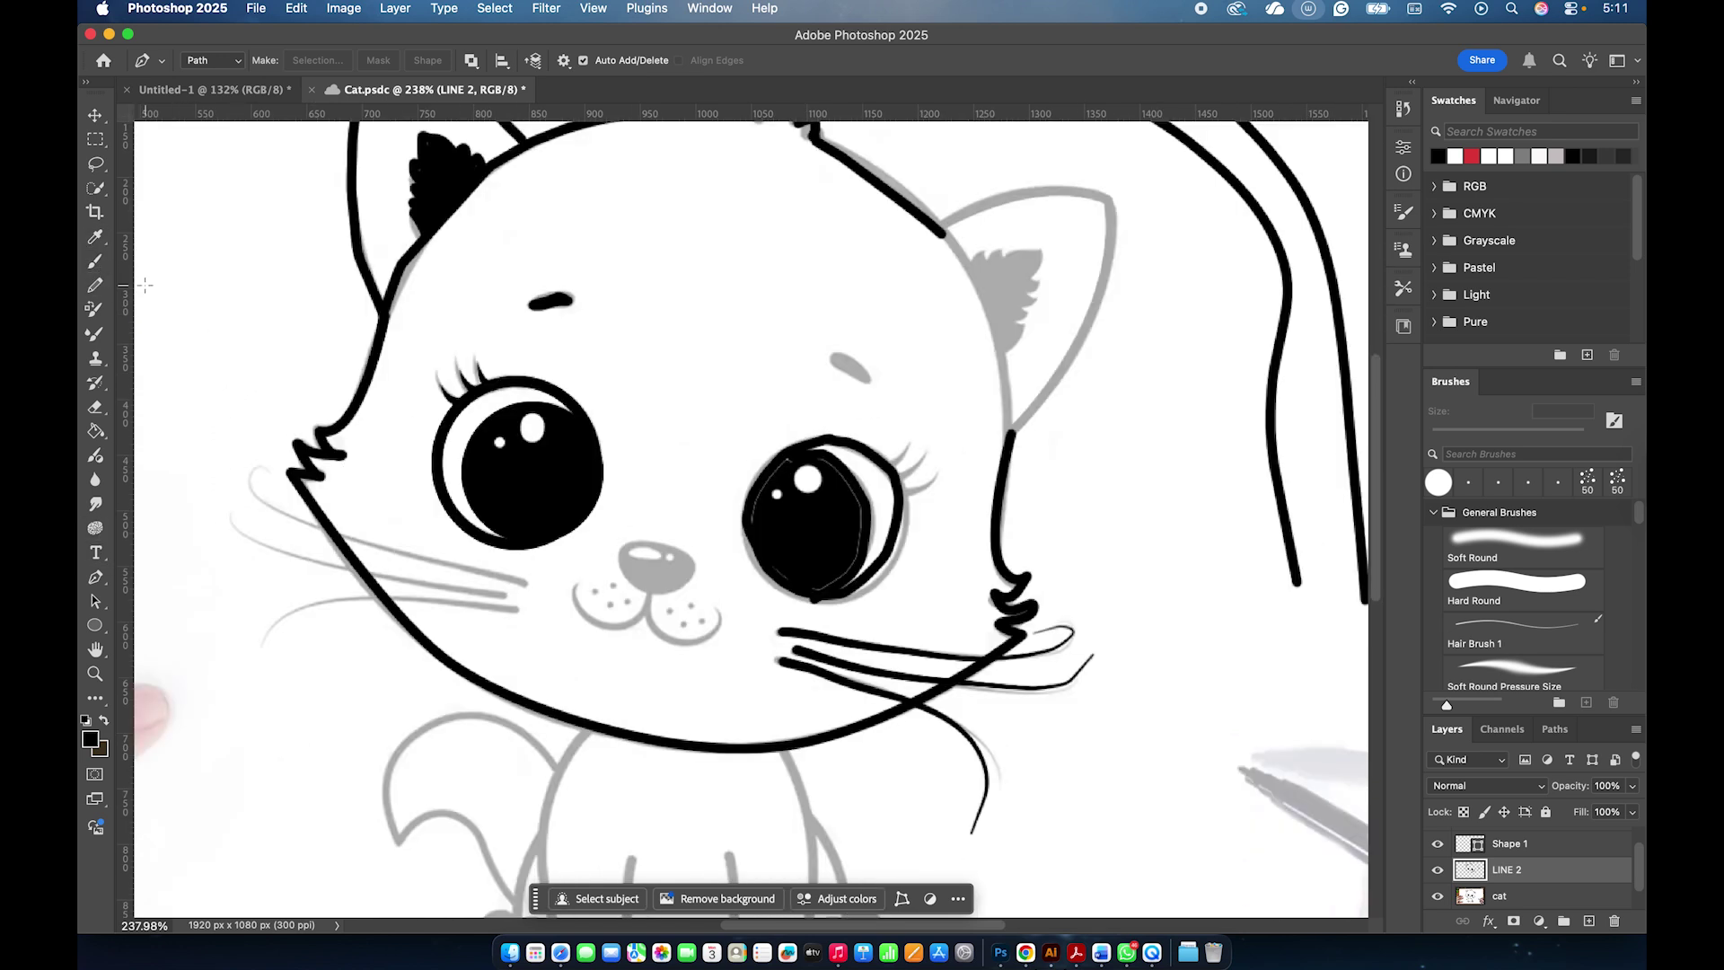
Set the Hard Round brush to 9 px and thicken the lower face outline along the chin.
key(b)
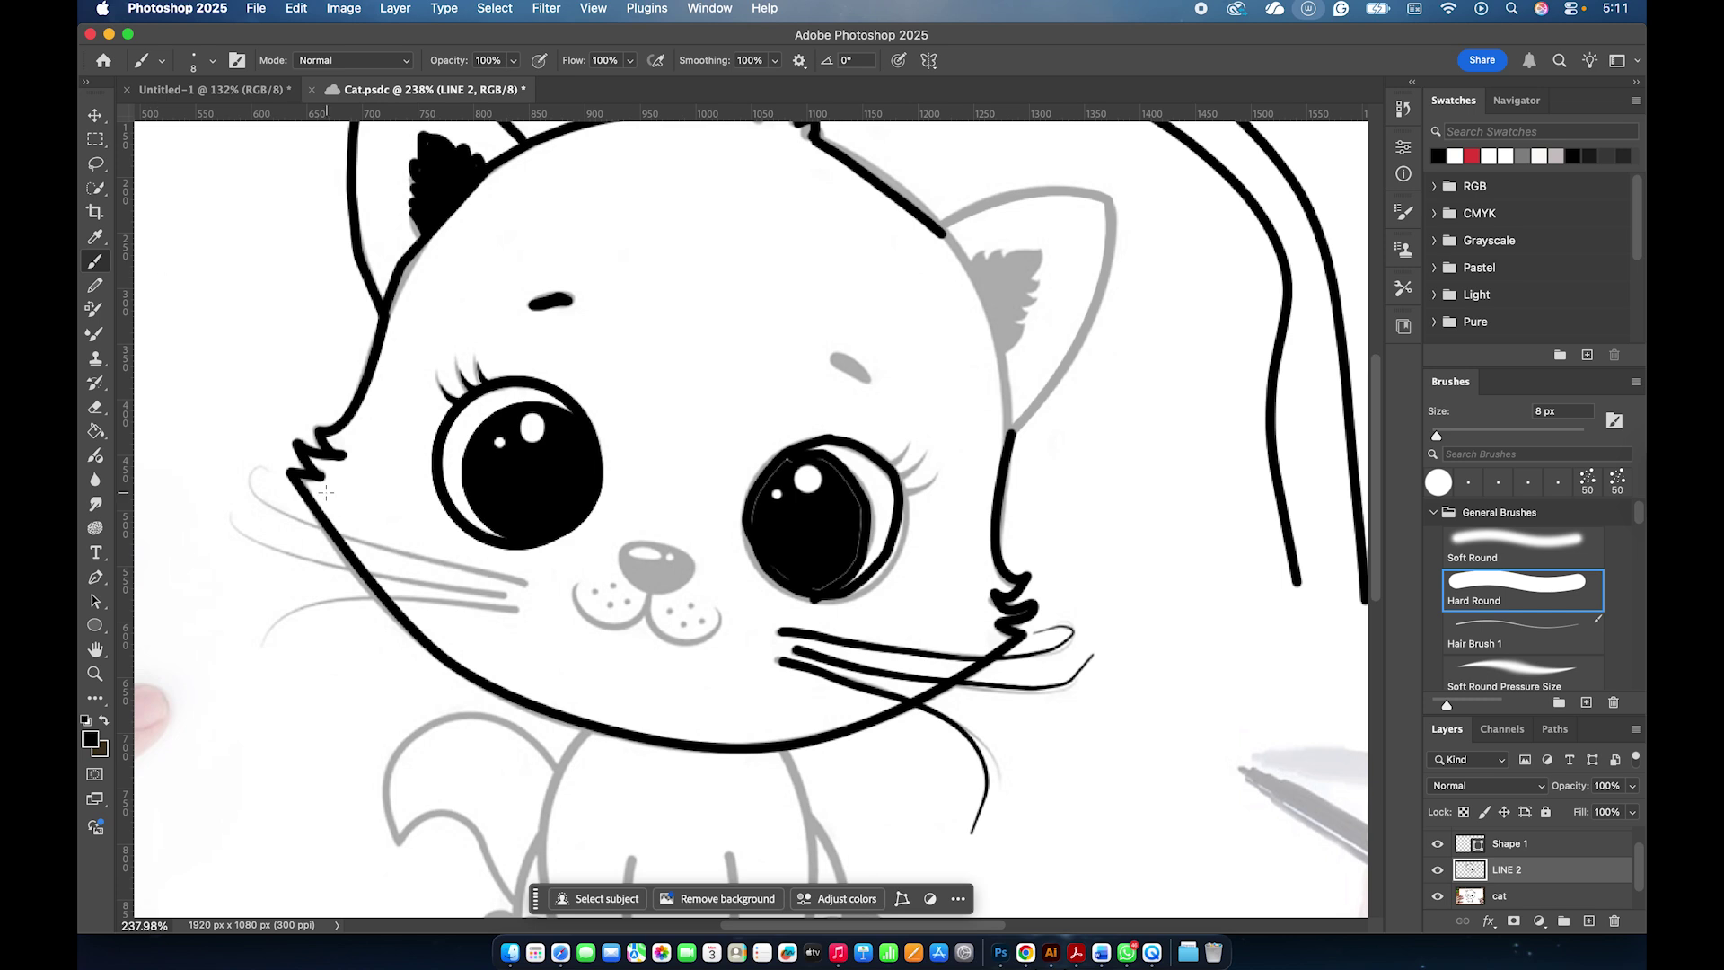
scroll(374, 550, up, 3)
scroll(271, 414, down, 2)
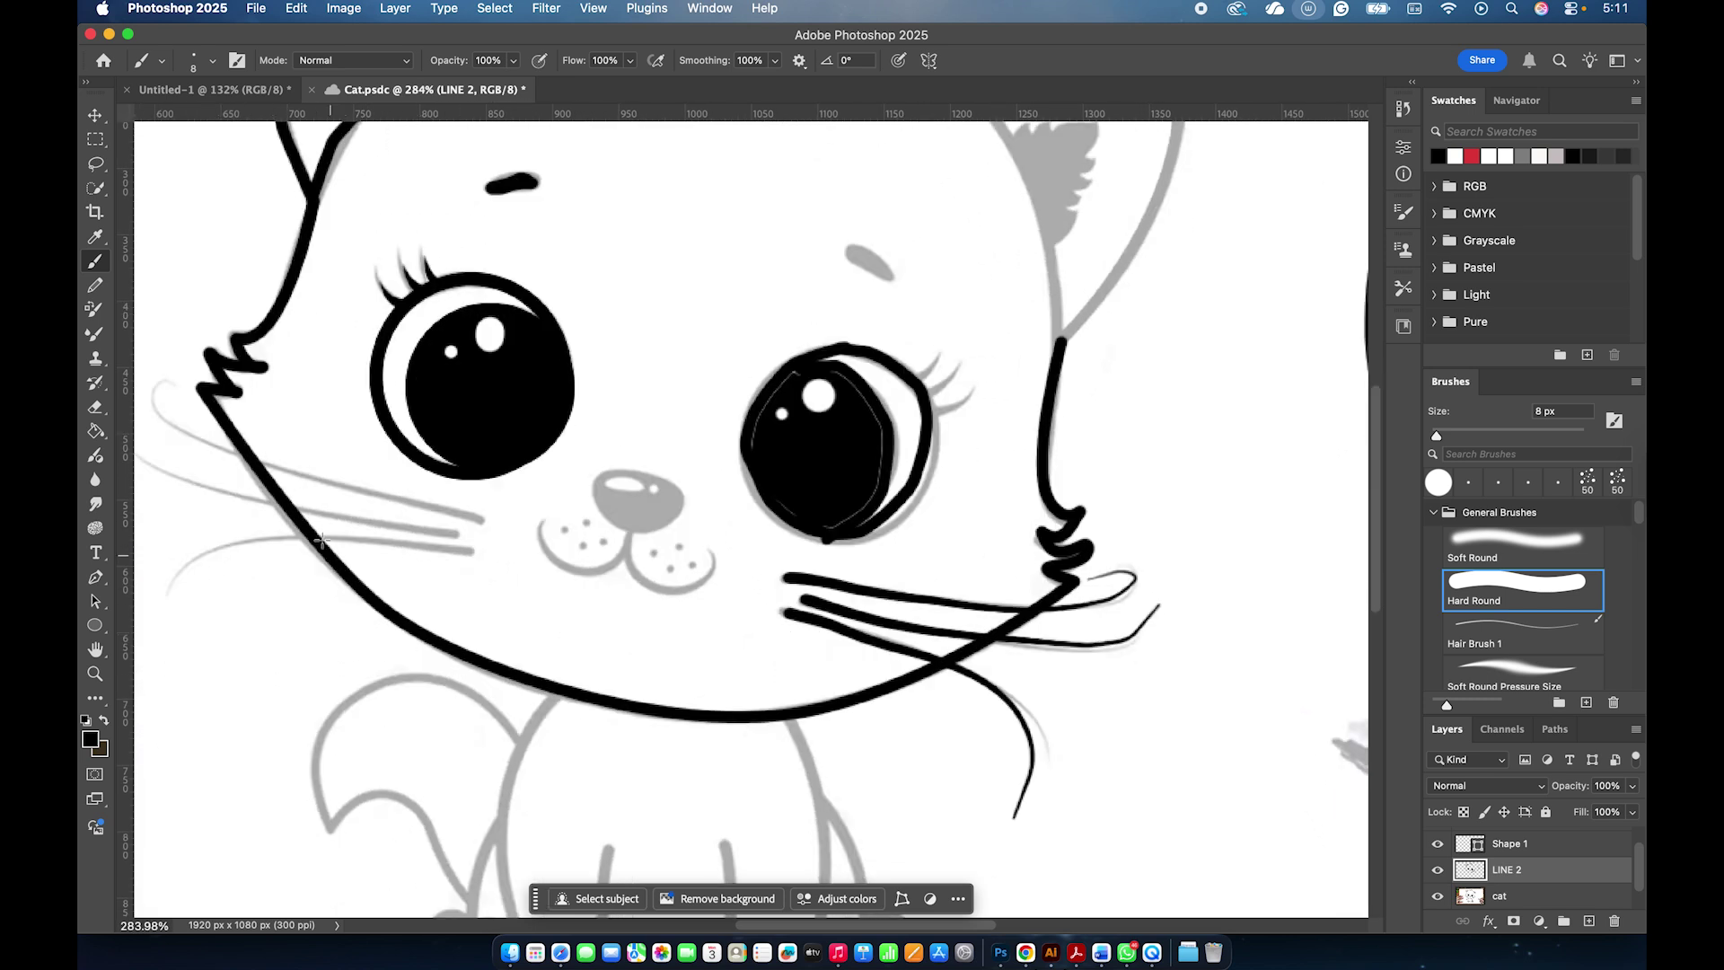
key(bracketright)
key(bracketright)
key(bracketright)
key(bracketright)
key(bracketleft)
key(bracketleft)
key(bracketleft)
mouse_move(327, 563)
mouse_down()
mouse_move(441, 659)
mouse_move(572, 708)
mouse_move(700, 723)
mouse_move(900, 694)
mouse_up()
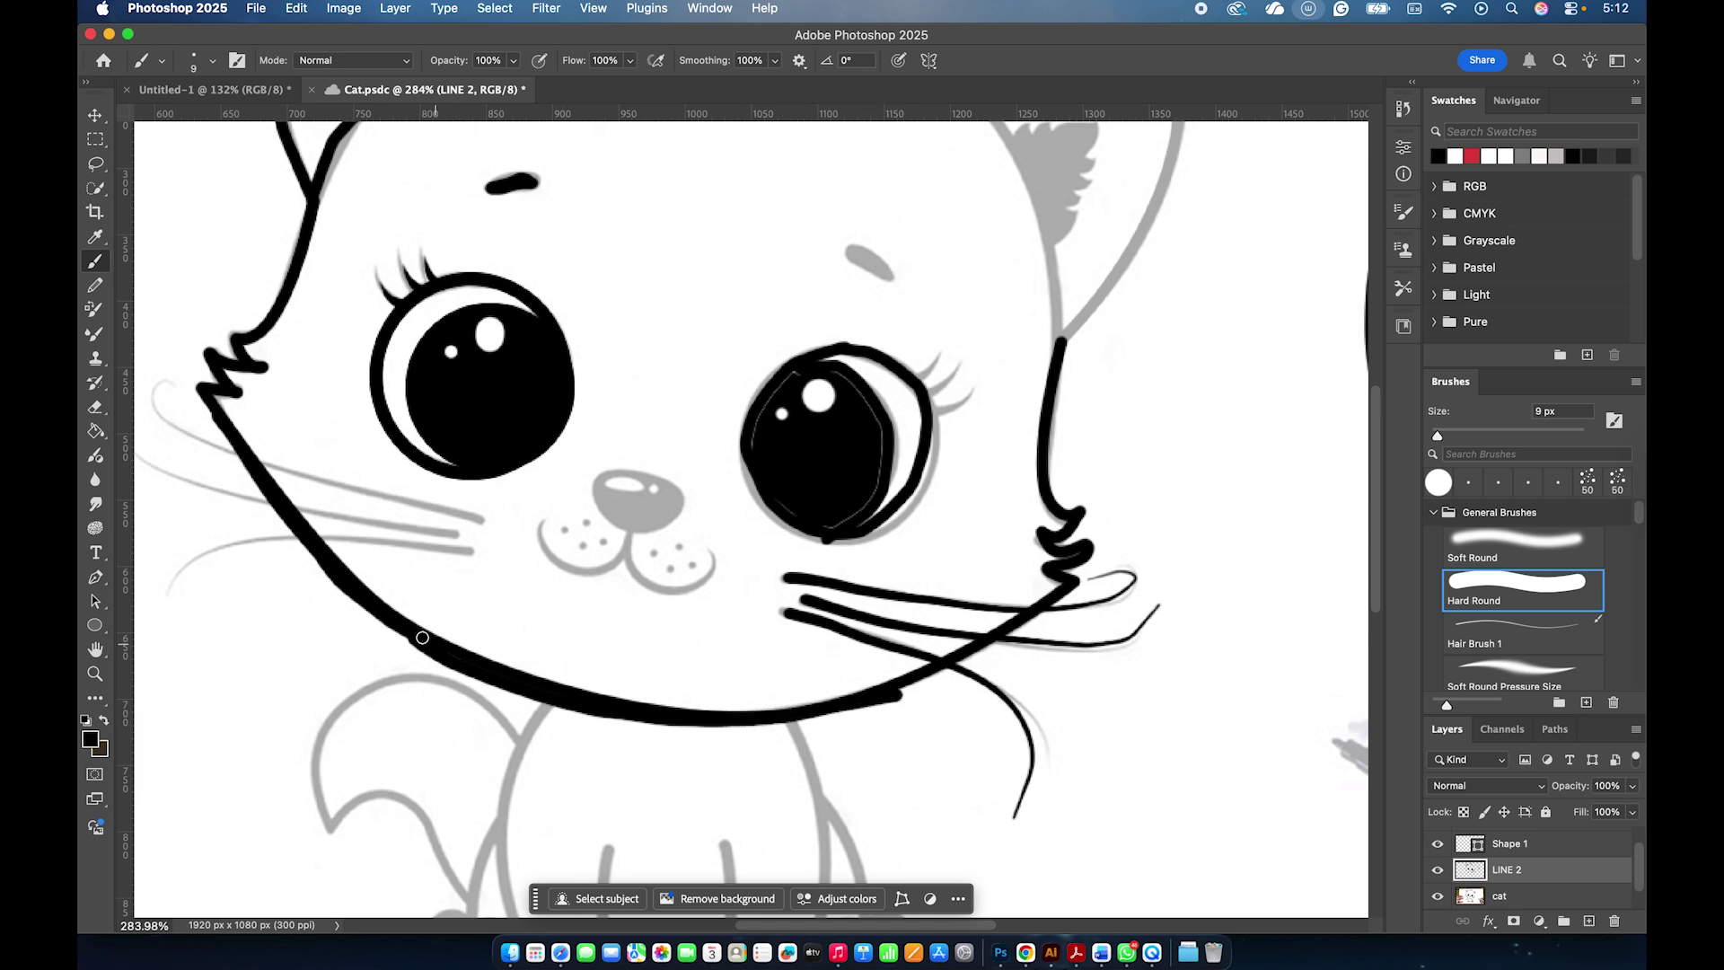
Thicken the lower outer edge of the cat's traced ear with the 9 px Hard Round brush.
scroll(422, 637, up, 6)
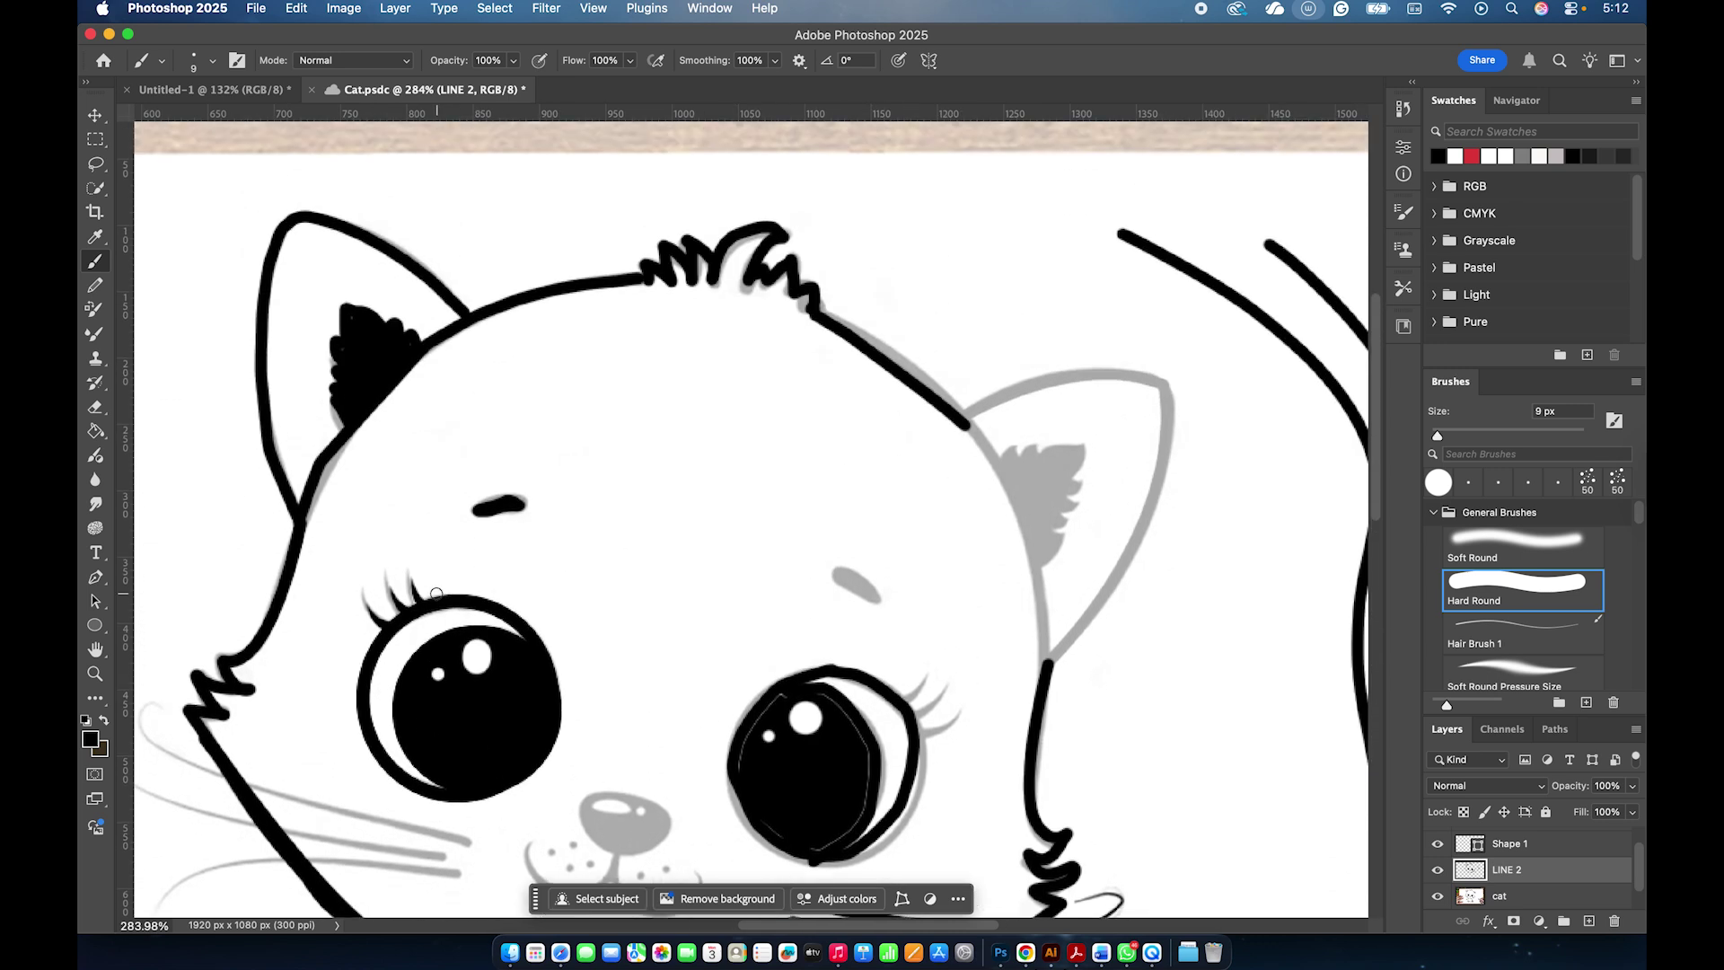
drag(261, 367, 304, 511)
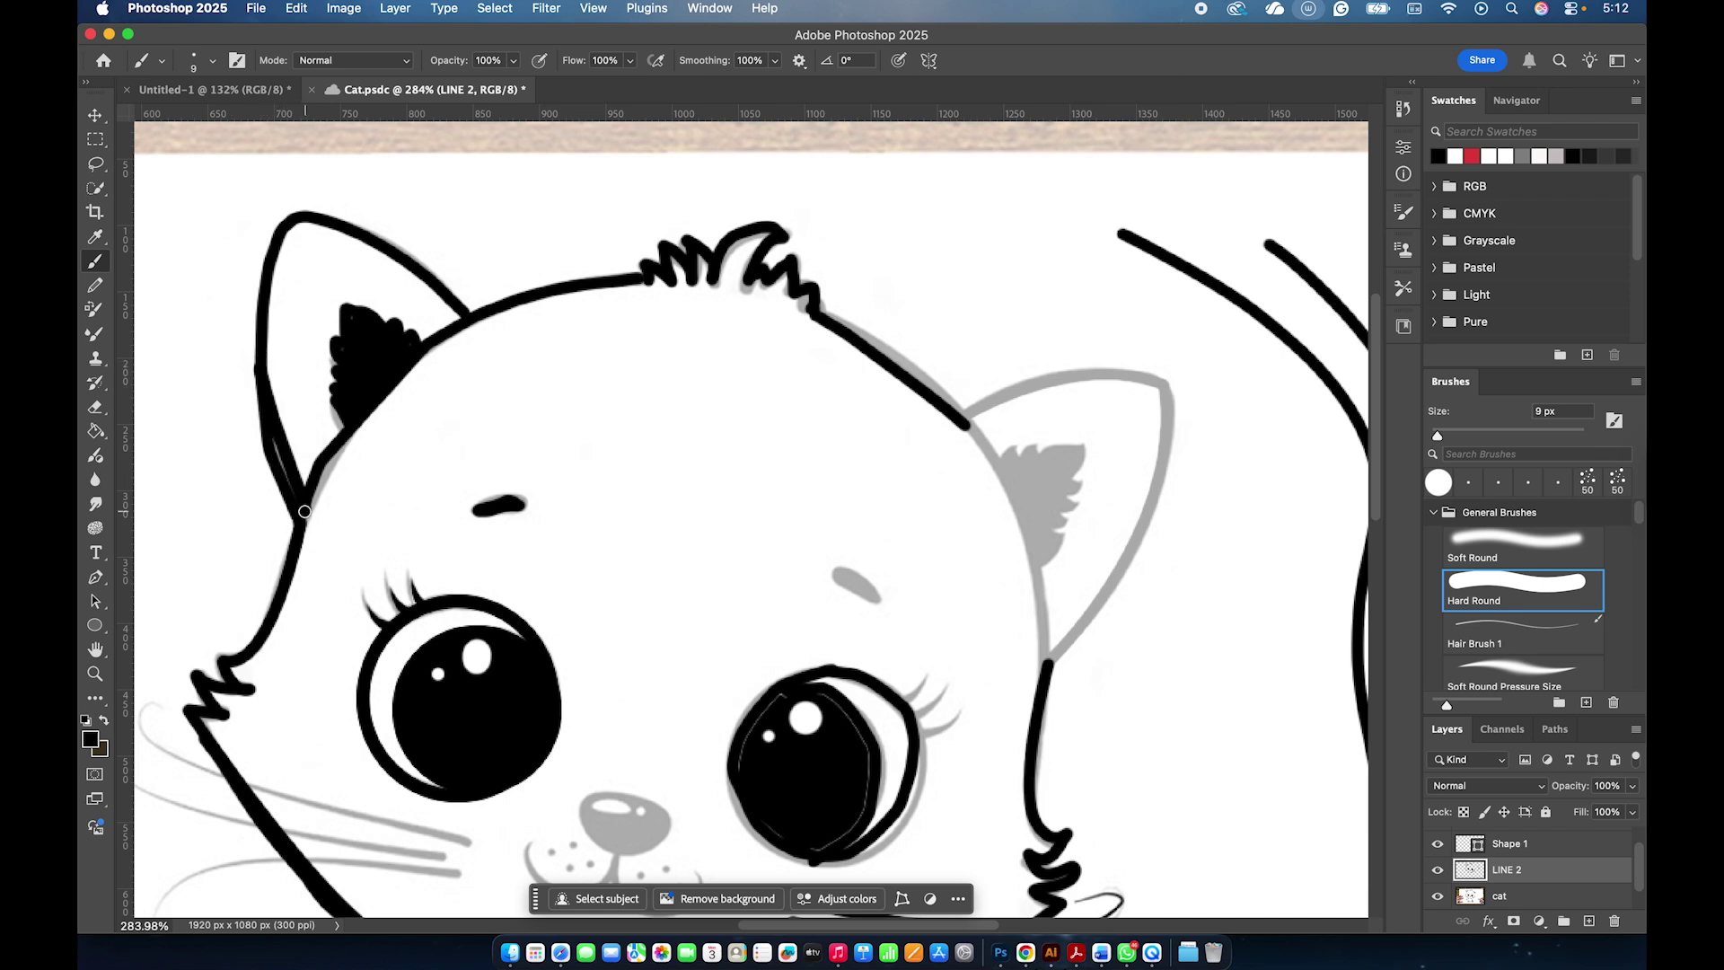
scroll(279, 449, down, 8)
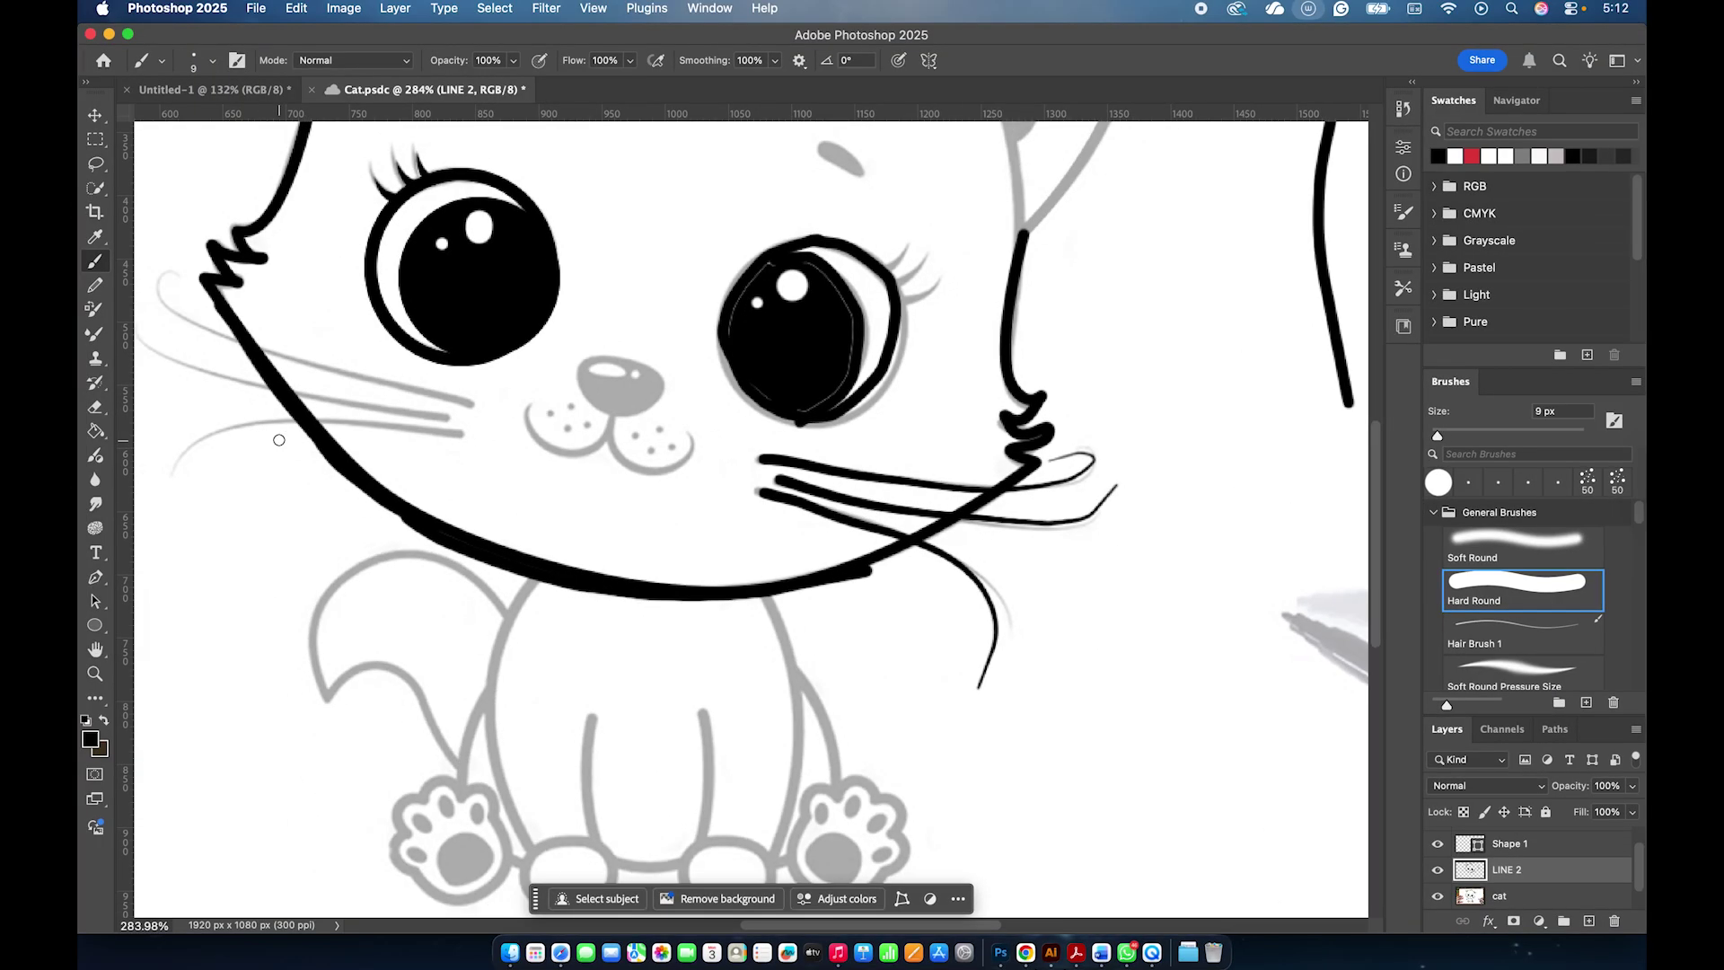
scroll(280, 439, down, 2)
scroll(630, 729, up, 5)
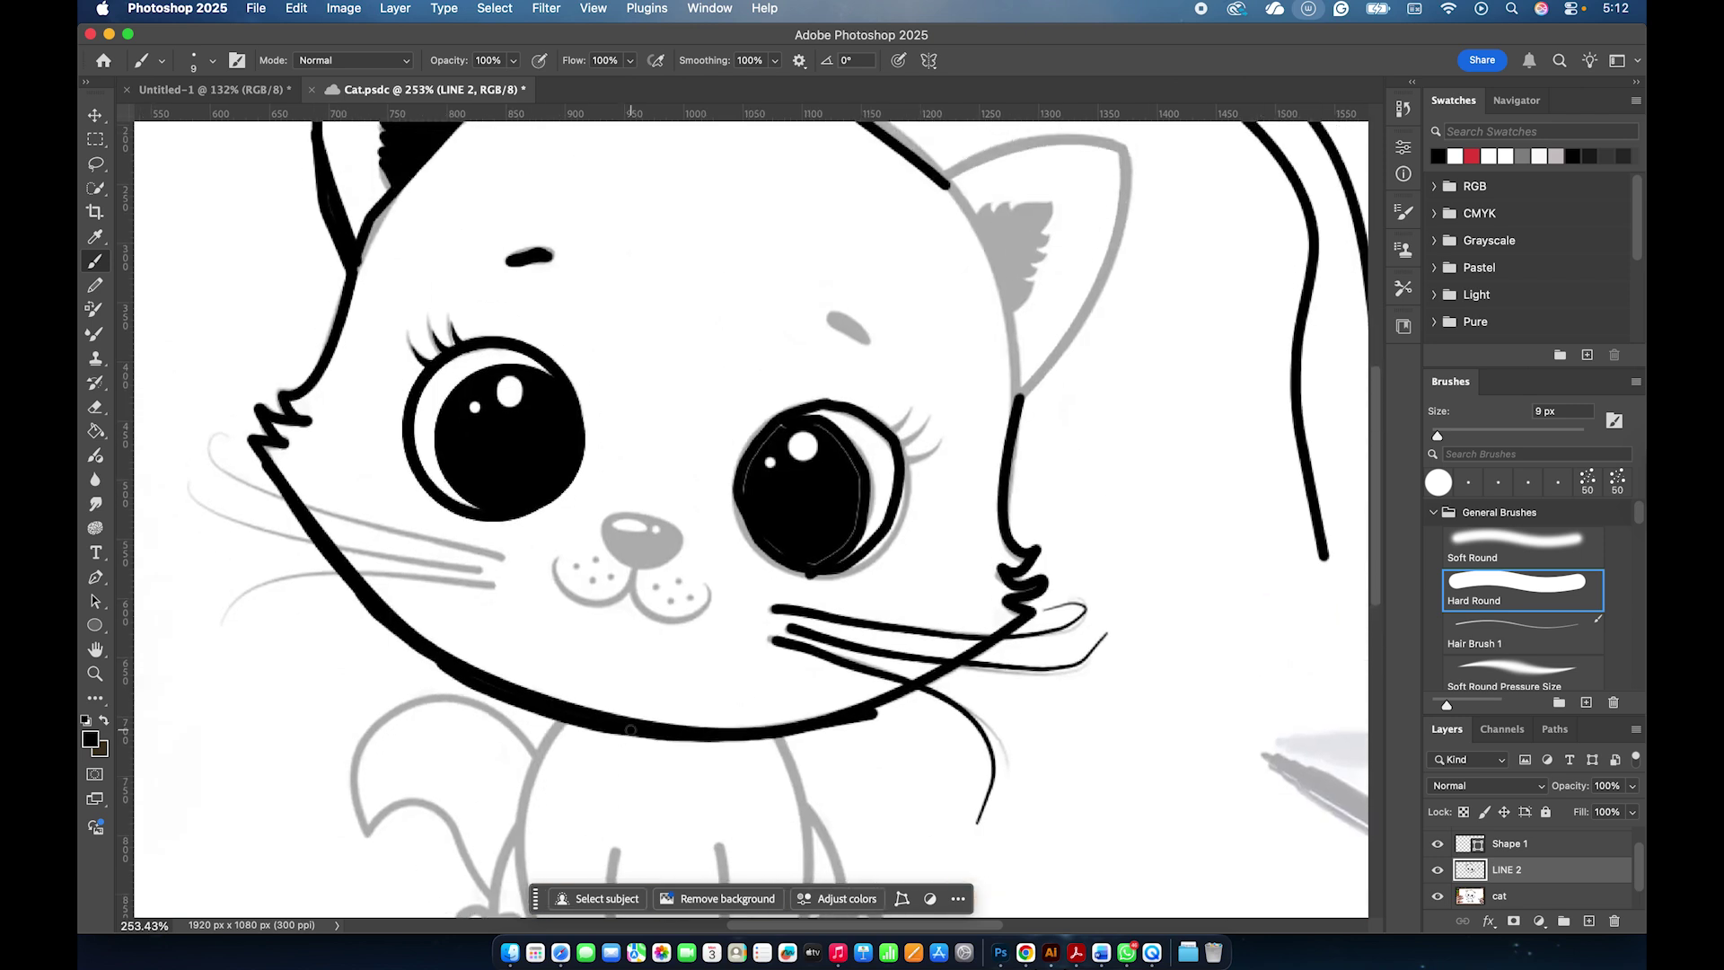
scroll(630, 730, down, 4)
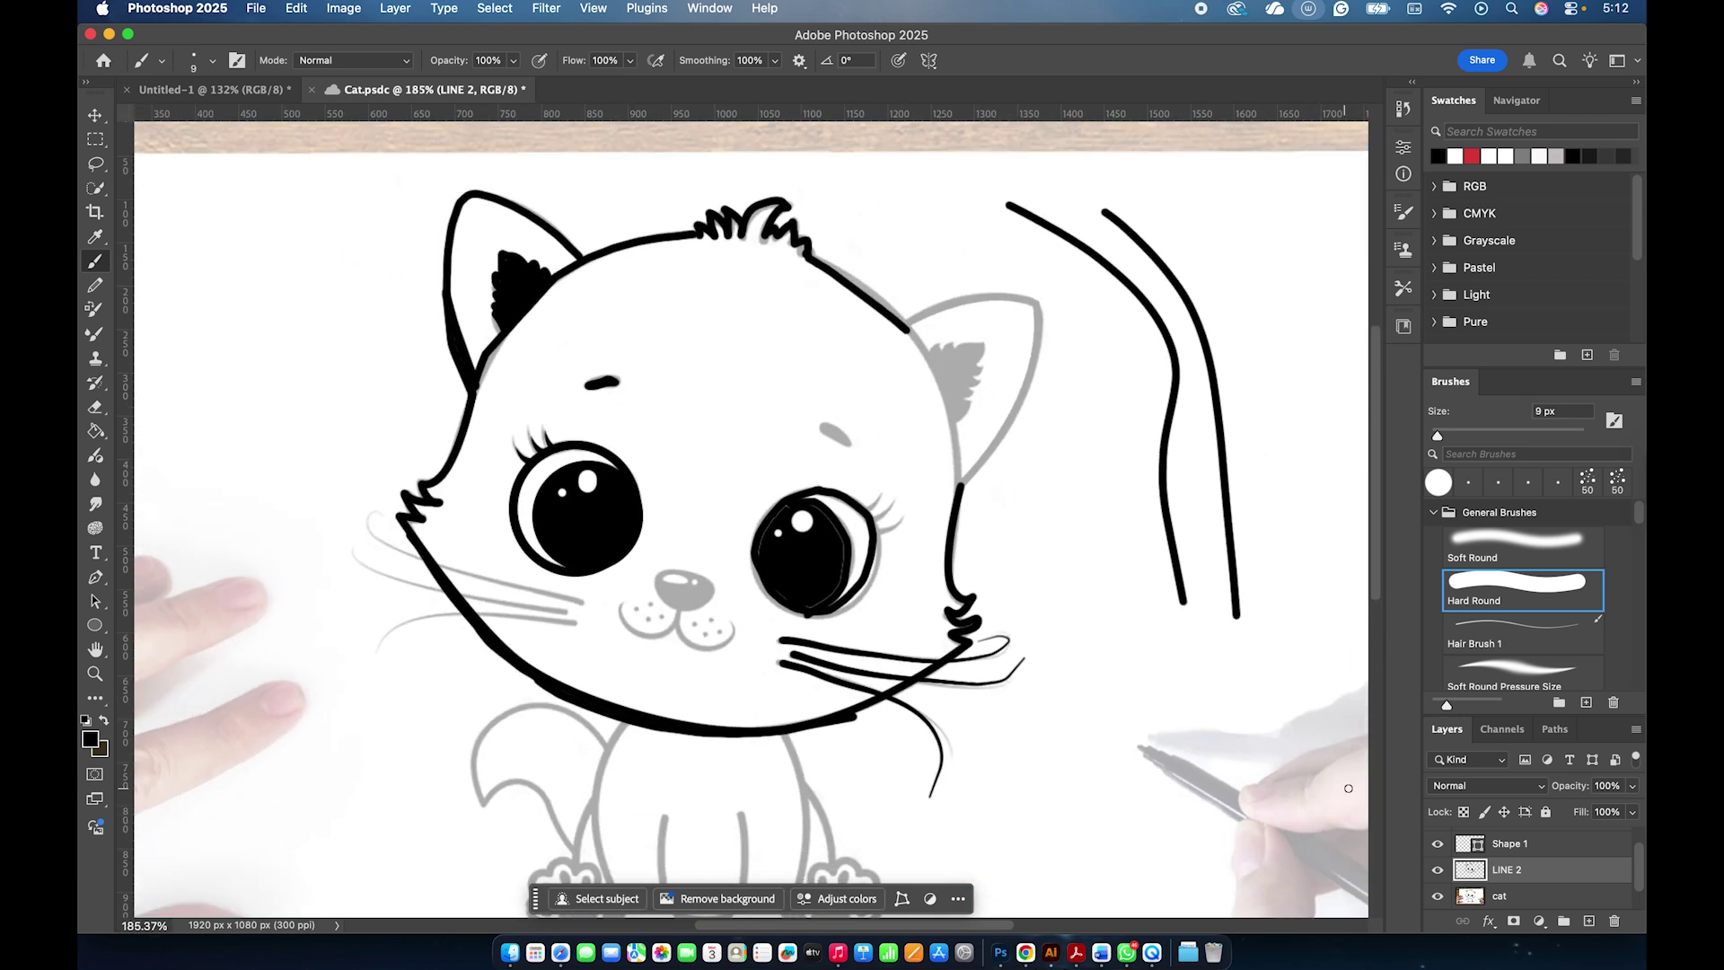
Hide the LINE 2 and Shape 1 layers and show the Line art layer to present the finished cat drawing.
click(1437, 869)
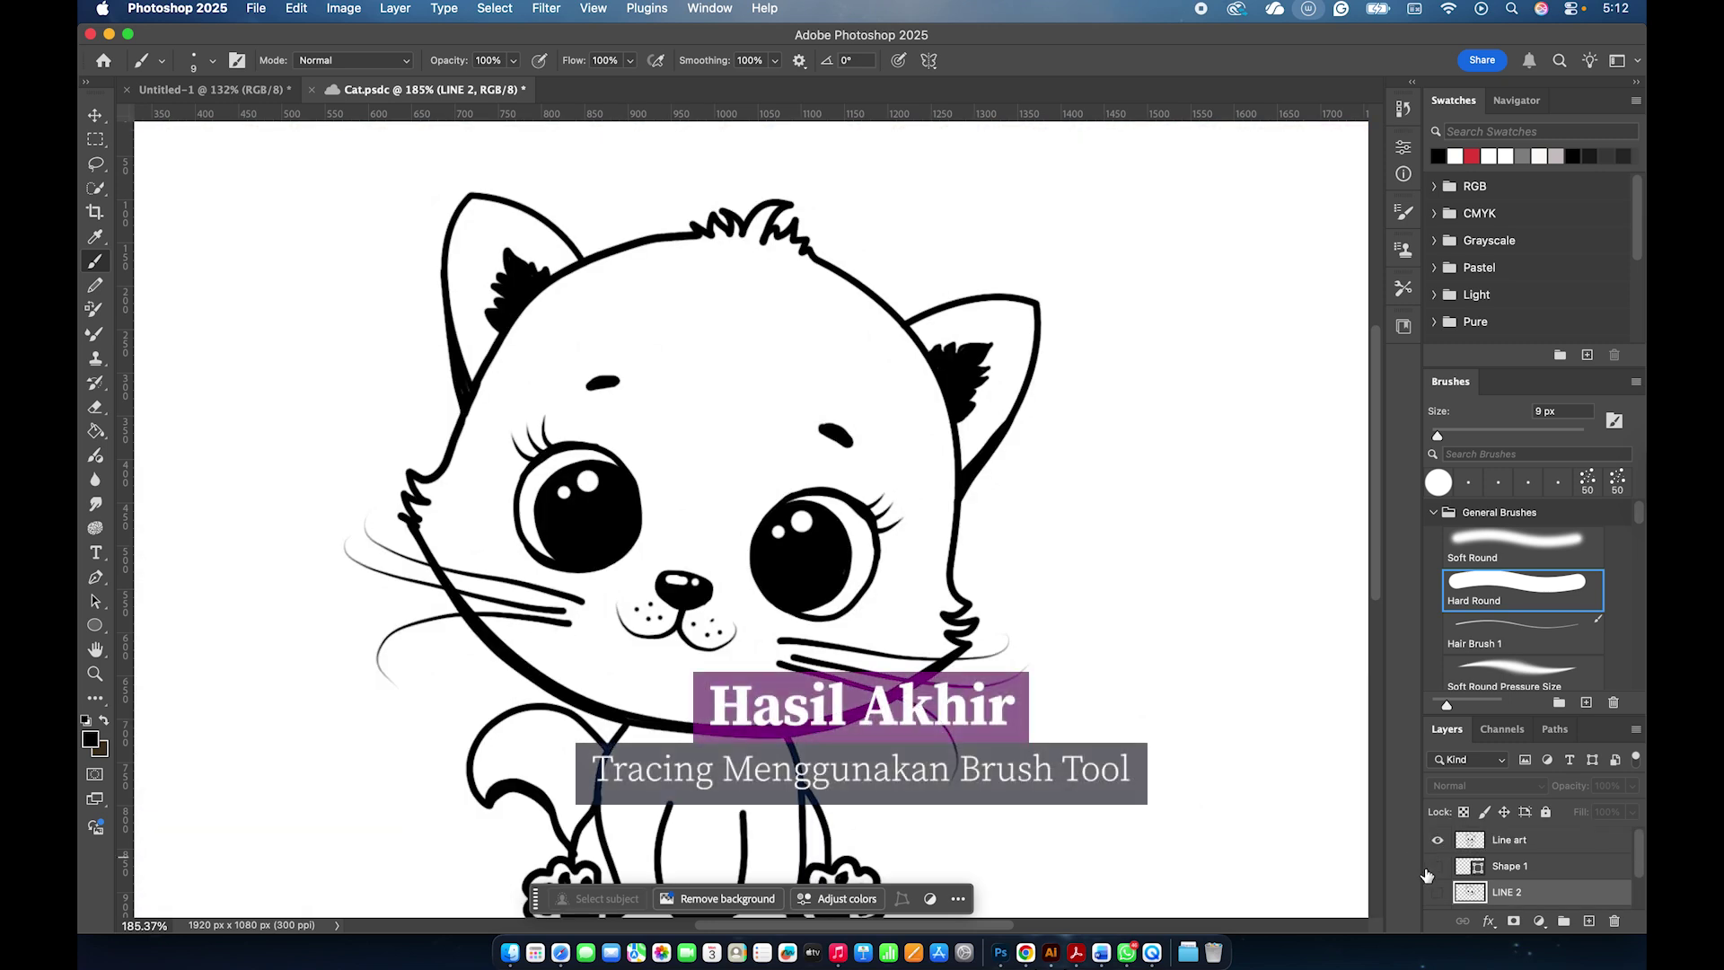
scroll(1270, 827, down, 3)
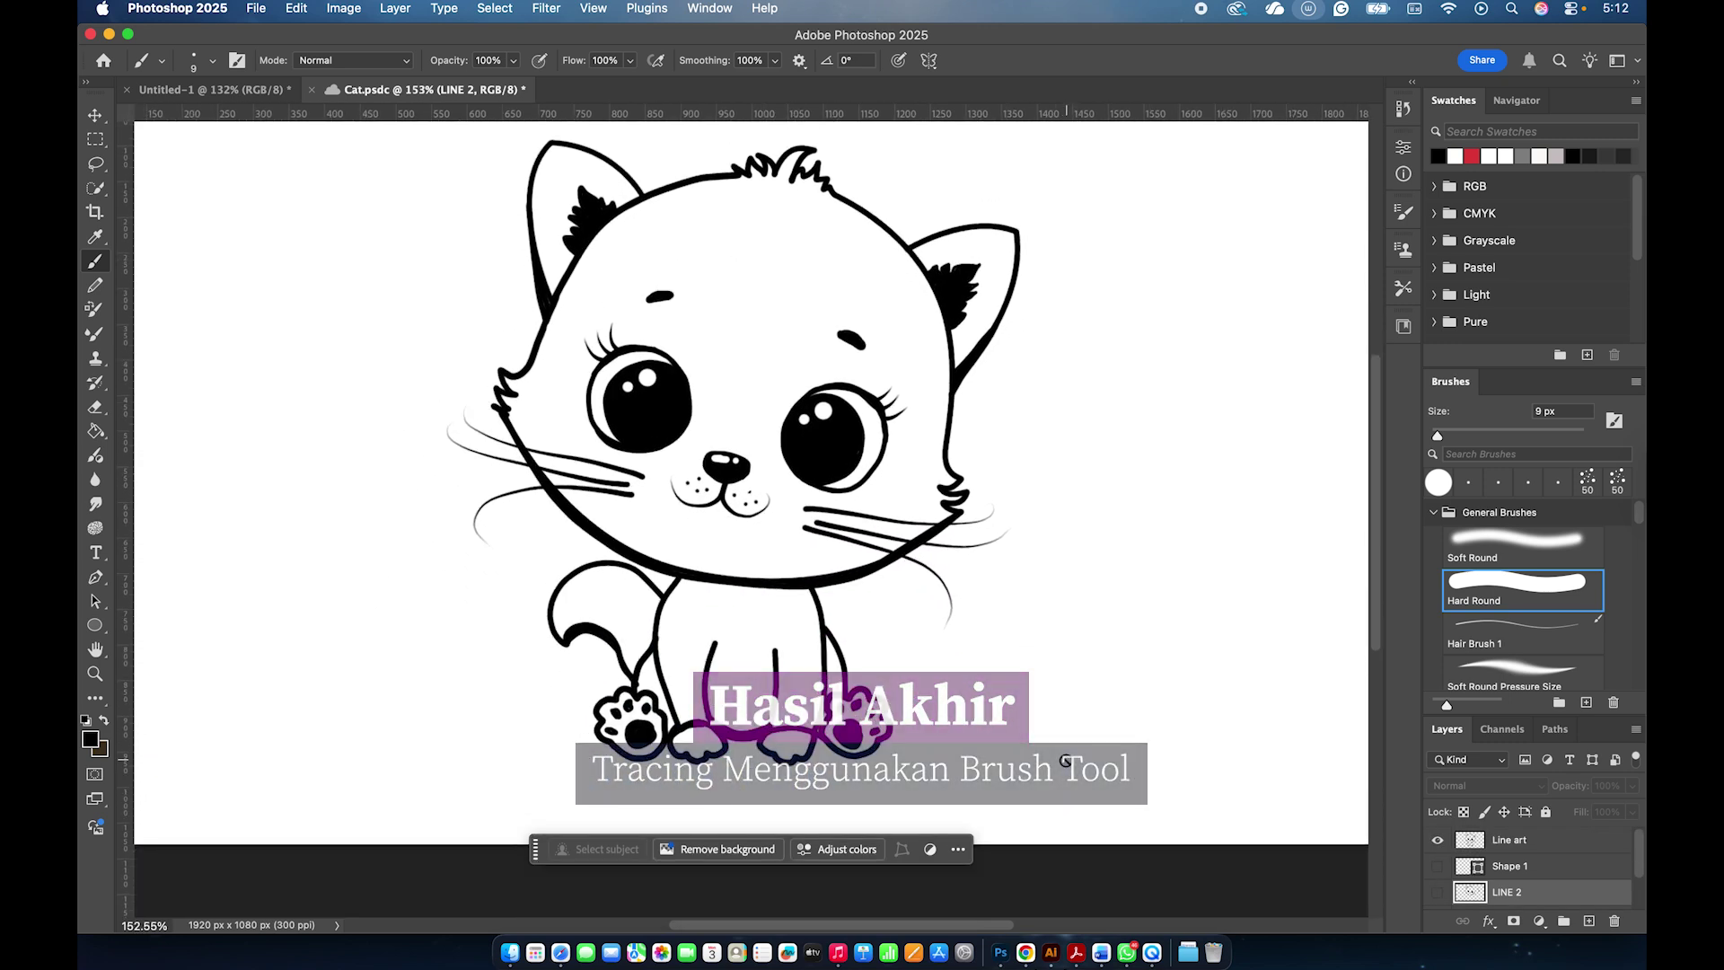
scroll(1065, 760, up, 2)
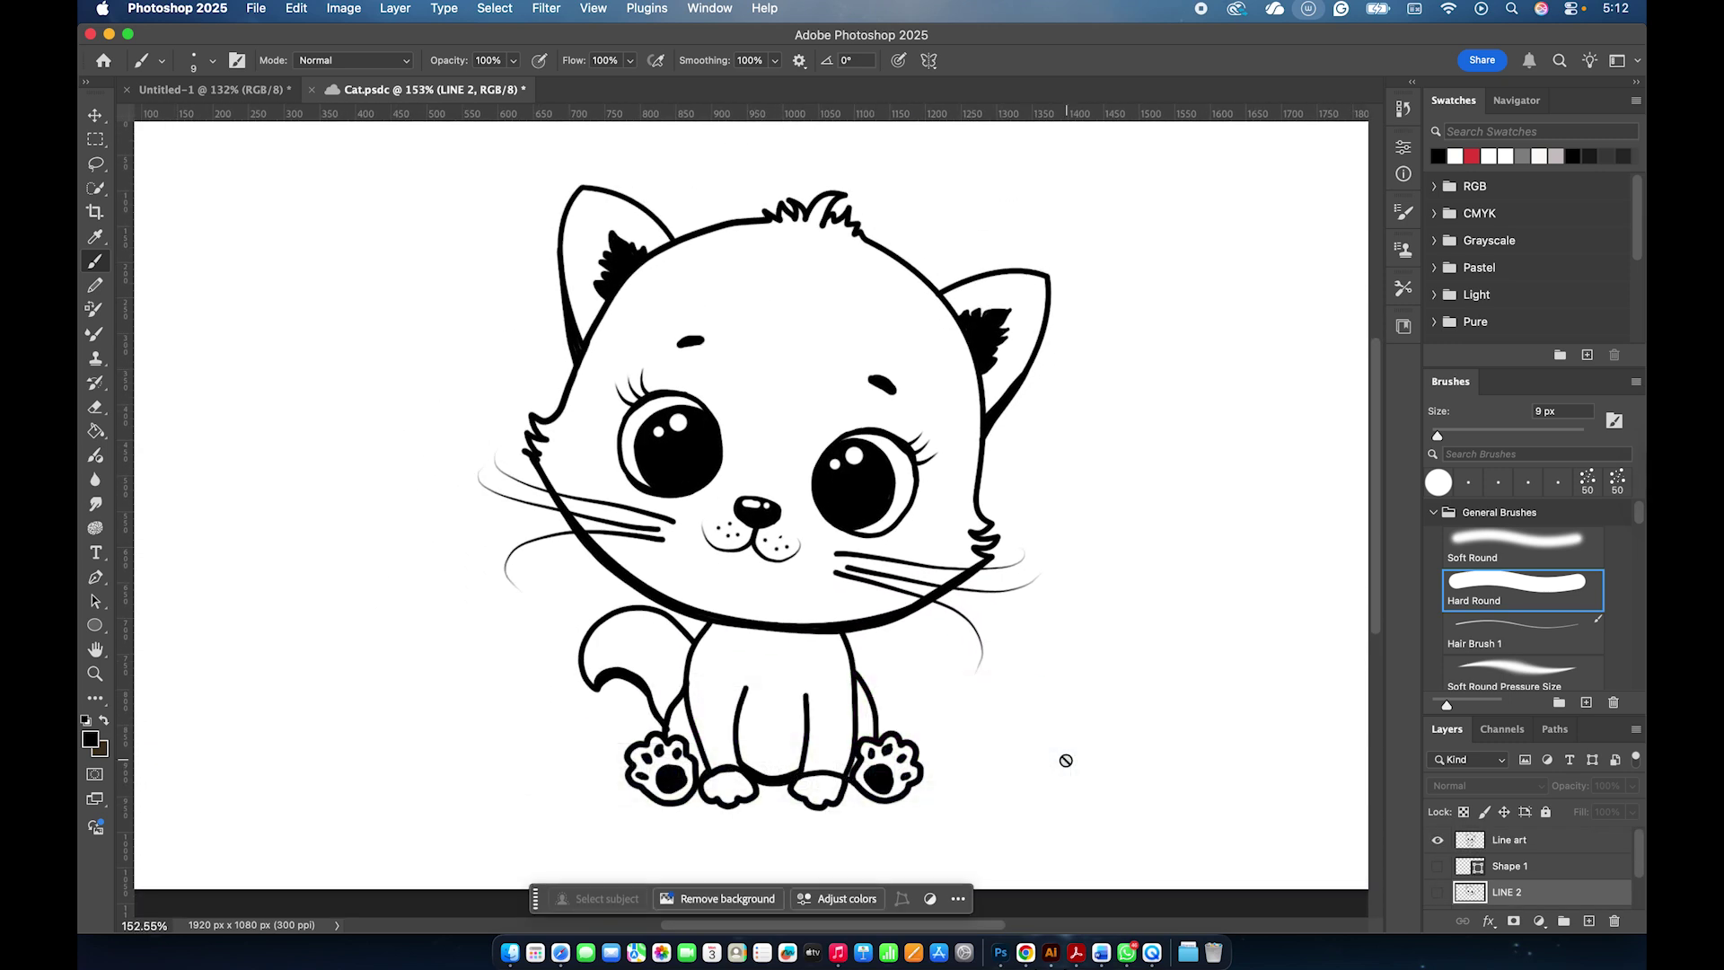